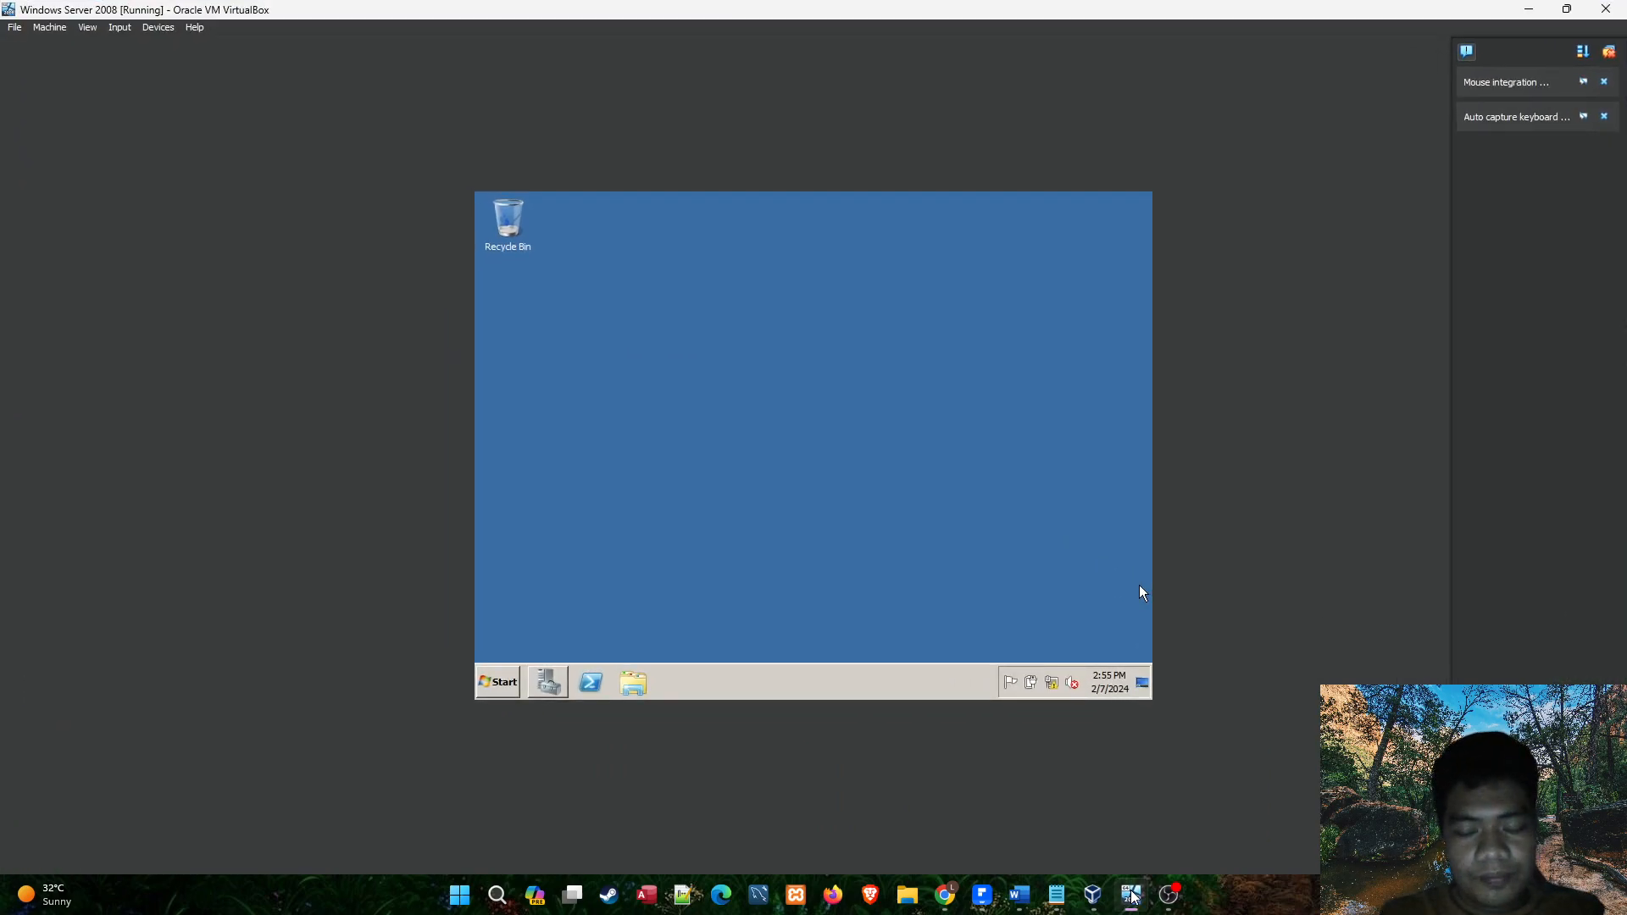
Switch to the Creating Group/Account task list in Notepad and correct "Gr0up" to "Group" in its first line.
{"action": "left_click", "coordinate": [1045, 897]}
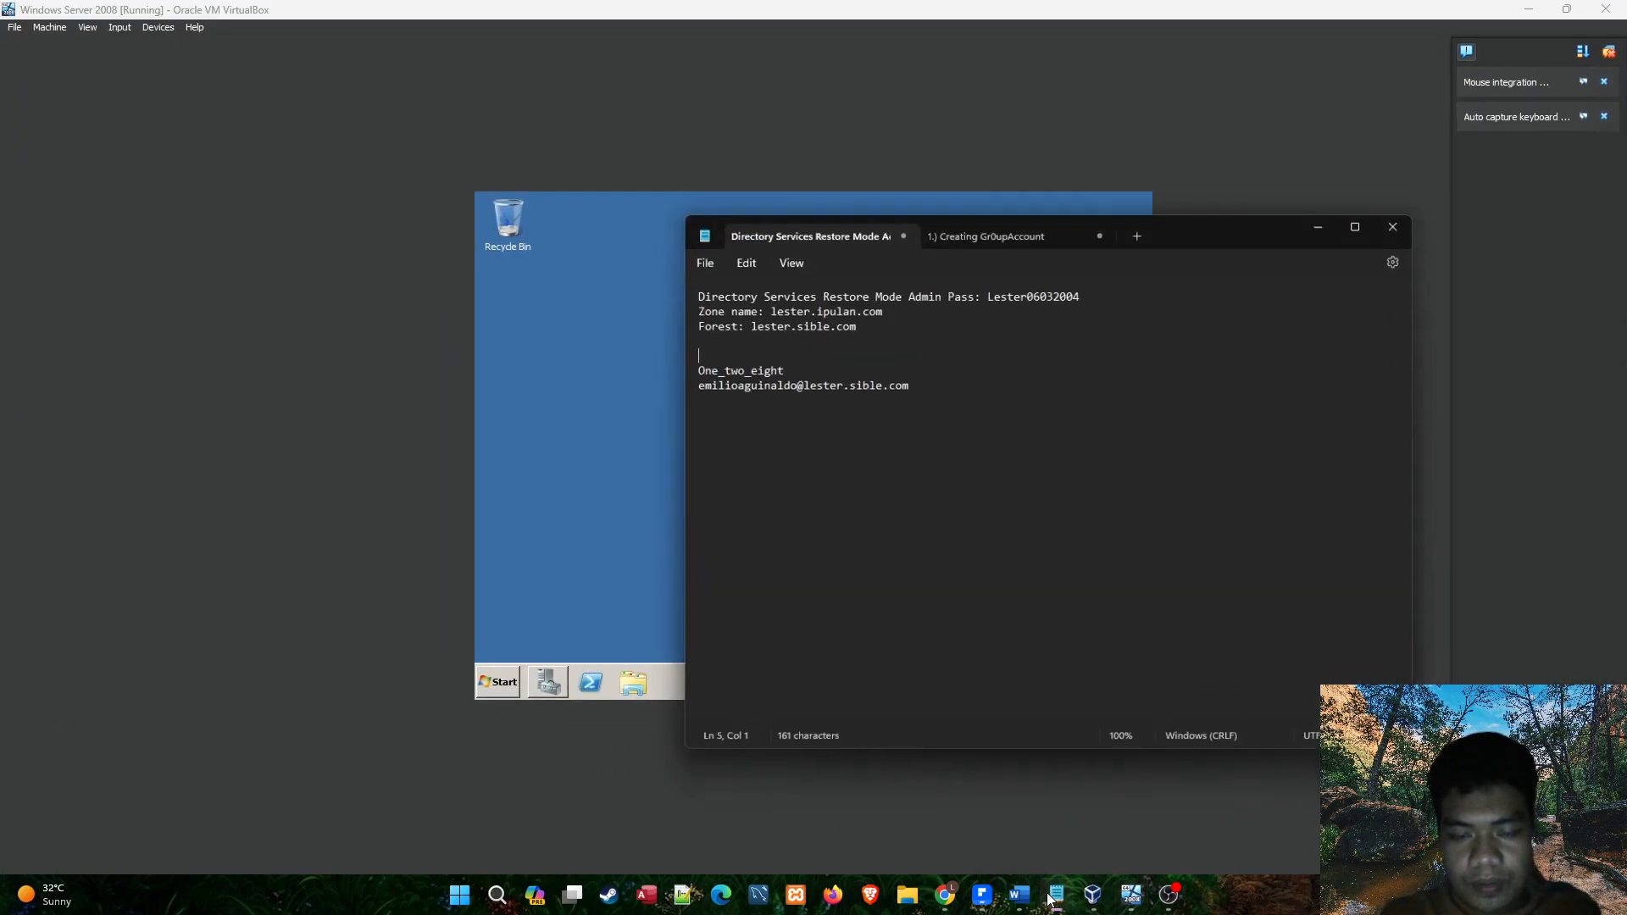
{"action": "left_click", "coordinate": [993, 217]}
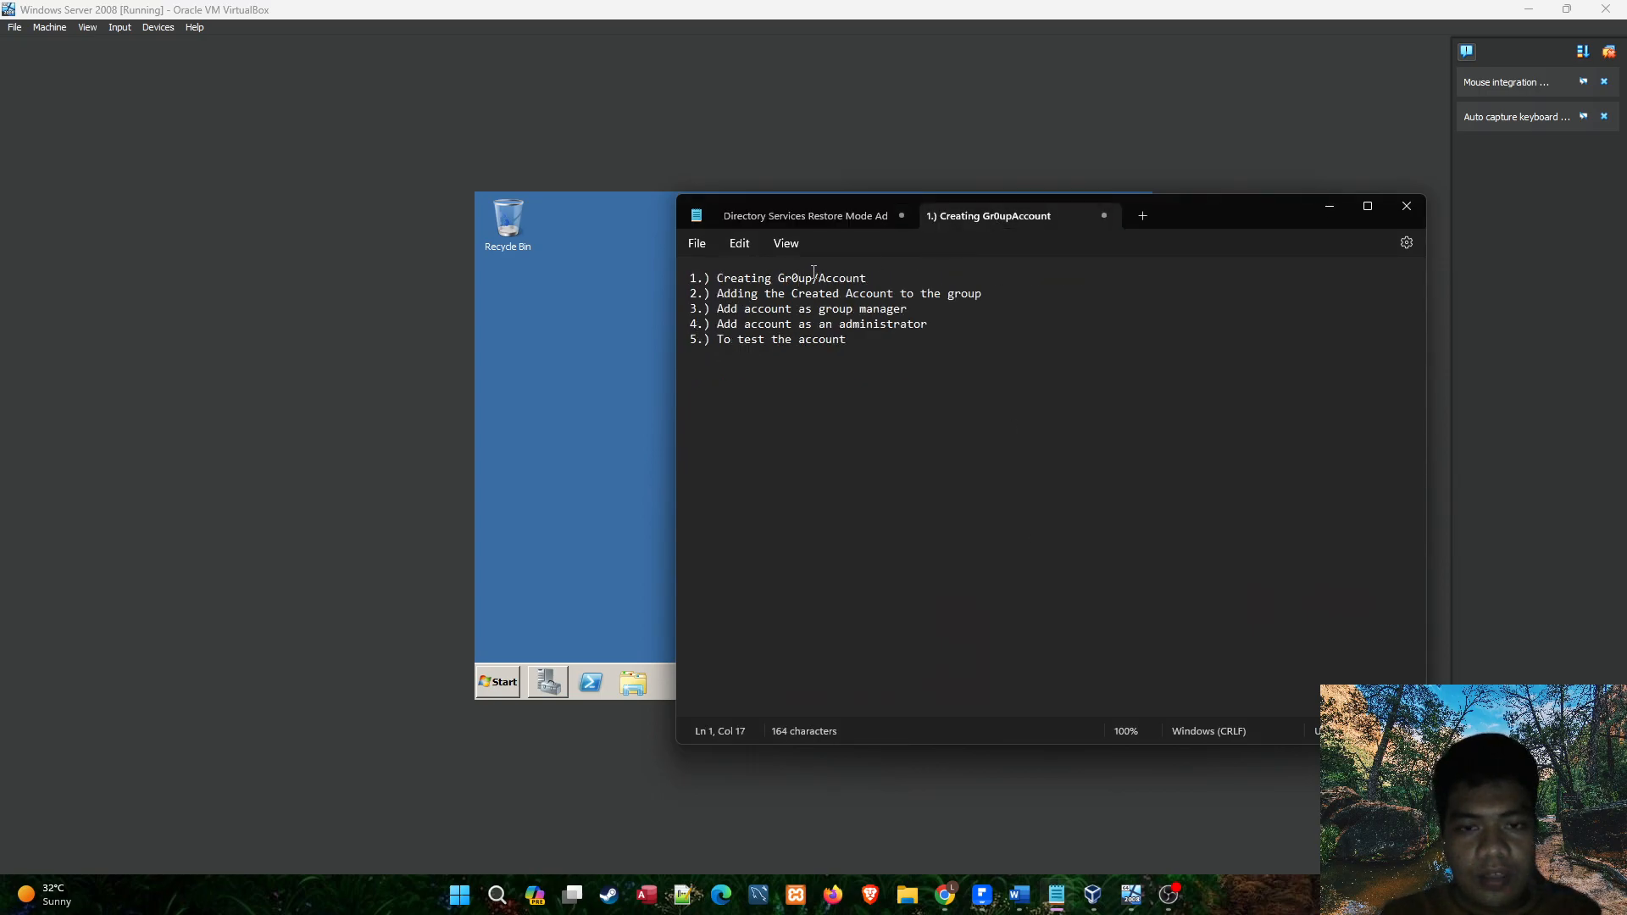
{"action": "key", "text": "BackSpace"}
{"action": "type", "text": "o"}
{"action": "left_click", "coordinate": [864, 281]}
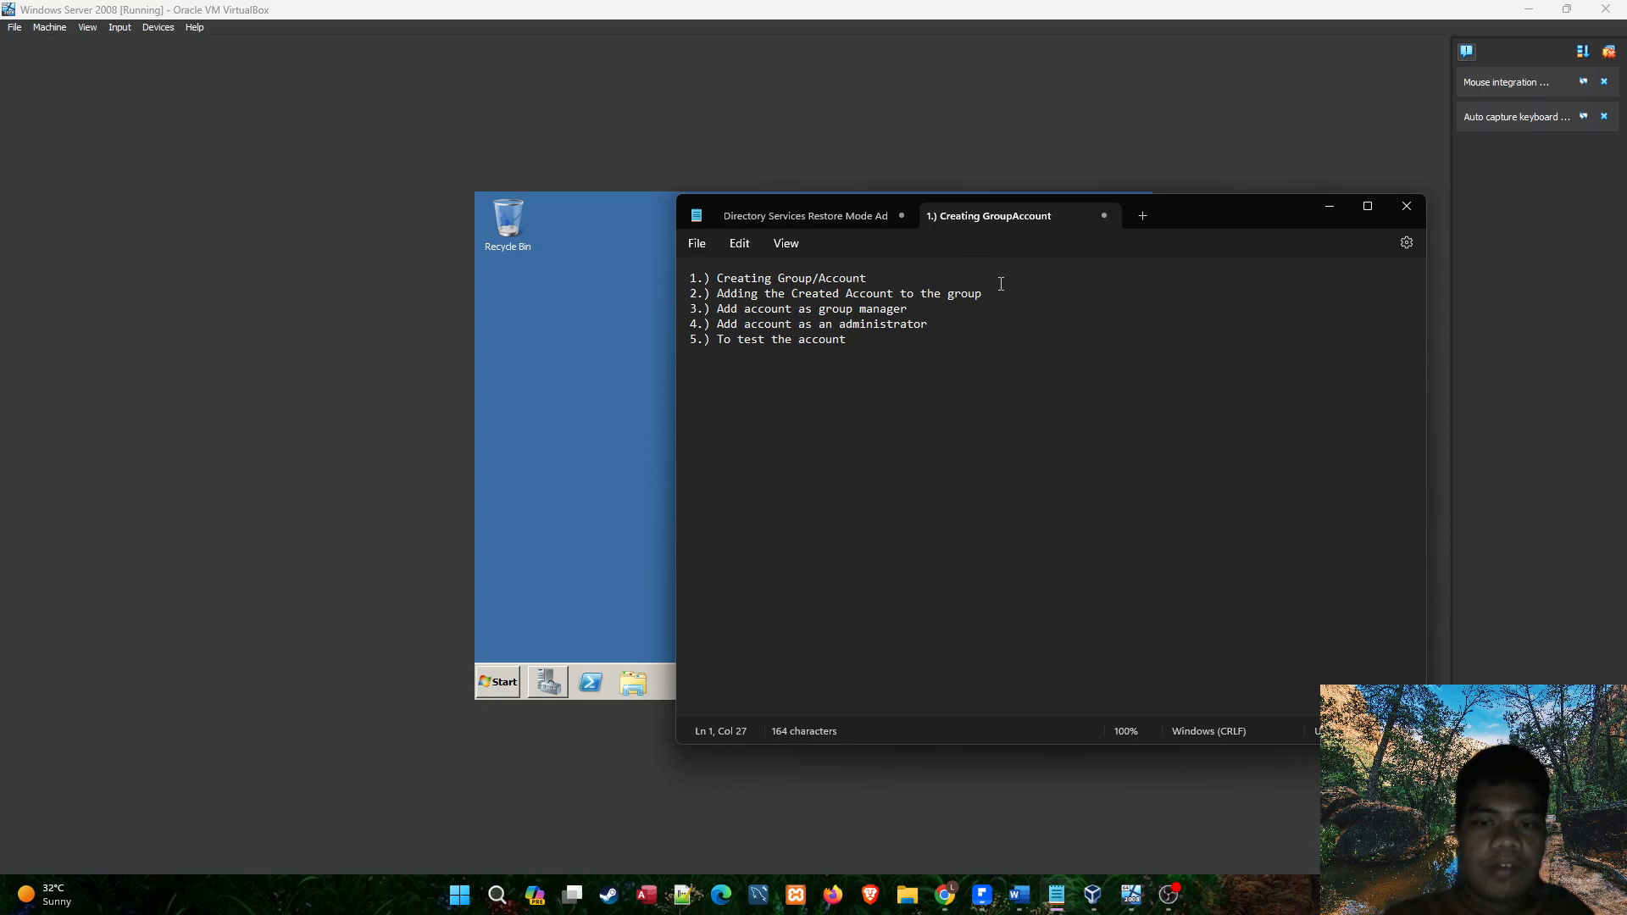
{"action": "key", "text": "Down"}
{"action": "key", "text": "Down"}
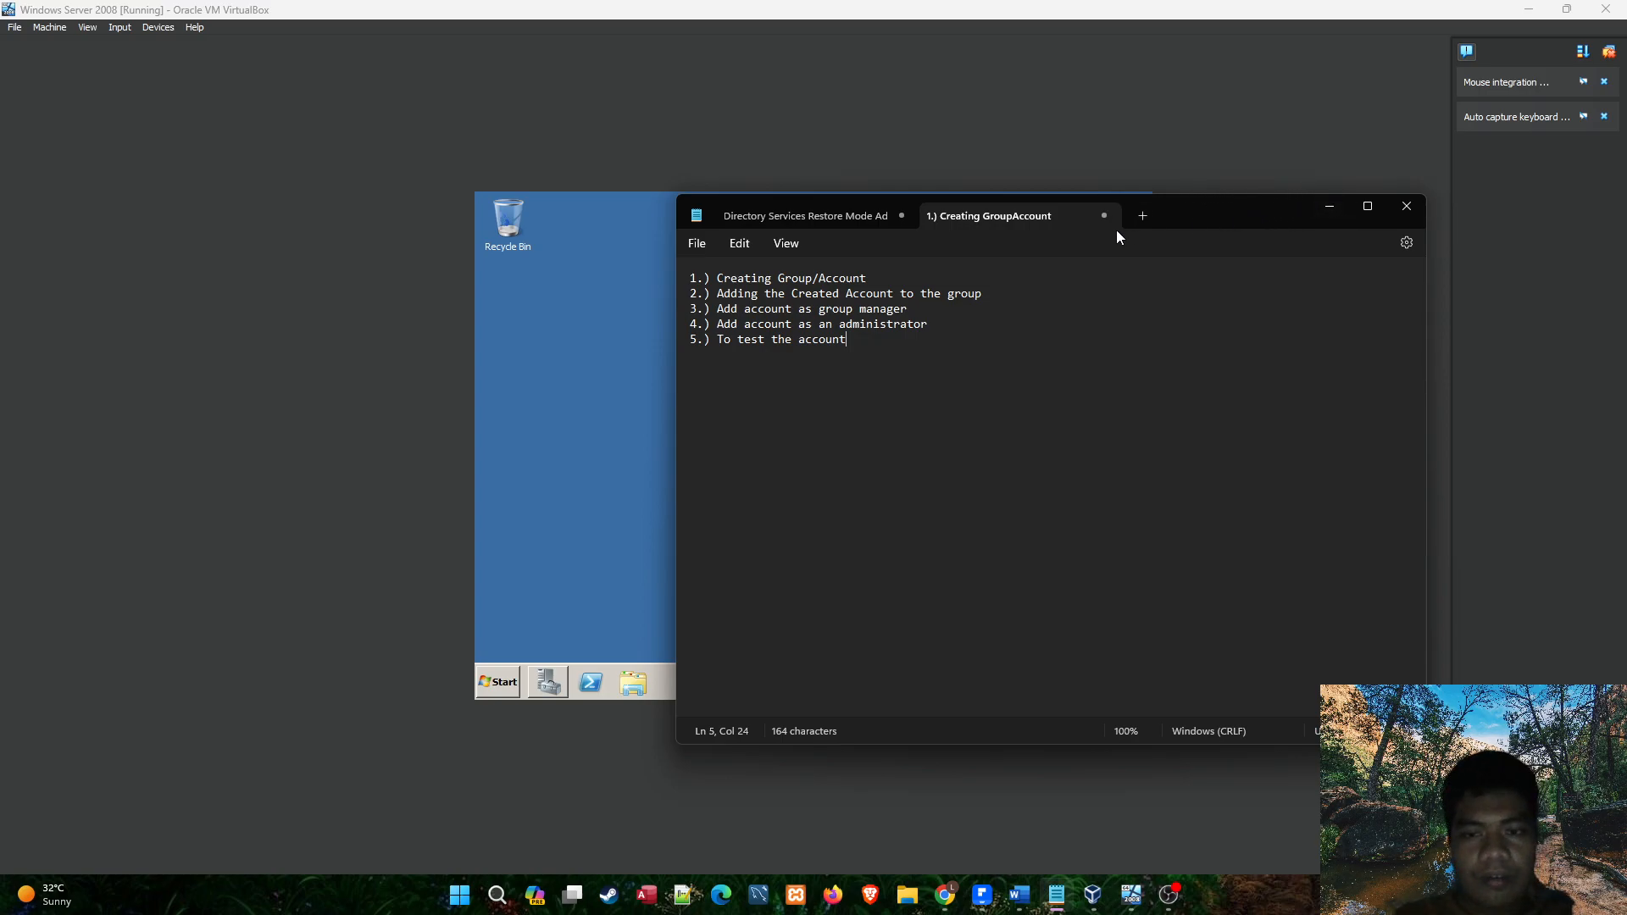
{"action": "left_click", "coordinate": [1329, 206]}
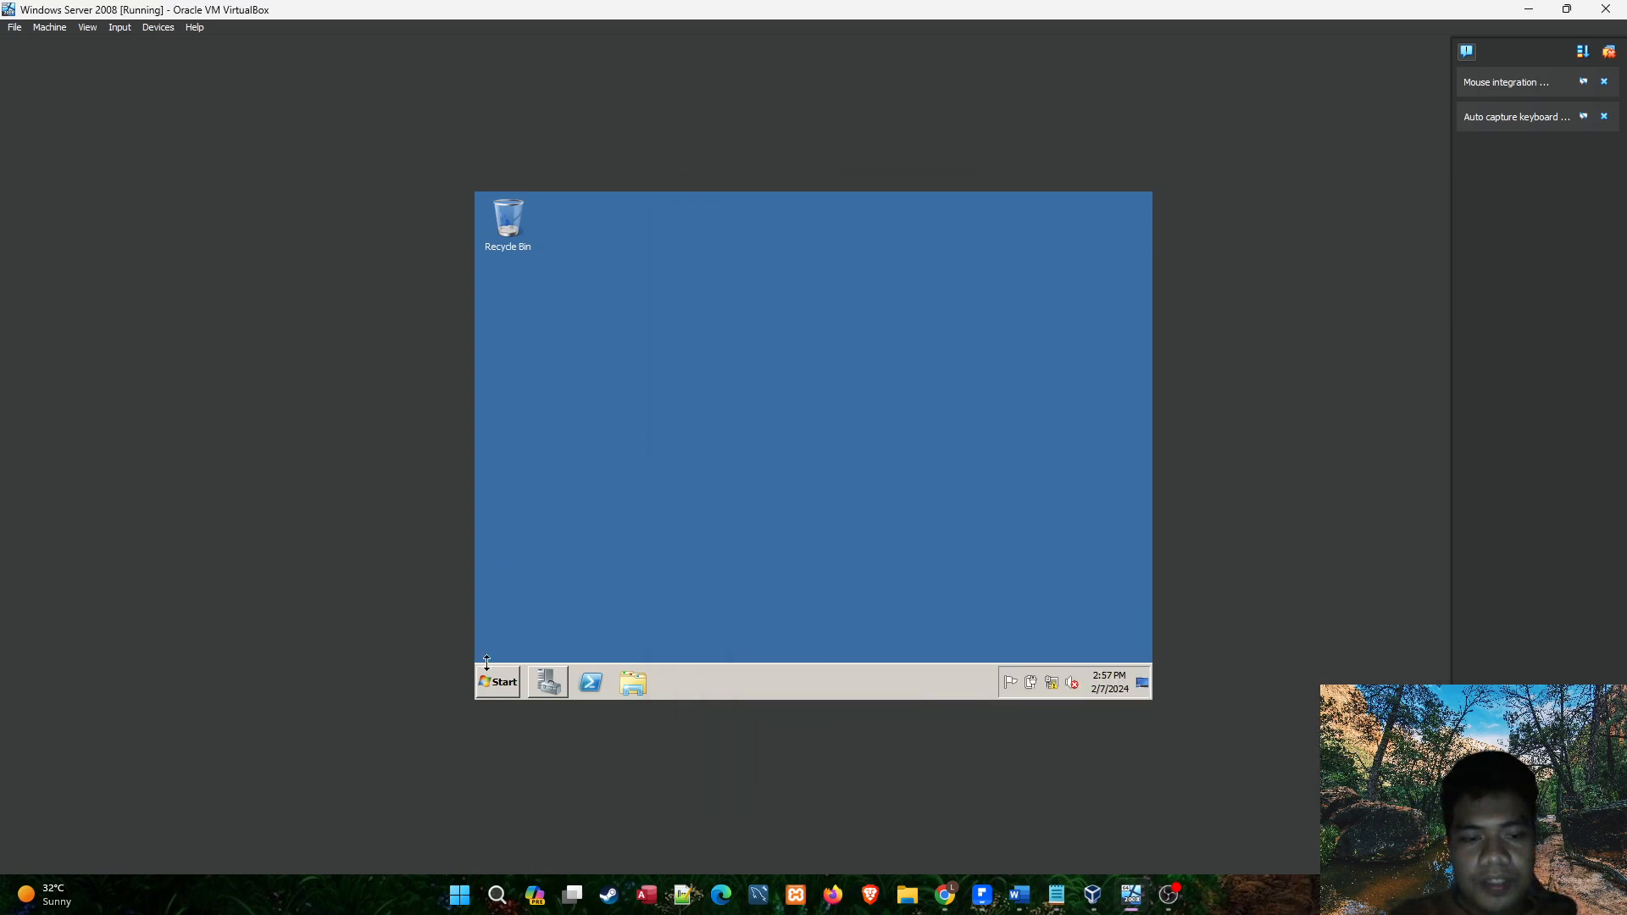
Open Active Directory Users and Computers on the Windows Server 2008 virtual machine.
{"action": "left_click", "coordinate": [509, 683]}
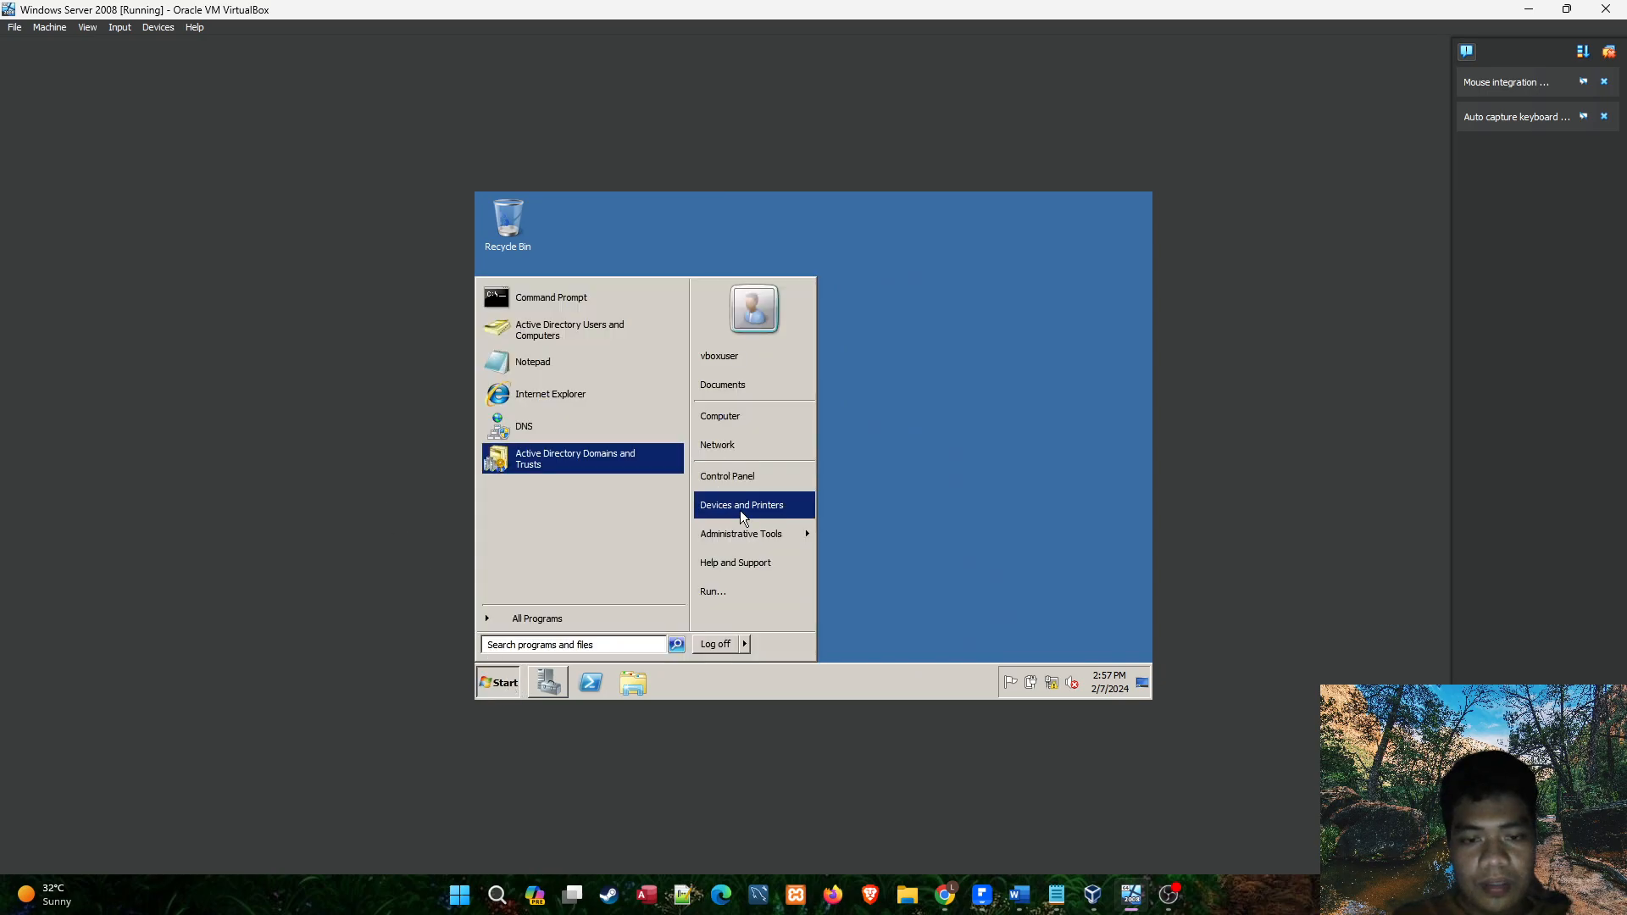
{"action": "mouse_move", "coordinate": [734, 532]}
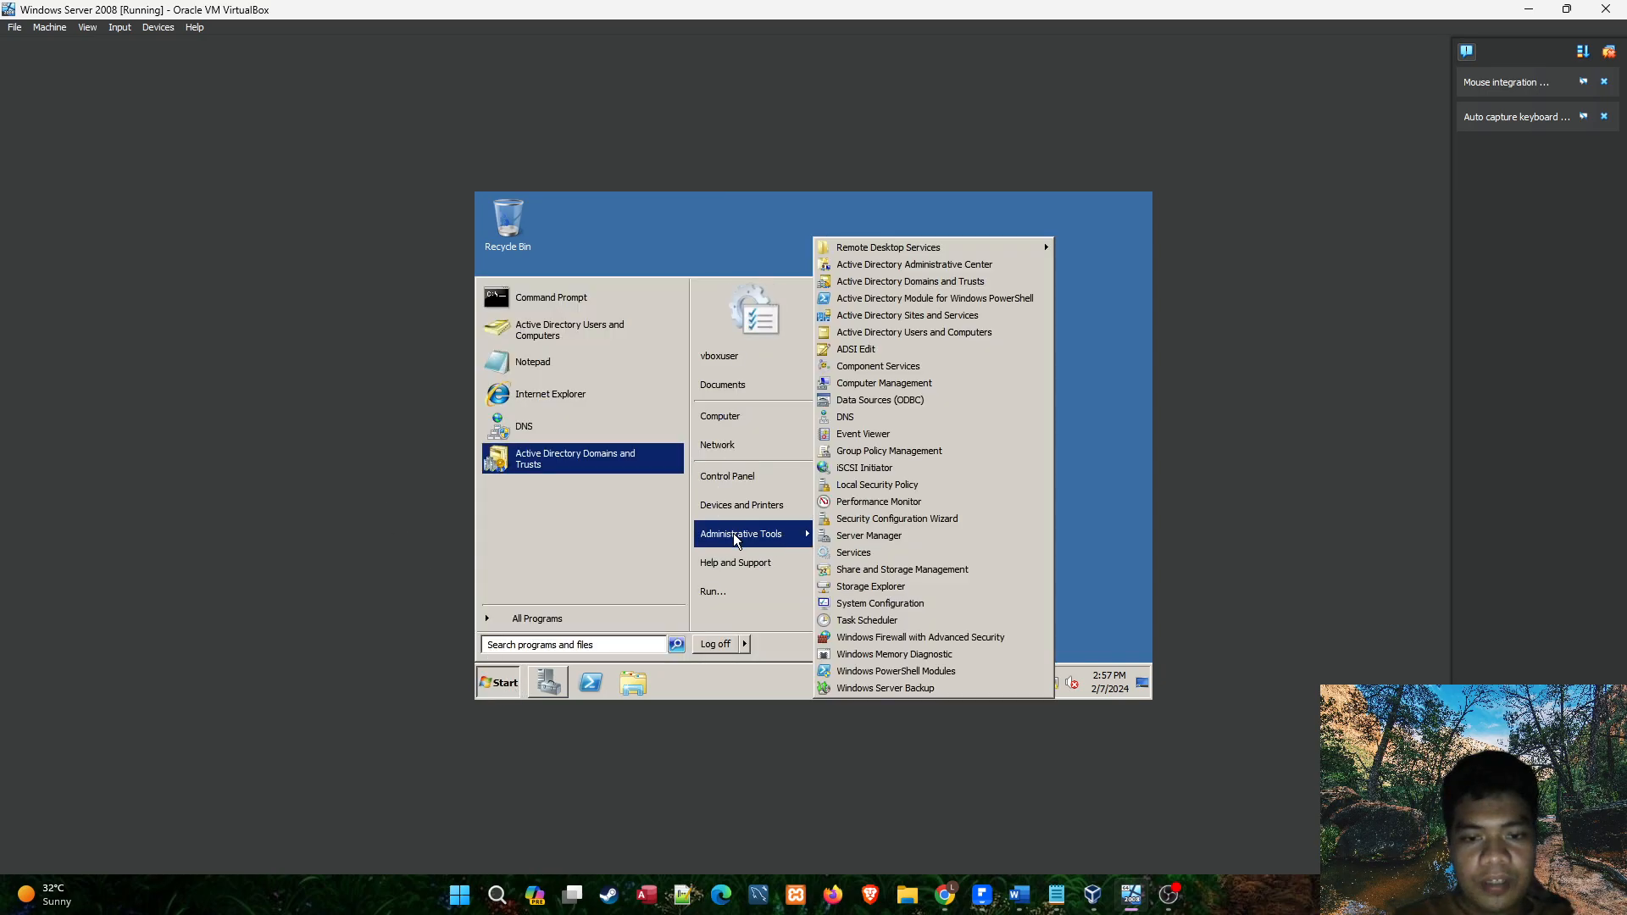
{"action": "left_click", "coordinate": [891, 335]}
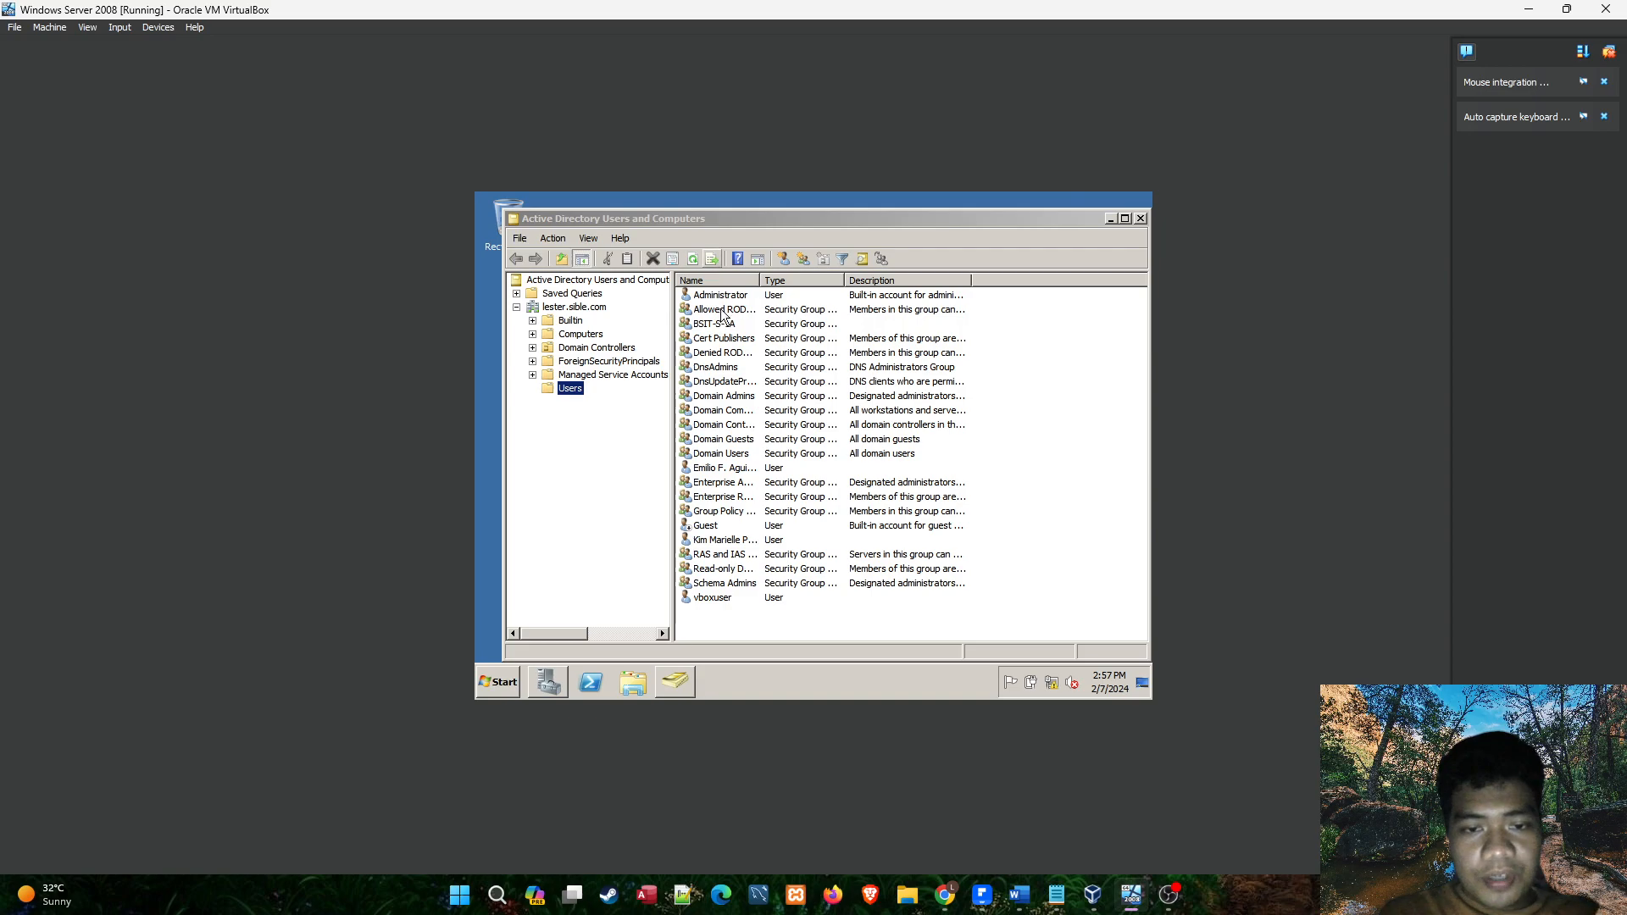
Examine the existing user accounts and the BSIT-S-1A security group in the Users container.
{"action": "left_click", "coordinate": [723, 542]}
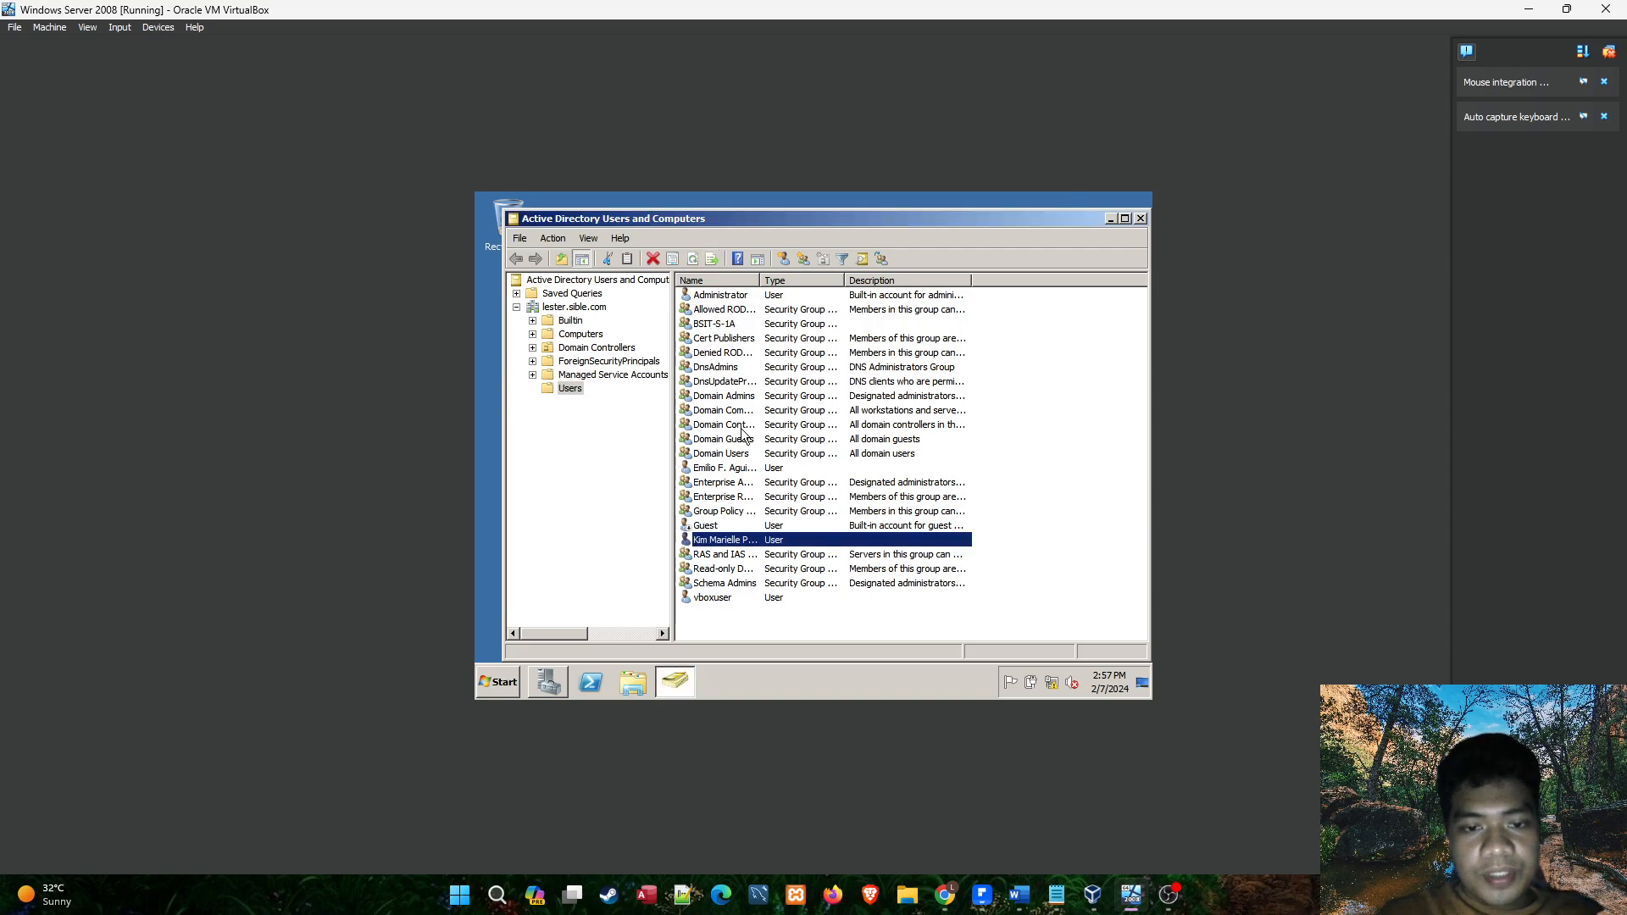
{"action": "left_click", "coordinate": [725, 601]}
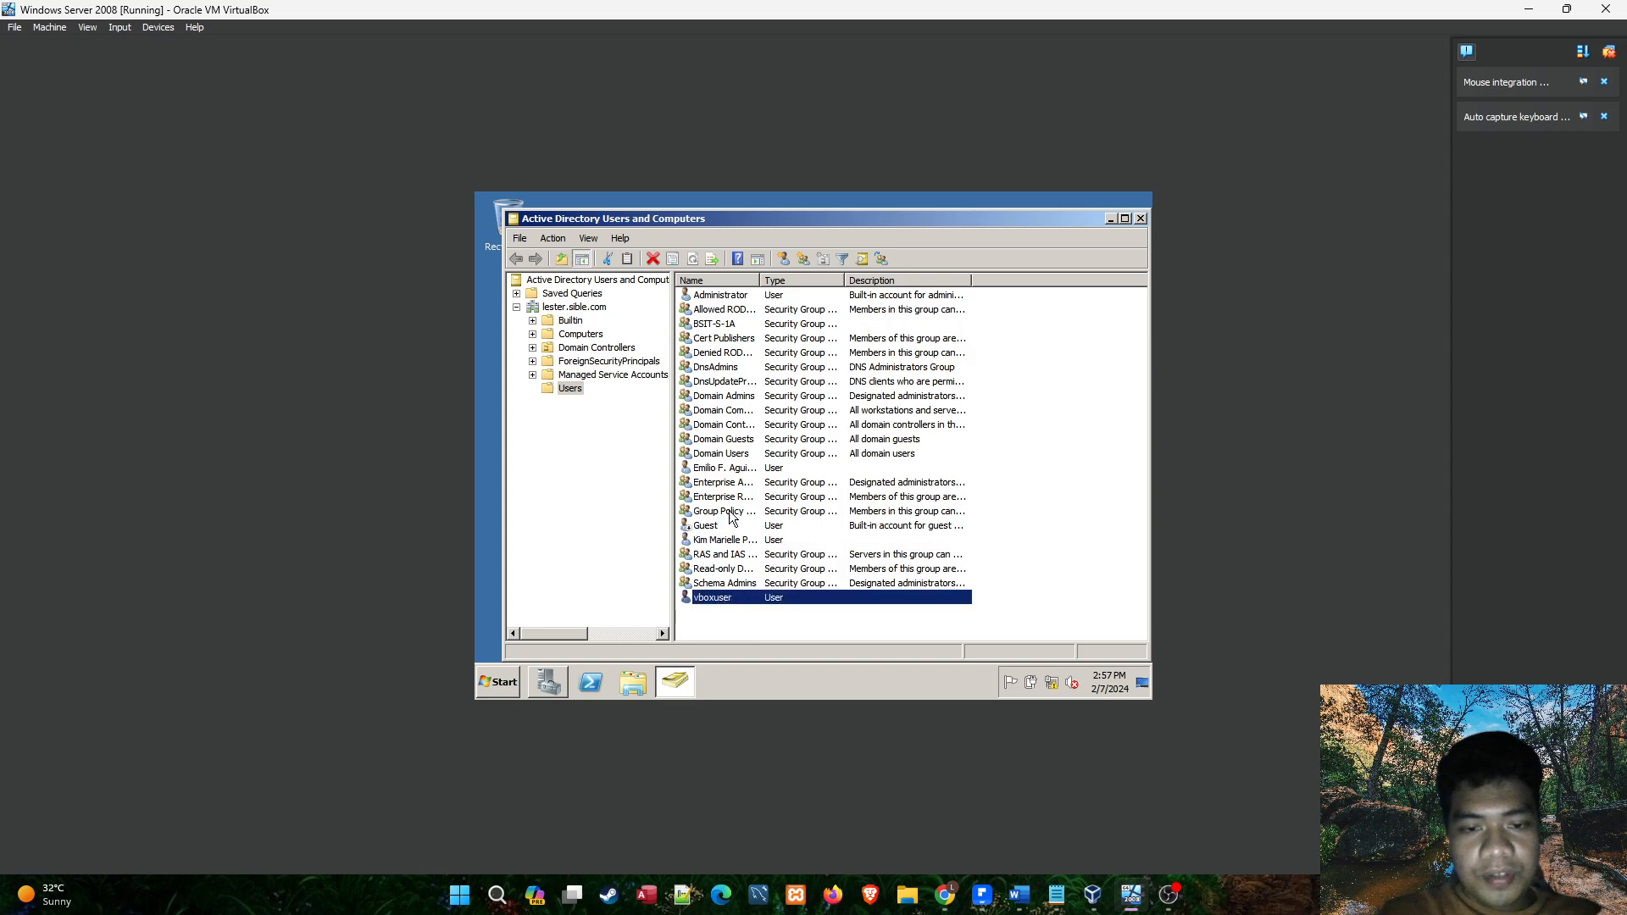
{"action": "left_click", "coordinate": [731, 542]}
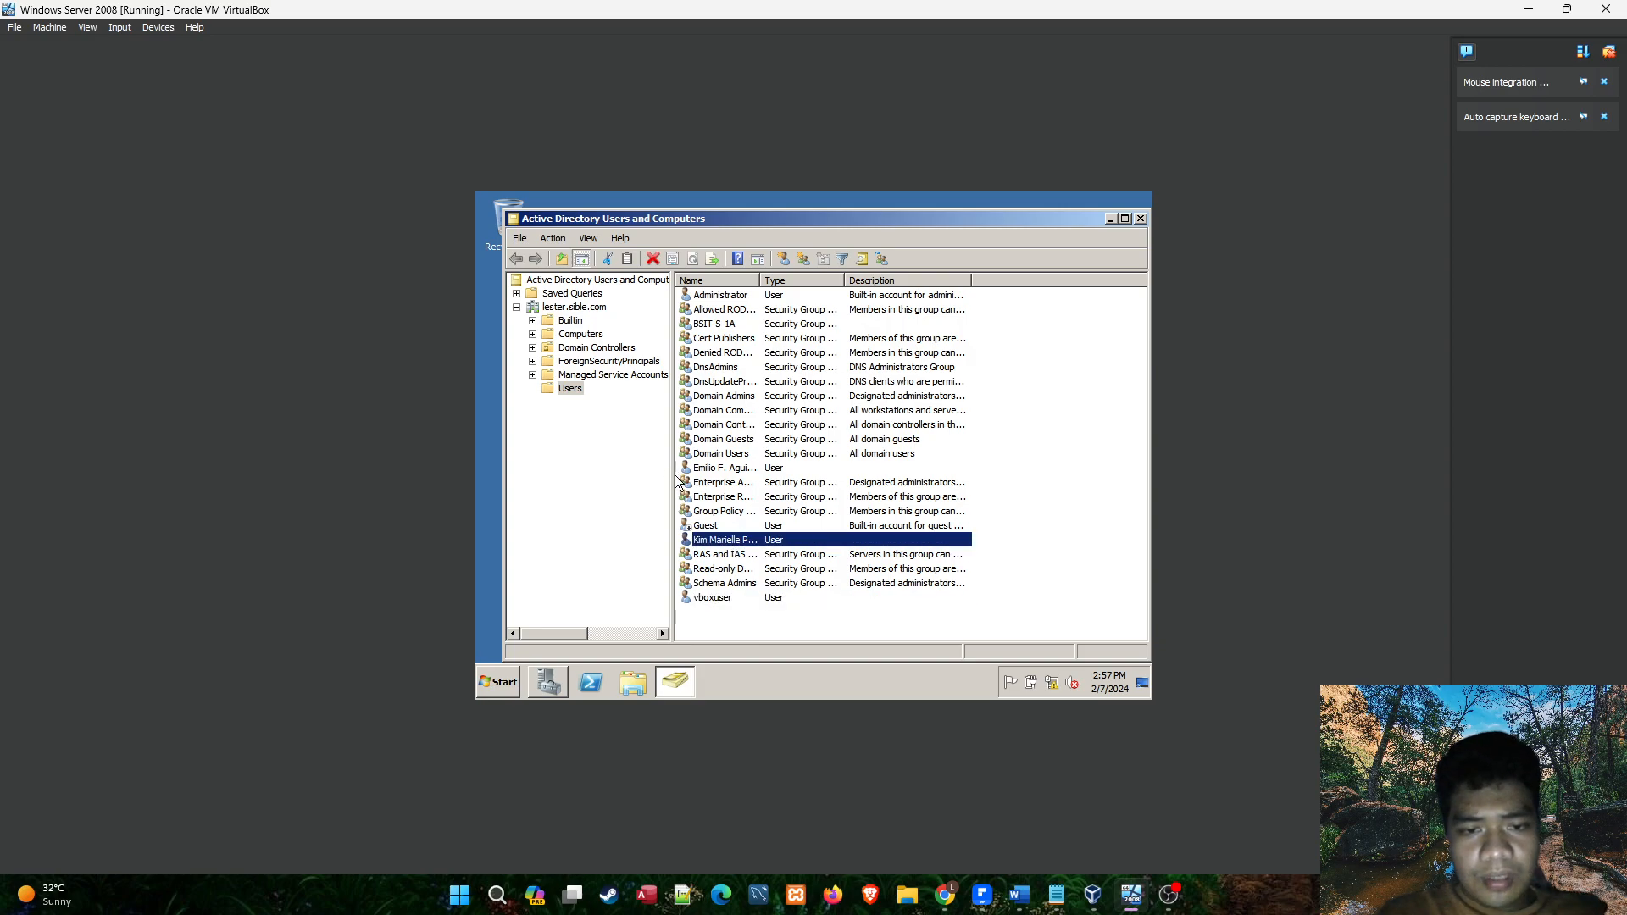
{"action": "left_click_drag", "start_coordinate": [674, 462], "coordinate": [608, 458]}
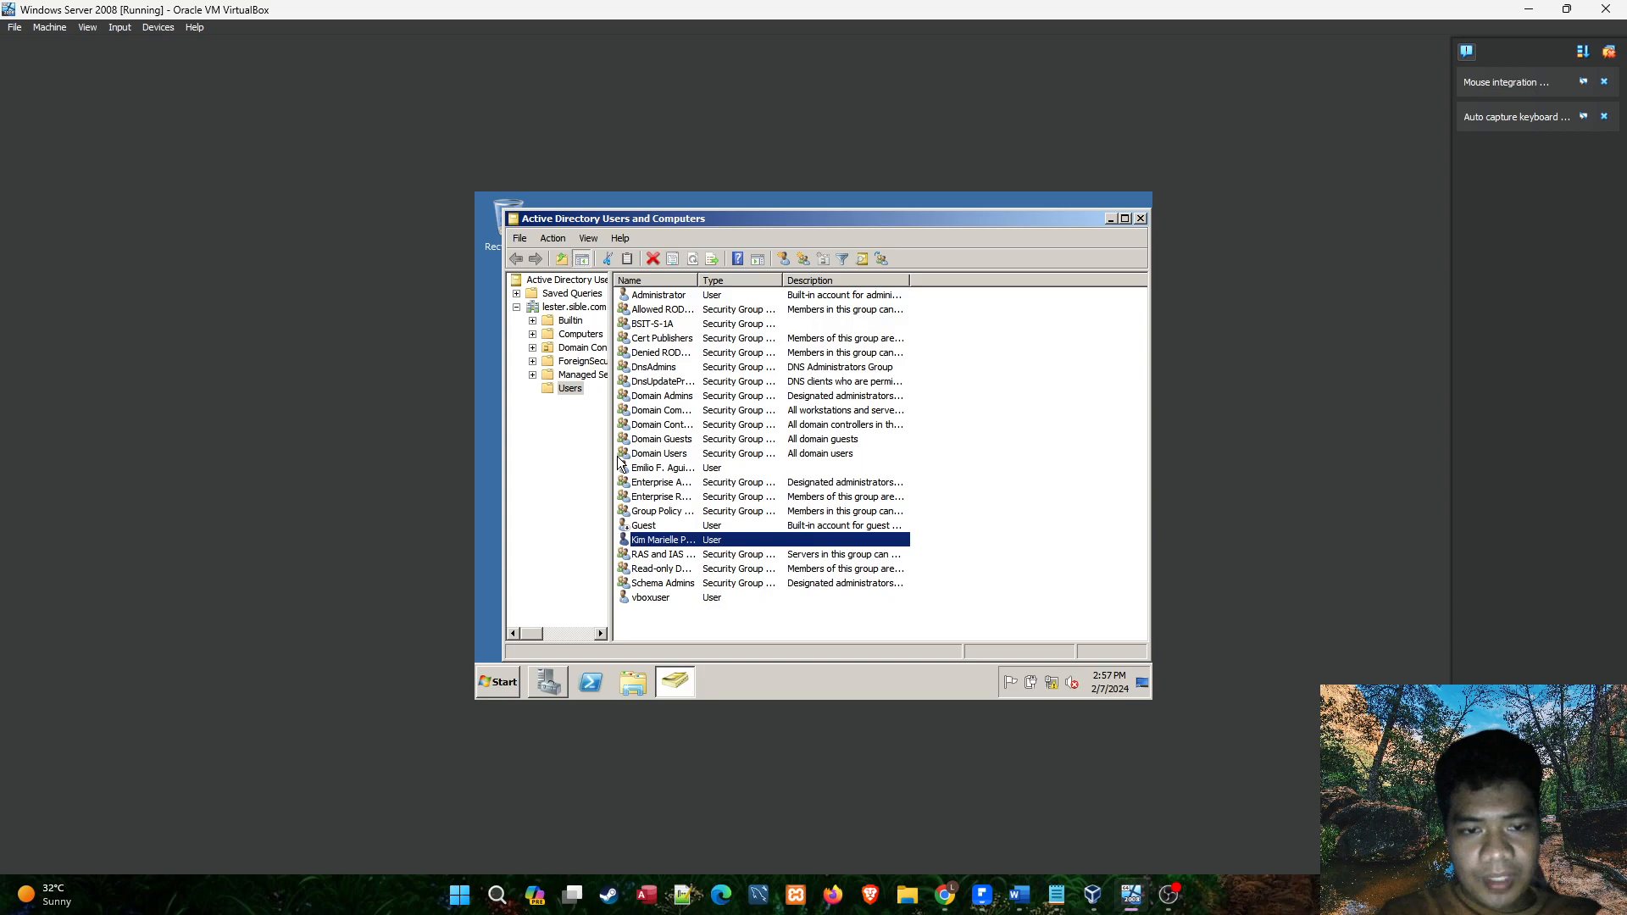
{"action": "left_click", "coordinate": [665, 540]}
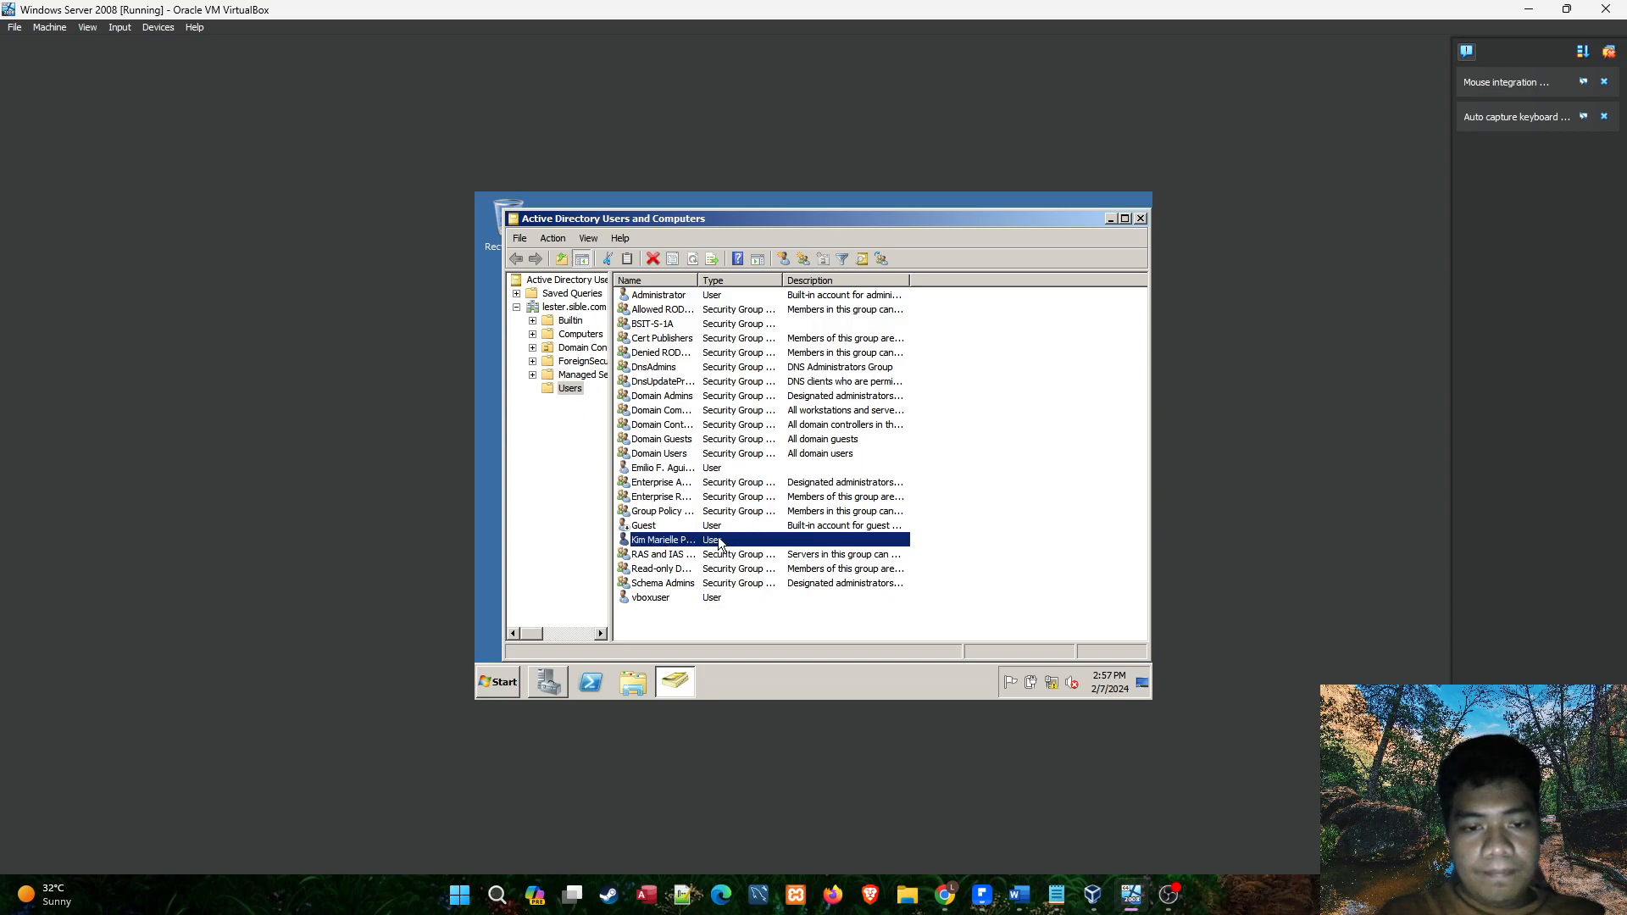
{"action": "left_click", "coordinate": [690, 327]}
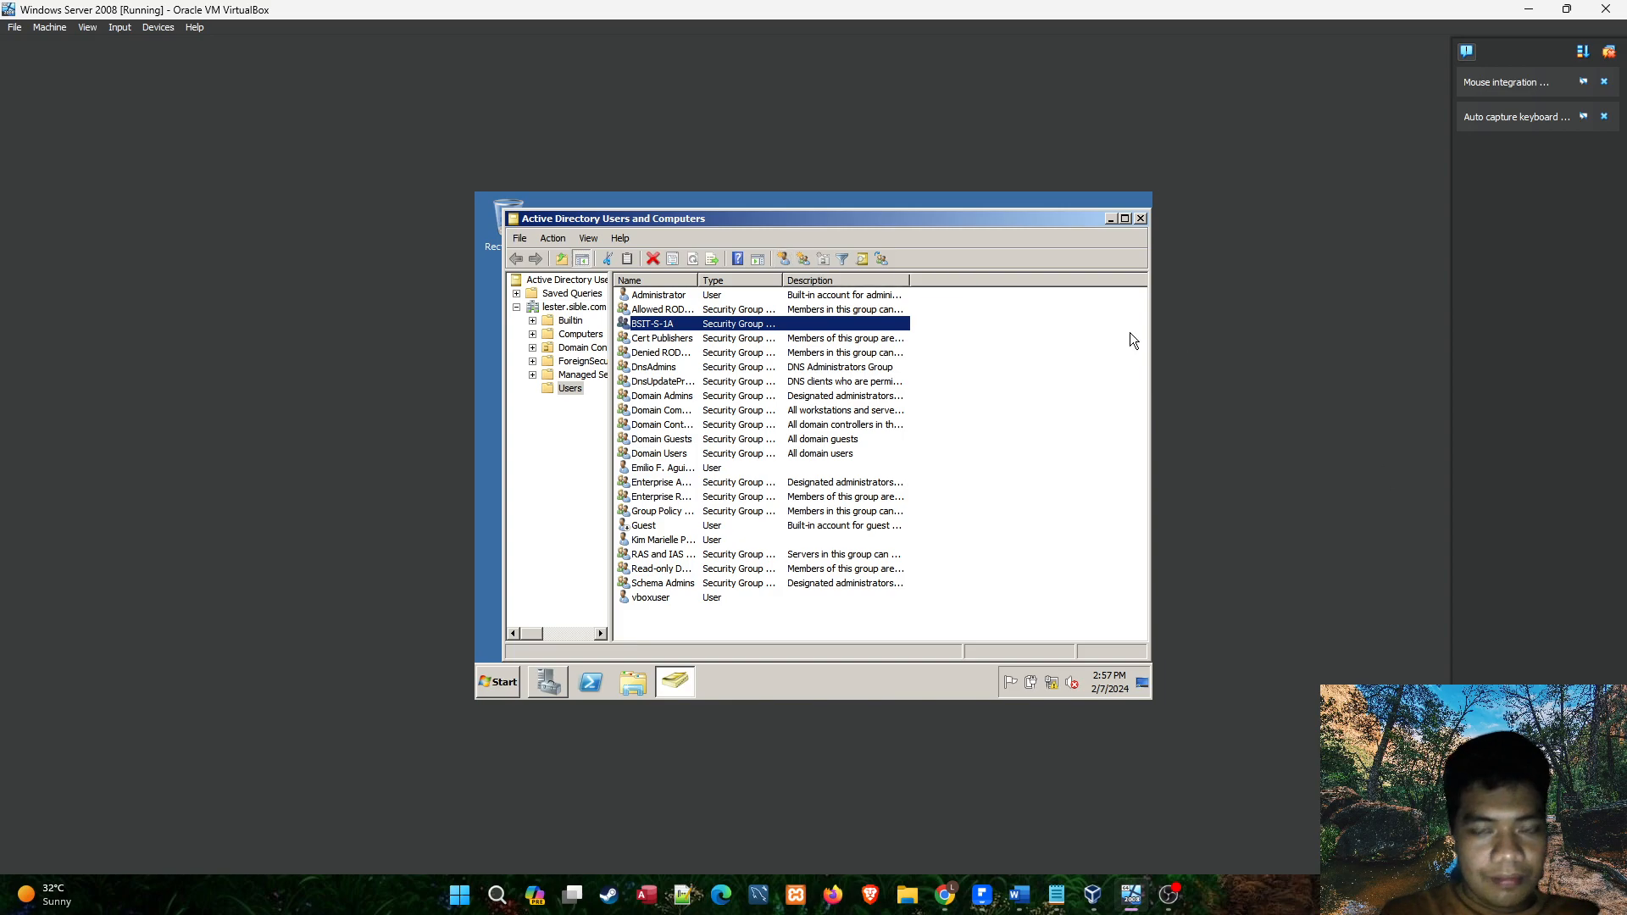
Start creating a new user in the Users container, moving the new user form clear of the account list.
{"action": "left_click", "coordinate": [787, 263]}
{"action": "left_click_drag", "start_coordinate": [755, 232], "coordinate": [904, 221]}
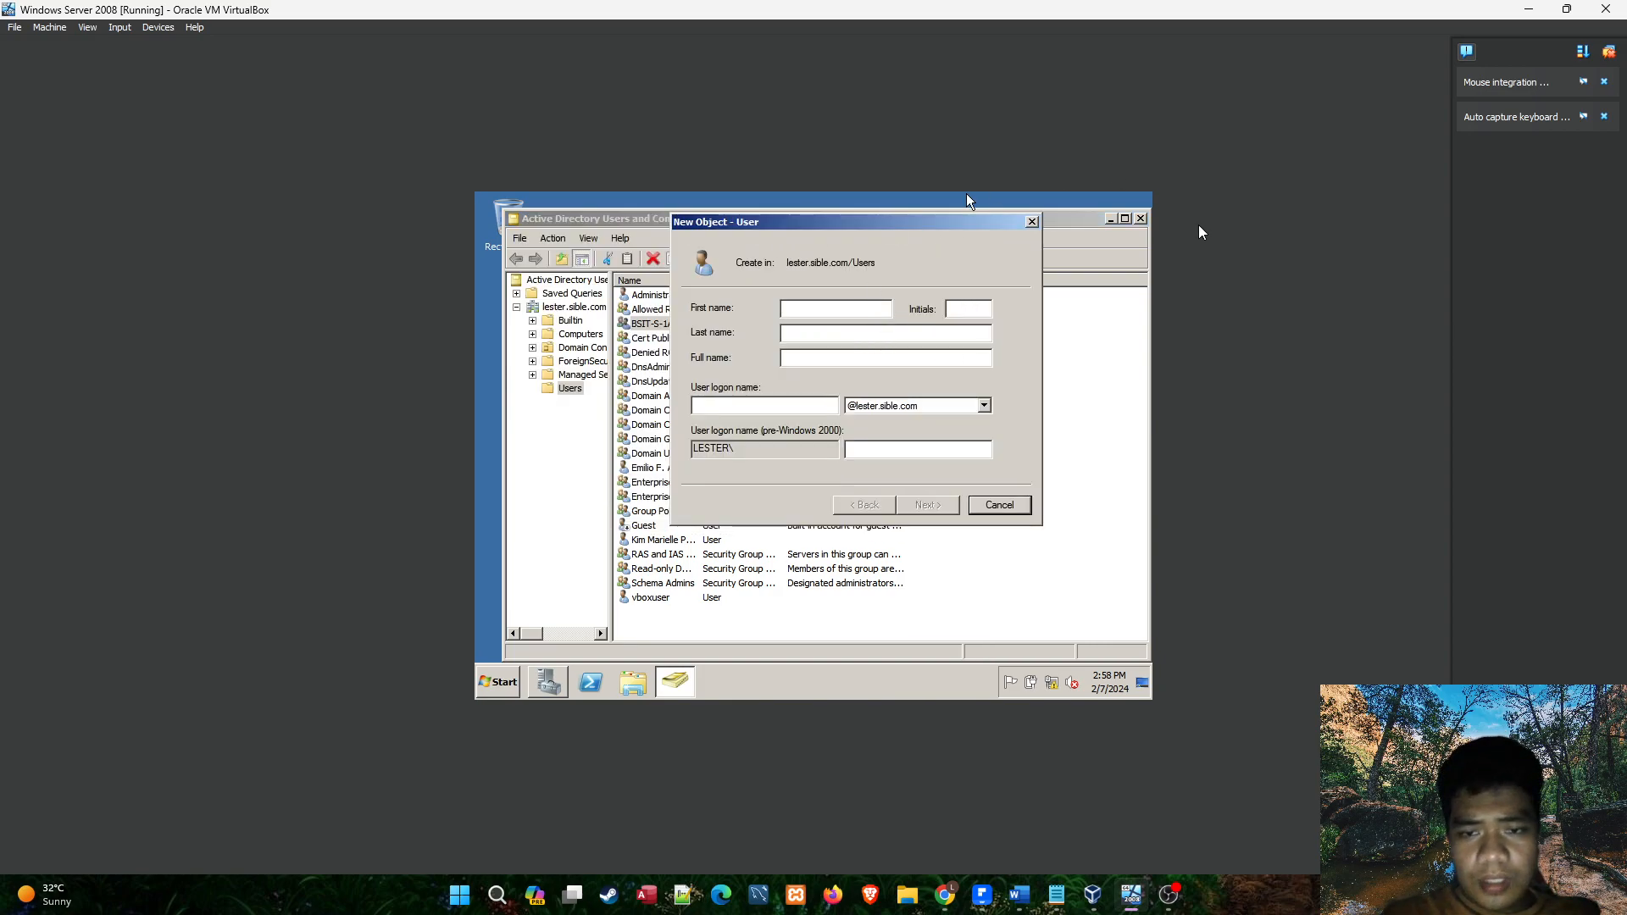
Switch to the roster PDF and find the first student in the BSIT-S-1A Officially Enrolled Students list.
{"action": "left_click_drag", "start_coordinate": [983, 901], "coordinate": [1165, 900]}
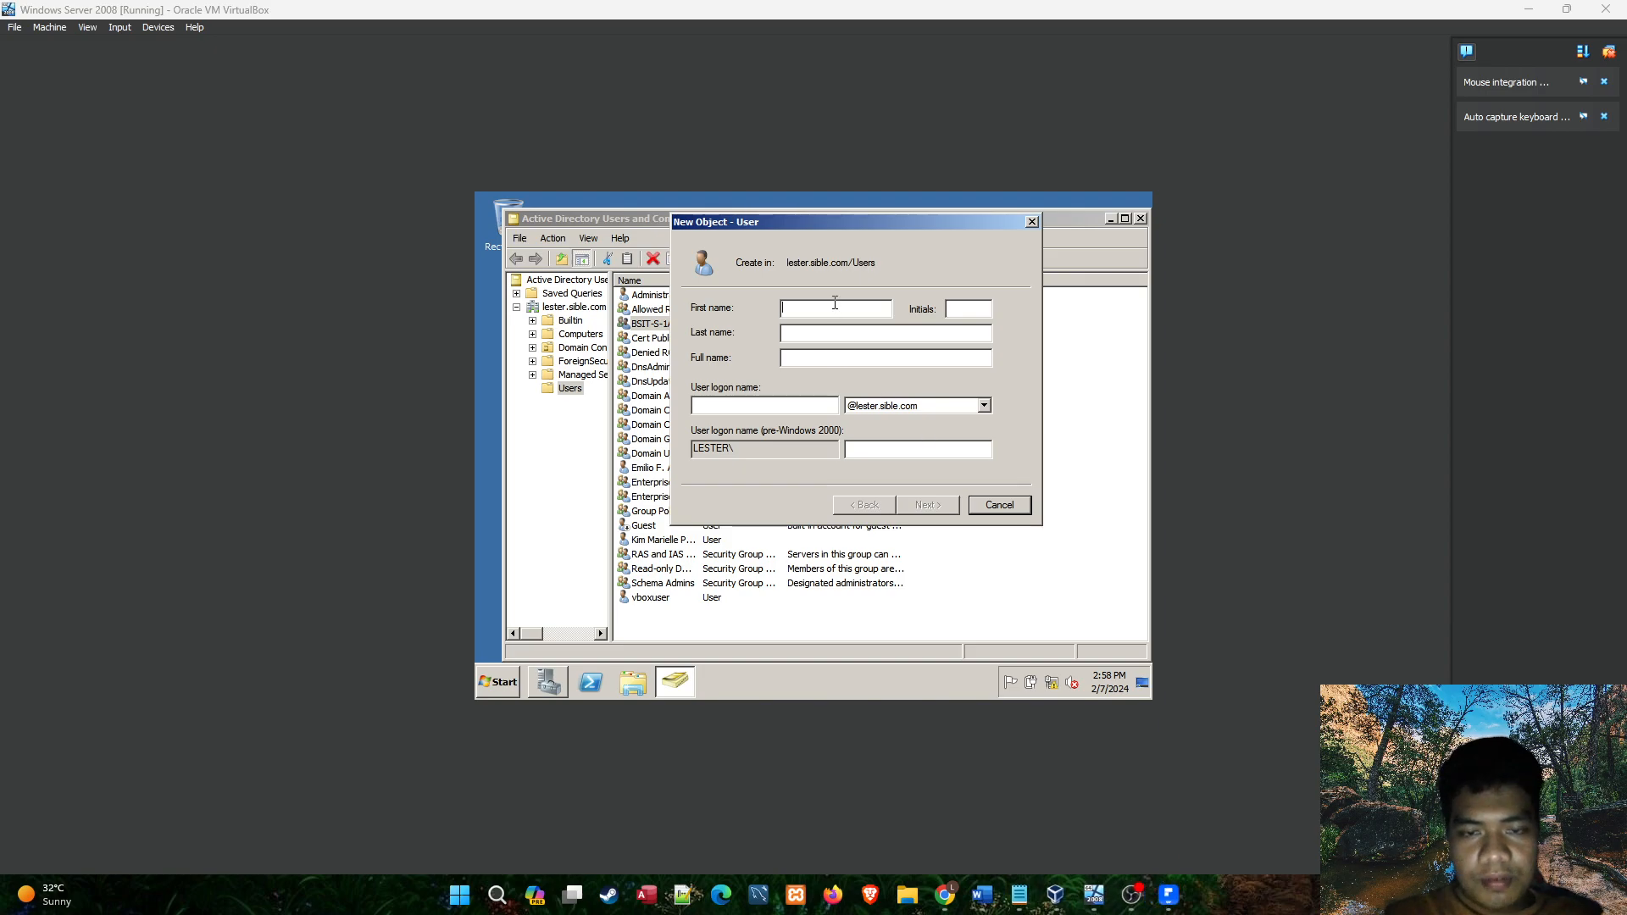
{"action": "left_click", "coordinate": [1169, 894]}
{"action": "scroll", "coordinate": [894, 586], "scroll_direction": "down", "scroll_amount": 4}
{"action": "left_click_drag", "start_coordinate": [1601, 168], "coordinate": [1602, 731]}
{"action": "scroll", "coordinate": [658, 471], "scroll_direction": "up", "scroll_amount": 5}
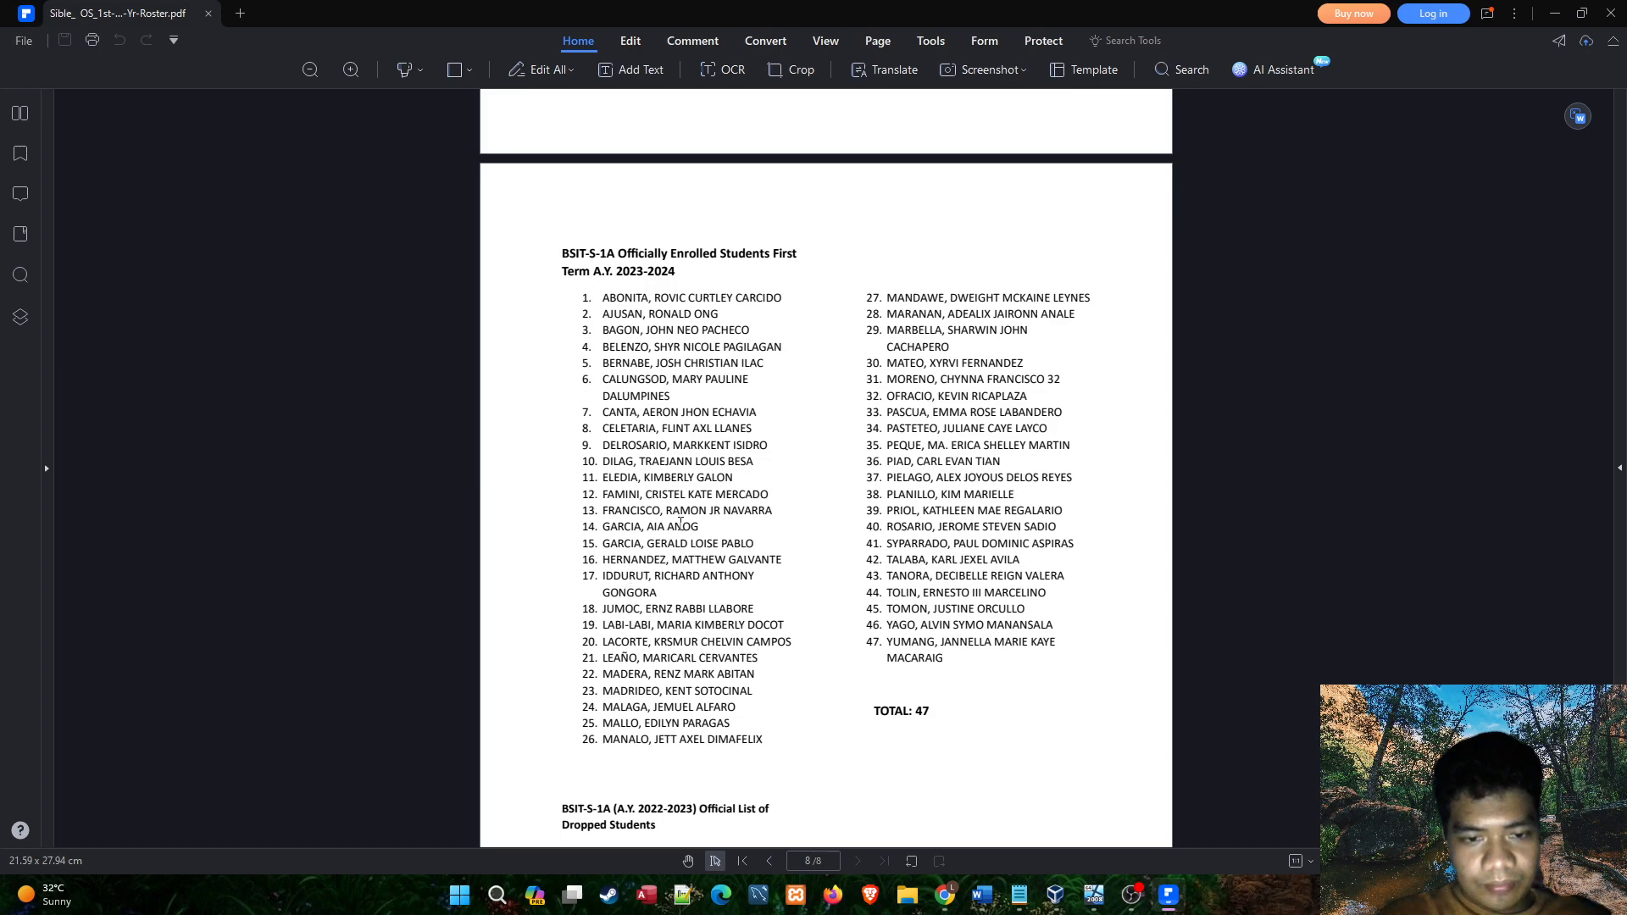
{"action": "scroll", "coordinate": [678, 559], "scroll_direction": "up", "scroll_amount": 2}
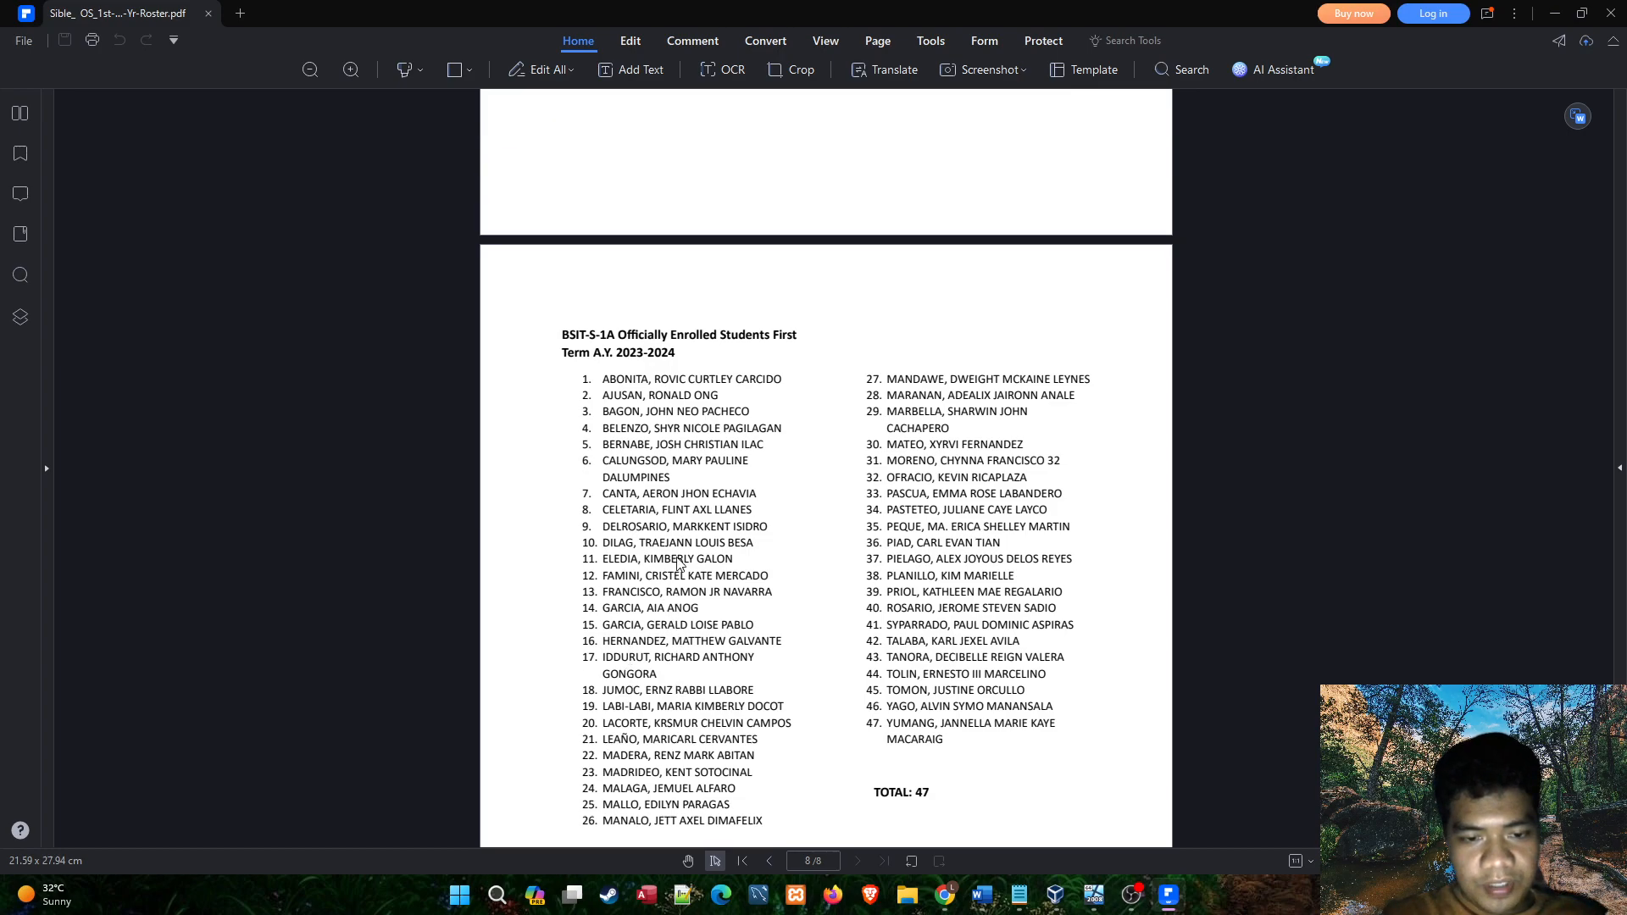
{"action": "scroll", "coordinate": [676, 543], "scroll_direction": "up", "scroll_amount": 5}
{"action": "scroll", "coordinate": [678, 536], "scroll_direction": "down", "scroll_amount": 6}
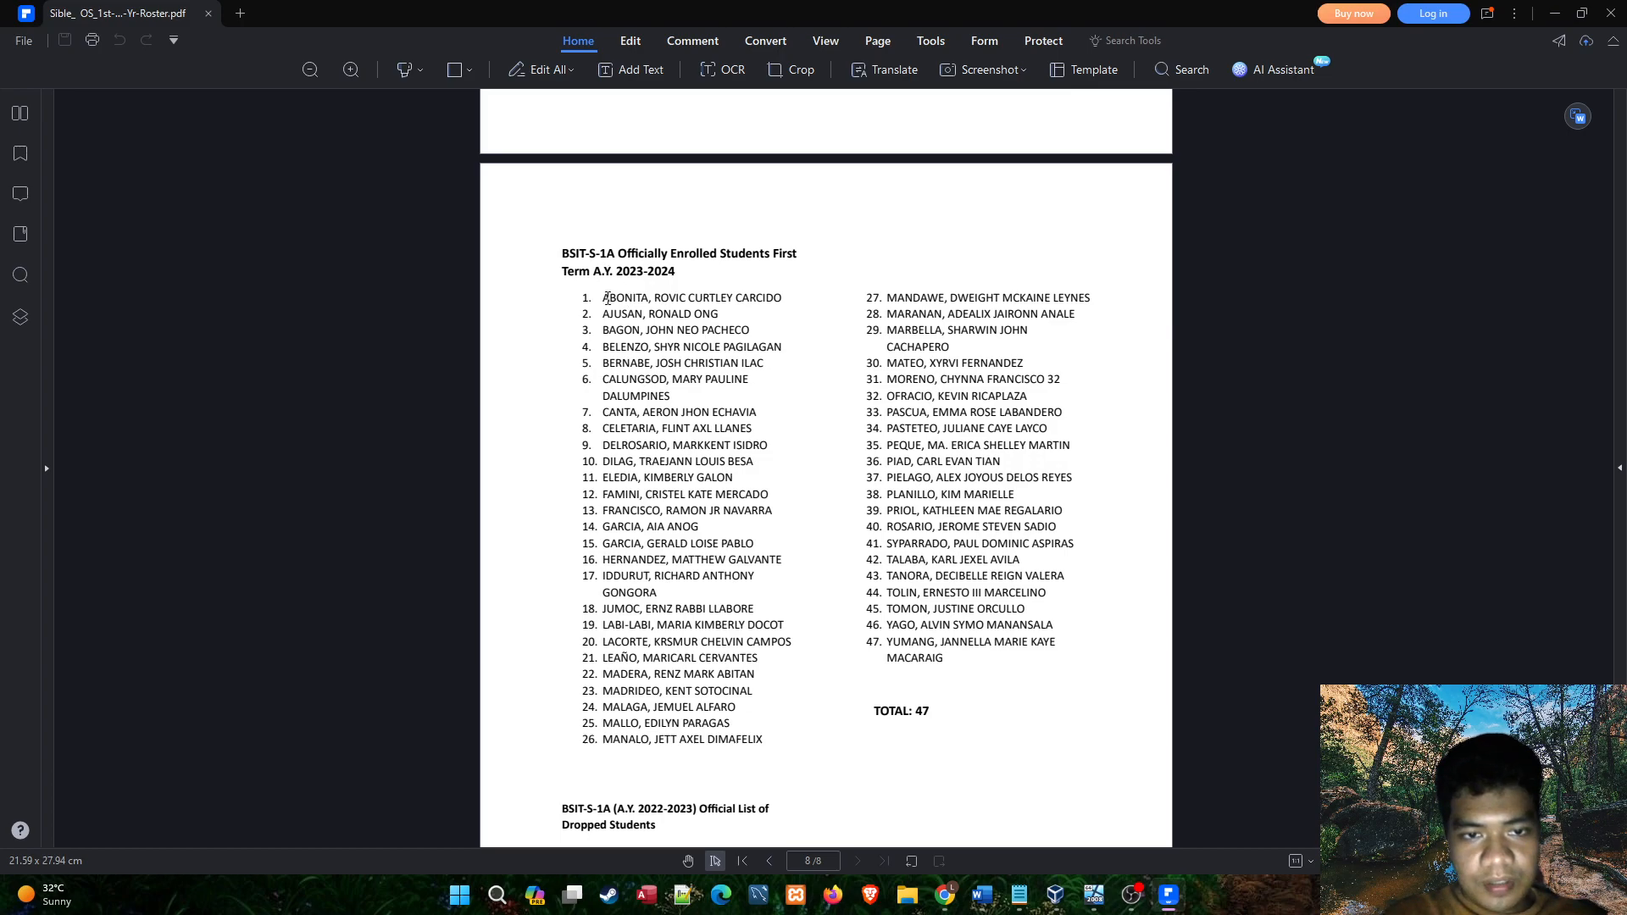
{"action": "left_click_drag", "start_coordinate": [604, 299], "coordinate": [781, 298]}
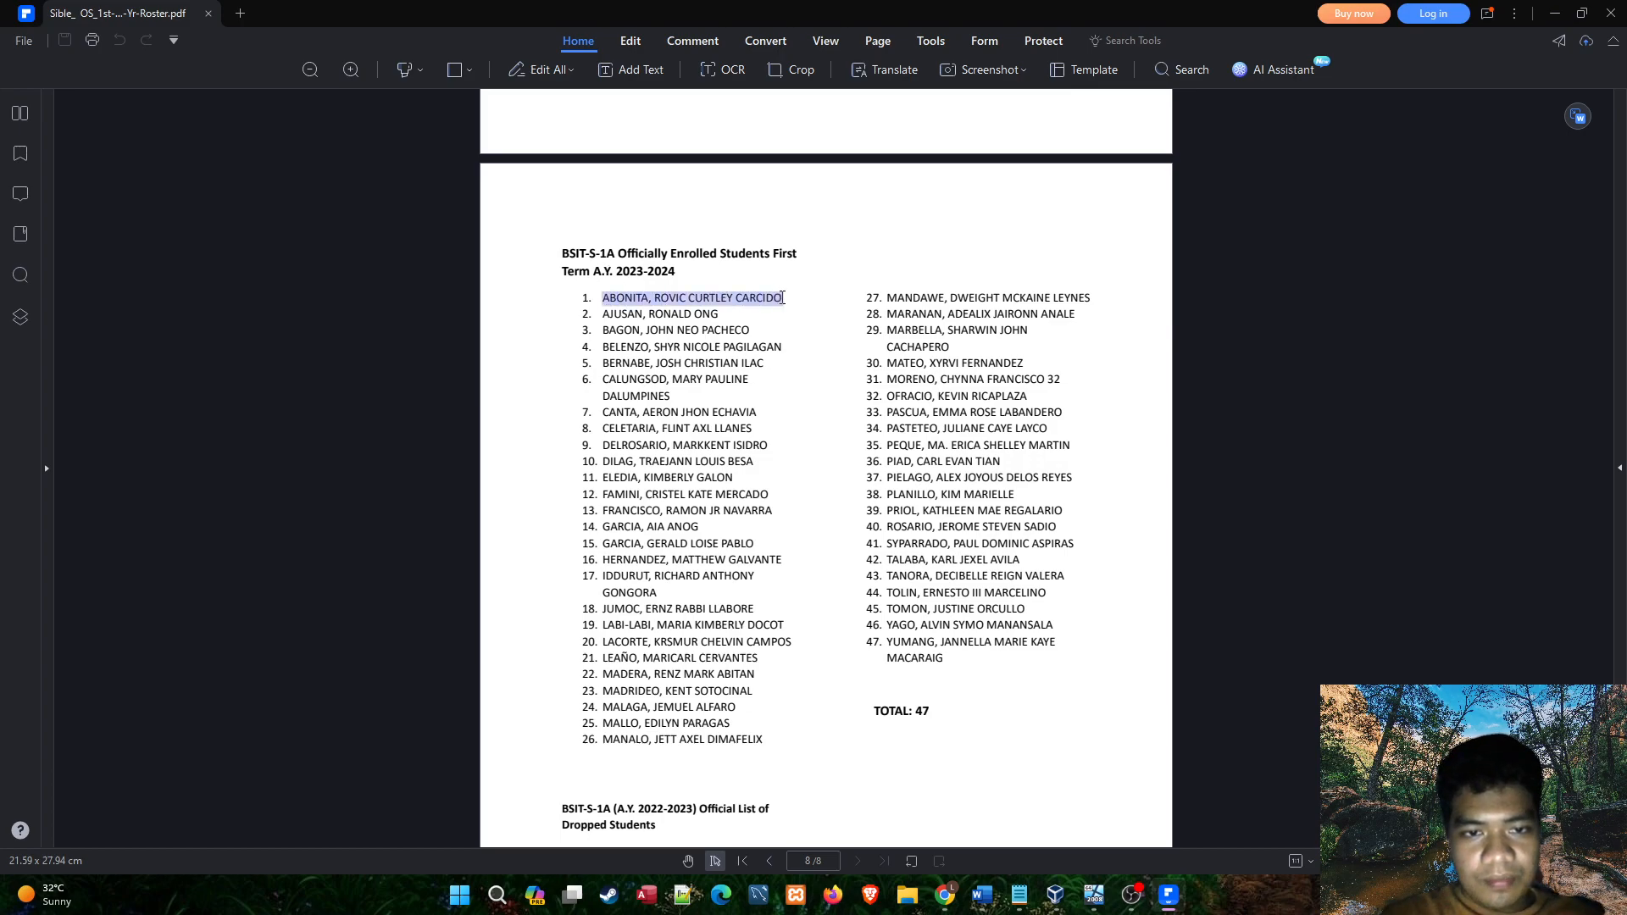
{"action": "left_click", "coordinate": [784, 299]}
Return to the virtual machine and enter the first listed student's surname and given name as the new user's first name.
{"action": "key", "text": "alt+Tab"}
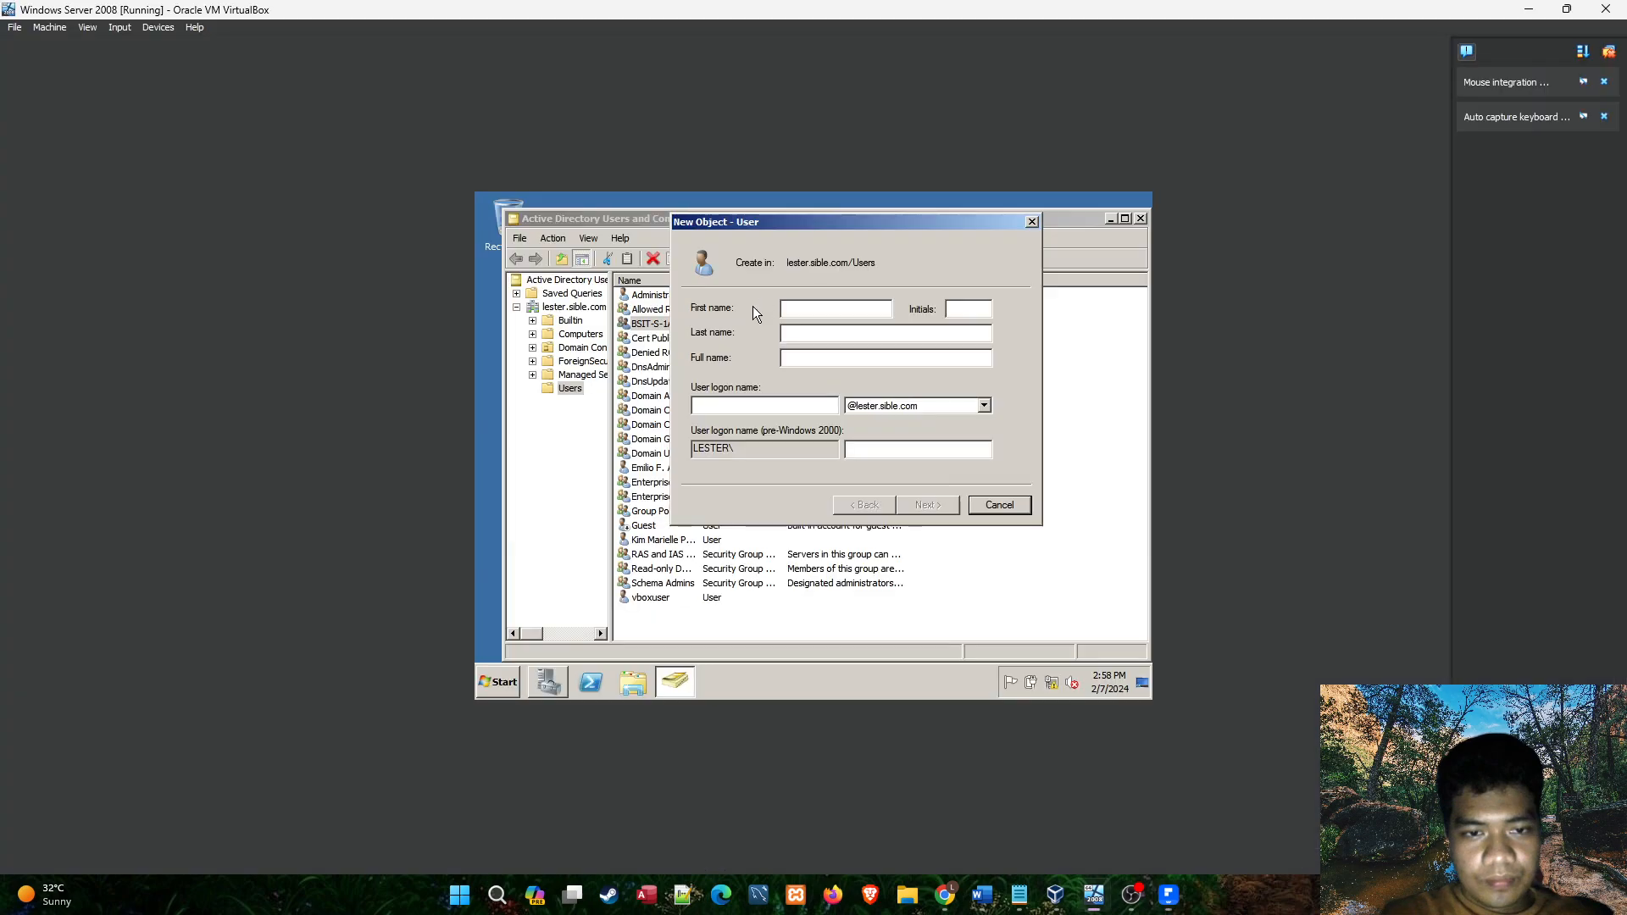
{"action": "type", "text": "A"}
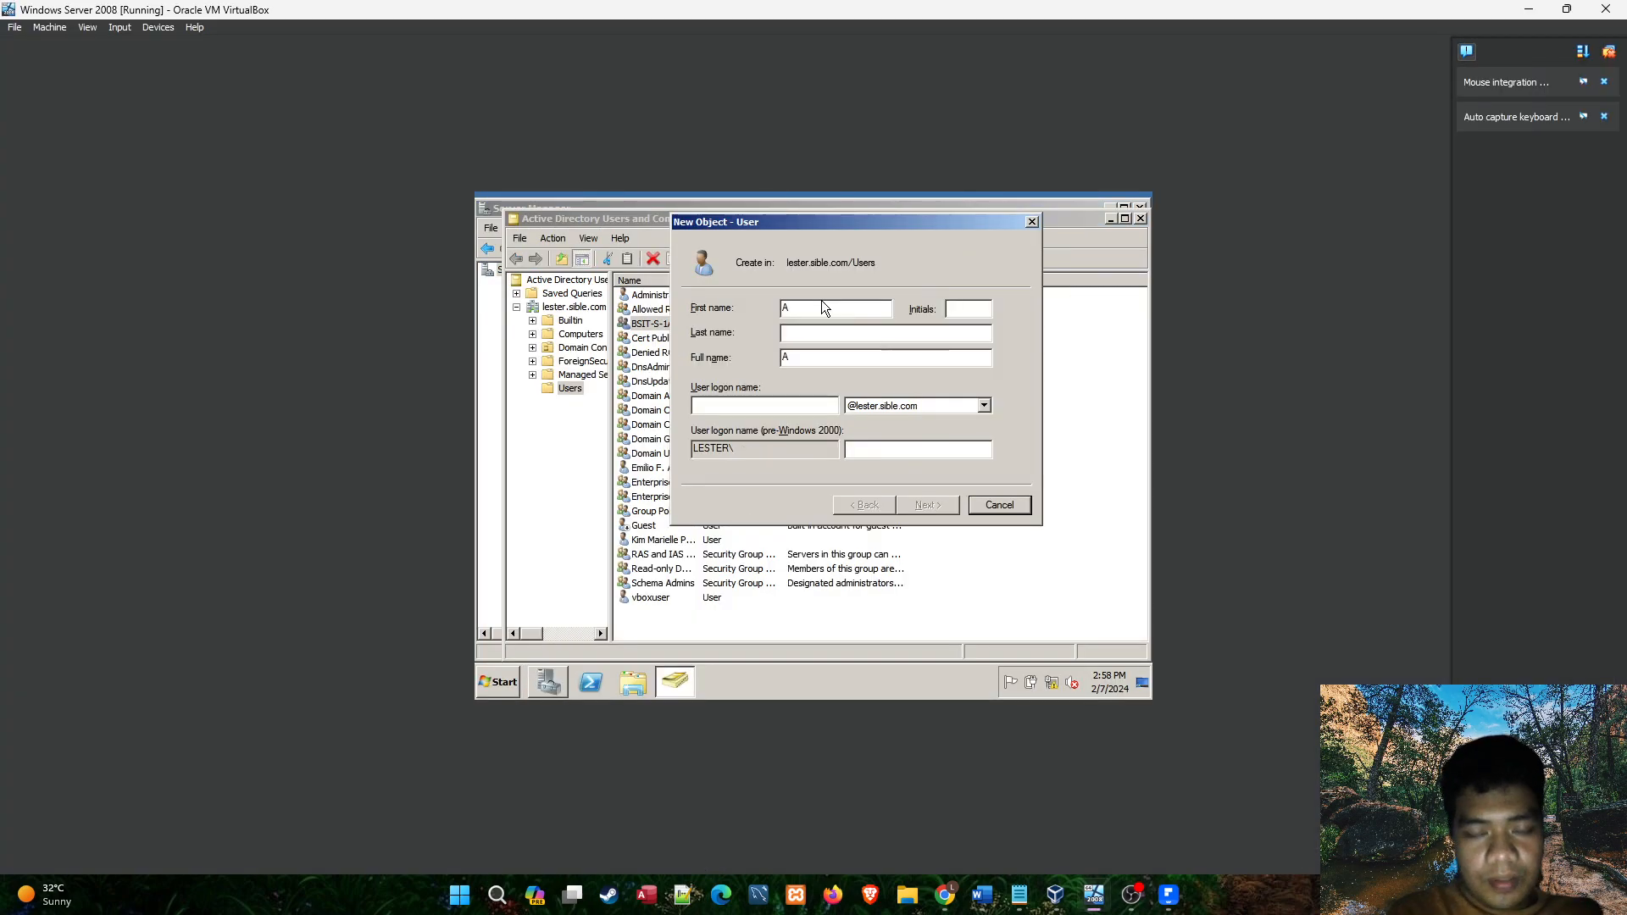
{"action": "left_click", "coordinate": [1170, 897]}
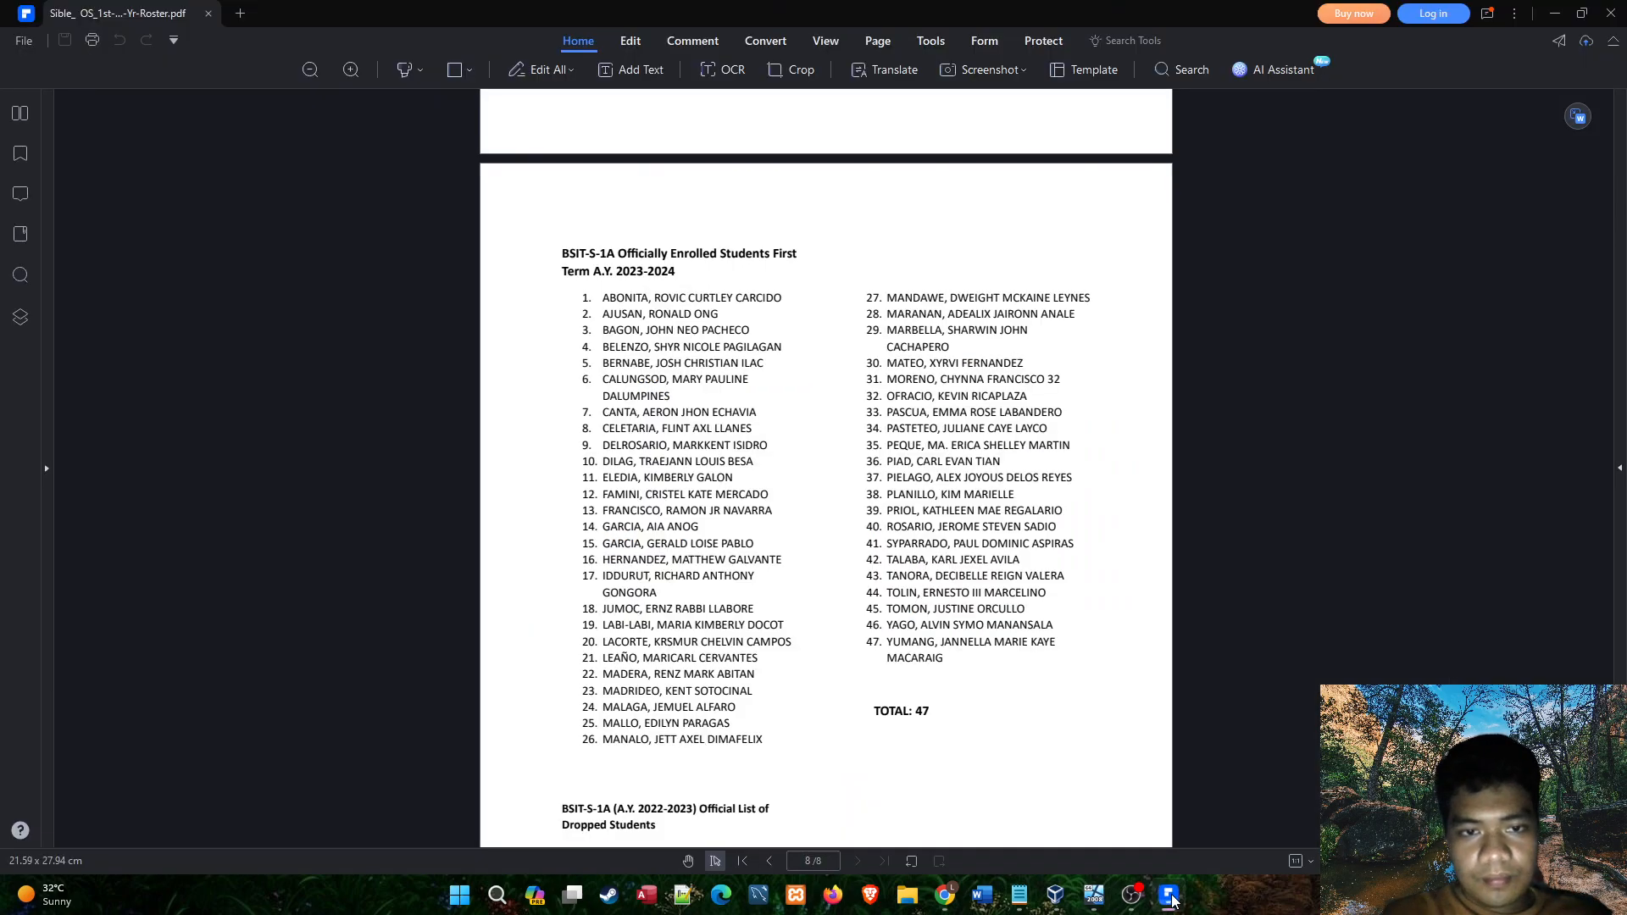
{"action": "left_click", "coordinate": [1171, 897]}
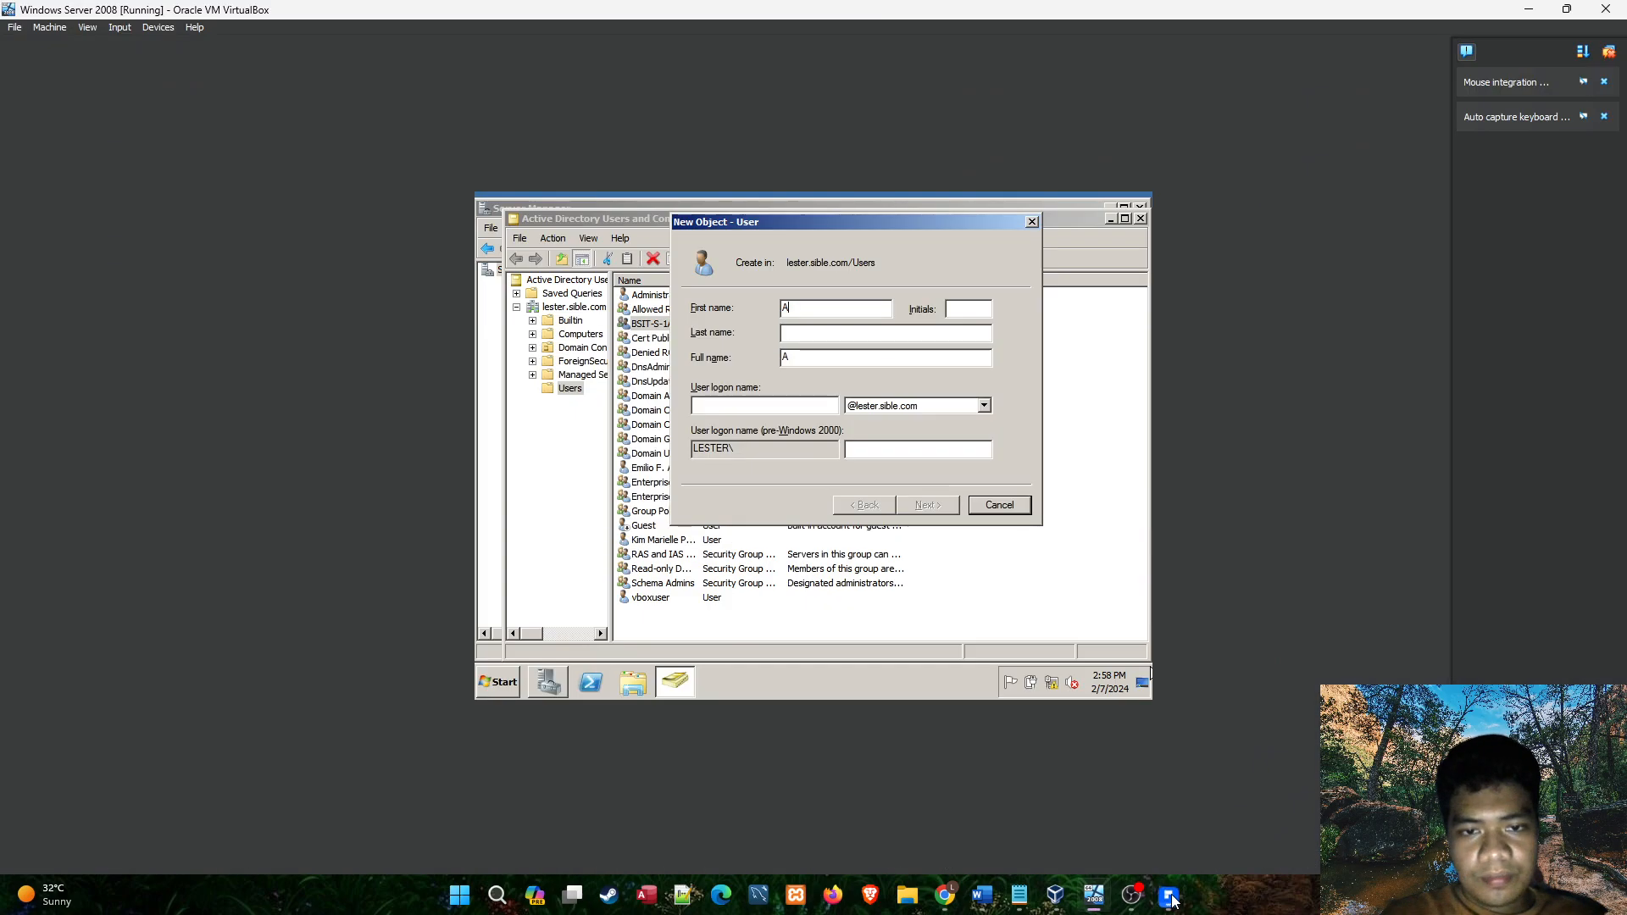
{"action": "left_click", "coordinate": [1170, 897]}
{"action": "left_click", "coordinate": [1170, 896]}
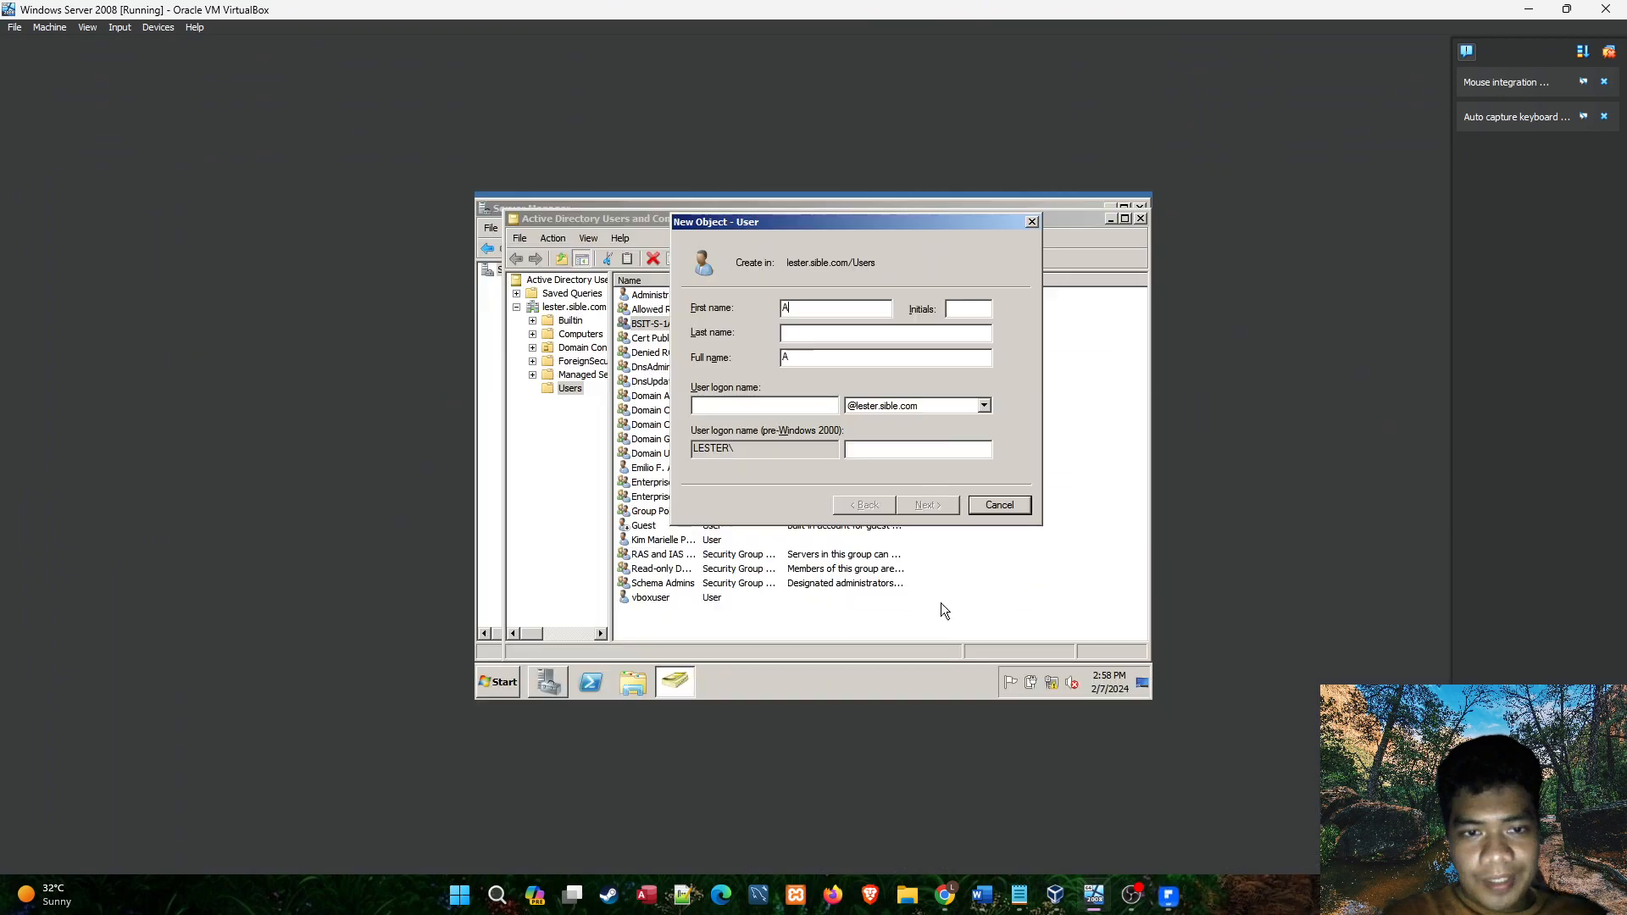
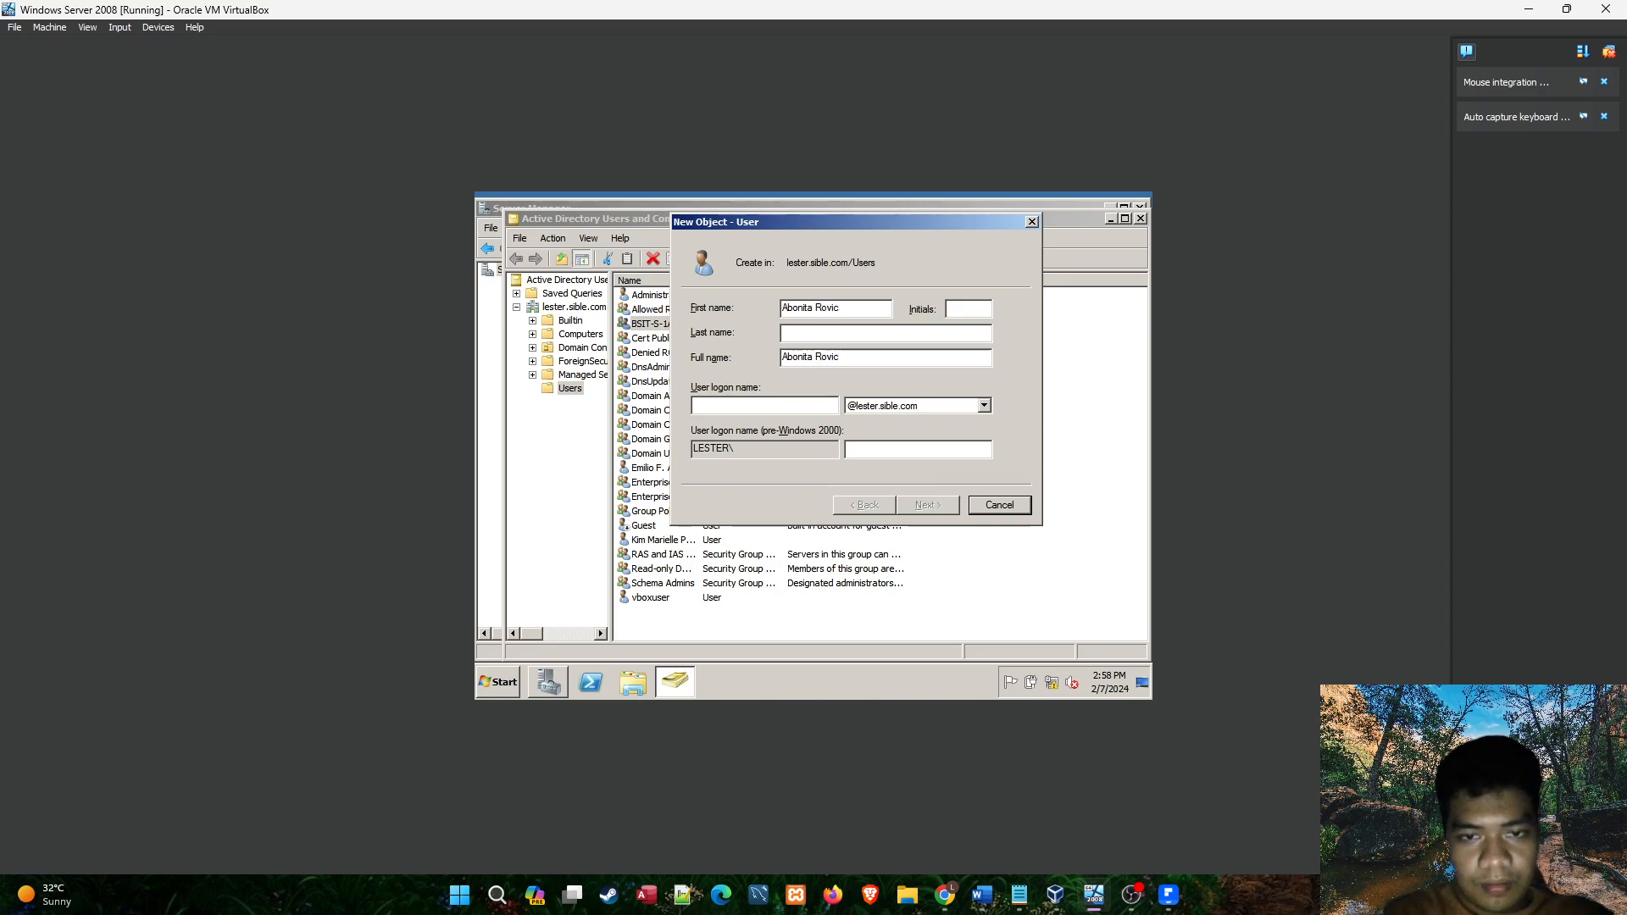
Check the student's roster entry and enter the middle initial for the new user.
{"action": "left_click", "coordinate": [1168, 895]}
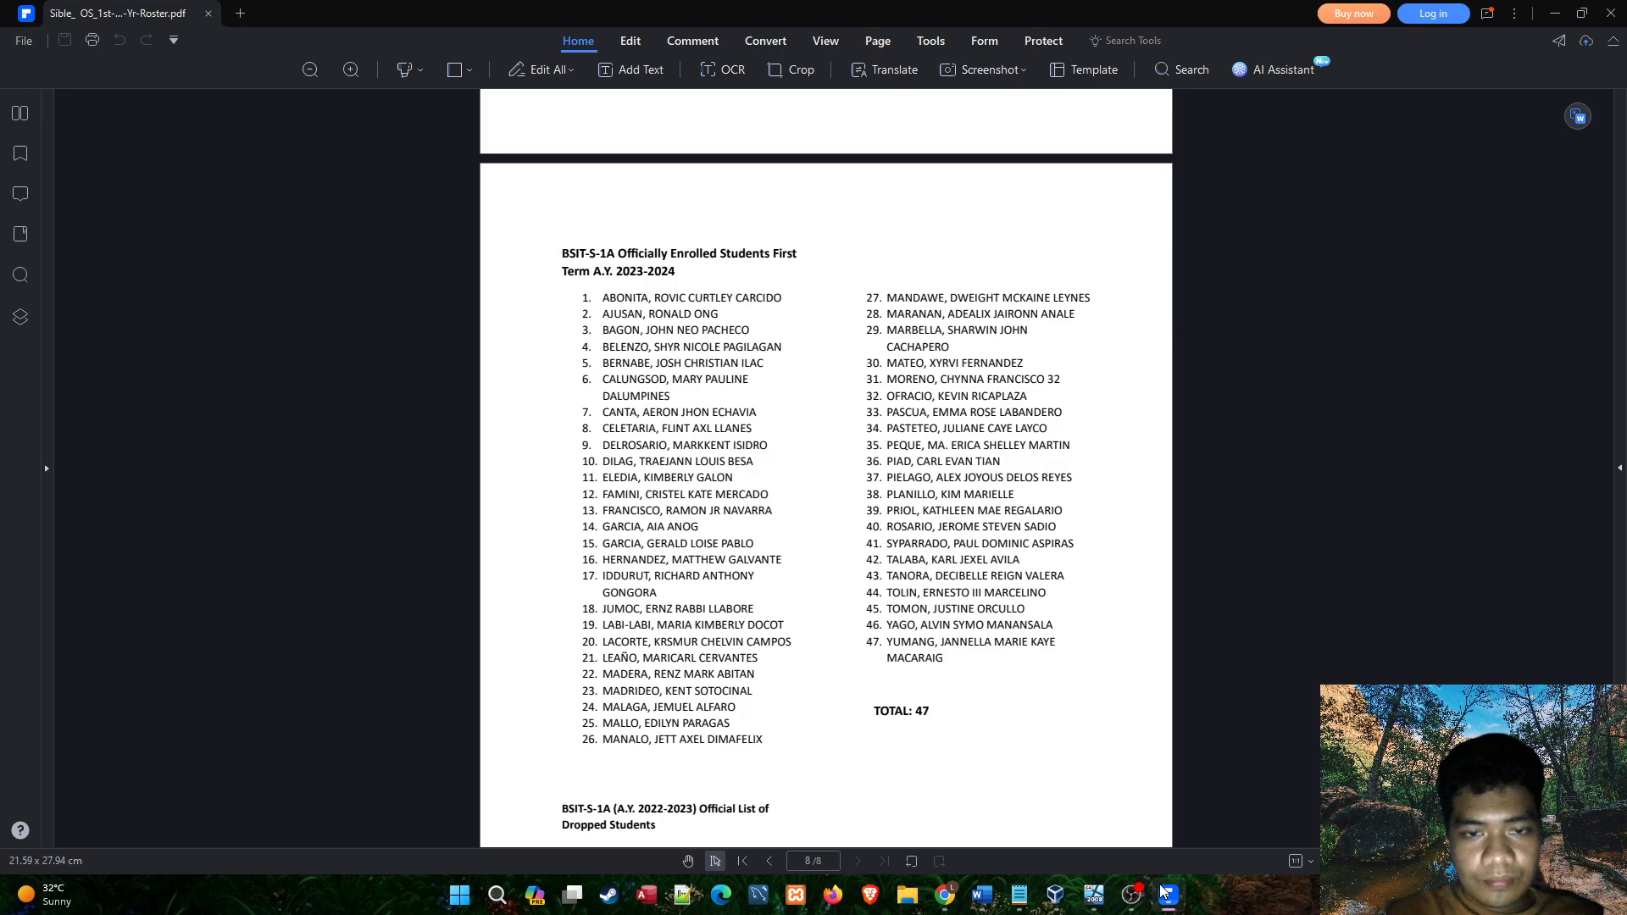
{"action": "left_click", "coordinate": [1168, 895]}
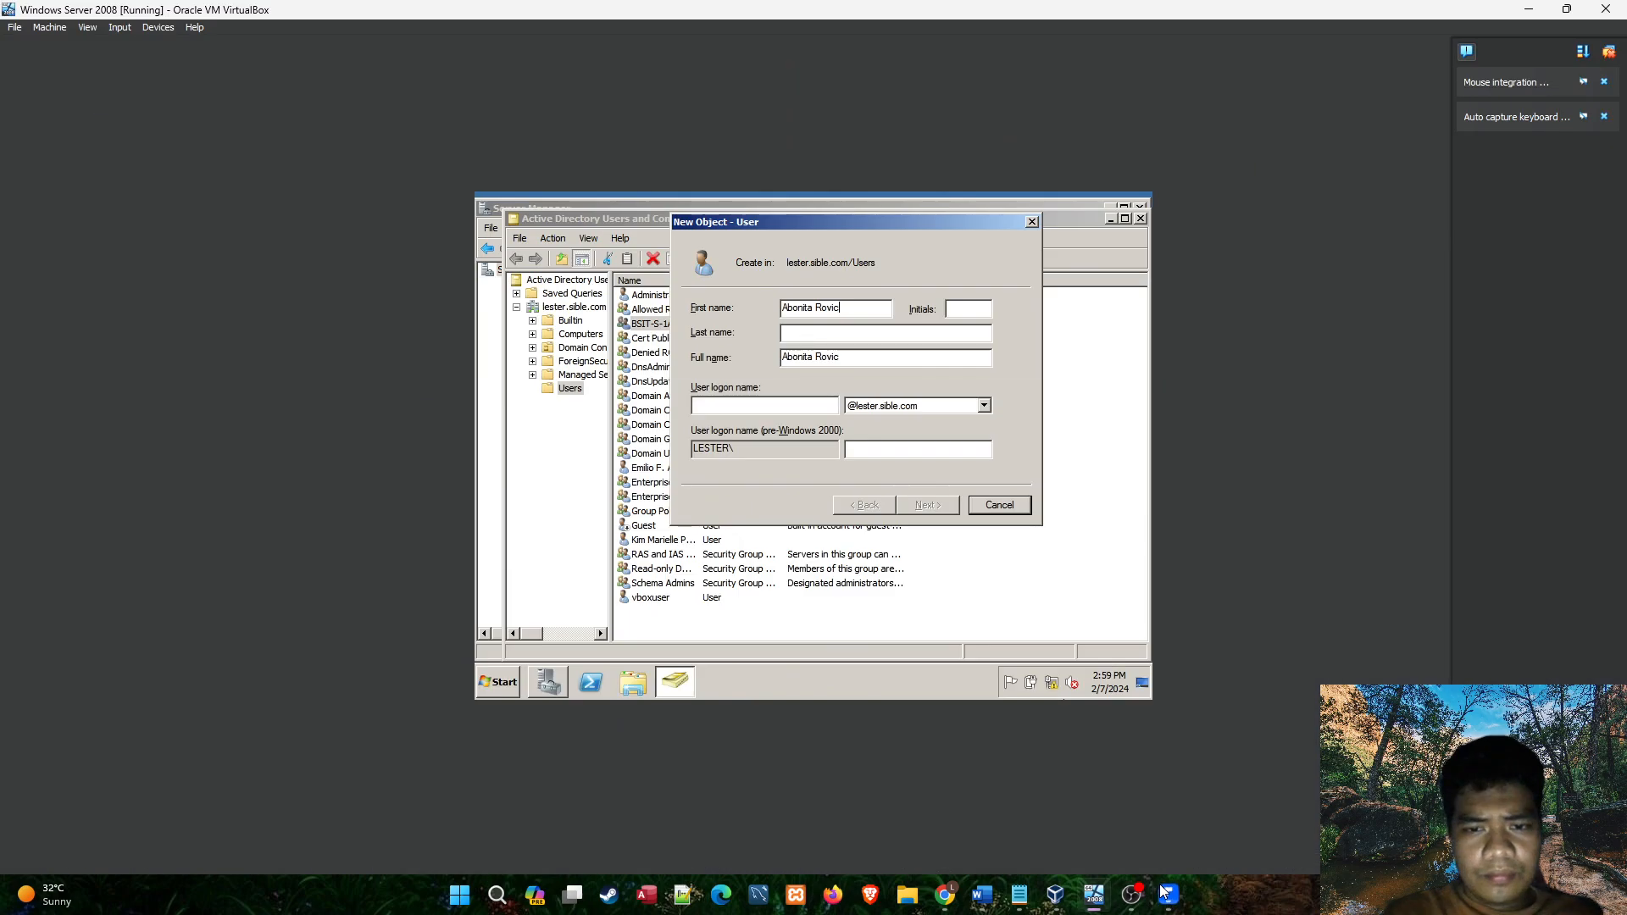
{"action": "left_click", "coordinate": [974, 311]}
{"action": "type", "text": "C"}
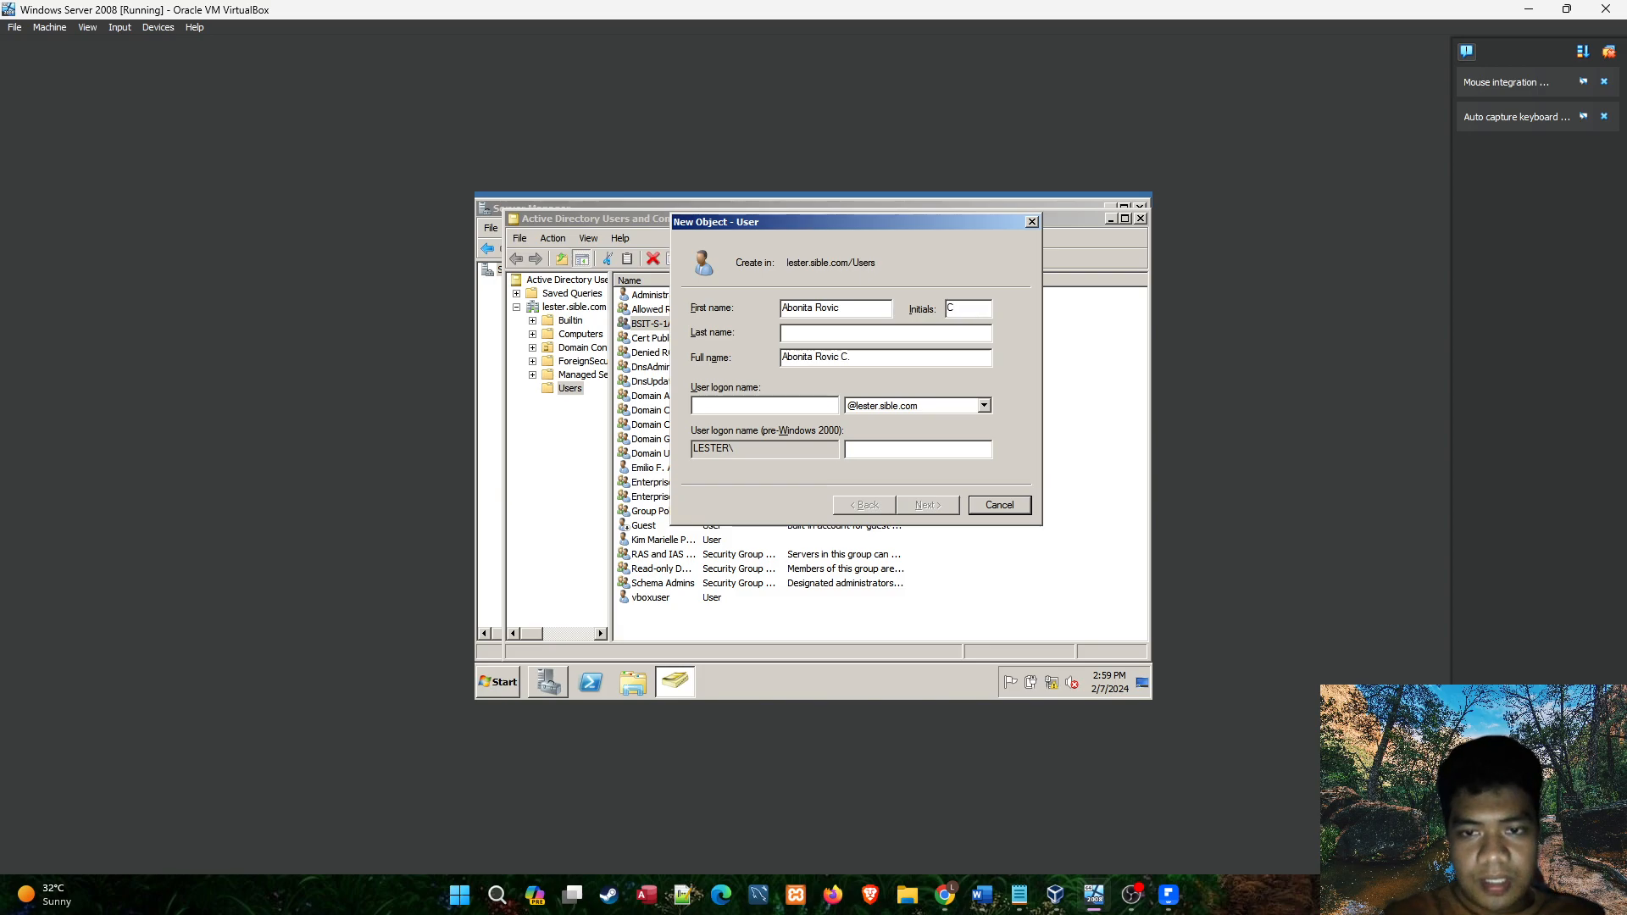
Examine the first student's roster entry to tell the surname, given names and middle name apart.
{"action": "left_click", "coordinate": [1168, 897]}
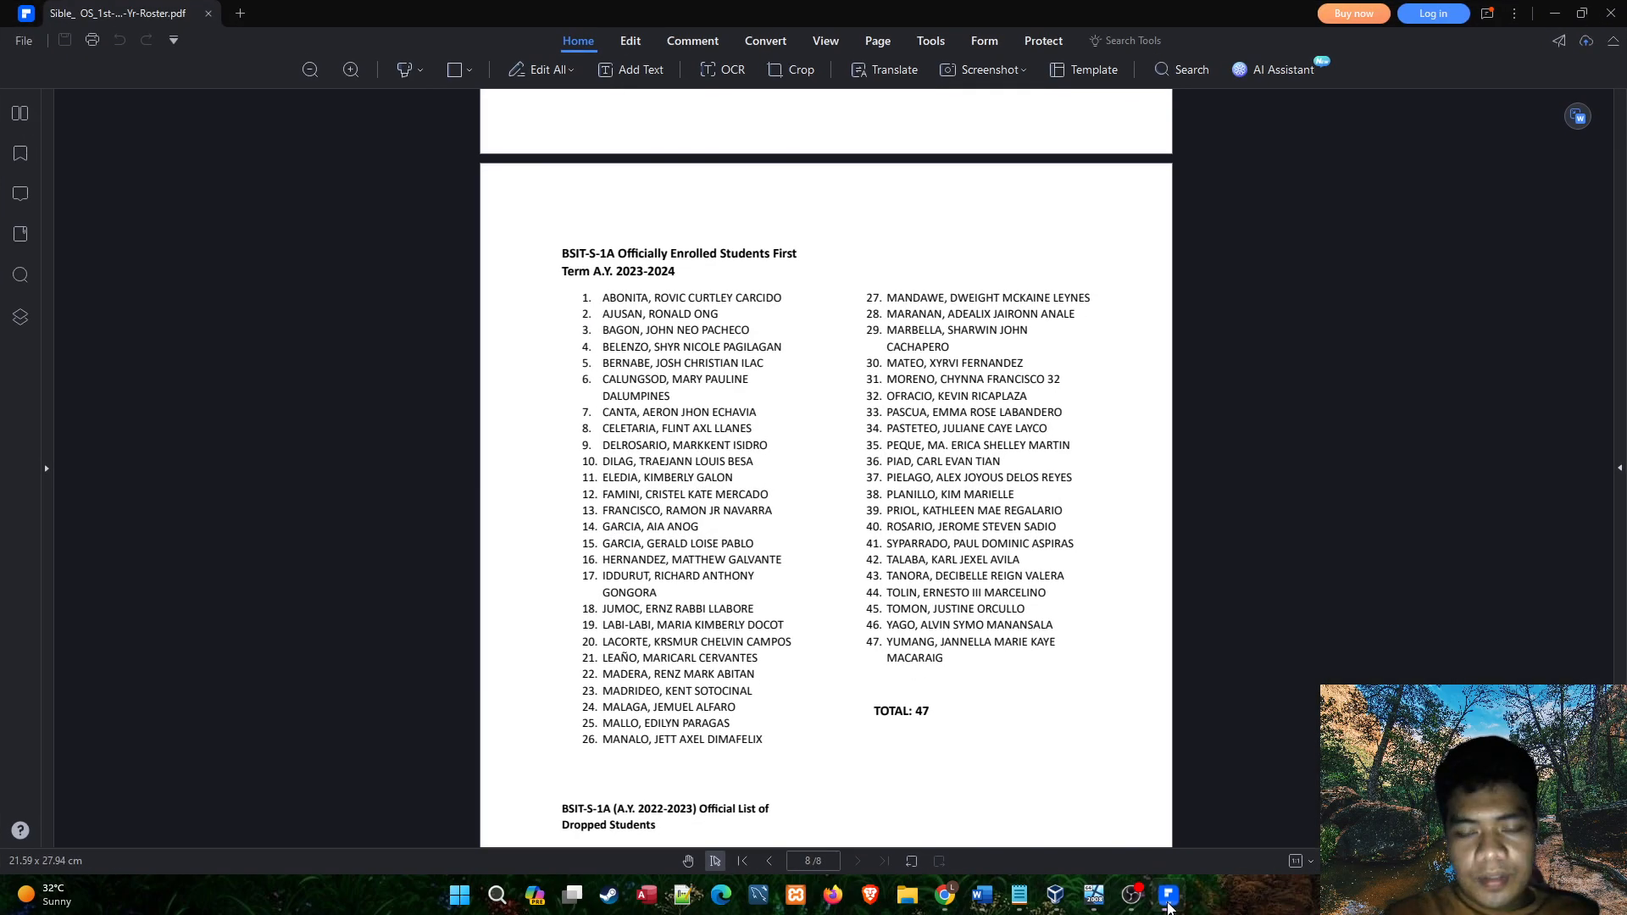
{"action": "left_click_drag", "start_coordinate": [736, 299], "coordinate": [765, 300]}
{"action": "double_click", "coordinate": [762, 299]}
{"action": "left_click", "coordinate": [734, 295]}
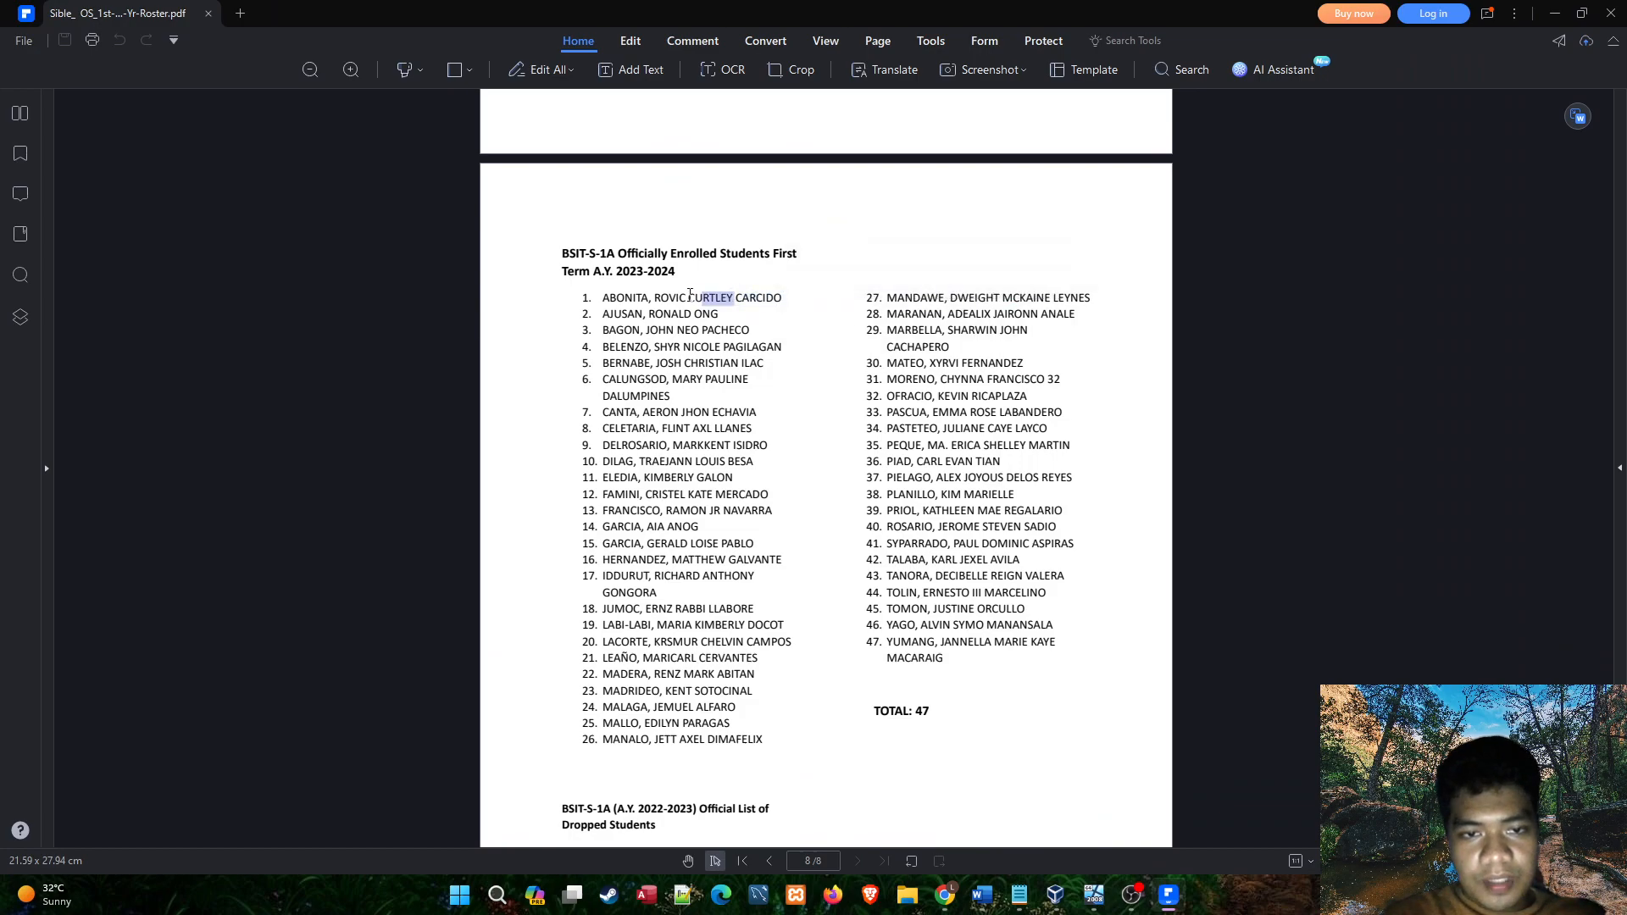
{"action": "double_click", "coordinate": [670, 298]}
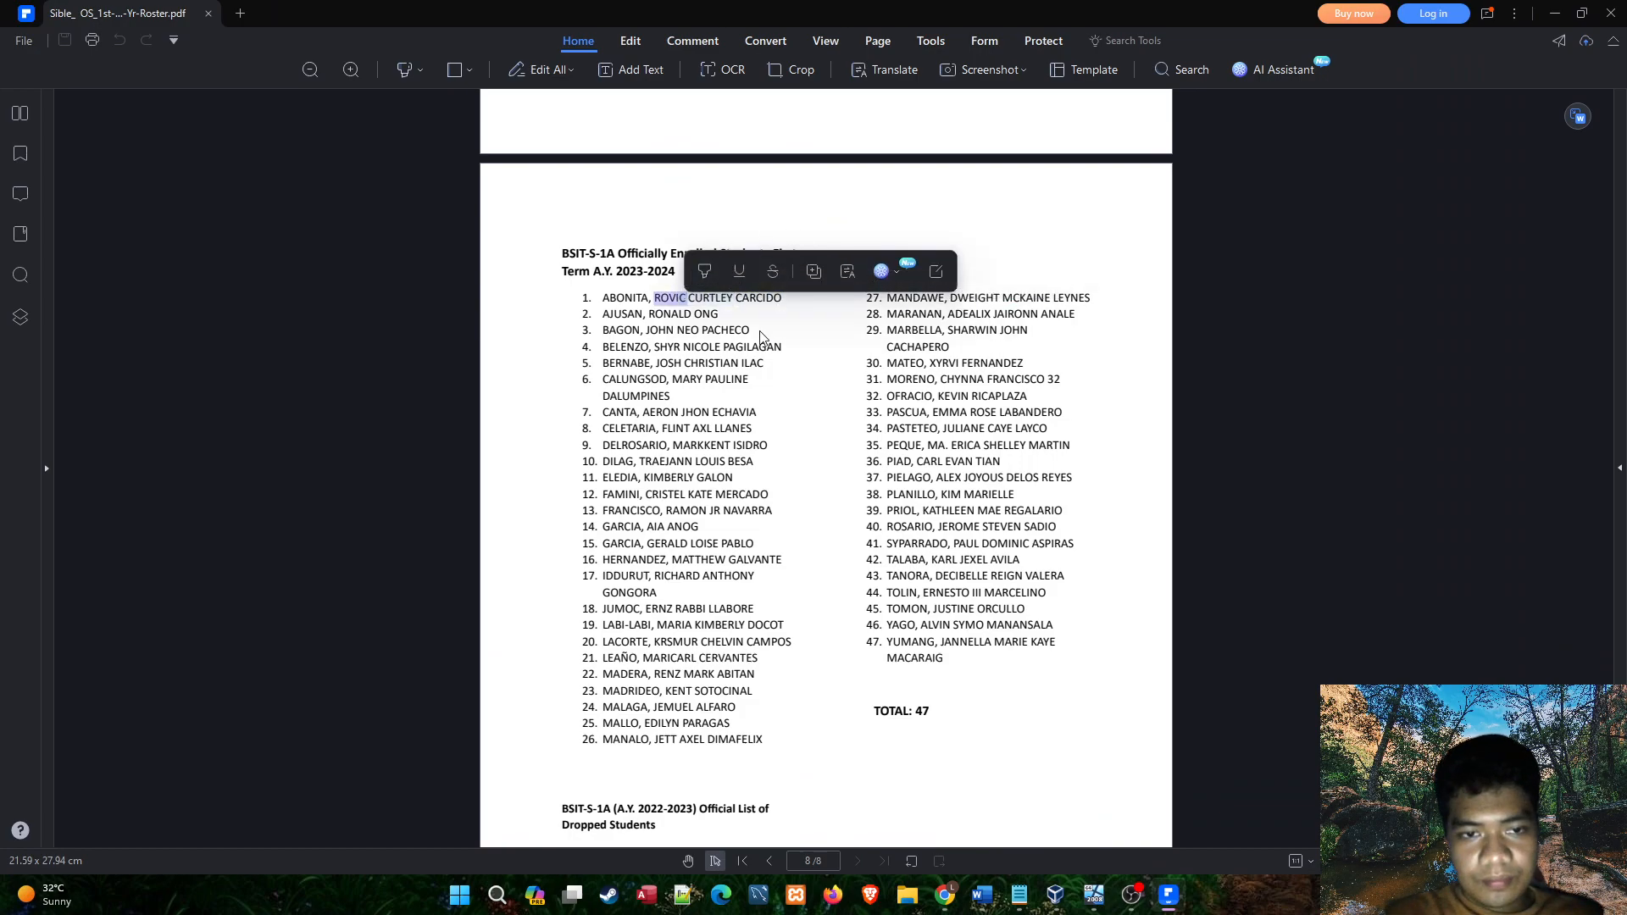
{"action": "left_click", "coordinate": [663, 297]}
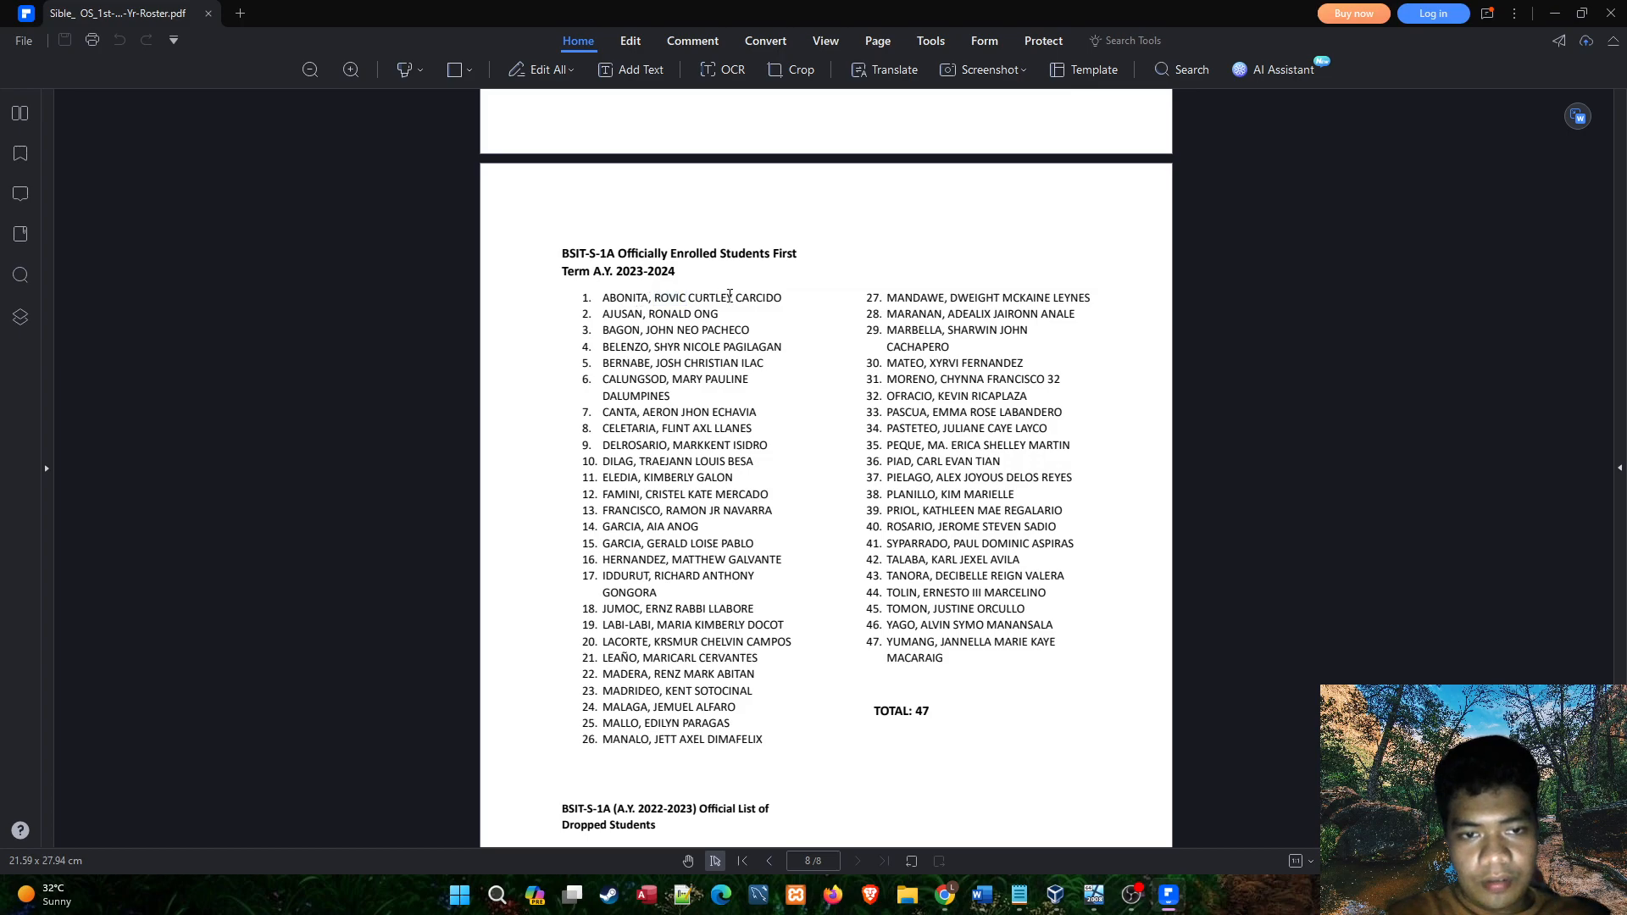
{"action": "left_click_drag", "start_coordinate": [654, 299], "coordinate": [602, 300]}
{"action": "left_click", "coordinate": [725, 318]}
{"action": "left_click_drag", "start_coordinate": [734, 299], "coordinate": [781, 298]}
{"action": "left_click", "coordinate": [1146, 894]}
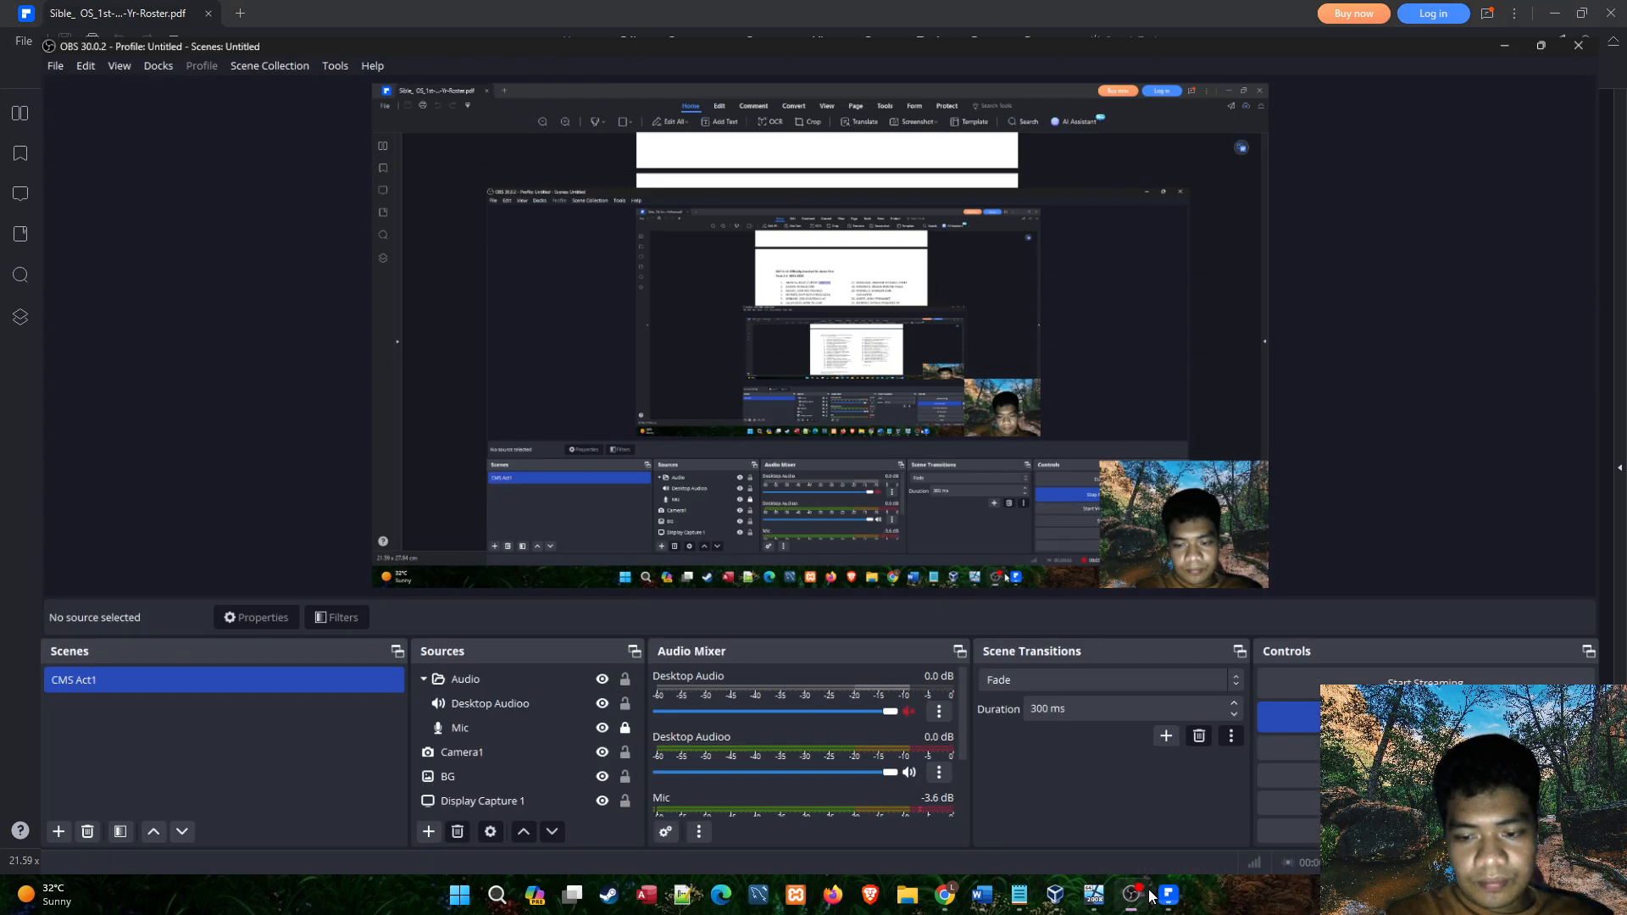
Return to the virtual machine, enter the student's surname as the new user's last name, and remove it from the first name.
{"action": "left_click", "coordinate": [1129, 888]}
{"action": "left_click", "coordinate": [1162, 895]}
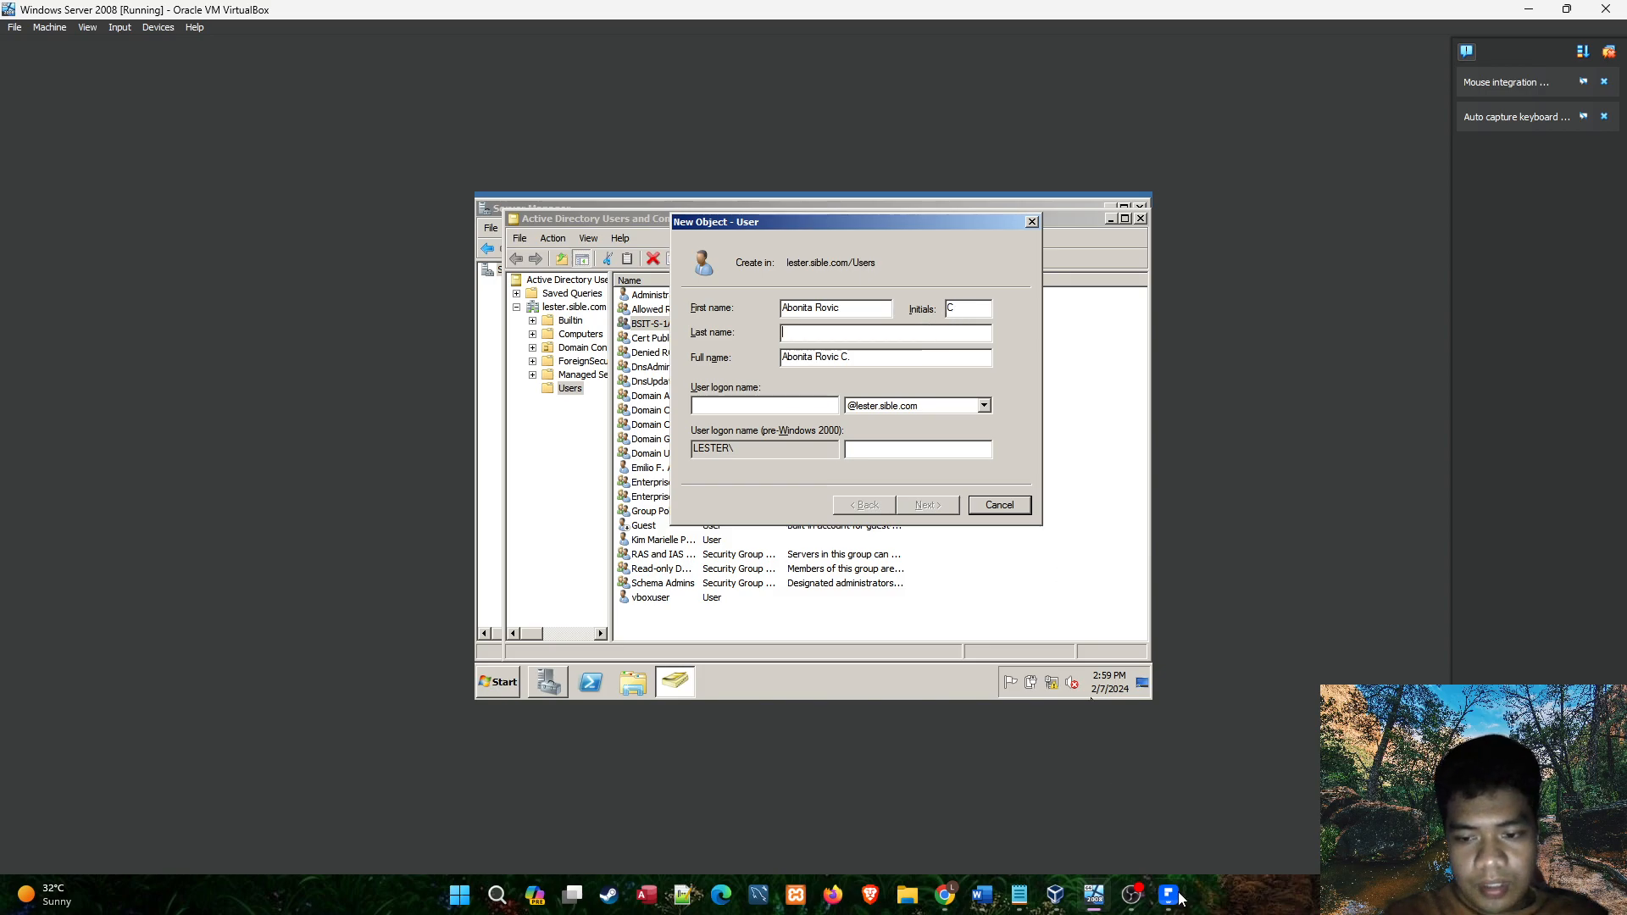
{"action": "type", "text": "bonita"}
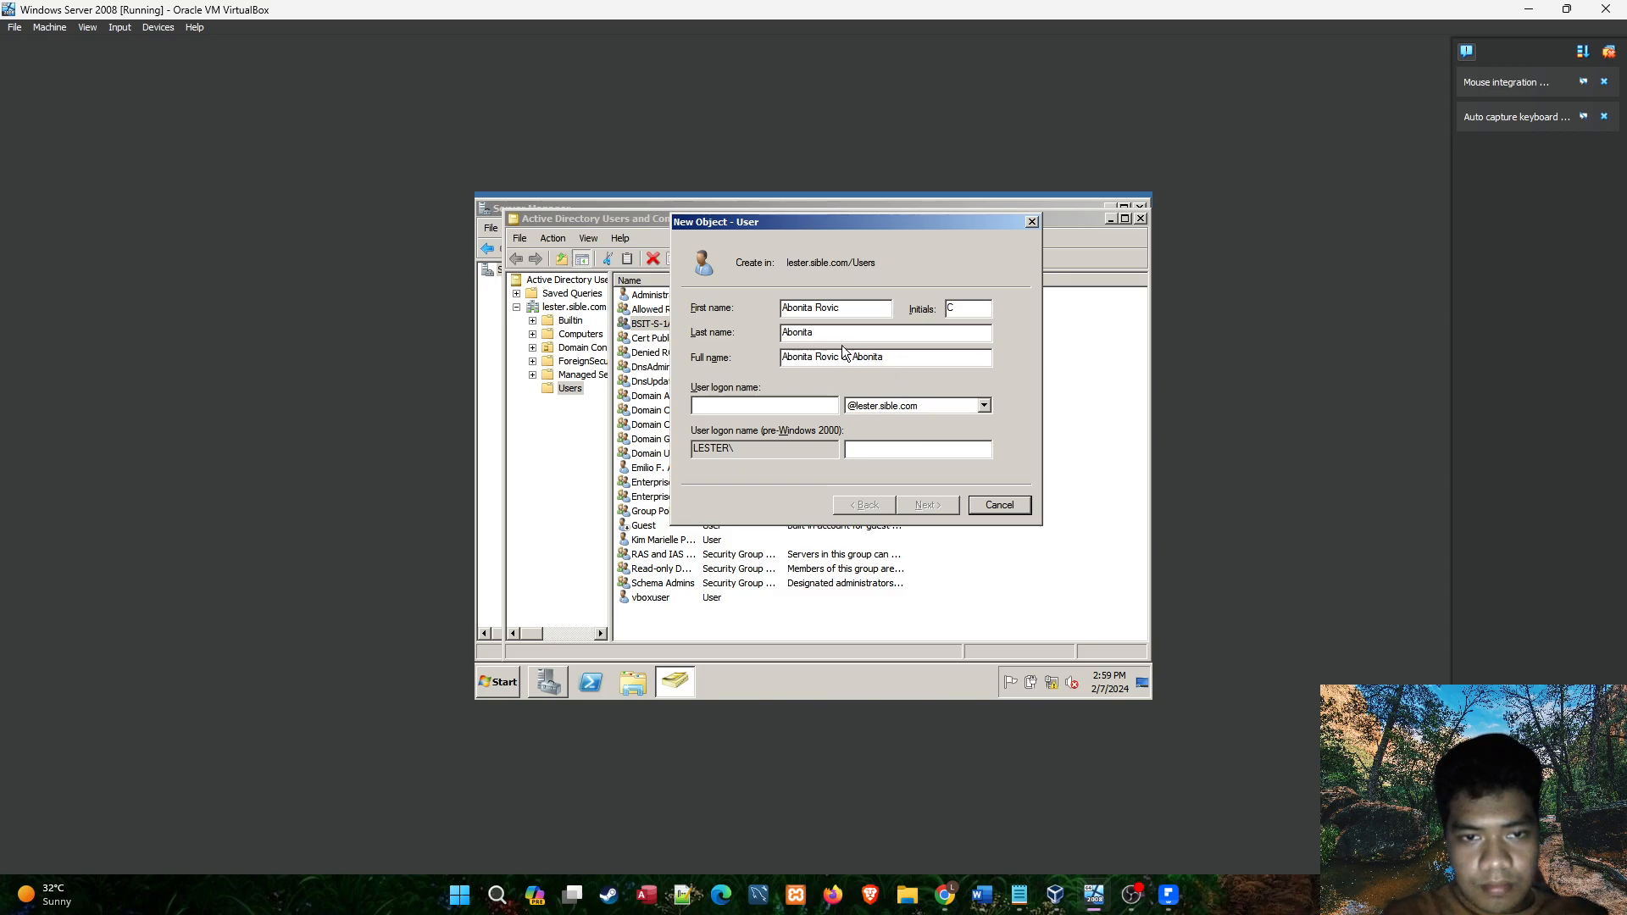
{"action": "left_click_drag", "start_coordinate": [814, 307], "coordinate": [757, 305]}
{"action": "key", "text": "BackSpace"}
Recheck the student's roster entry and add the second given name to the new user's first name.
{"action": "mouse_move", "coordinate": [1132, 895]}
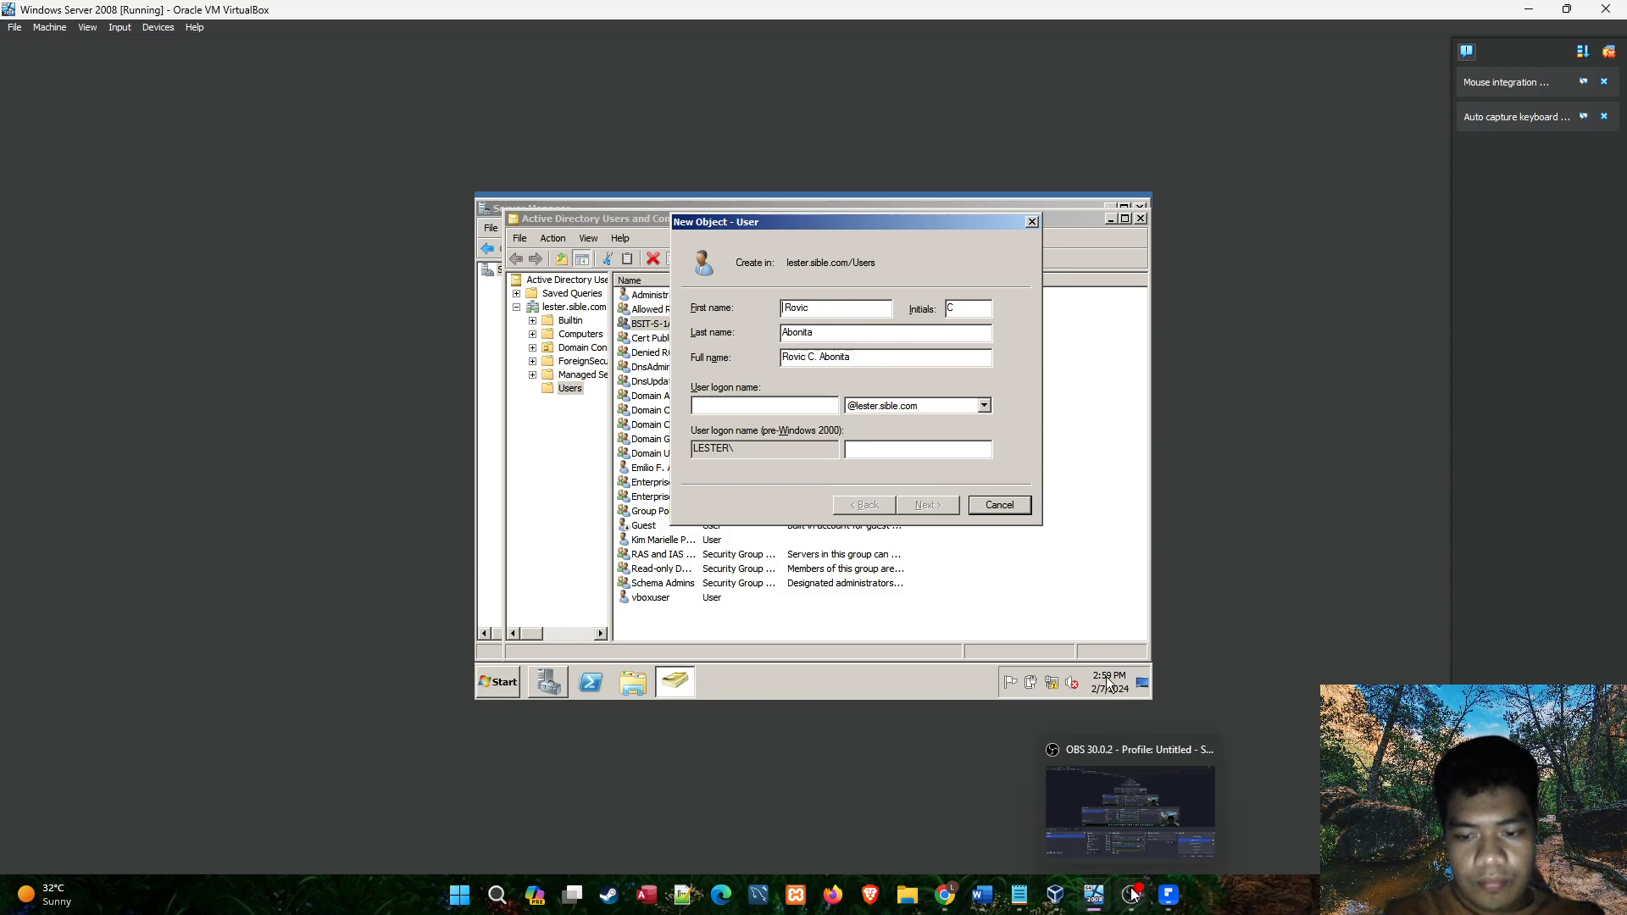
{"action": "left_click_drag", "start_coordinate": [1165, 907], "coordinate": [1137, 913]}
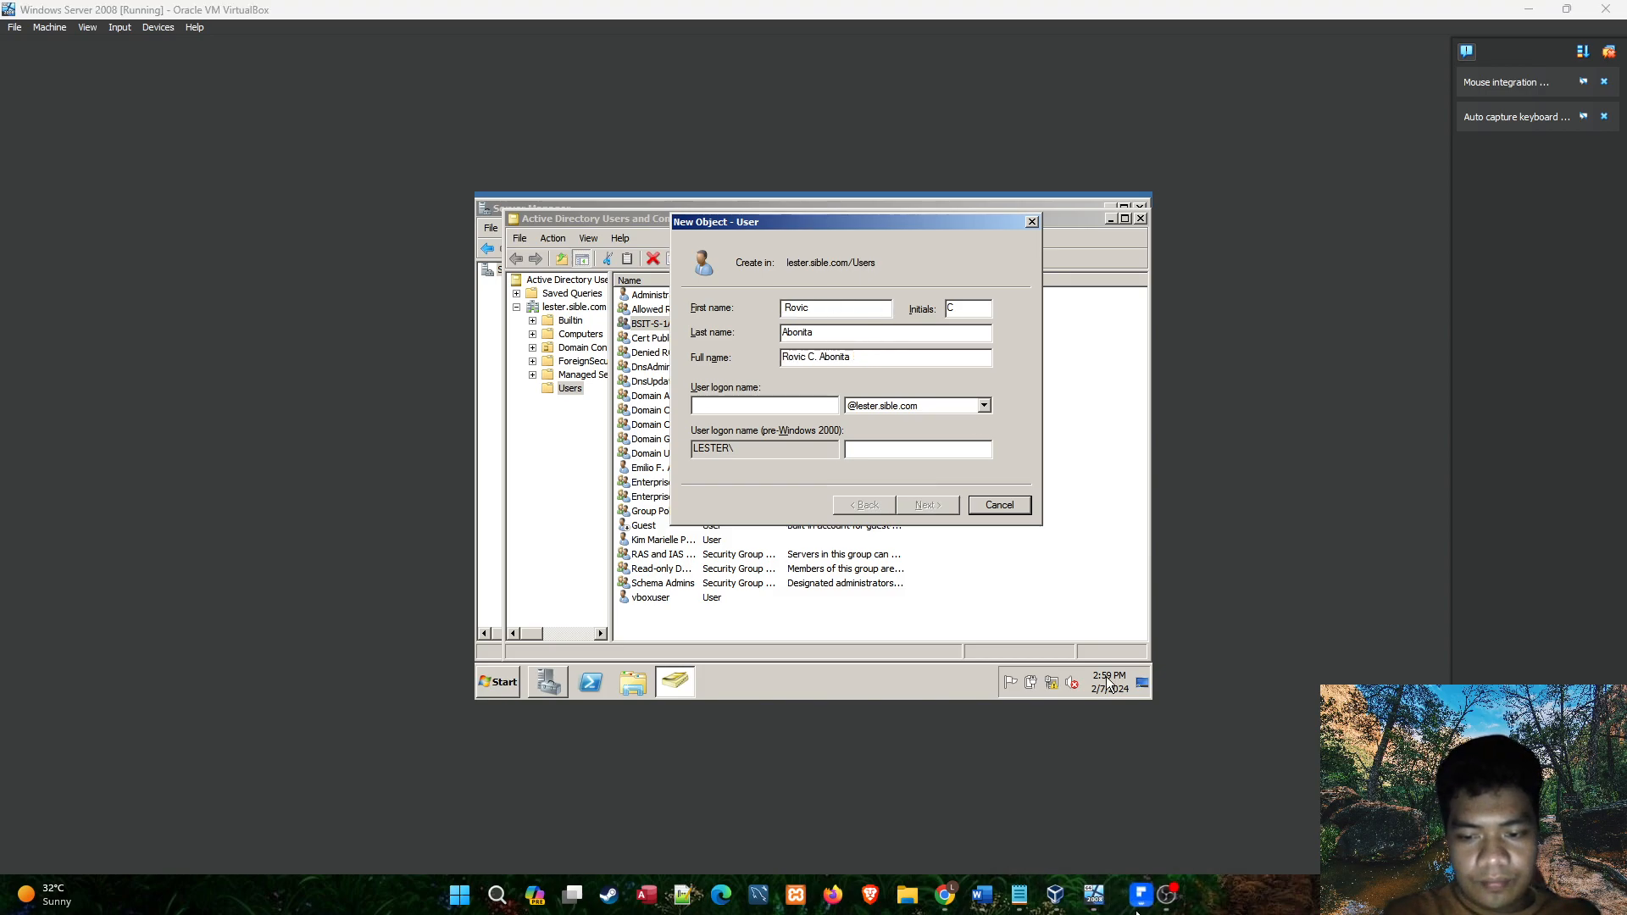
{"action": "left_click", "coordinate": [1138, 913]}
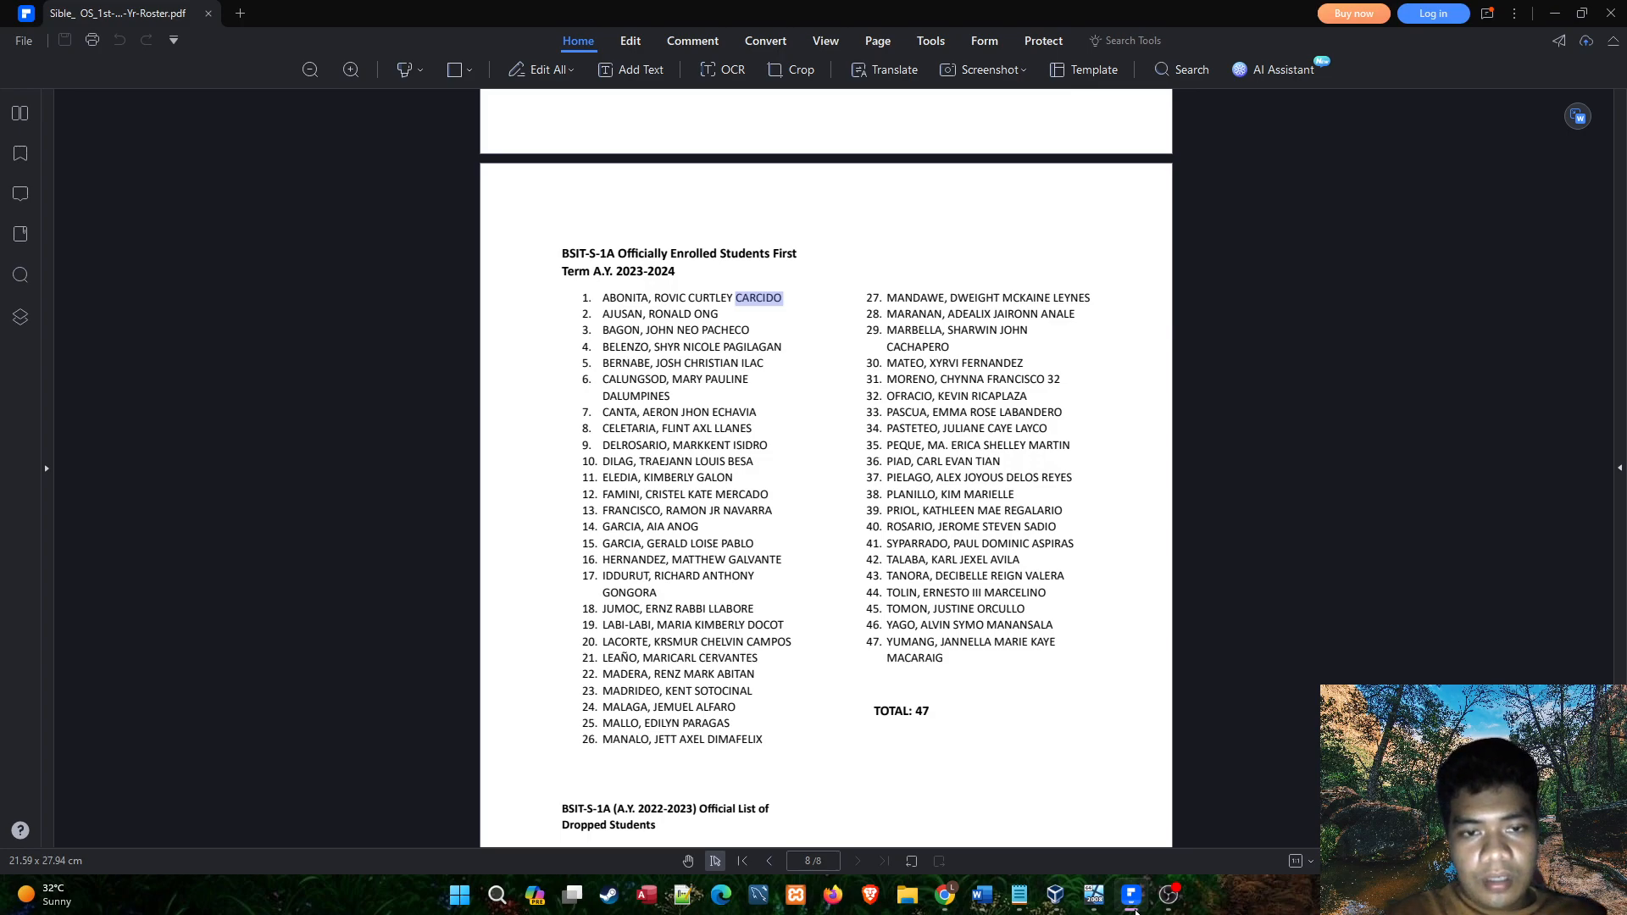
{"action": "left_click", "coordinate": [1134, 909]}
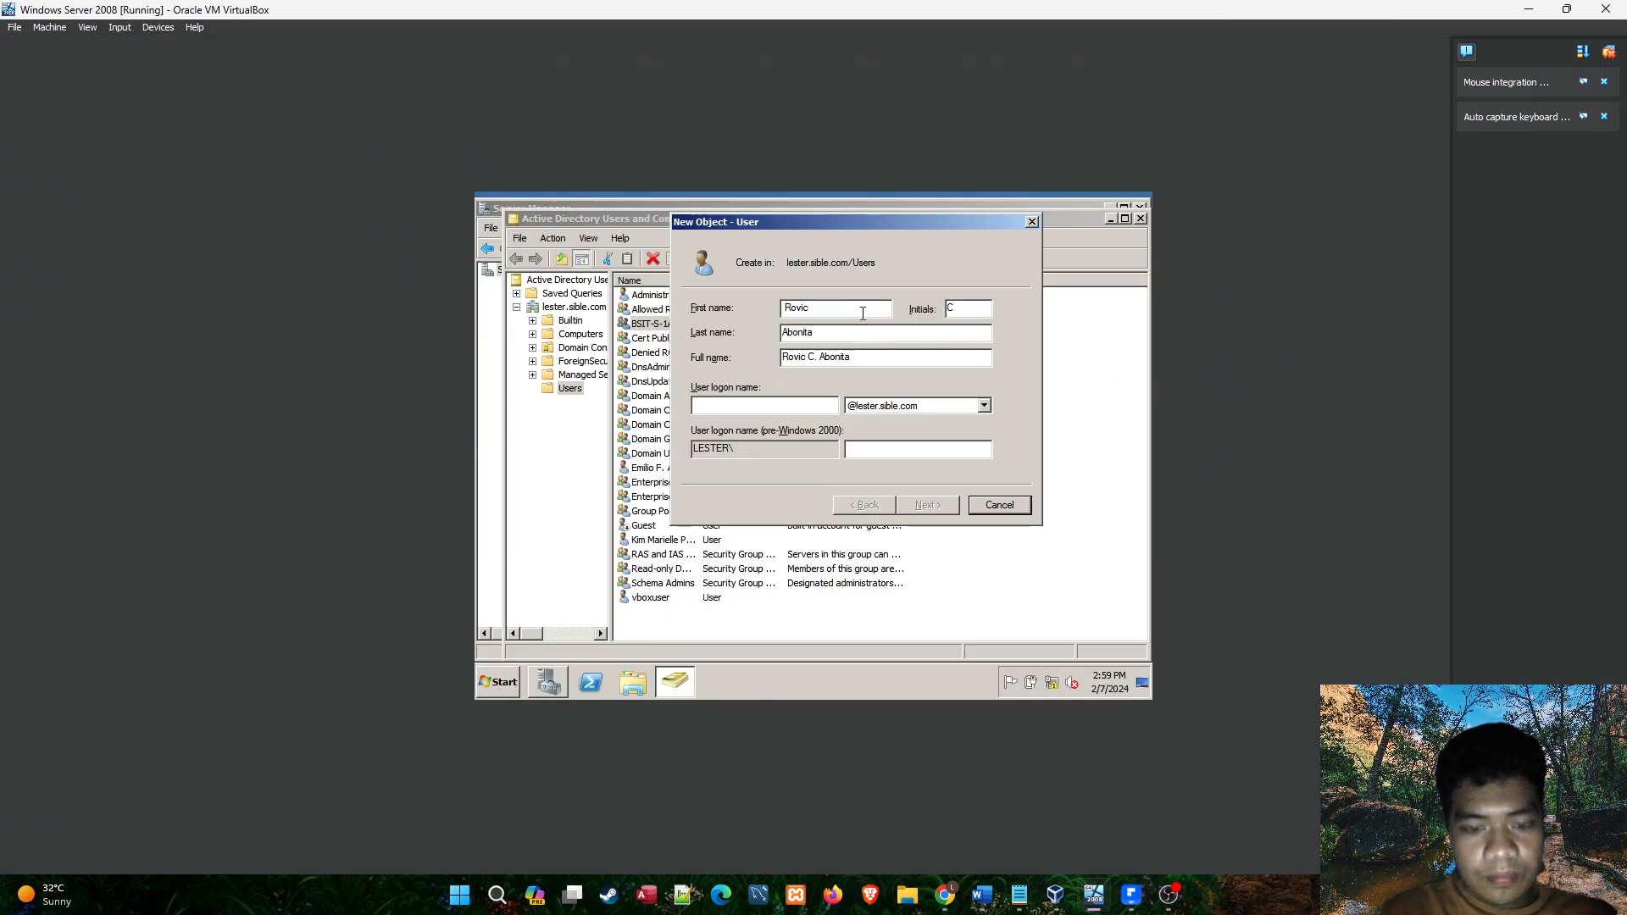
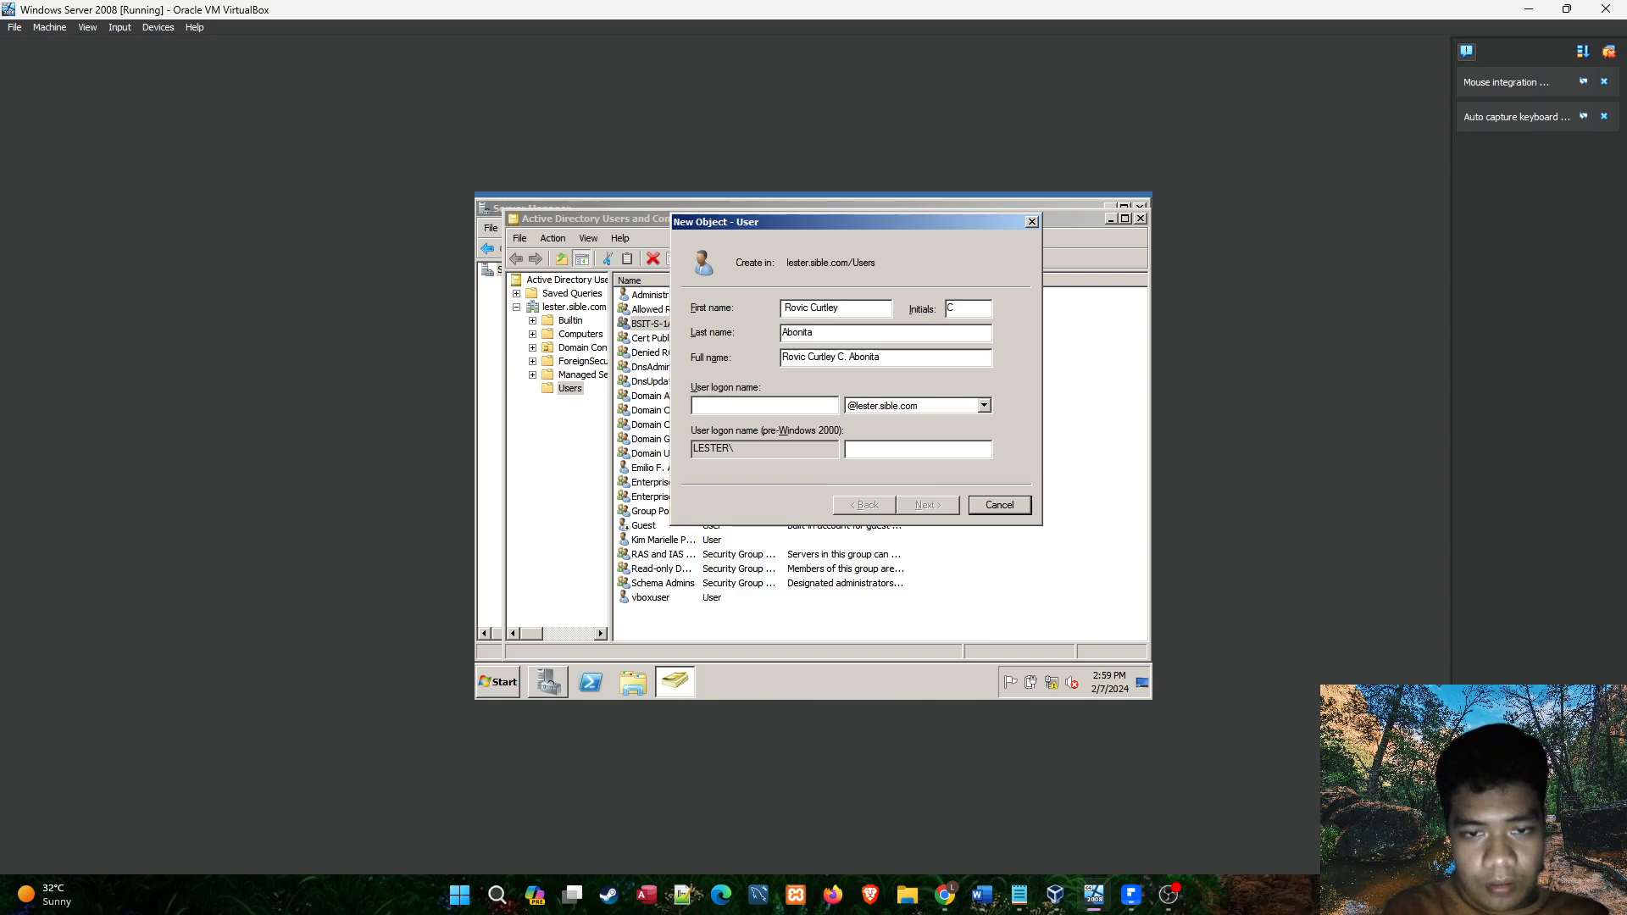
Set the user logon name to the student's first given name and surname, joined in lowercase without a space.
{"action": "left_click", "coordinate": [790, 400]}
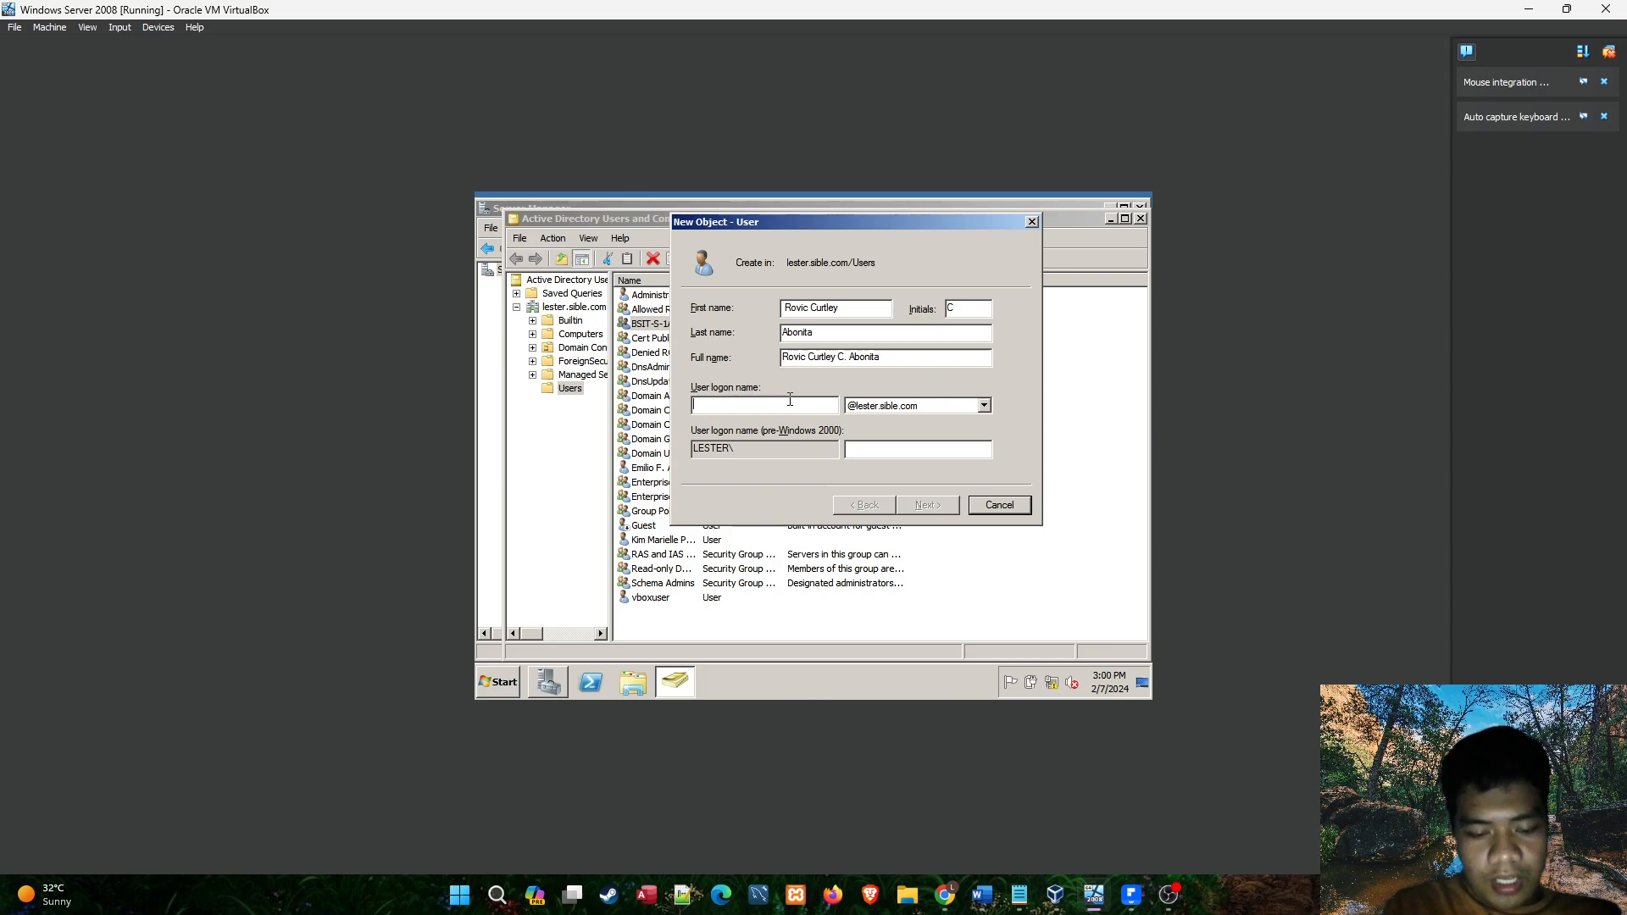
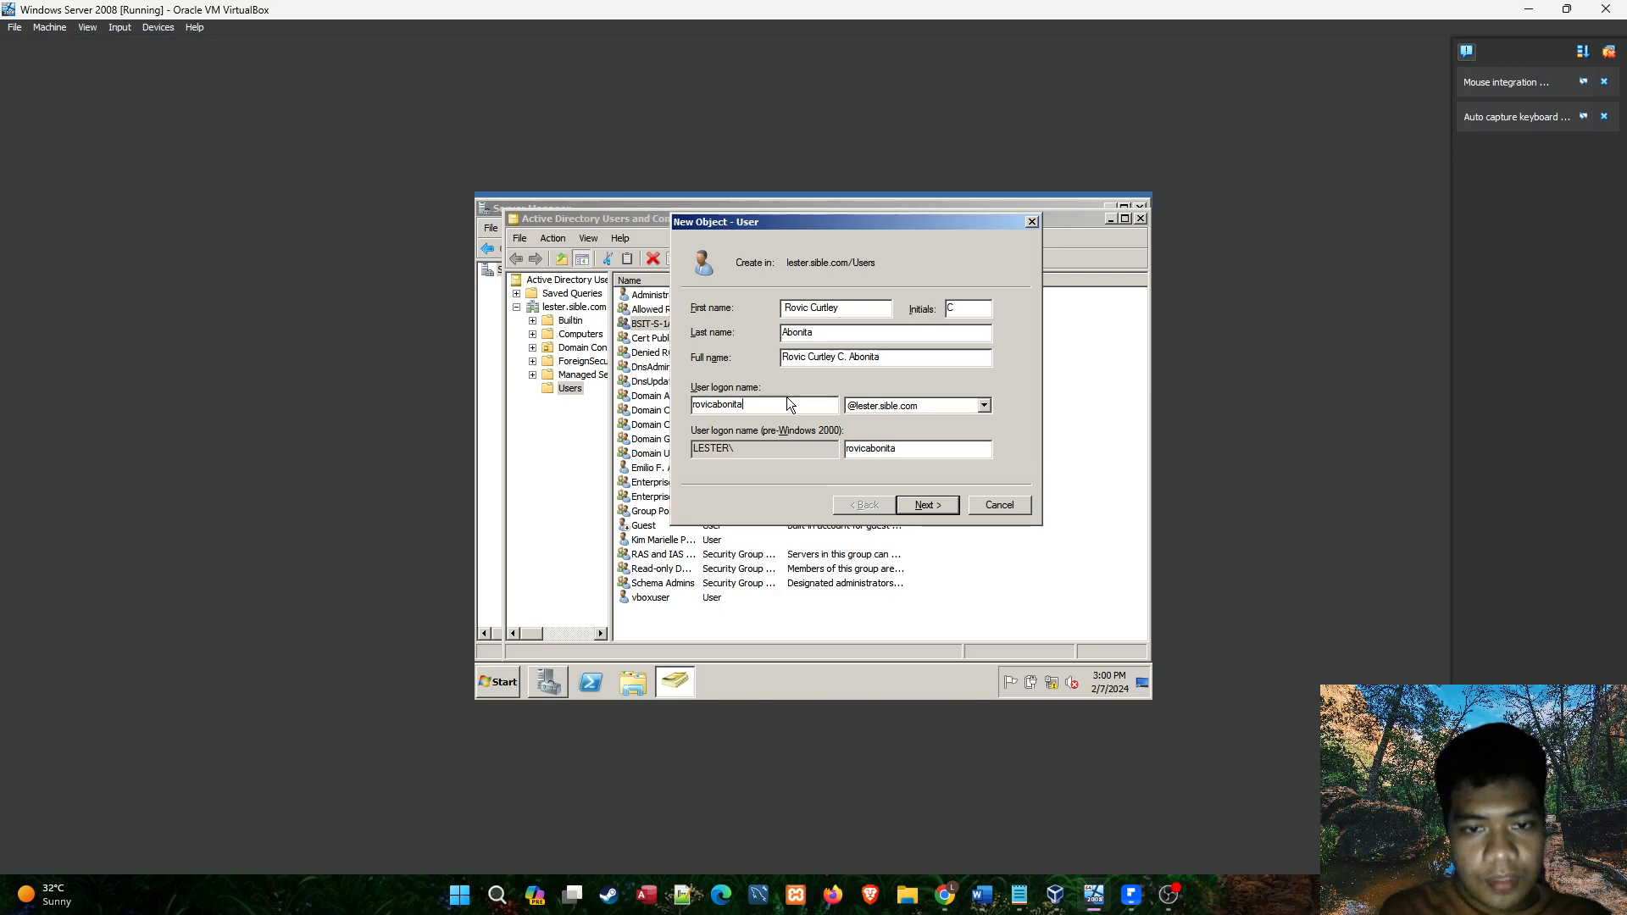
Switch to the Notepad task list and add a "User:" section below it with "1.) Email:" and "Pass:" lines.
{"action": "left_click_drag", "start_coordinate": [1020, 895], "coordinate": [1168, 897]}
{"action": "left_click", "coordinate": [1168, 895]}
{"action": "key", "text": "Return"}
{"action": "key", "text": "Return"}
{"action": "type", "text": "User:"}
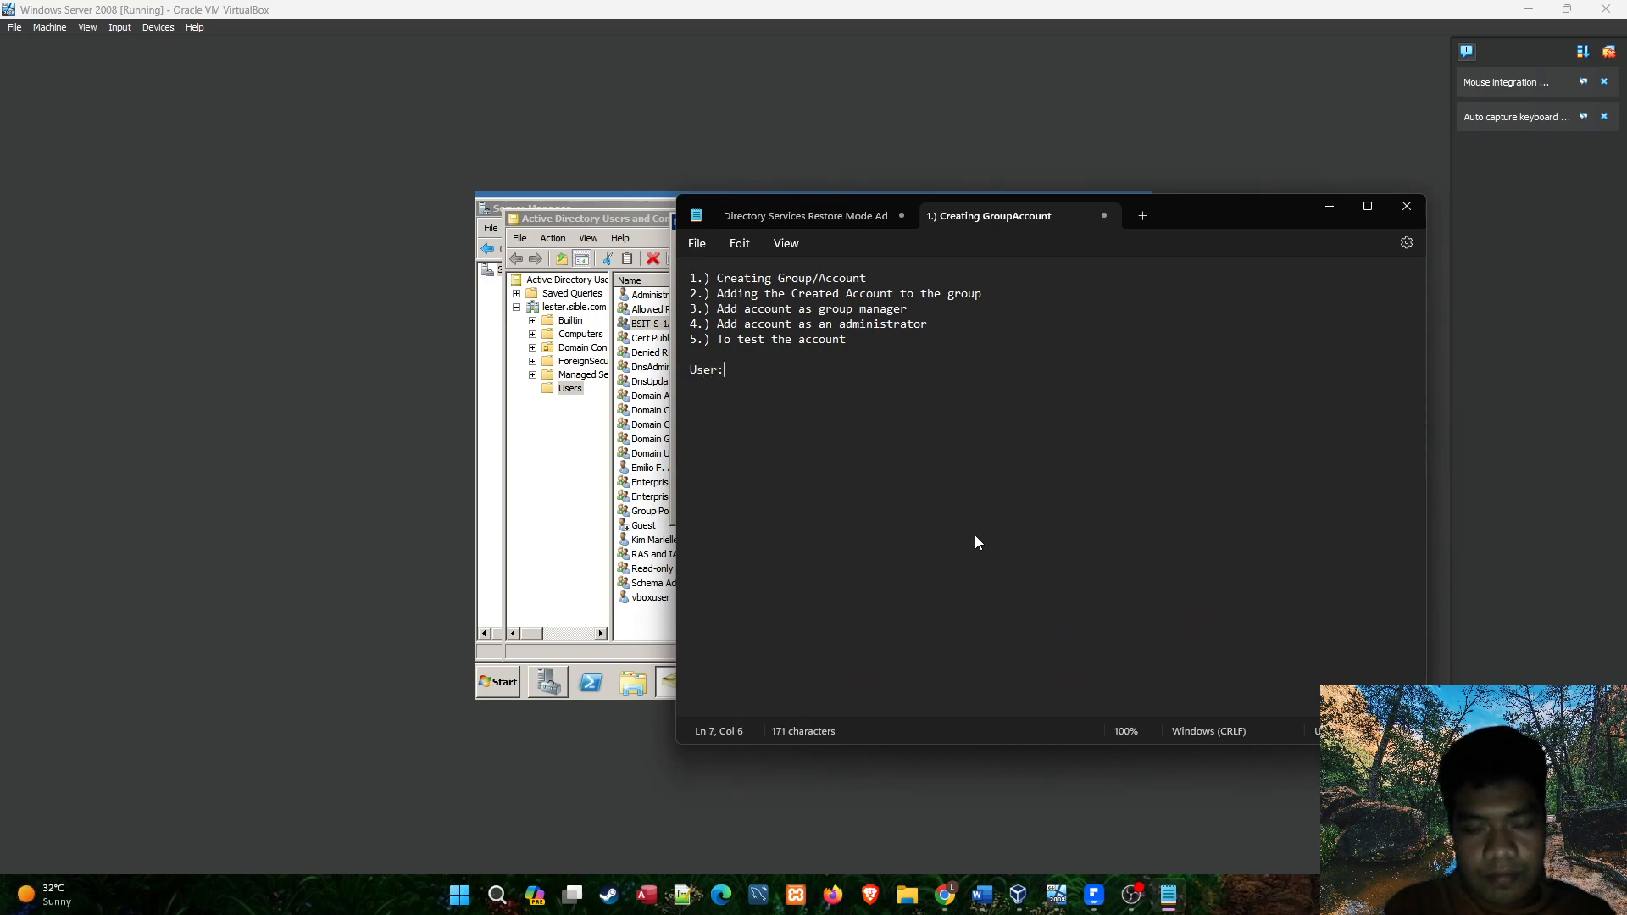
{"action": "key", "text": "Return"}
{"action": "type", "text": "1.)"}
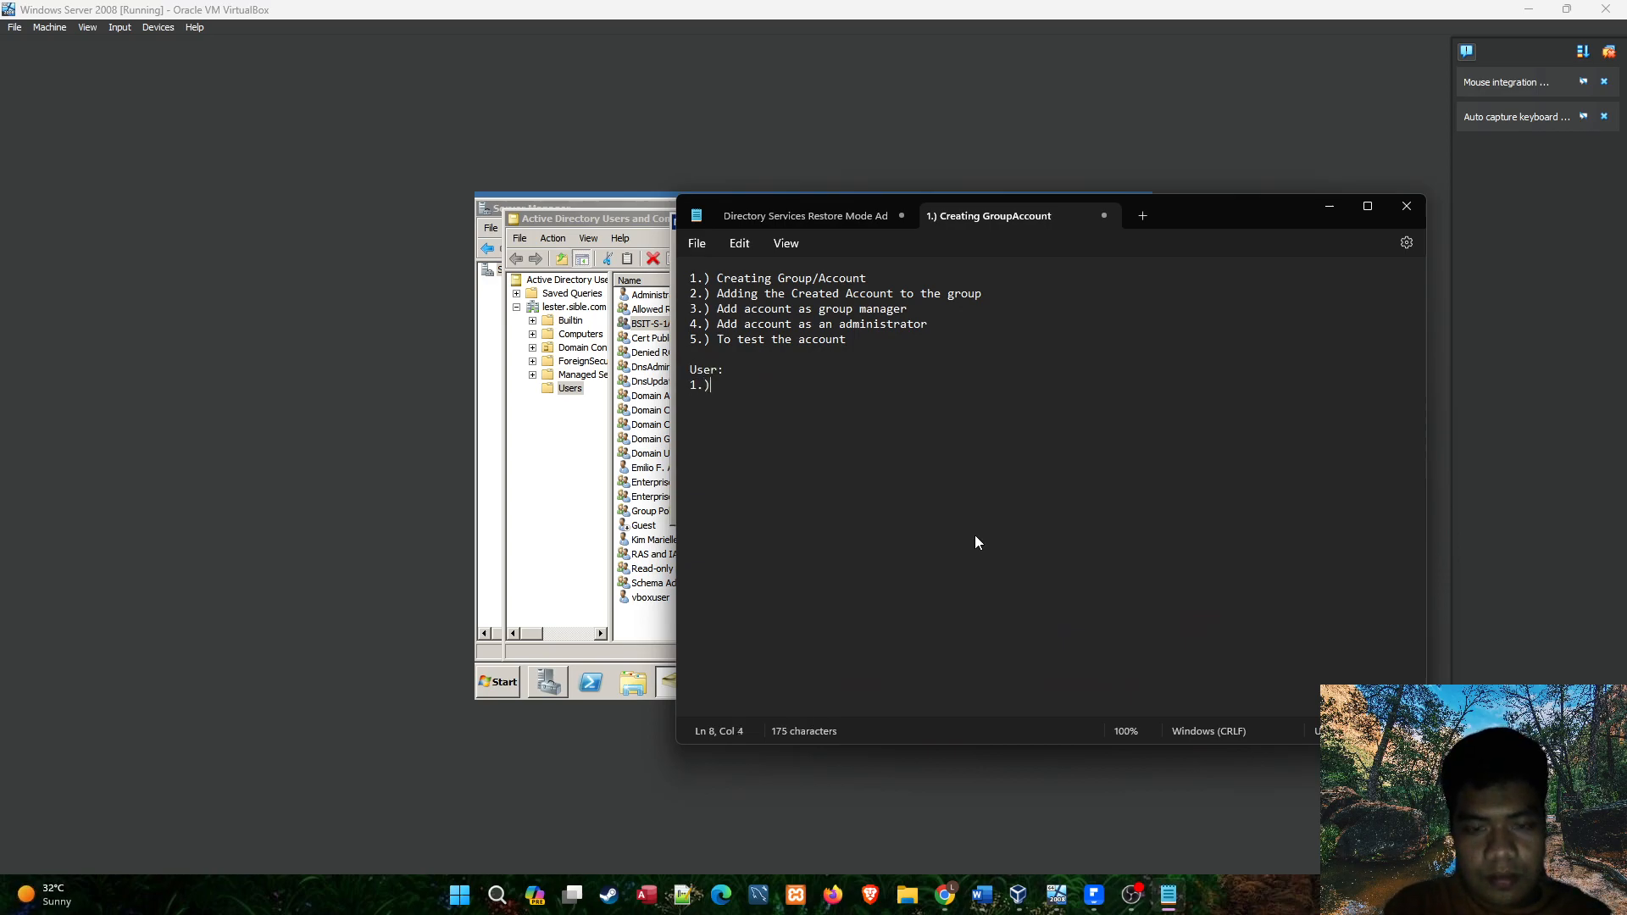
{"action": "type", "text": " Email"}
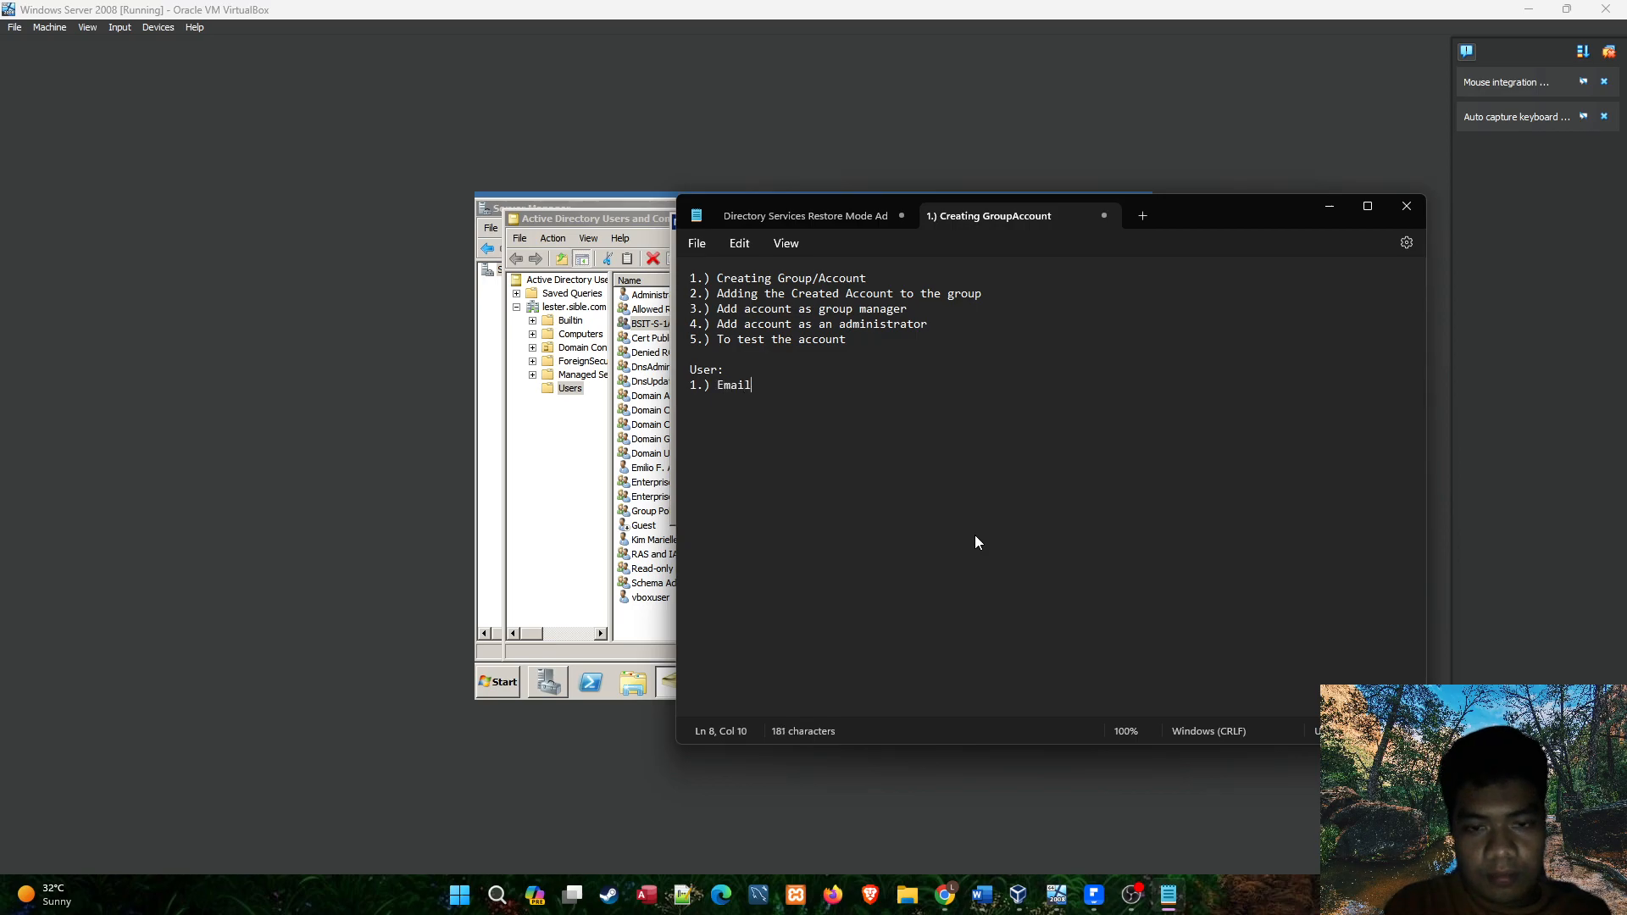
{"action": "type", "text": ": Pass:"}
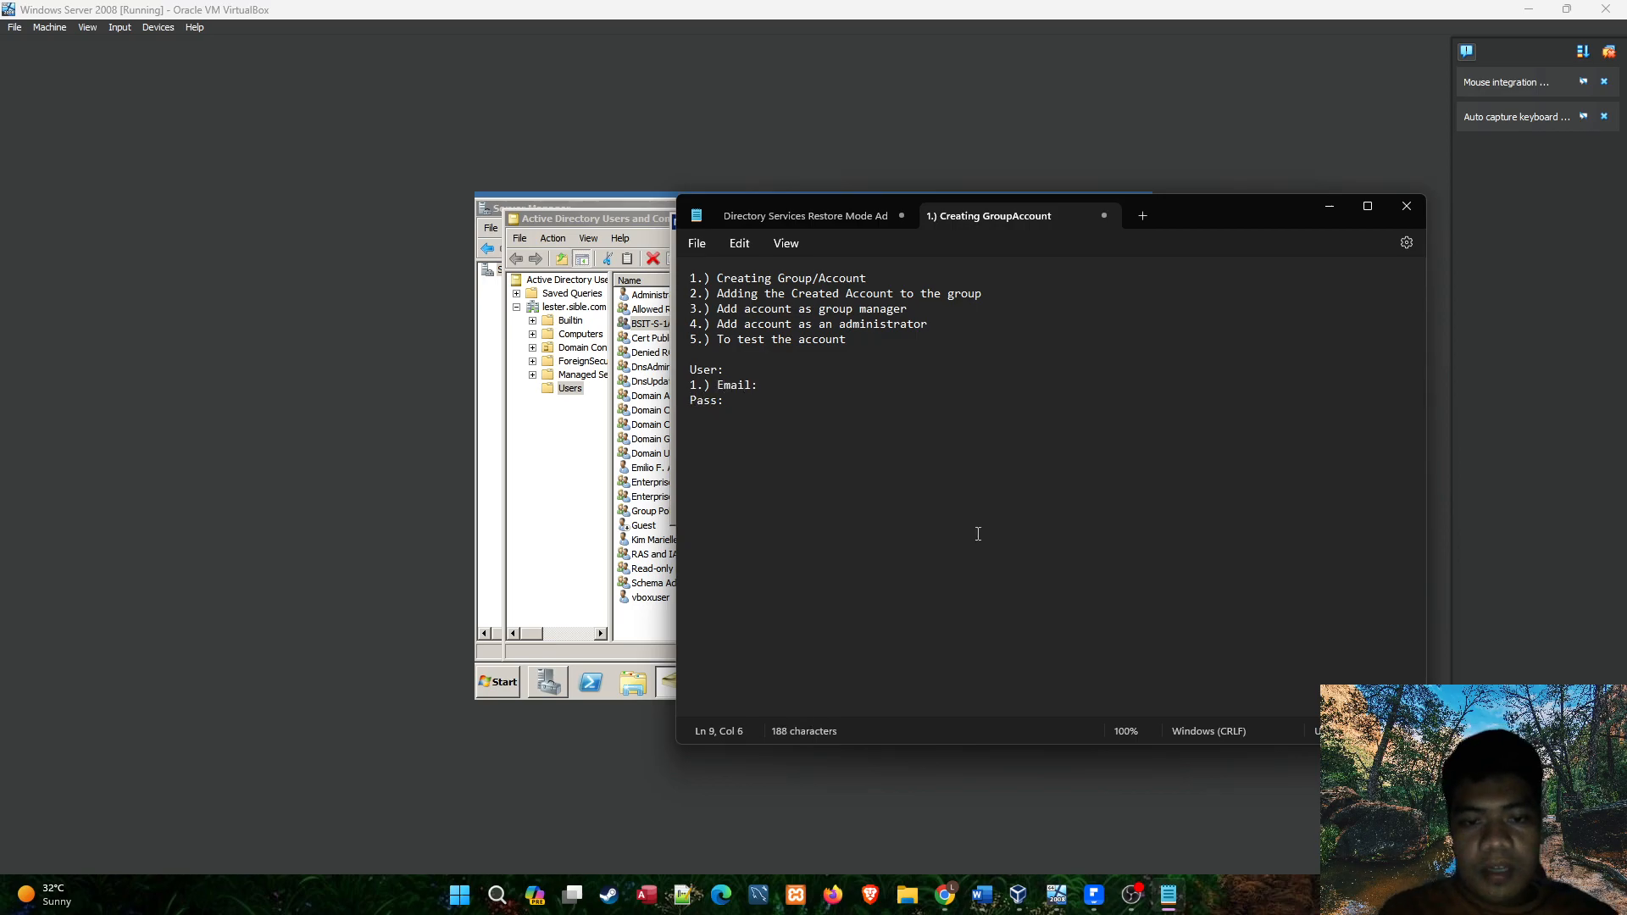
Look up the new user's logon name and write it, followed by @, on the Email line of the notes.
{"action": "left_click", "coordinate": [655, 458]}
{"action": "left_click_drag", "start_coordinate": [754, 407], "coordinate": [660, 419]}
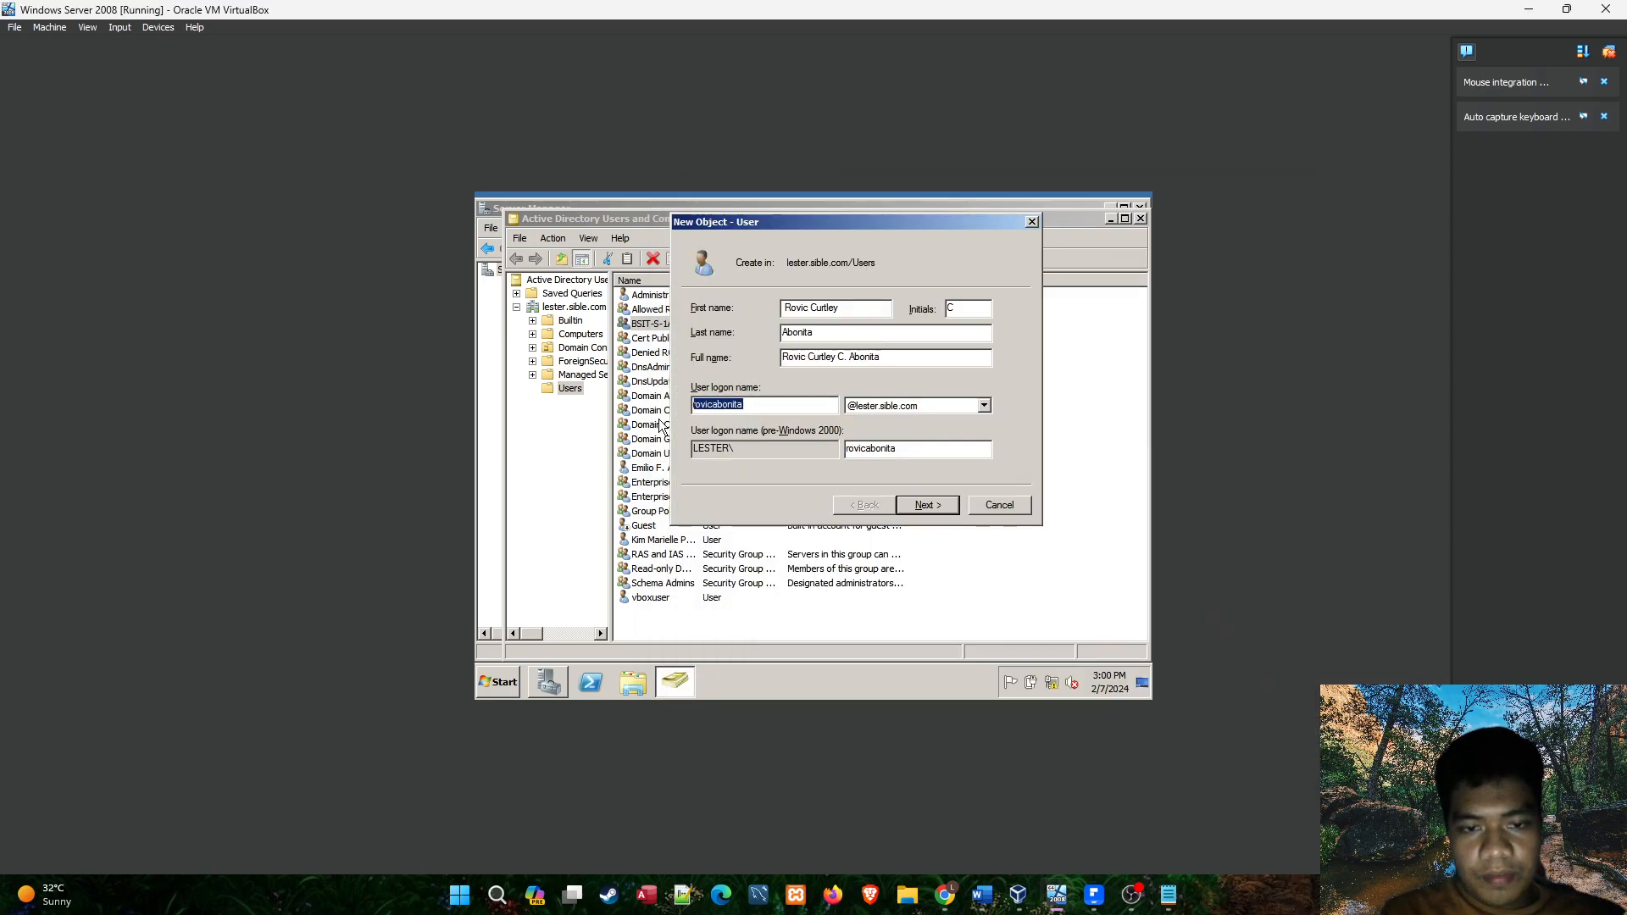
{"action": "key", "text": "alt+Tab"}
{"action": "key", "text": "alt+Tab"}
{"action": "left_click", "coordinate": [1174, 895]}
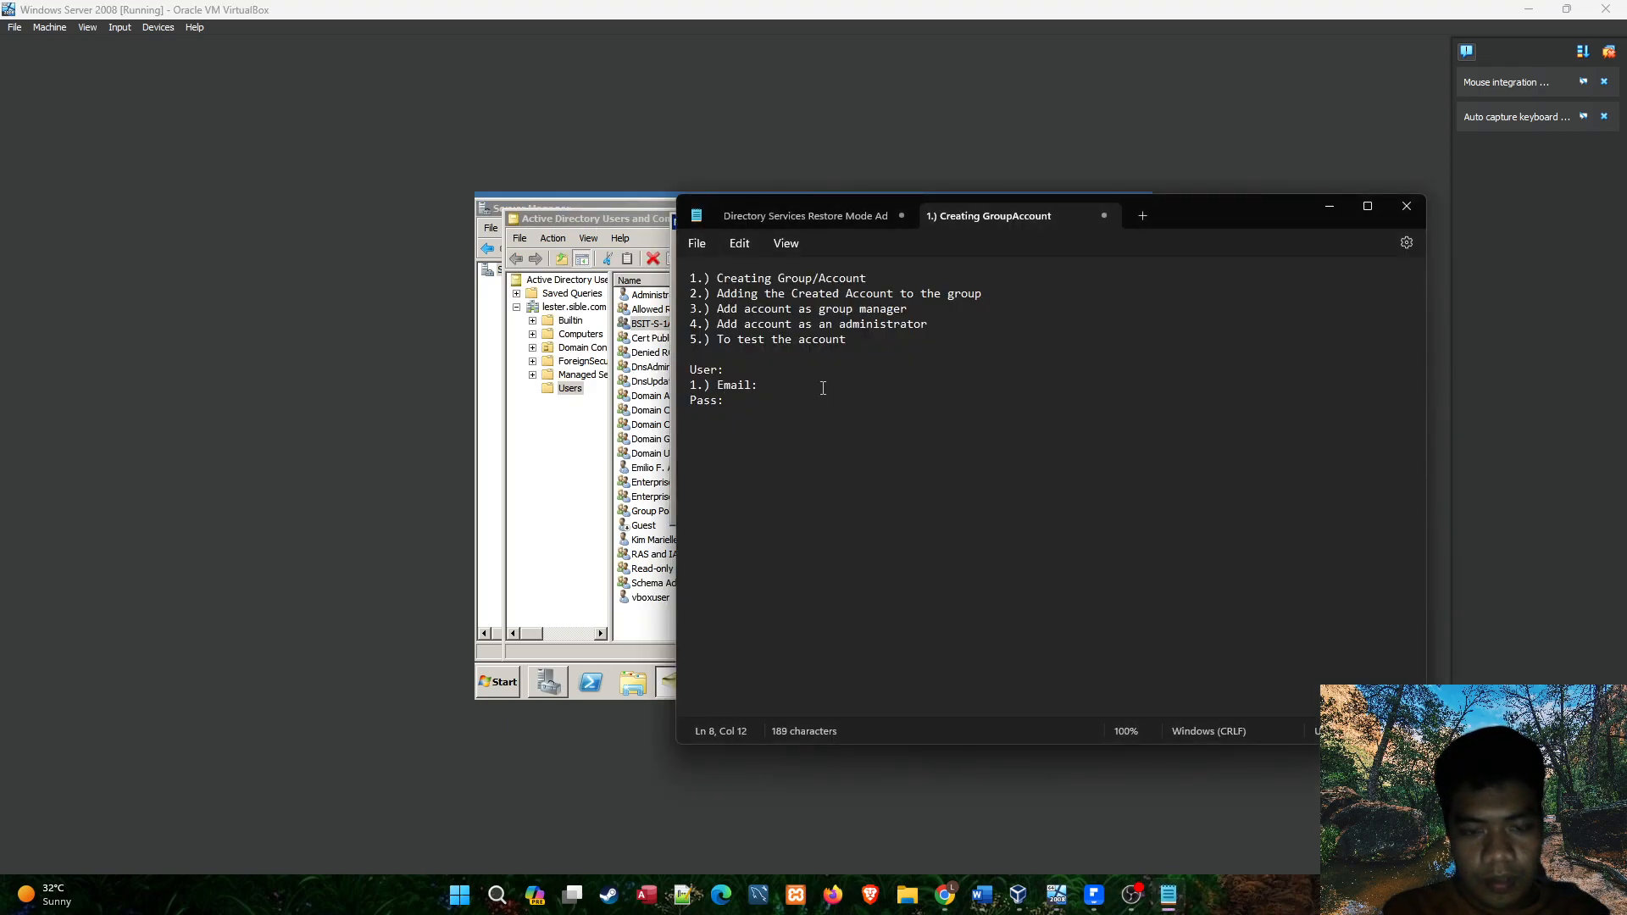
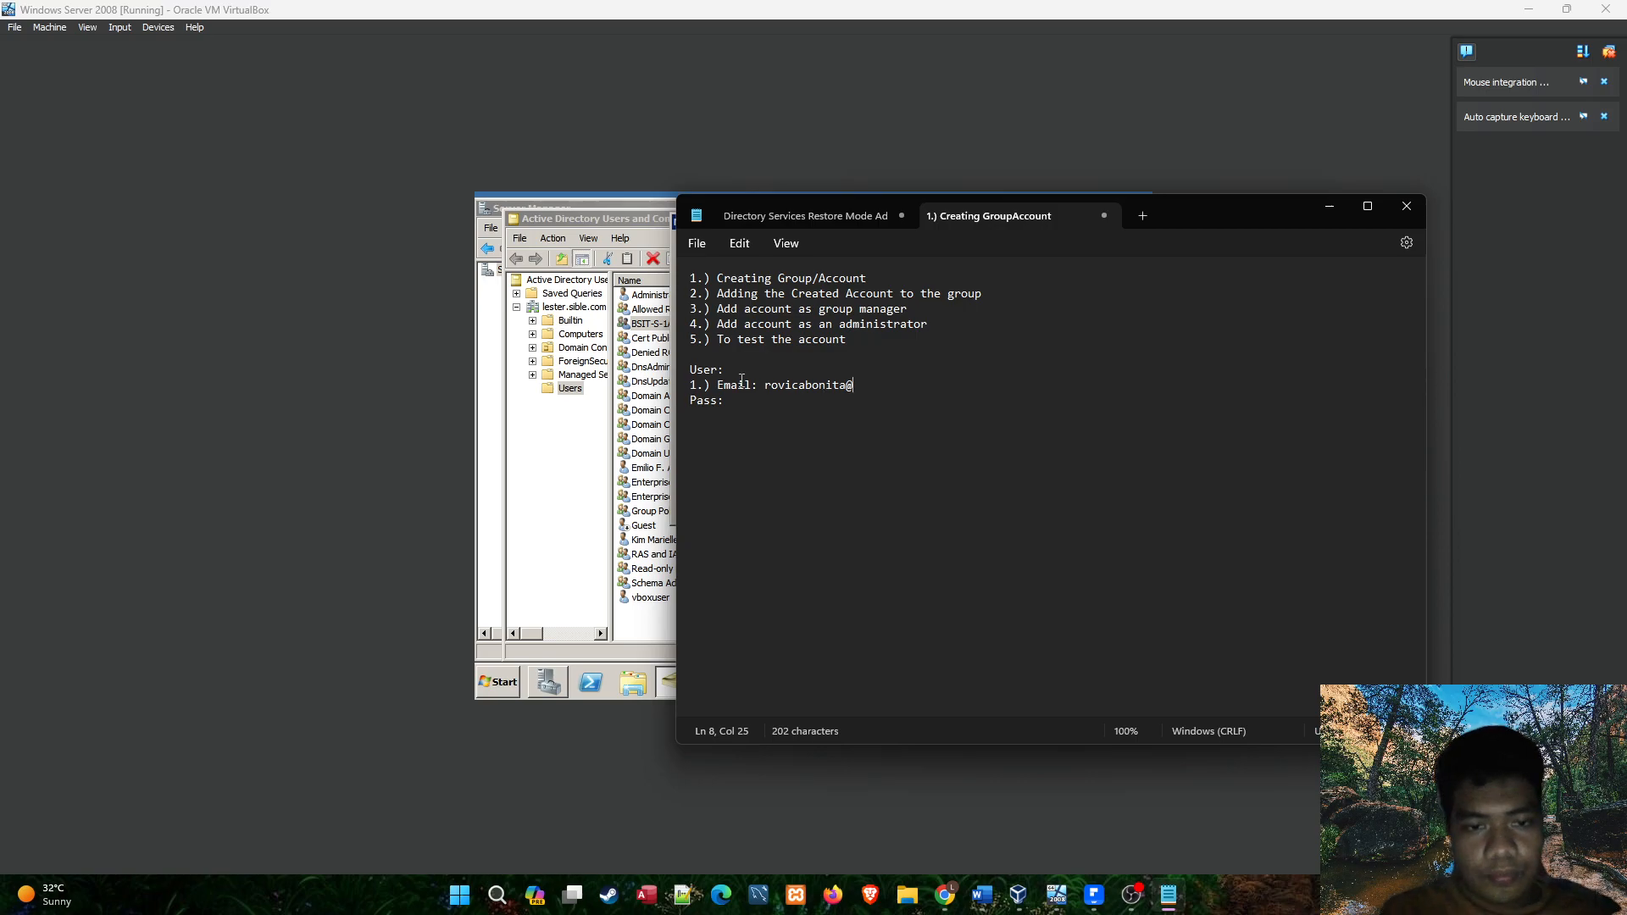
Check the logon domain in the new-user form and complete the address on the Email line with it.
{"action": "left_click", "coordinate": [667, 396]}
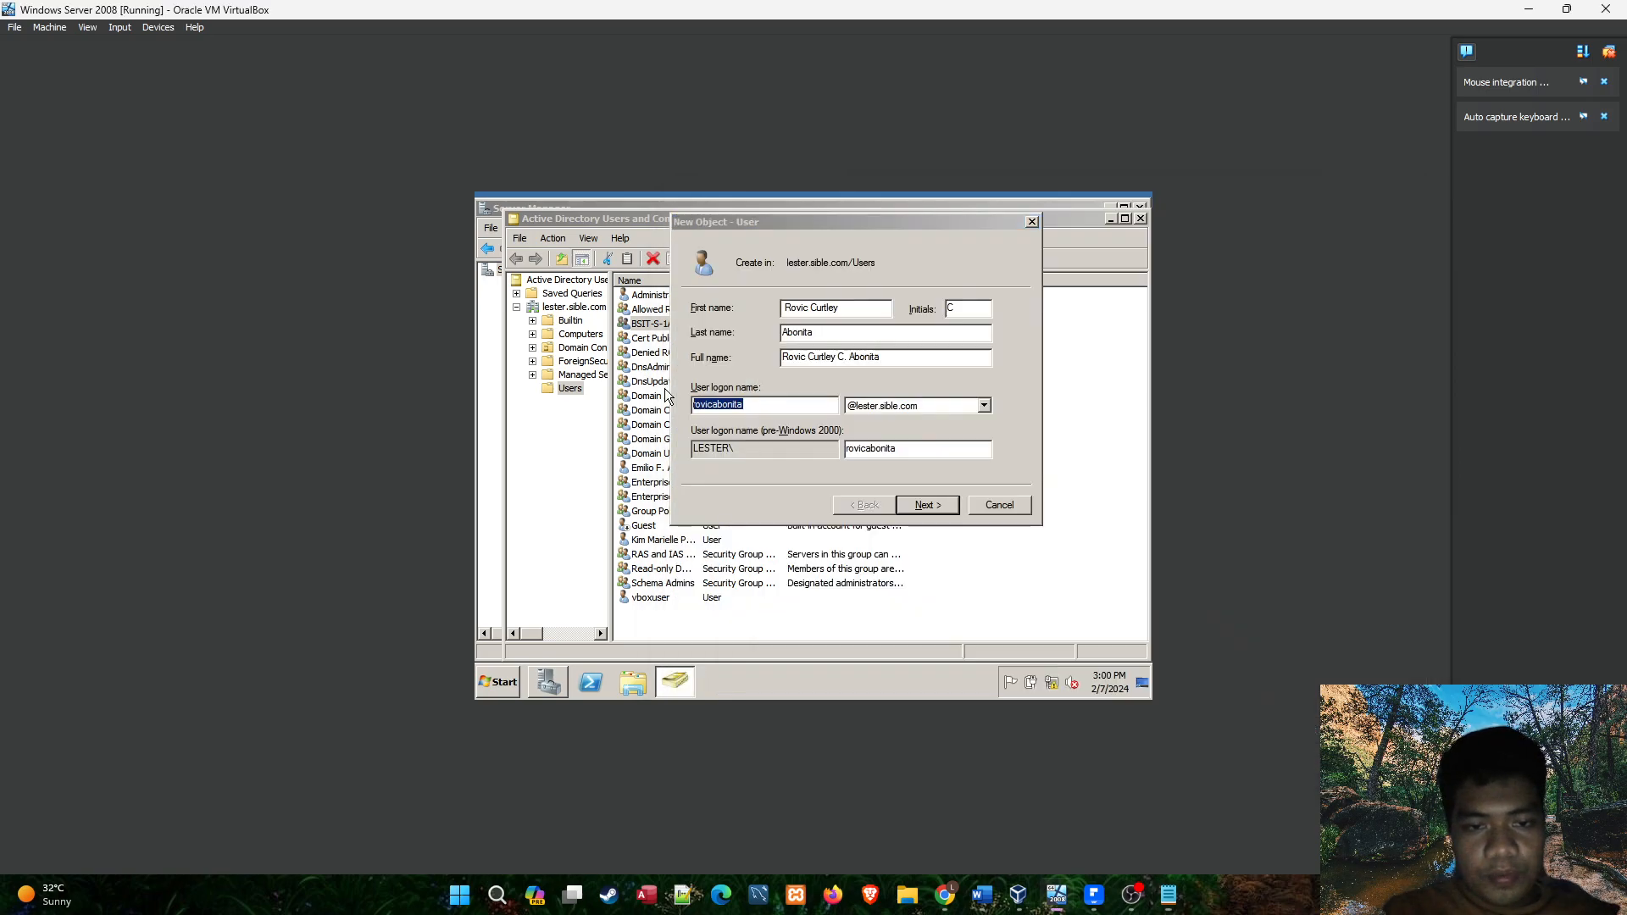
{"action": "left_click", "coordinate": [983, 407]}
{"action": "left_click", "coordinate": [983, 407]}
{"action": "left_click", "coordinate": [956, 404]}
{"action": "left_click", "coordinate": [957, 400]}
{"action": "key", "text": "alt+Tab"}
{"action": "key", "text": "alt+Tab"}
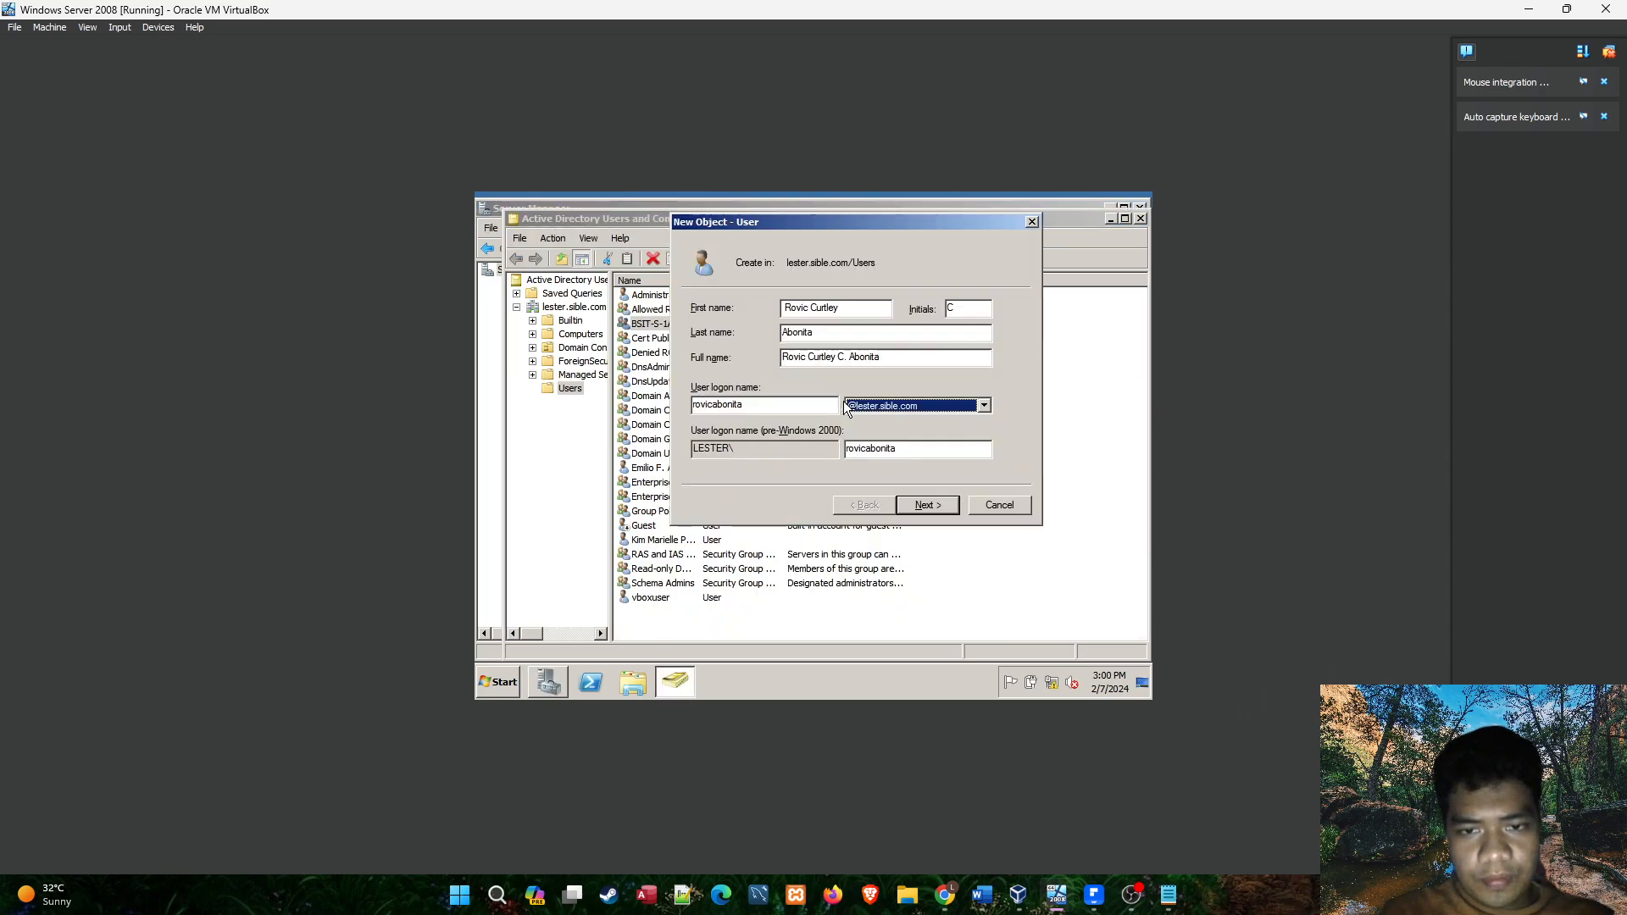
{"action": "left_click", "coordinate": [1169, 896]}
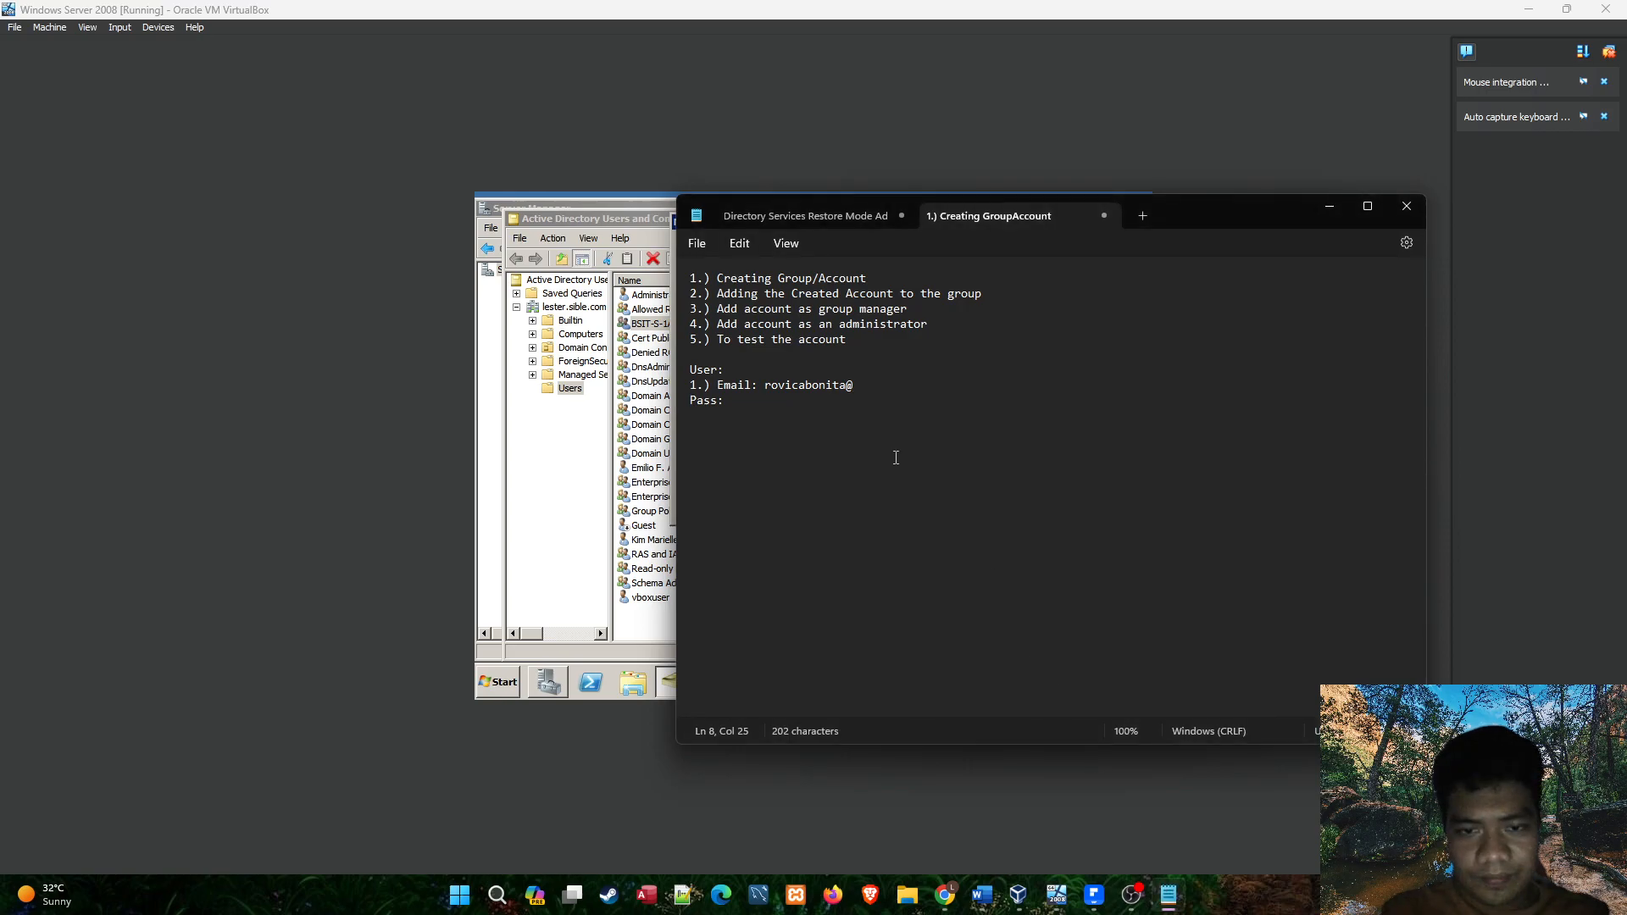
{"action": "type", "text": "lester.s"}
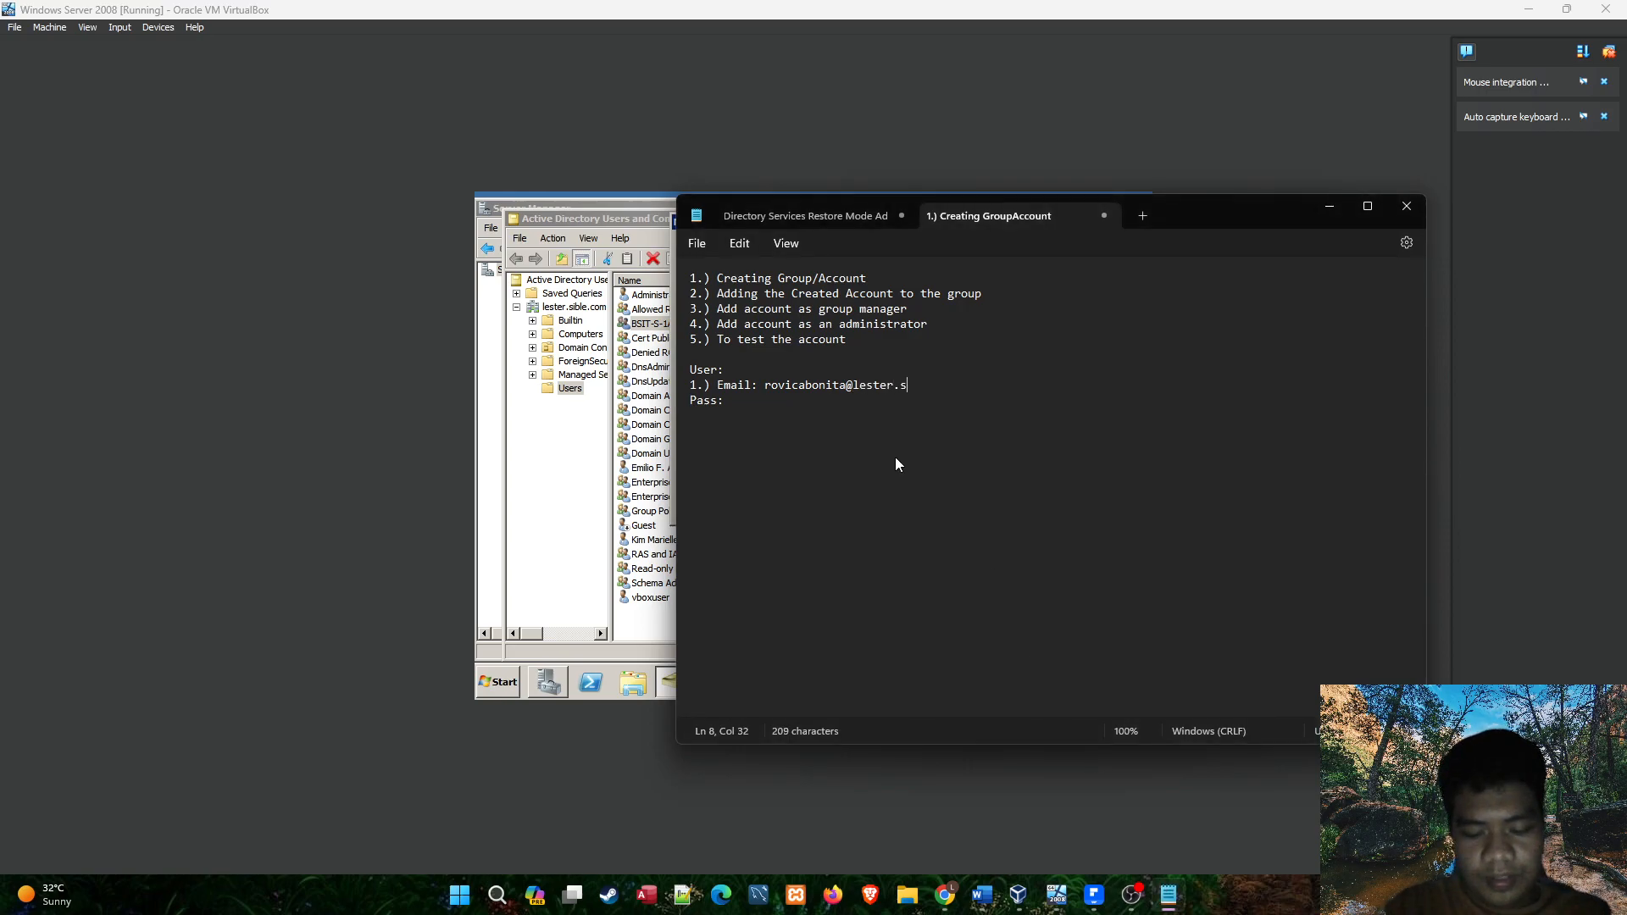
{"action": "type", "text": "ible.com"}
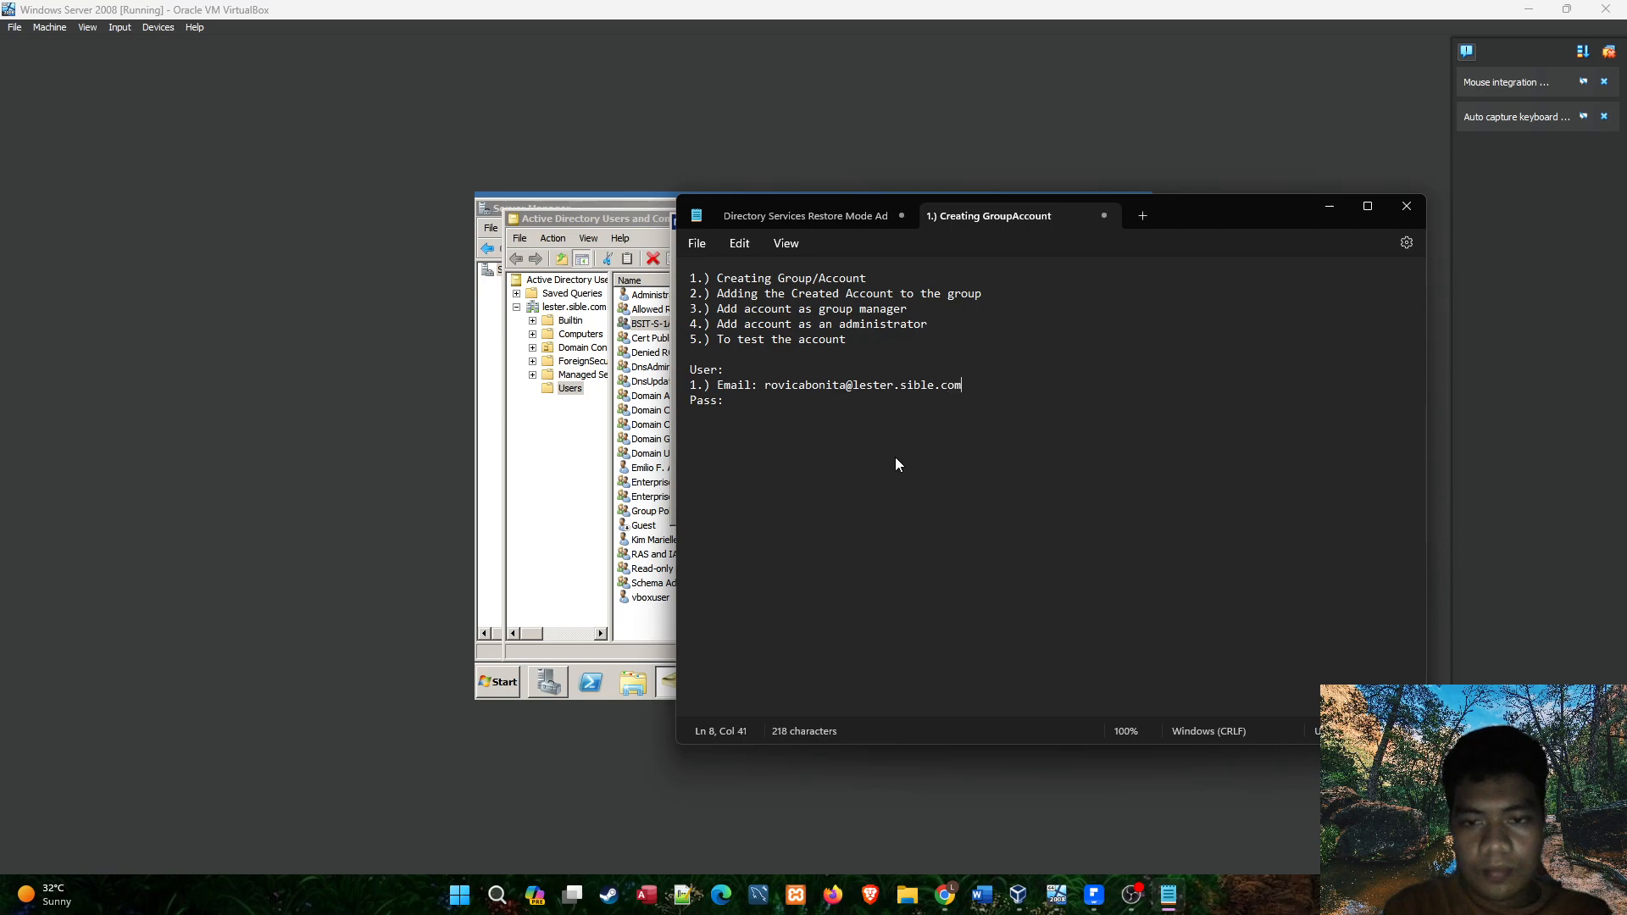
Enter a first version of the account password on the Pass line of the notes.
{"action": "left_click", "coordinate": [888, 402]}
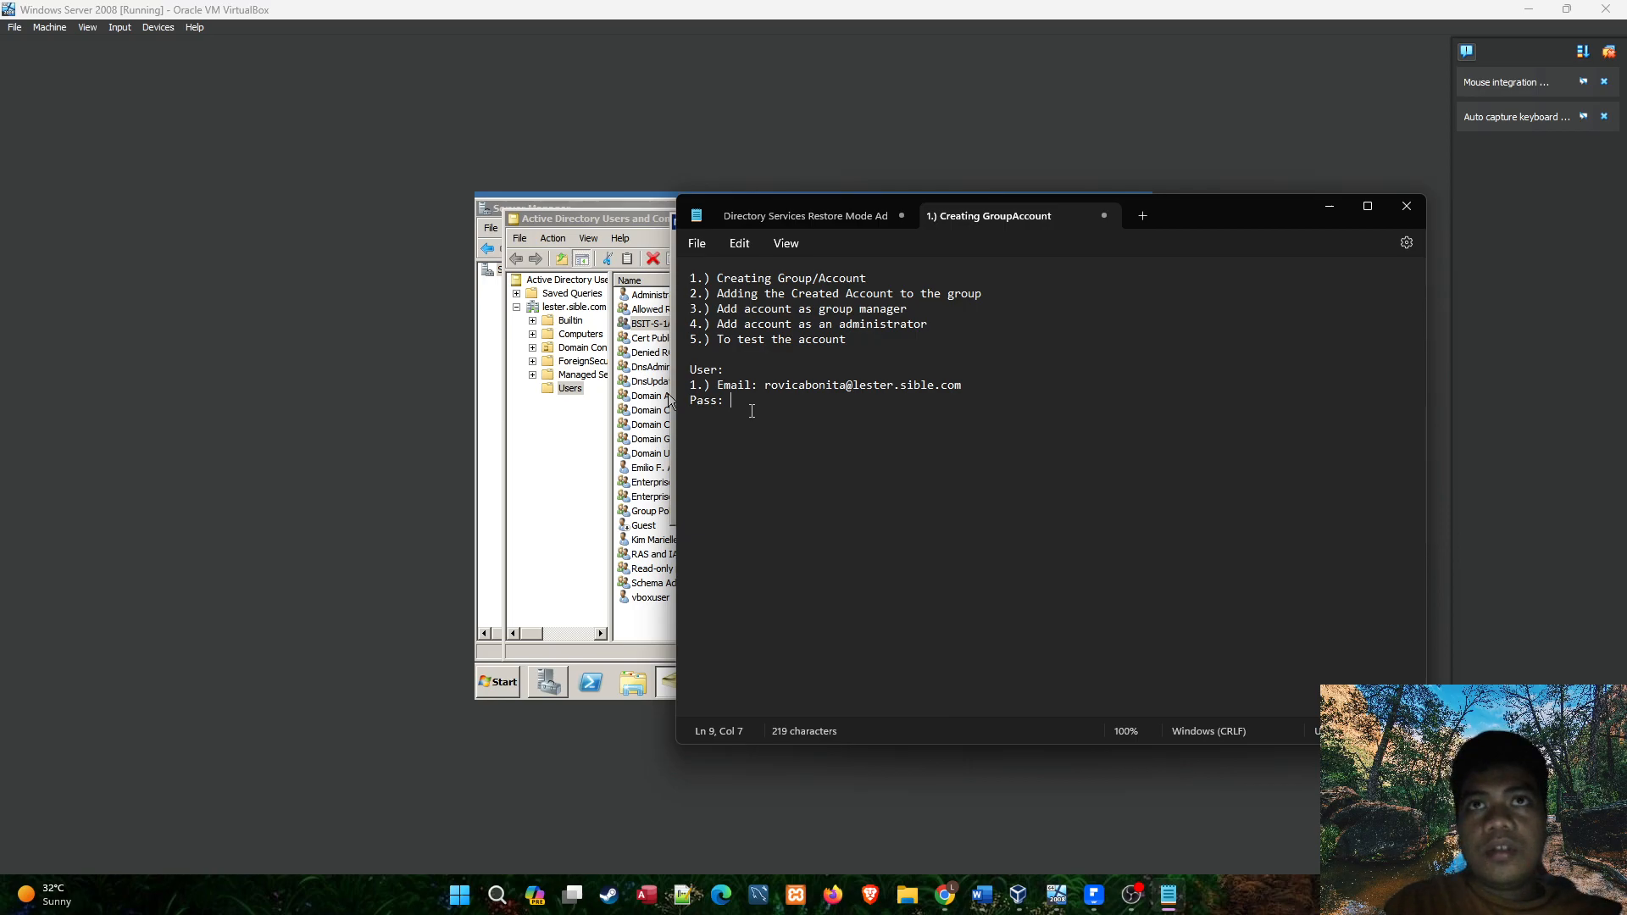
{"action": "type", "text": "TUP1234"}
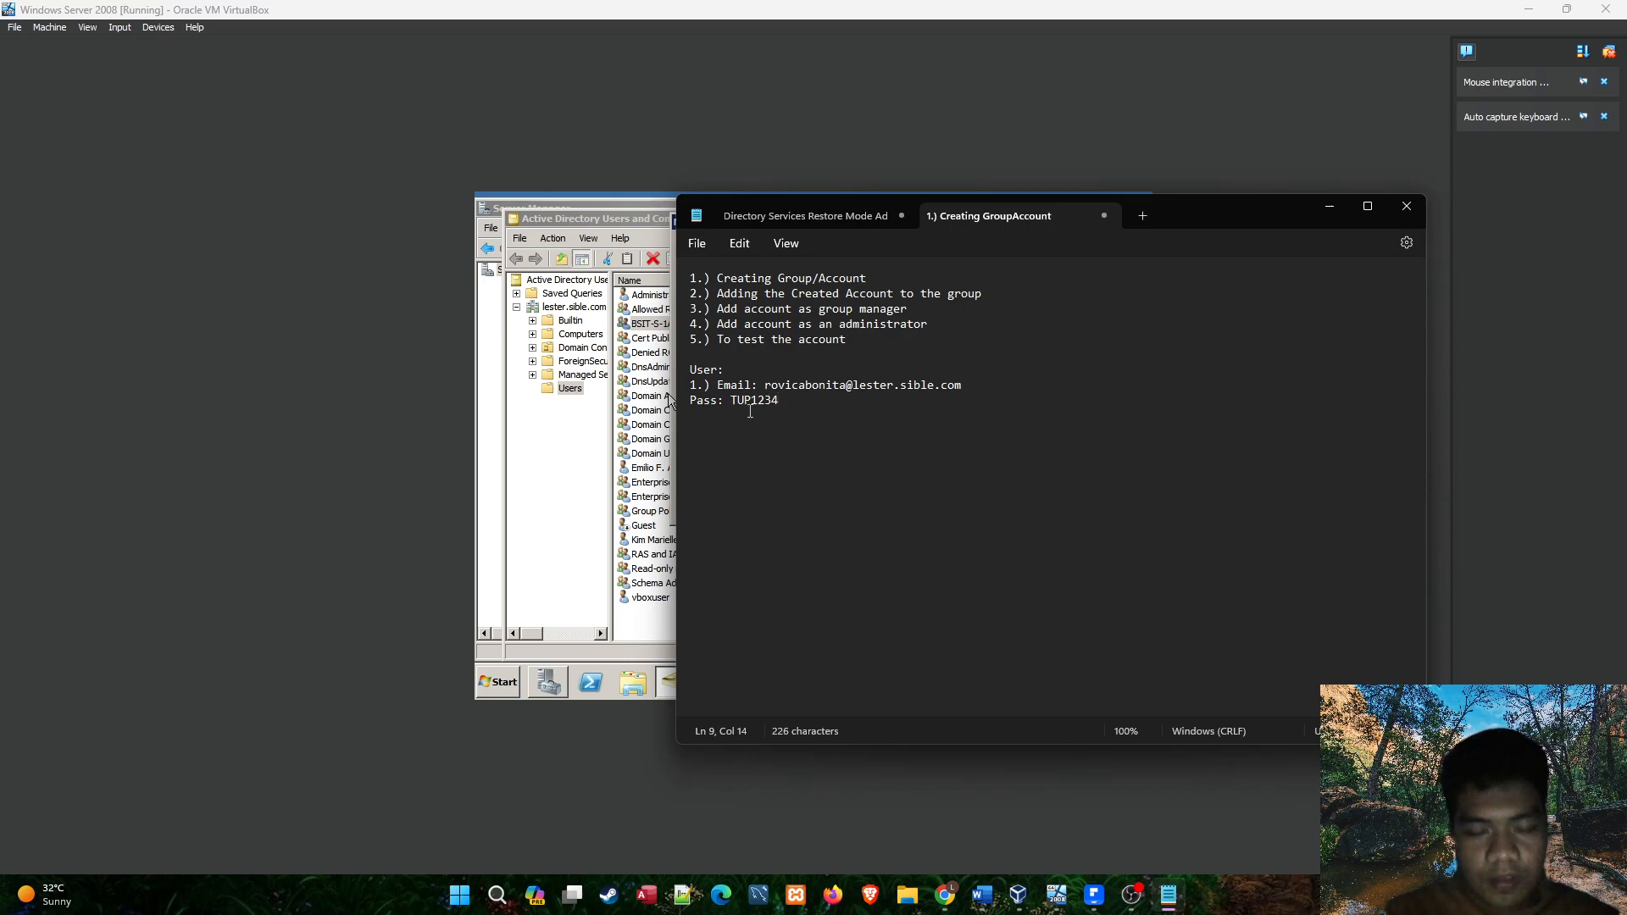
{"action": "key", "text": "shift+End"}
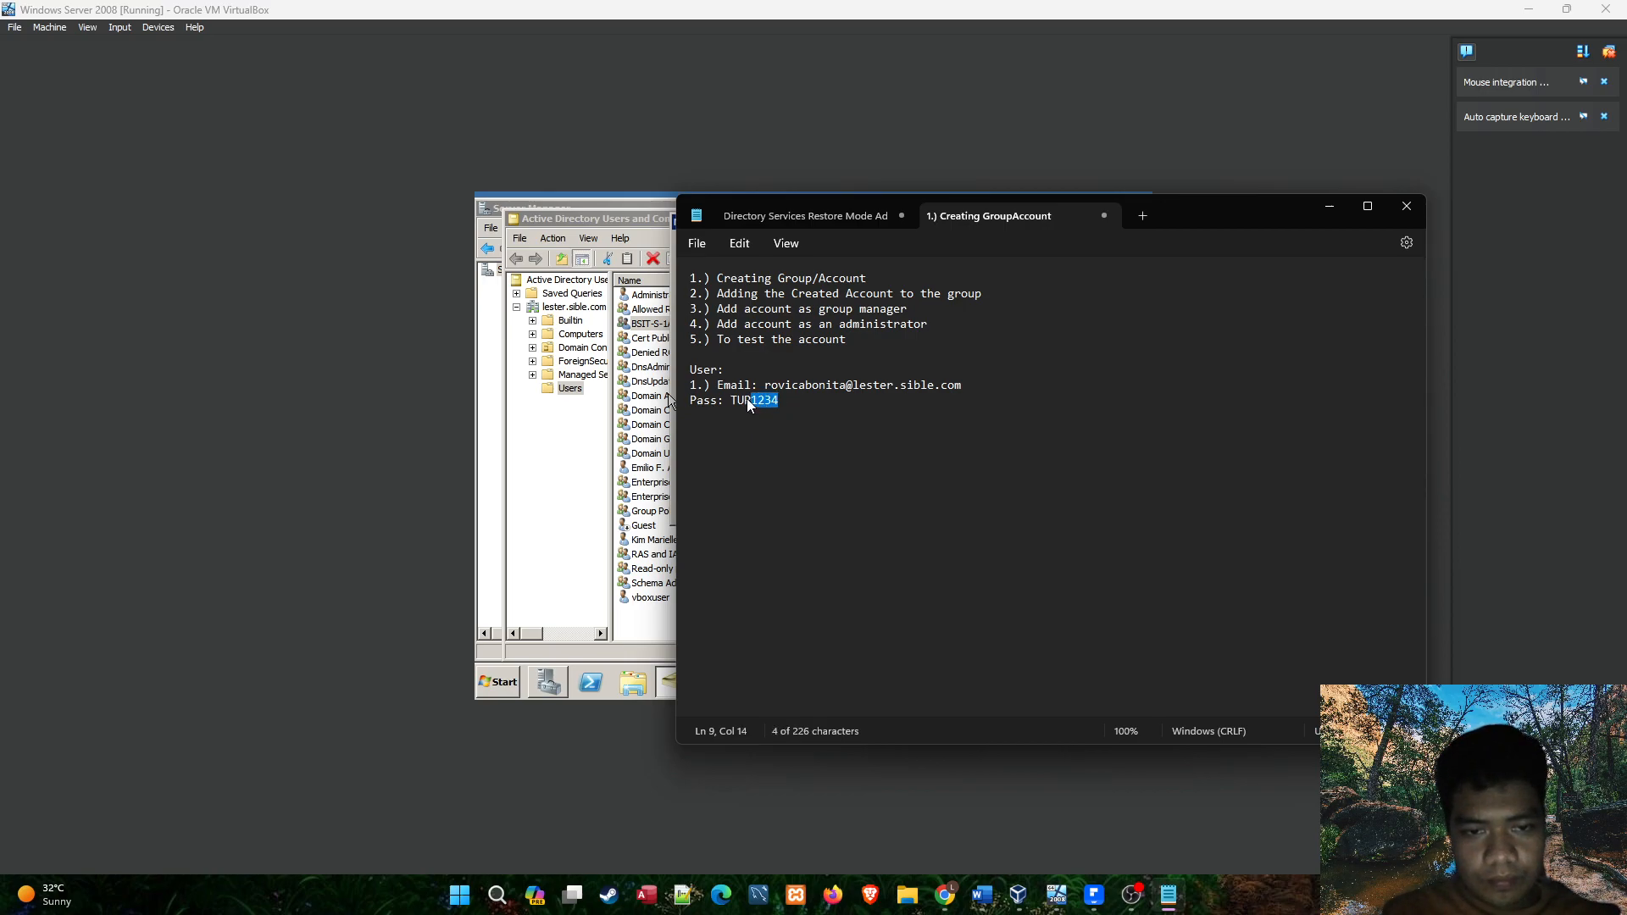
{"action": "left_click", "coordinate": [662, 494]}
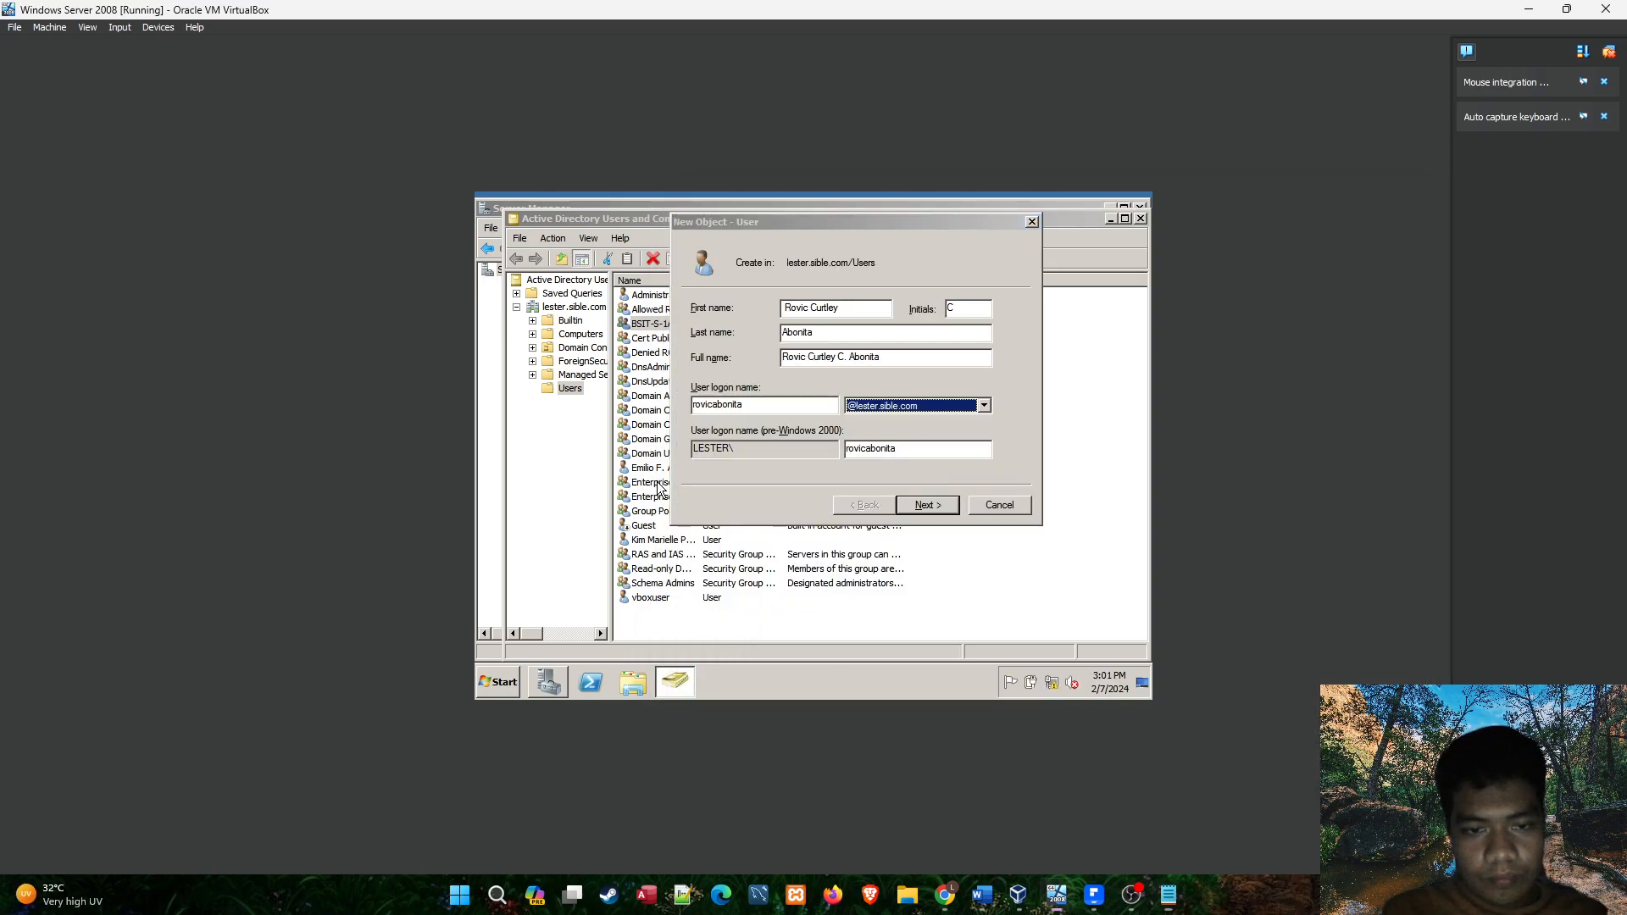
{"action": "key", "text": "alt+Tab"}
{"action": "key", "text": "alt+Tab"}
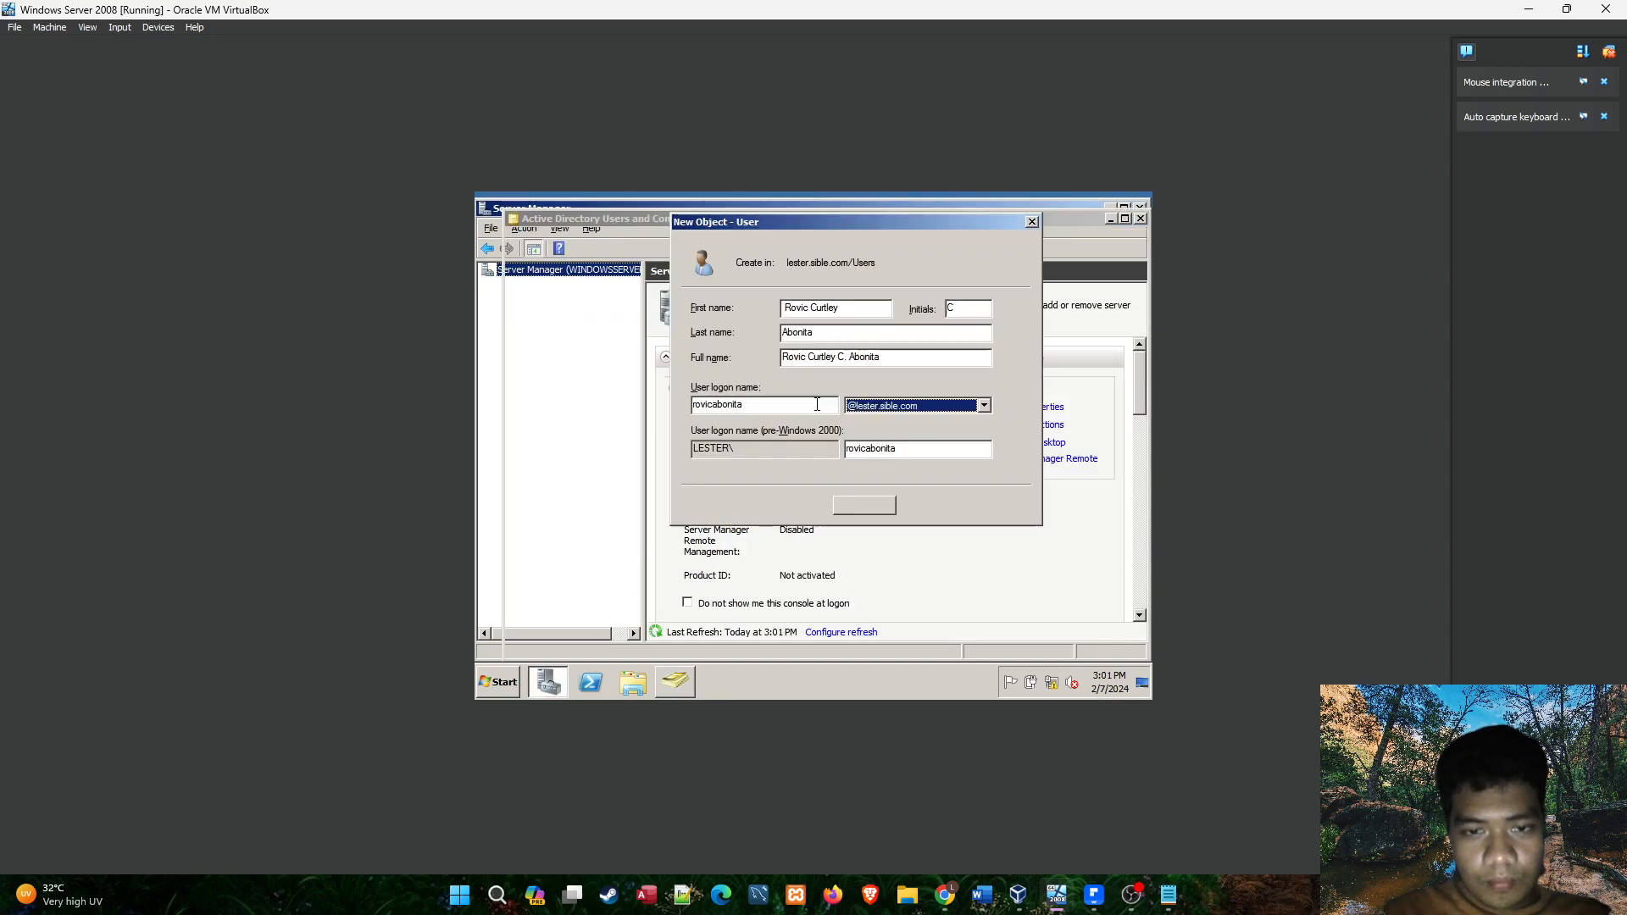
Extend the account password on the notes' Pass line, copy it, and return to the new-user form.
{"action": "left_click", "coordinate": [1169, 894]}
{"action": "key", "text": "BackSpace"}
{"action": "type", "text": "tup_1234"}
{"action": "left_click_drag", "start_coordinate": [808, 411], "coordinate": [735, 407]}
{"action": "left_click", "coordinate": [652, 461]}
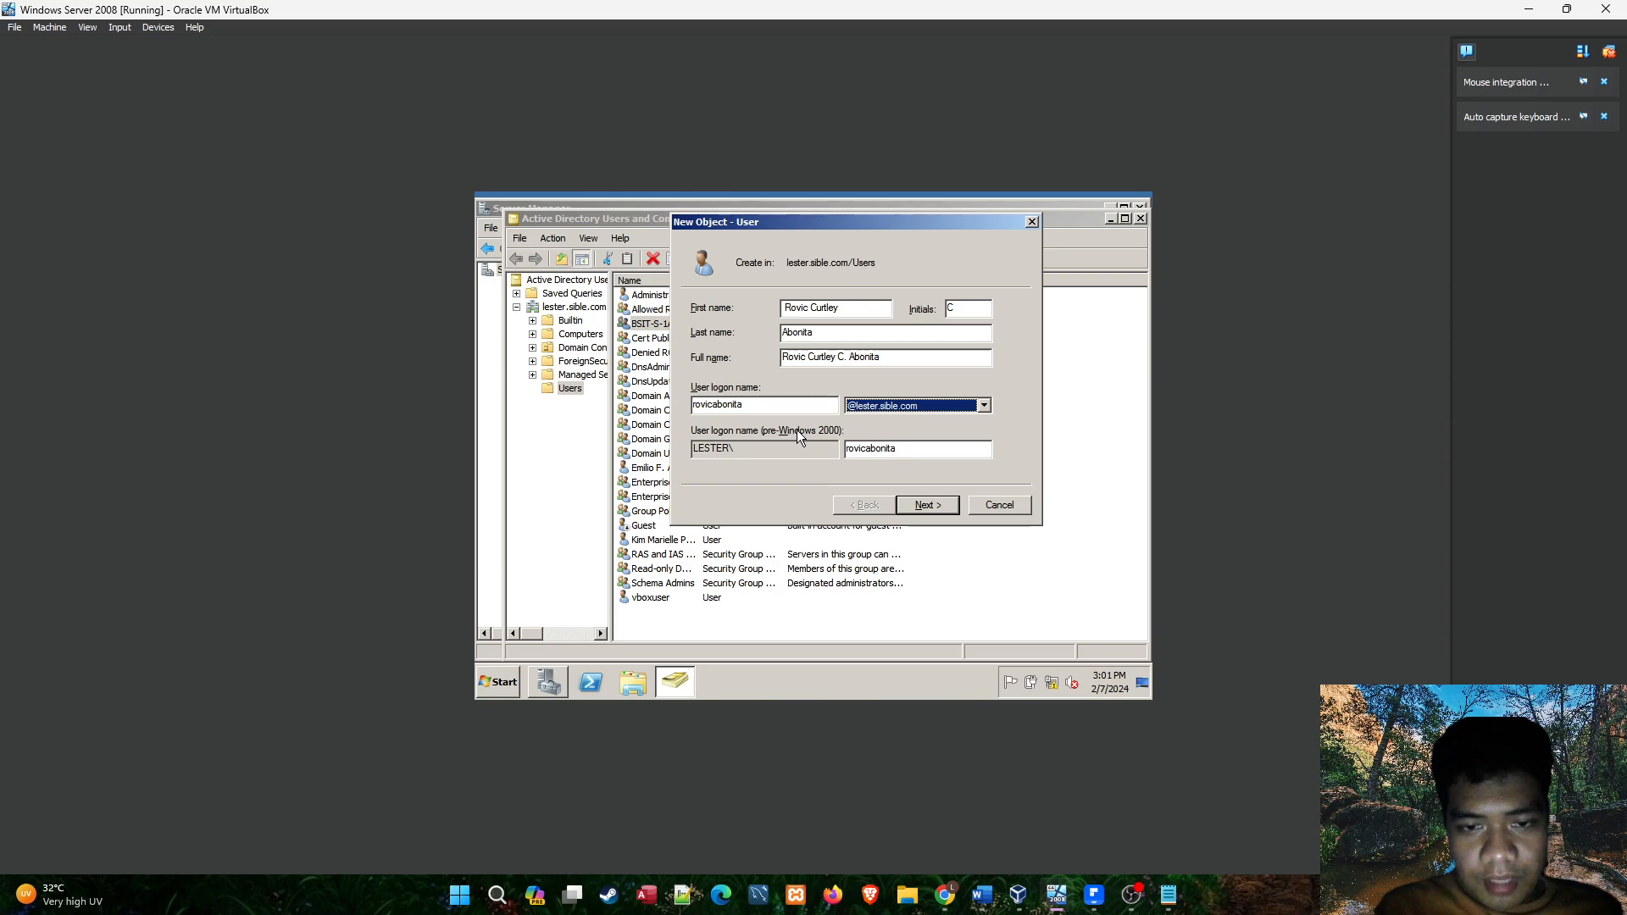
Accept the logon details and enter the account password in both the Password and Confirm password fields.
{"action": "left_click_drag", "start_coordinate": [940, 449], "coordinate": [847, 450]}
{"action": "left_click", "coordinate": [917, 451]}
{"action": "left_click", "coordinate": [926, 504]}
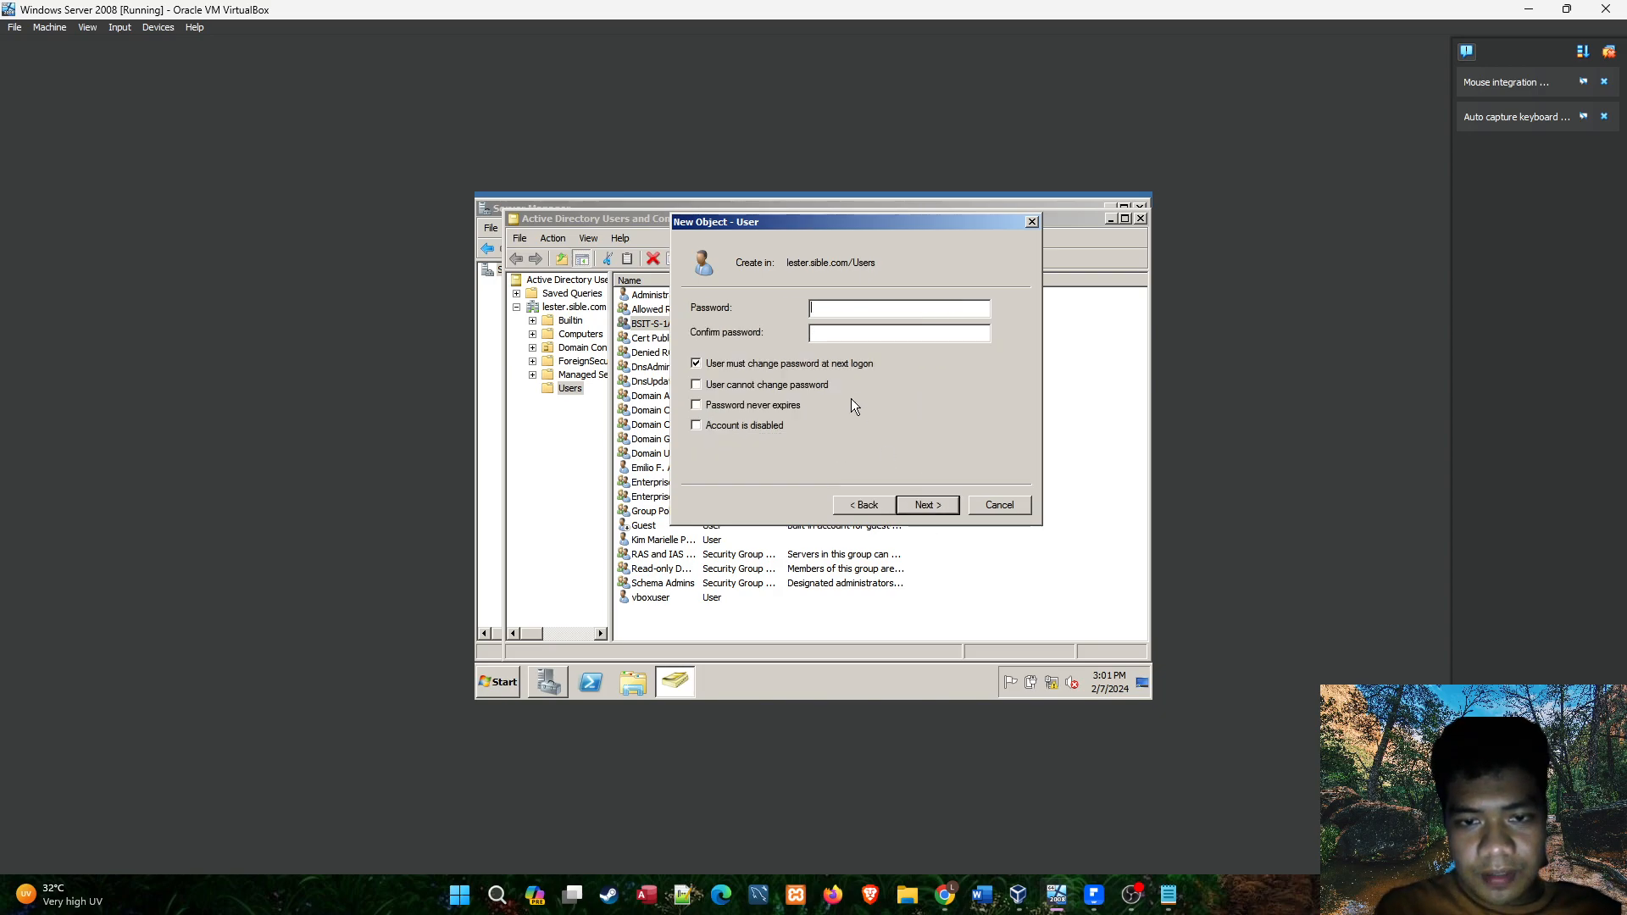
{"action": "key", "text": "ctrl+v"}
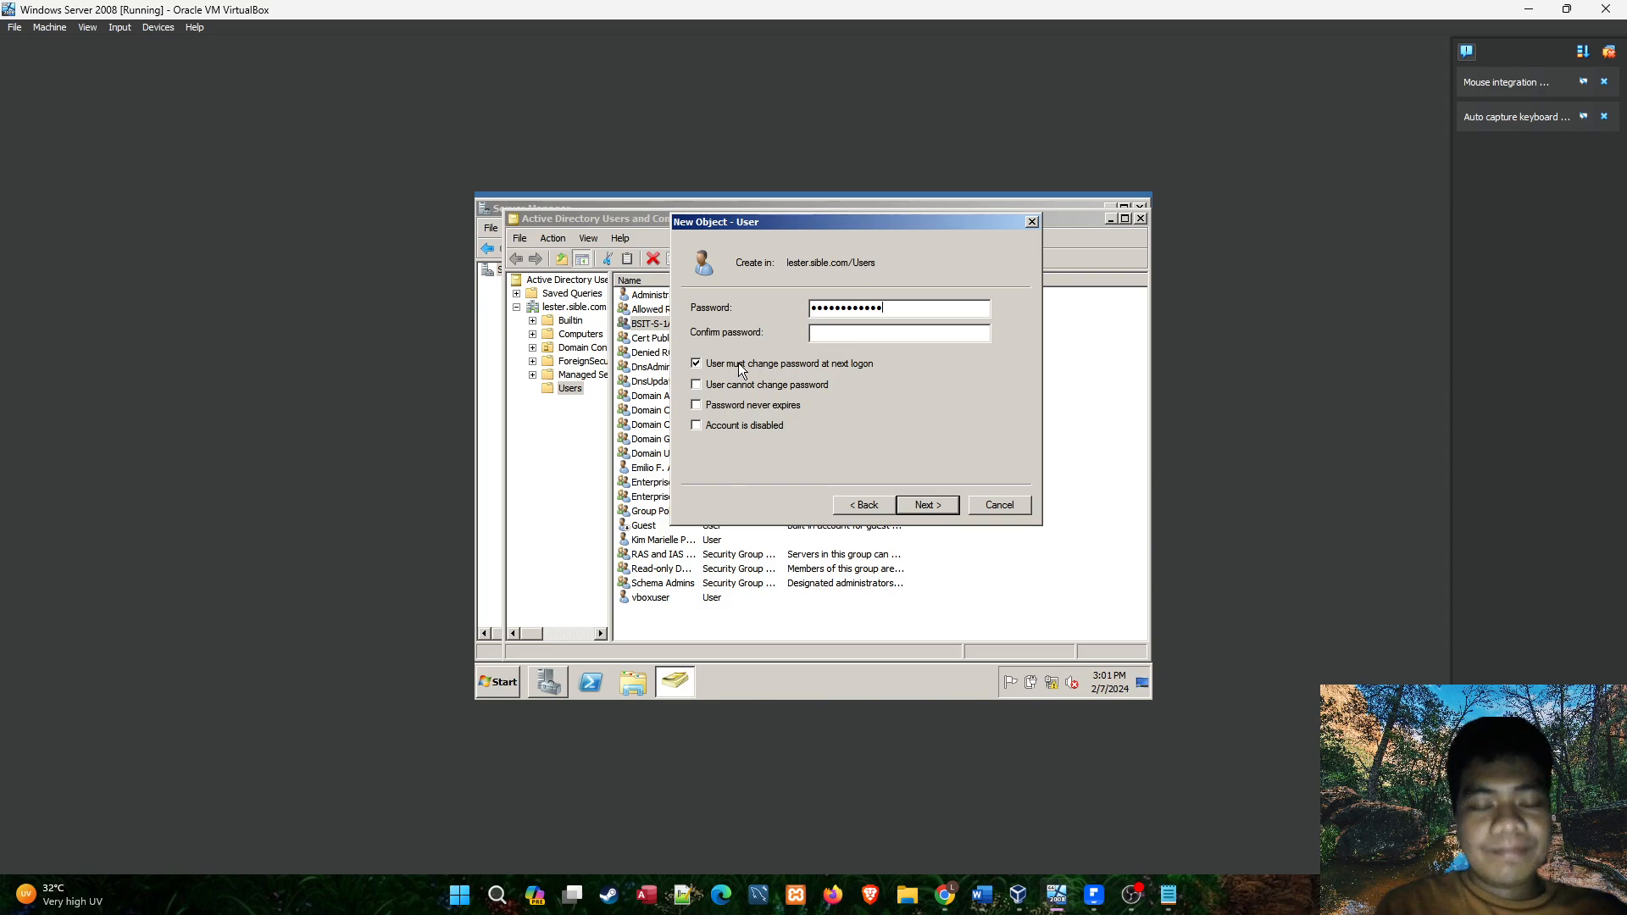
{"action": "left_click", "coordinate": [836, 339]}
{"action": "key", "text": "ctrl+v"}
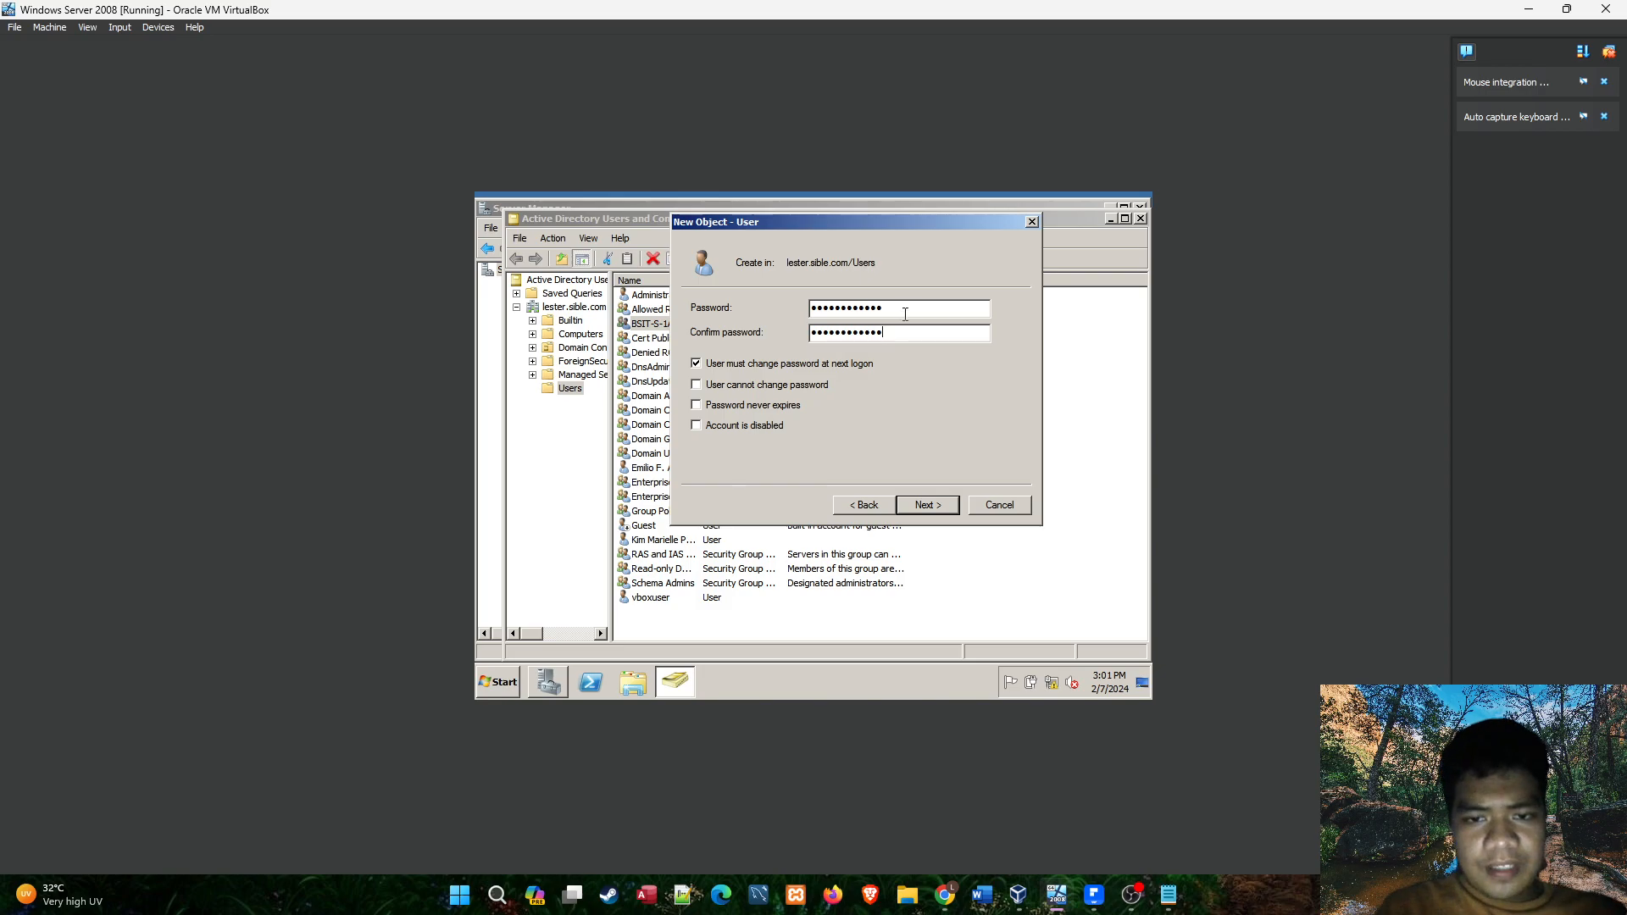
Clear the new account's Password field, check the account password on the notes' Pass line, and return to the form.
{"action": "left_click_drag", "start_coordinate": [906, 309], "coordinate": [769, 310]}
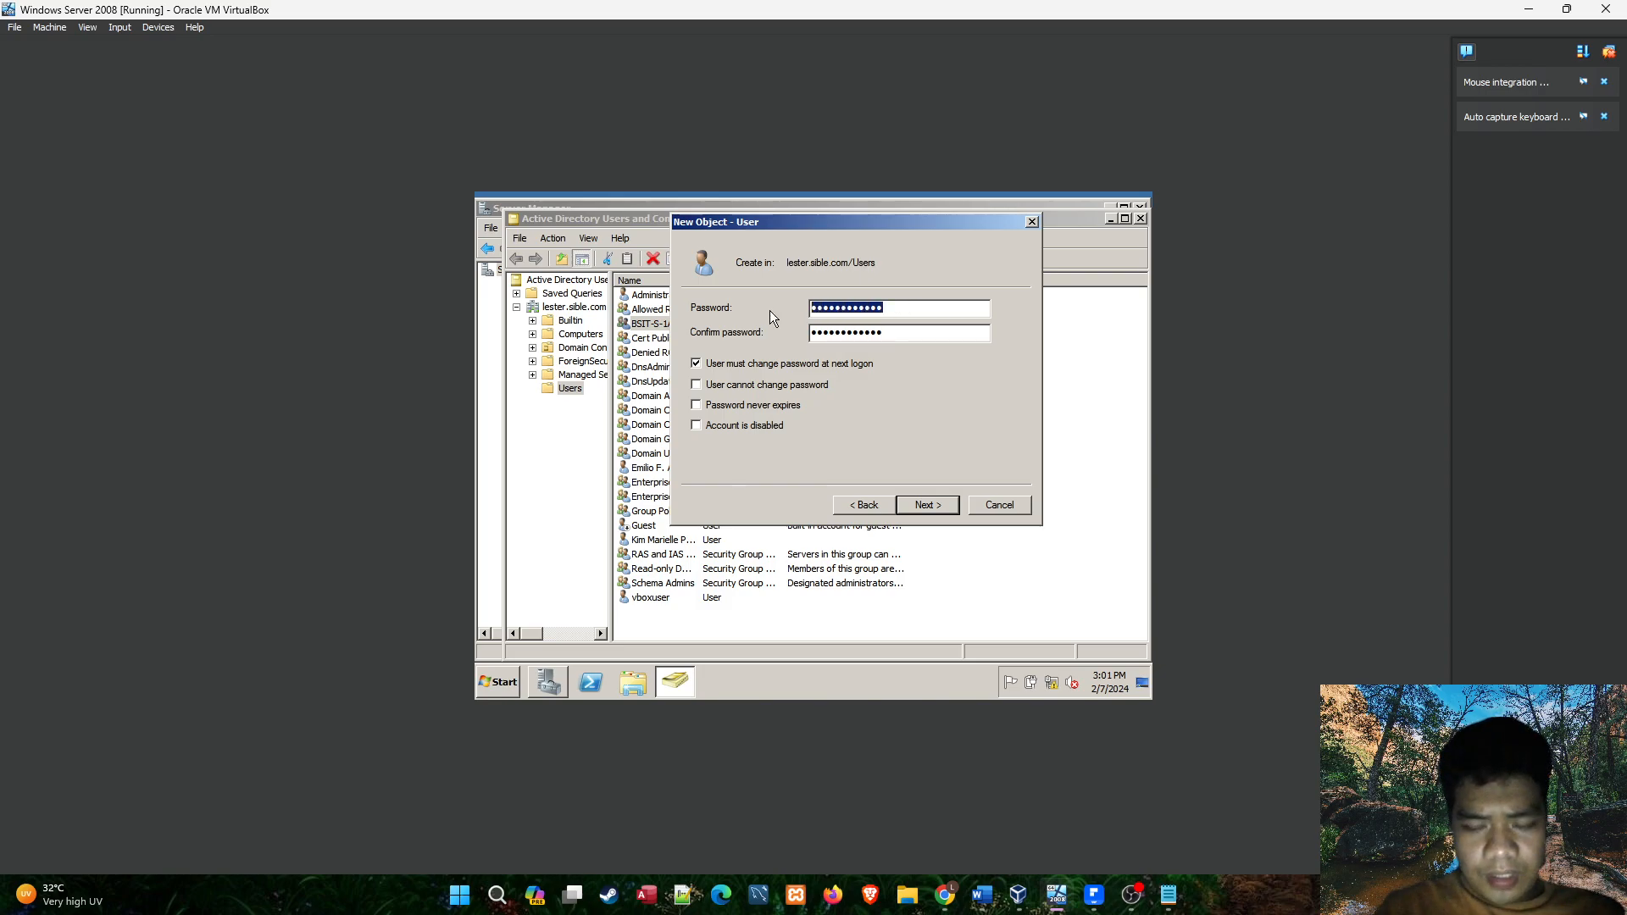
{"action": "key", "text": "BackSpace"}
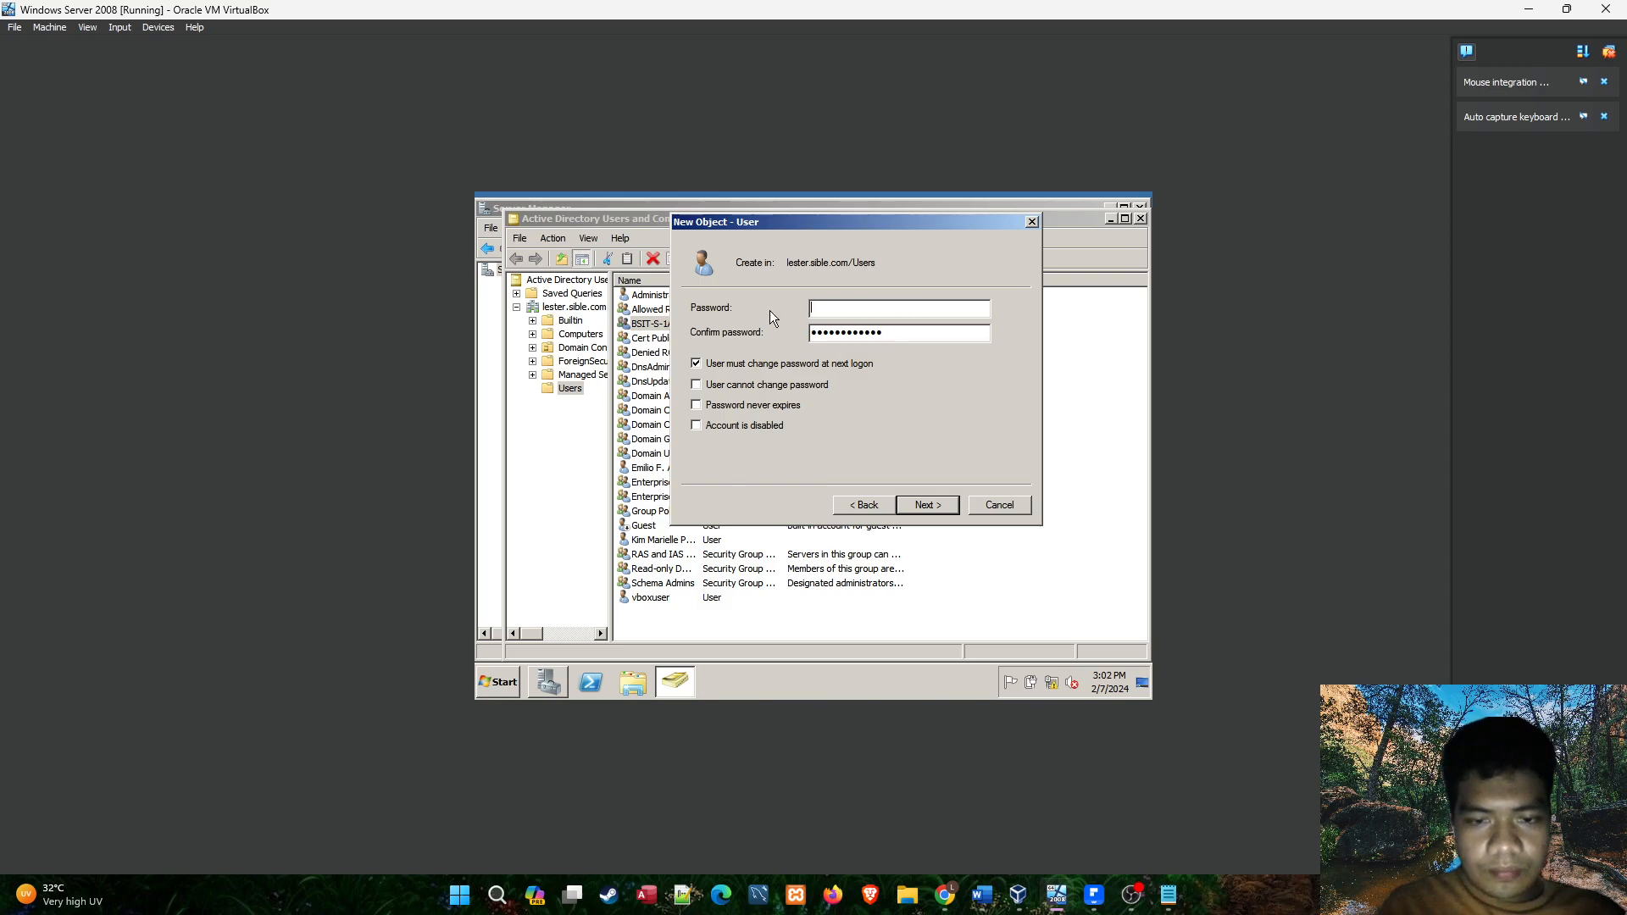
{"action": "left_click", "coordinate": [1168, 894]}
{"action": "left_click_drag", "start_coordinate": [797, 400], "coordinate": [760, 402]}
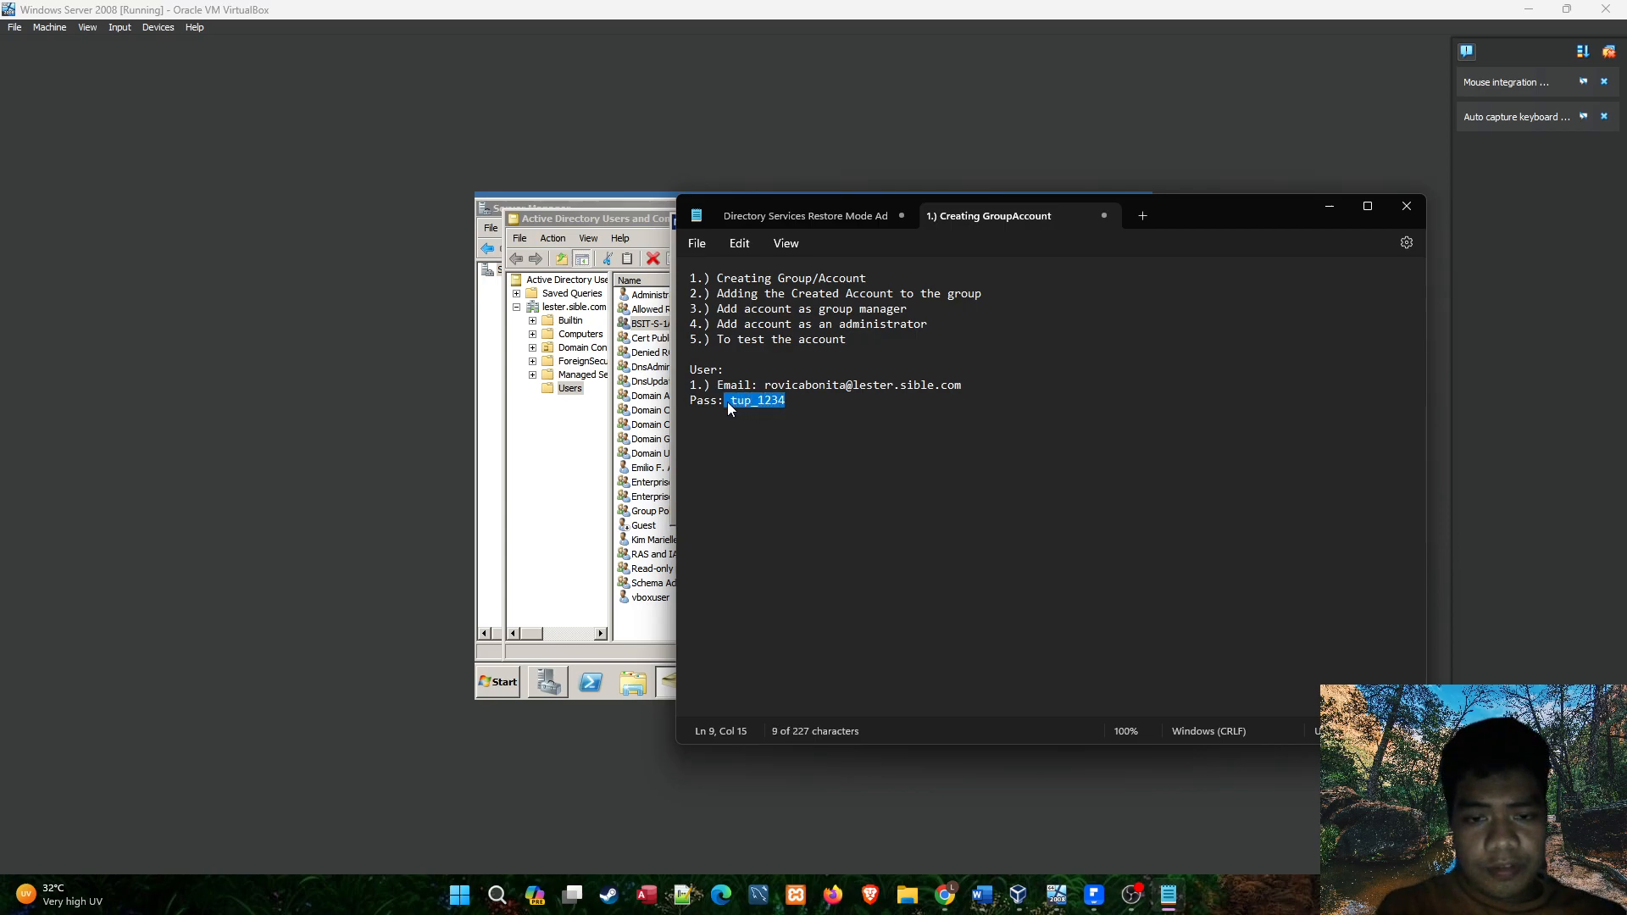
{"action": "mouse_move", "coordinate": [730, 402]}
{"action": "left_mouse_down"}
{"action": "mouse_move", "coordinate": [795, 395]}
{"action": "mouse_move", "coordinate": [739, 402]}
{"action": "left_mouse_up"}
{"action": "left_click", "coordinate": [797, 396]}
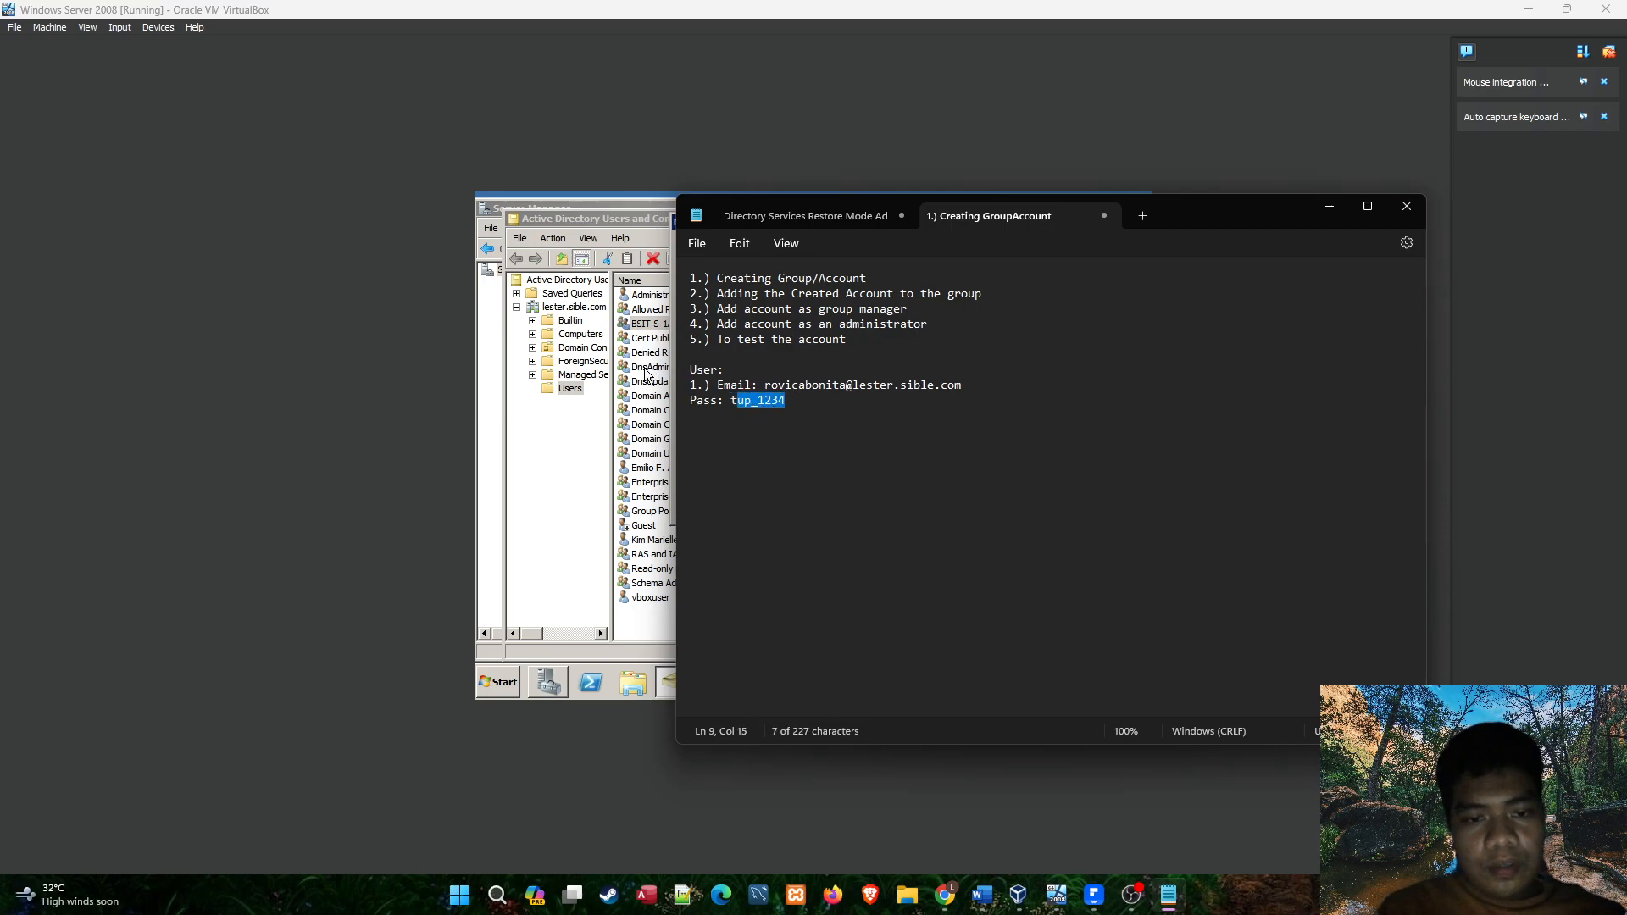
{"action": "left_click", "coordinate": [672, 377]}
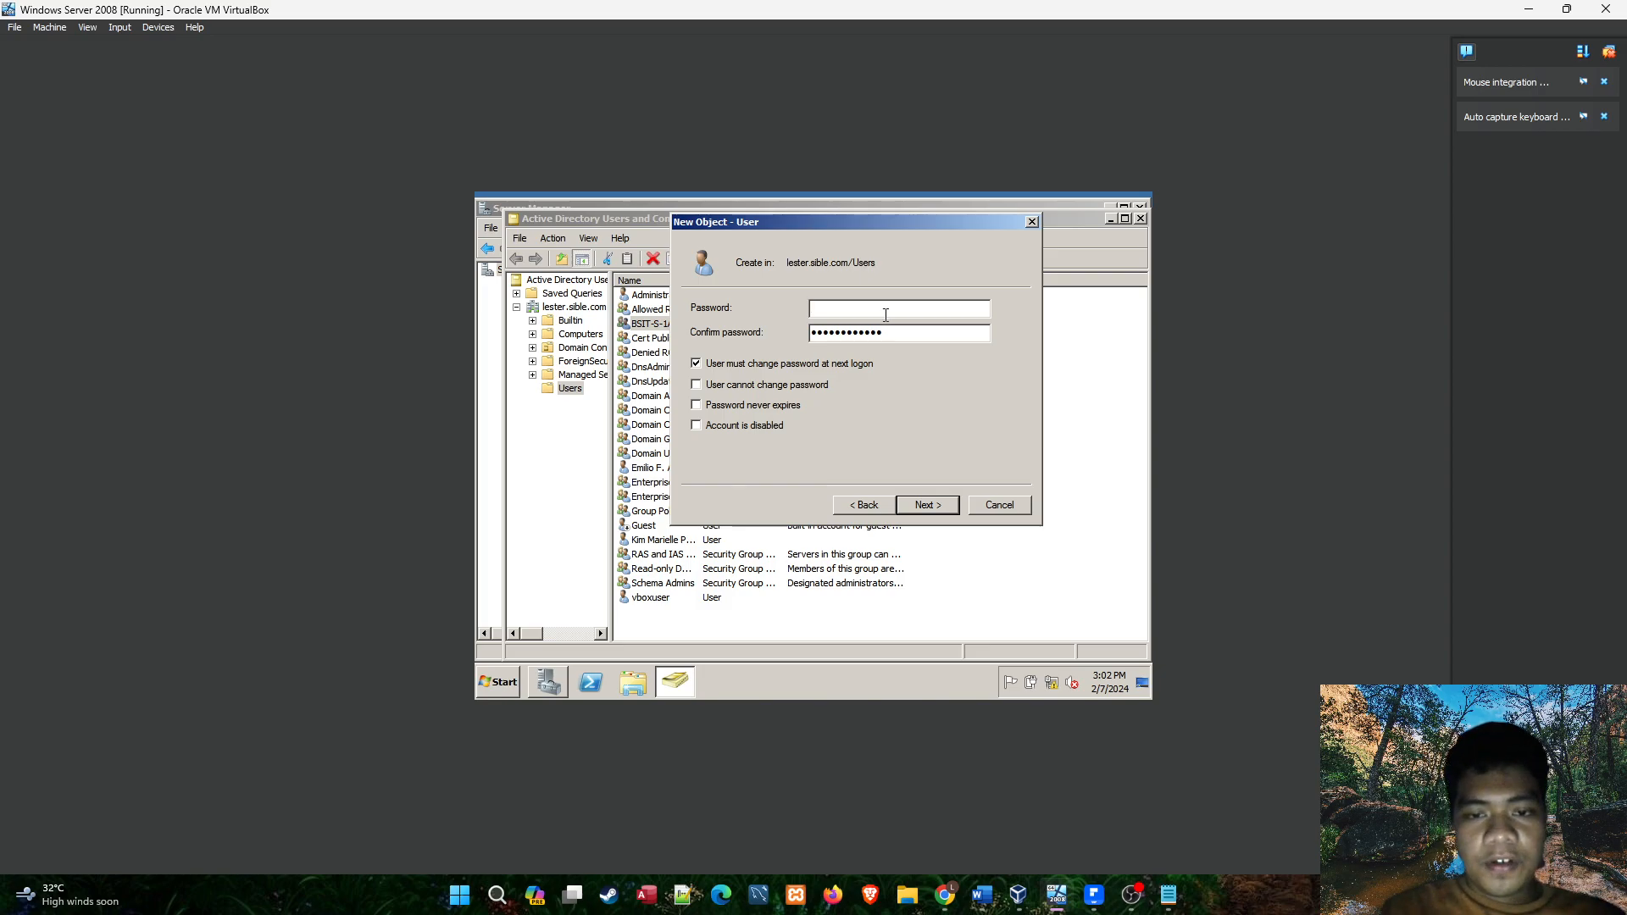
Re-enter the account password in the Password field and replace the entry in the Confirm password field with it.
{"action": "type", "text": "Pa"}
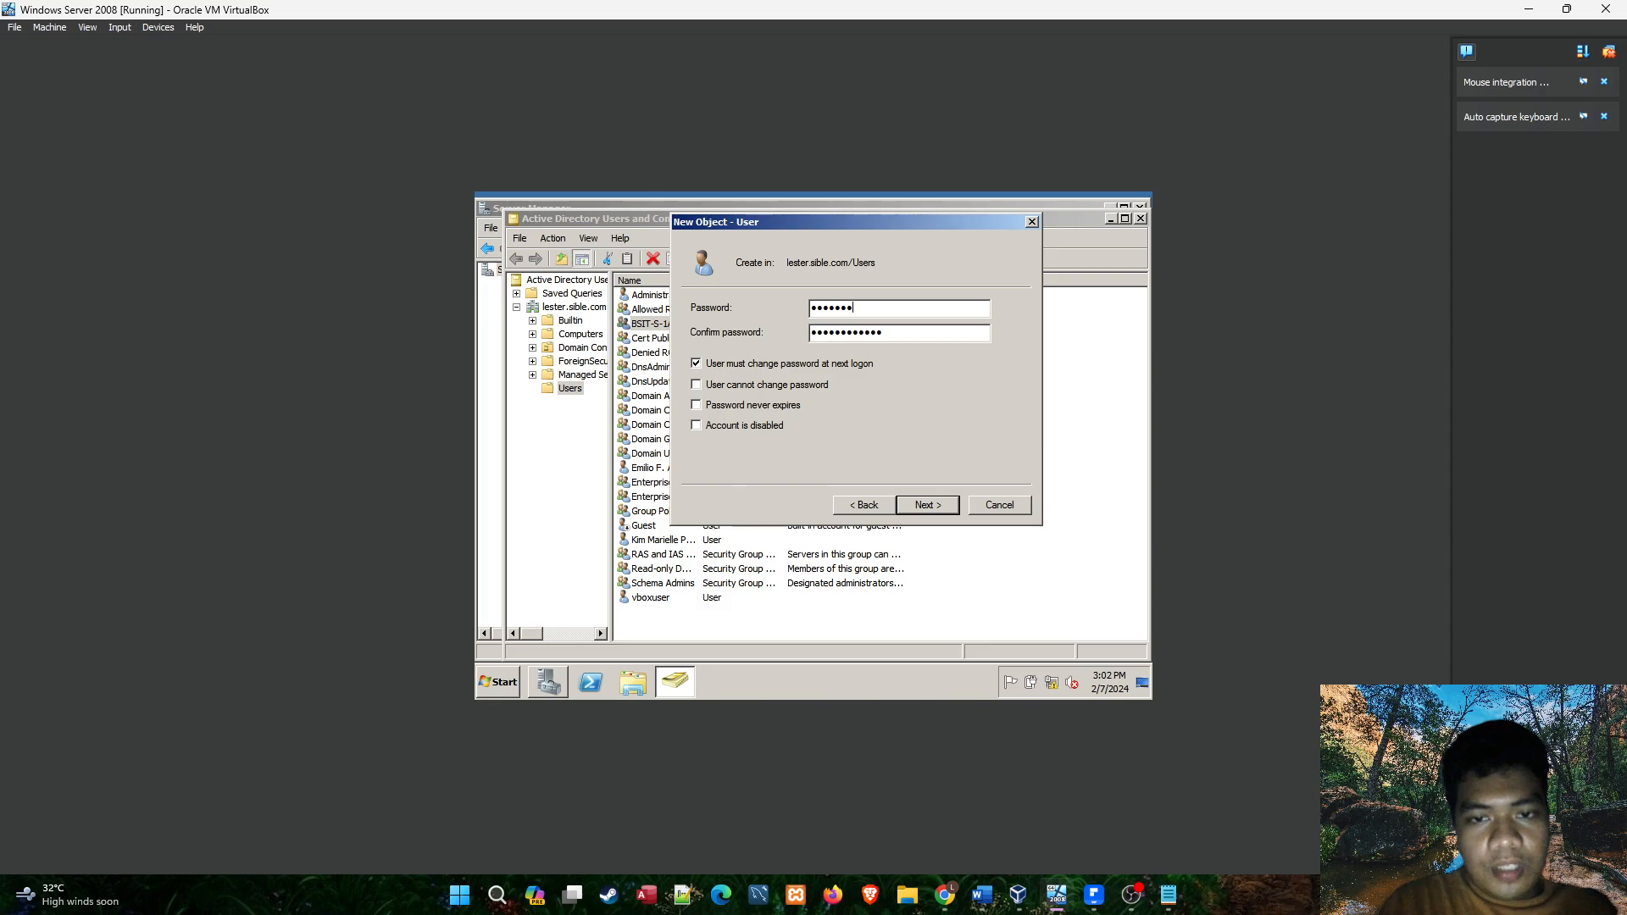
{"action": "left_click_drag", "start_coordinate": [872, 336], "coordinate": [690, 338]}
{"action": "type", "text": "••••••••"}
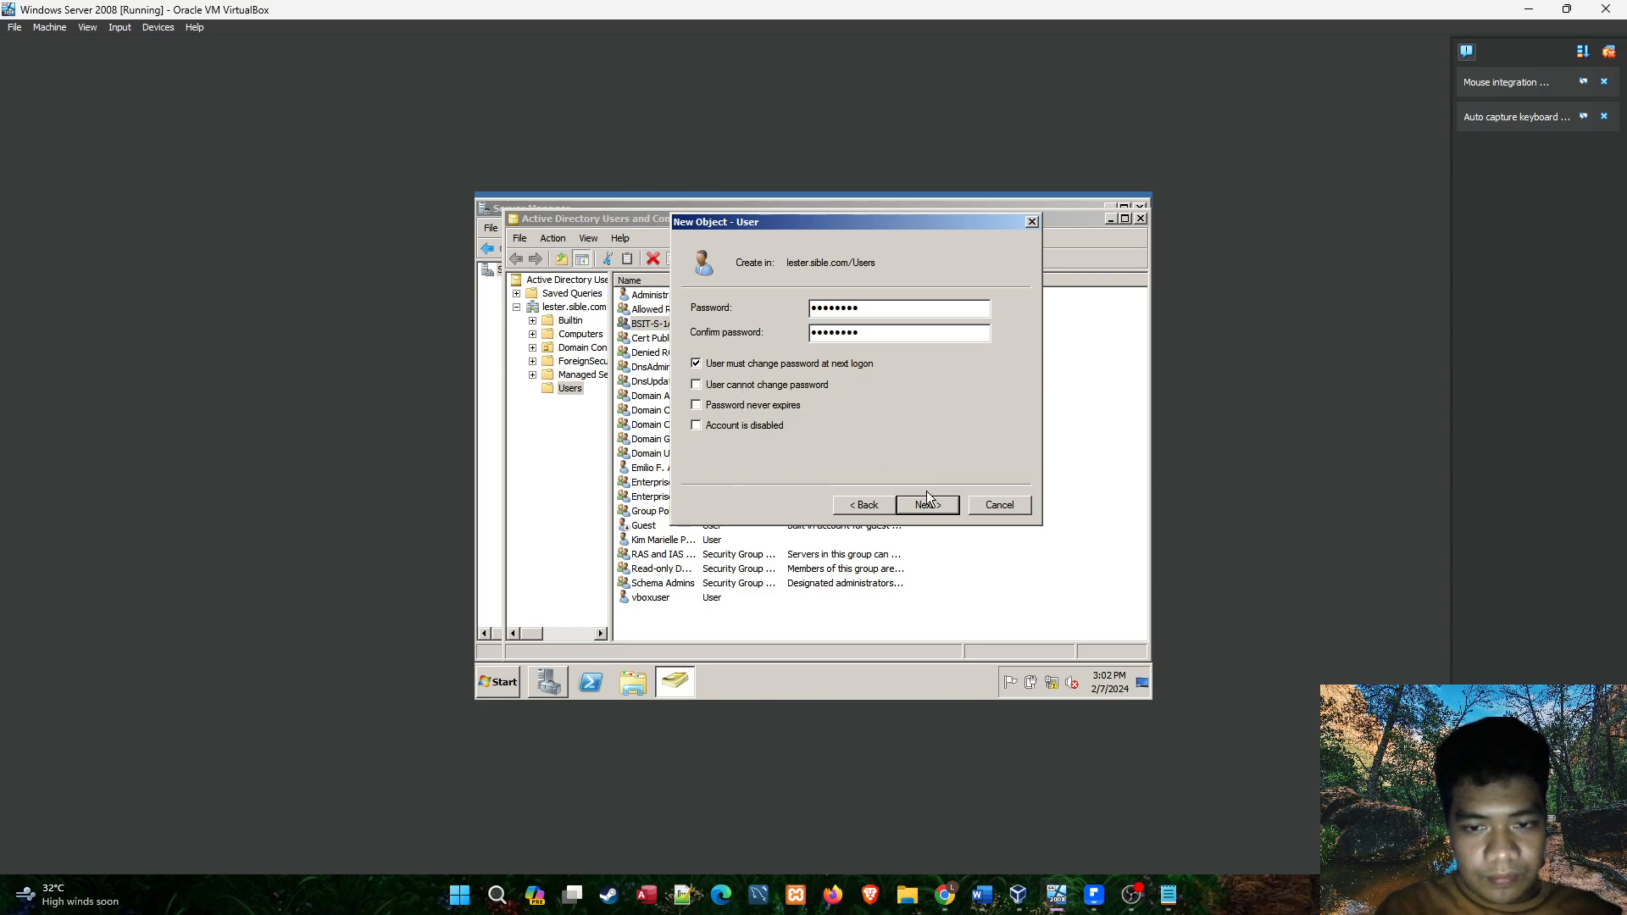
Try the Password never expires option for the account, and restore the requirement to change the password at next logon.
{"action": "left_click", "coordinate": [775, 406]}
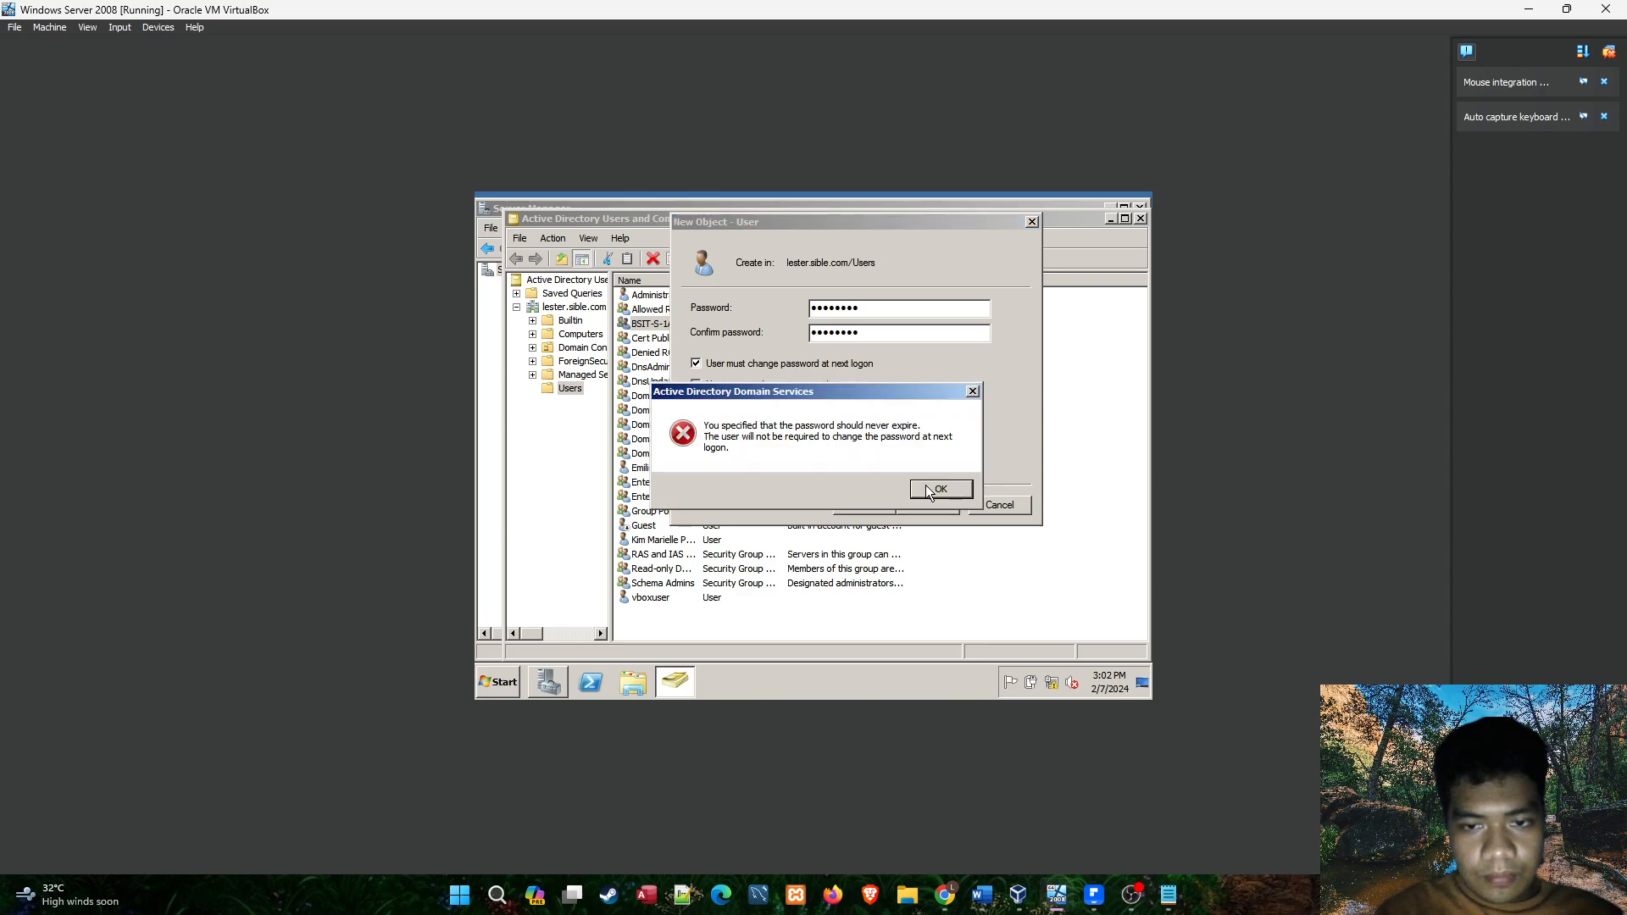
{"action": "left_click", "coordinate": [968, 394]}
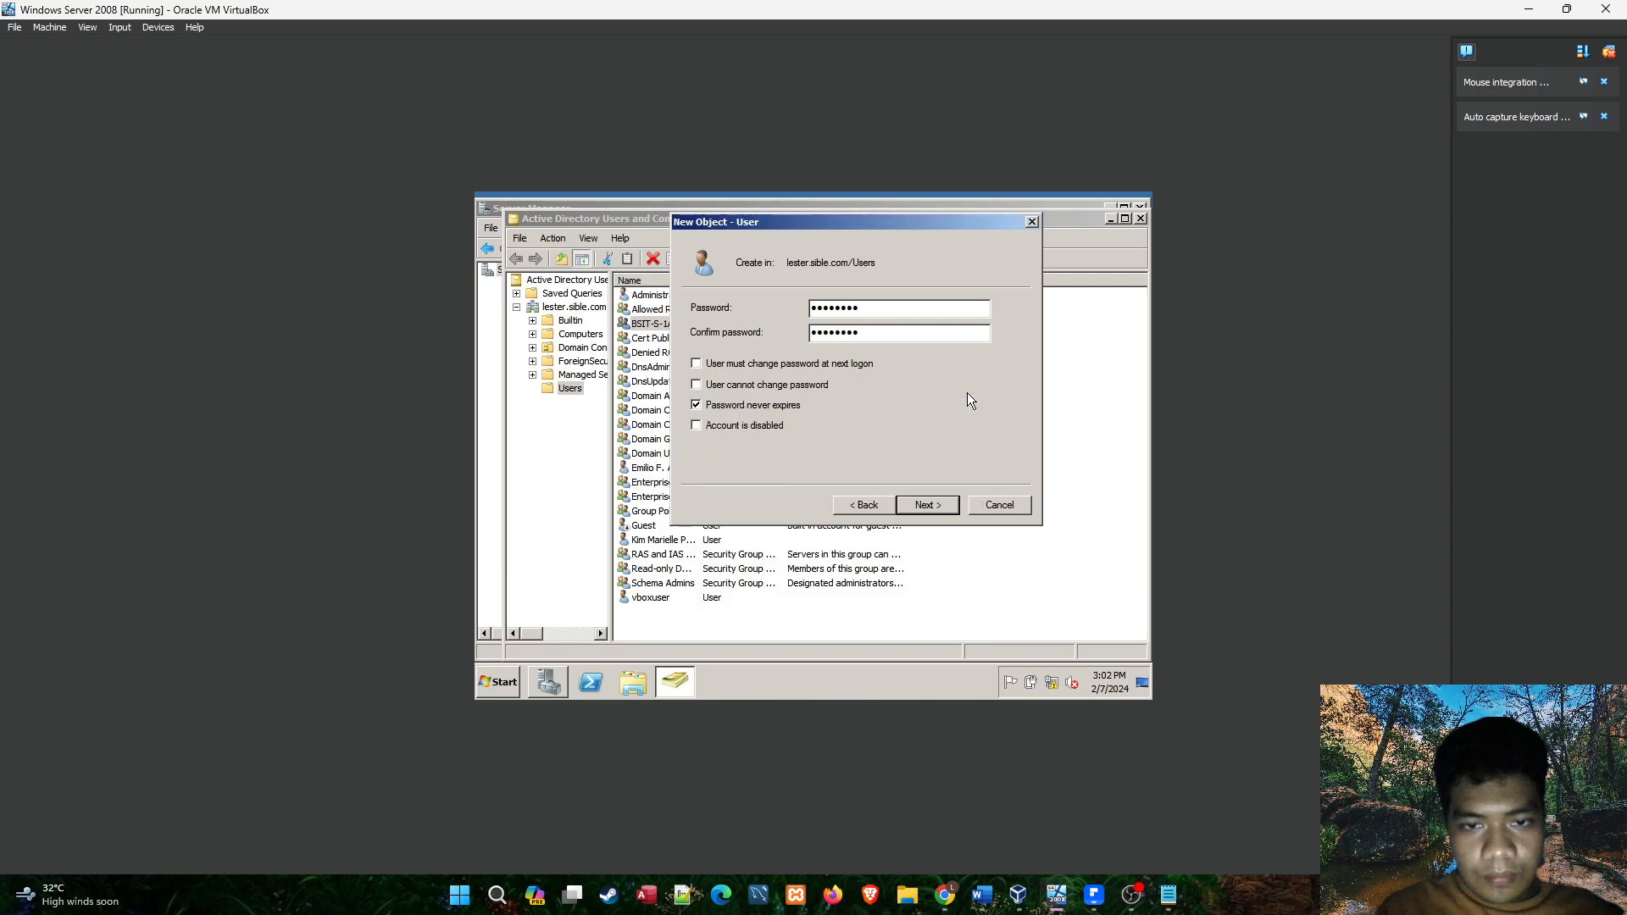
{"action": "left_click", "coordinate": [750, 367]}
{"action": "left_click", "coordinate": [932, 492]}
{"action": "left_click", "coordinate": [696, 405]}
{"action": "left_click", "coordinate": [695, 364]}
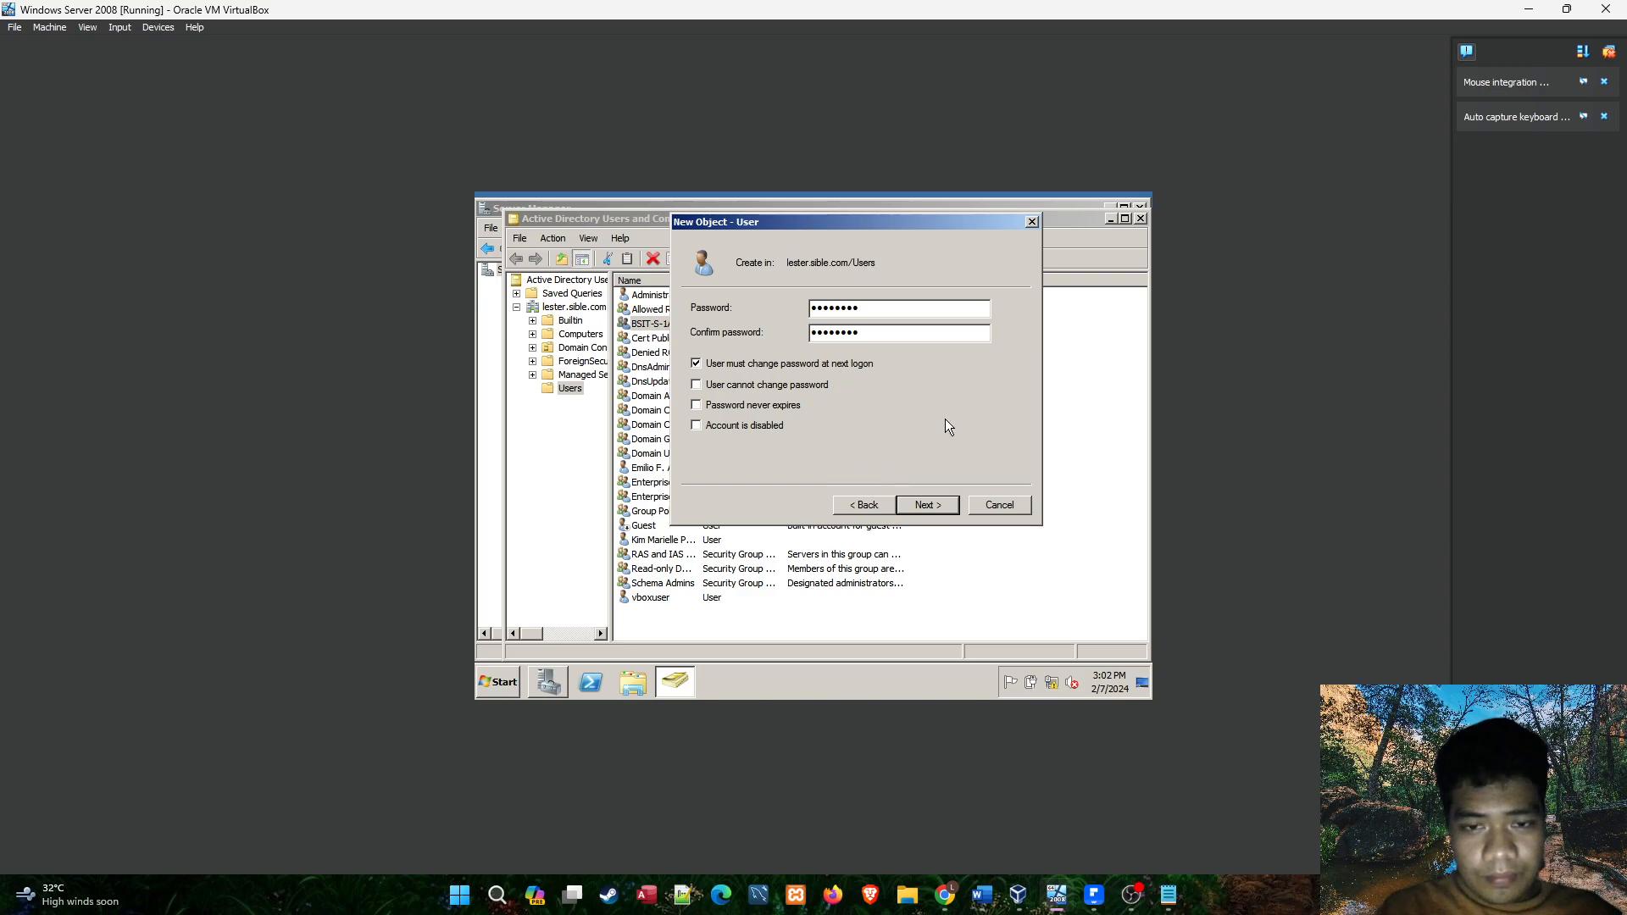
Finish creating the student's user account, and locate it and the BSIT-S-1A group in the Users container.
{"action": "left_click", "coordinate": [926, 505]}
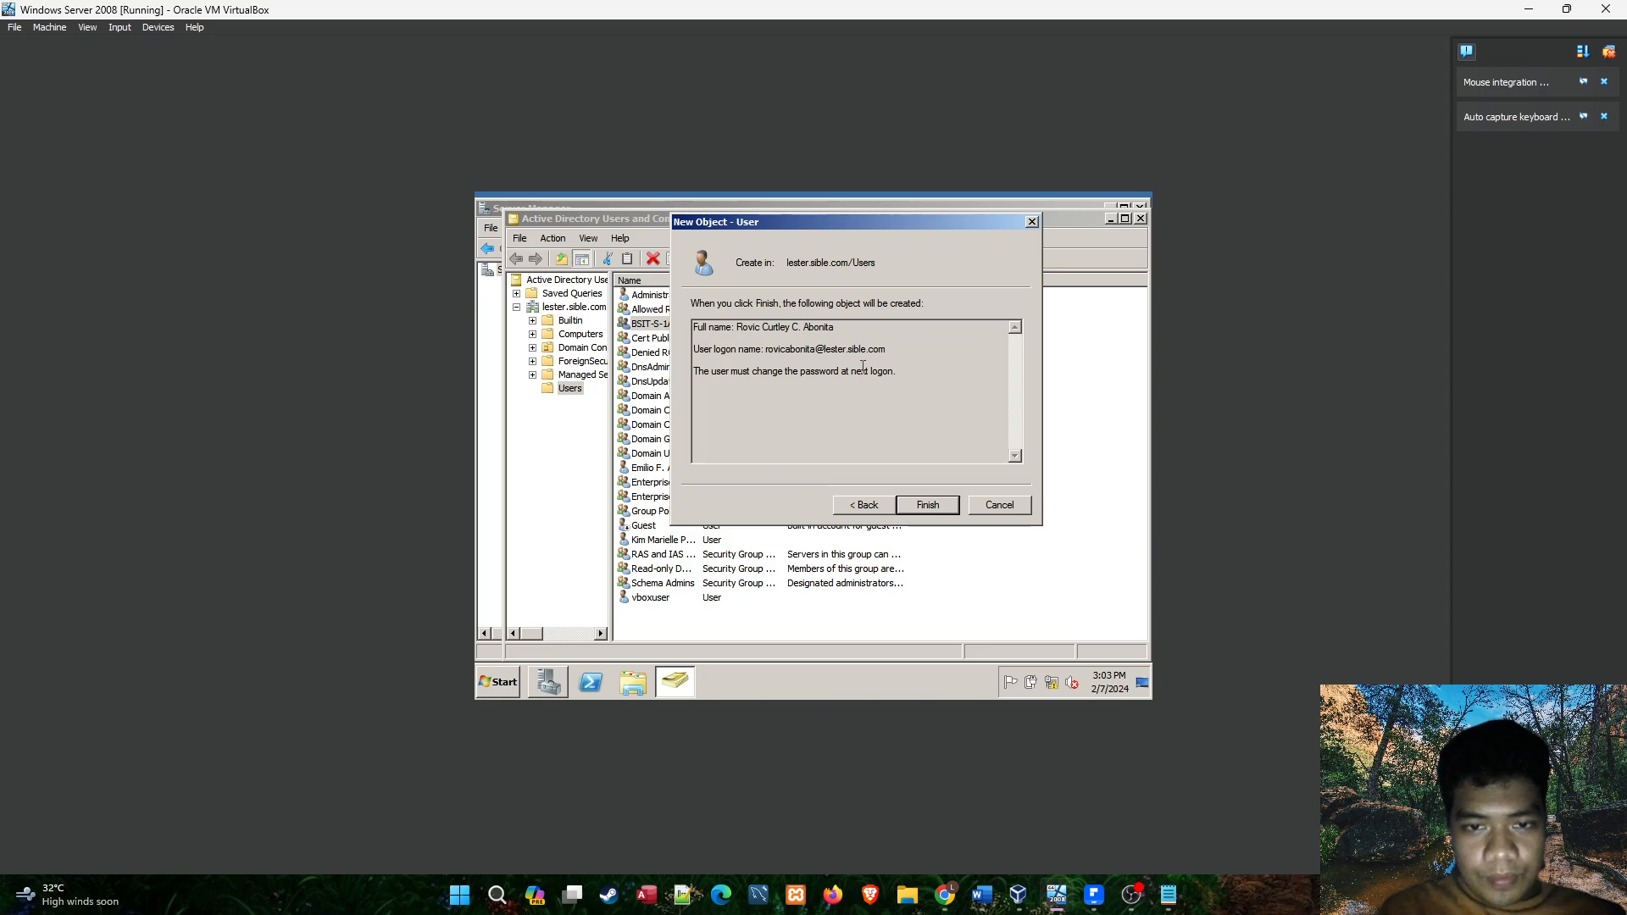
{"action": "left_click", "coordinate": [927, 505]}
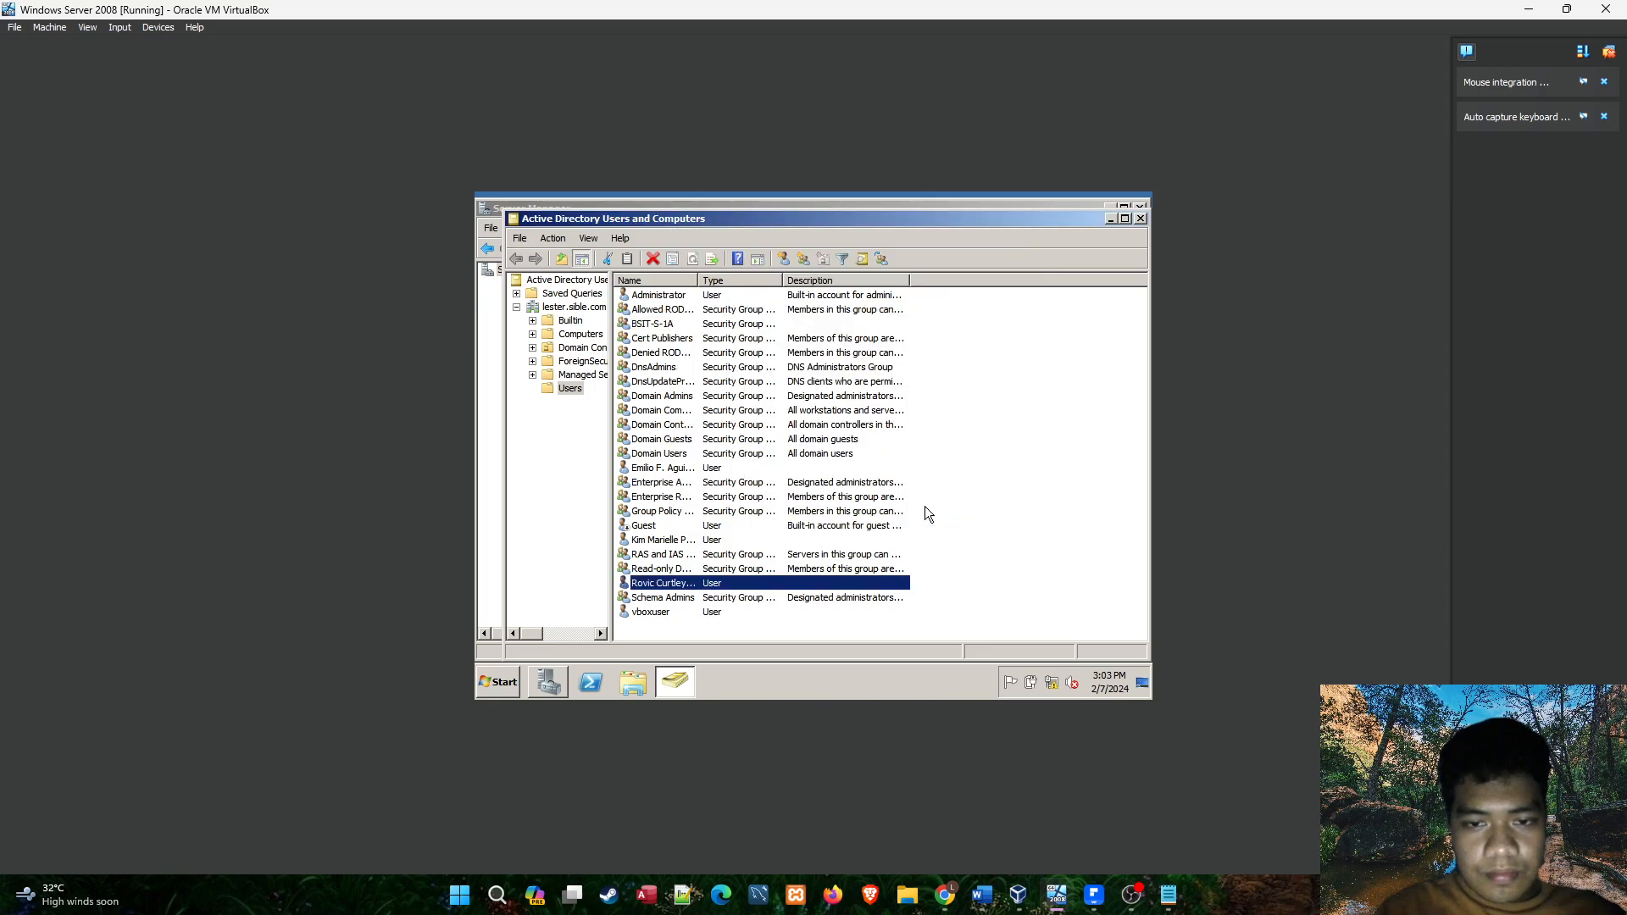
{"action": "left_click", "coordinate": [678, 585]}
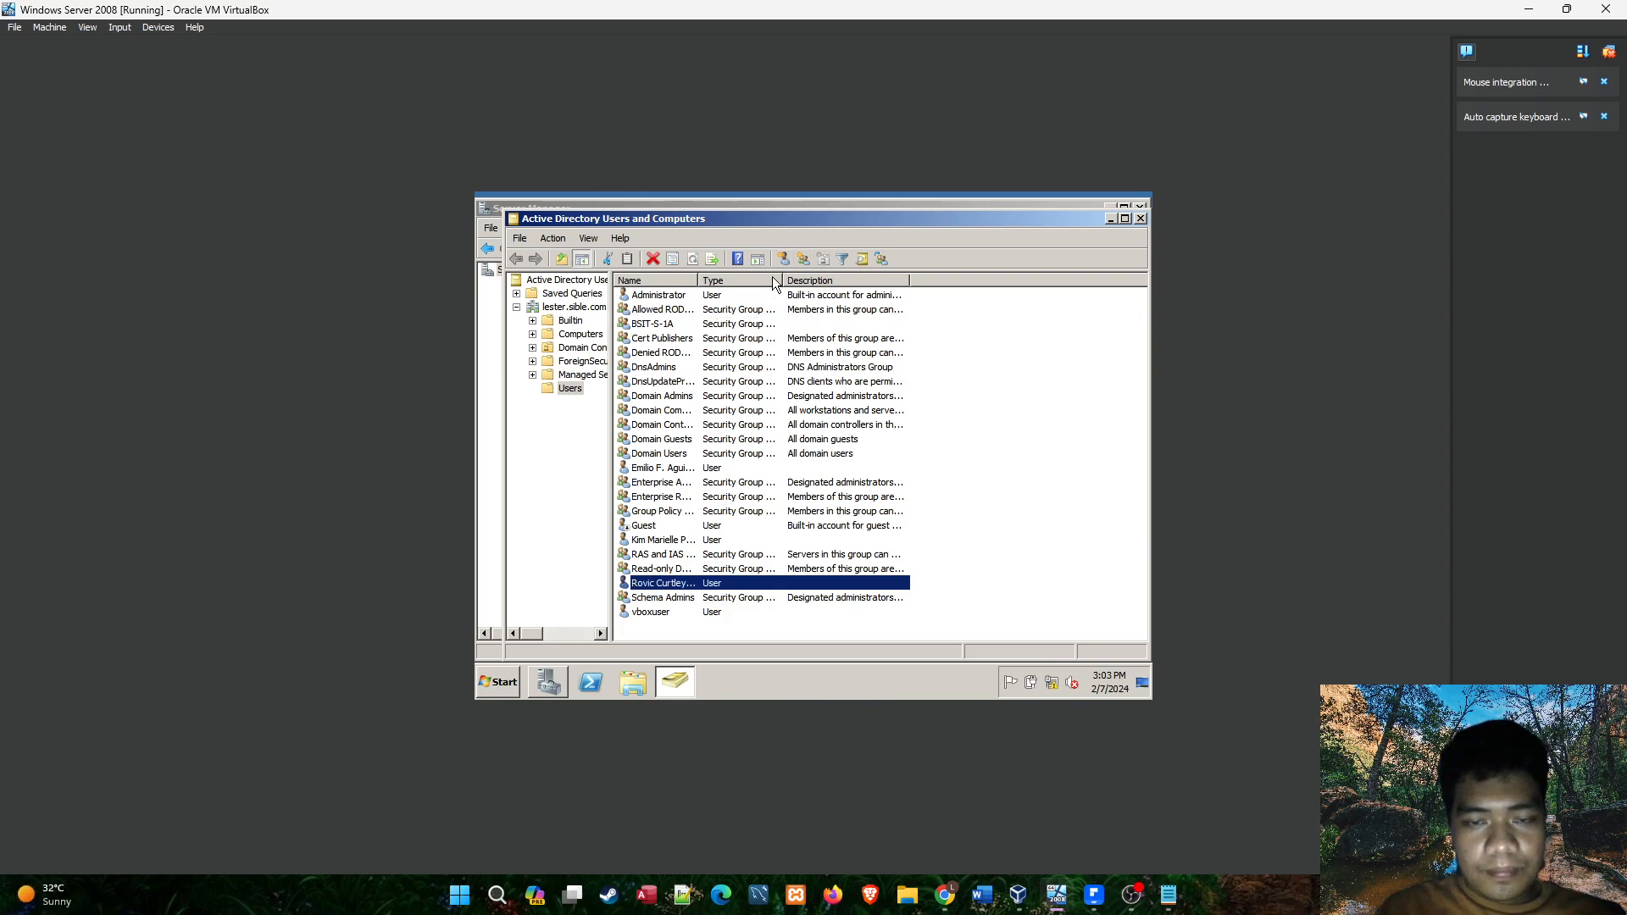
{"action": "left_click", "coordinate": [718, 325]}
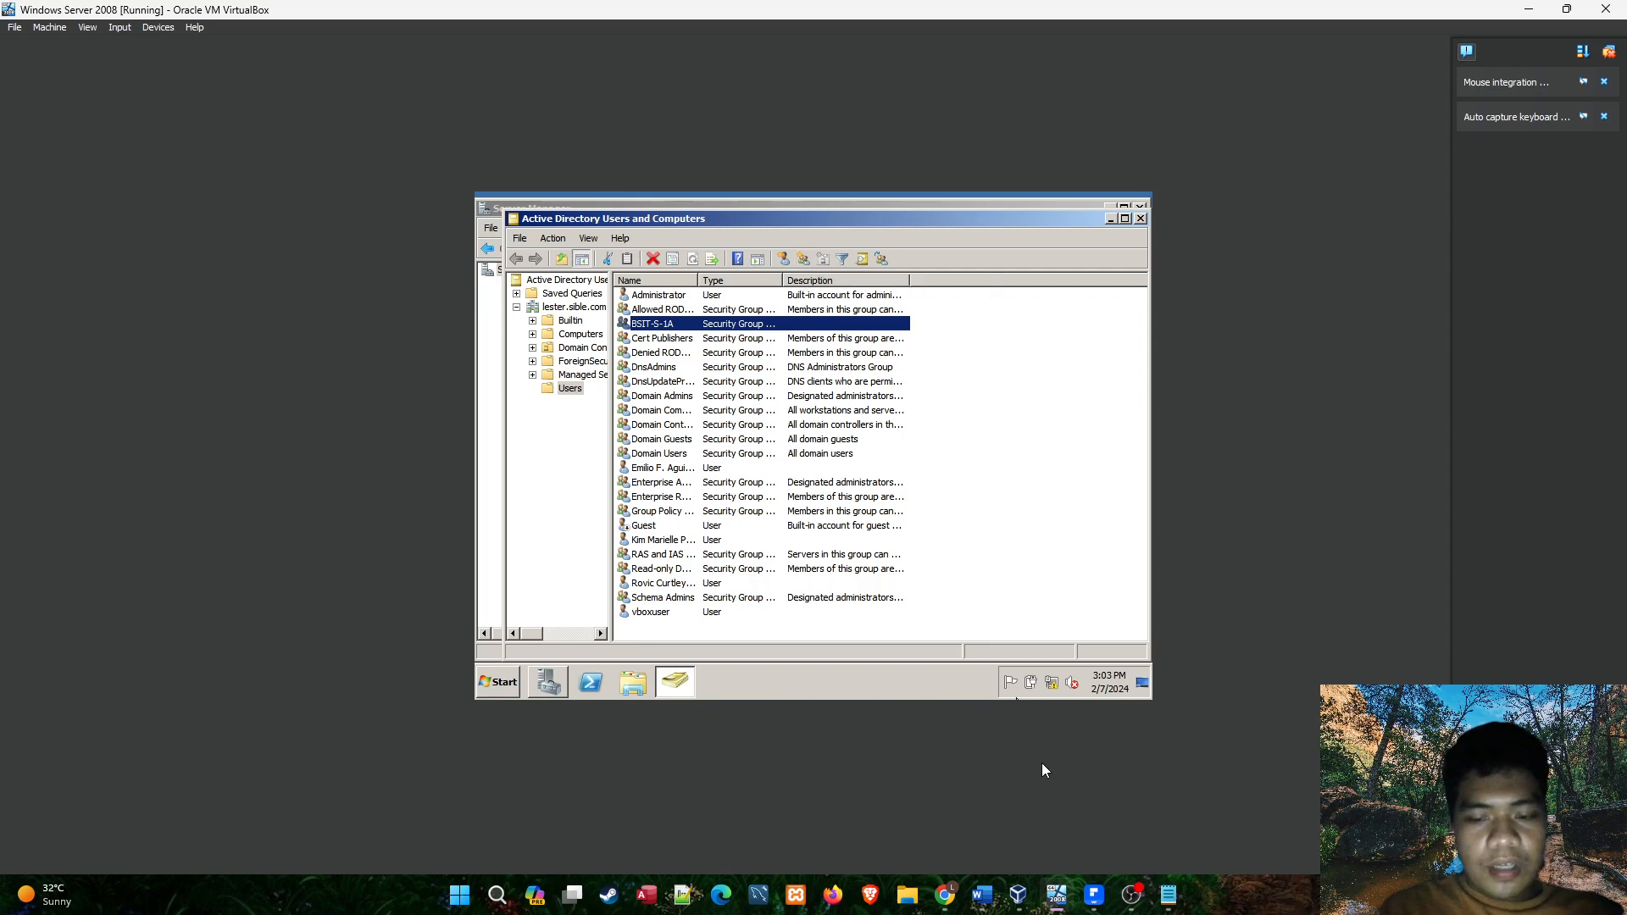
Switch to the PDF roster and look up the BSIT-NS-1A section name in the list of enrolled students.
{"action": "left_click", "coordinate": [1094, 894]}
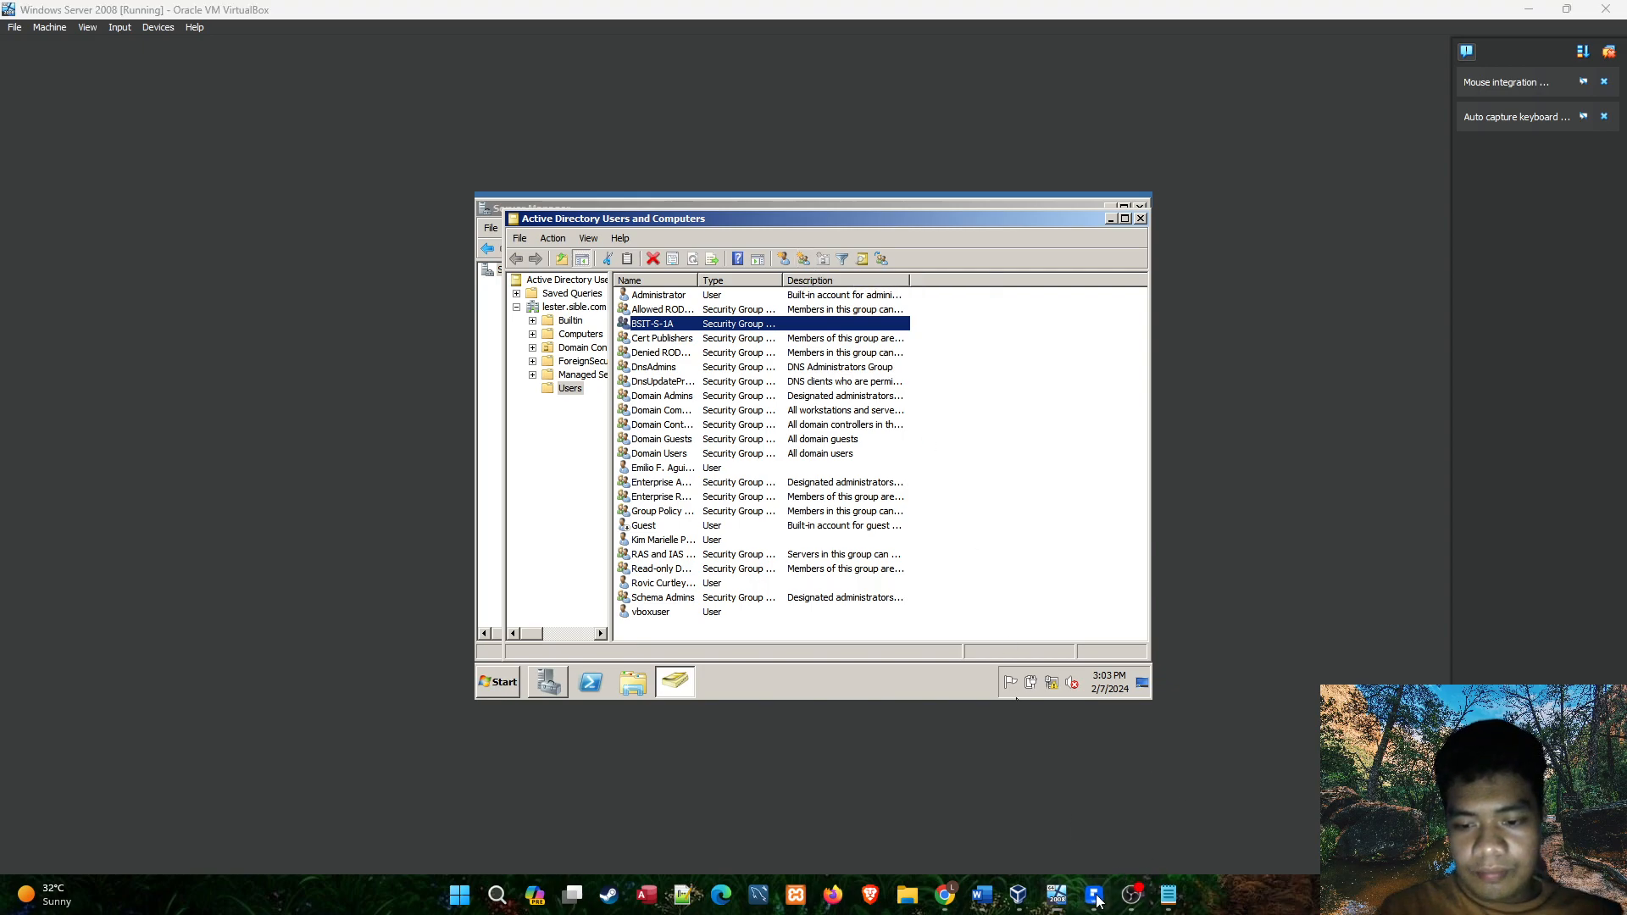
{"action": "scroll", "coordinate": [856, 458], "scroll_direction": "up", "scroll_amount": 10}
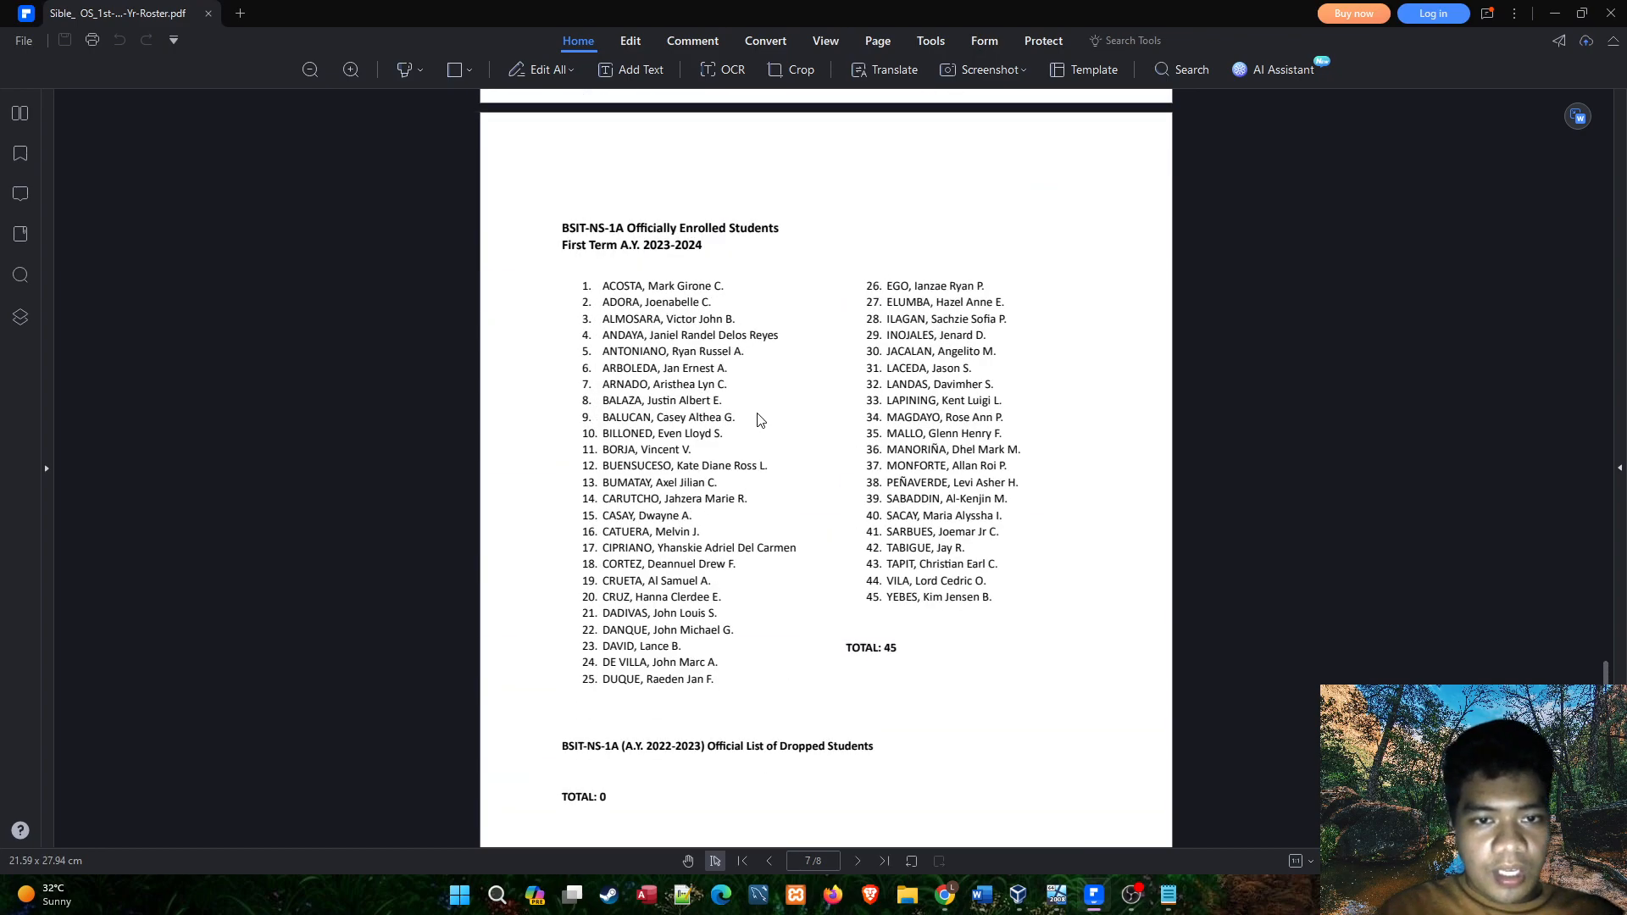
{"action": "left_click_drag", "start_coordinate": [562, 227], "coordinate": [625, 228]}
{"action": "left_click", "coordinate": [971, 563]}
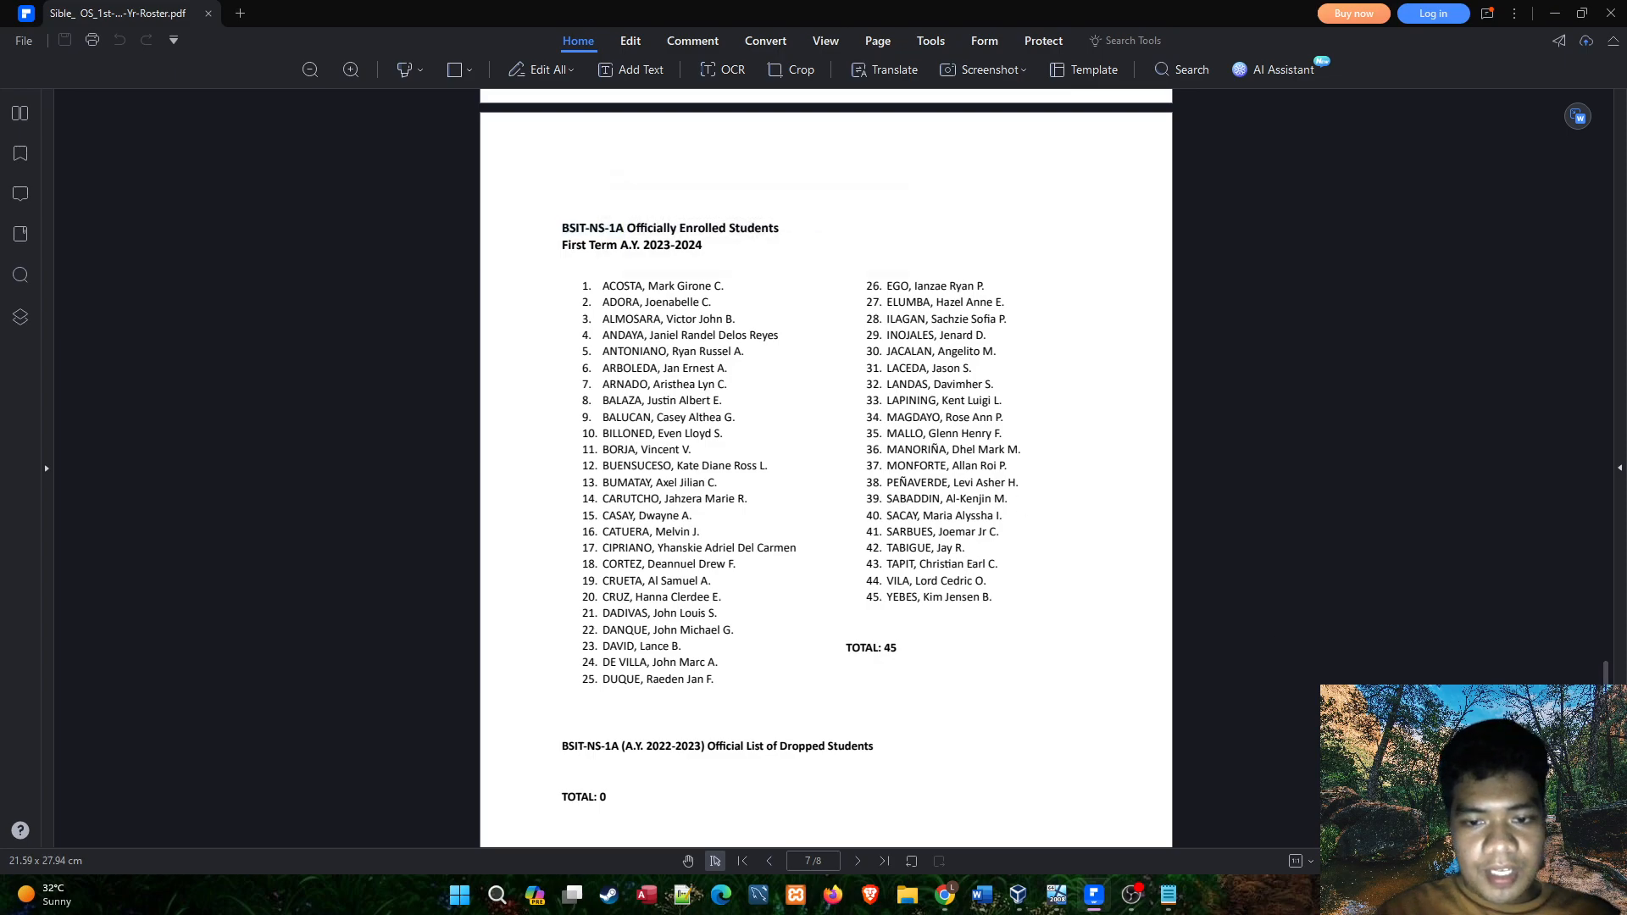
{"action": "left_click", "coordinate": [1557, 12]}
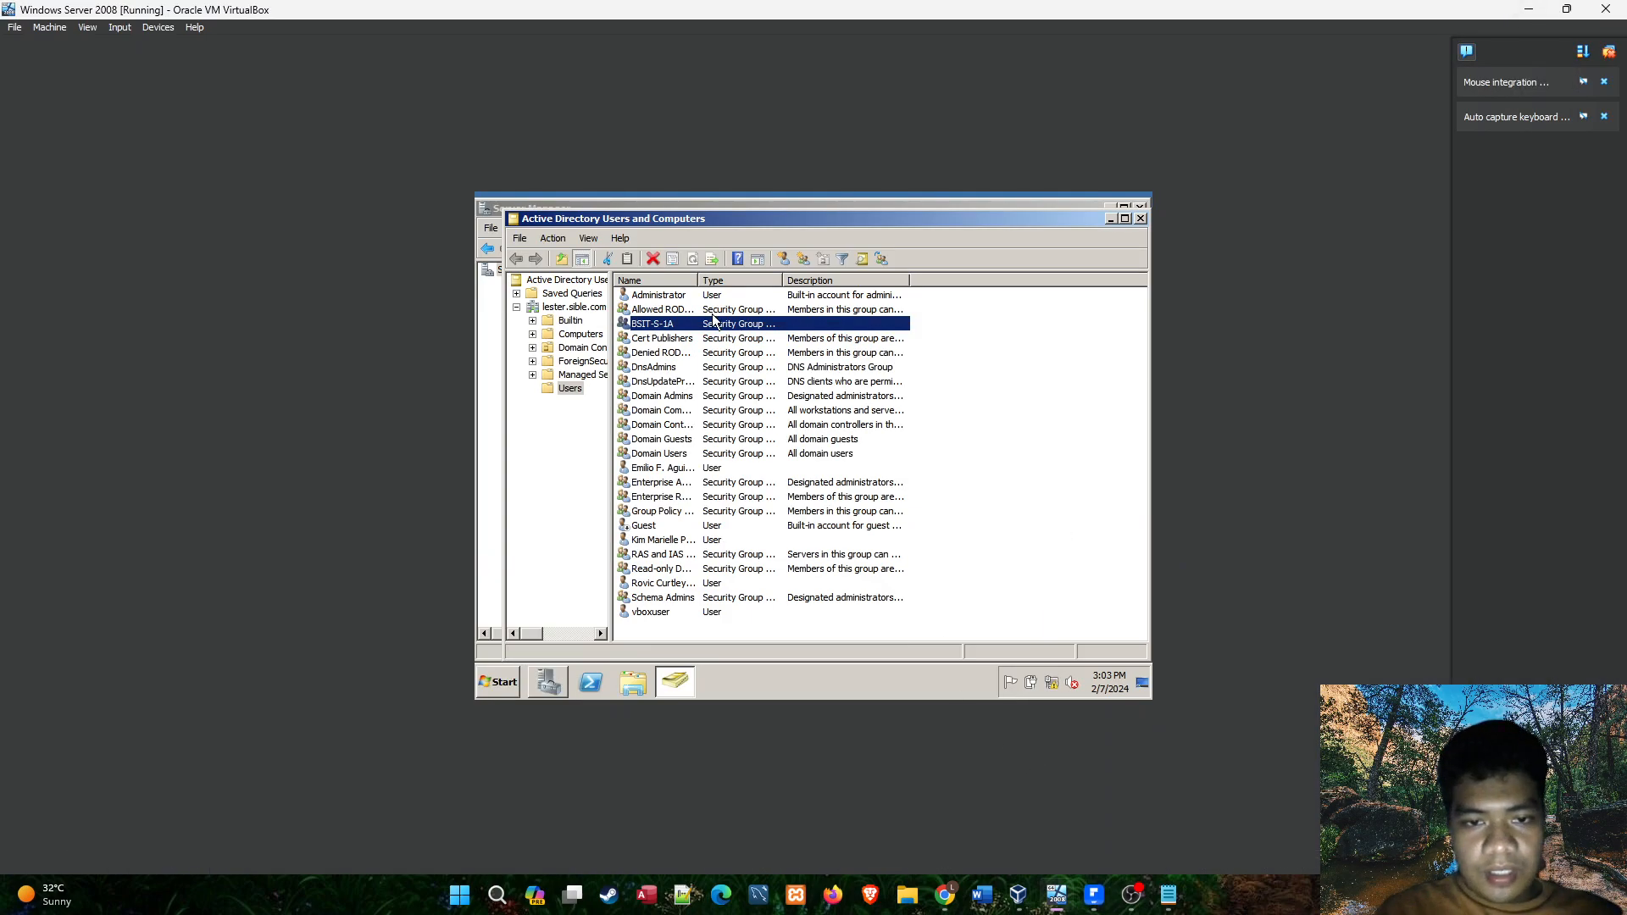
Create a global security group named BSIT-NS-1A in the Users container.
{"action": "left_click", "coordinate": [803, 259]}
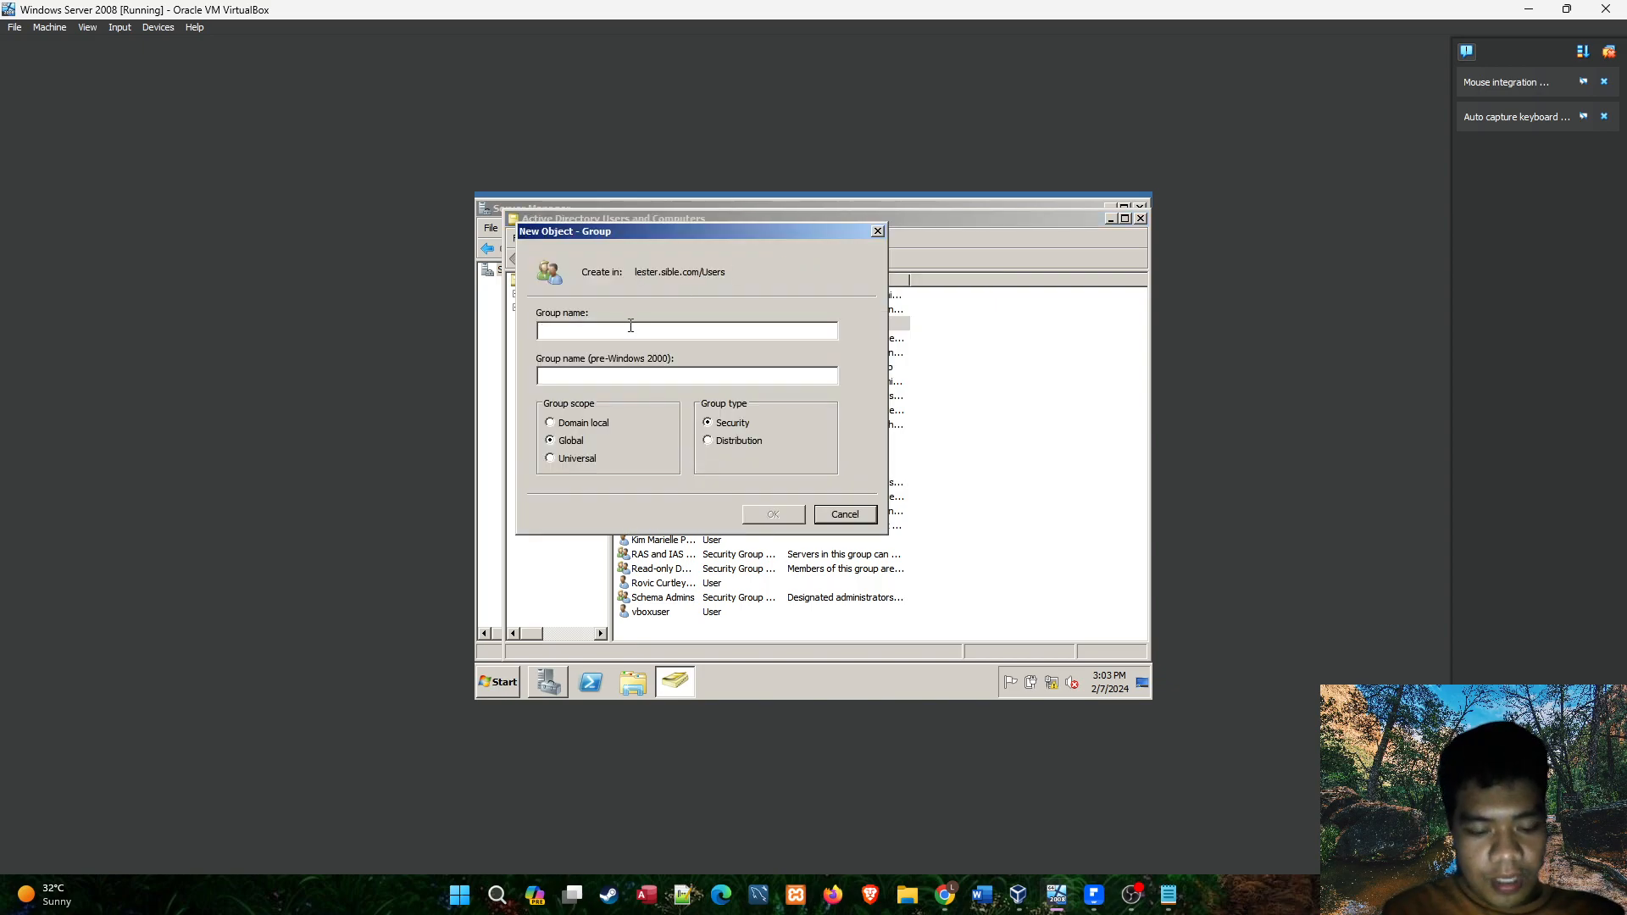
{"action": "type", "text": "BSIT-NS-1A"}
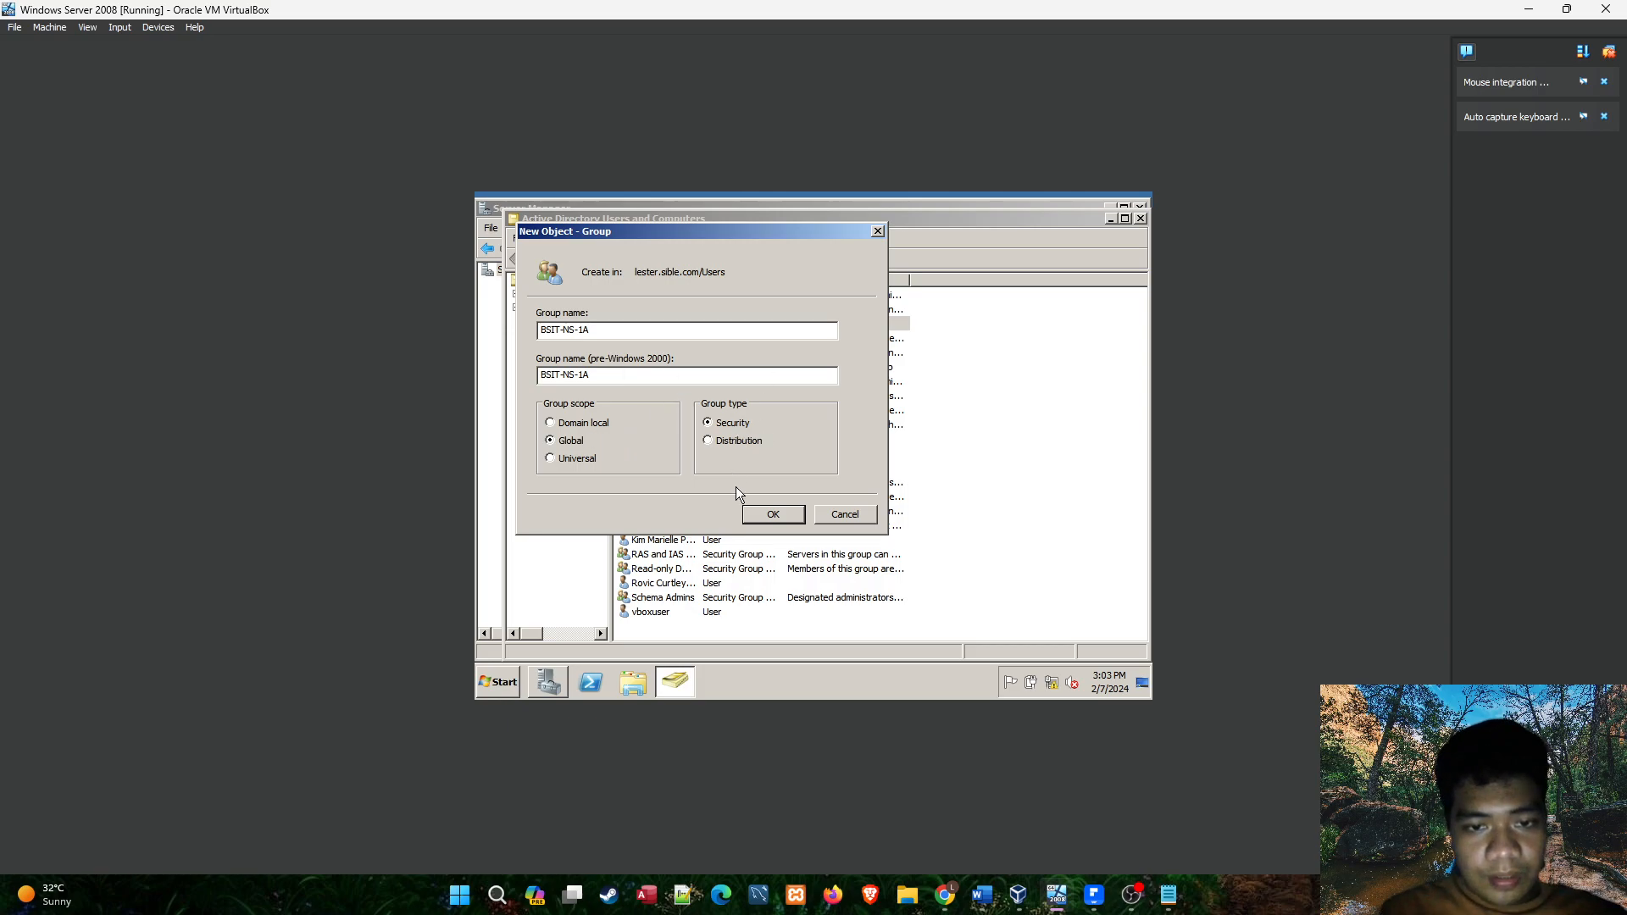
{"action": "left_click", "coordinate": [788, 519]}
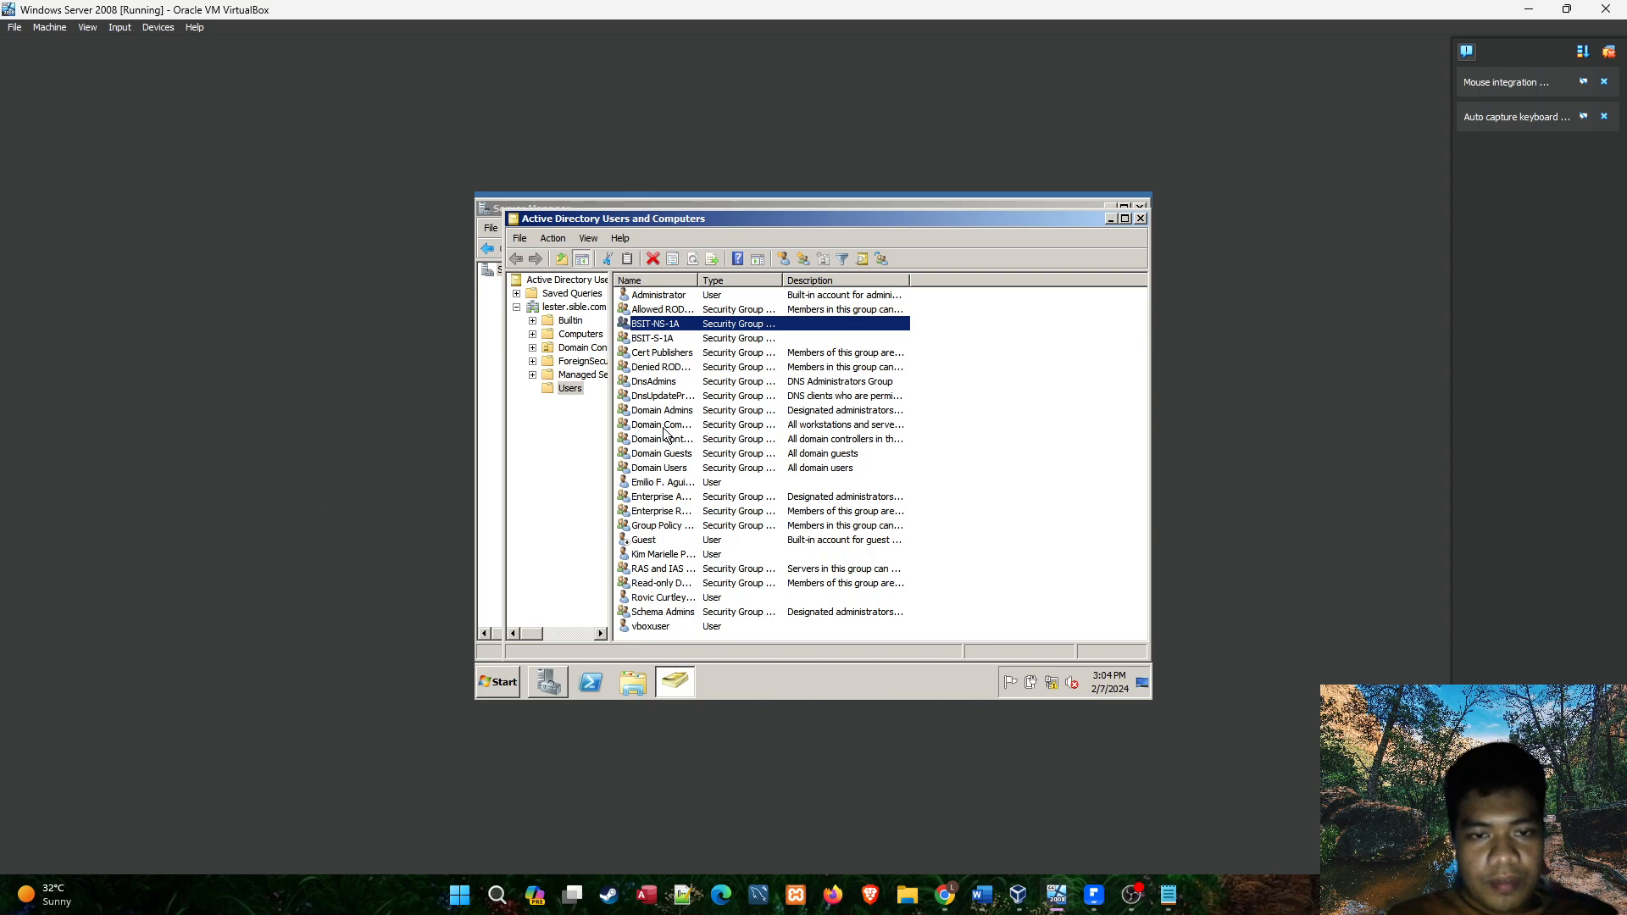
Check the new student's account and the BSIT-S-1A group against the BSIT-S-1A page of the PDF roster.
{"action": "left_click", "coordinate": [656, 599]}
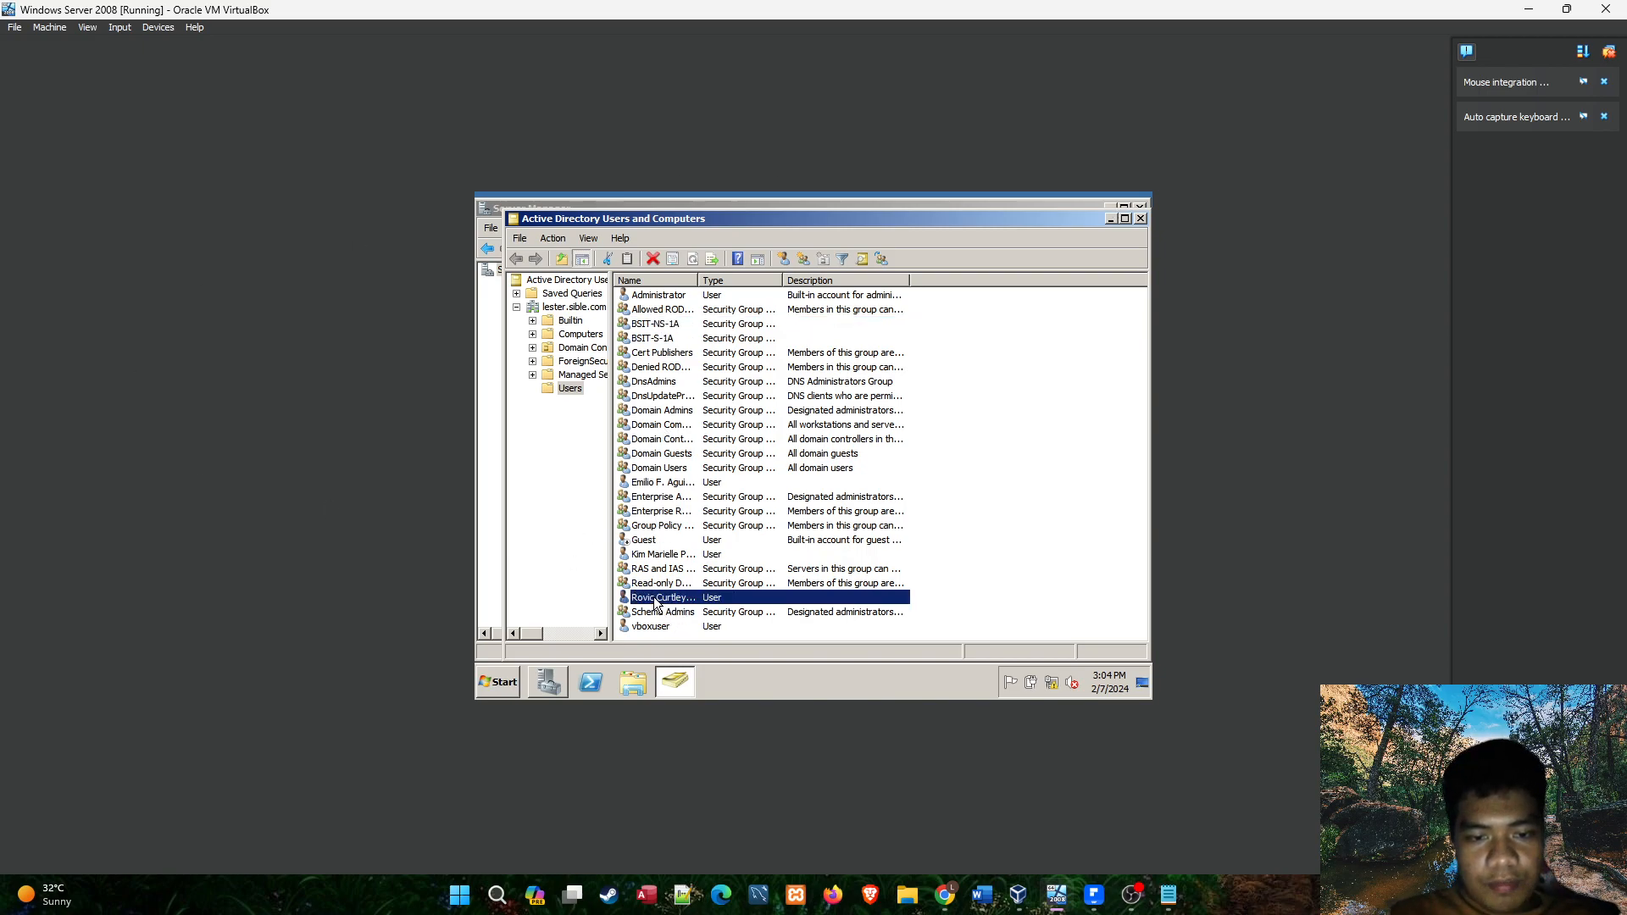
{"action": "left_click", "coordinate": [677, 339]}
{"action": "left_click", "coordinate": [1094, 895]}
{"action": "scroll", "coordinate": [884, 501], "scroll_direction": "down", "scroll_amount": 10}
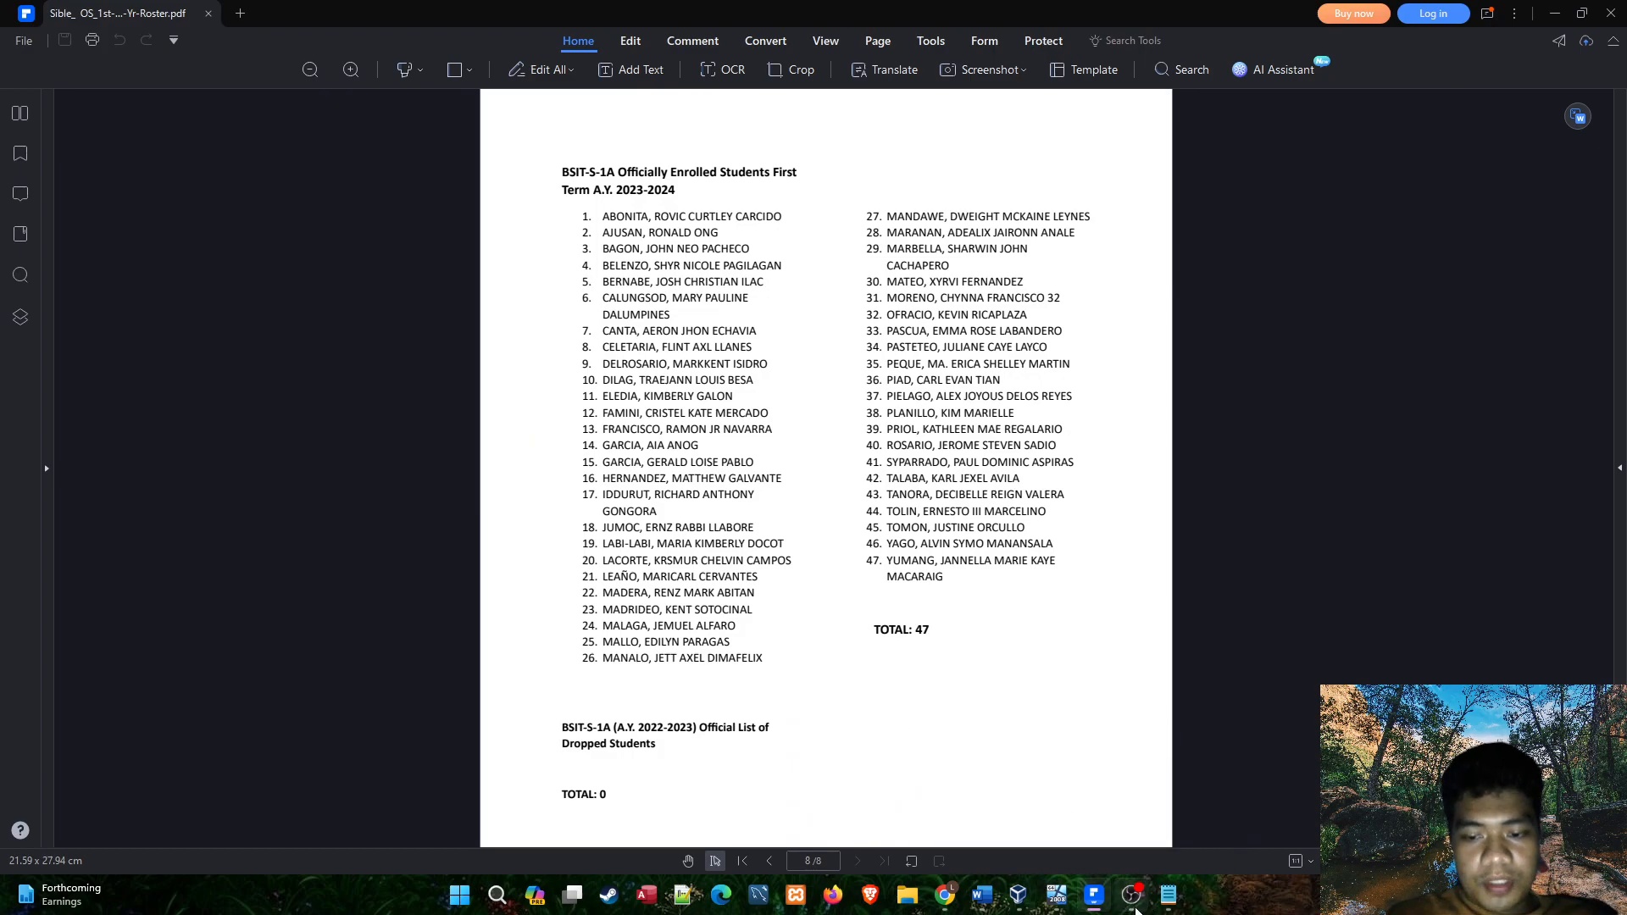
{"action": "left_click", "coordinate": [1061, 903]}
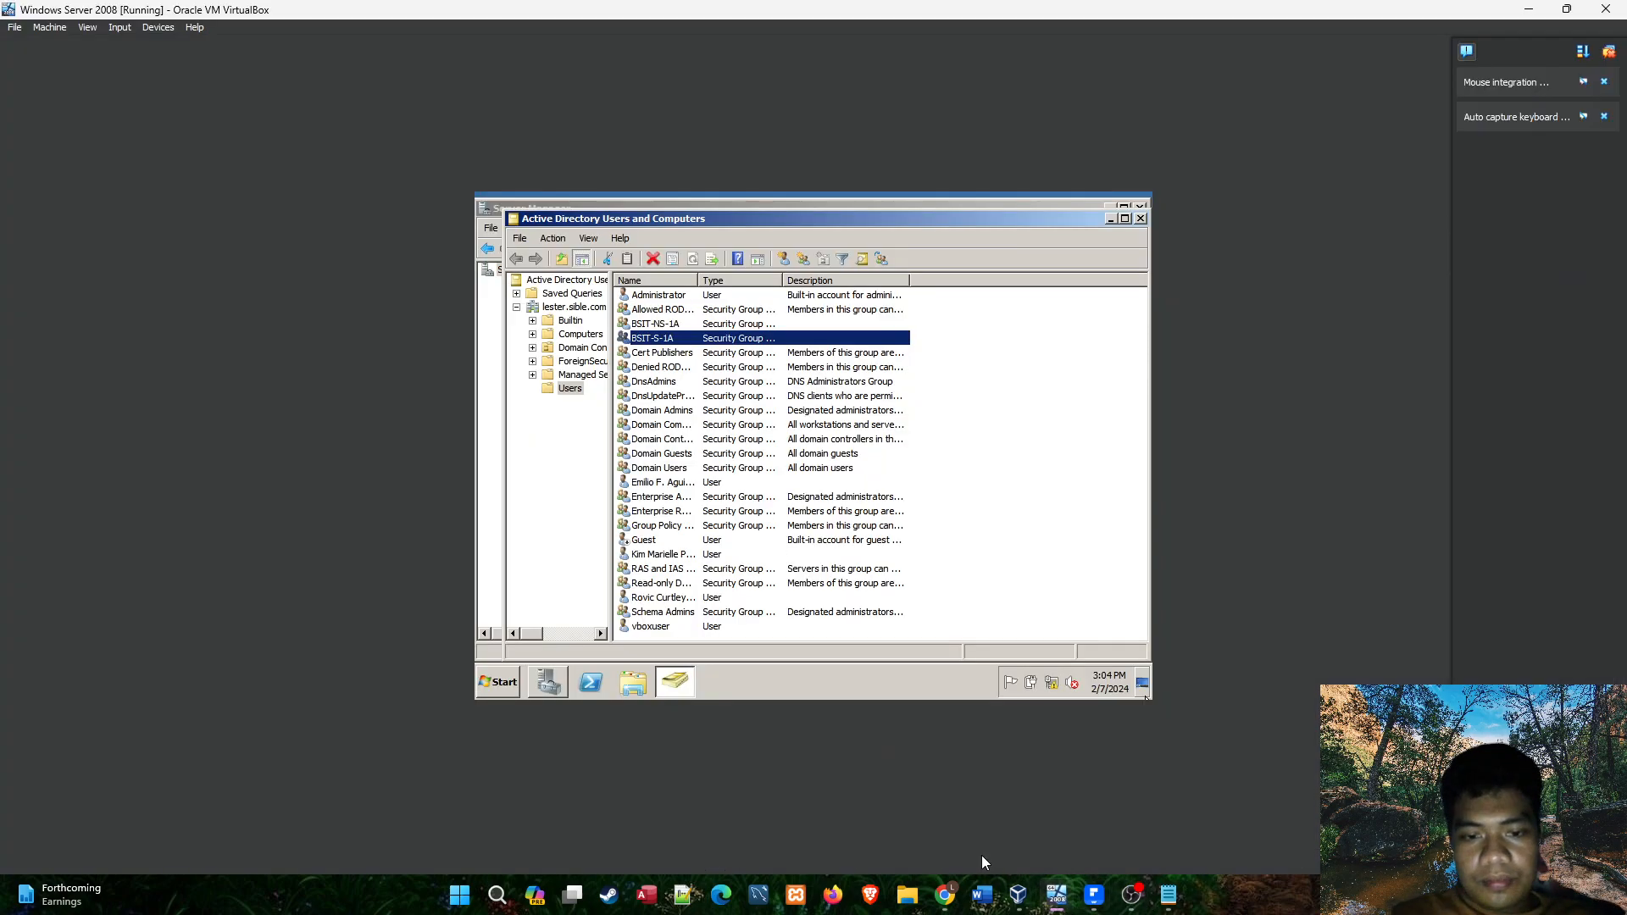
Minimize the virtual machine and roster windows, and highlight "Adding the Created Account to the group" in the notes.
{"action": "left_click", "coordinate": [1525, 11]}
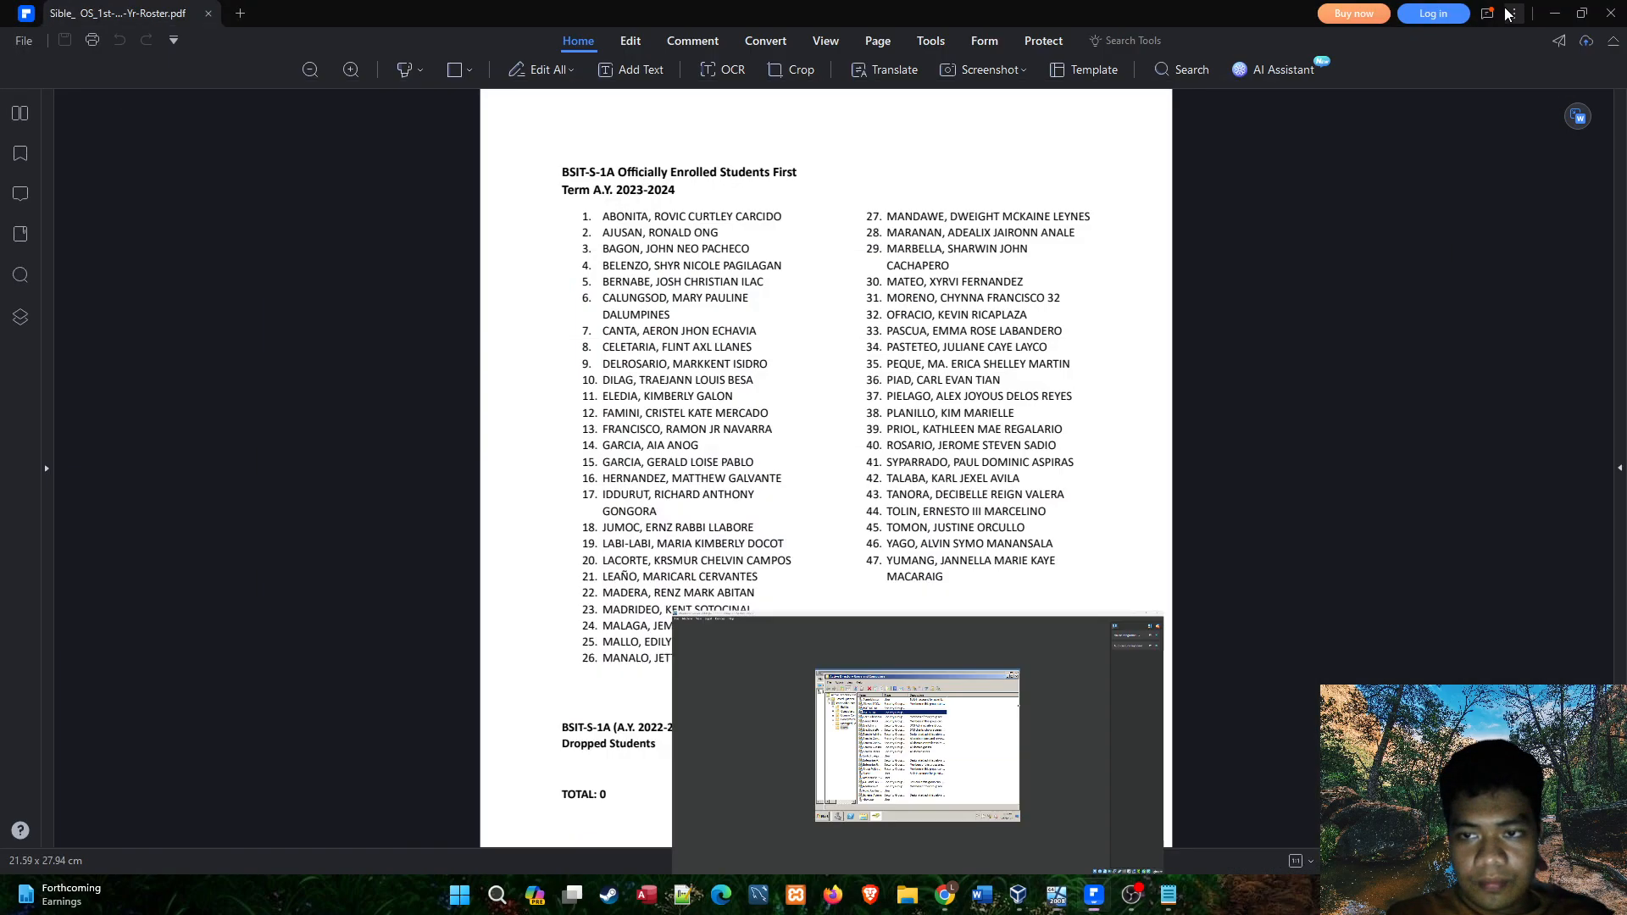
{"action": "left_click", "coordinate": [1556, 13]}
{"action": "left_click_drag", "start_coordinate": [1190, 207], "coordinate": [908, 80]}
{"action": "left_click", "coordinate": [658, 181]}
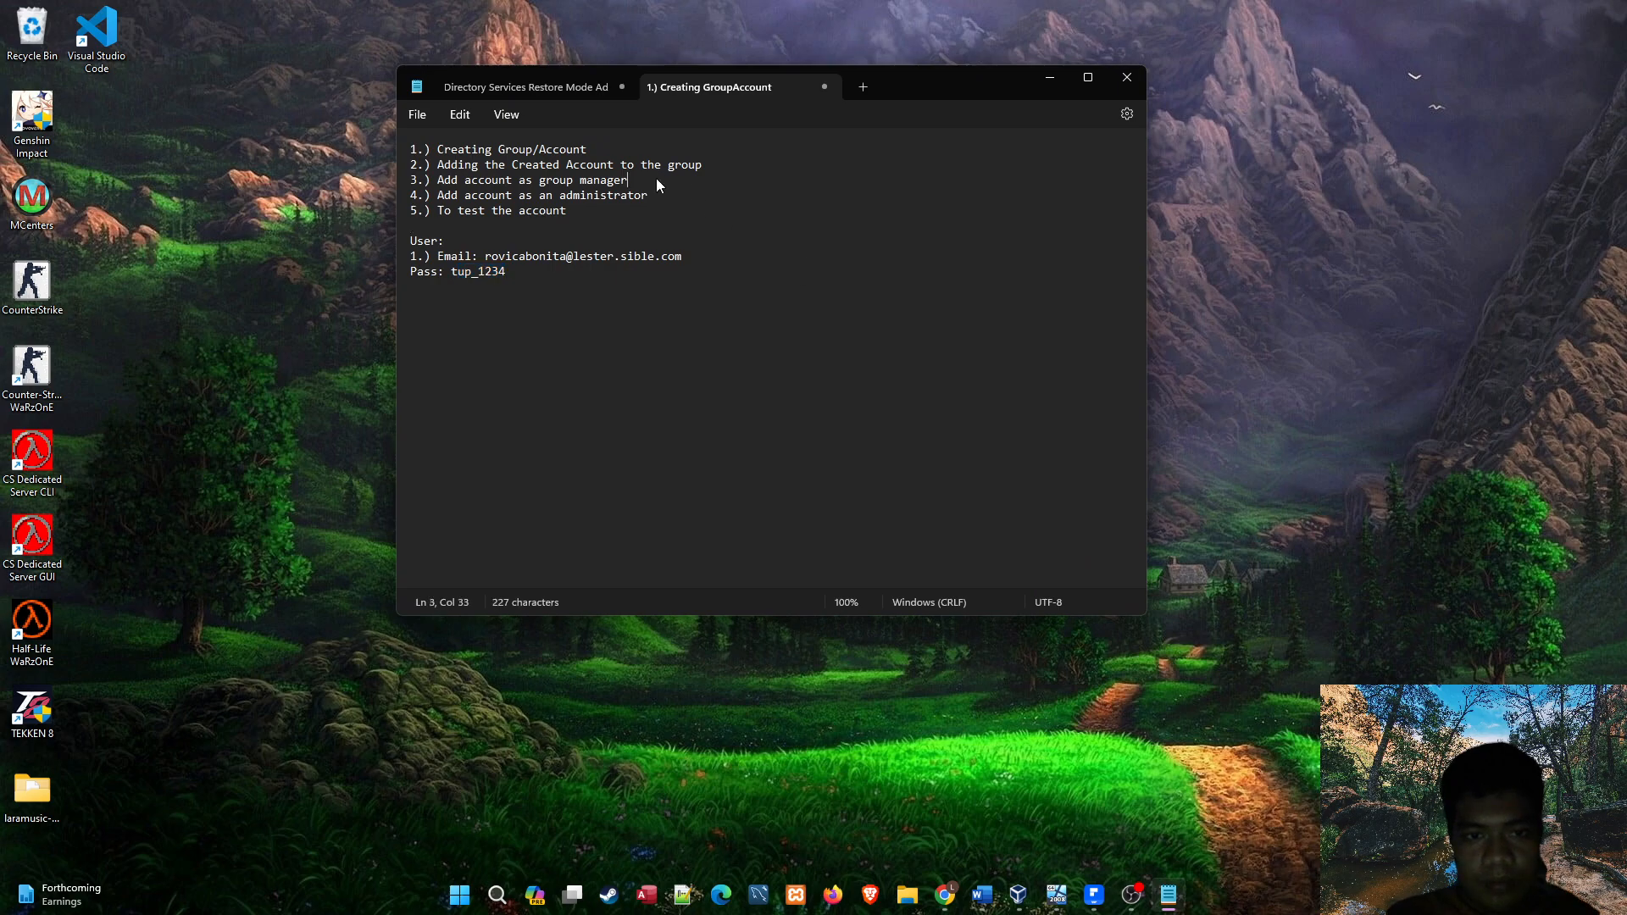
{"action": "left_click", "coordinate": [633, 324]}
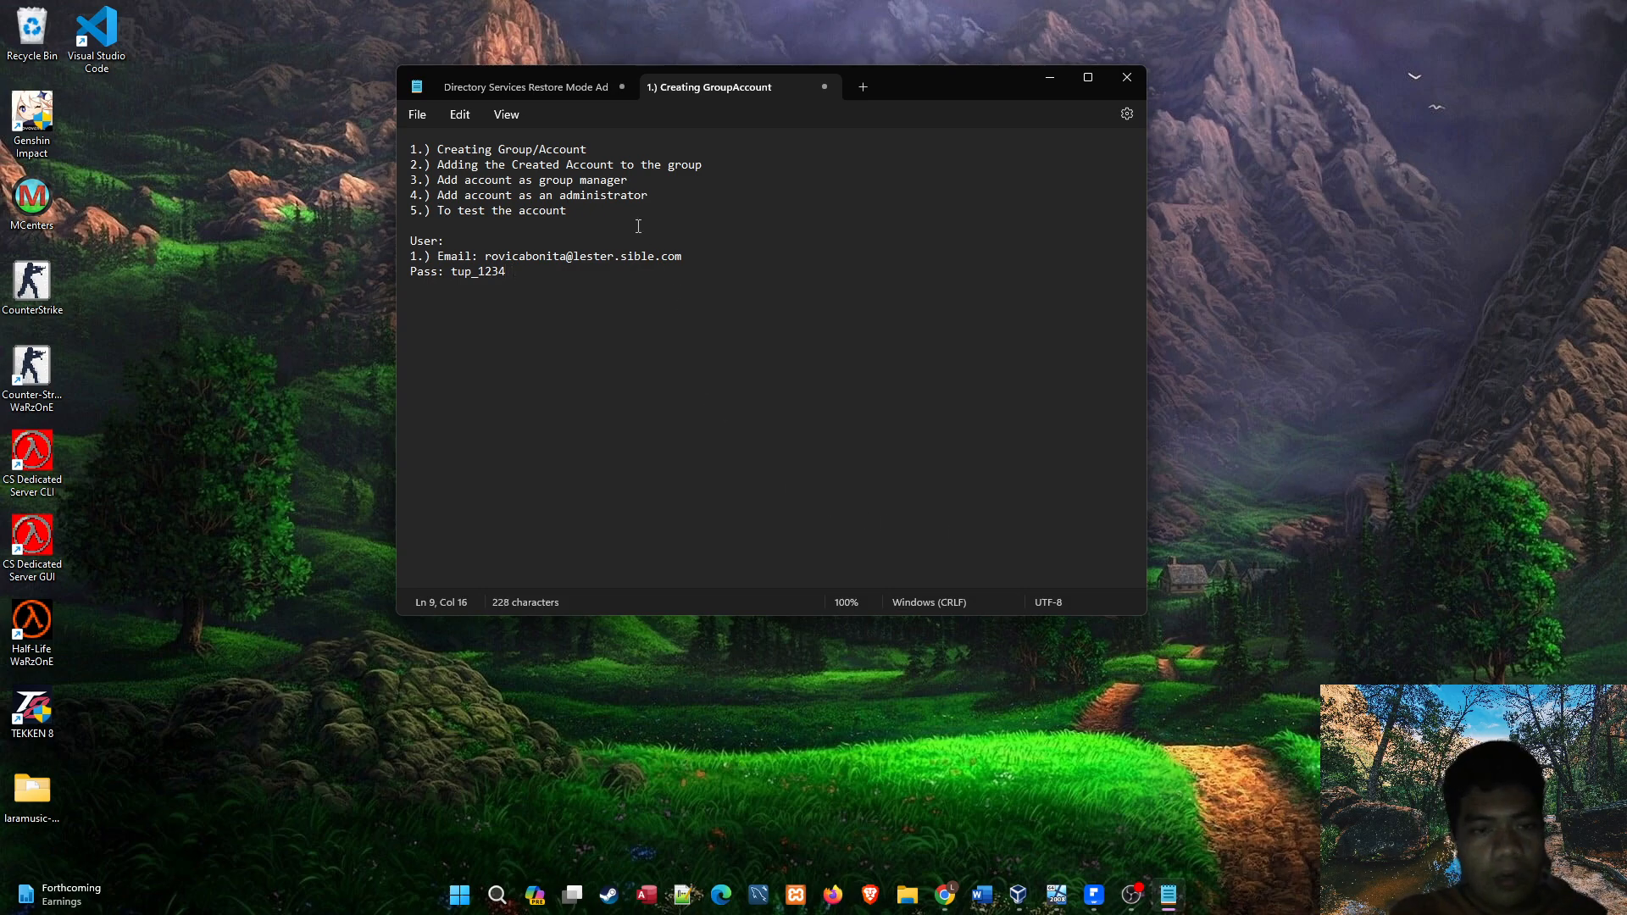
{"action": "left_click", "coordinate": [709, 166]}
{"action": "left_click_drag", "start_coordinate": [707, 166], "coordinate": [437, 167]}
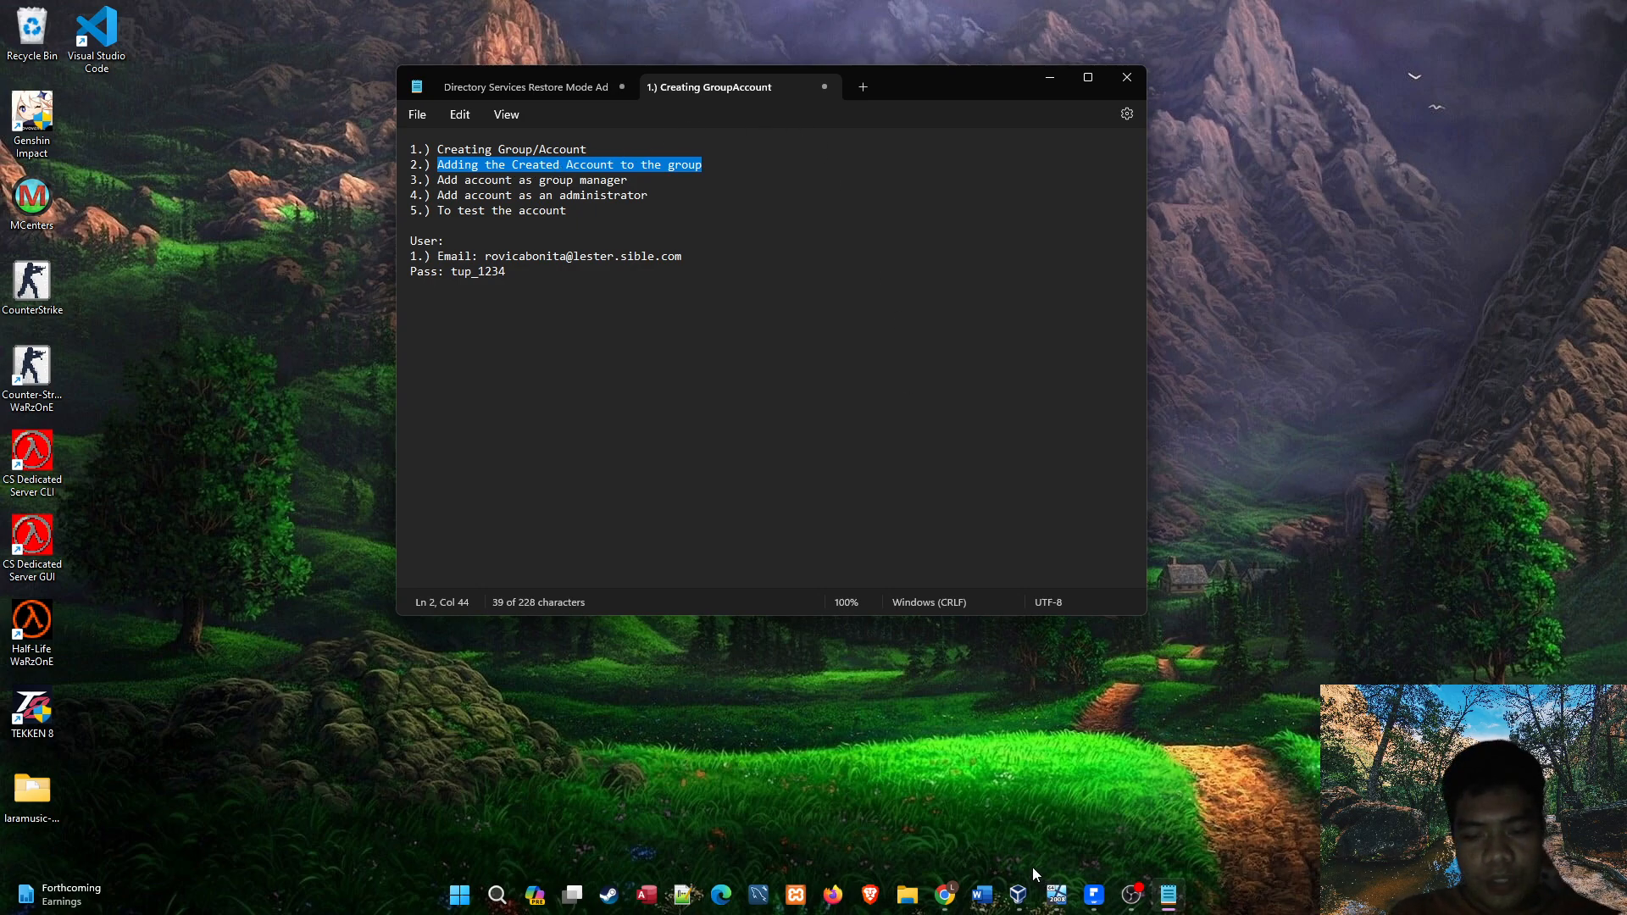
Switch to the Windows Server 2008 virtual machine and start adding a new member to the BSIT-S-1A group.
{"action": "left_click", "coordinate": [1059, 897]}
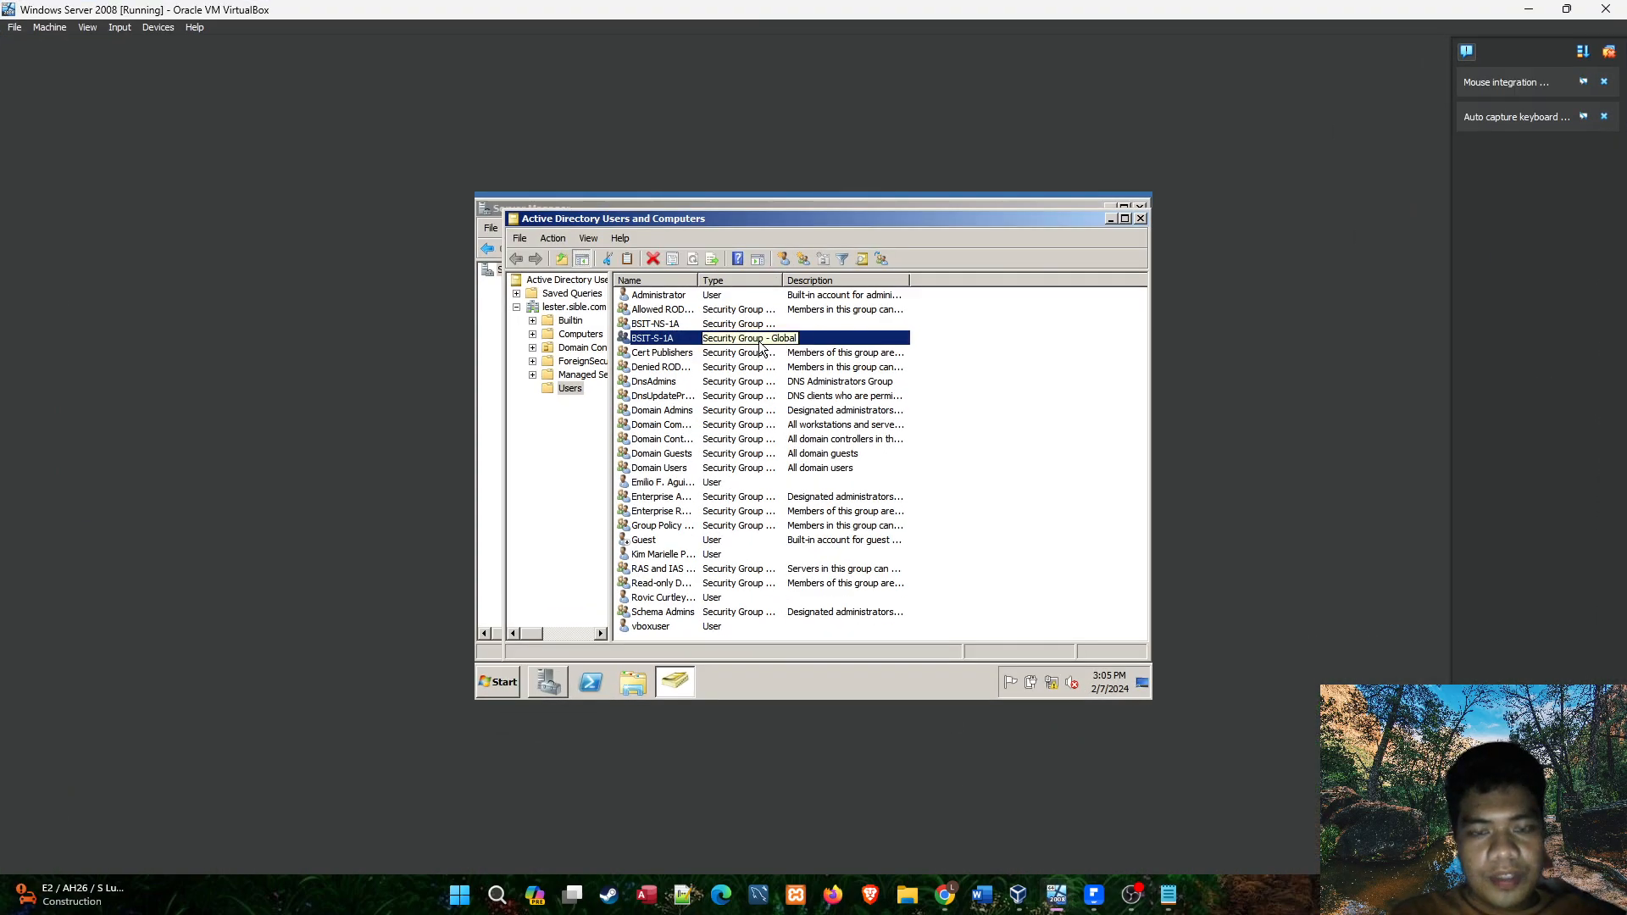
{"action": "double_click", "coordinate": [654, 342]}
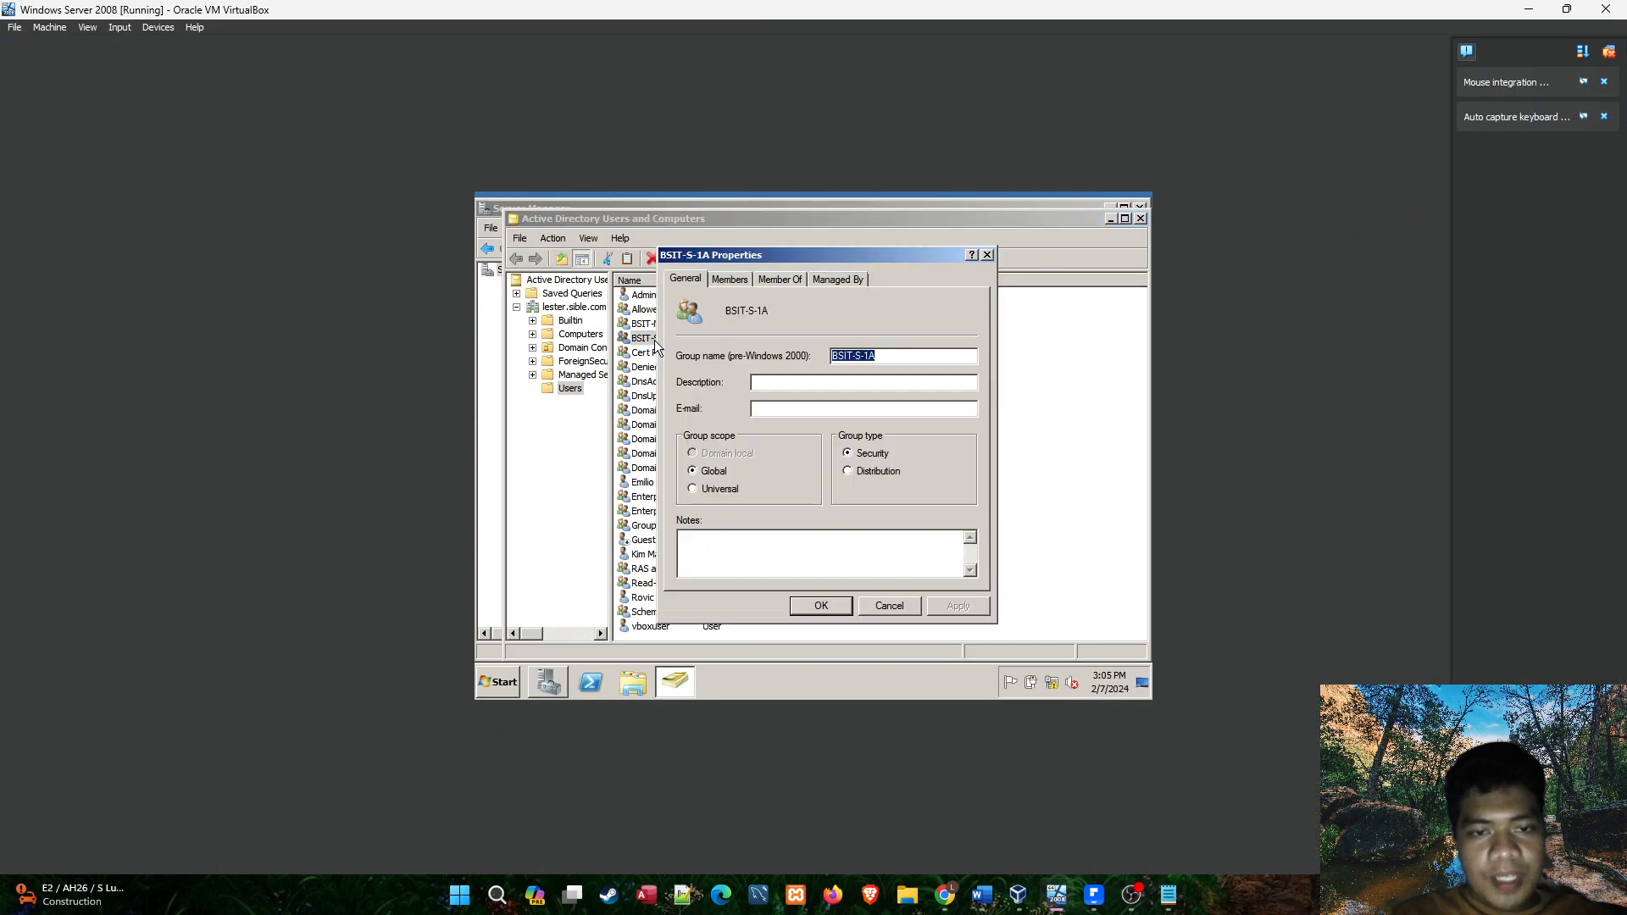
{"action": "left_click", "coordinate": [726, 278]}
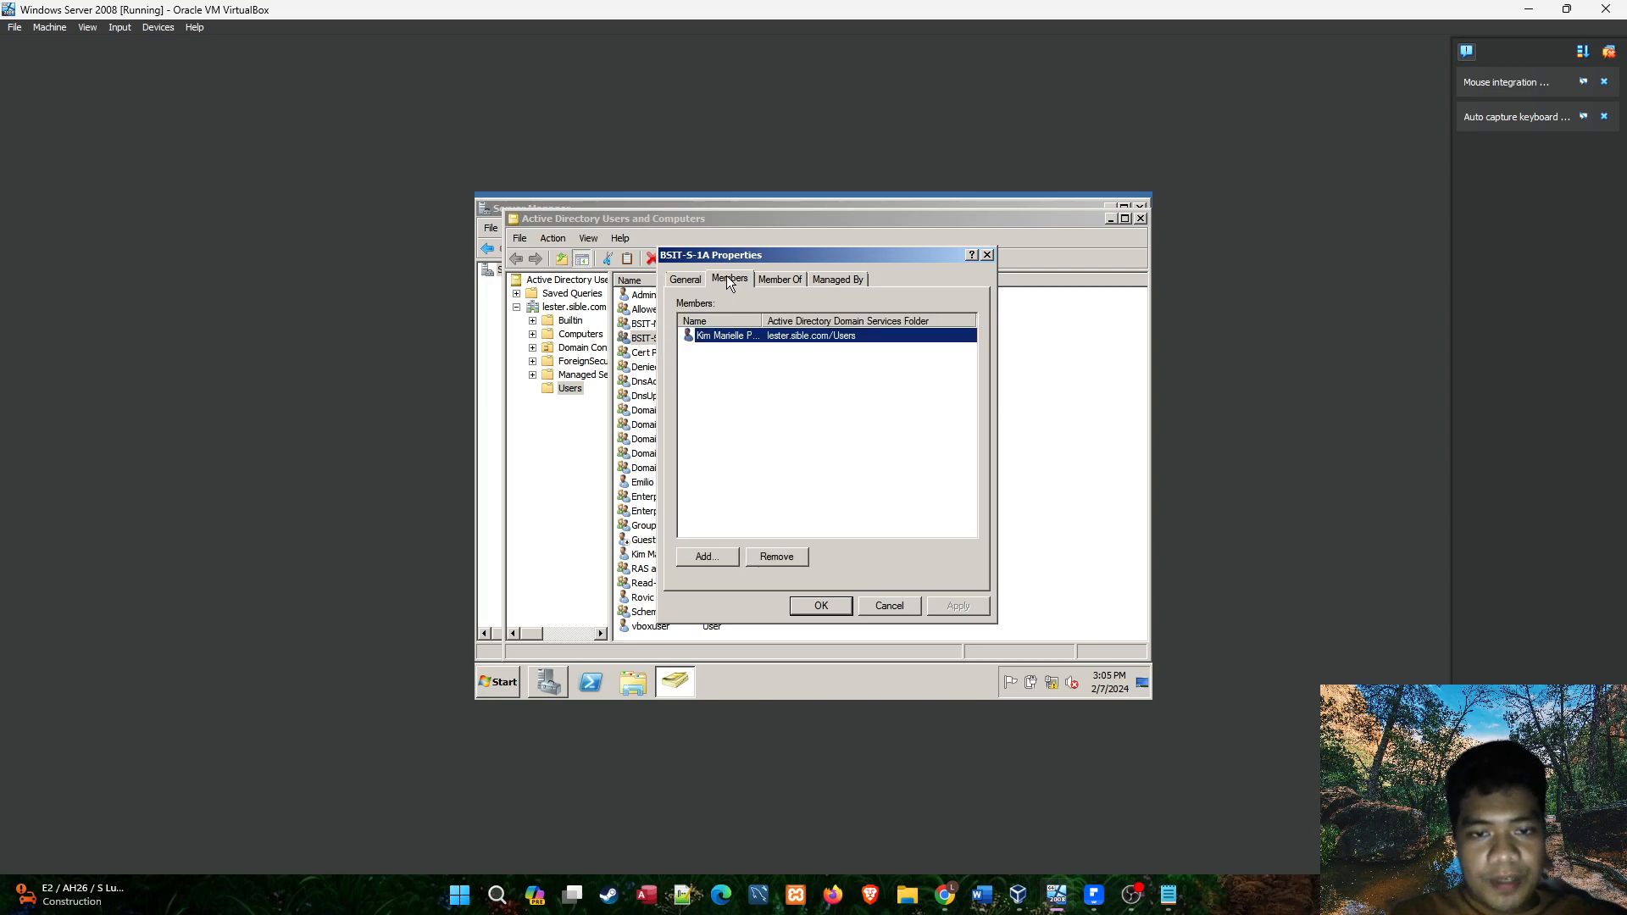
{"action": "left_click", "coordinate": [820, 353]}
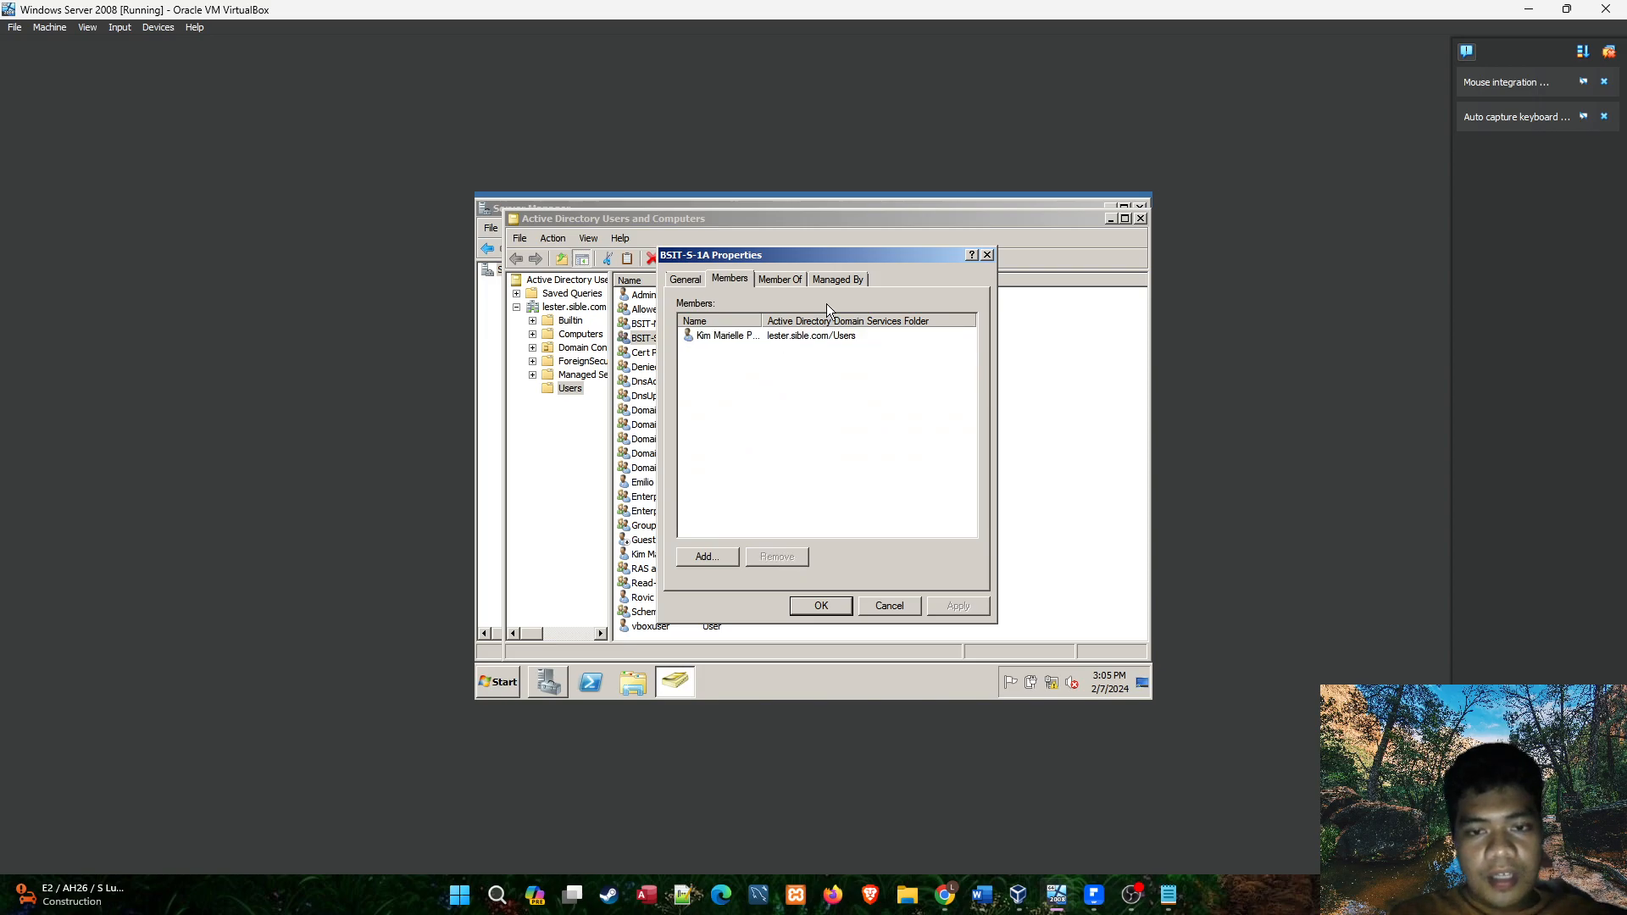
{"action": "left_click", "coordinate": [705, 557]}
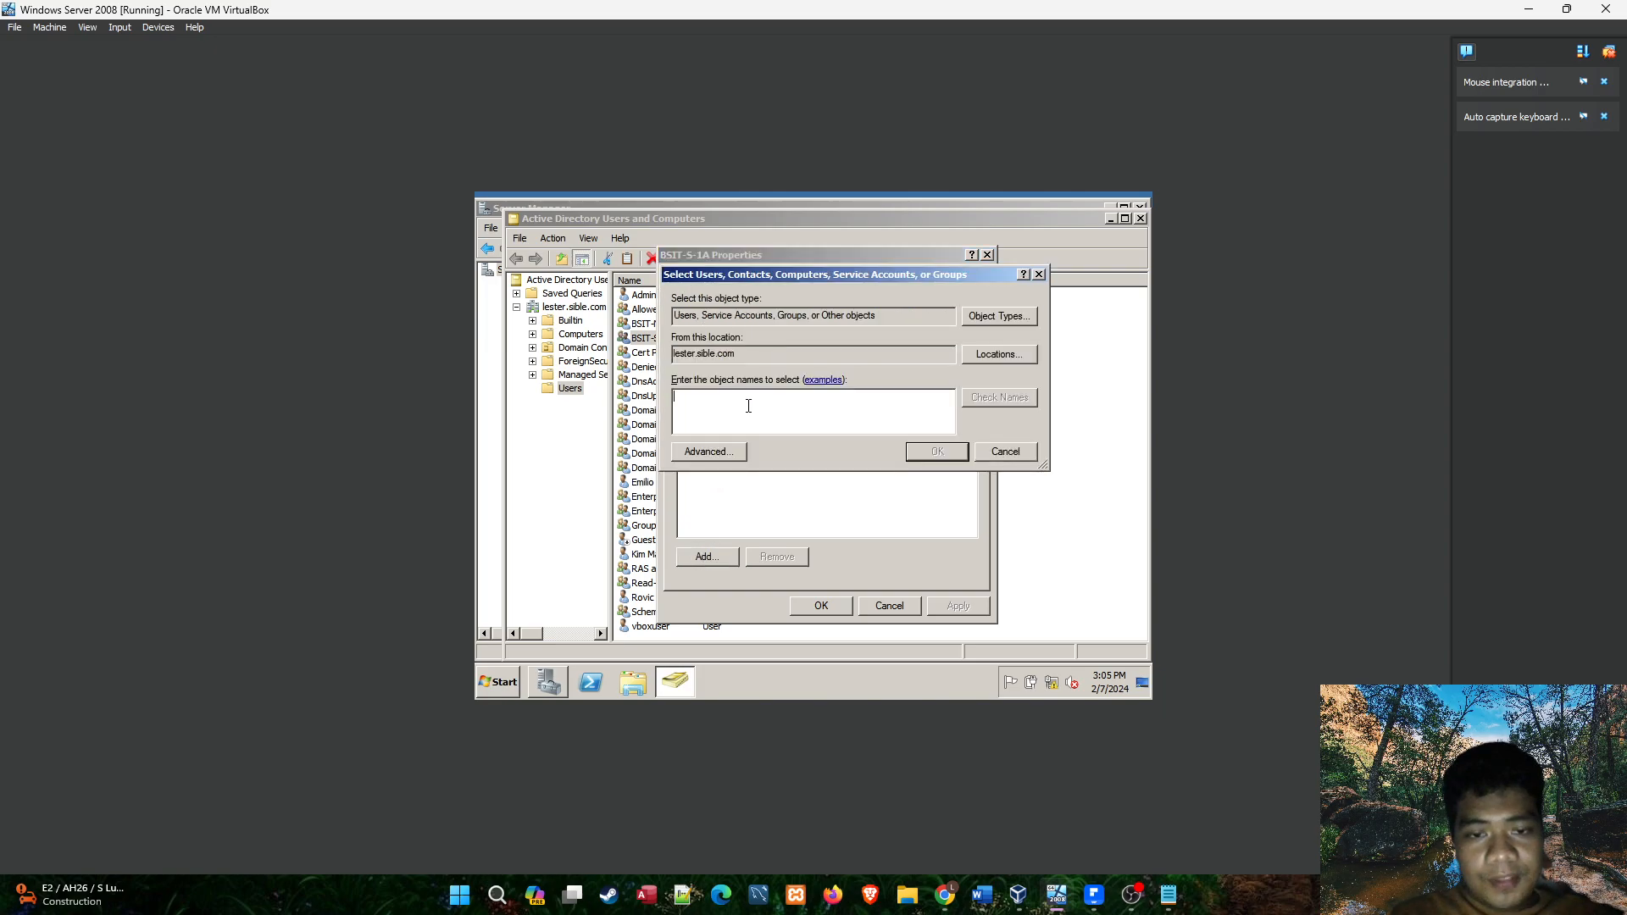
{"action": "left_click_drag", "start_coordinate": [805, 277], "coordinate": [956, 261]}
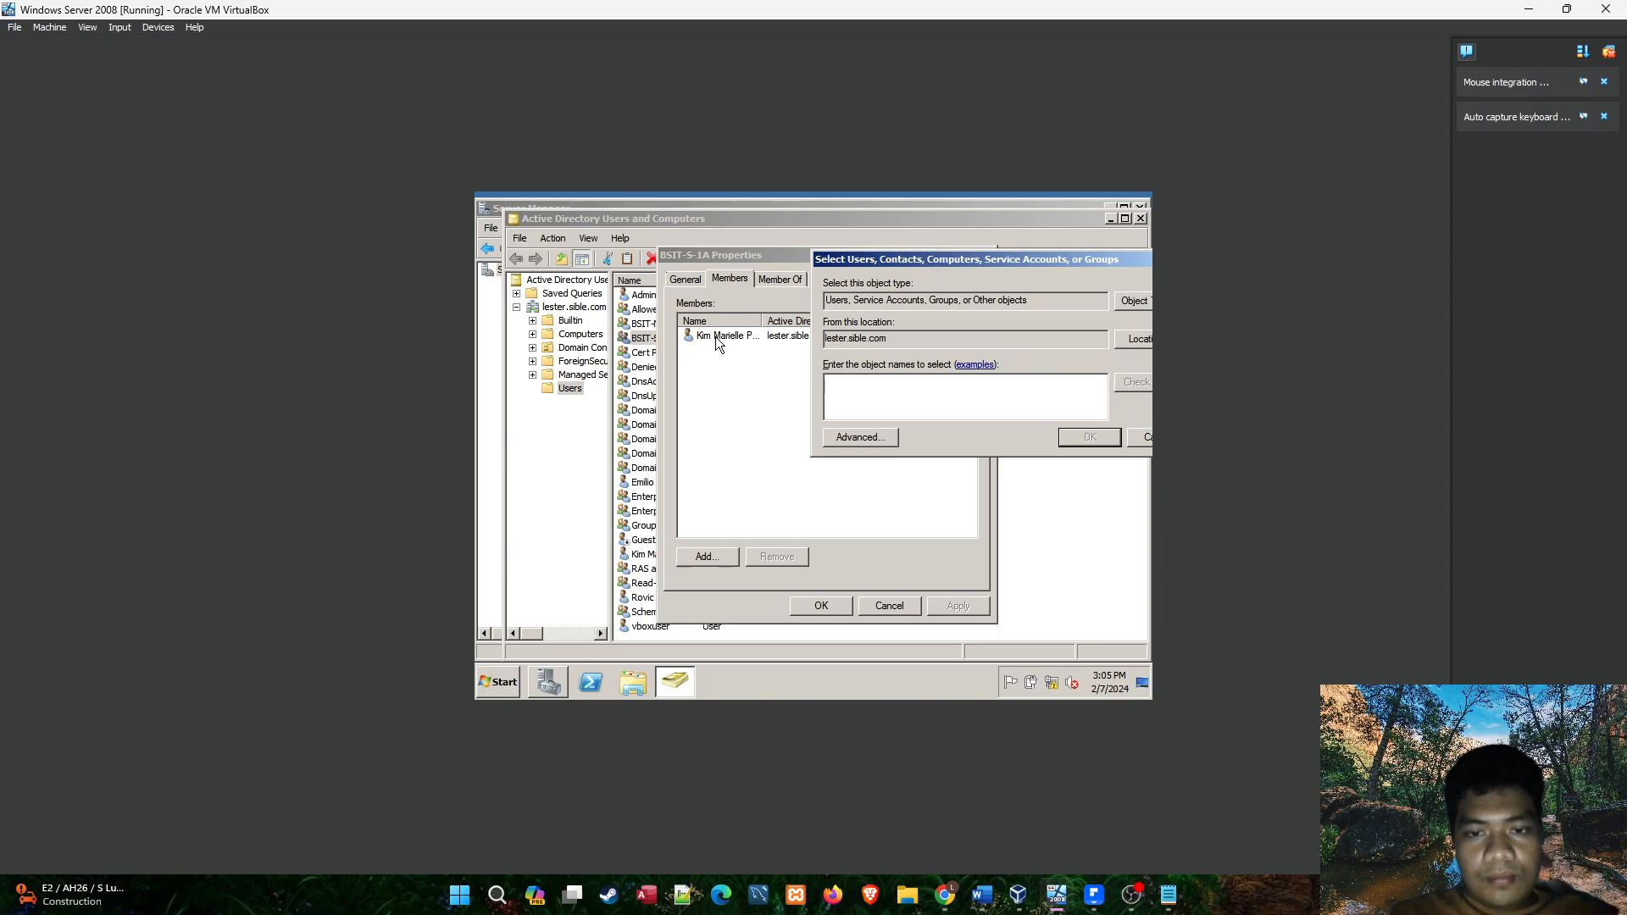
{"action": "left_click", "coordinate": [955, 365]}
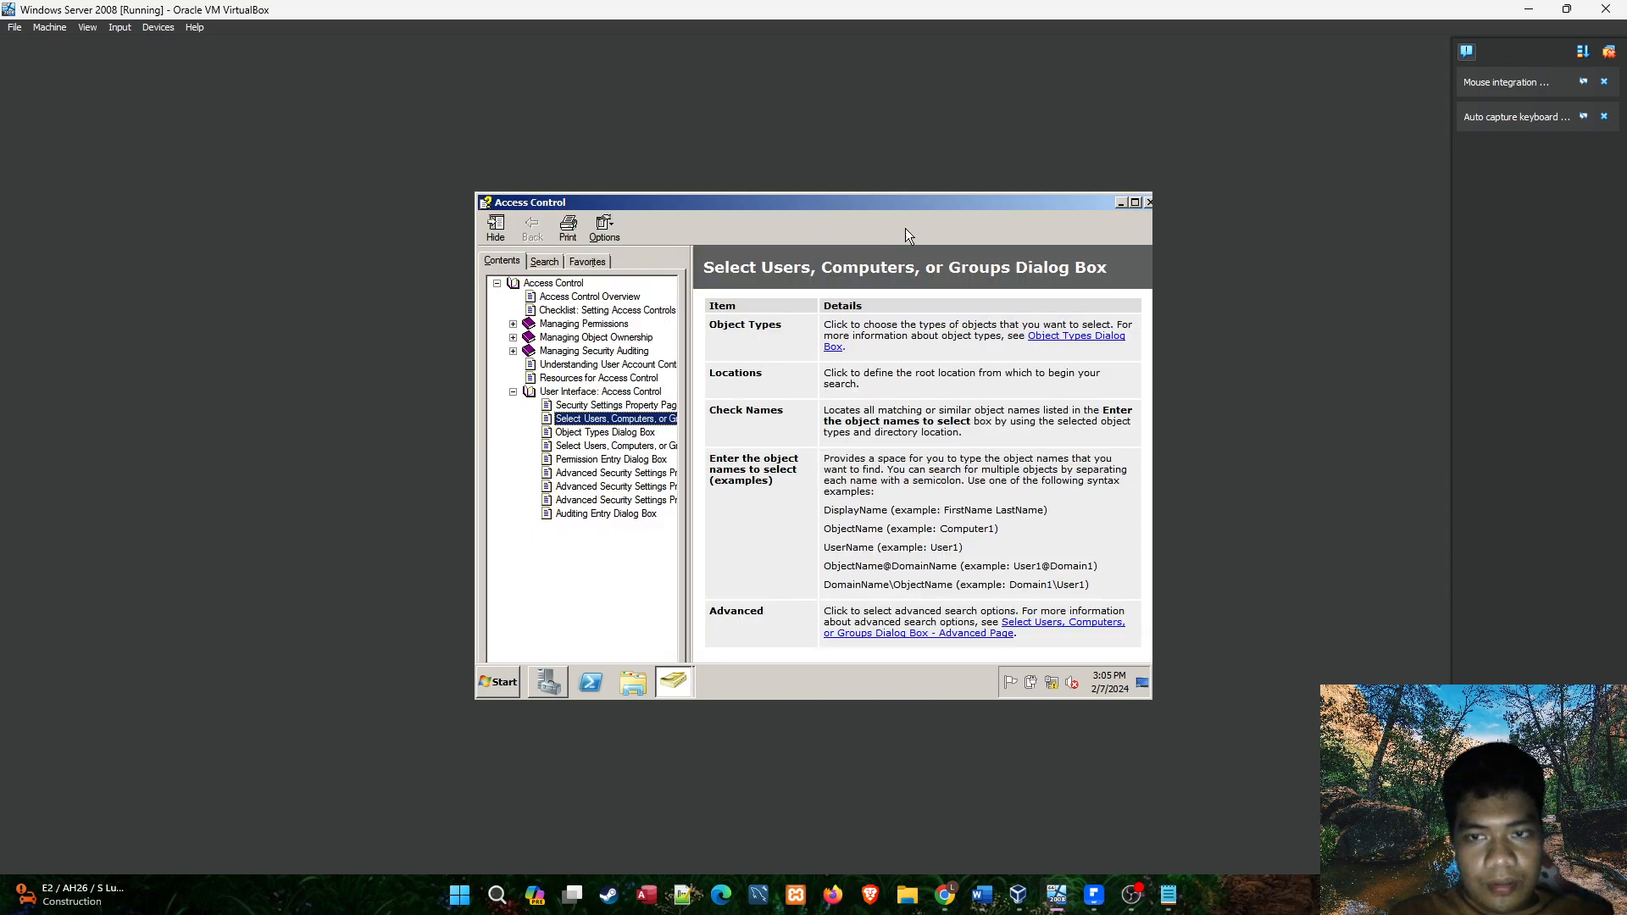
{"action": "left_click", "coordinate": [1149, 203]}
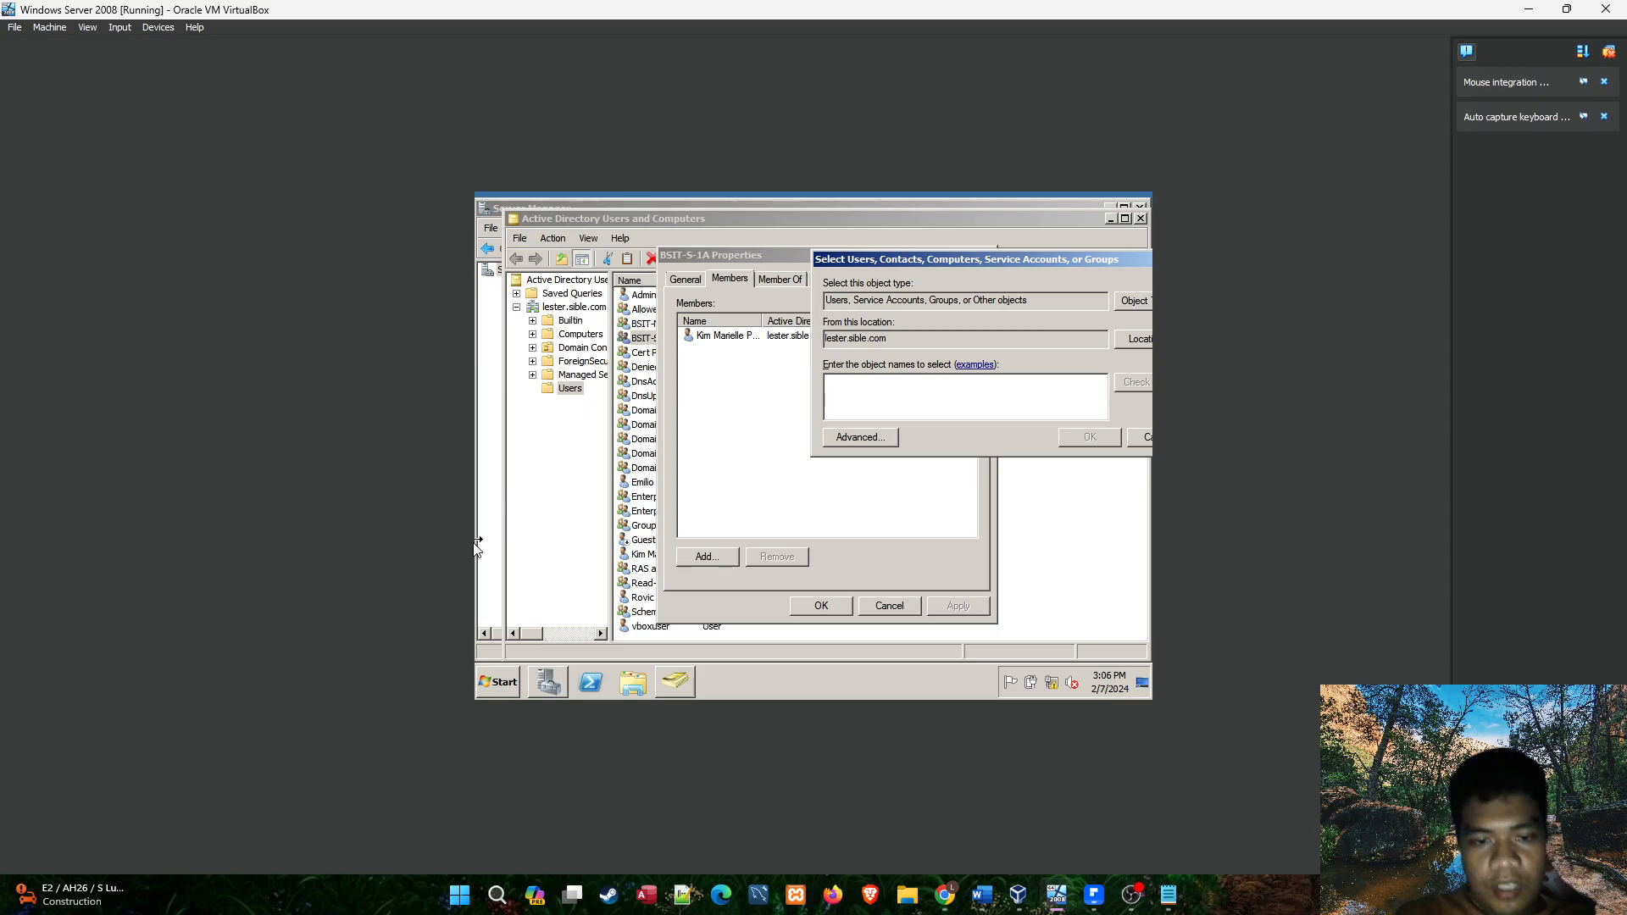
Look up the student's logon name in the notes and return to the member selection for BSIT-S-1A.
{"action": "left_click", "coordinate": [1168, 895]}
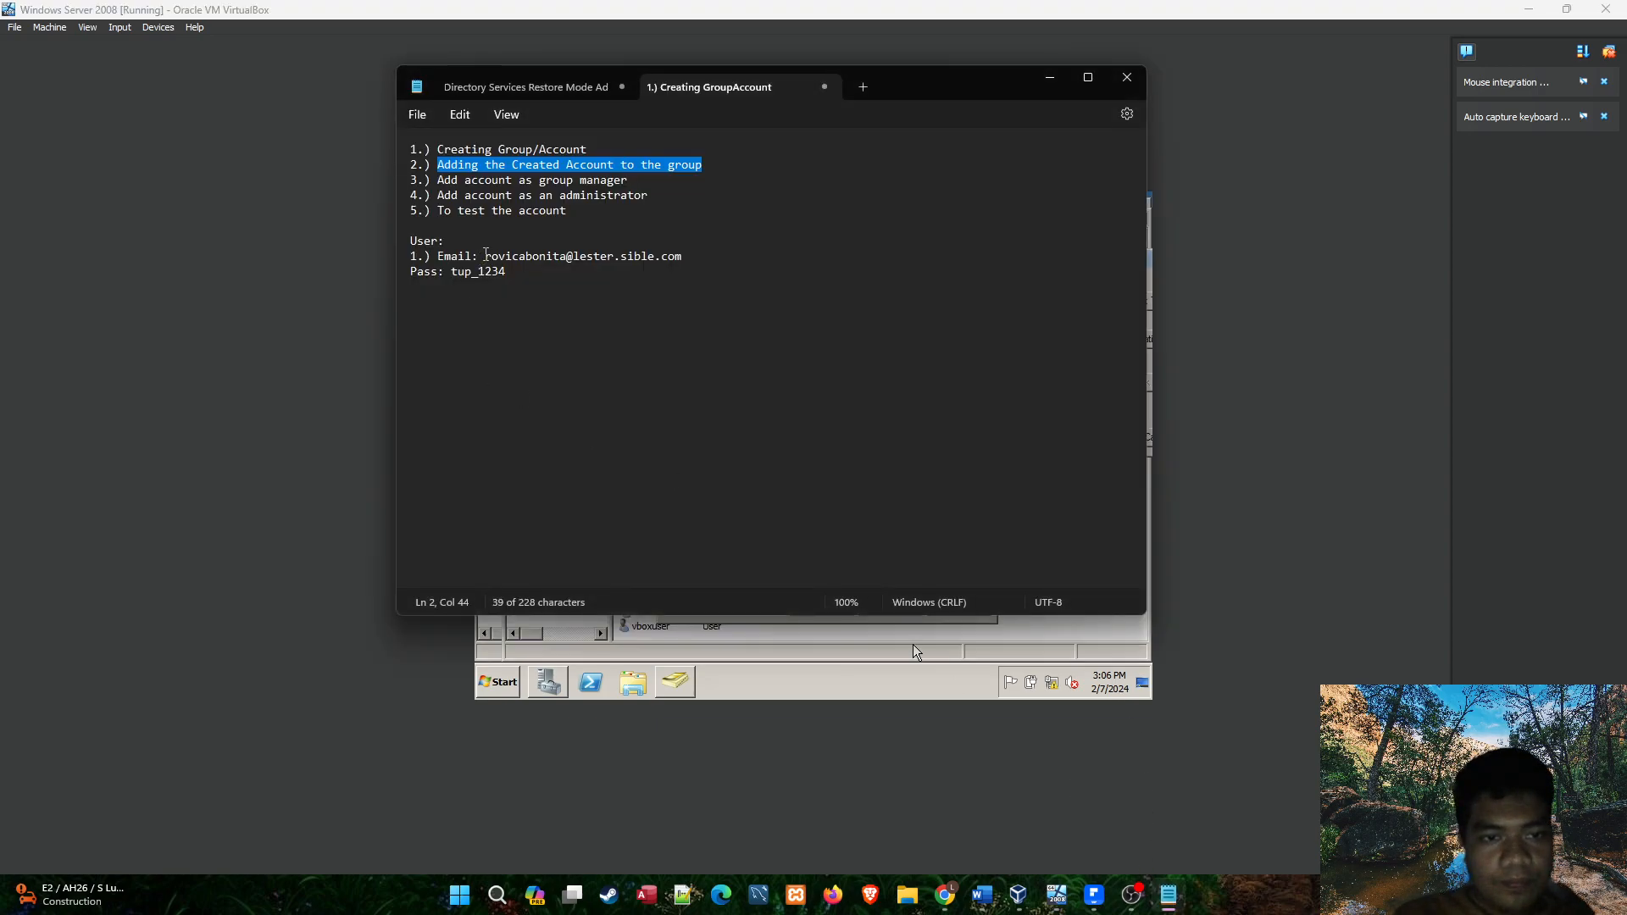
{"action": "left_click_drag", "start_coordinate": [486, 255], "coordinate": [568, 254]}
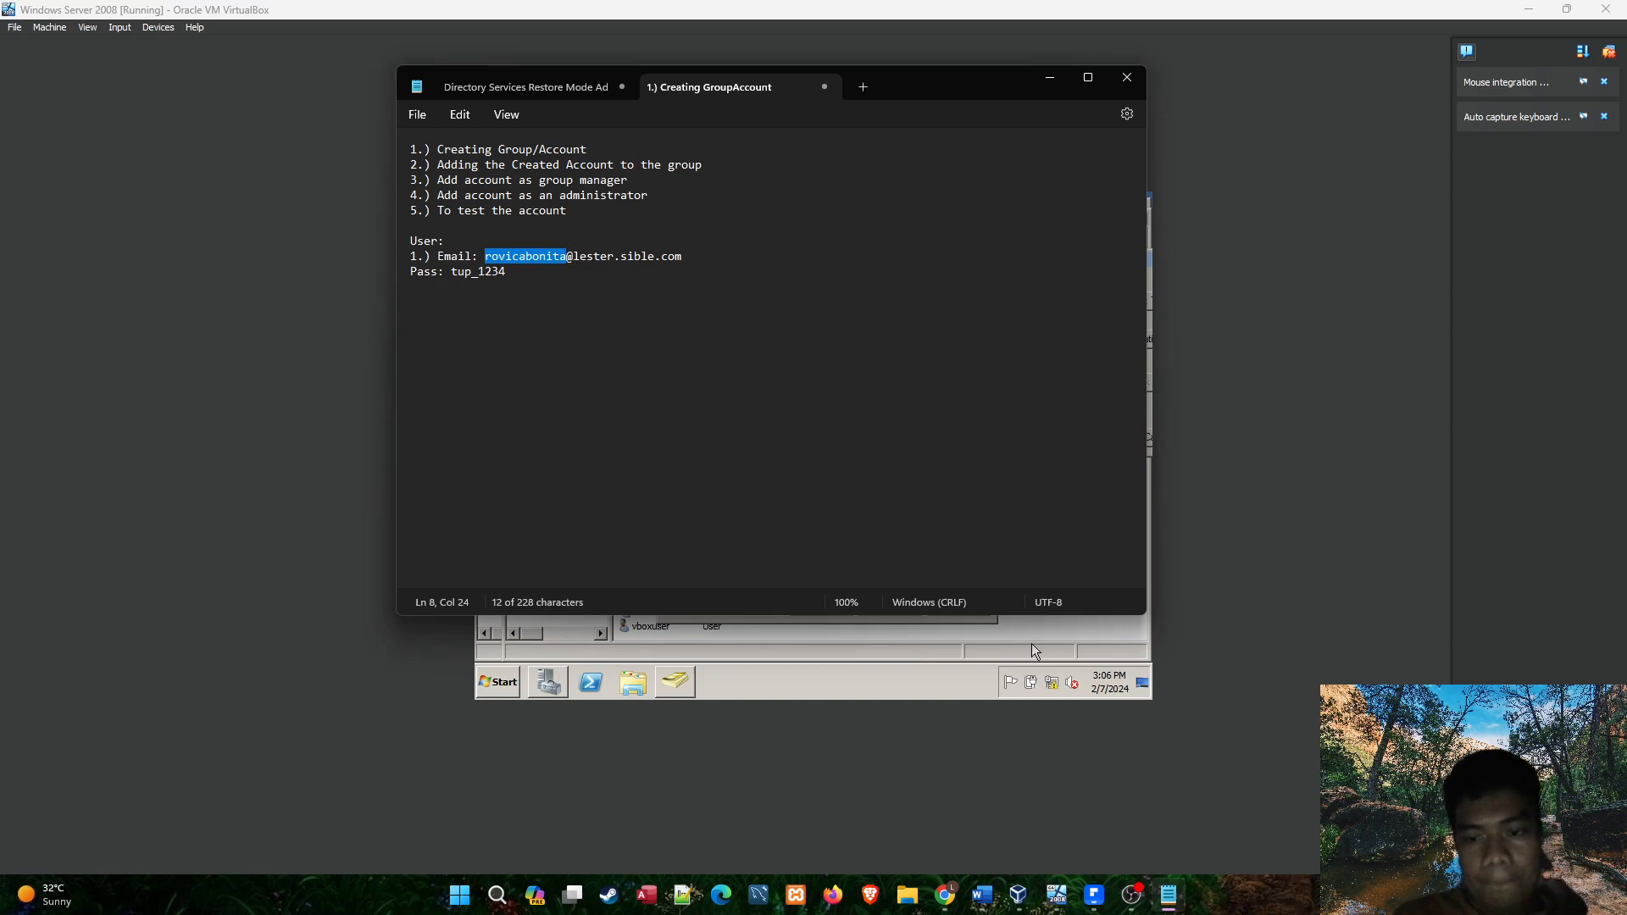
{"action": "left_click", "coordinate": [785, 639]}
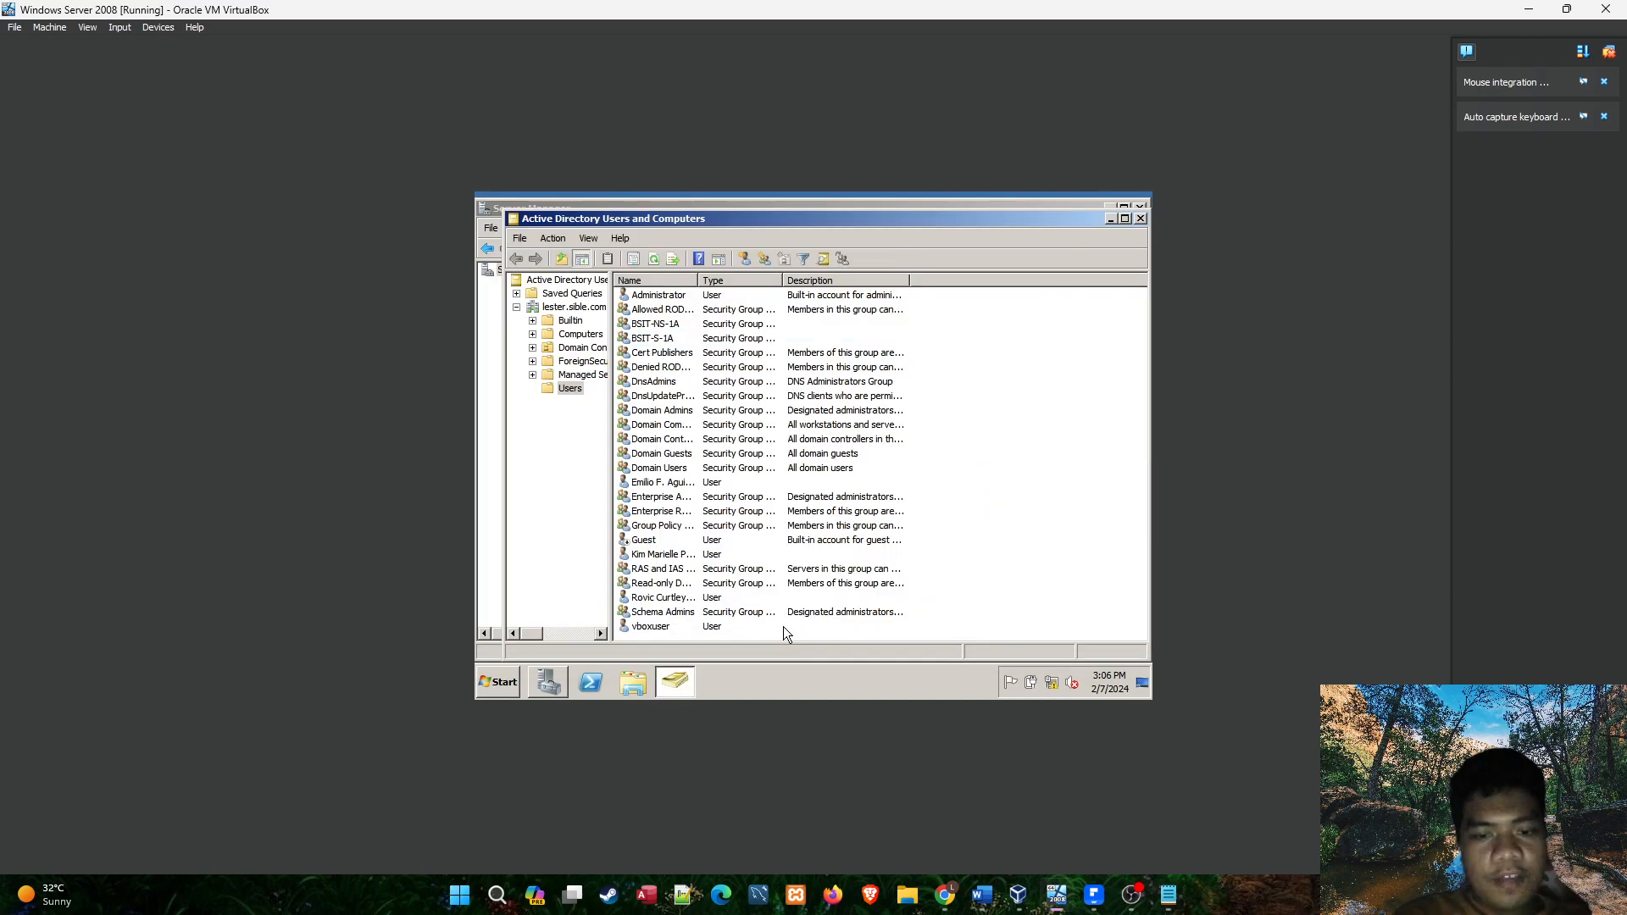
{"action": "left_click", "coordinate": [665, 338]}
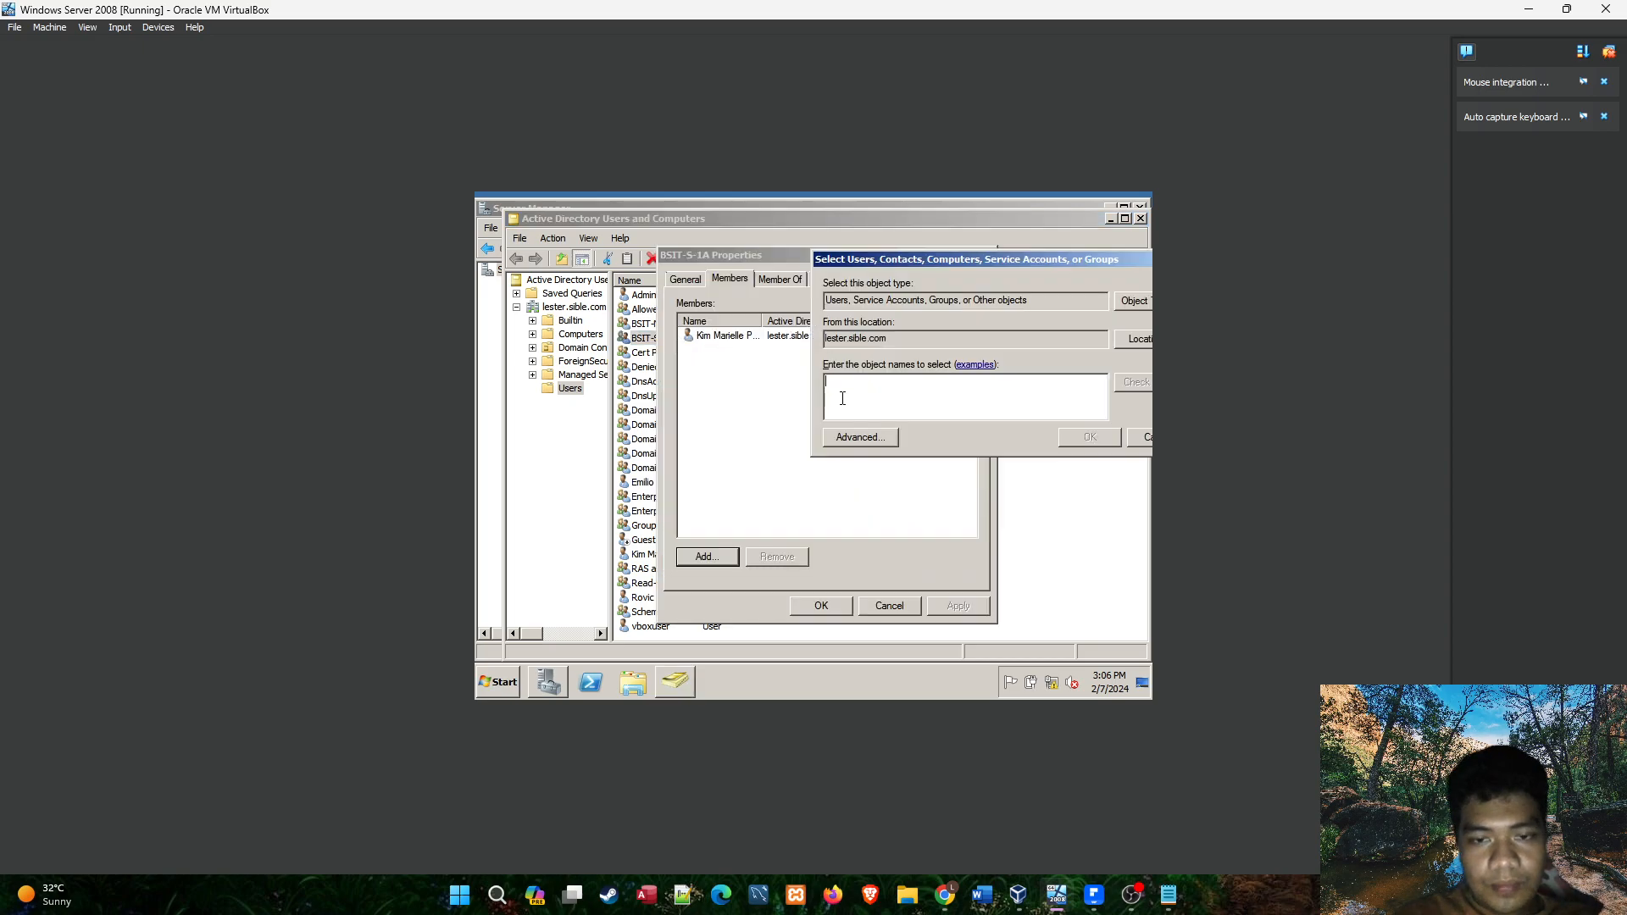
Try to resolve the student's logon name as a new member of the BSIT-S-1A group.
{"action": "type", "text": "ROVIC"}
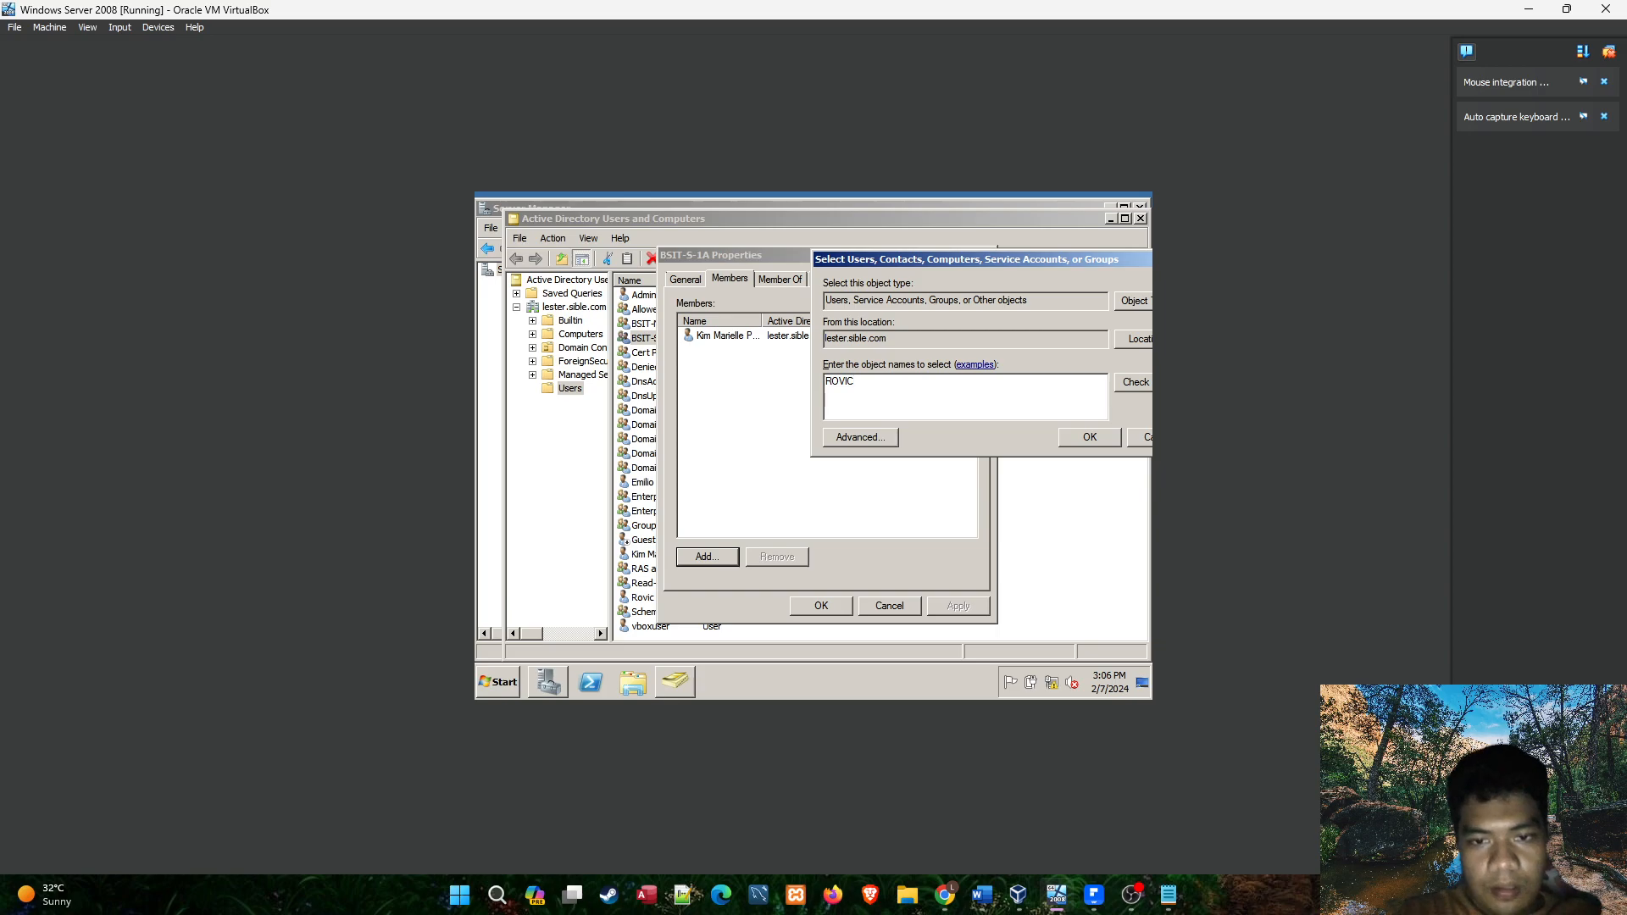
{"action": "key", "text": "BackSpace"}
{"action": "key", "text": "BackSpace"}
{"action": "key", "text": "BackSpace"}
{"action": "key", "text": "BackSpace"}
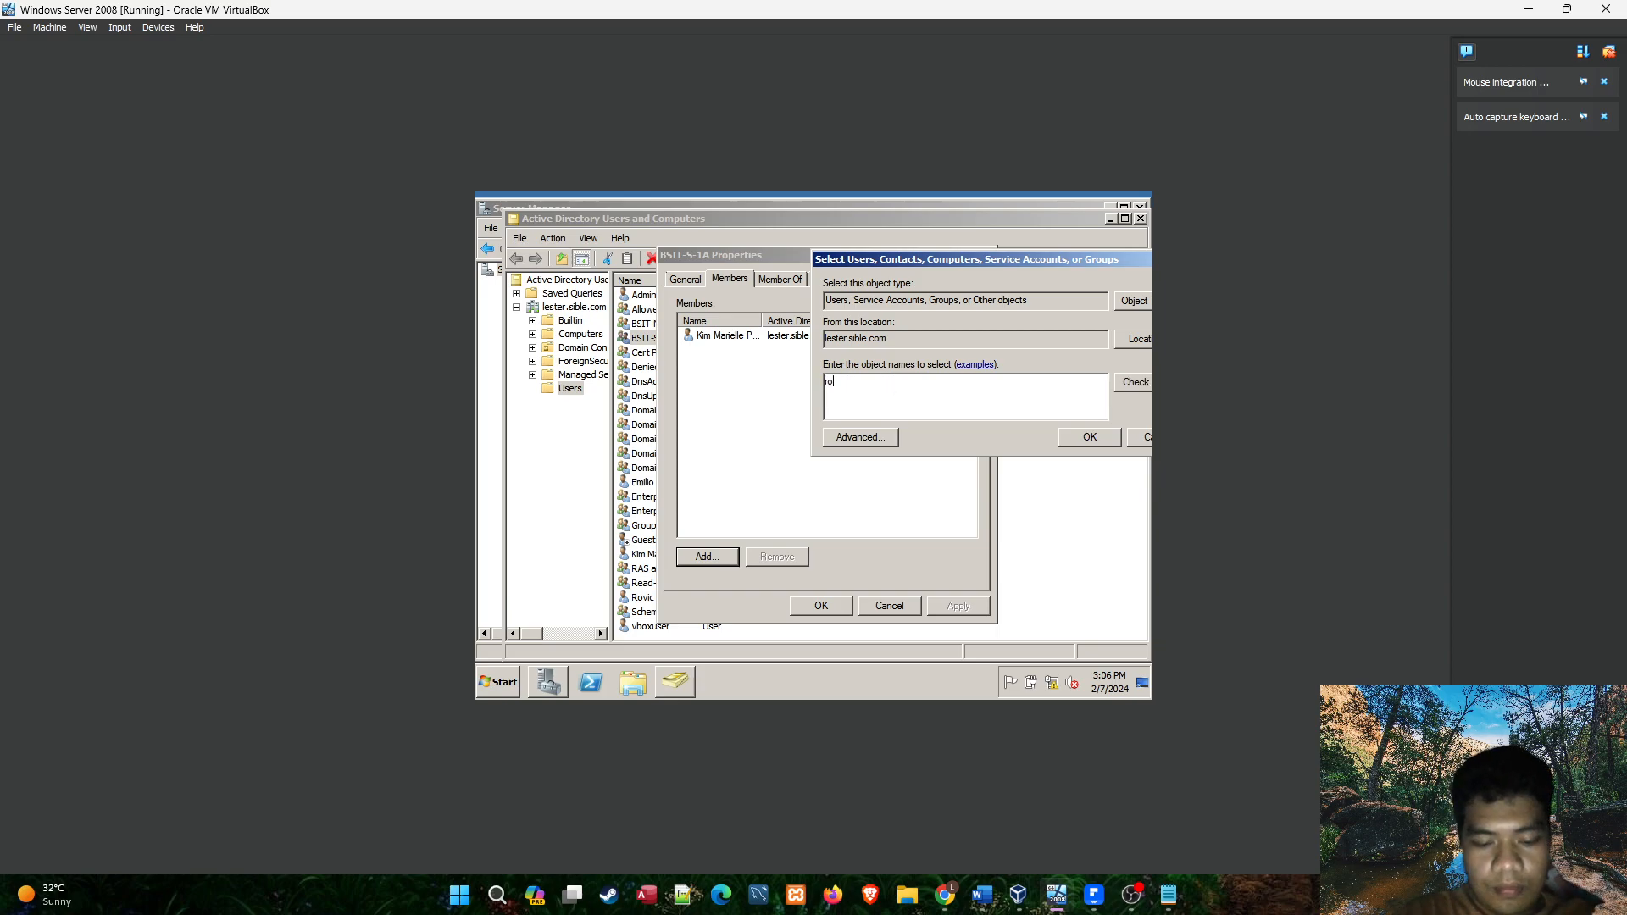
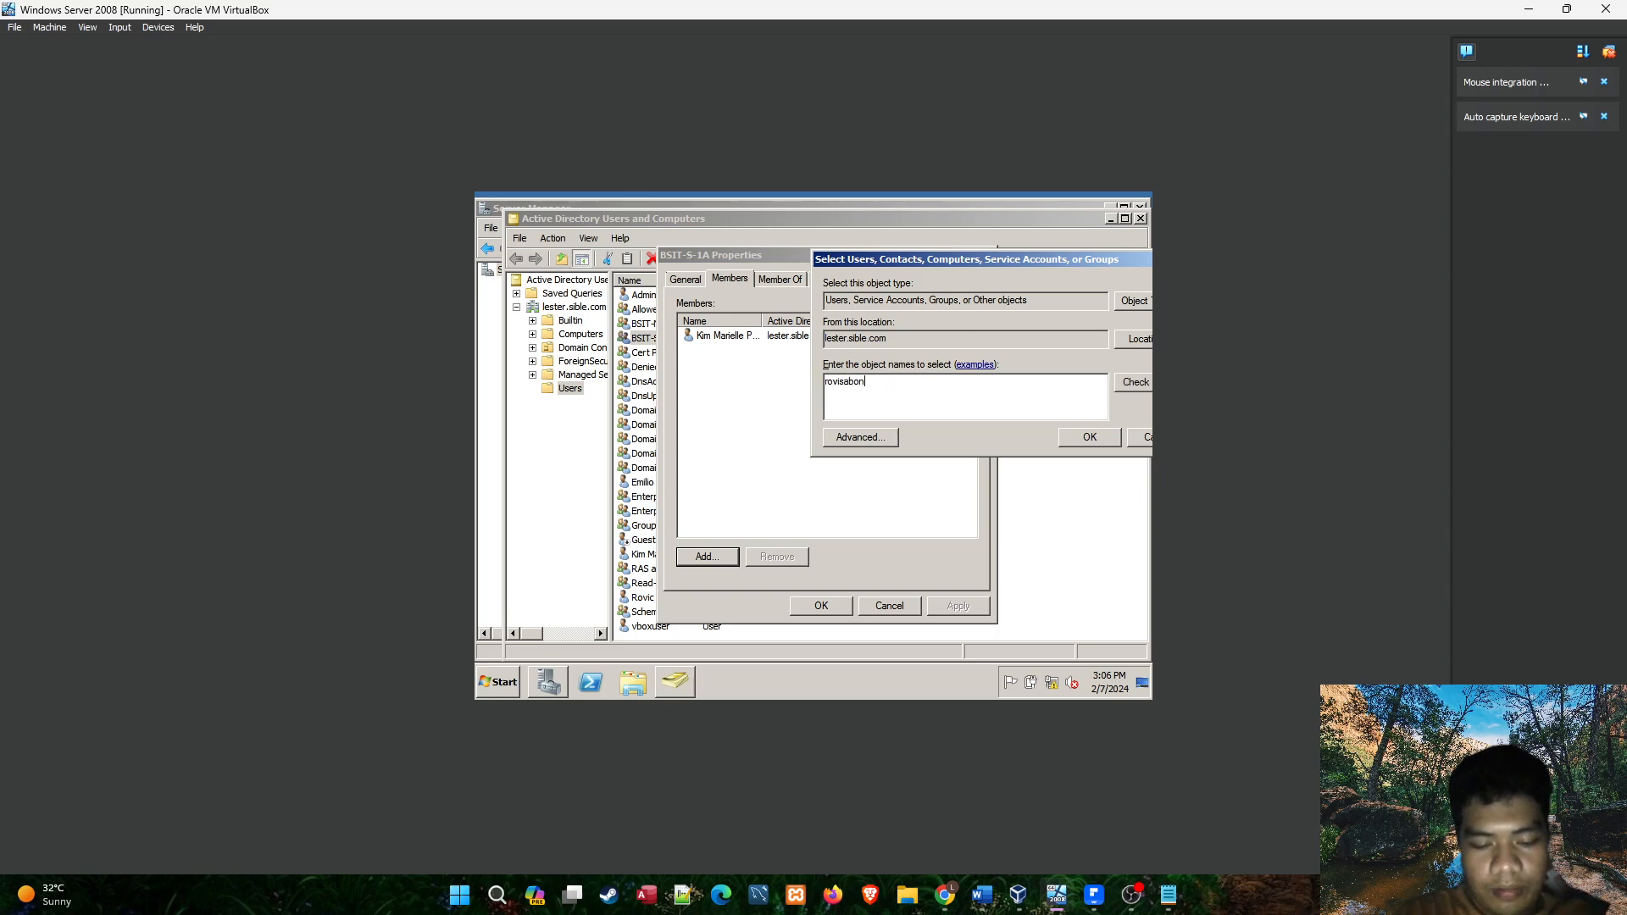
{"action": "left_click_drag", "start_coordinate": [1026, 265], "coordinate": [882, 236]}
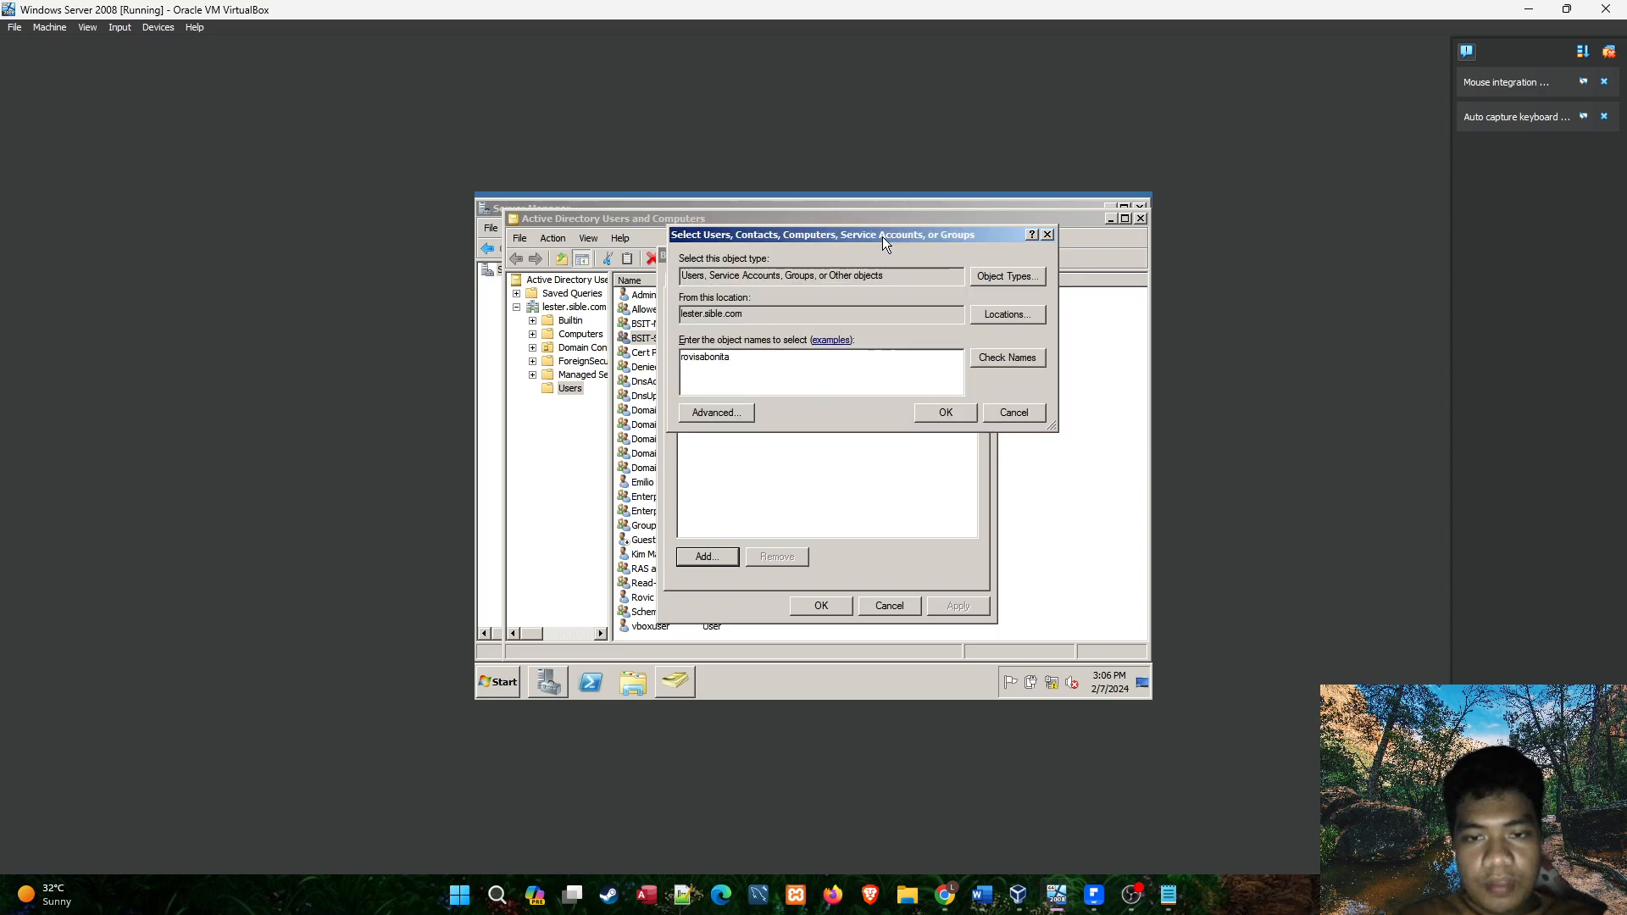
{"action": "left_click", "coordinate": [1014, 360]}
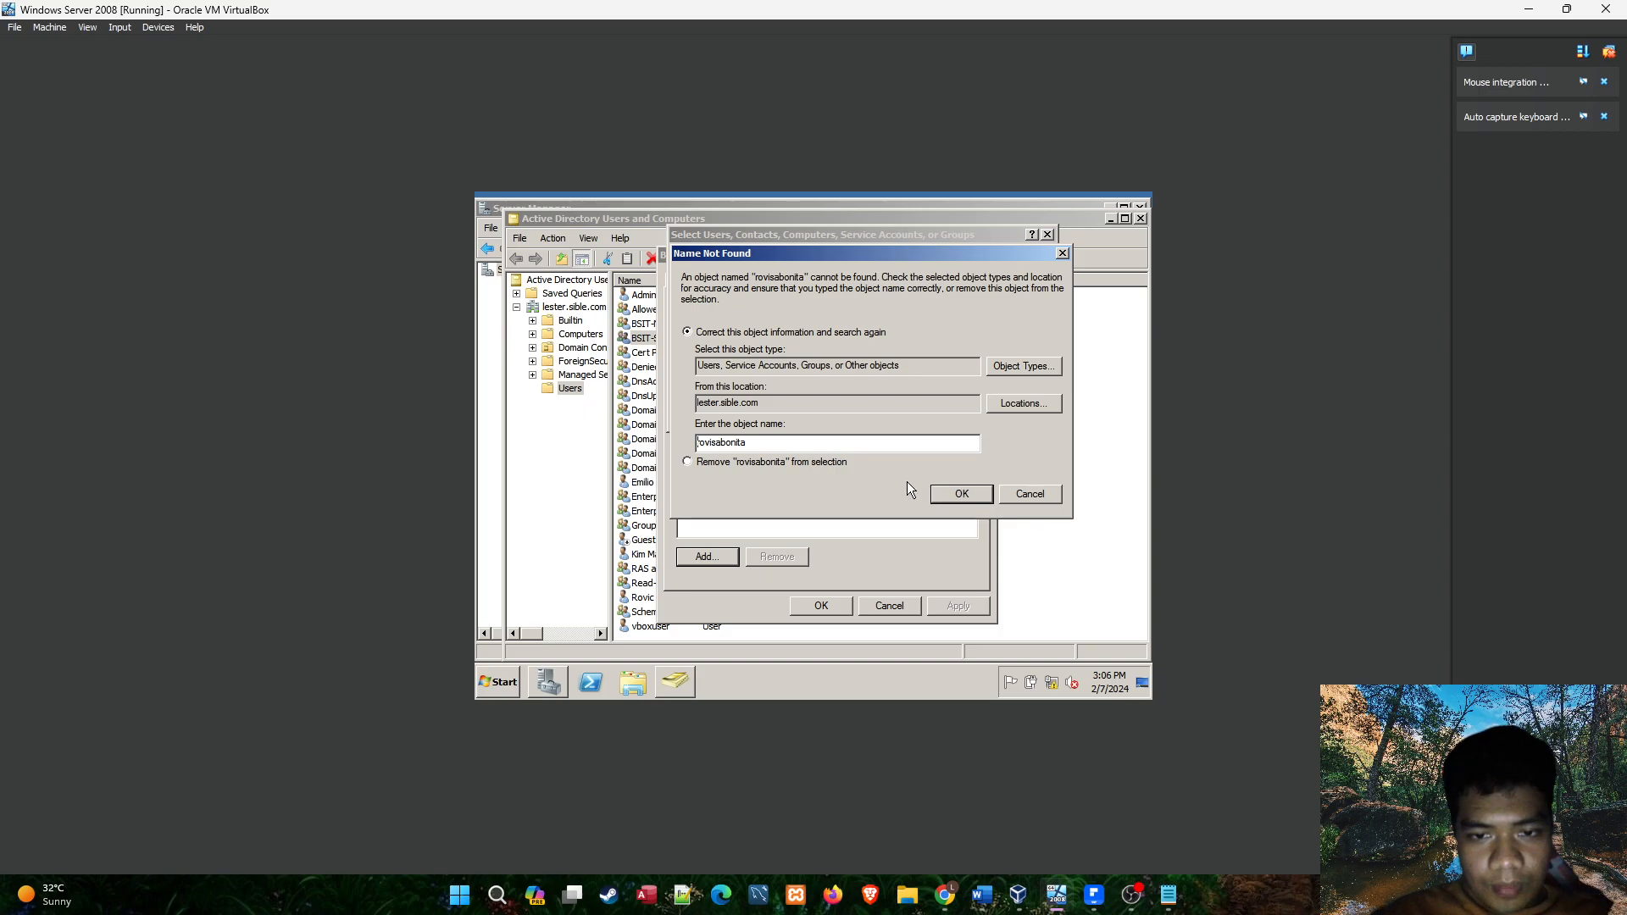
{"action": "left_click", "coordinate": [1030, 493]}
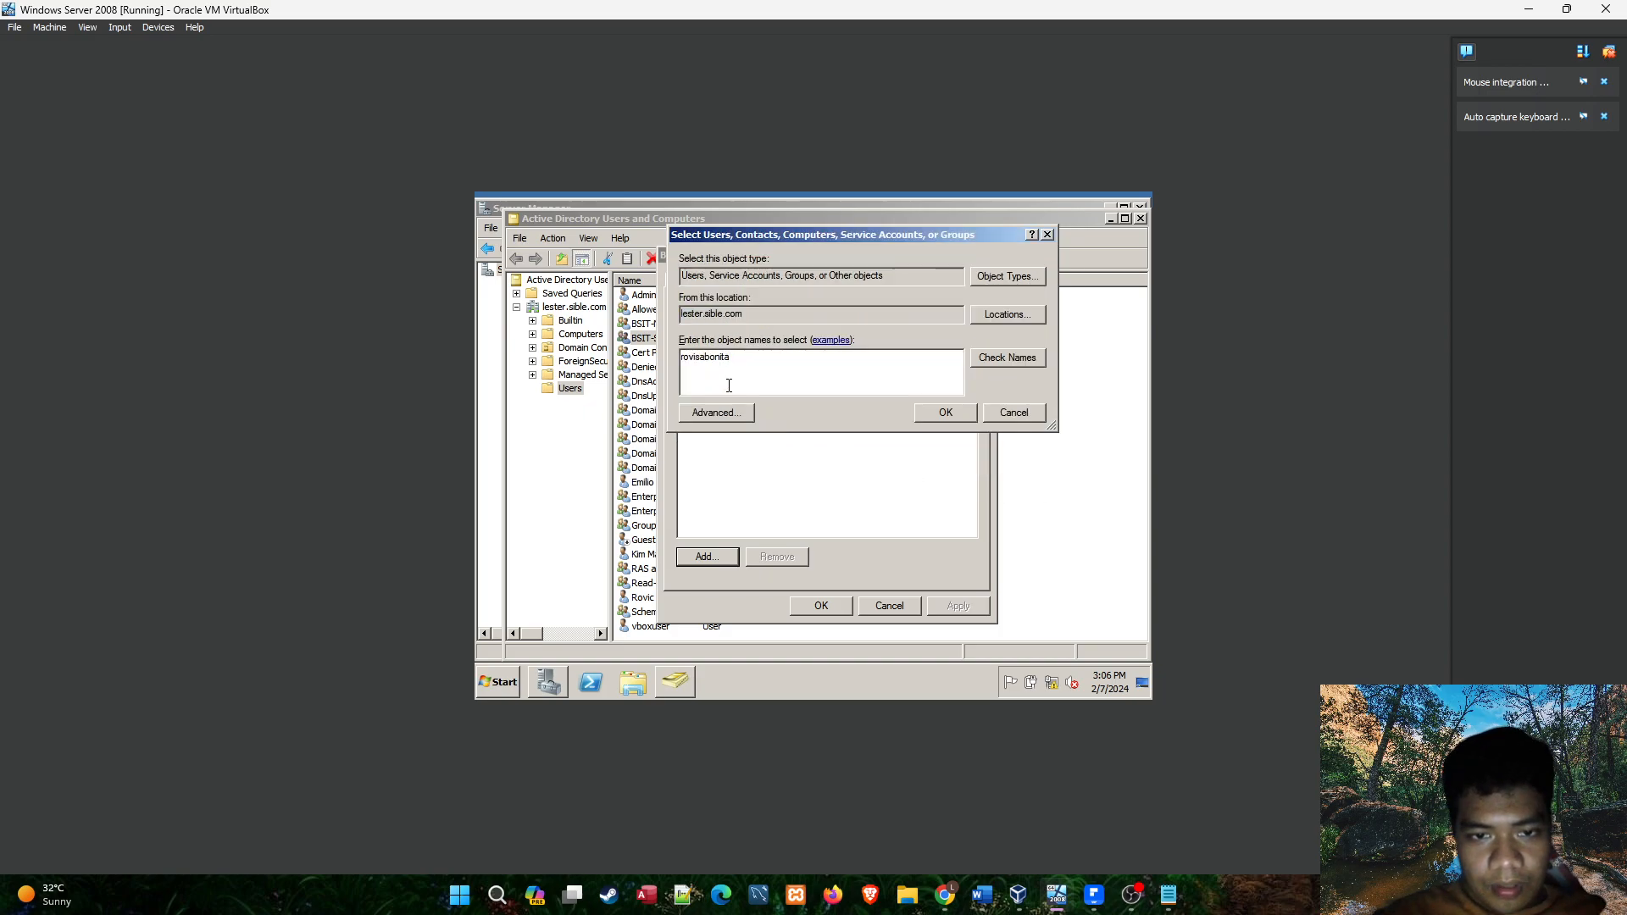
Correct the spelling of the student's logon name and check it against the directory again.
{"action": "key", "text": "BackSpace"}
{"action": "key", "text": "BackSpace"}
{"action": "key", "text": "BackSpace"}
{"action": "key", "text": "BackSpace"}
{"action": "key", "text": "BackSpace"}
{"action": "key", "text": "BackSpace"}
{"action": "key", "text": "BackSpace"}
{"action": "key", "text": "BackSpace"}
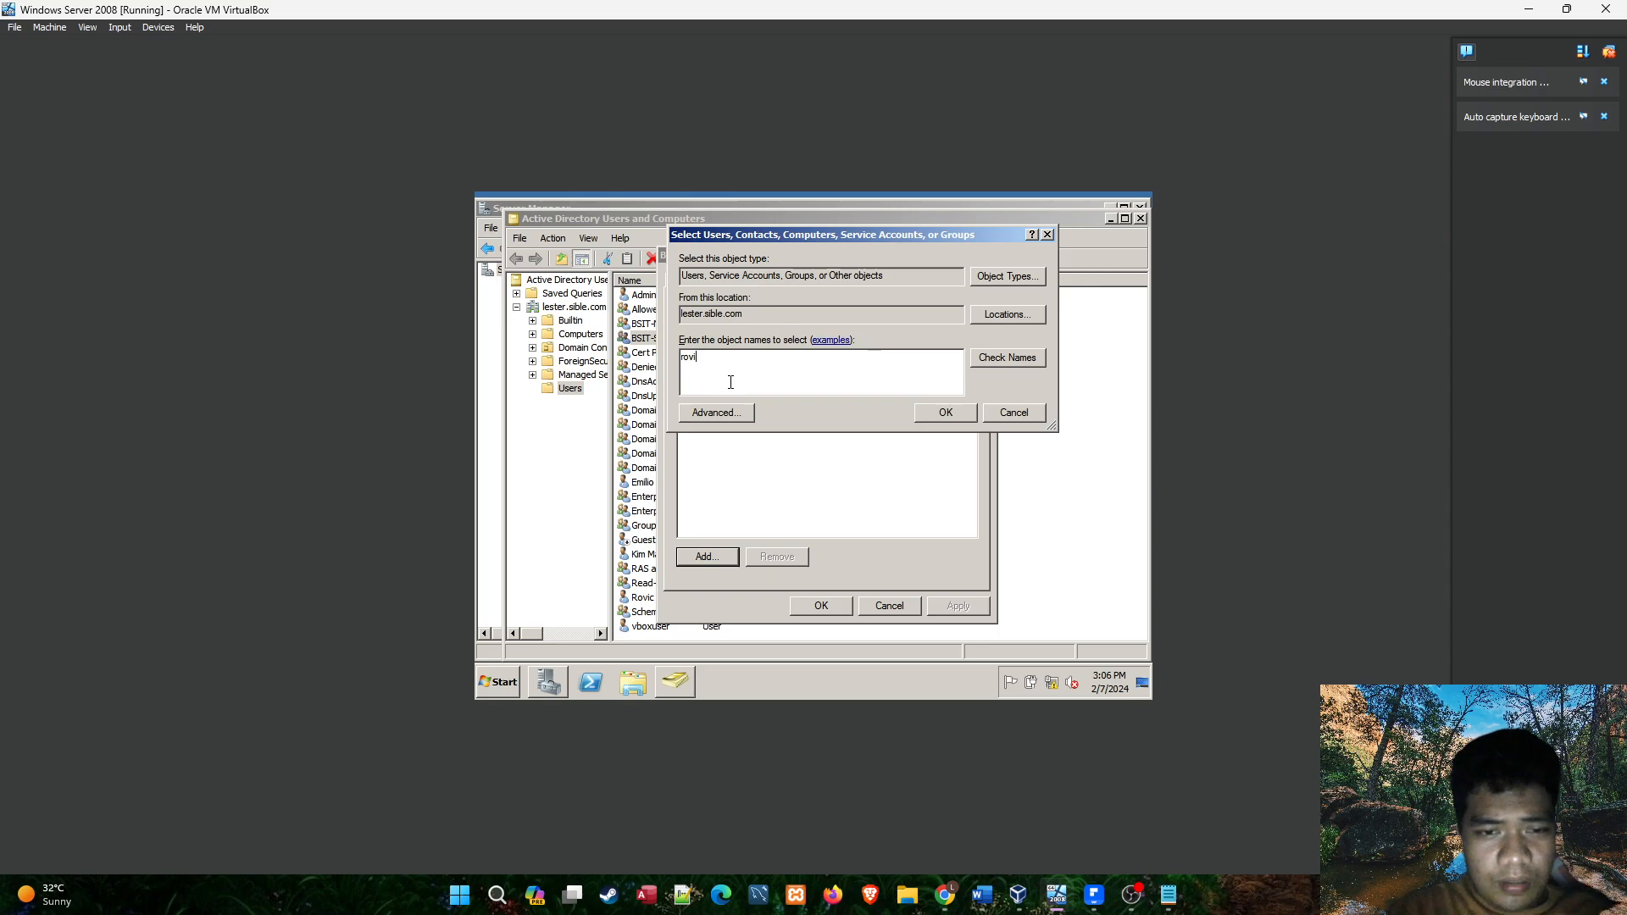
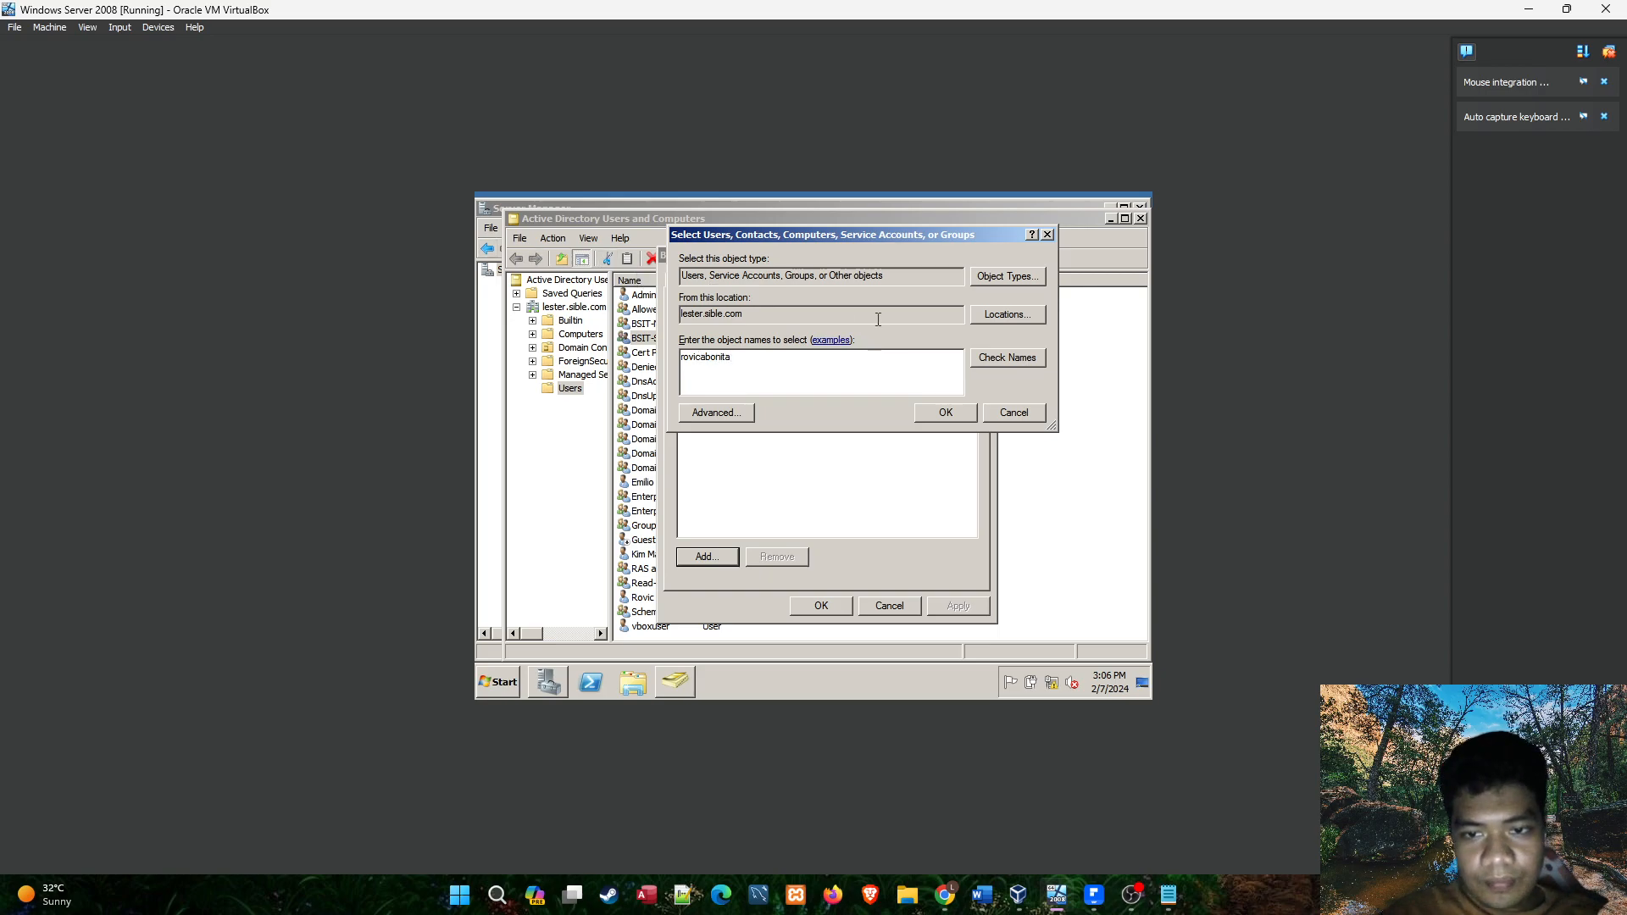
{"action": "left_click", "coordinate": [994, 357]}
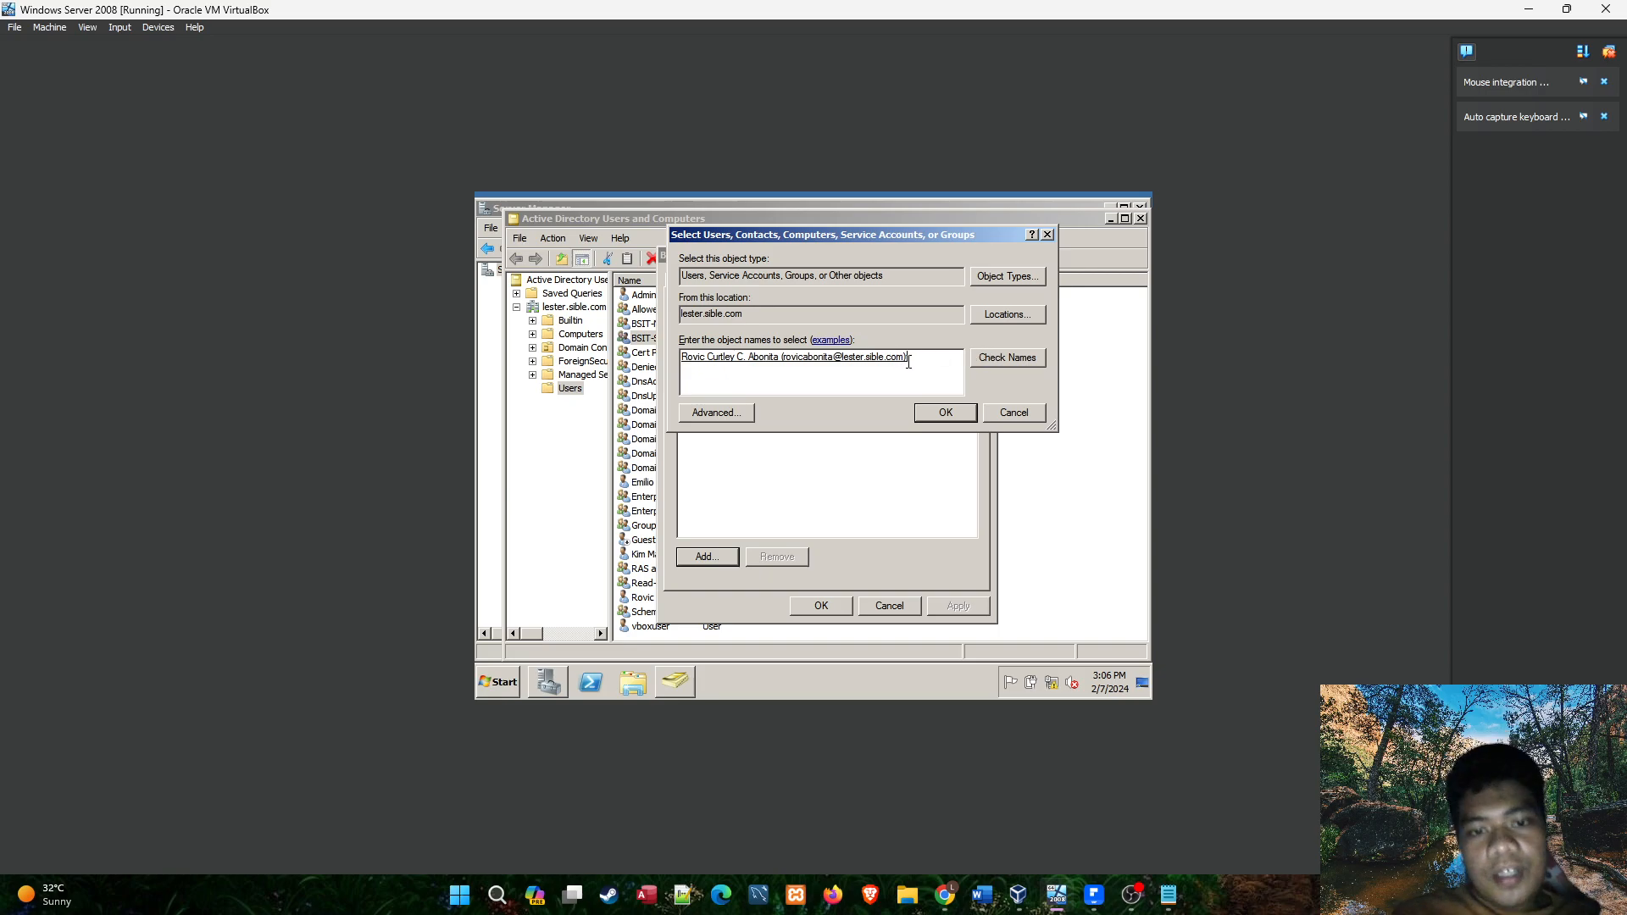
Compare the resolved student account with the logon name recorded in the notes.
{"action": "left_click_drag", "start_coordinate": [923, 362], "coordinate": [688, 366]}
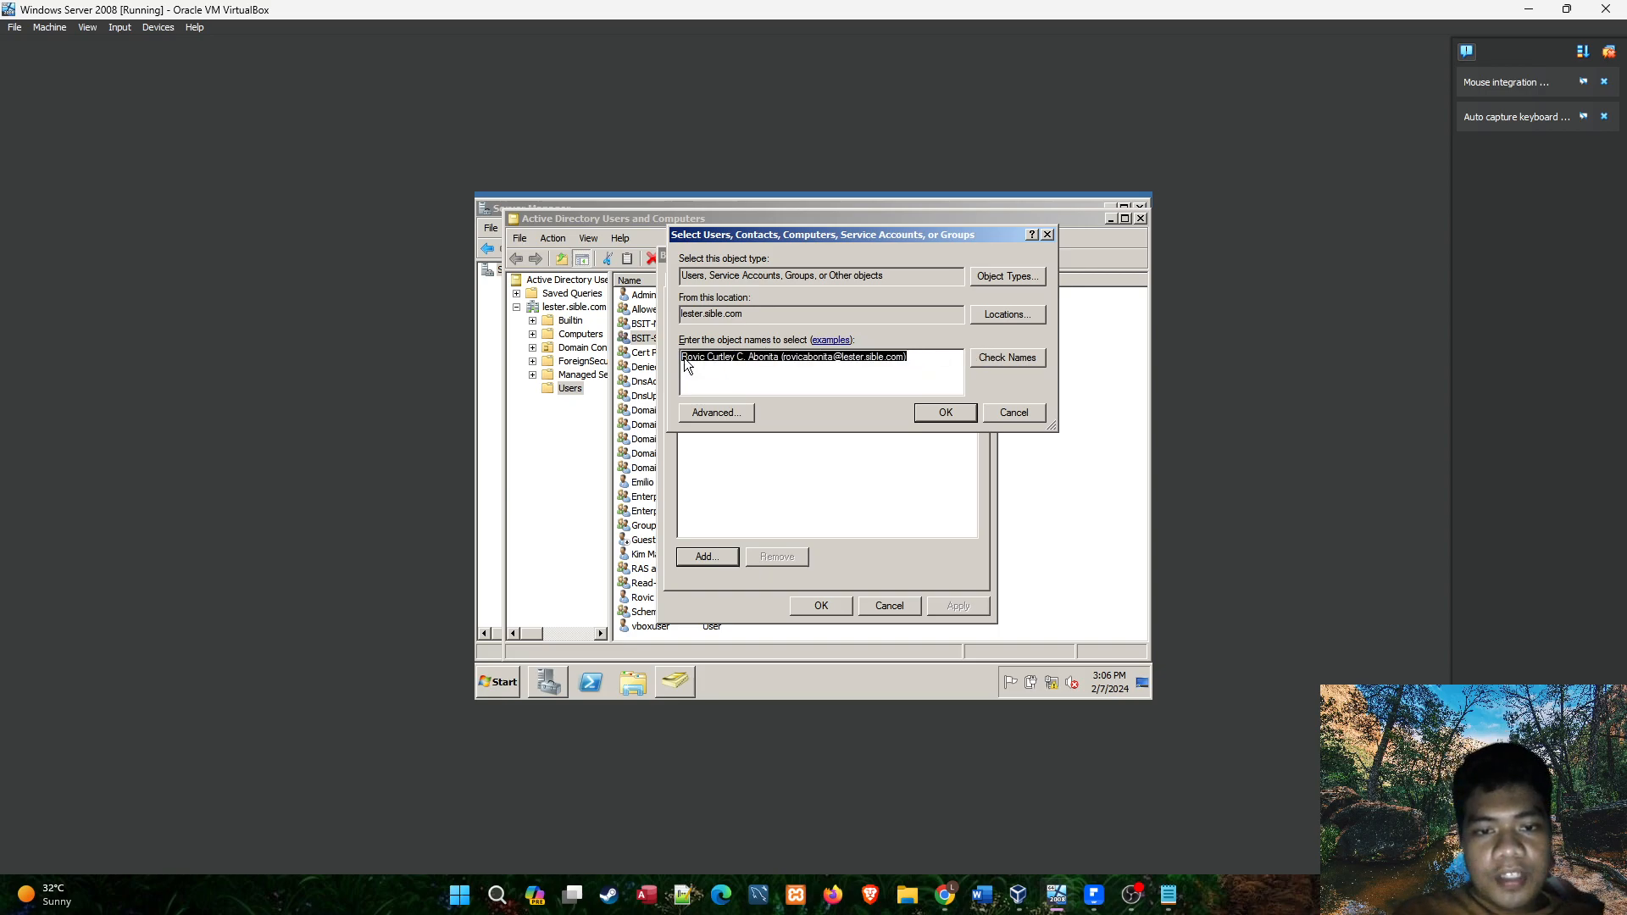
{"action": "left_click", "coordinate": [927, 361]}
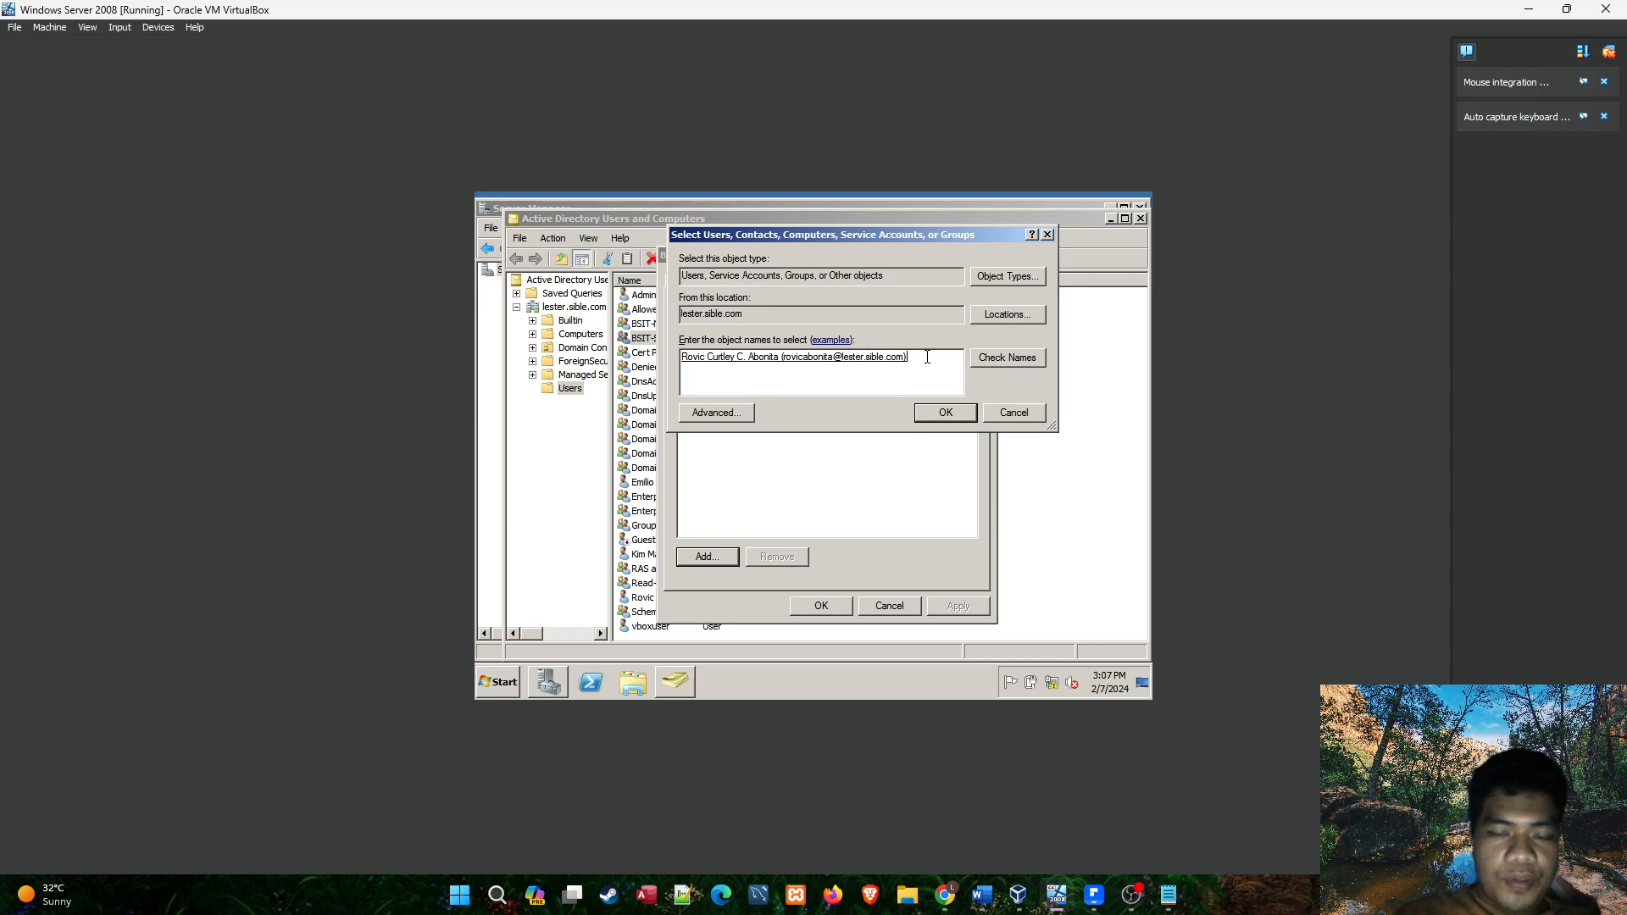
{"action": "left_click", "coordinate": [1169, 895]}
{"action": "left_click", "coordinate": [547, 258]}
{"action": "left_click_drag", "start_coordinate": [488, 253], "coordinate": [562, 259]}
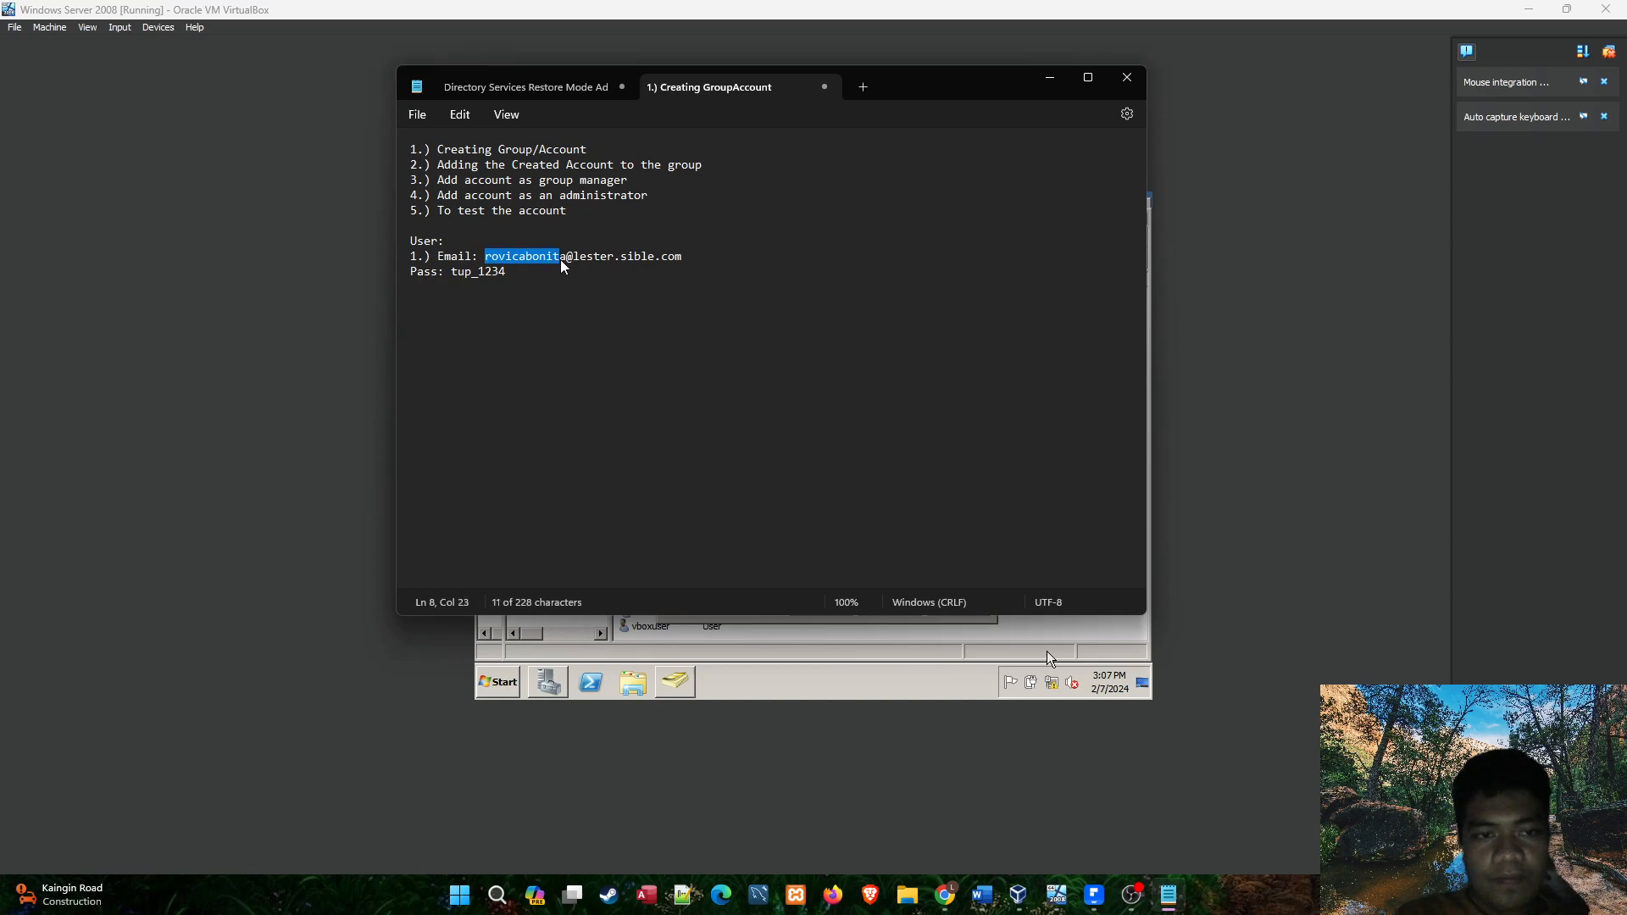
{"action": "left_click", "coordinate": [1322, 492]}
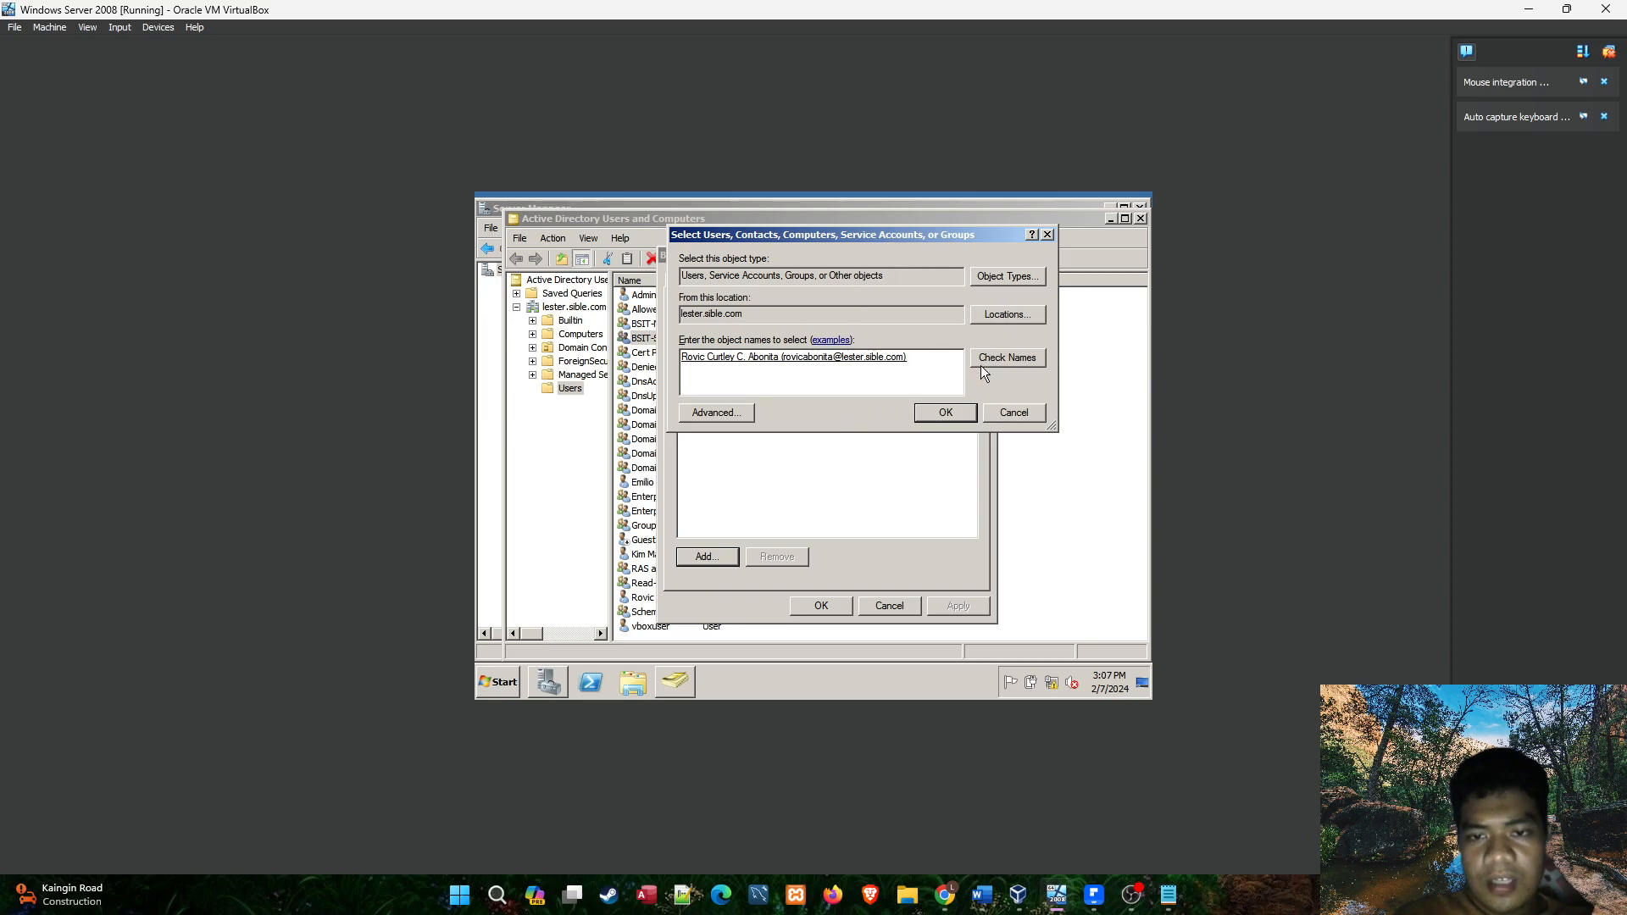
Add the resolved student account to the BSIT-S-1A group's members, apply the change and close the group's properties.
{"action": "left_click", "coordinate": [945, 415]}
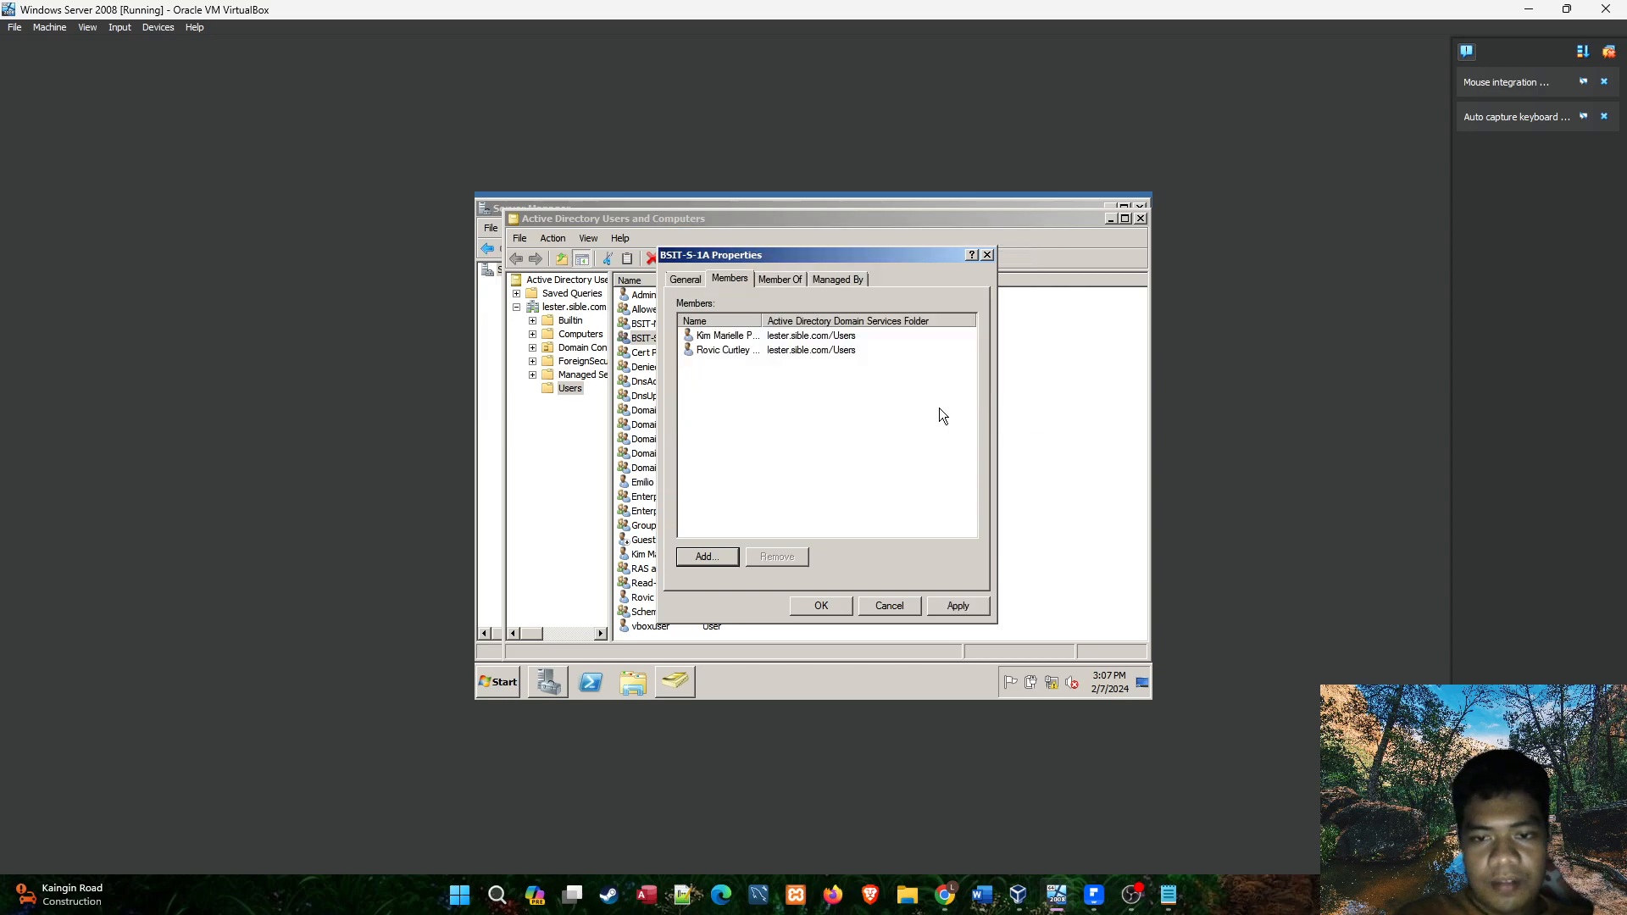
{"action": "left_click", "coordinate": [811, 350]}
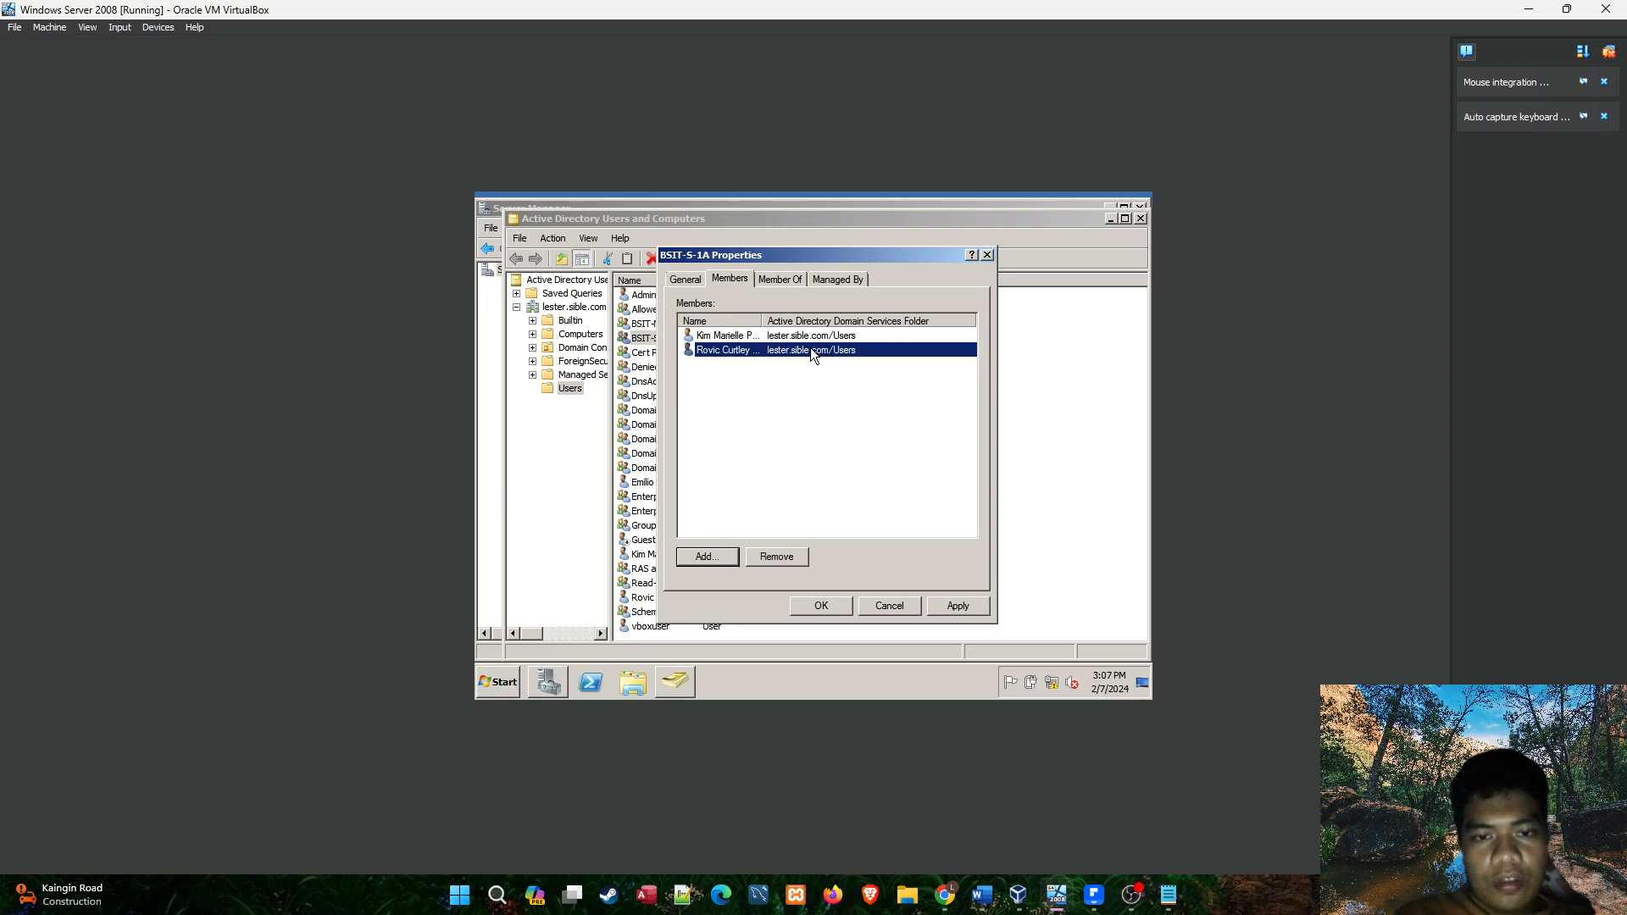
{"action": "left_click", "coordinate": [735, 363]}
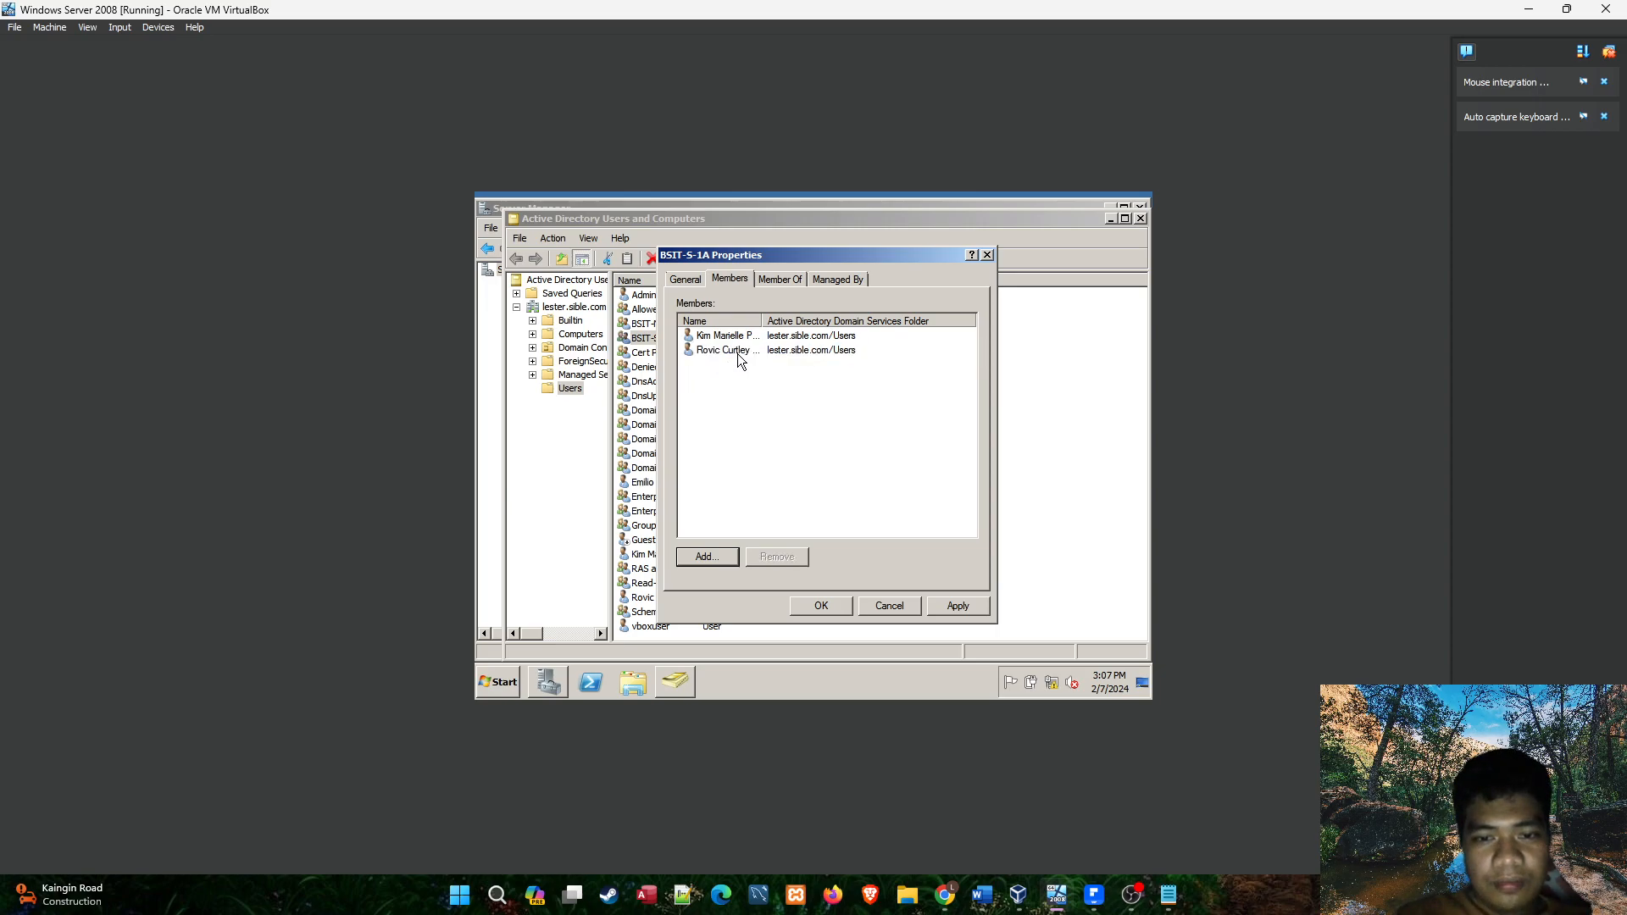
{"action": "left_click", "coordinate": [737, 353]}
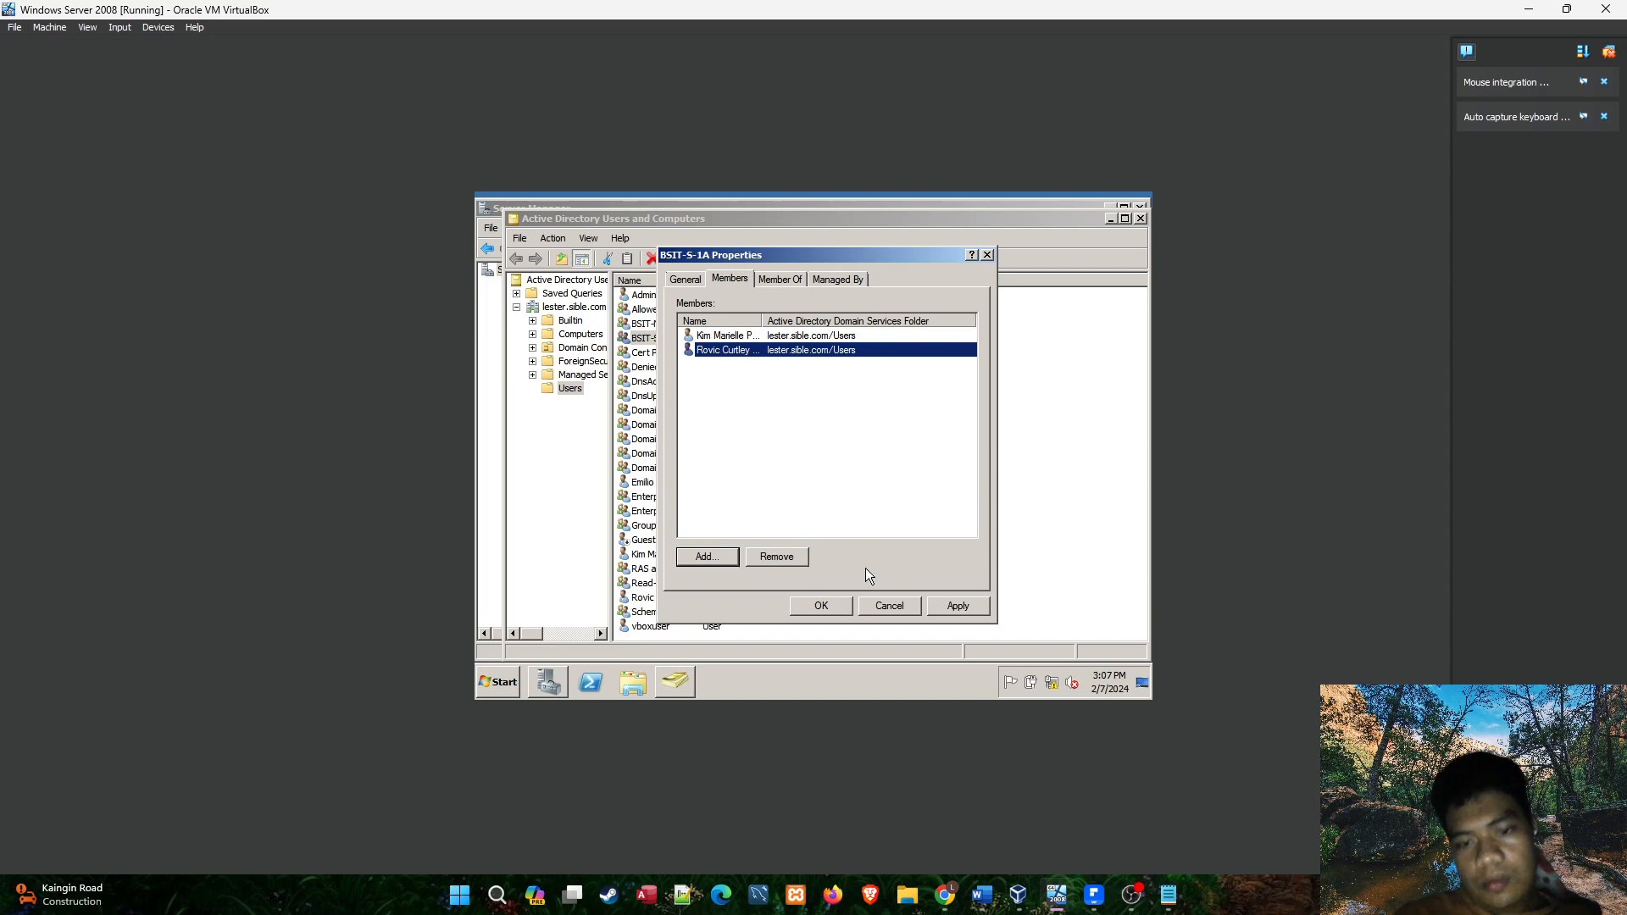
{"action": "left_click", "coordinate": [950, 613]}
{"action": "left_click", "coordinate": [821, 605]}
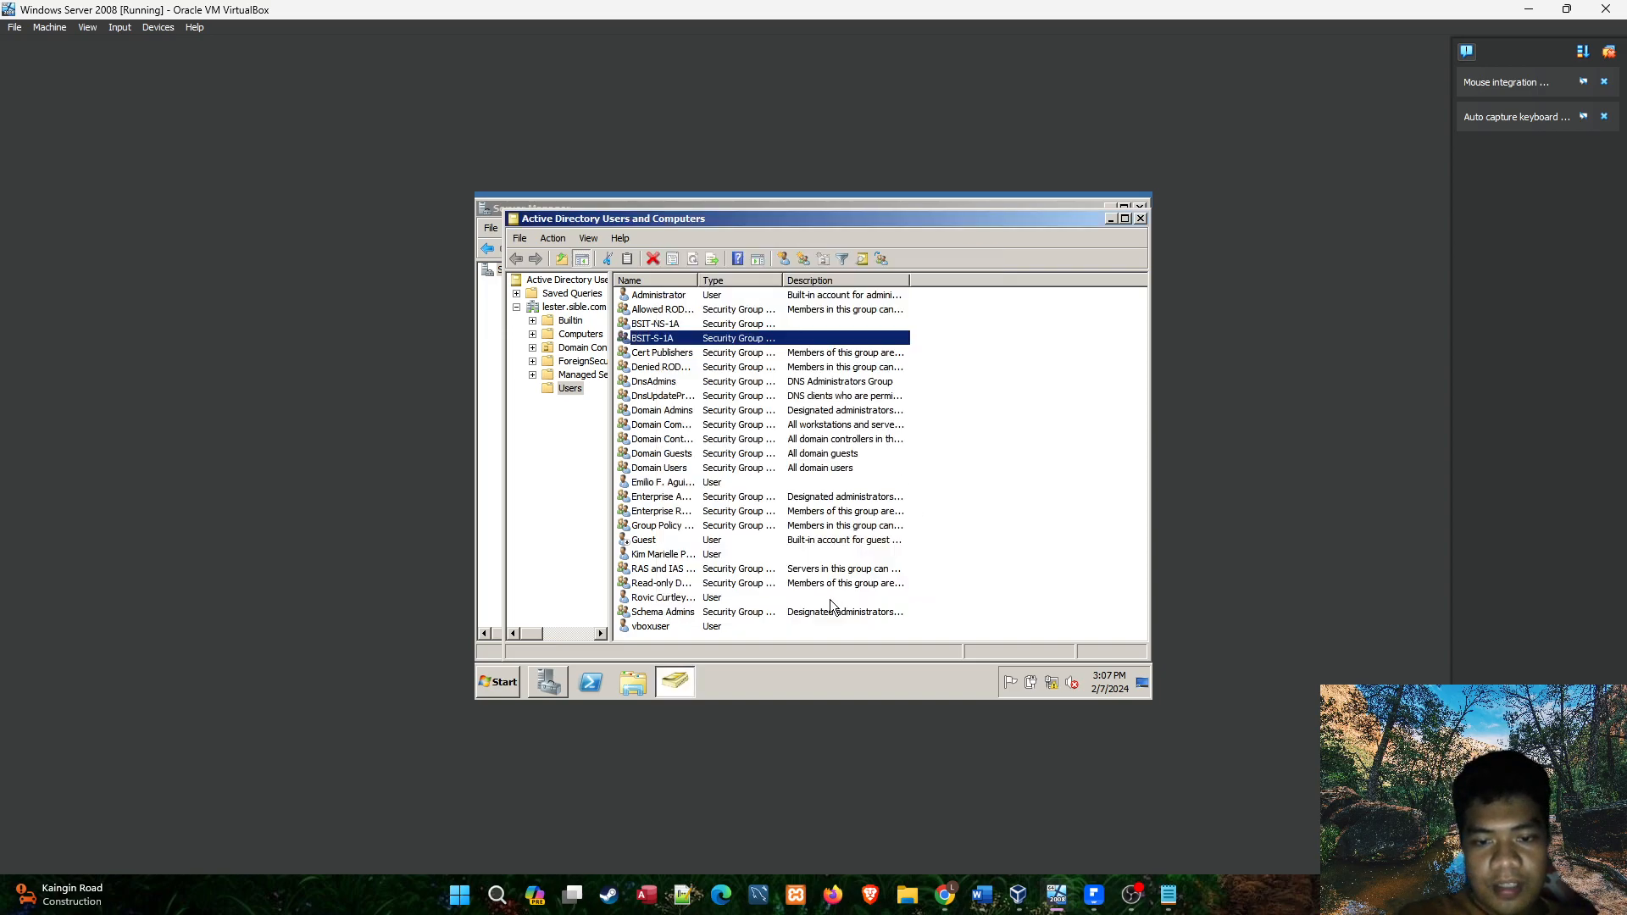
Reopen the BSIT-S-1A group's properties and check its member list for the student account.
{"action": "double_click", "coordinate": [688, 339]}
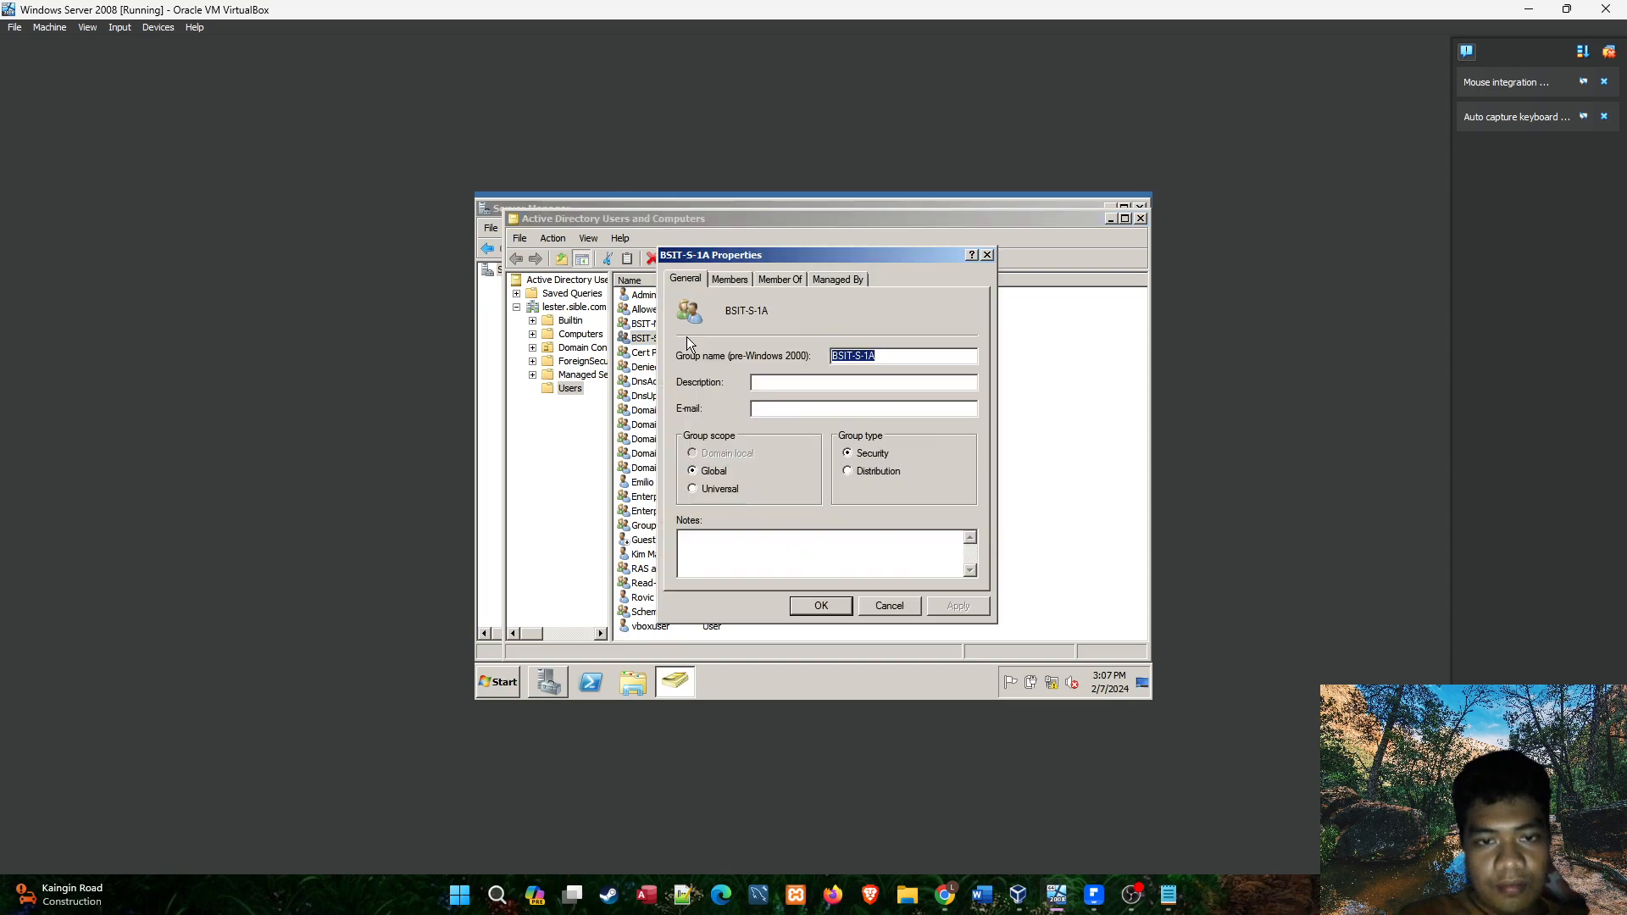
{"action": "left_click", "coordinate": [736, 280]}
{"action": "left_click", "coordinate": [746, 355]}
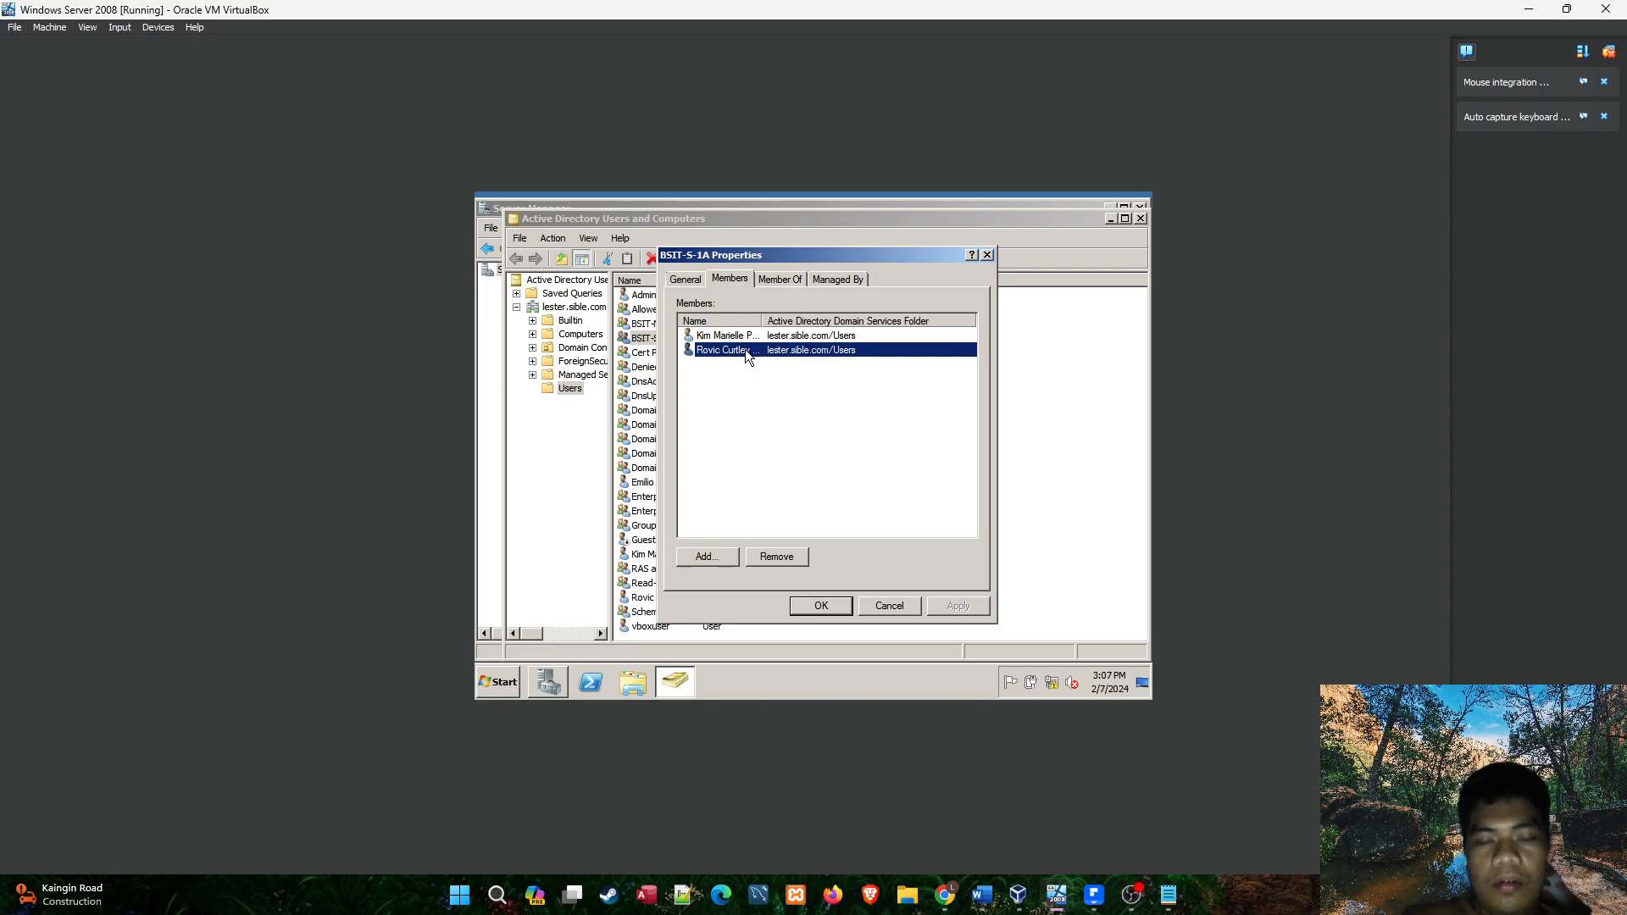
{"action": "left_click", "coordinate": [846, 600]}
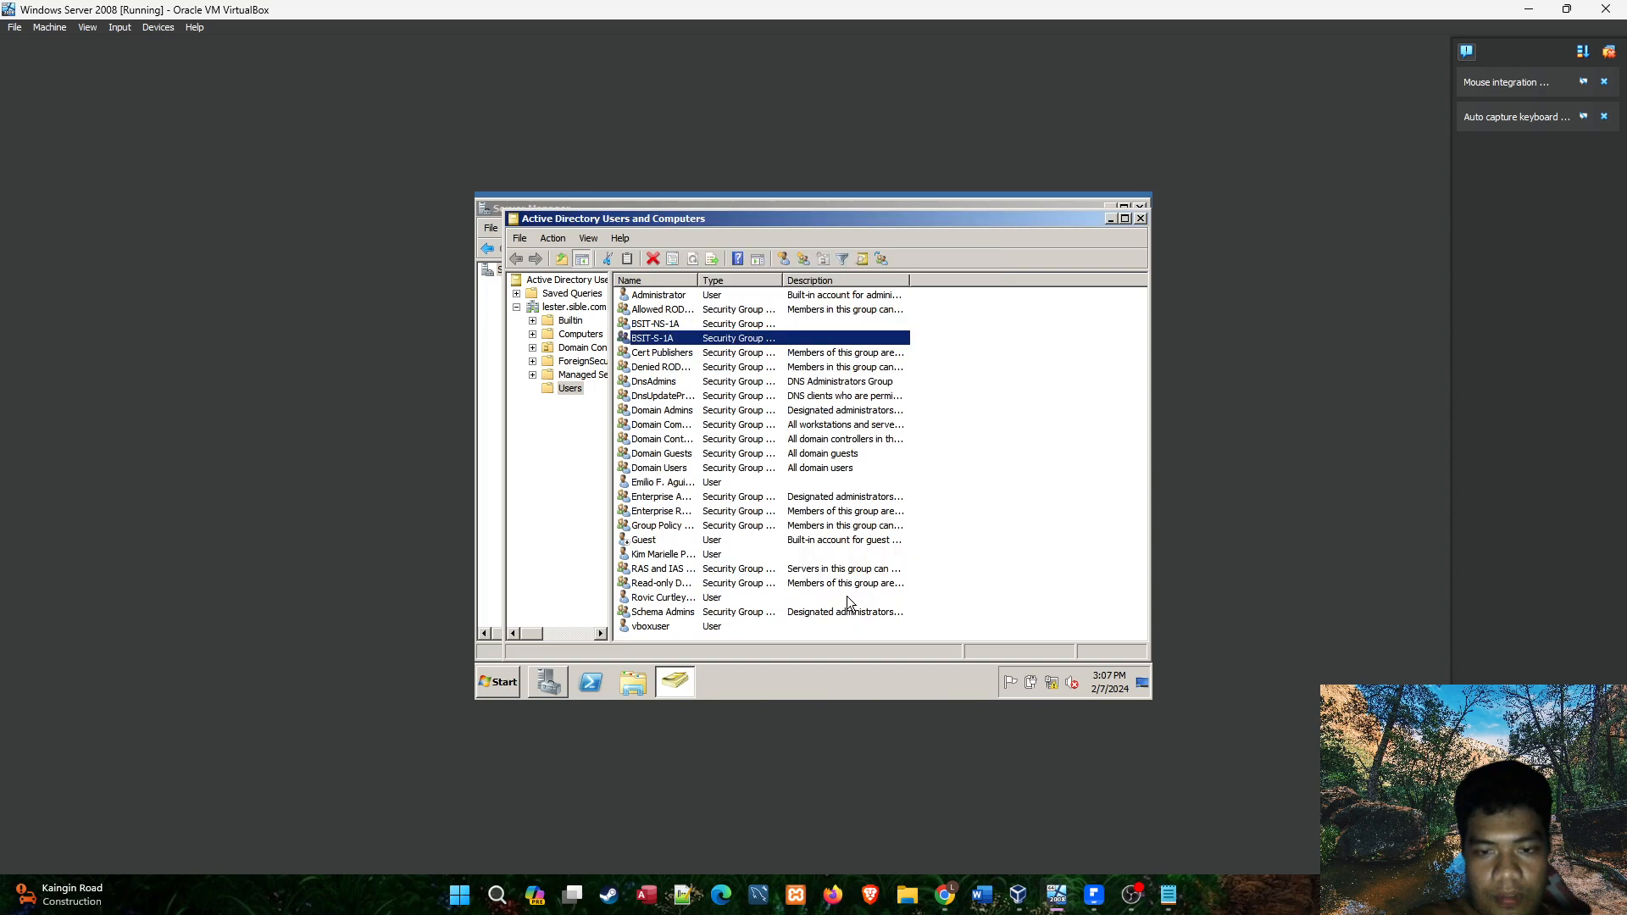
Minimize Active Directory Users and Computers, Server Manager and the virtual machine to return to the notes.
{"action": "left_click", "coordinate": [1103, 218]}
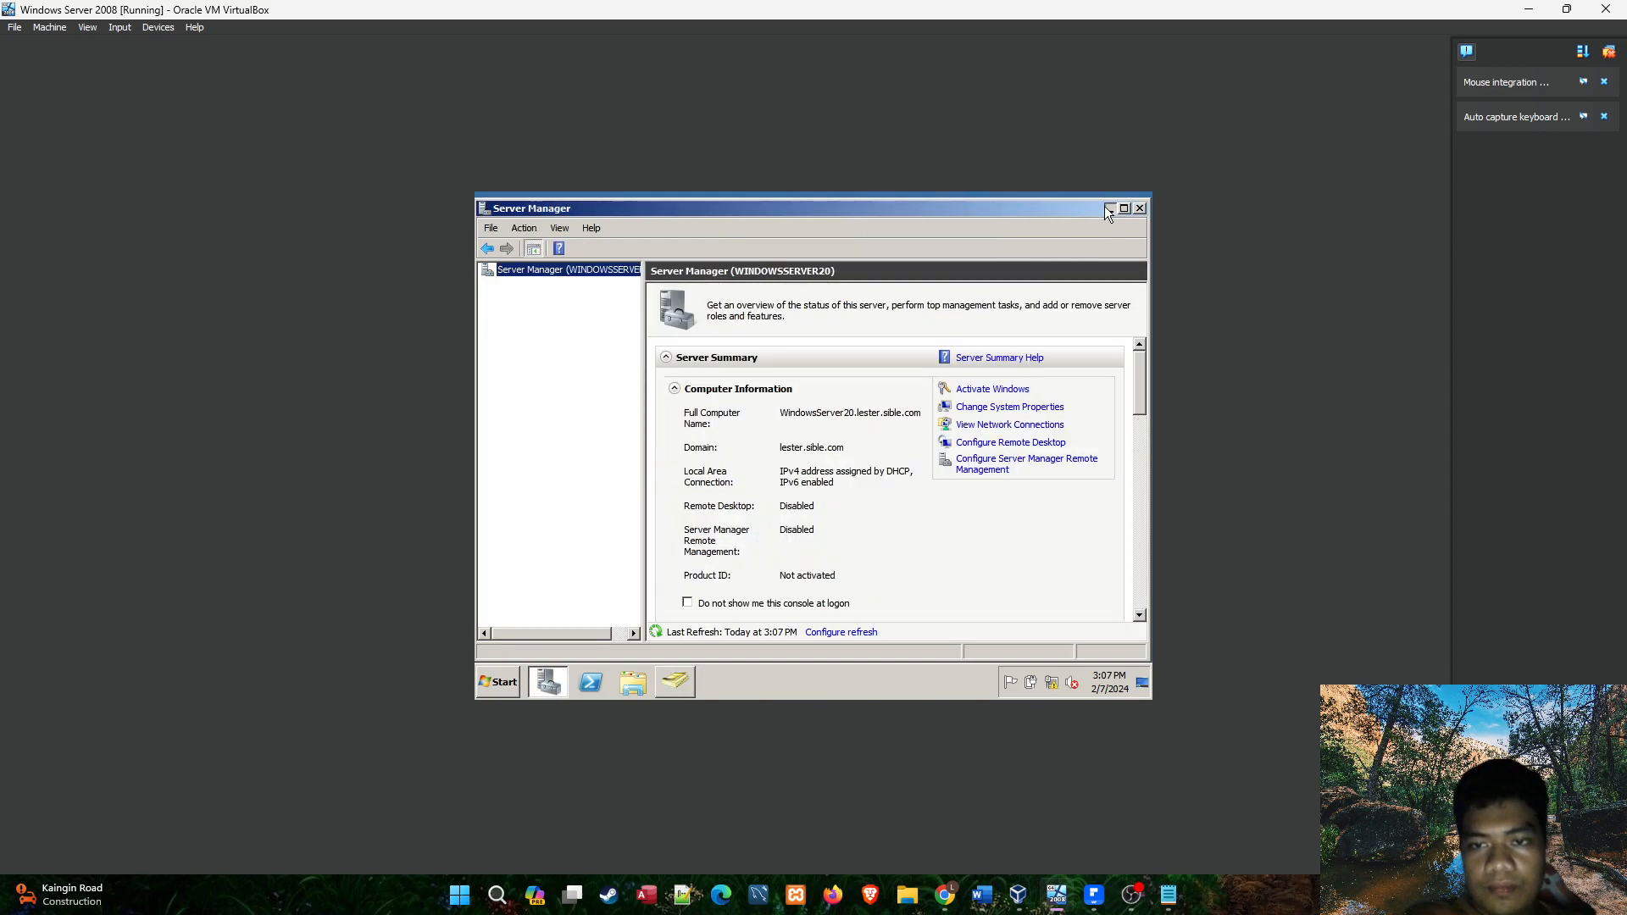
{"action": "left_click", "coordinate": [1106, 207]}
{"action": "left_click", "coordinate": [1529, 10]}
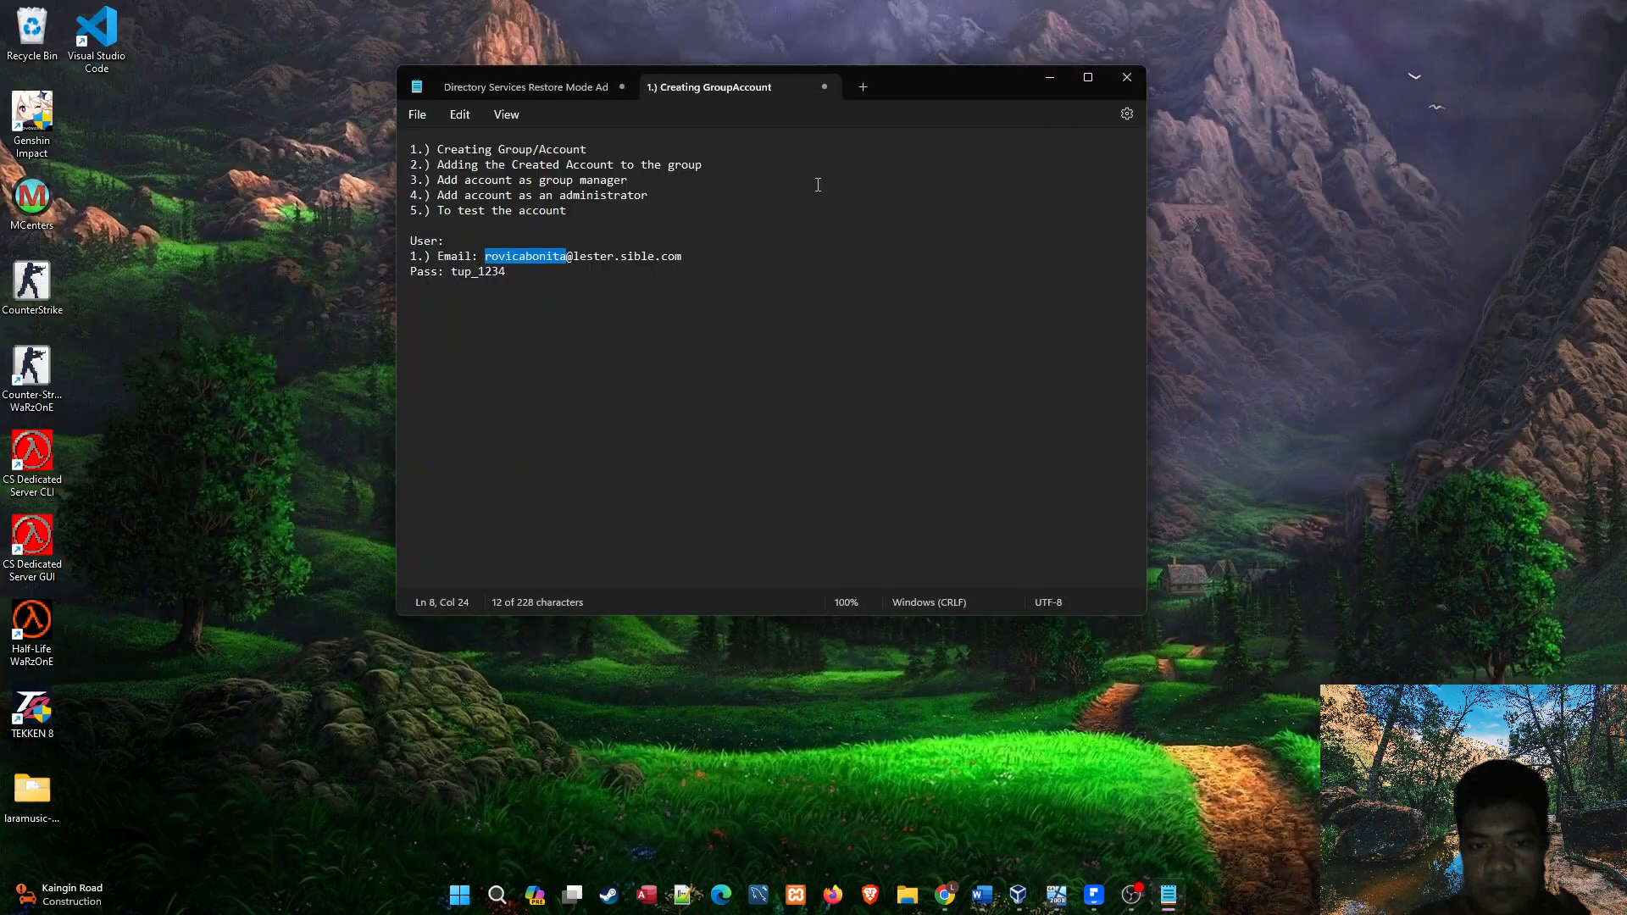
Review the remaining tasks in the notes, from adding the account as group manager to testing the account.
{"action": "left_click", "coordinate": [658, 181]}
{"action": "left_click_drag", "start_coordinate": [659, 181], "coordinate": [440, 184]}
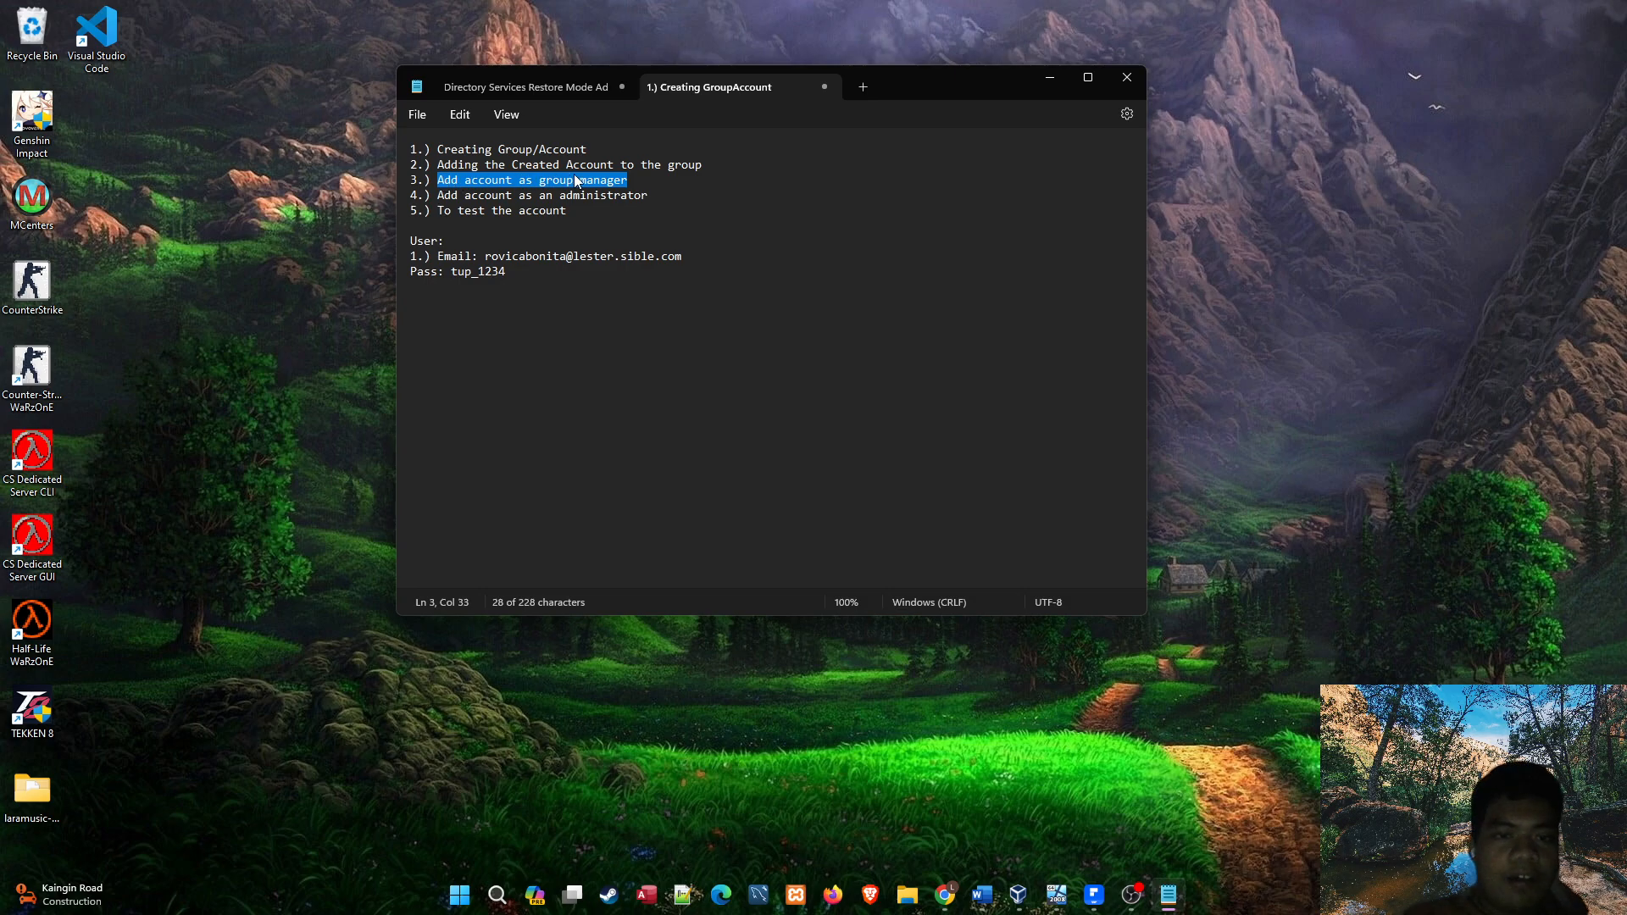
{"action": "left_click_drag", "start_coordinate": [961, 87], "coordinate": [968, 88]}
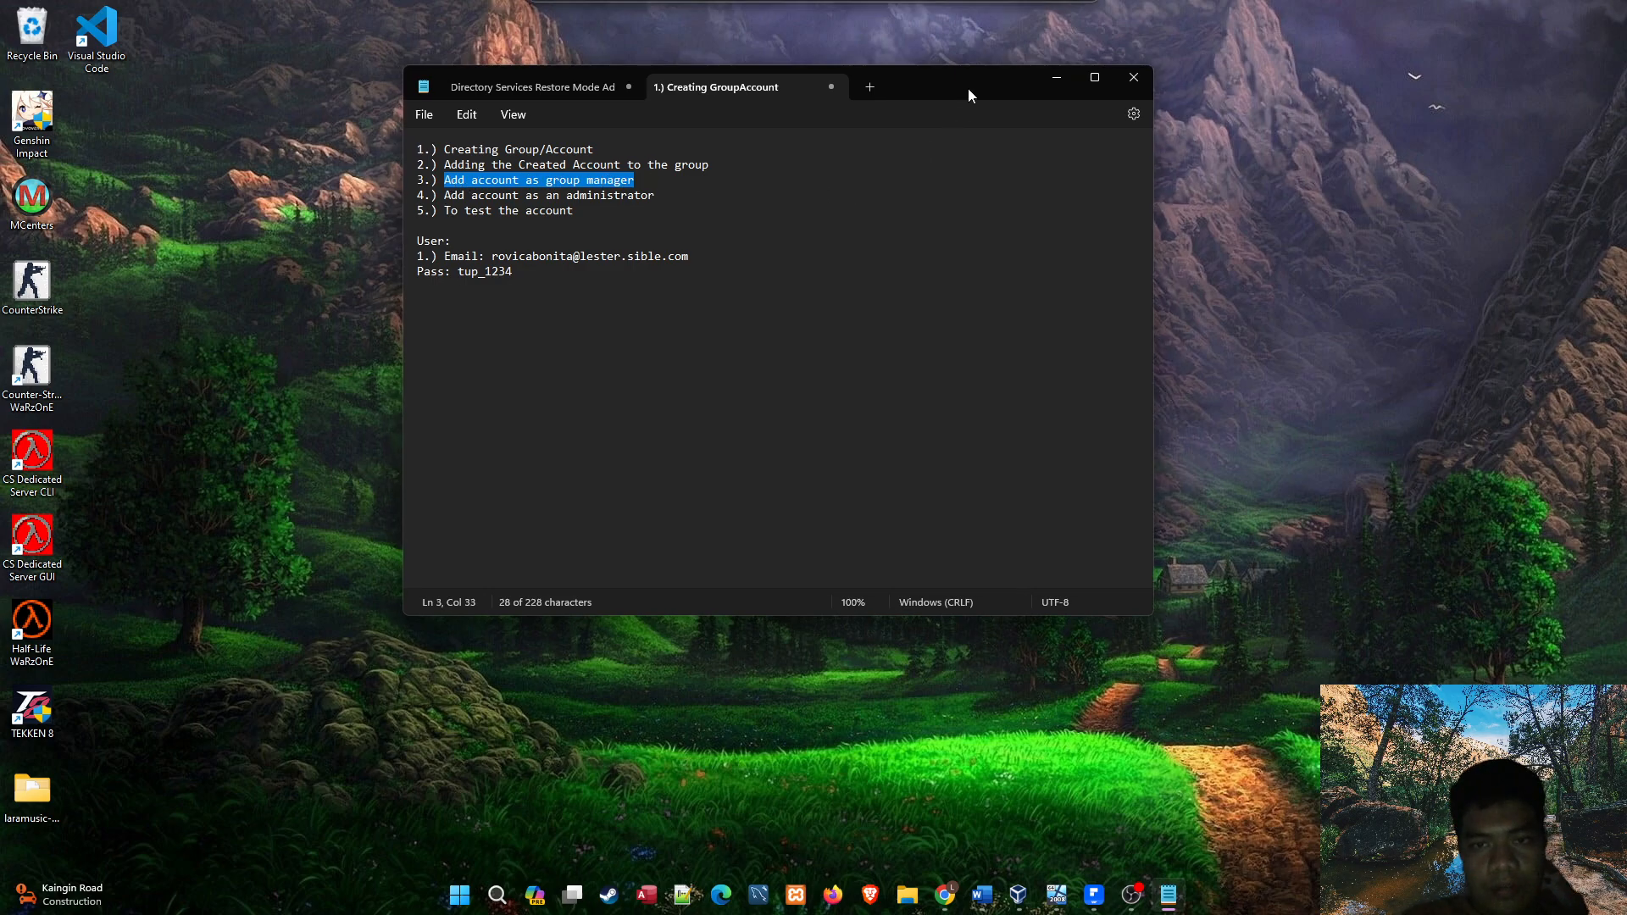
{"action": "left_click", "coordinate": [670, 179]}
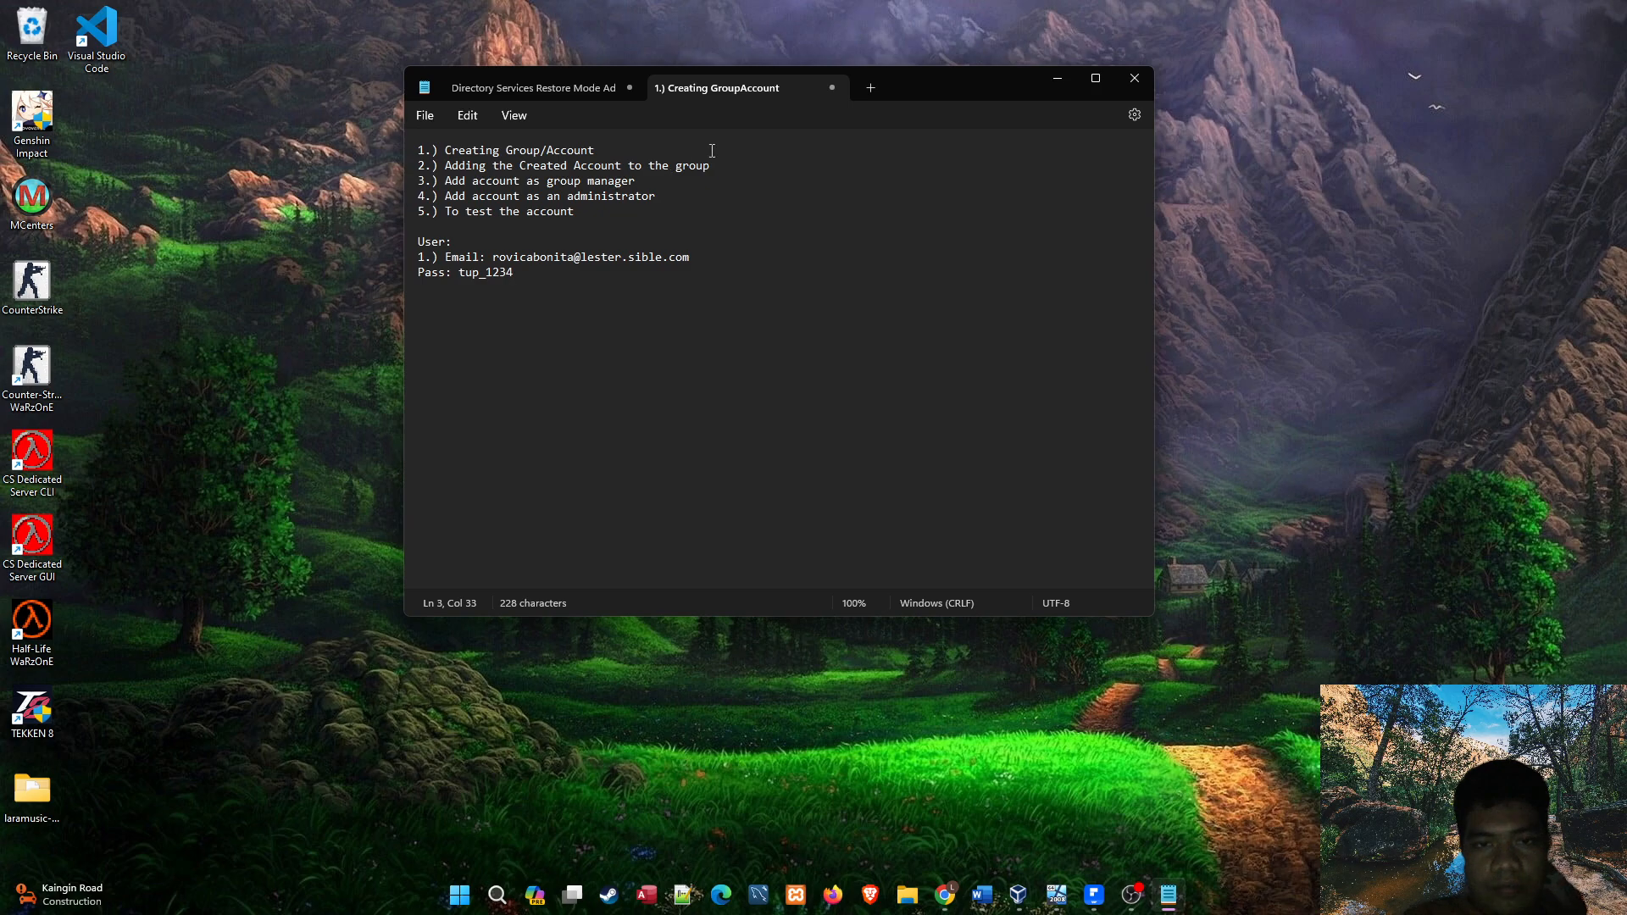
{"action": "left_click", "coordinate": [661, 196]}
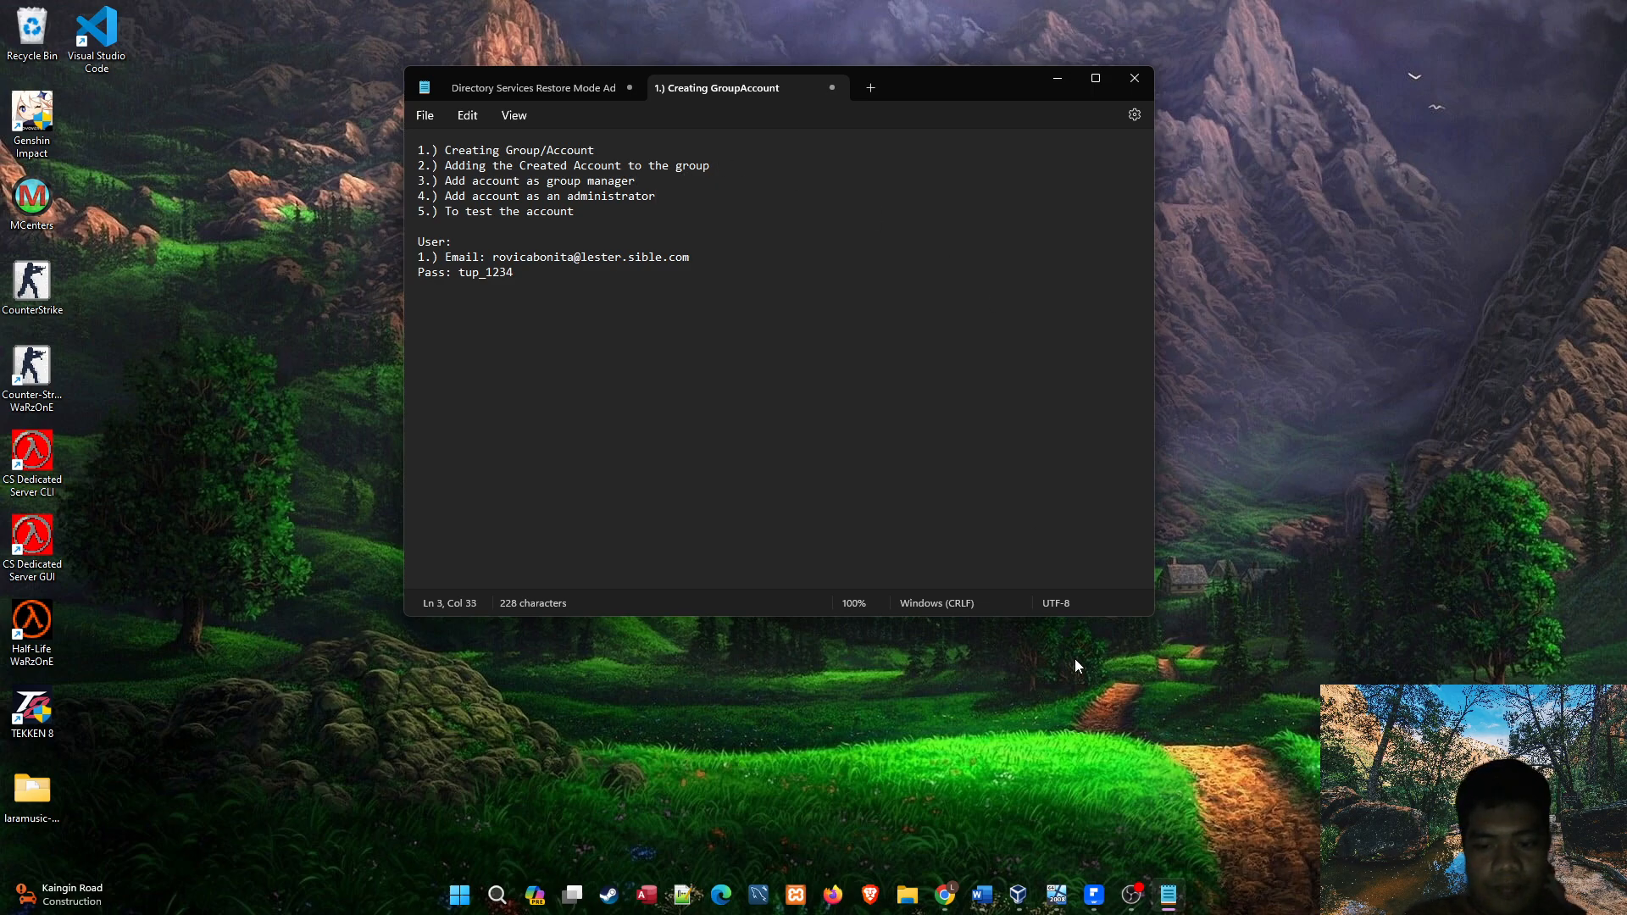
{"action": "left_click", "coordinate": [664, 202]}
{"action": "left_click", "coordinate": [604, 215]}
Paste the CLASS PRESIDENTS list below the account details in the notes and close the Facebook browser window.
{"action": "left_click", "coordinate": [587, 243]}
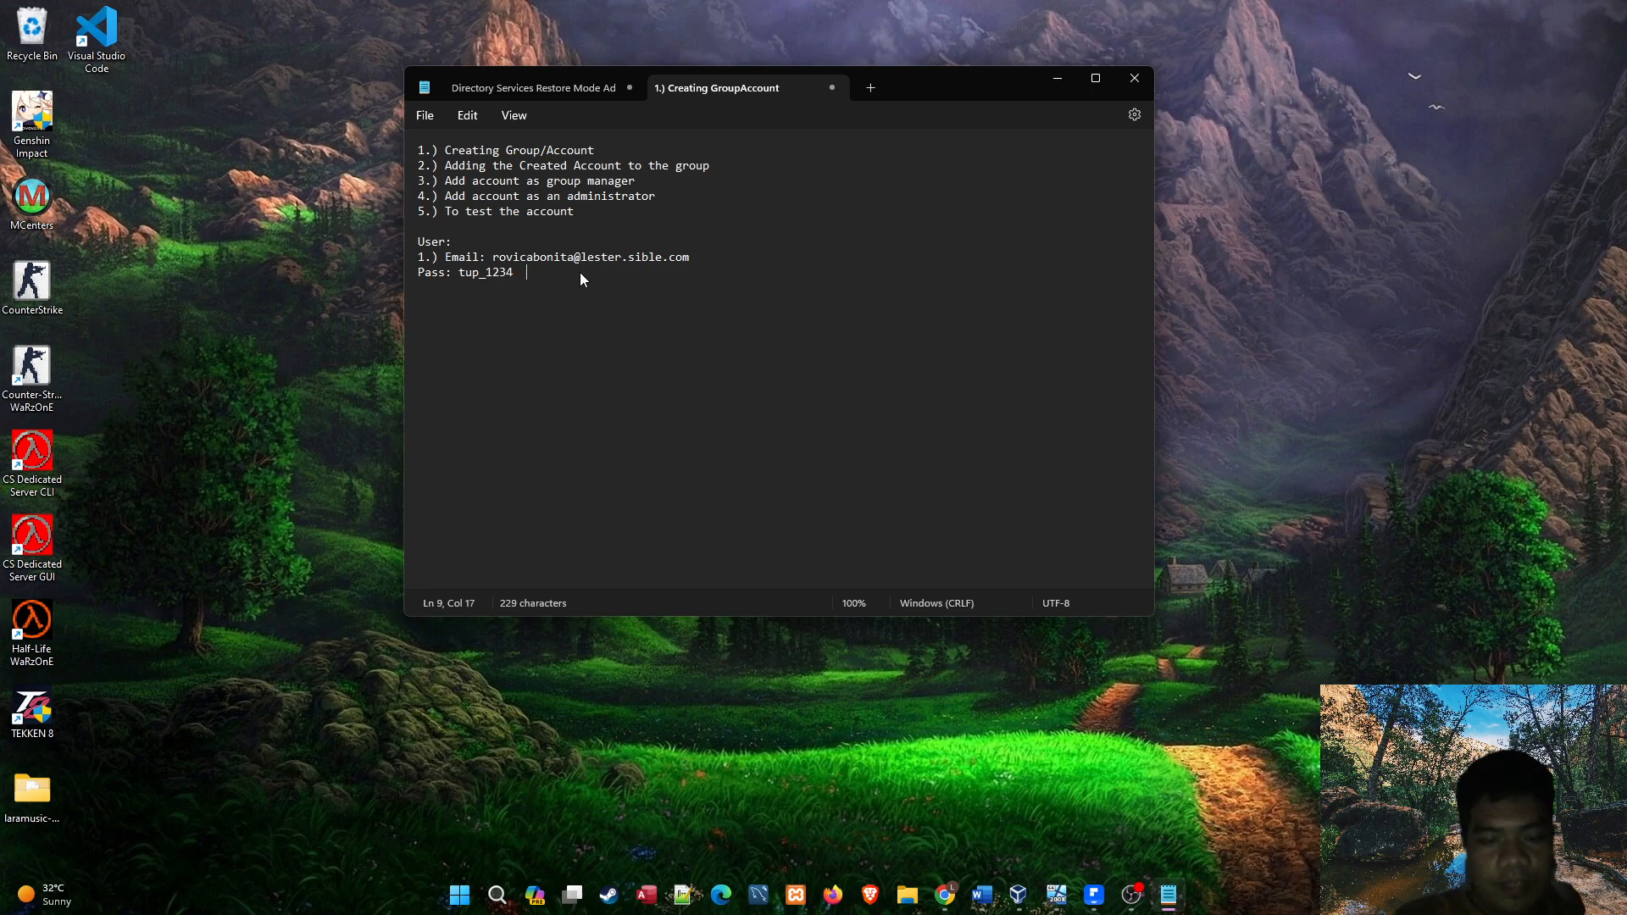
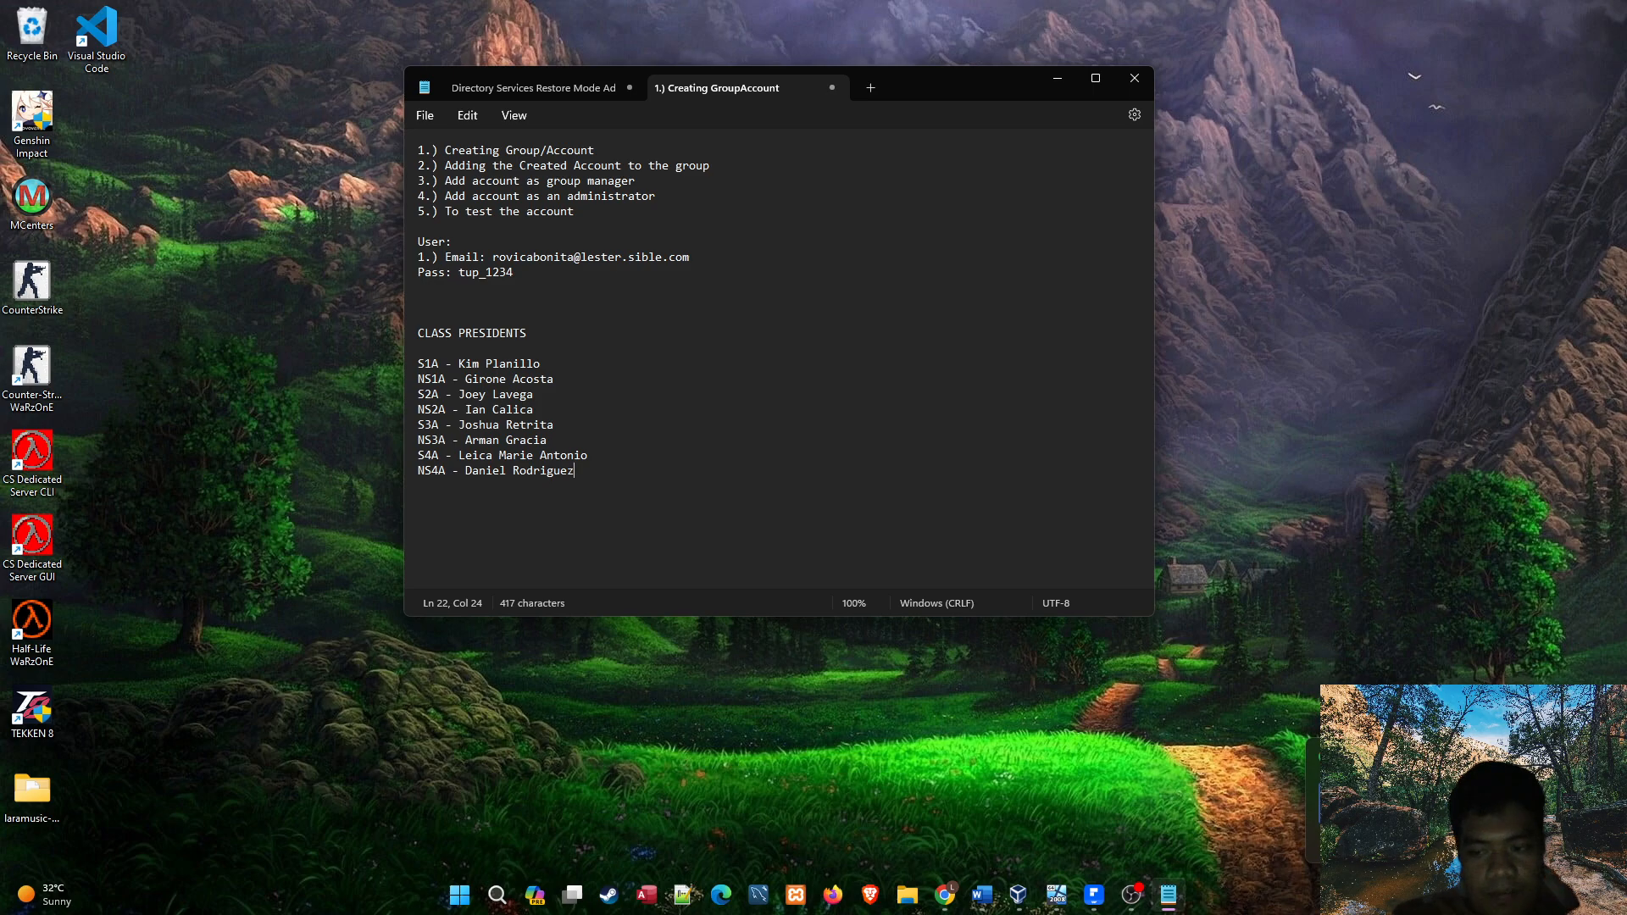
{"action": "mouse_move", "coordinate": [945, 894]}
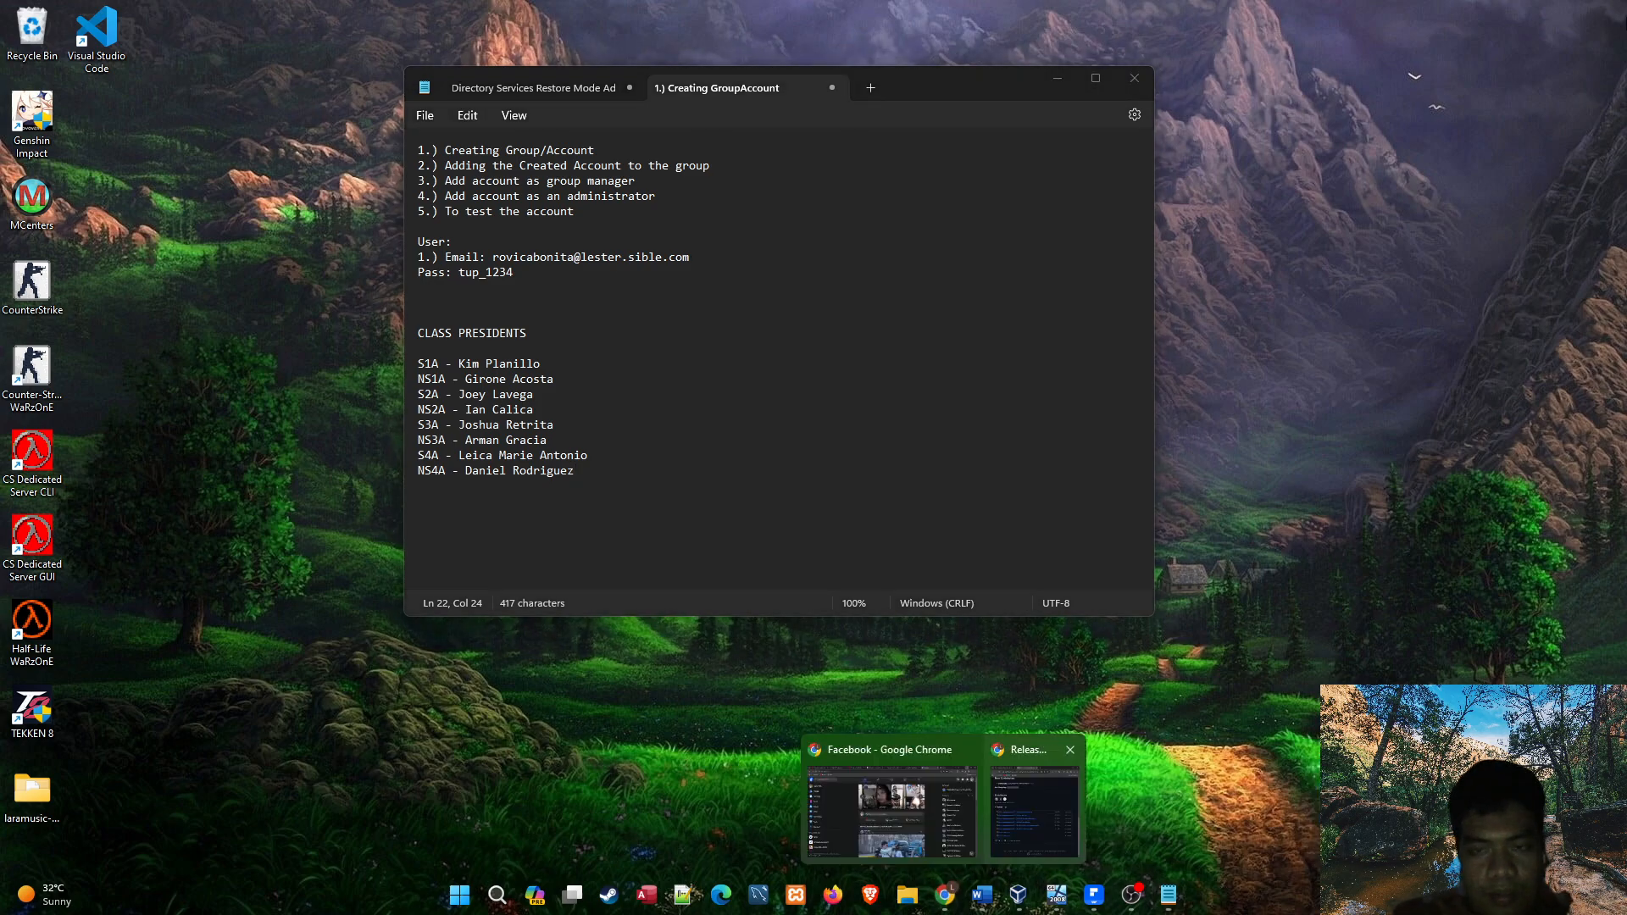
{"action": "left_click", "coordinate": [967, 749]}
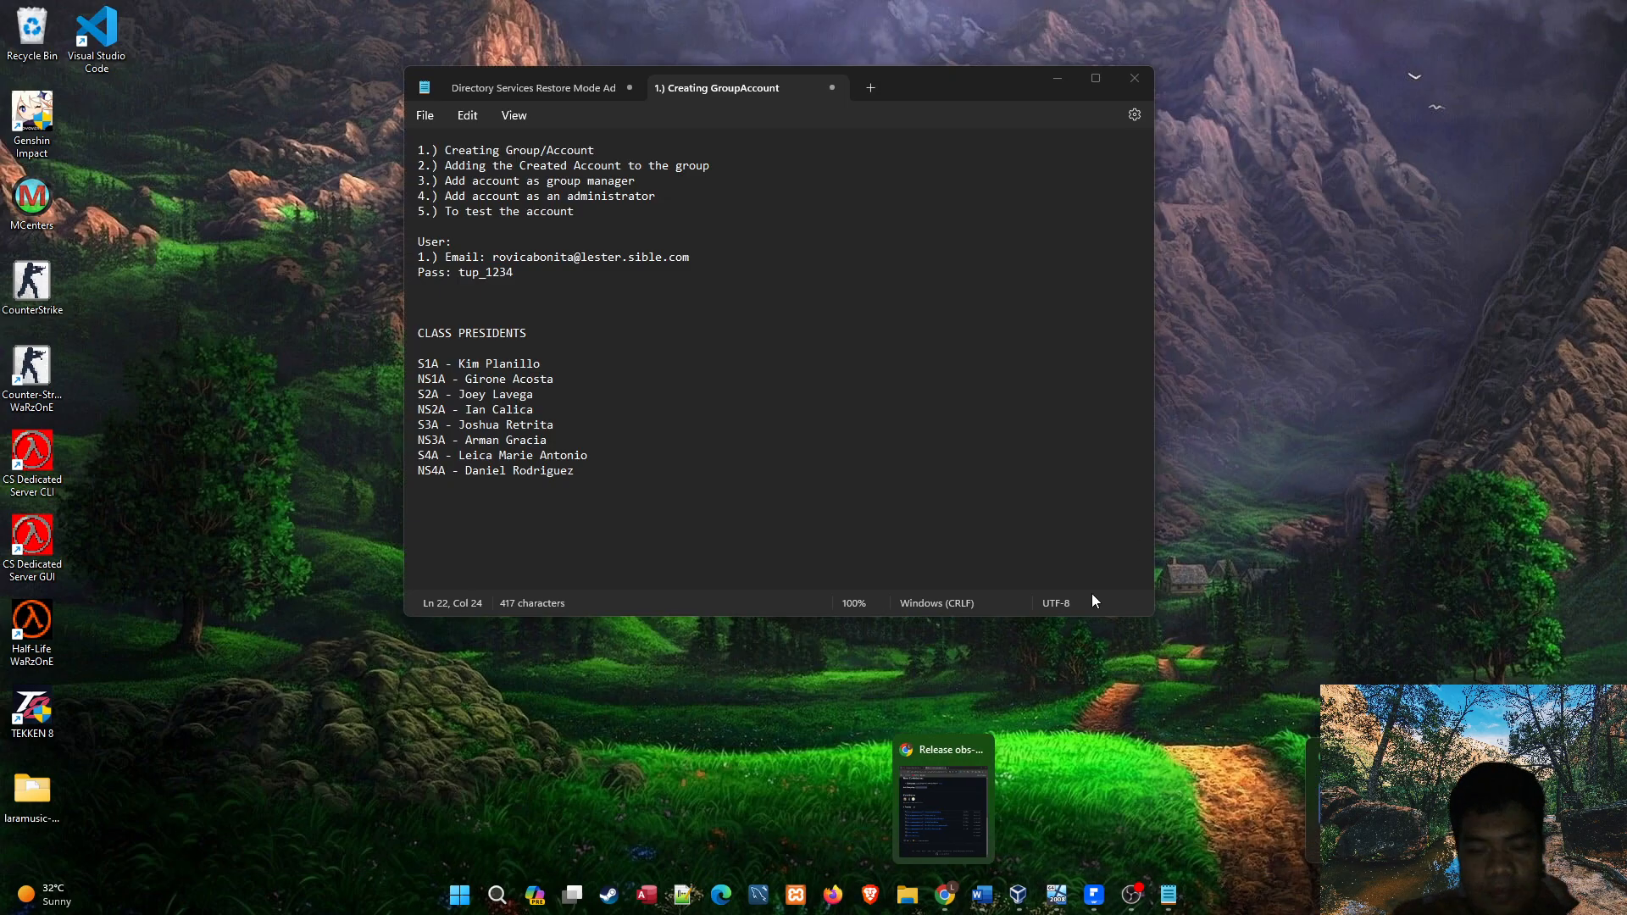
{"action": "left_click", "coordinate": [974, 428]}
{"action": "left_click", "coordinate": [1203, 652]}
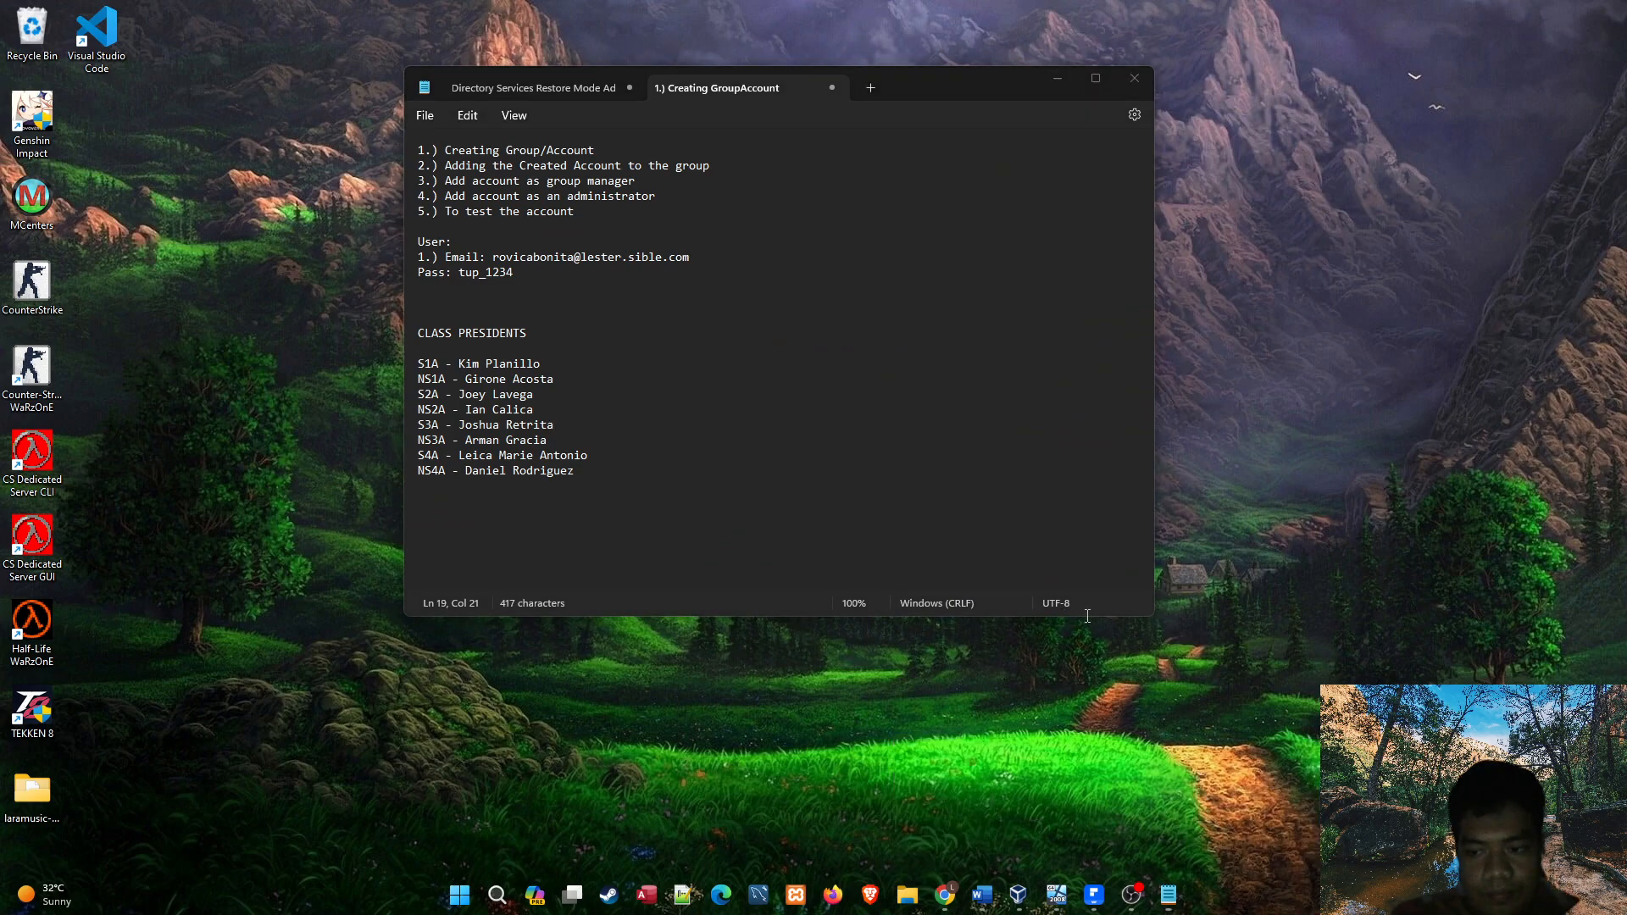
Review the S1A and NS1A entries in the class presidents list.
{"action": "left_click", "coordinate": [683, 469]}
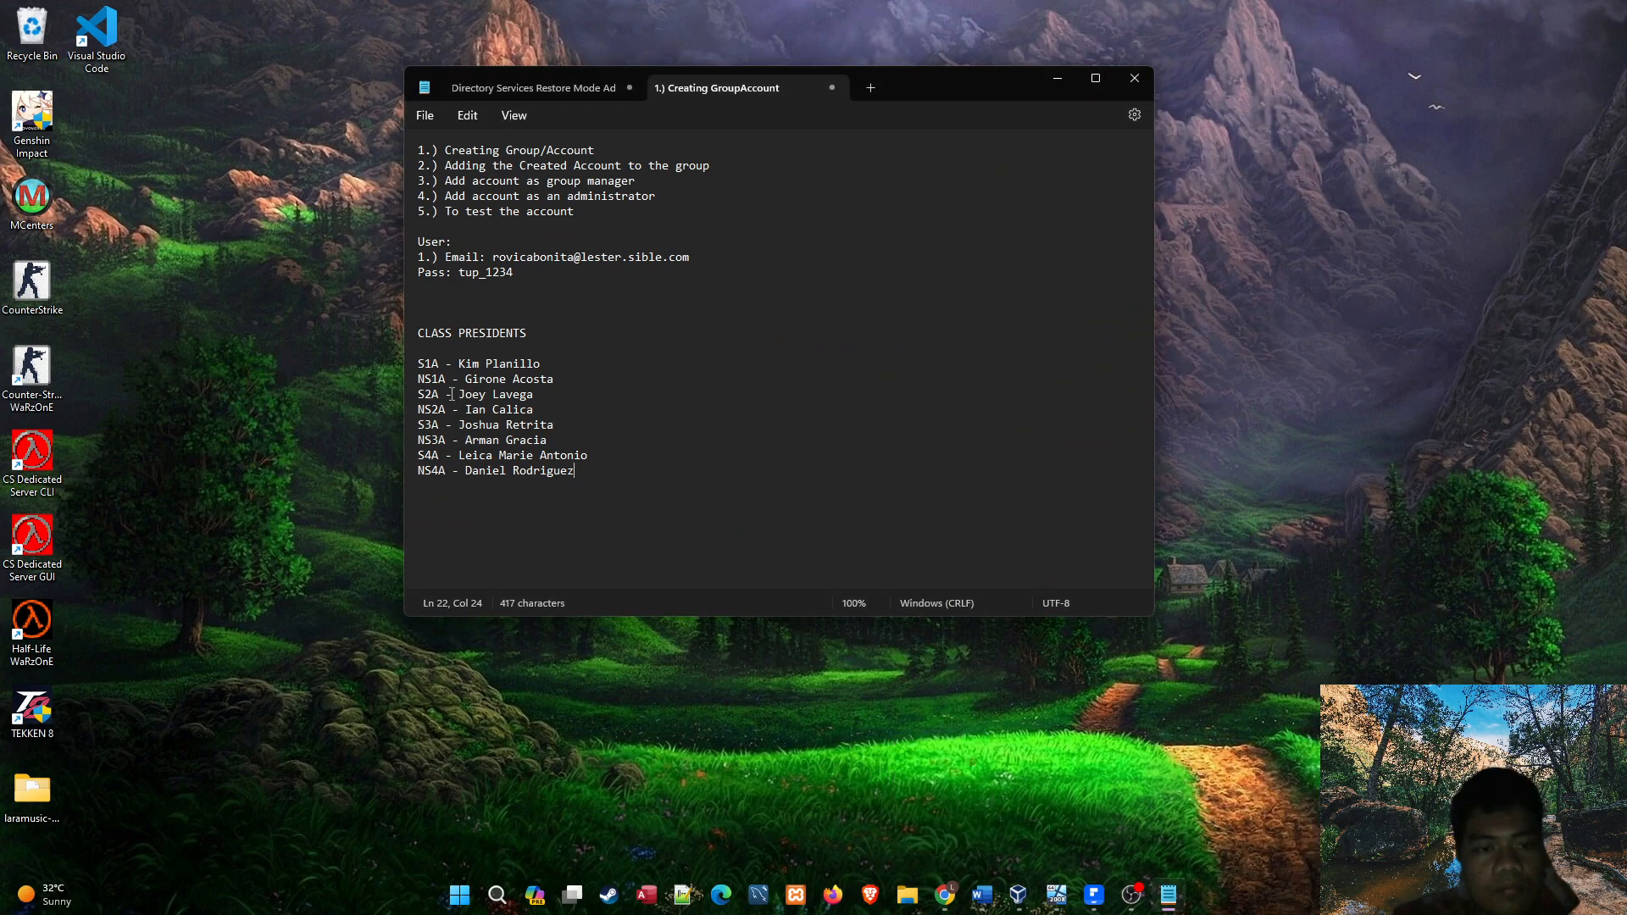
{"action": "left_click_drag", "start_coordinate": [583, 358], "coordinate": [374, 351]}
{"action": "left_click", "coordinate": [597, 373]}
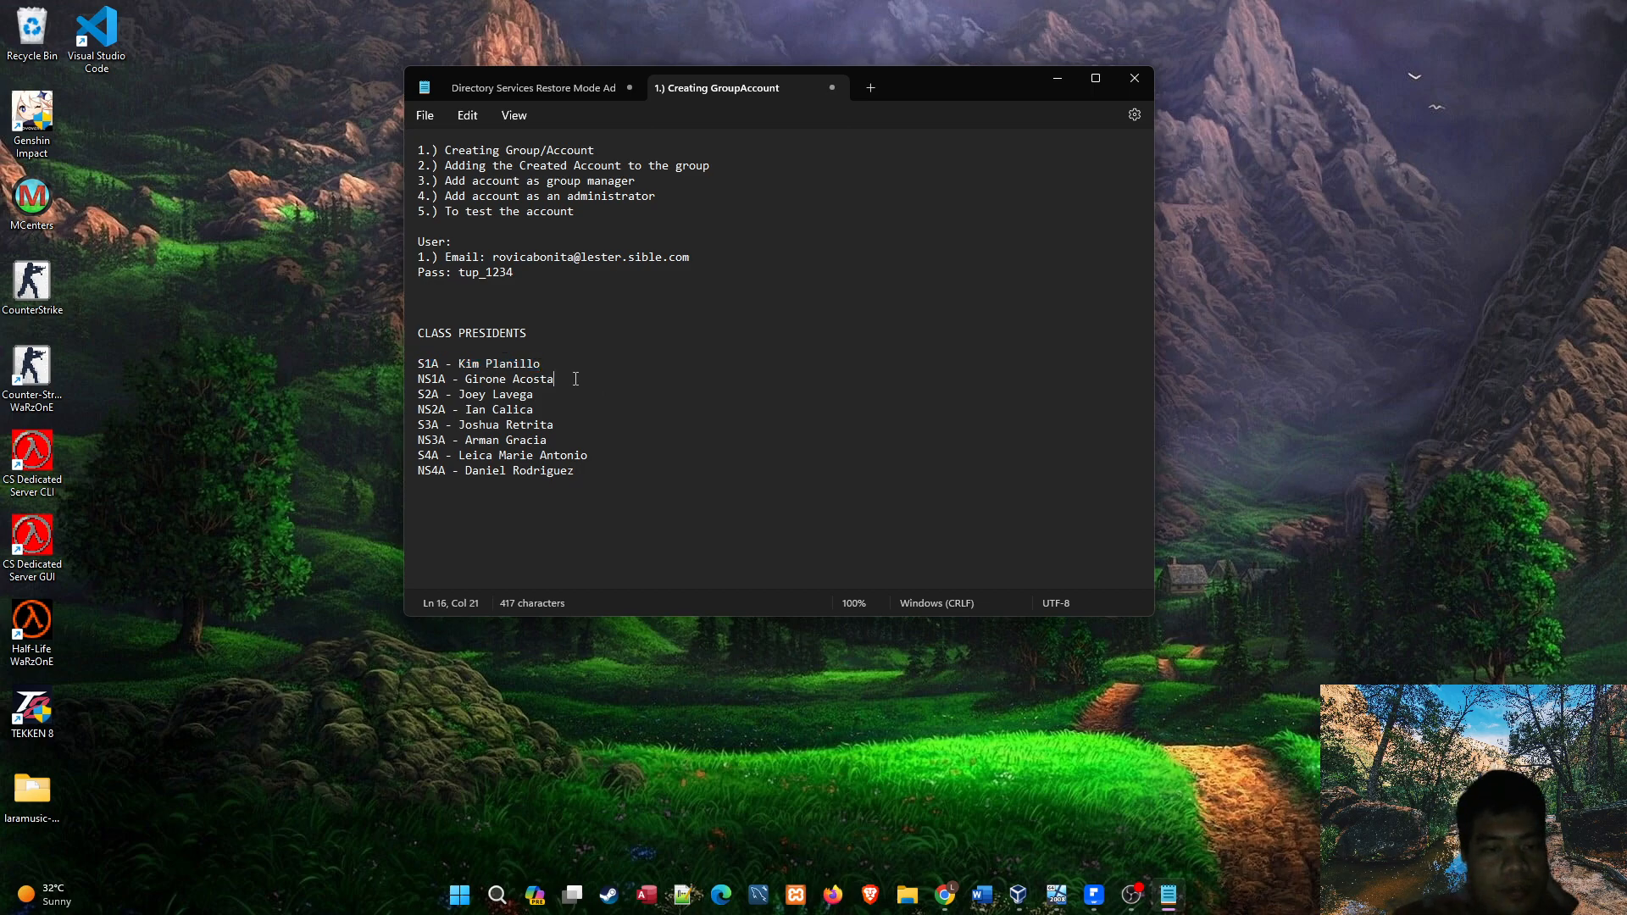
{"action": "left_click_drag", "start_coordinate": [576, 379], "coordinate": [334, 383]}
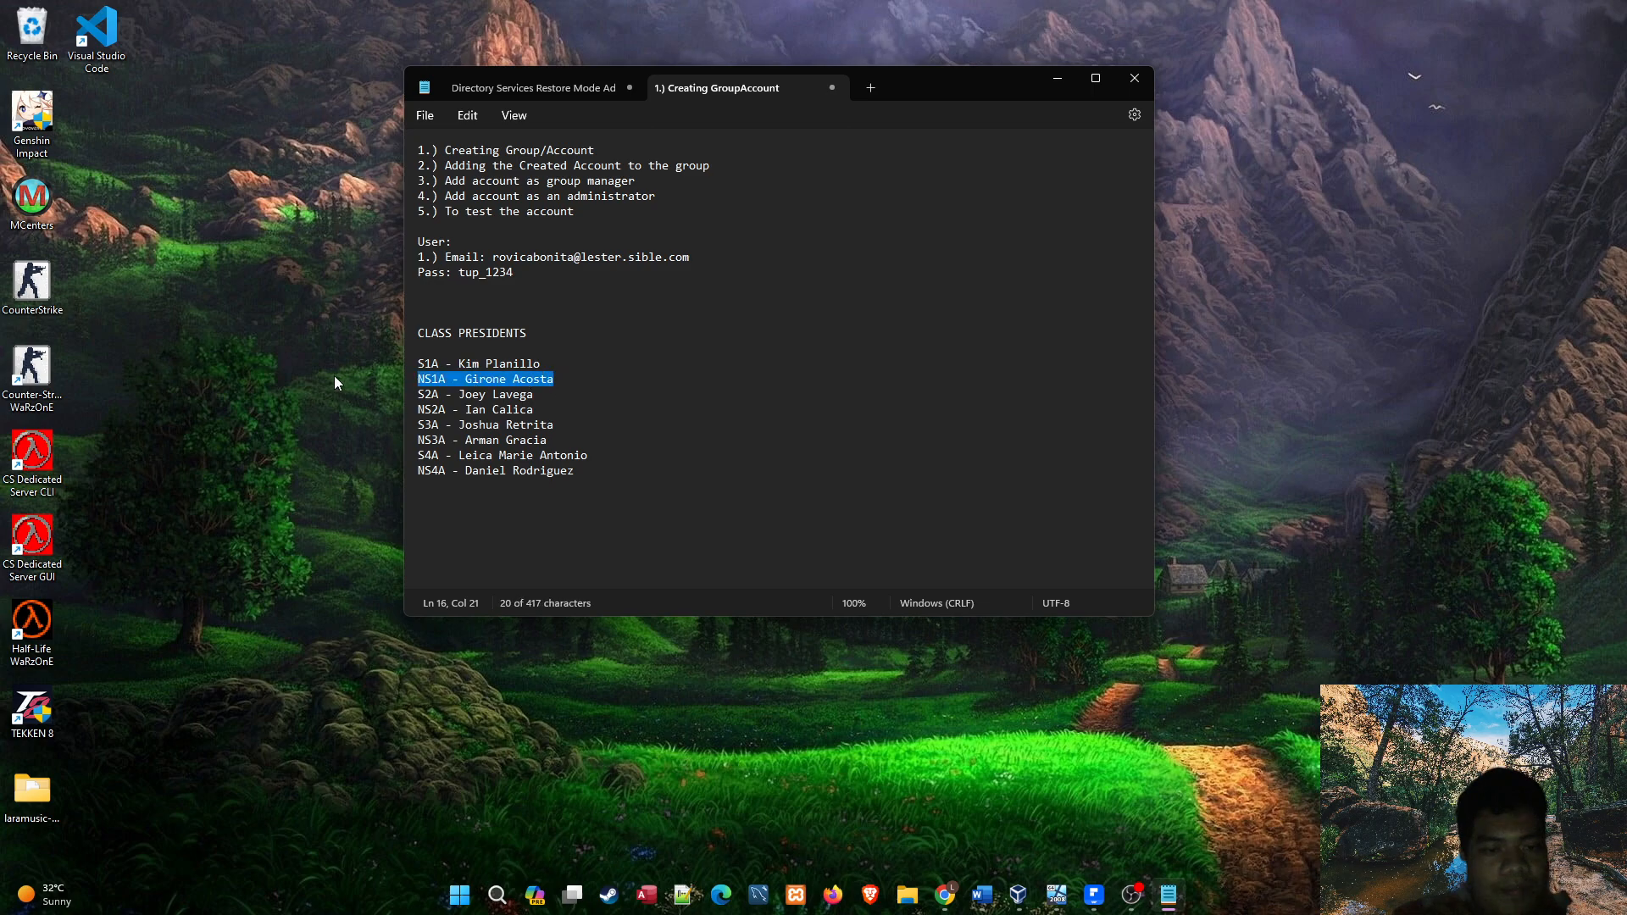
{"action": "left_click", "coordinate": [595, 379]}
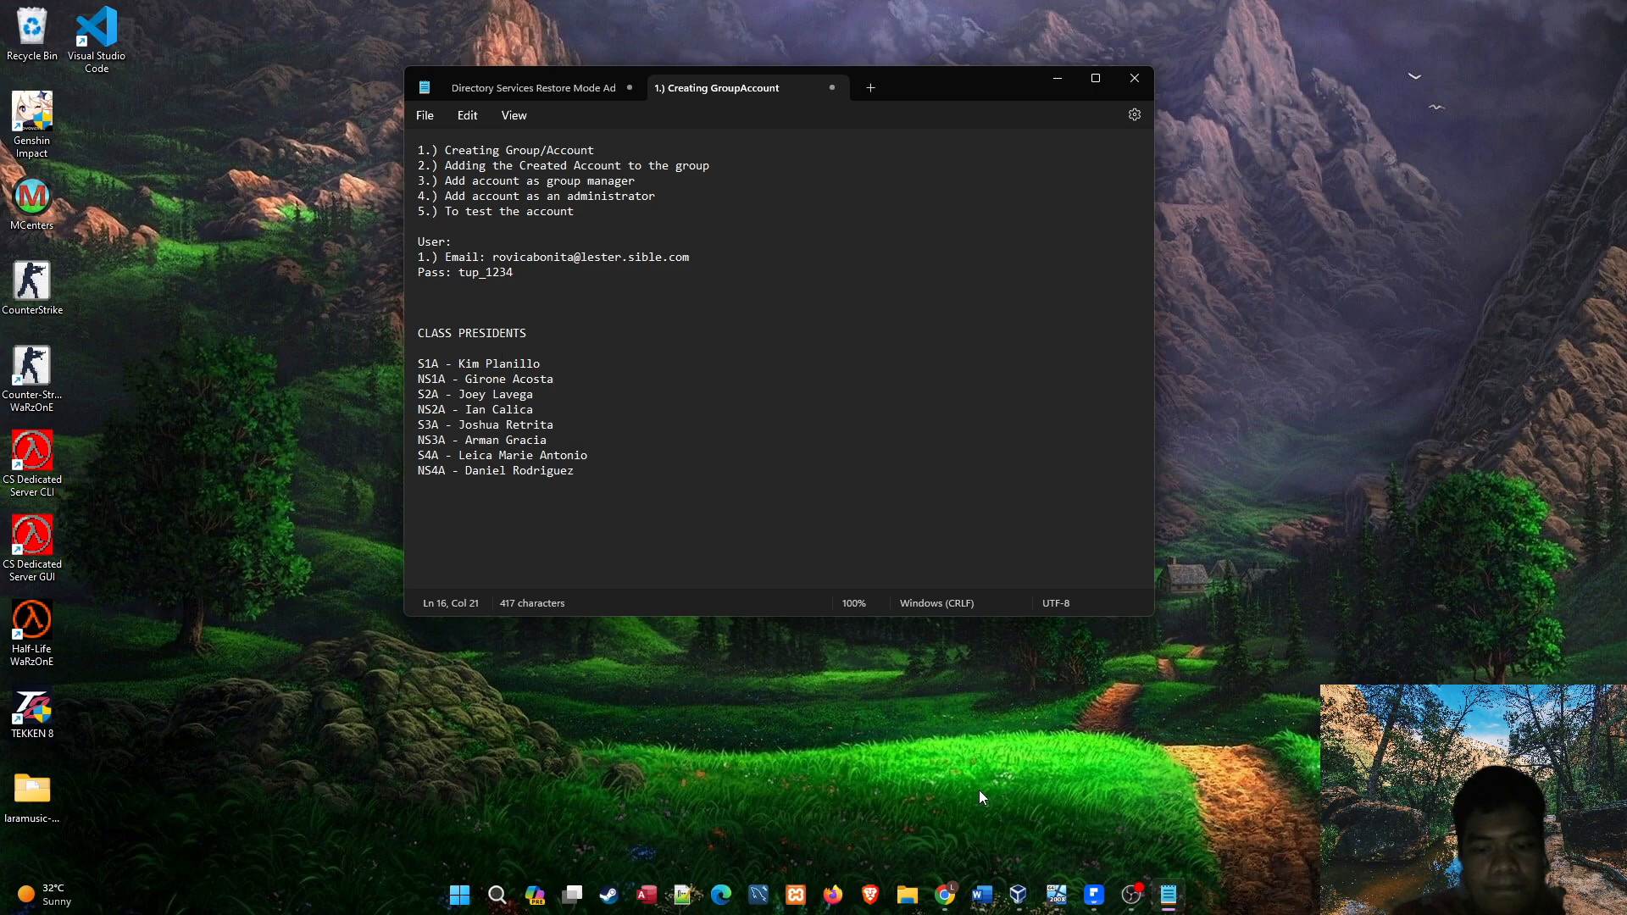
Switch to Active Directory Users and Computers in the Windows Server 2008 virtual machine and check the BSIT-NS-1A group's member list.
{"action": "left_click", "coordinate": [1057, 899]}
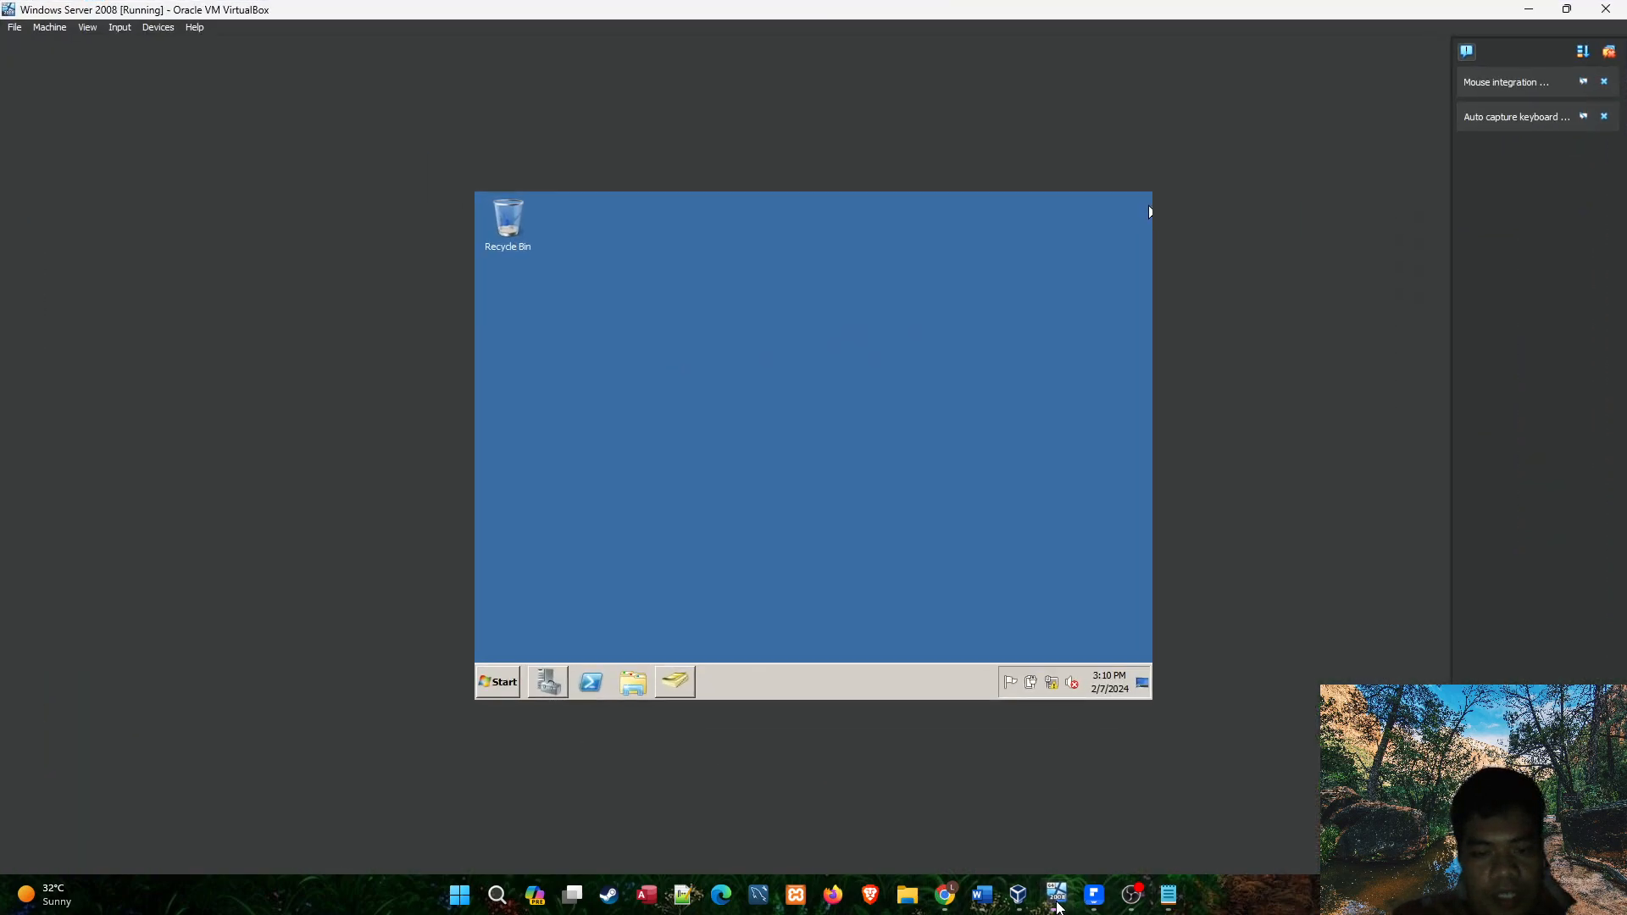
{"action": "left_click", "coordinate": [679, 688]}
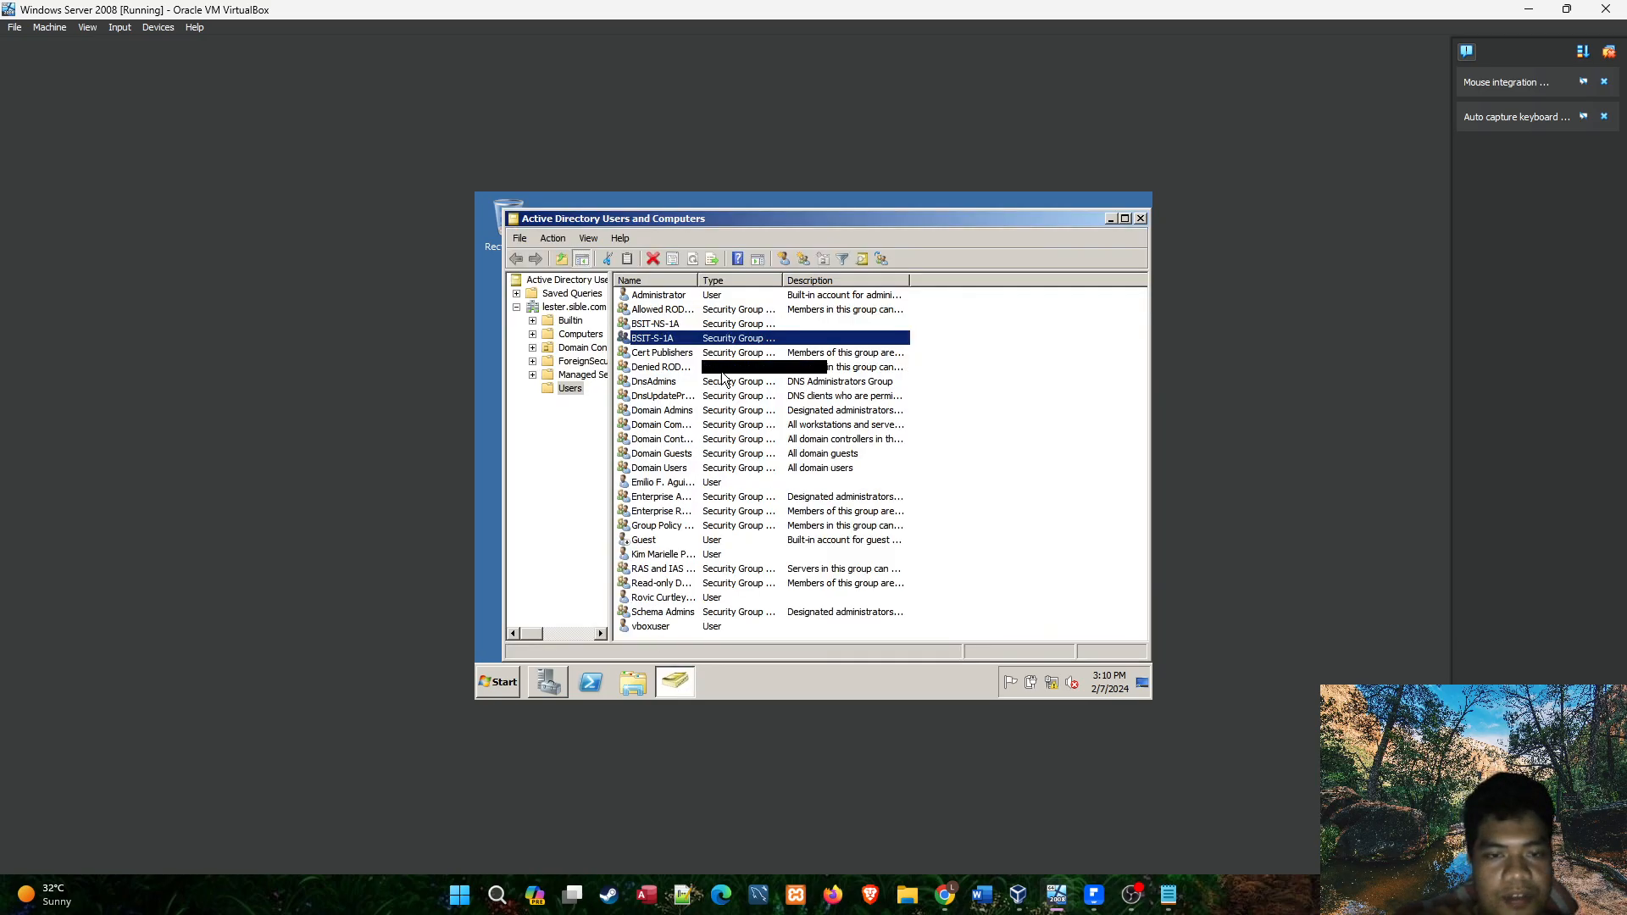
{"action": "left_click", "coordinate": [804, 260]}
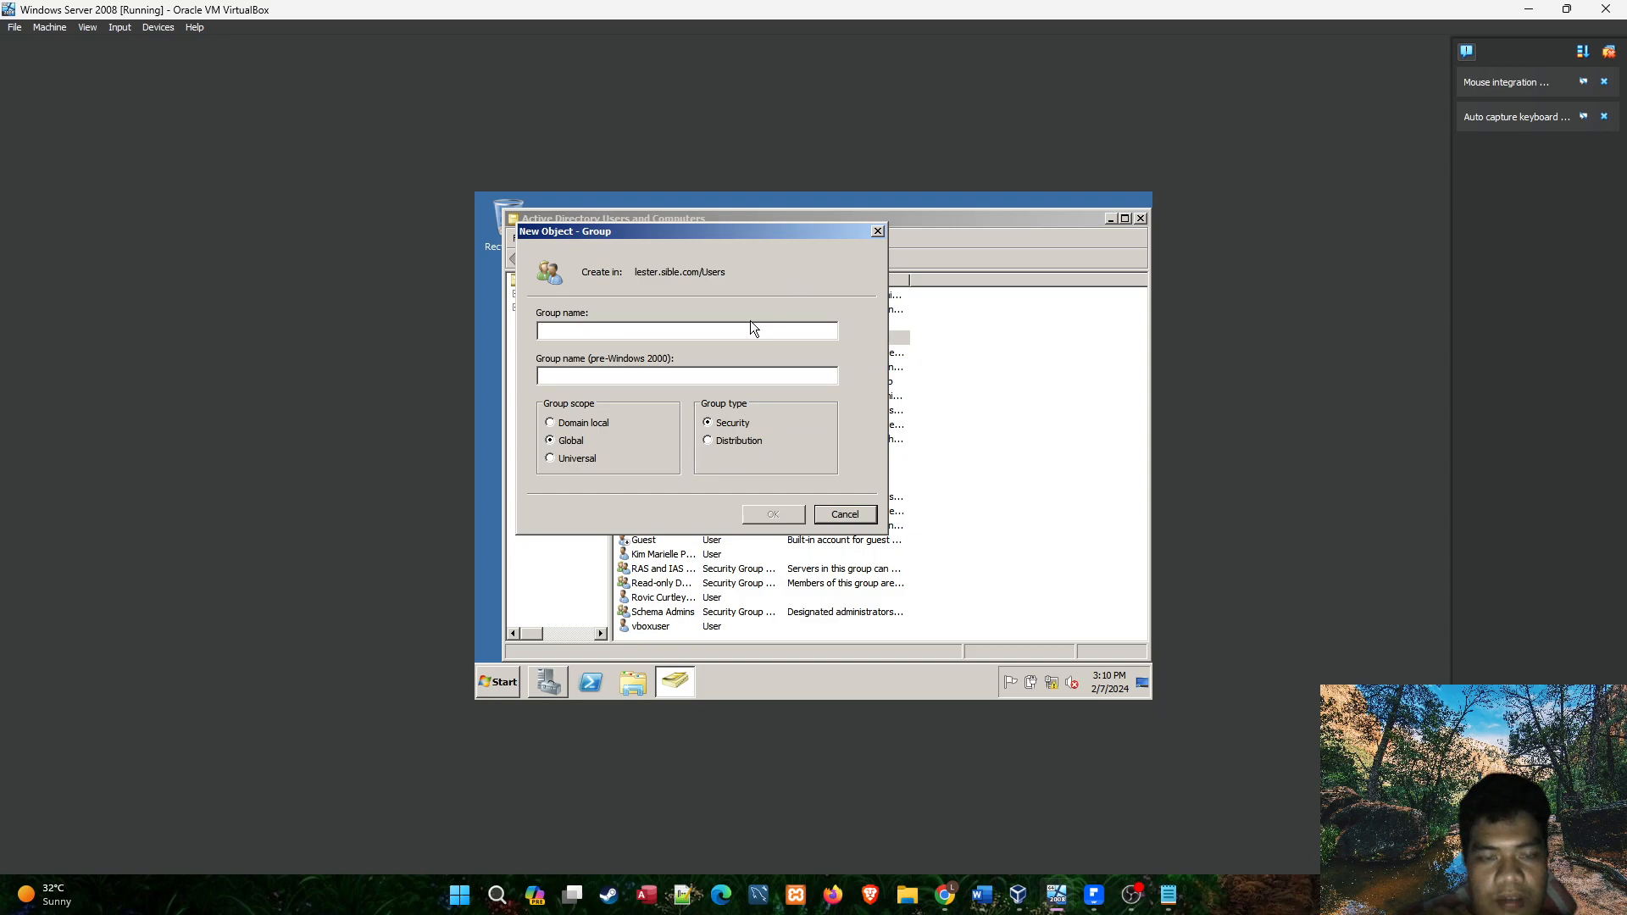
{"action": "left_click", "coordinate": [878, 230]}
{"action": "double_click", "coordinate": [678, 325]}
{"action": "left_click", "coordinate": [732, 282]}
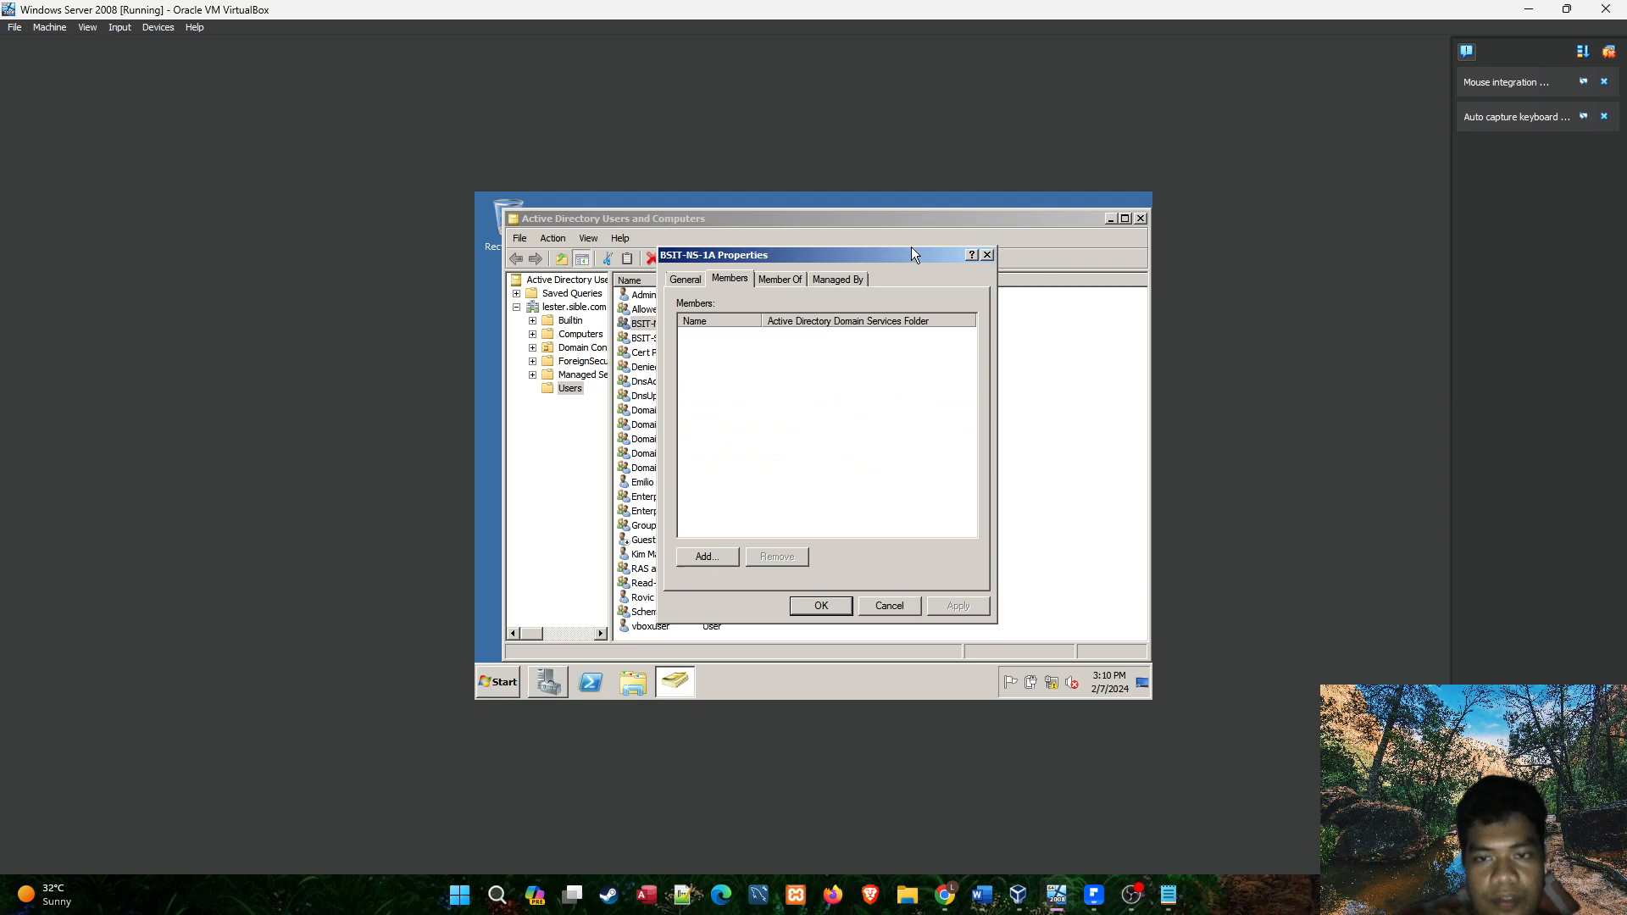
{"action": "left_click", "coordinate": [987, 255]}
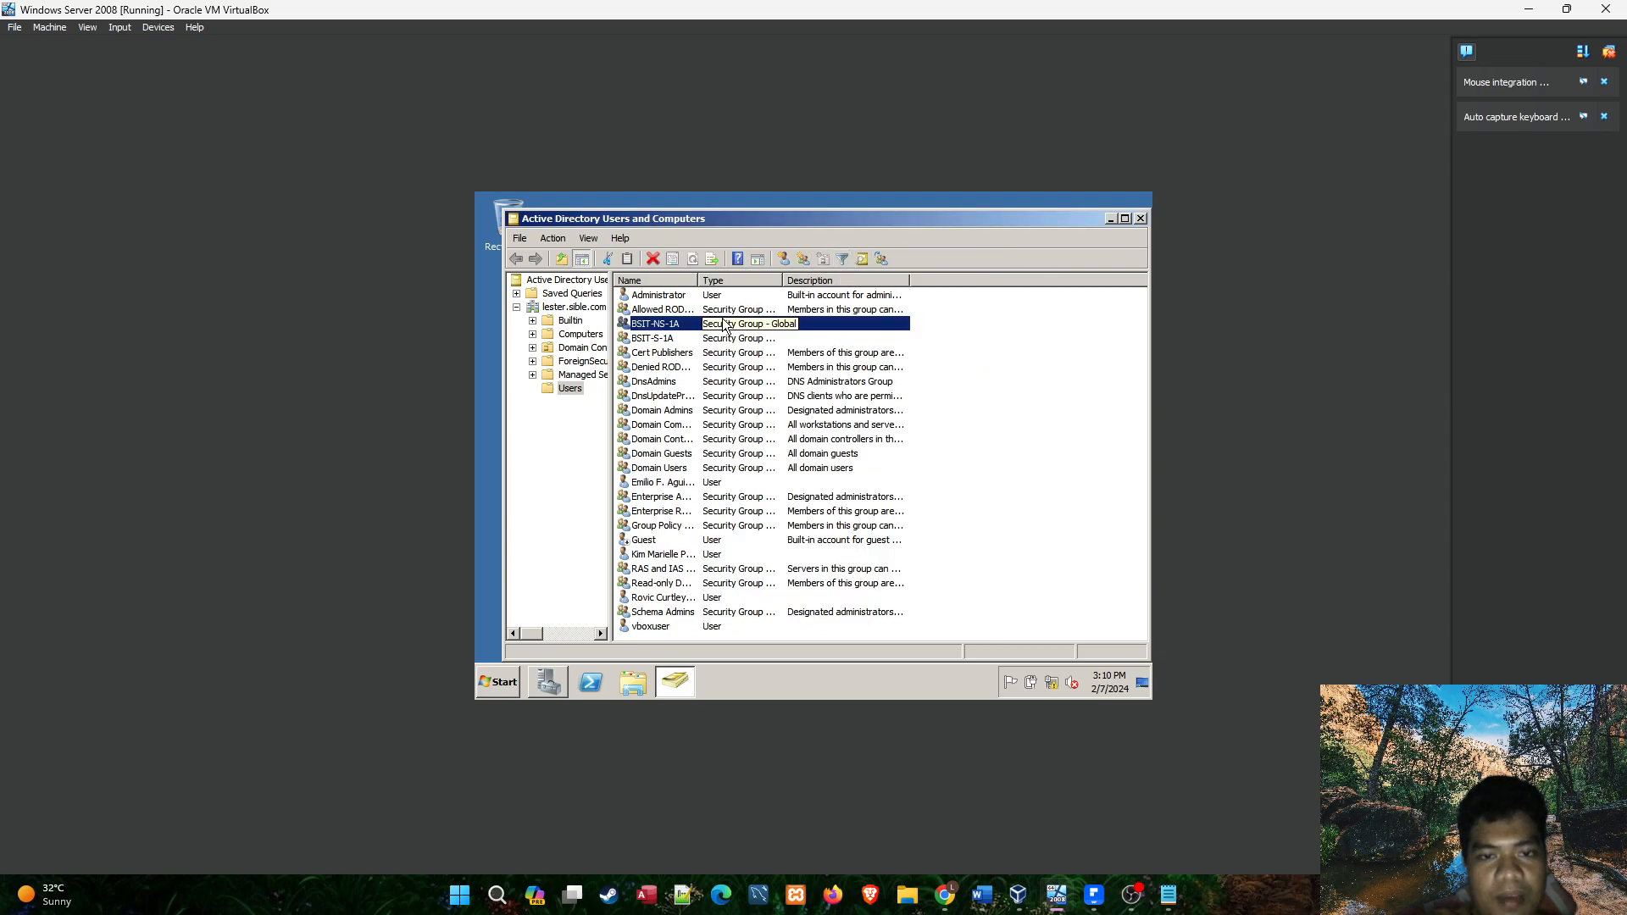
Start a new user in the Users container and look up the NS1A president's full name in the PDF roster's BSIT-NS-1A list.
{"action": "left_click", "coordinate": [784, 259]}
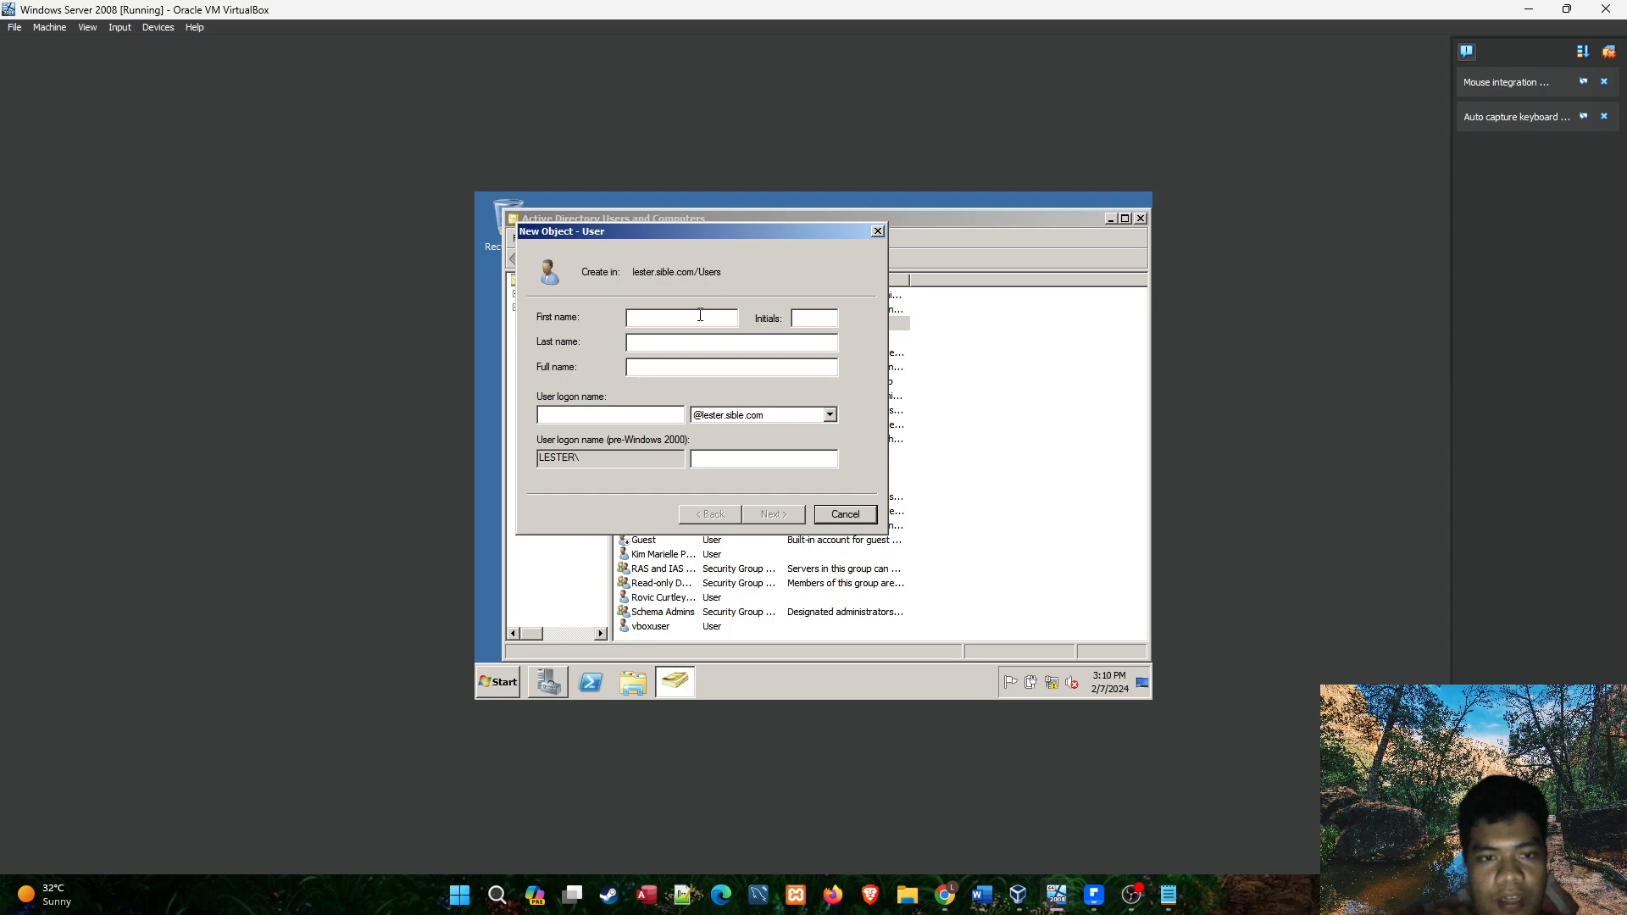
{"action": "mouse_move", "coordinate": [1098, 897]}
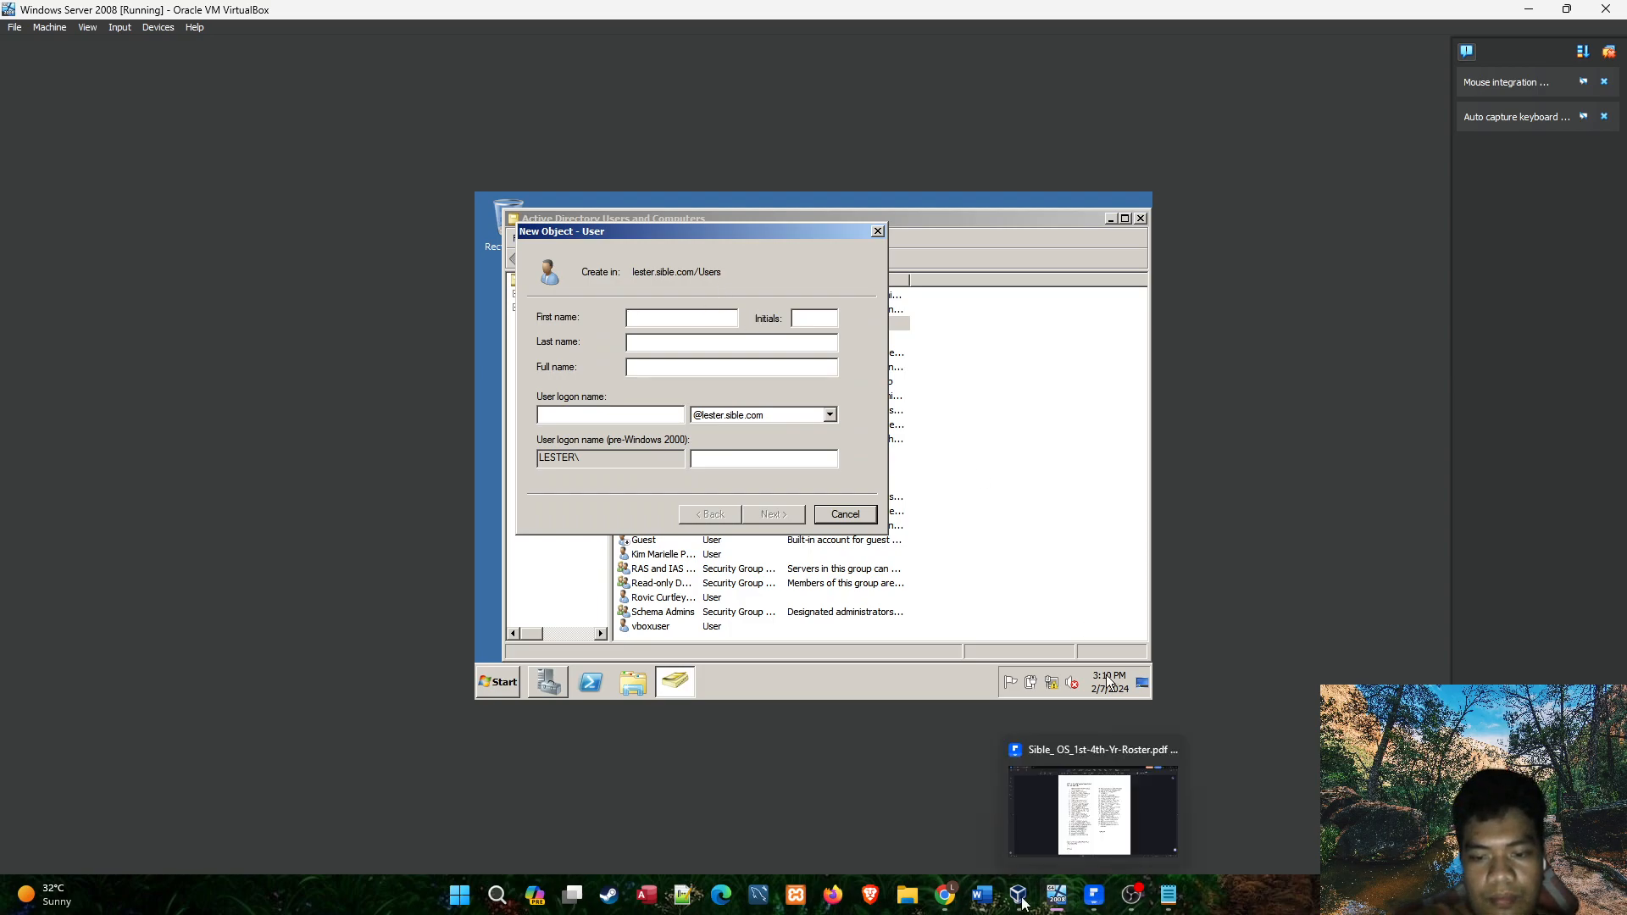
{"action": "left_click", "coordinate": [1168, 895]}
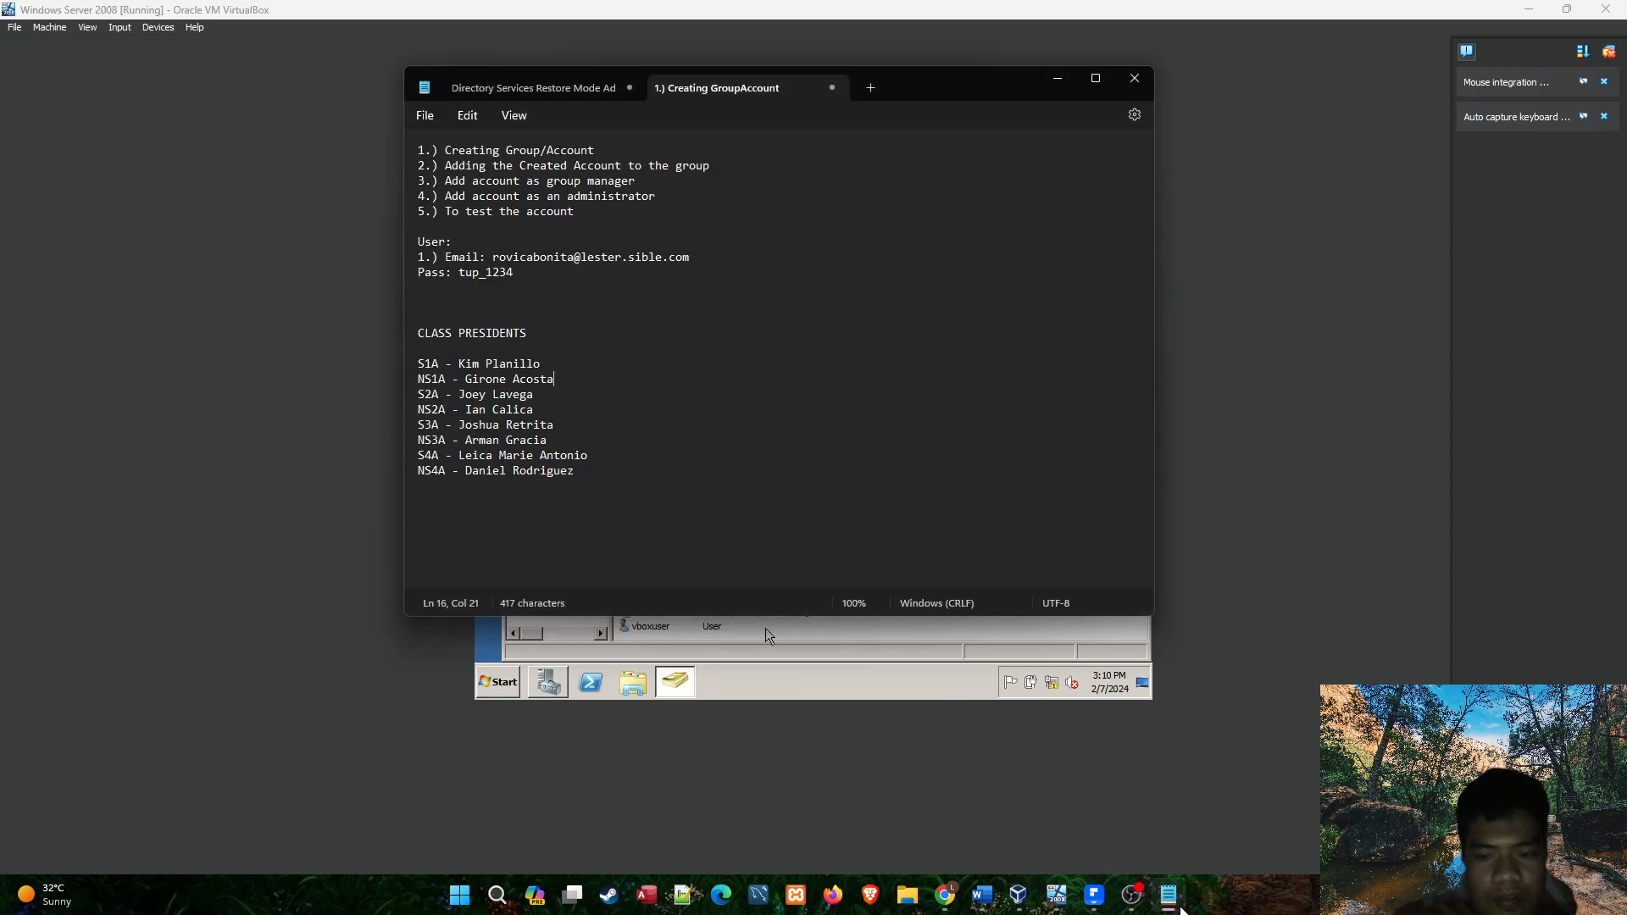
{"action": "left_click", "coordinate": [1171, 898]}
{"action": "left_click", "coordinate": [1095, 896]}
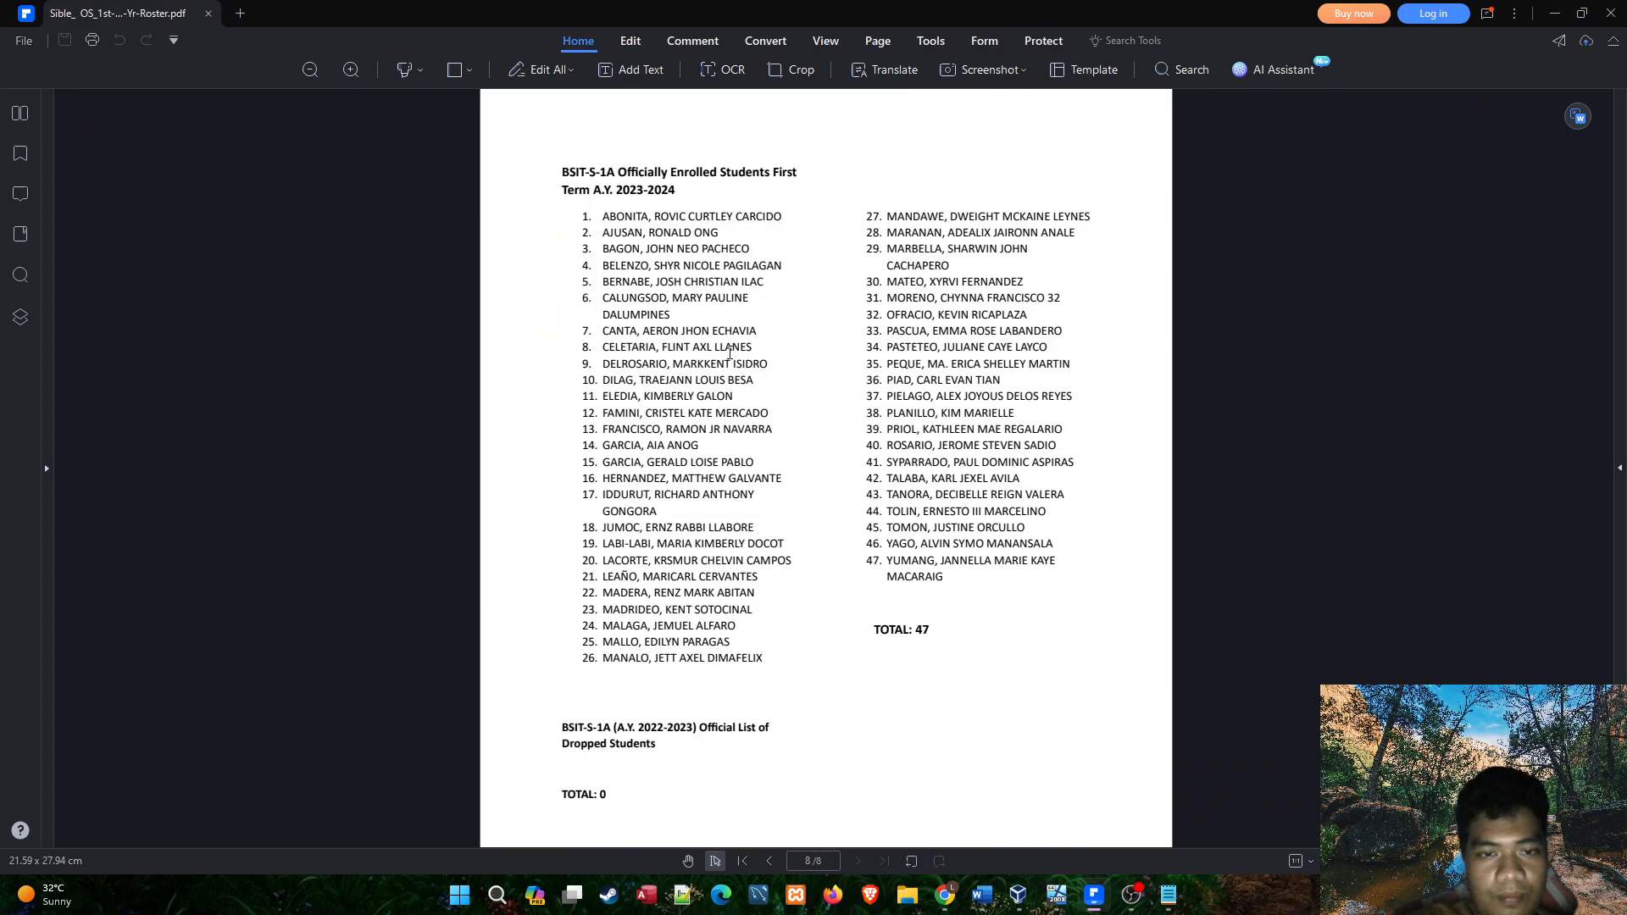
{"action": "scroll", "coordinate": [725, 496], "scroll_direction": "up", "scroll_amount": 10}
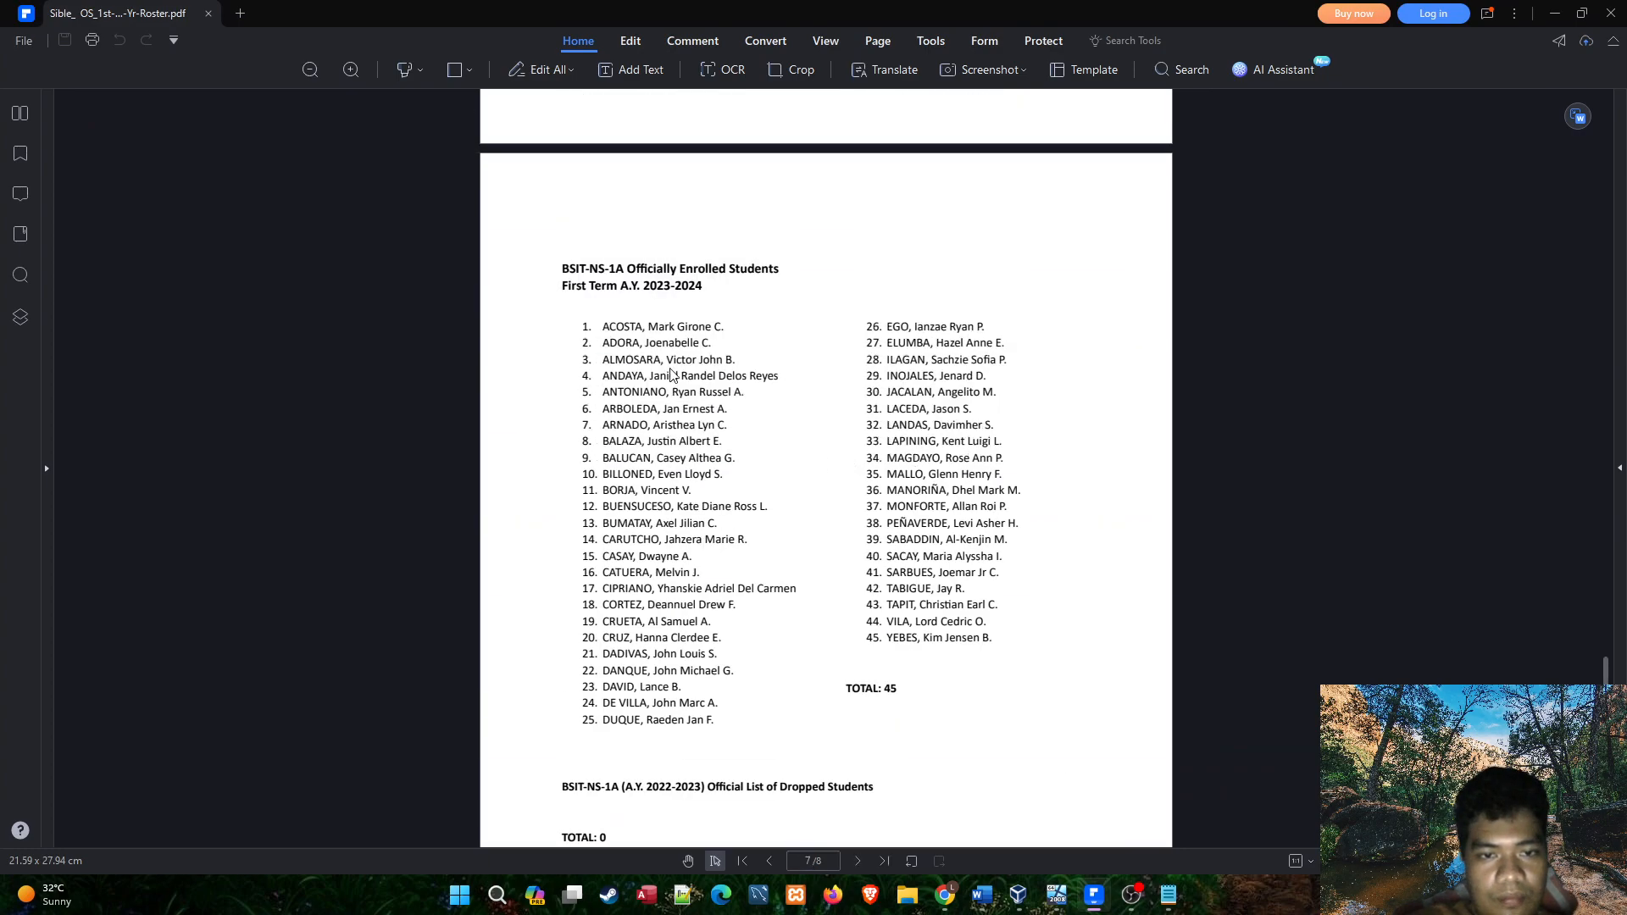
{"action": "scroll", "coordinate": [700, 374], "scroll_direction": "up", "scroll_amount": 1, "text": "ctrl"}
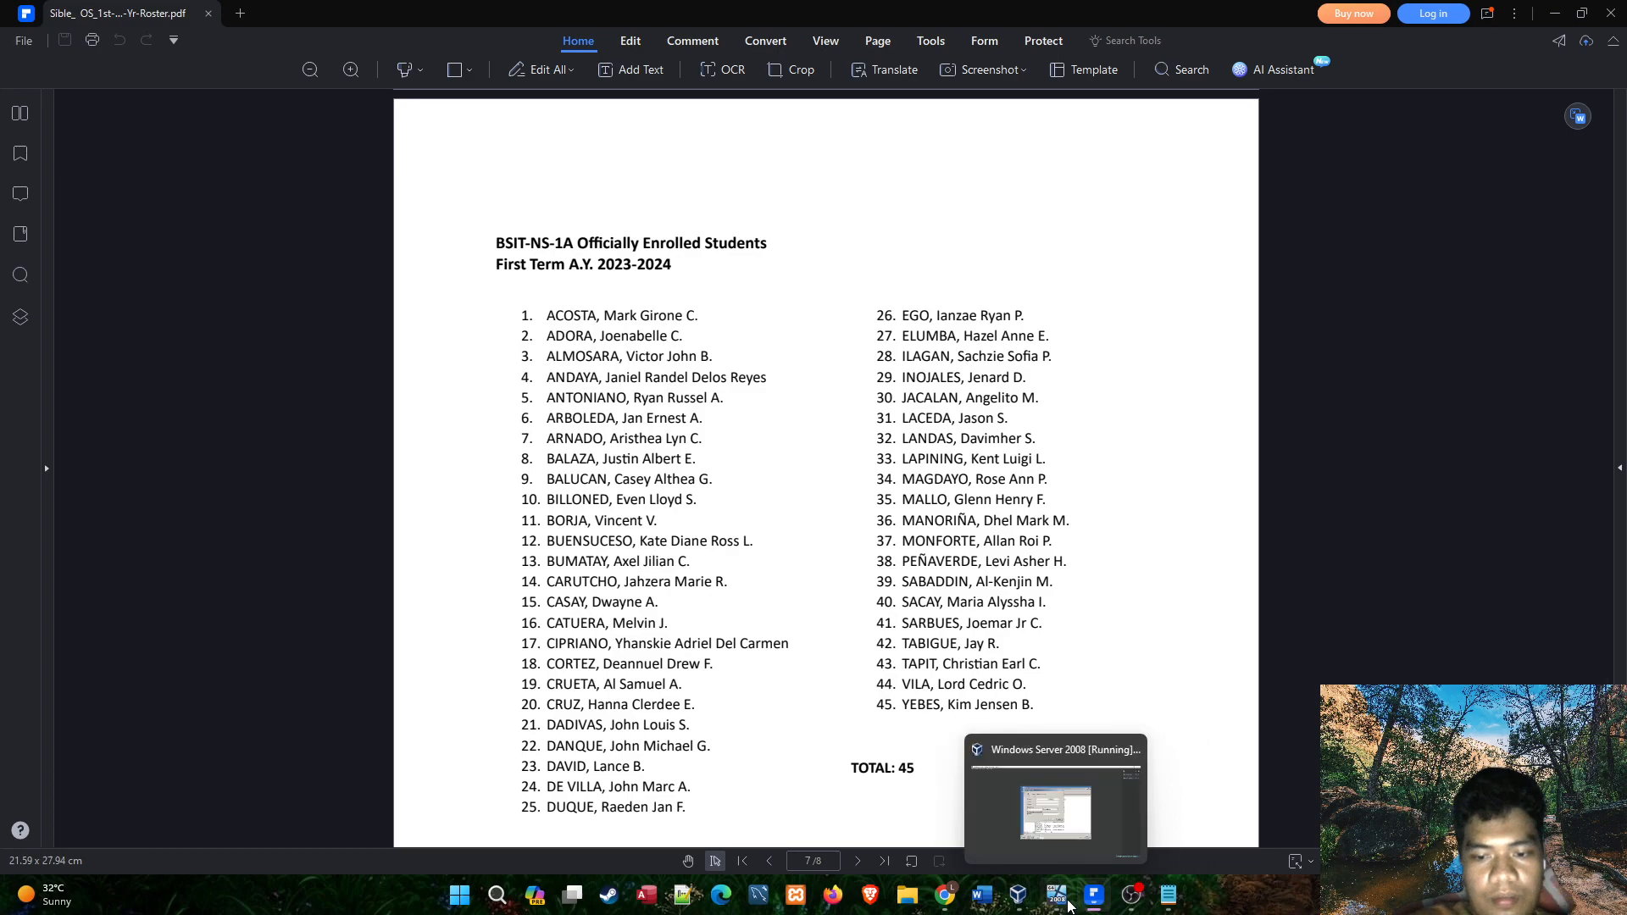
Enter the NS1A president's first name, middle initial and last name for the new user, as listed in the roster.
{"action": "left_click", "coordinate": [1066, 900]}
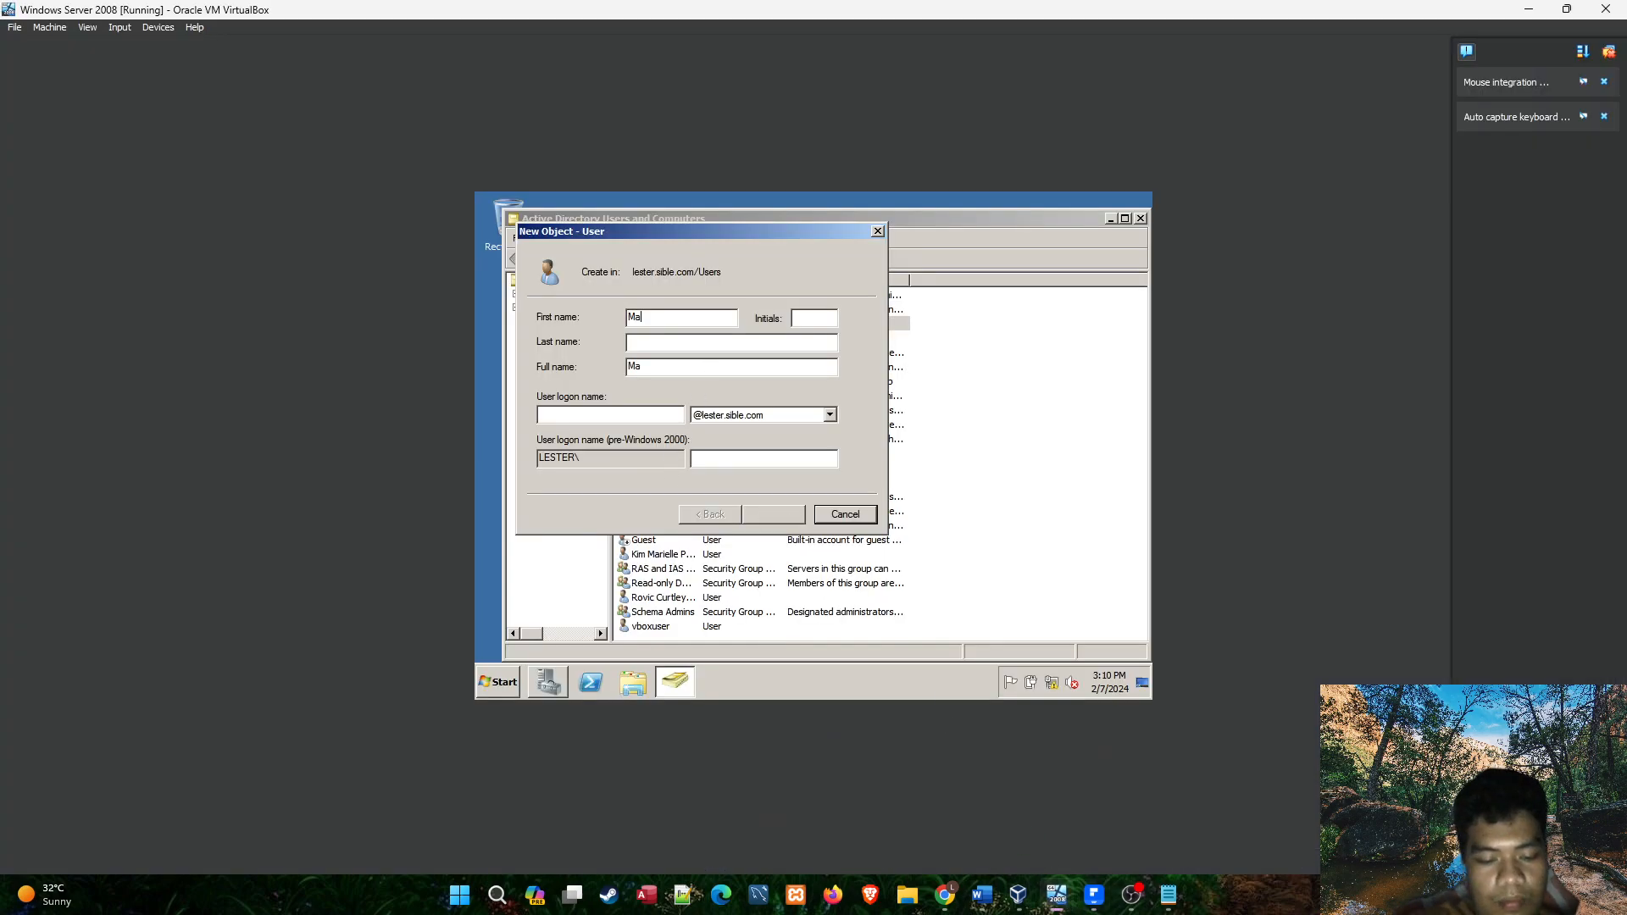
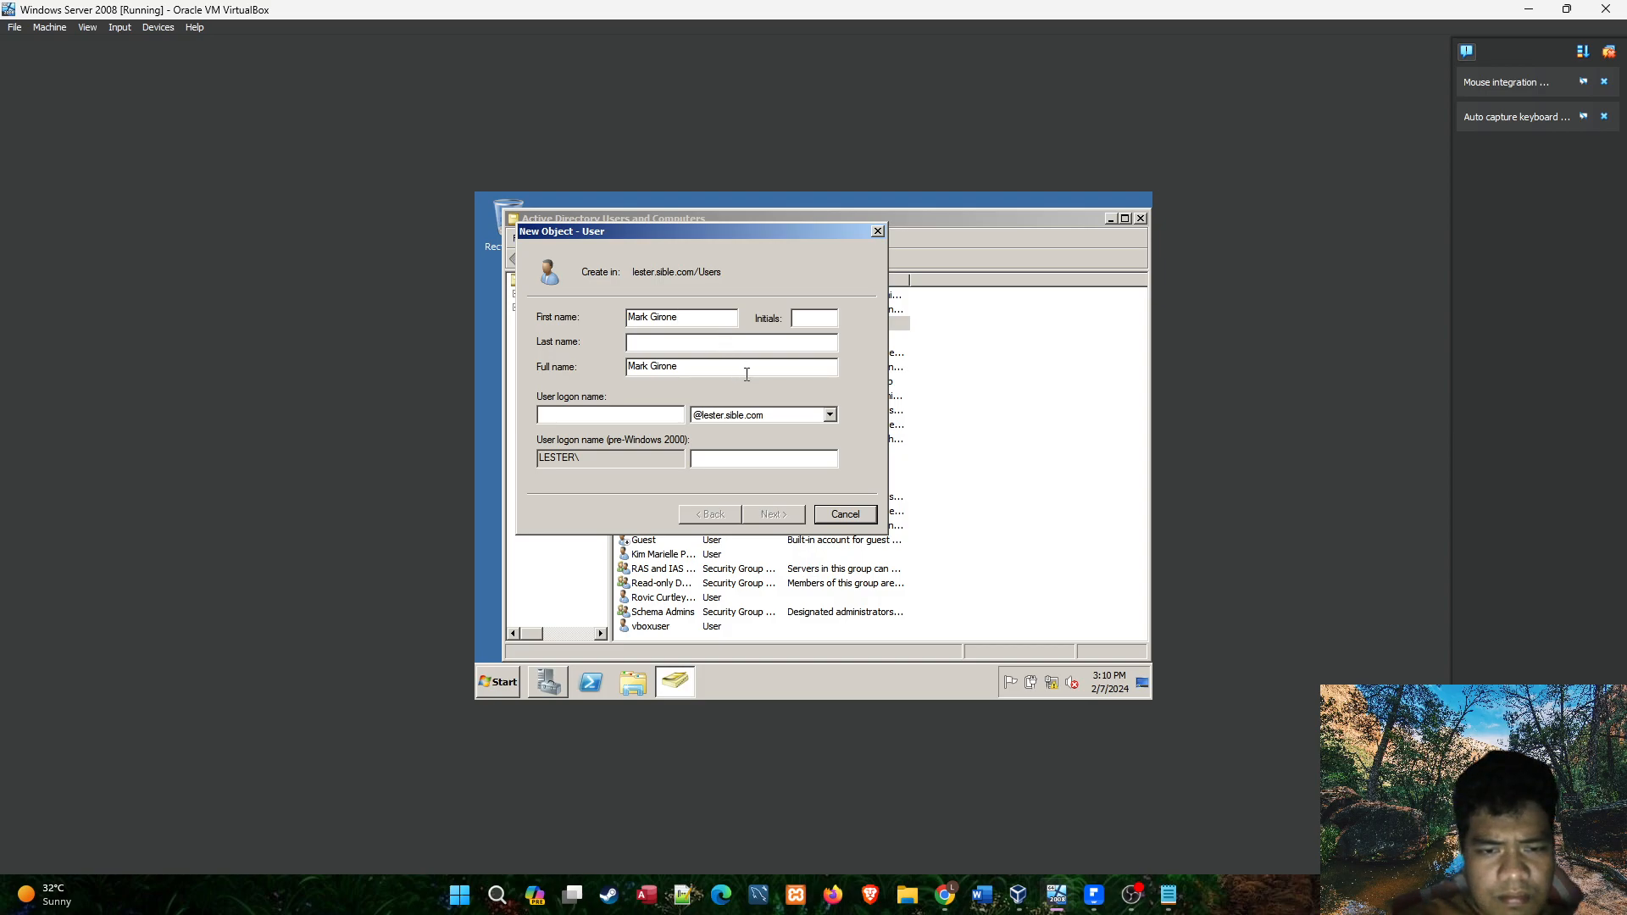
{"action": "left_click", "coordinate": [1083, 900]}
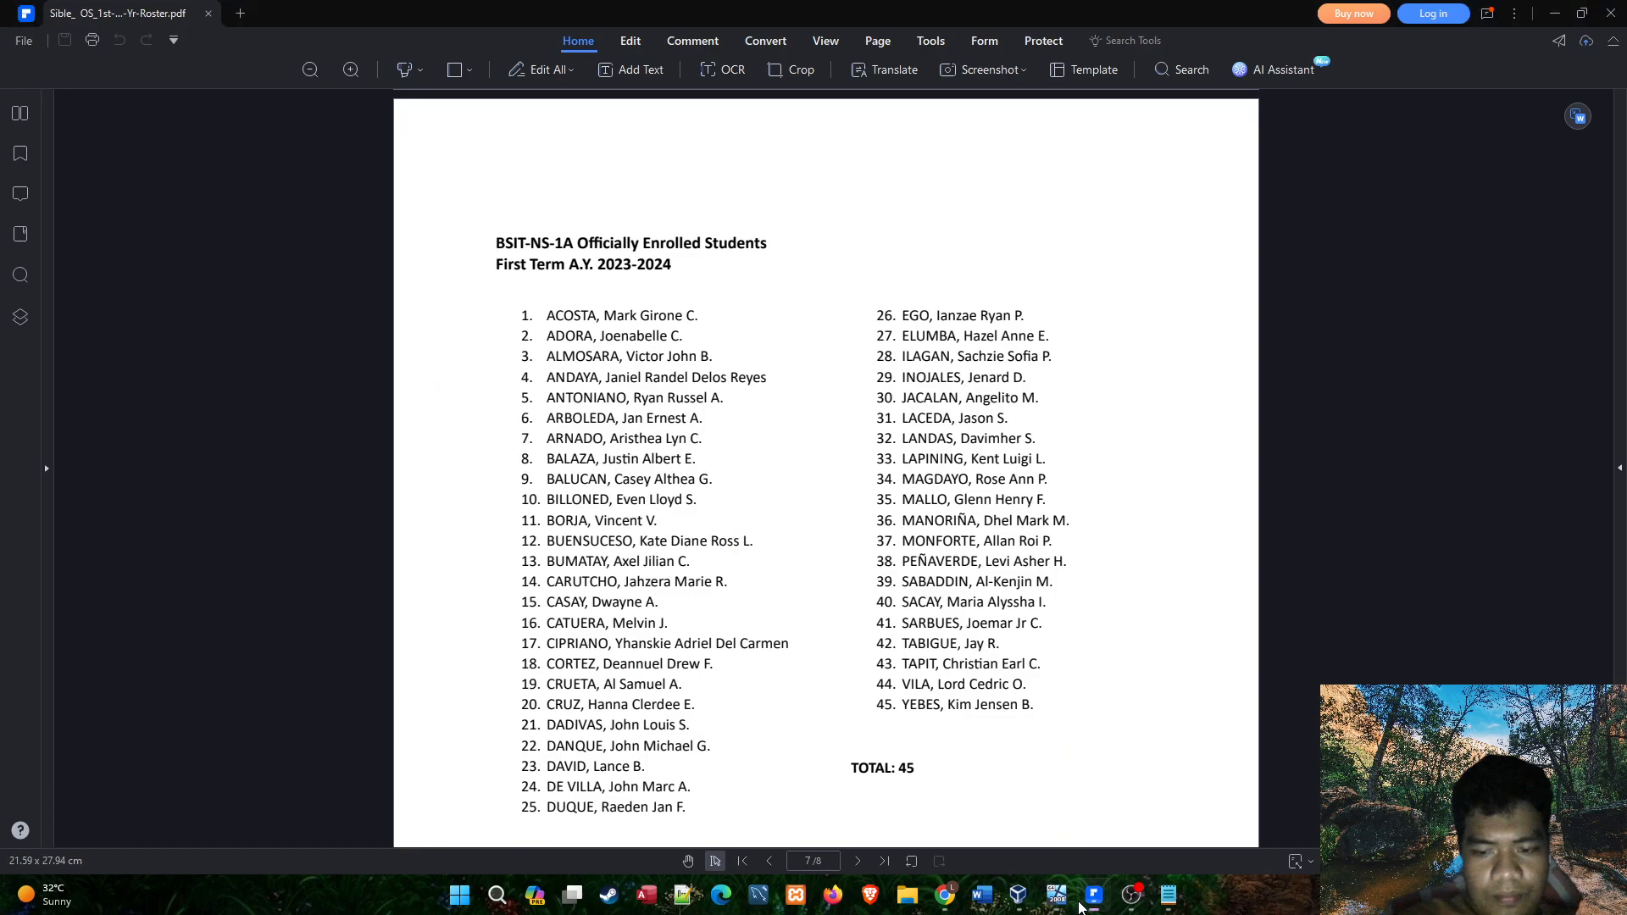
{"action": "left_click", "coordinate": [1083, 906]}
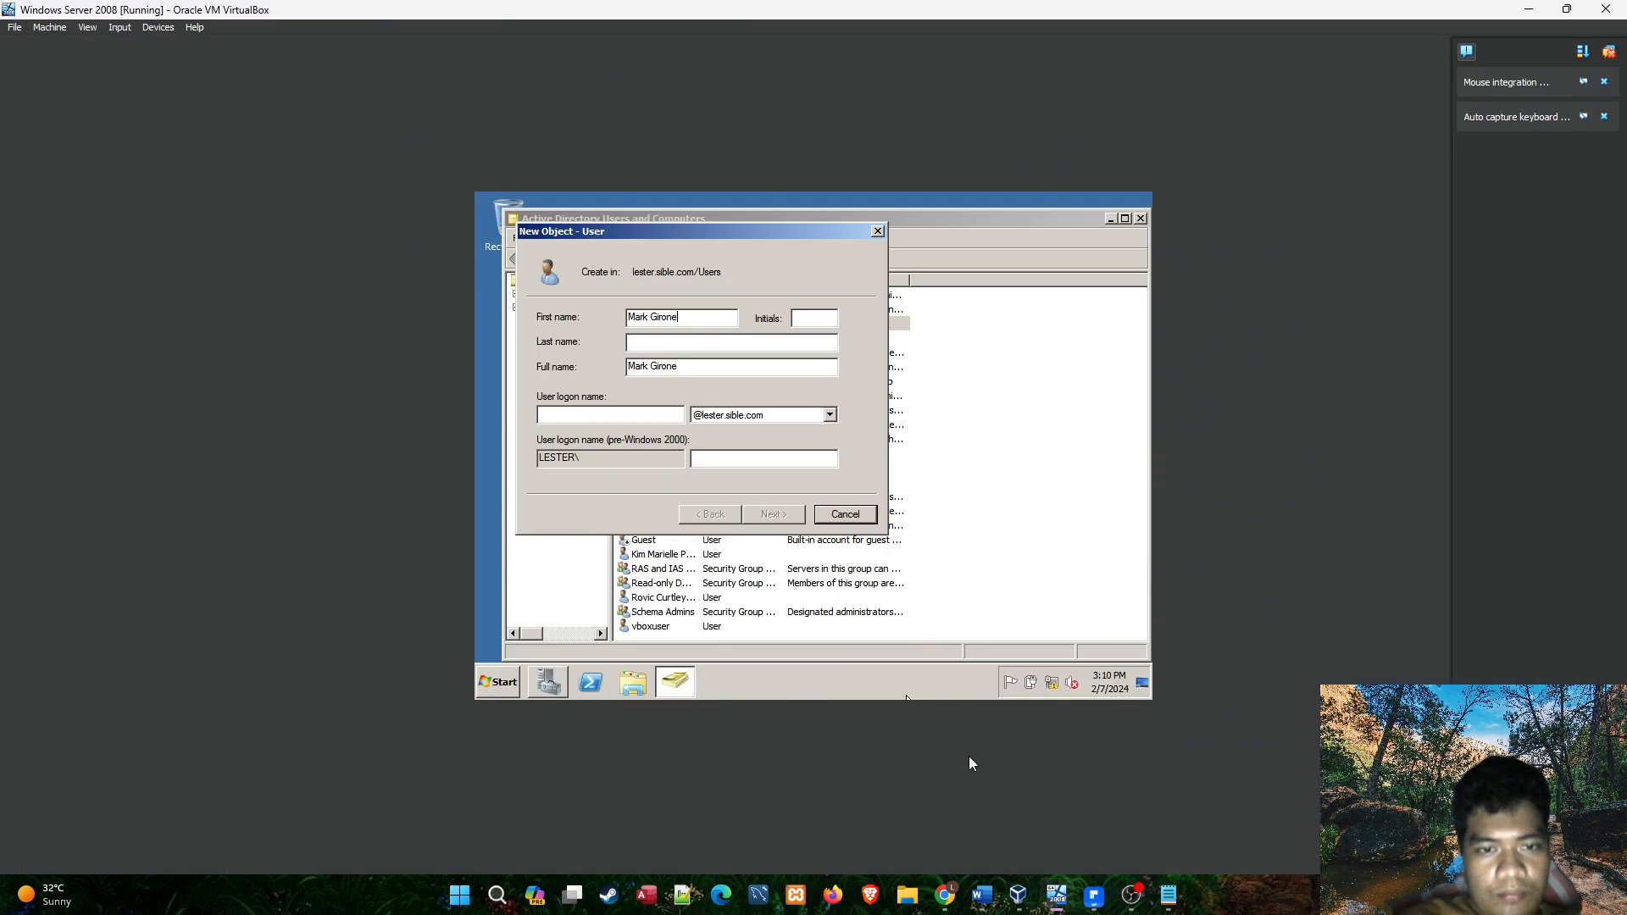
{"action": "left_click", "coordinate": [802, 321]}
{"action": "type", "text": "C"}
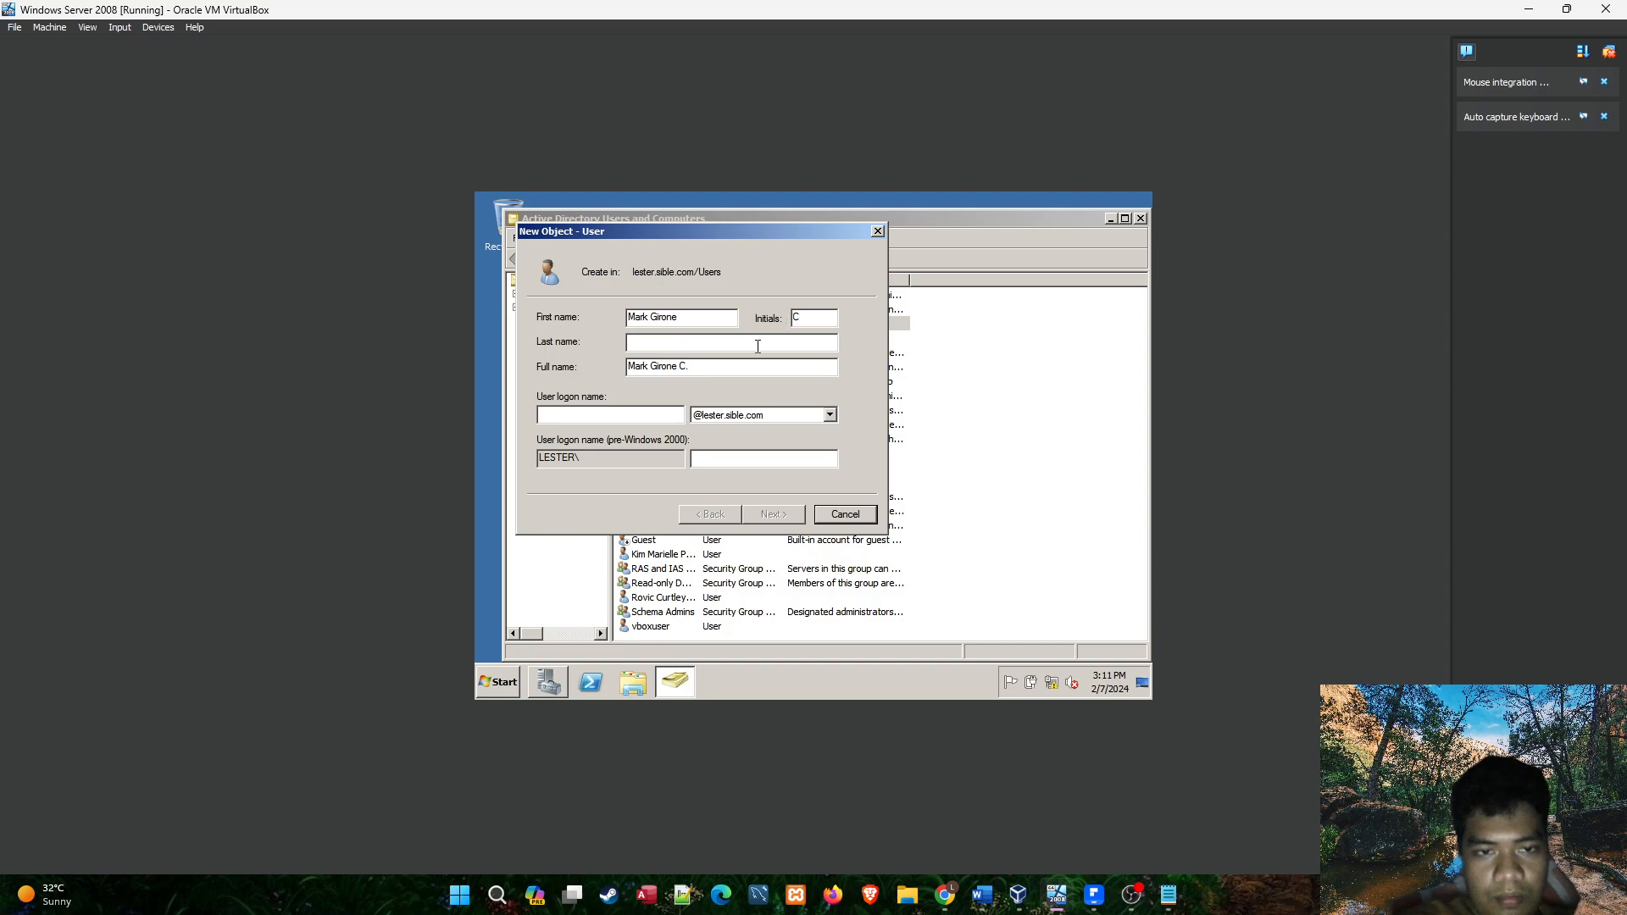
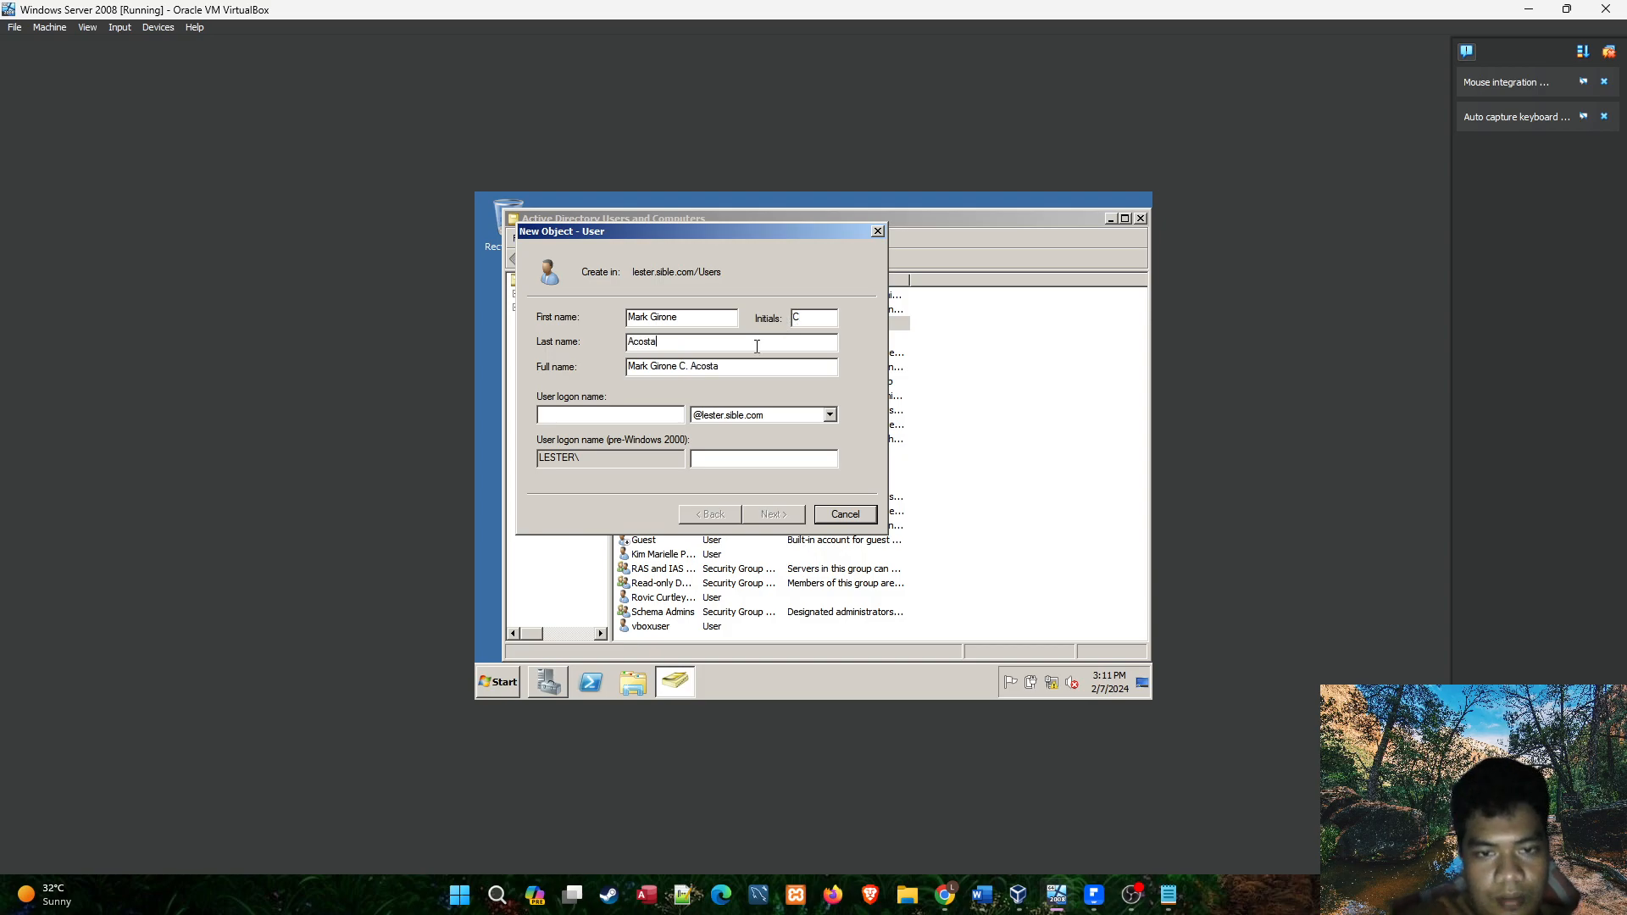
Set the new user's logon name to the student's given names in lowercase without spaces, and check the pre-Windows 2000 logon name.
{"action": "left_click", "coordinate": [657, 414]}
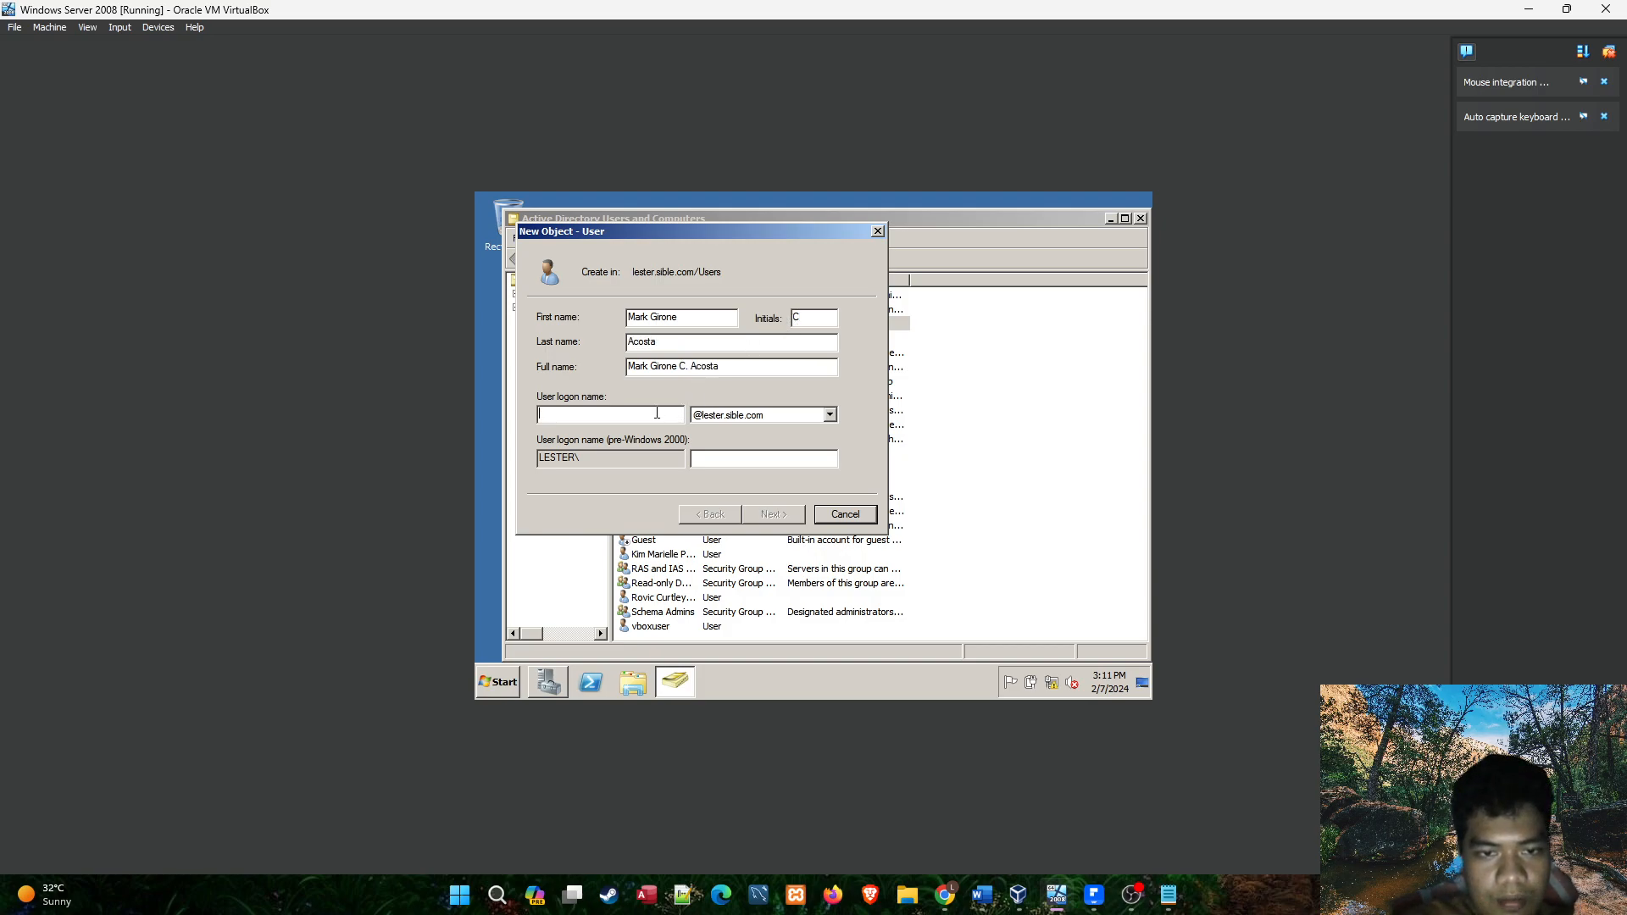
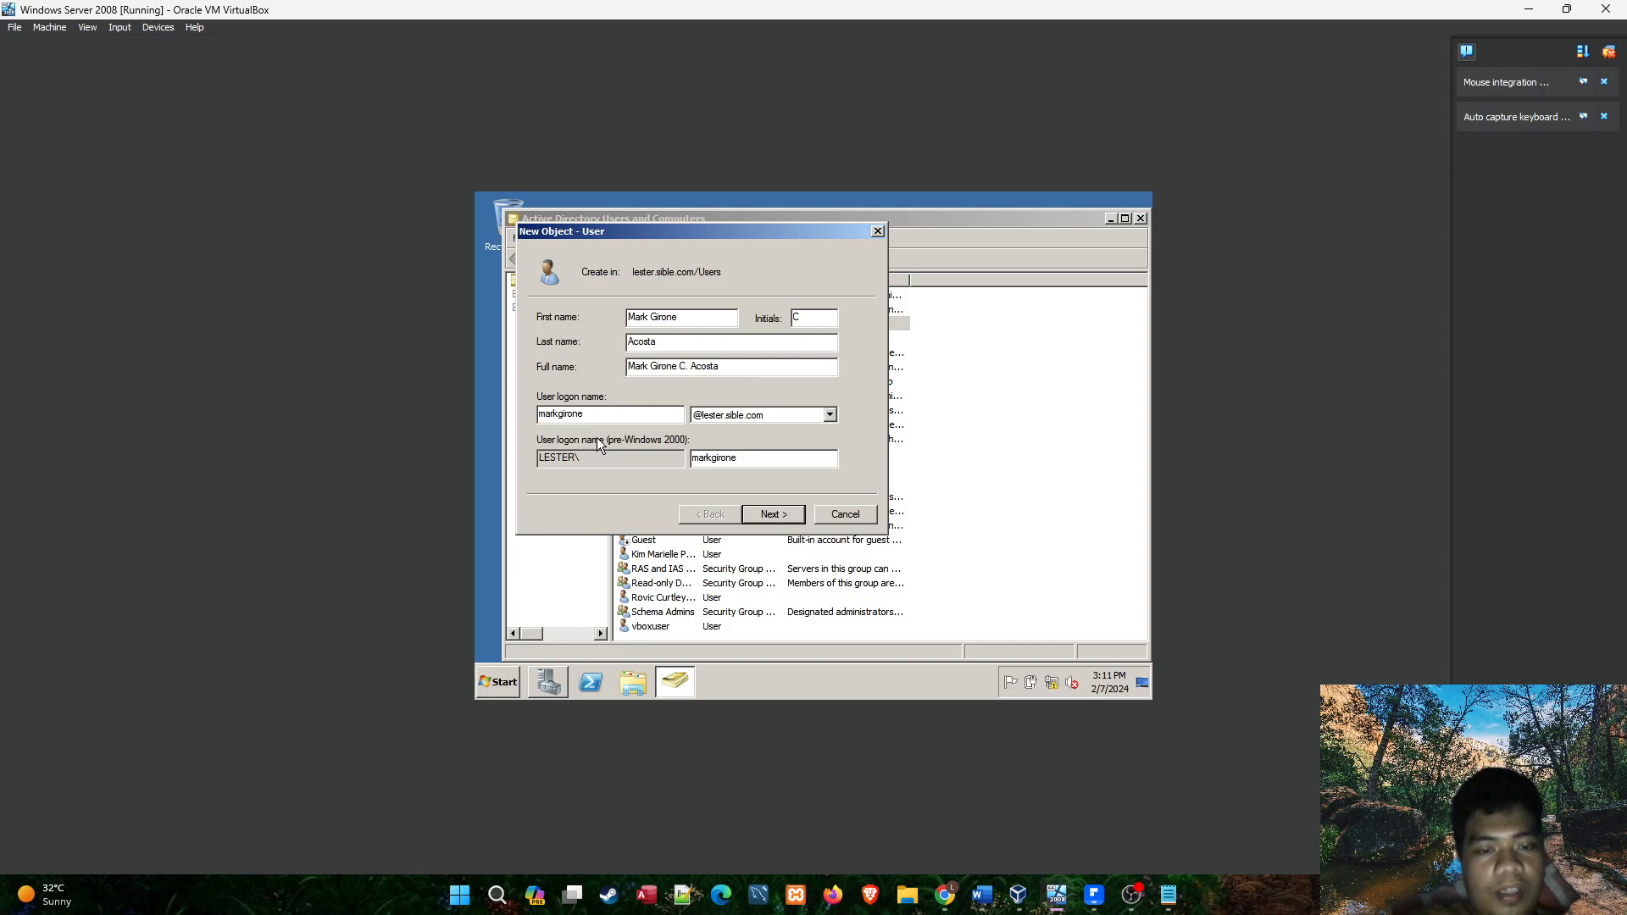
{"action": "left_click_drag", "start_coordinate": [735, 459], "coordinate": [687, 458]}
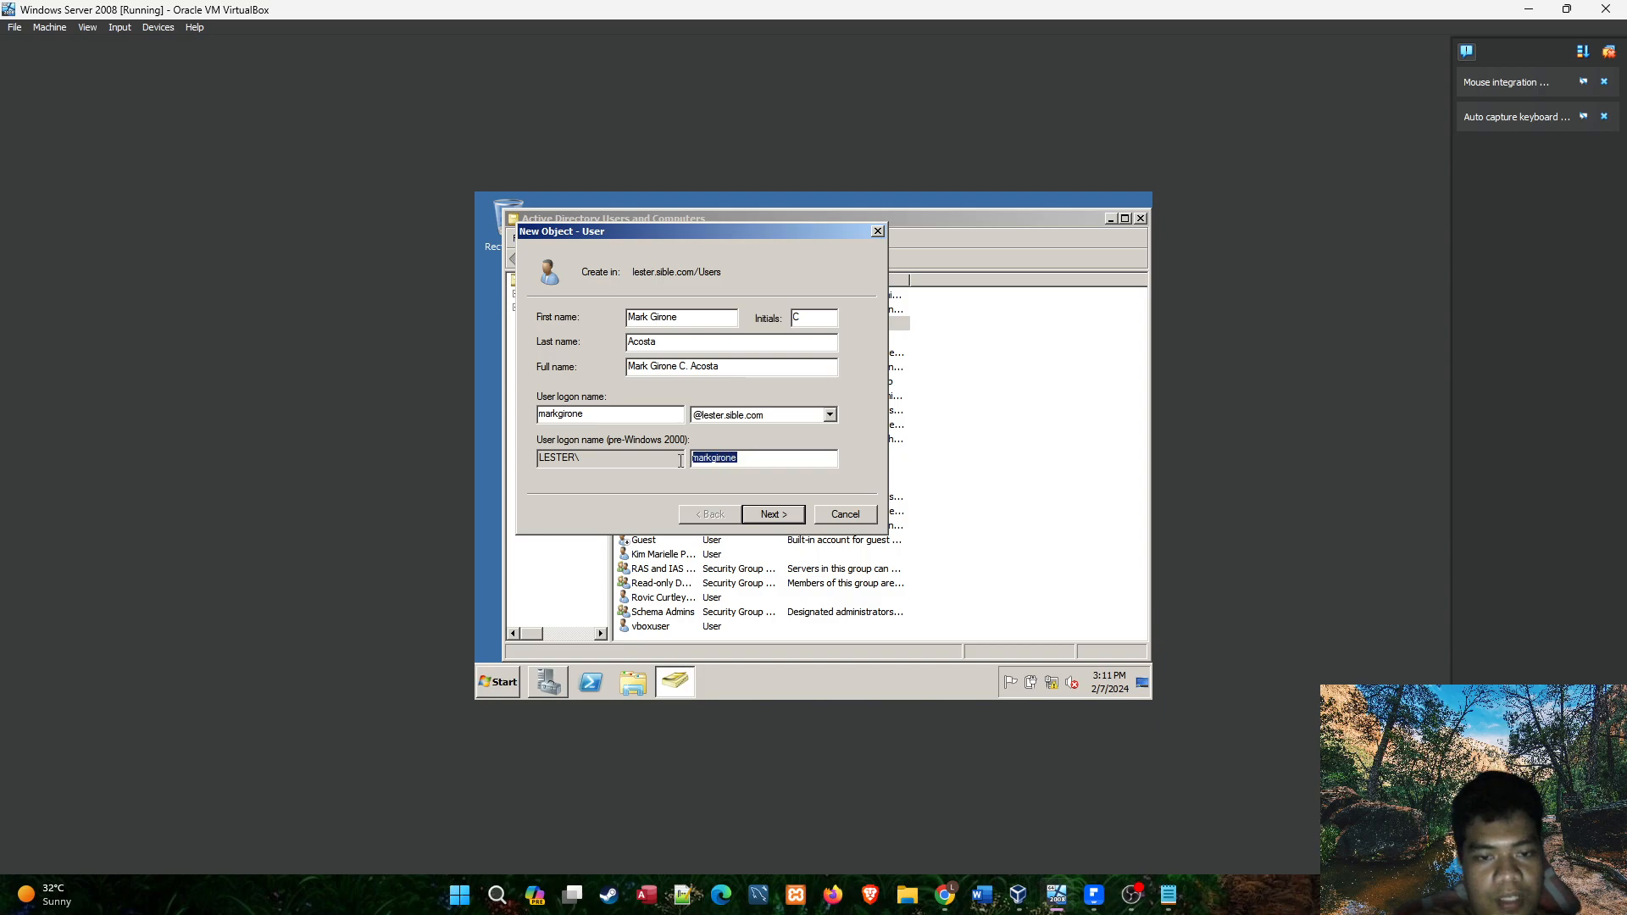
{"action": "left_click", "coordinate": [640, 456]}
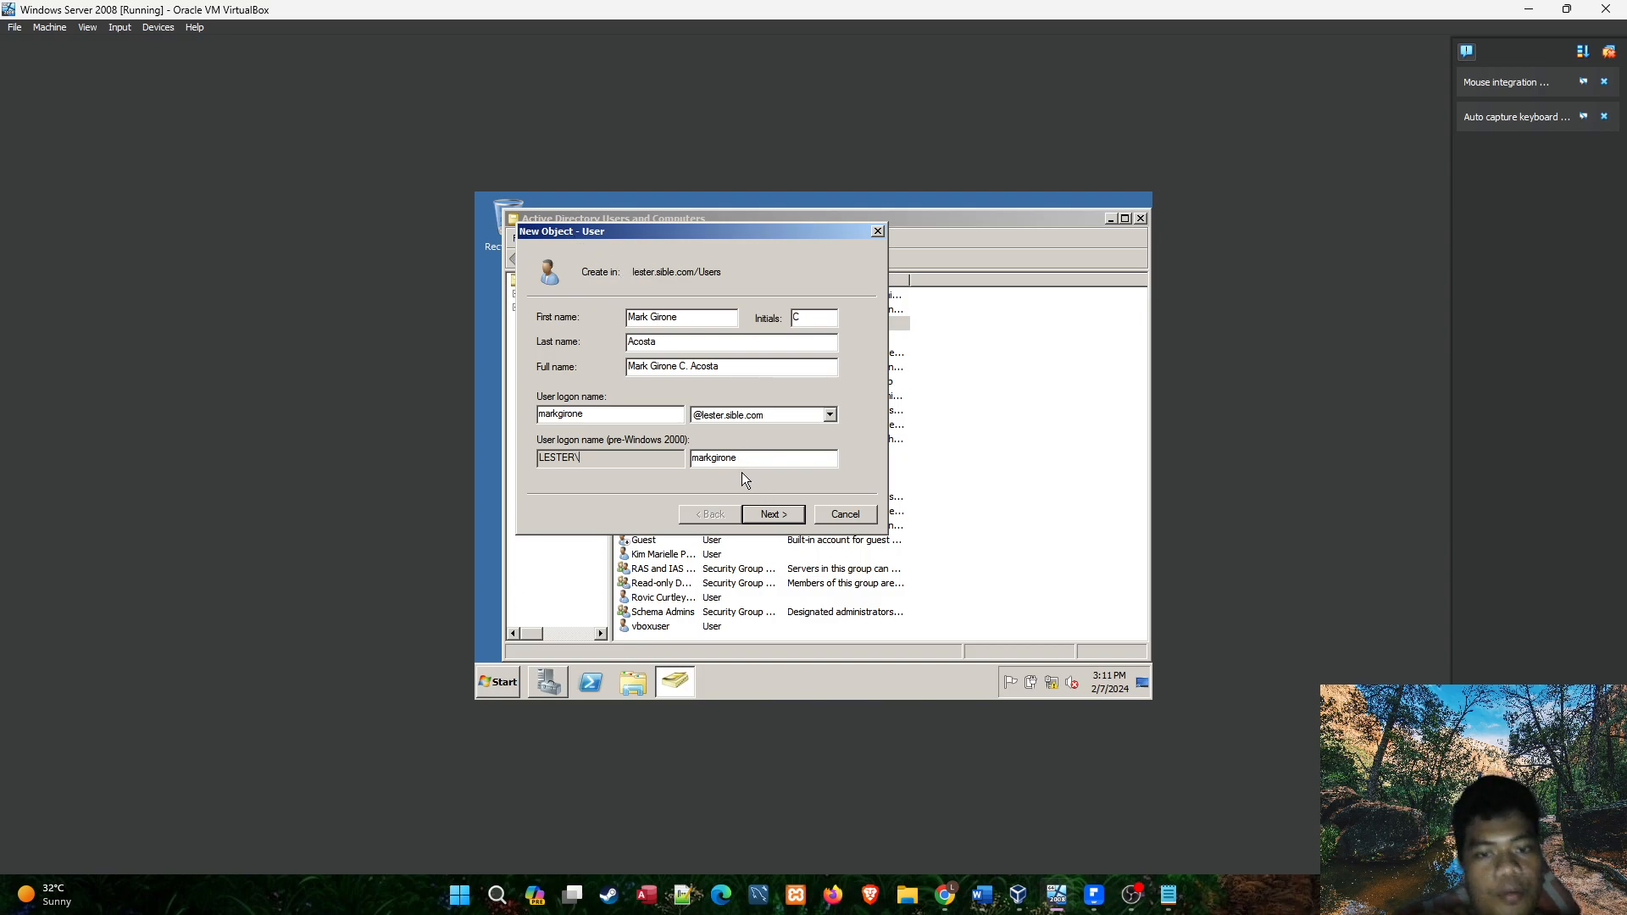
Enter and confirm the account password noted in Notepad, keep the change at next logon required, and finish creating the NS1A president's user.
{"action": "left_click_drag", "start_coordinate": [749, 458], "coordinate": [686, 458]}
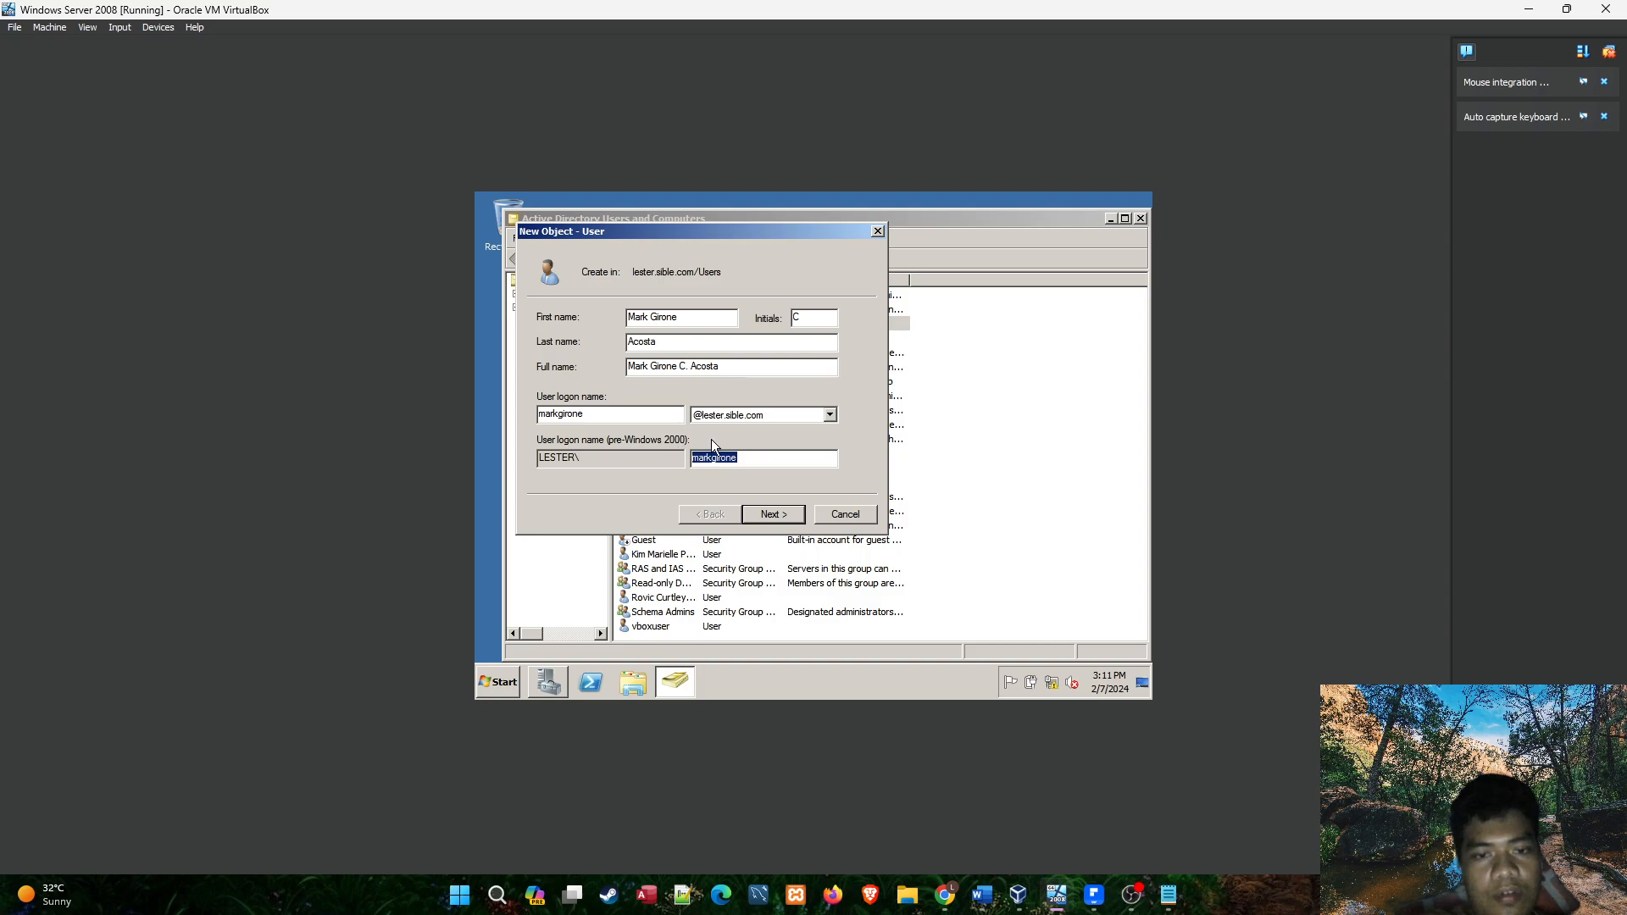
{"action": "left_click", "coordinate": [771, 516]}
{"action": "left_click", "coordinate": [1169, 895]}
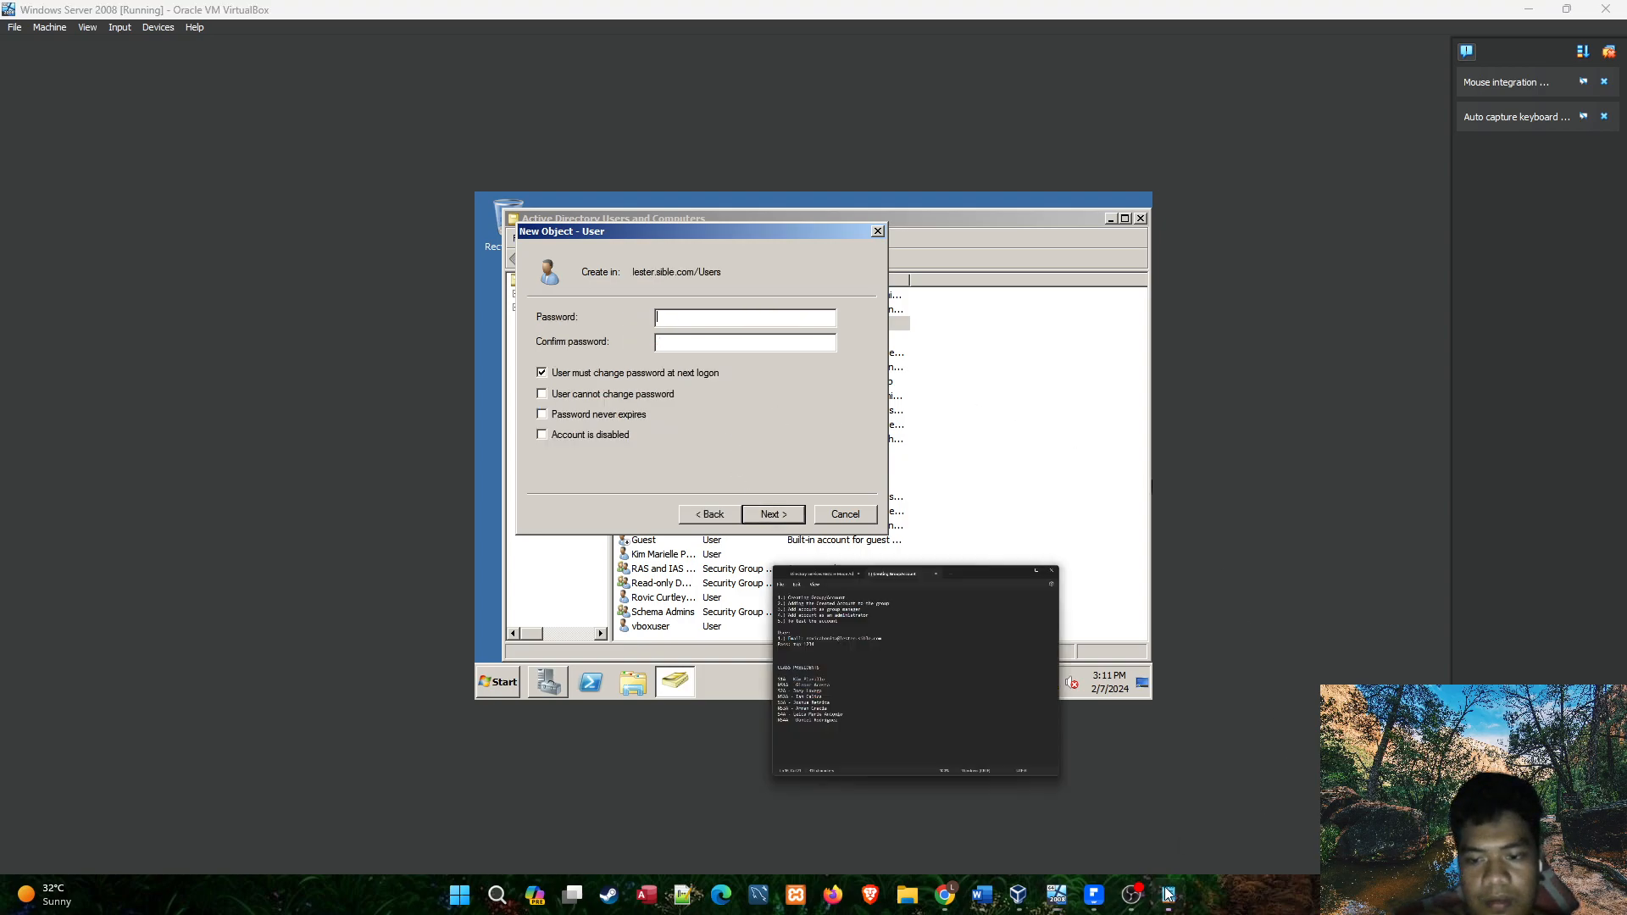
{"action": "left_click", "coordinate": [1169, 896]}
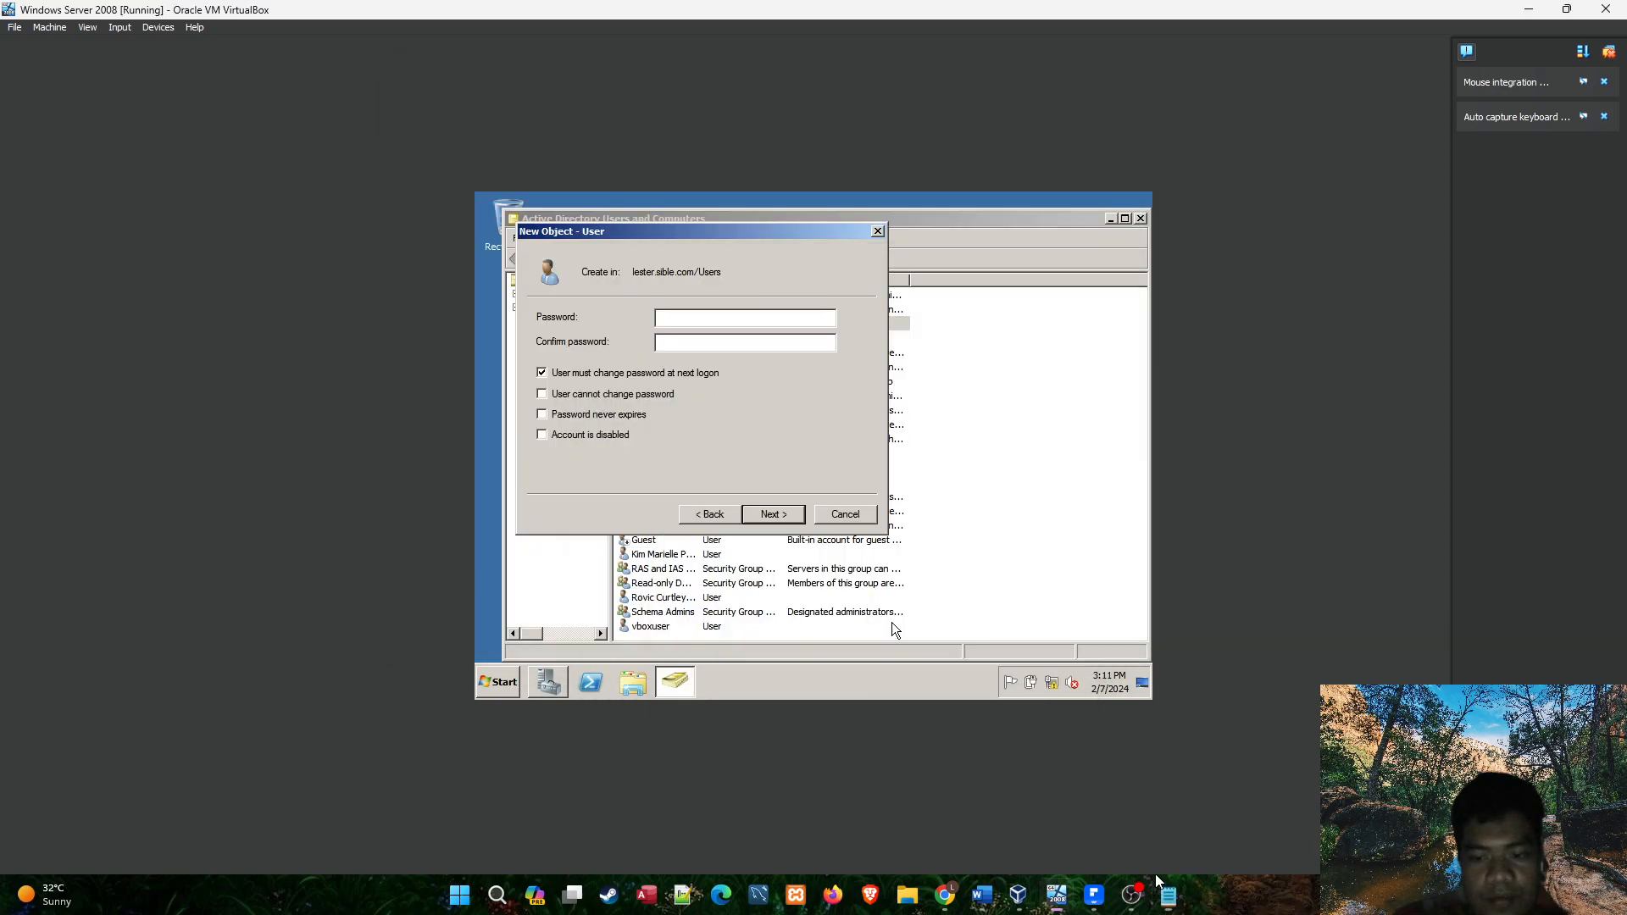
{"action": "type", "text": "••••••••"}
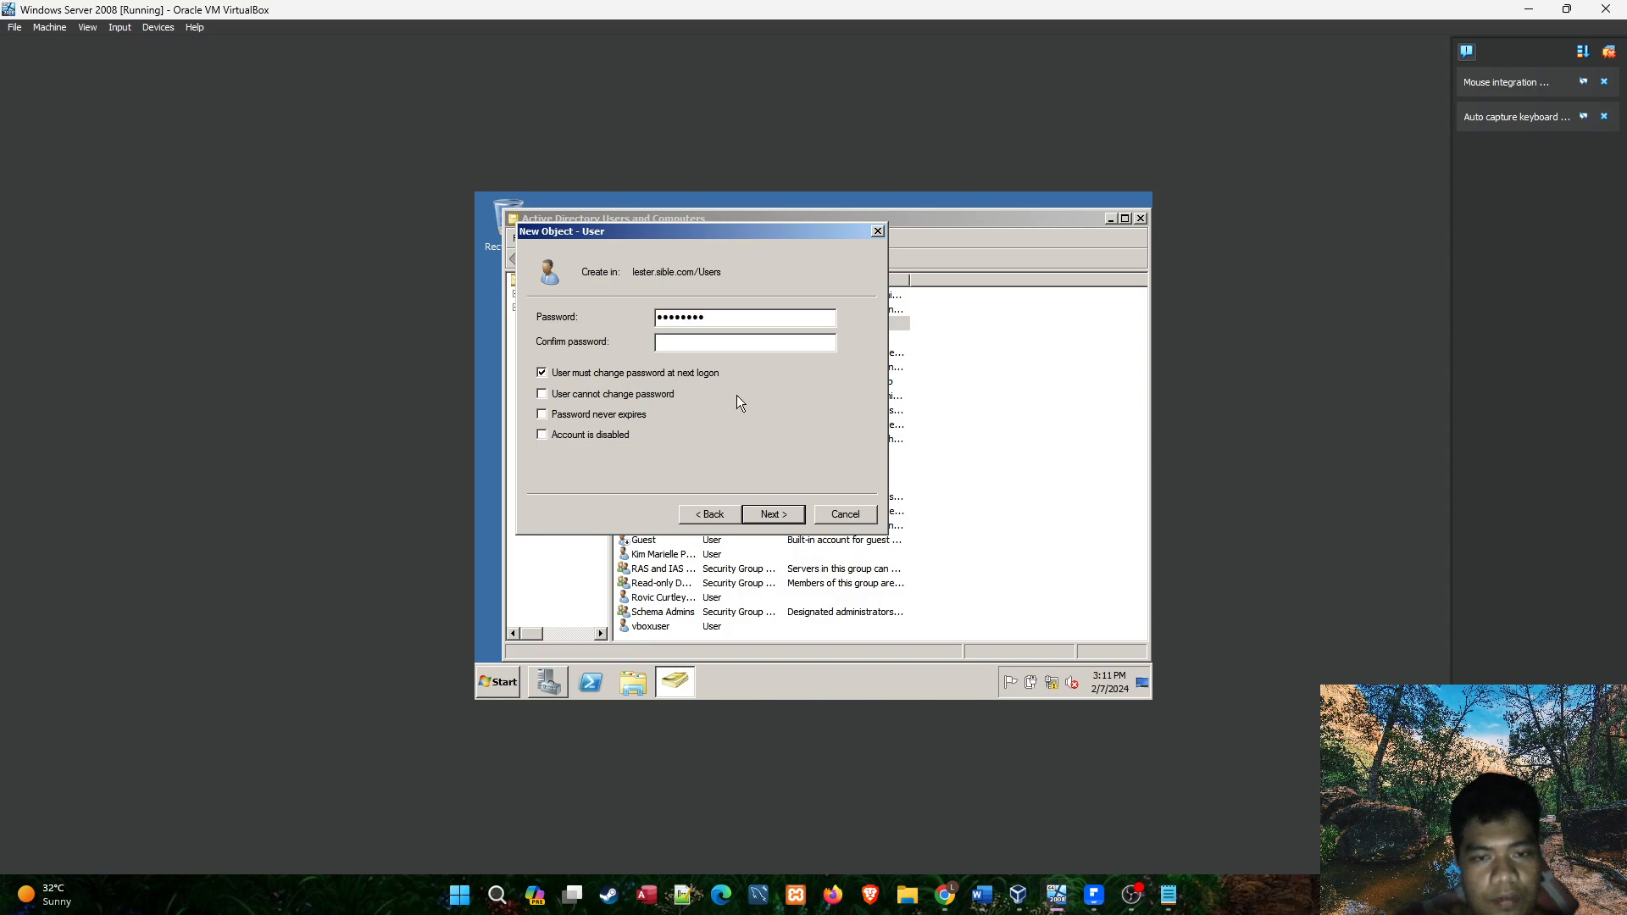
{"action": "type", "text": "•••"}
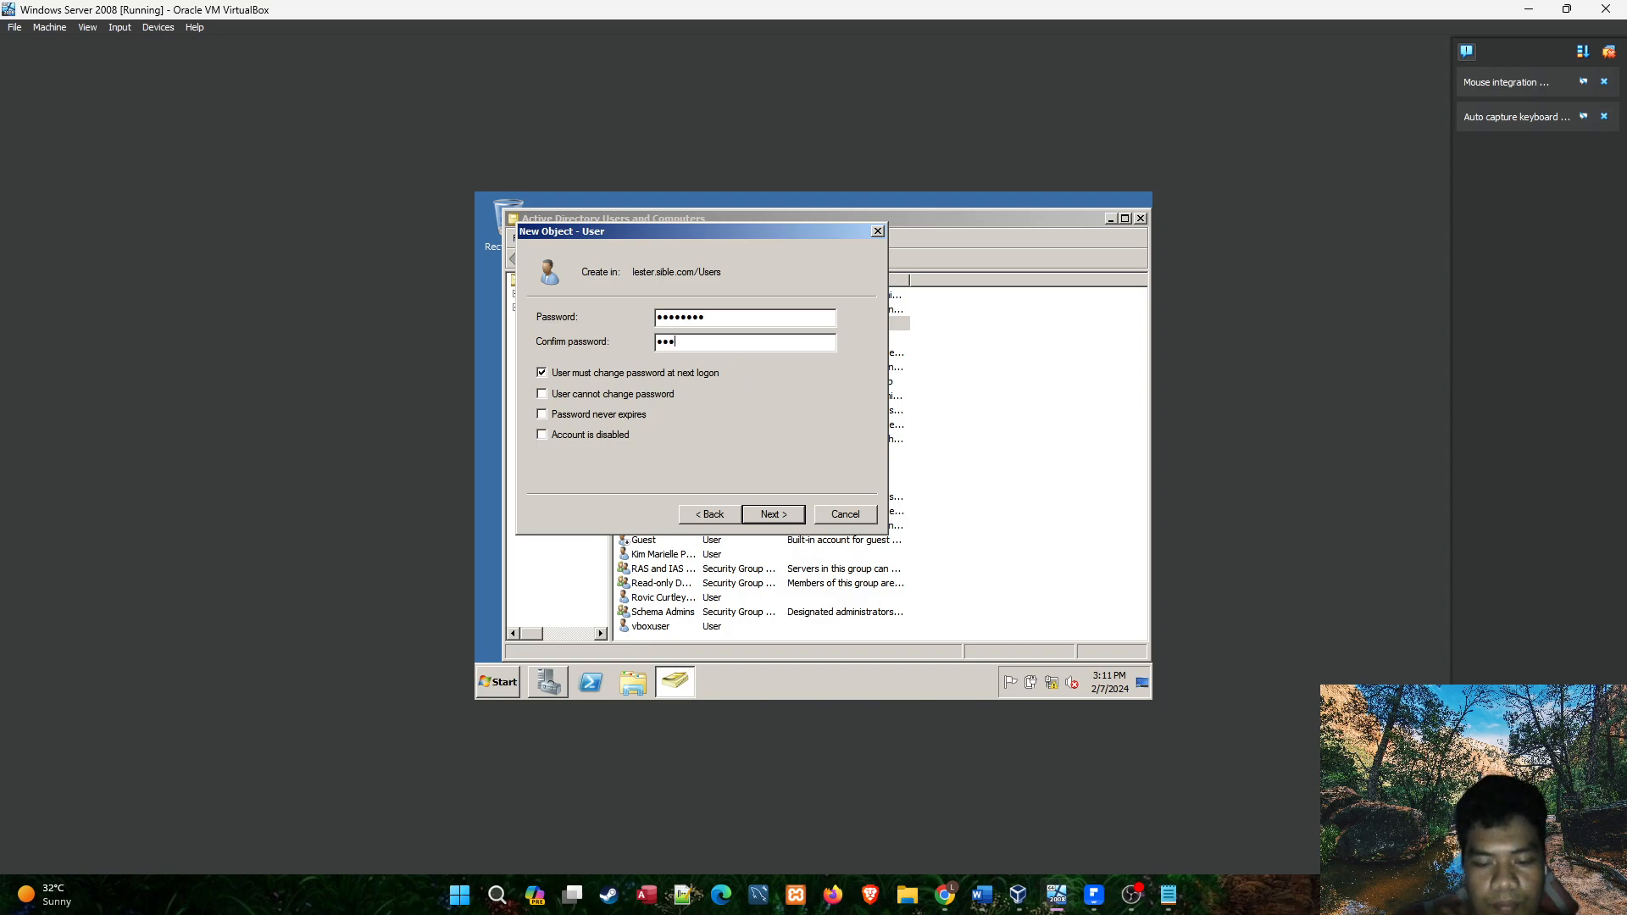
{"action": "type", "text": "•••••"}
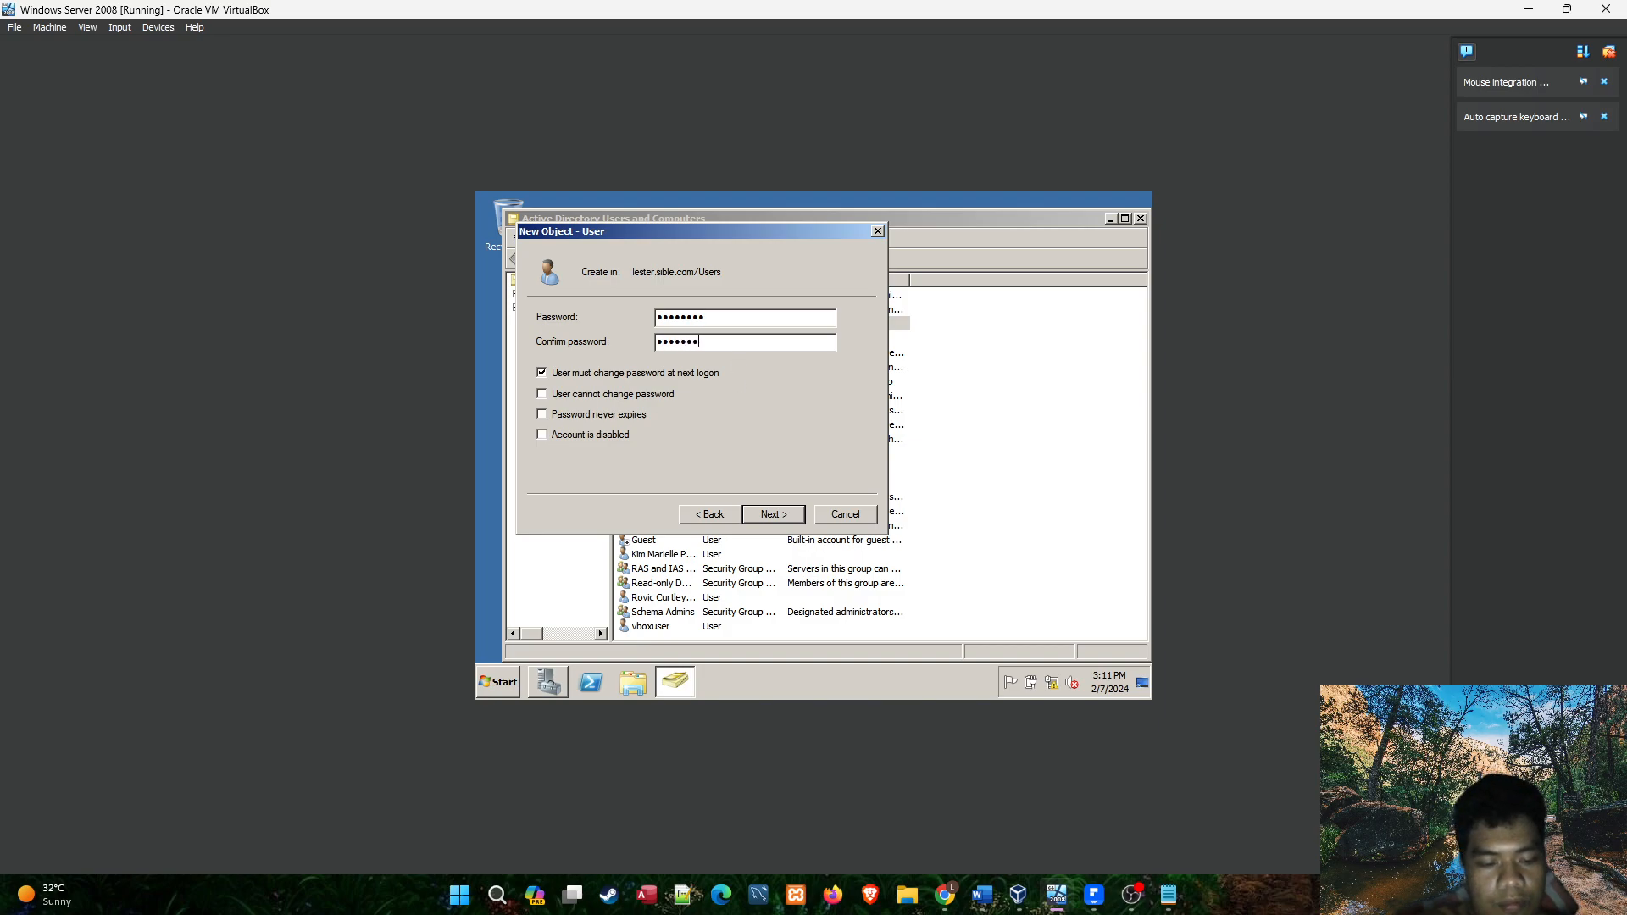
{"action": "left_click", "coordinate": [796, 517]}
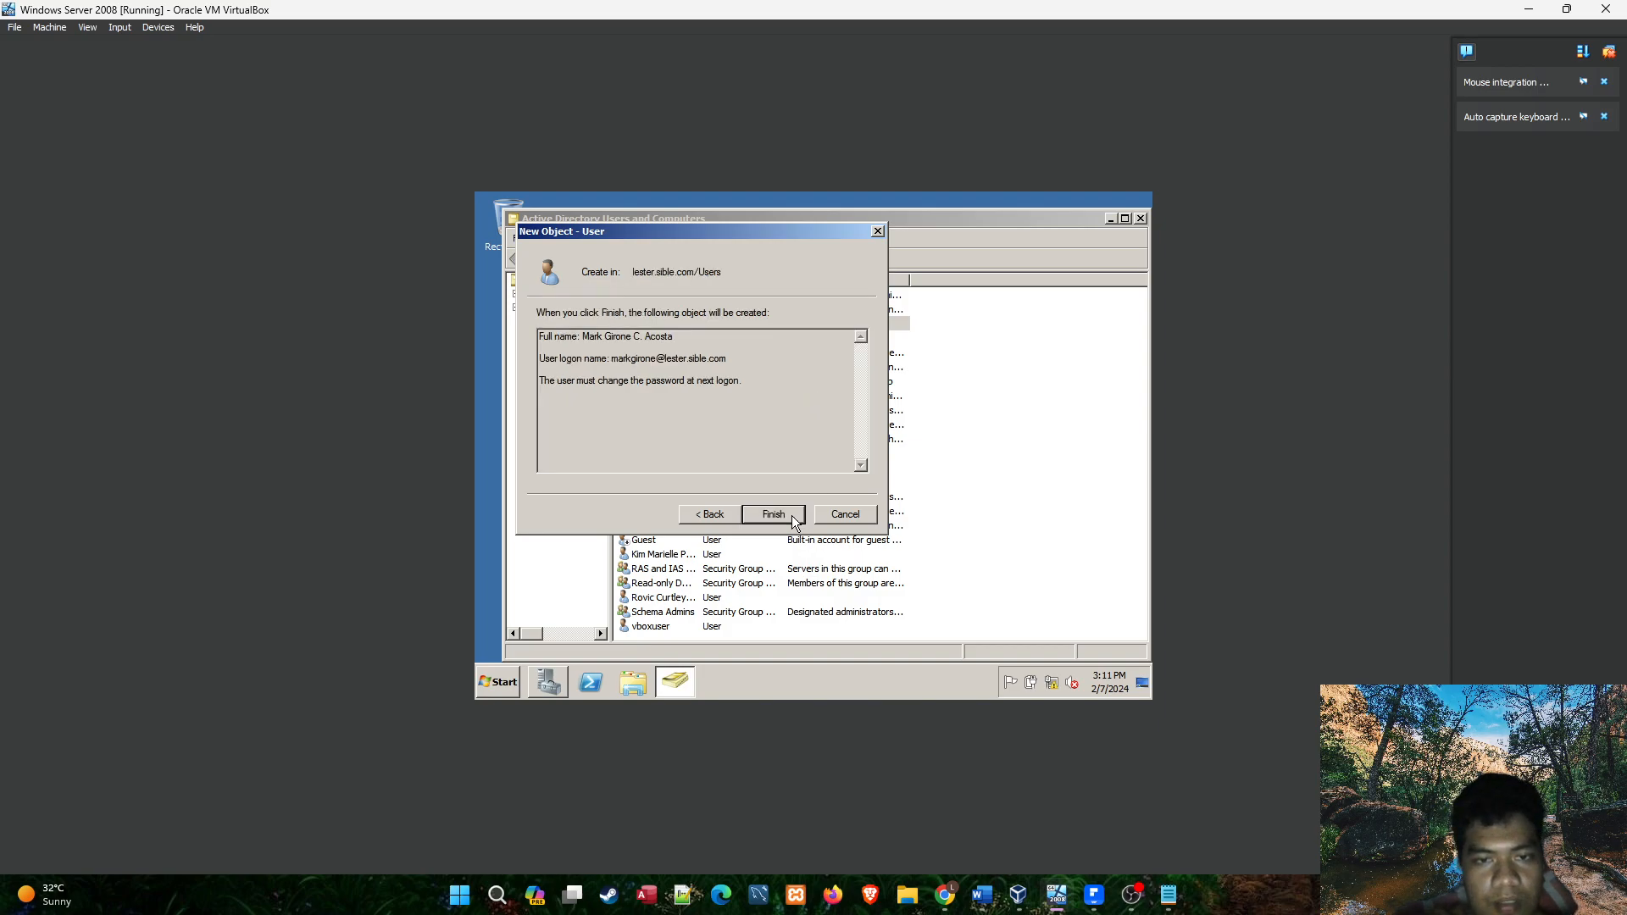
{"action": "left_click", "coordinate": [790, 517]}
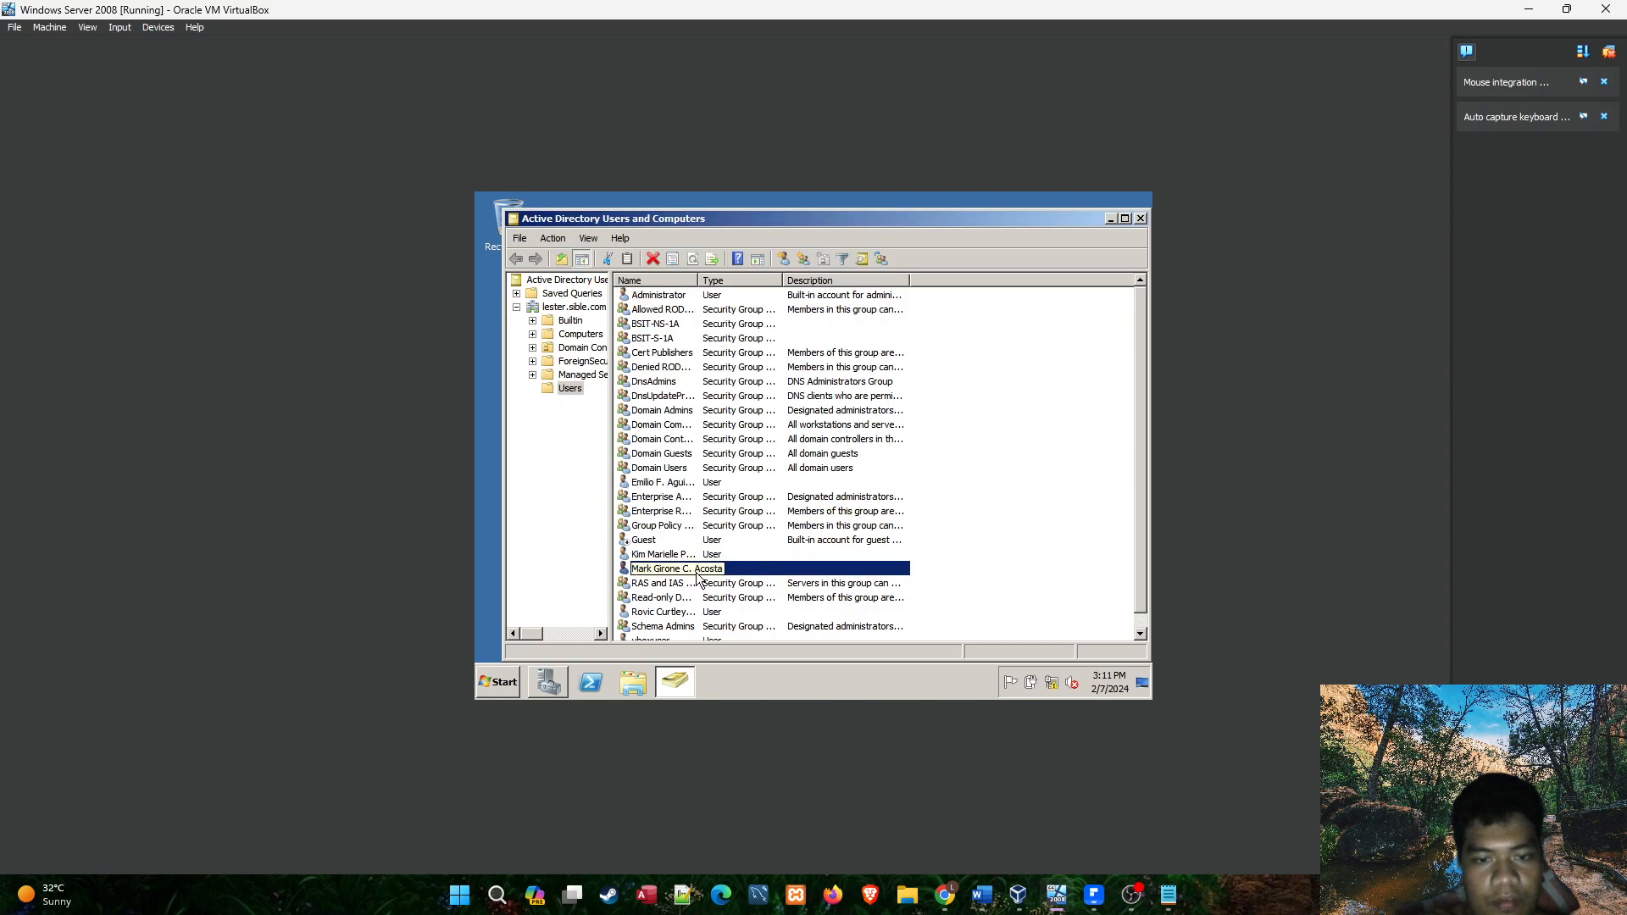
Look up the NS1A president's account by its logon name as a new member for the BSIT-NS-1A group.
{"action": "double_click", "coordinate": [679, 323]}
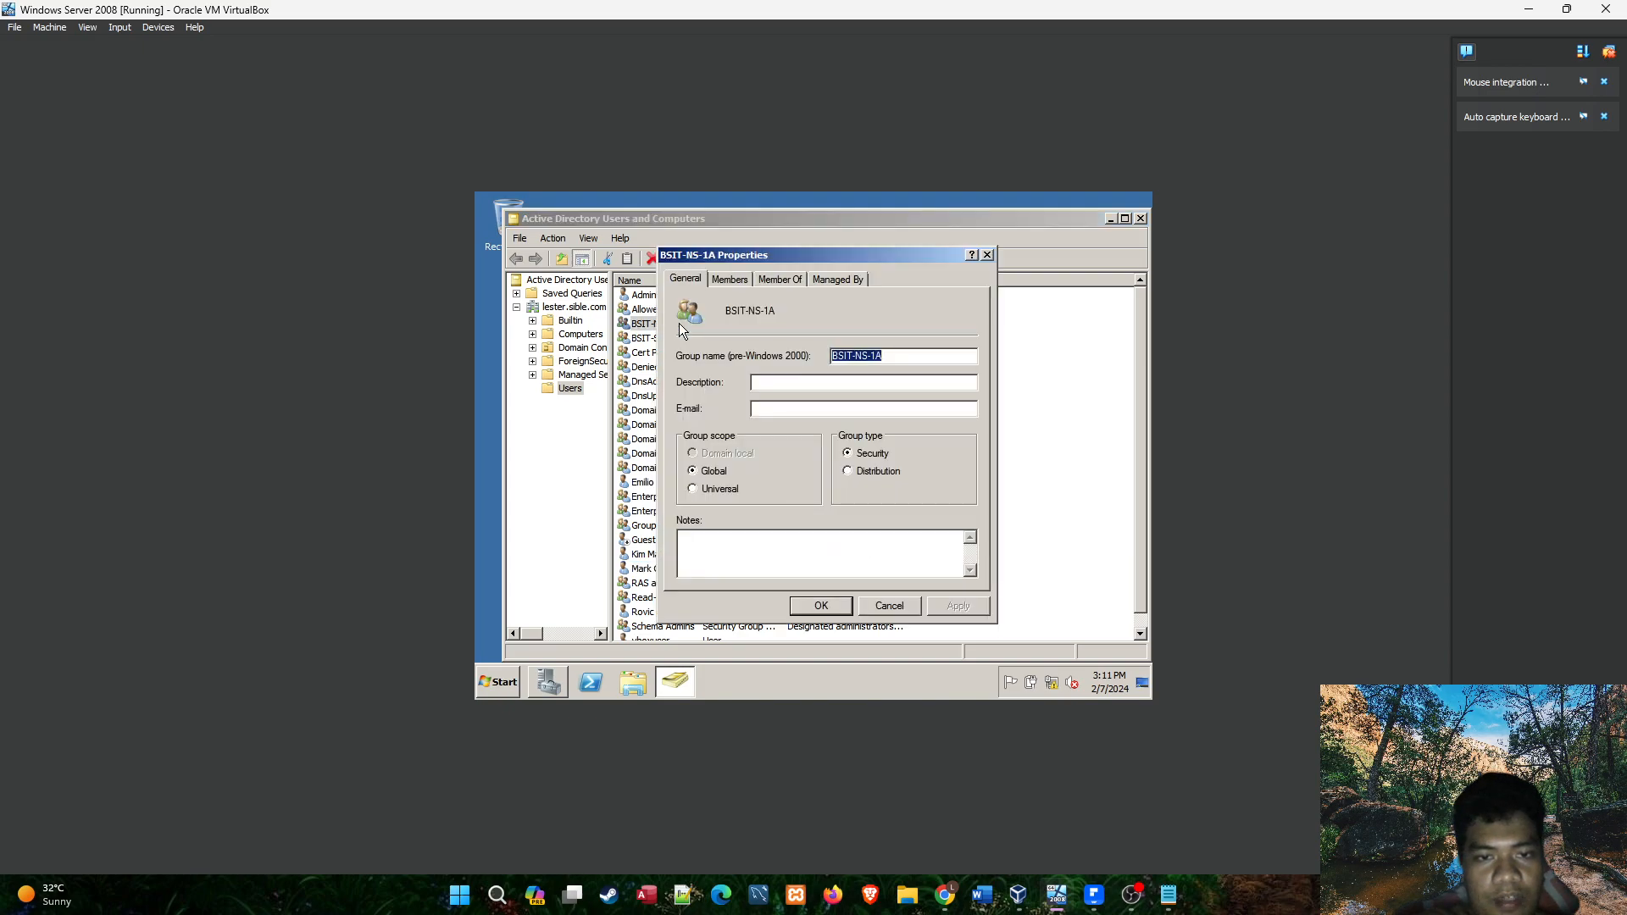
{"action": "left_click", "coordinate": [729, 279]}
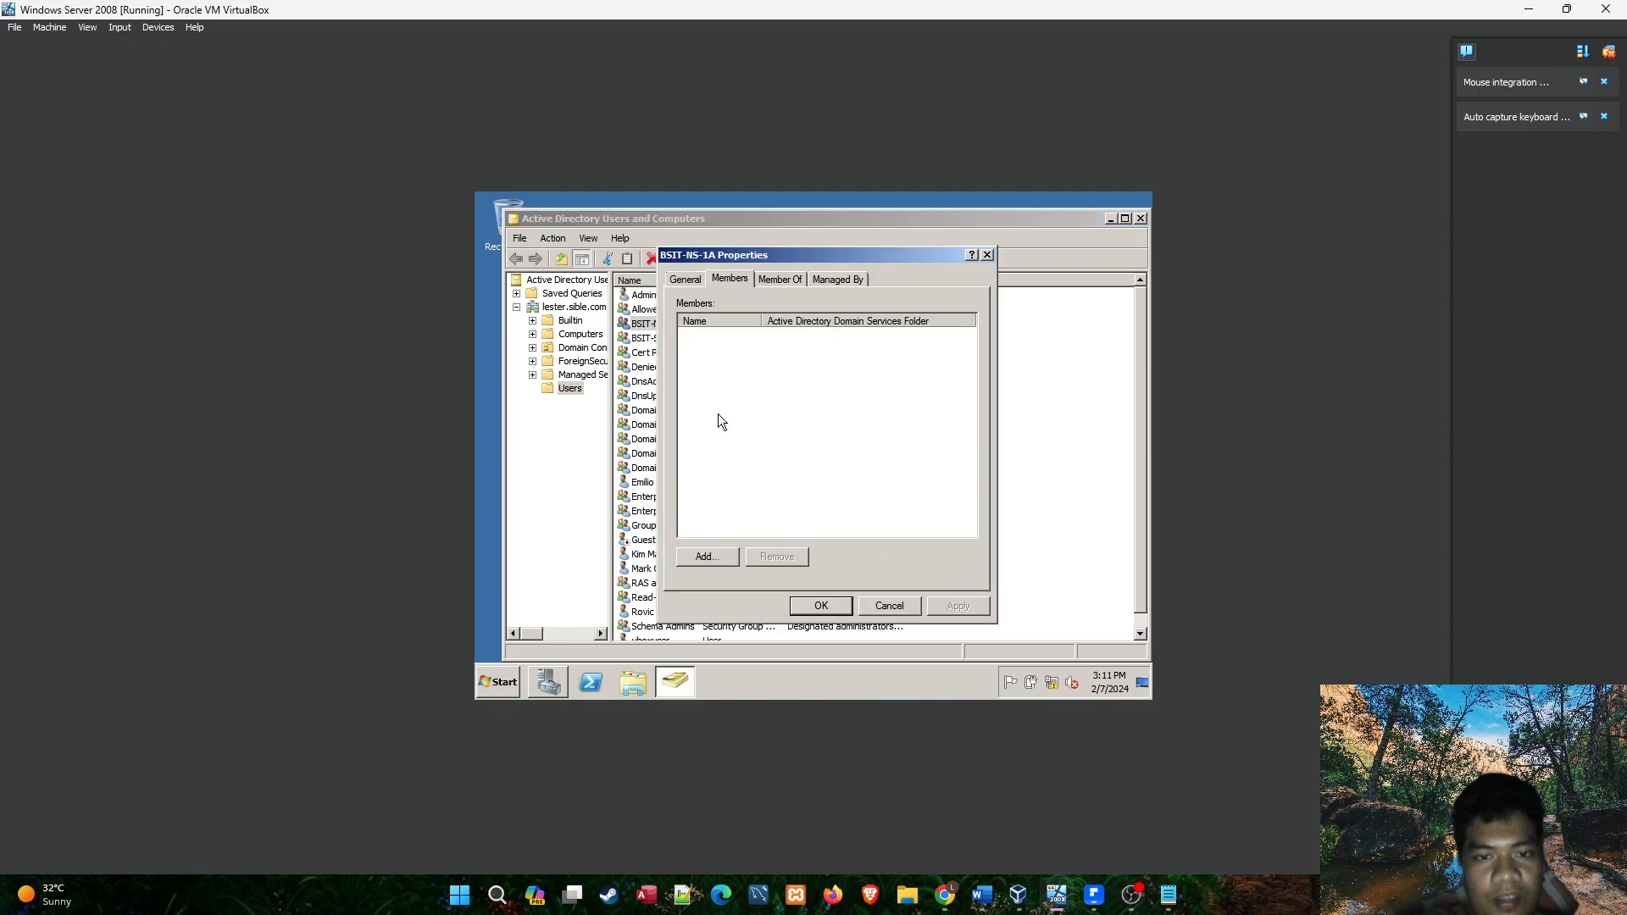
{"action": "left_click", "coordinate": [715, 561]}
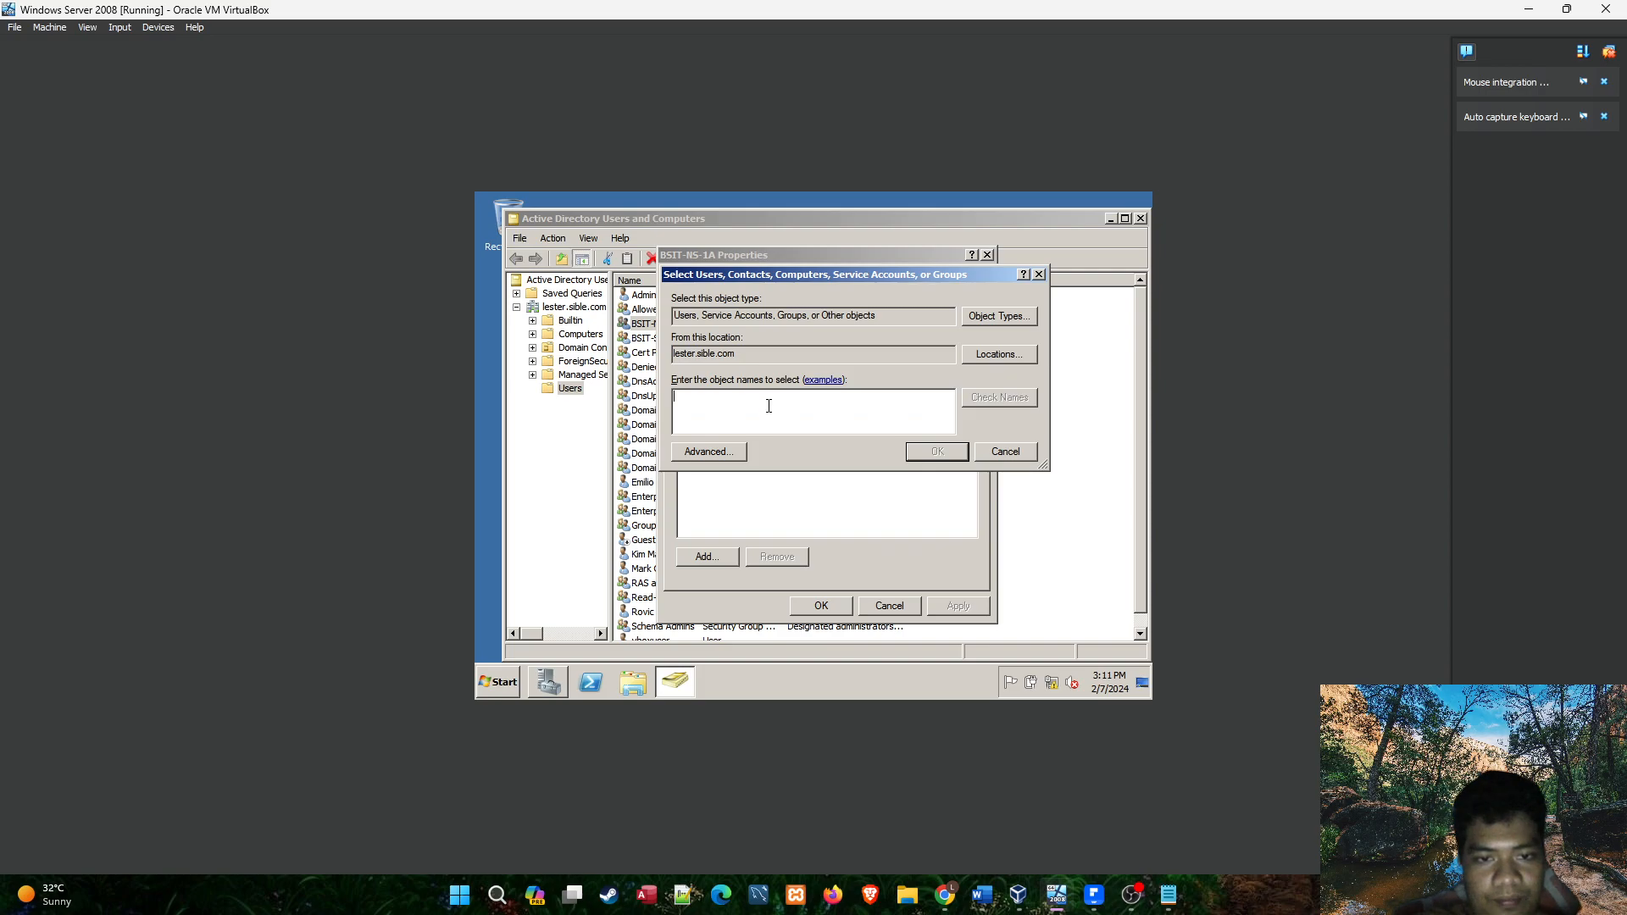
{"action": "left_click", "coordinate": [1171, 895]}
{"action": "left_click", "coordinate": [1173, 895]}
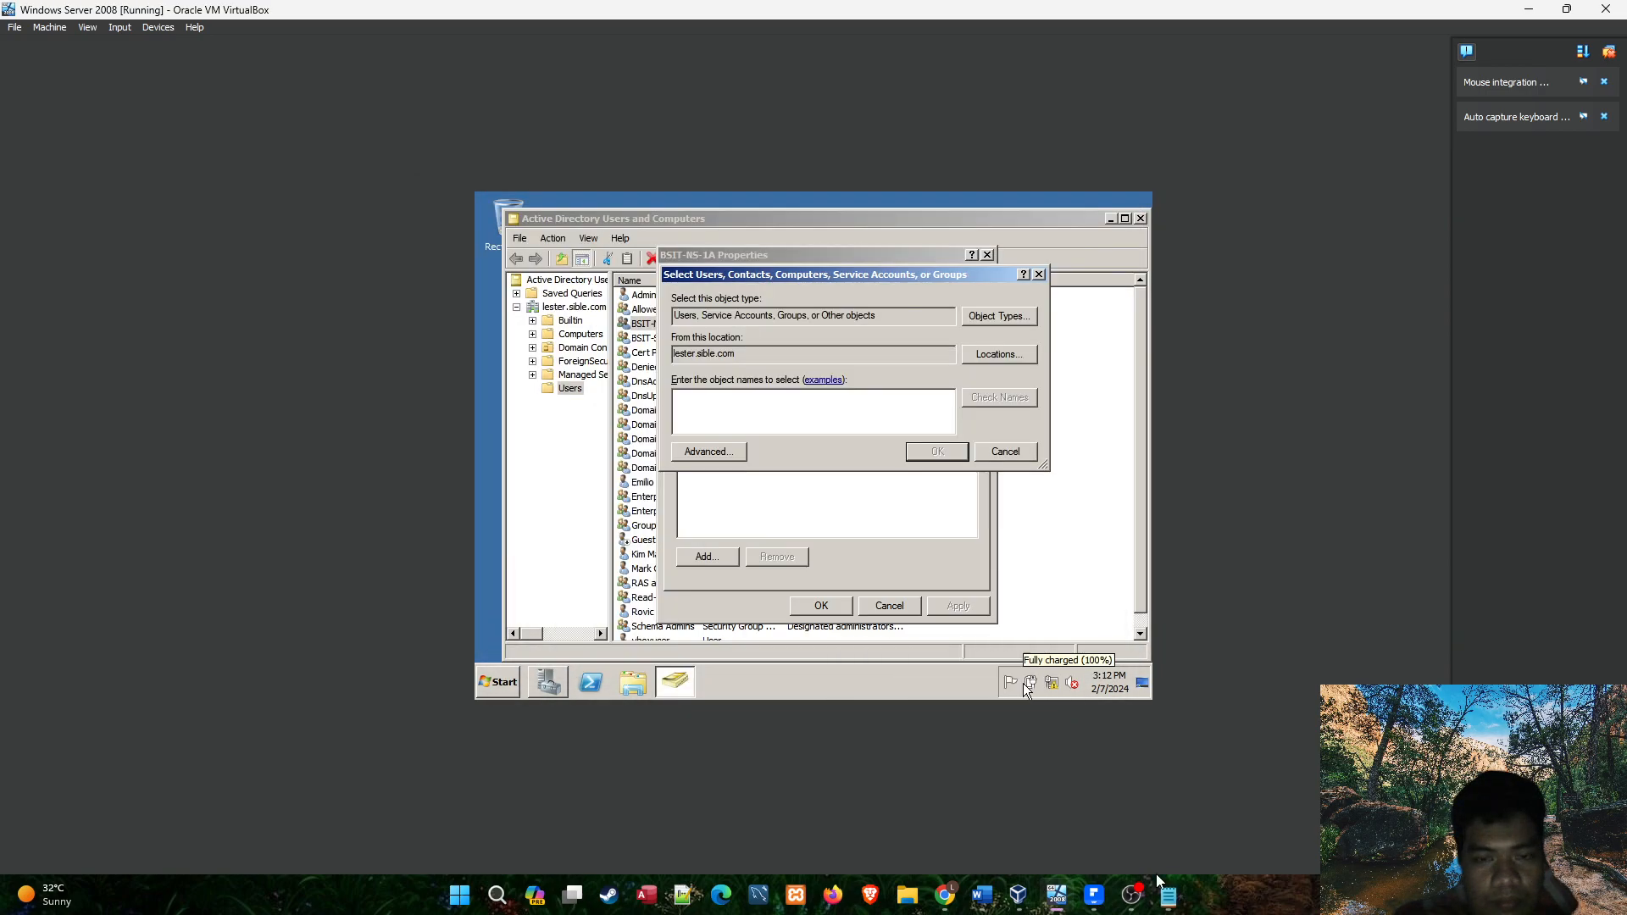
{"action": "left_click_drag", "start_coordinate": [838, 278], "coordinate": [987, 287]}
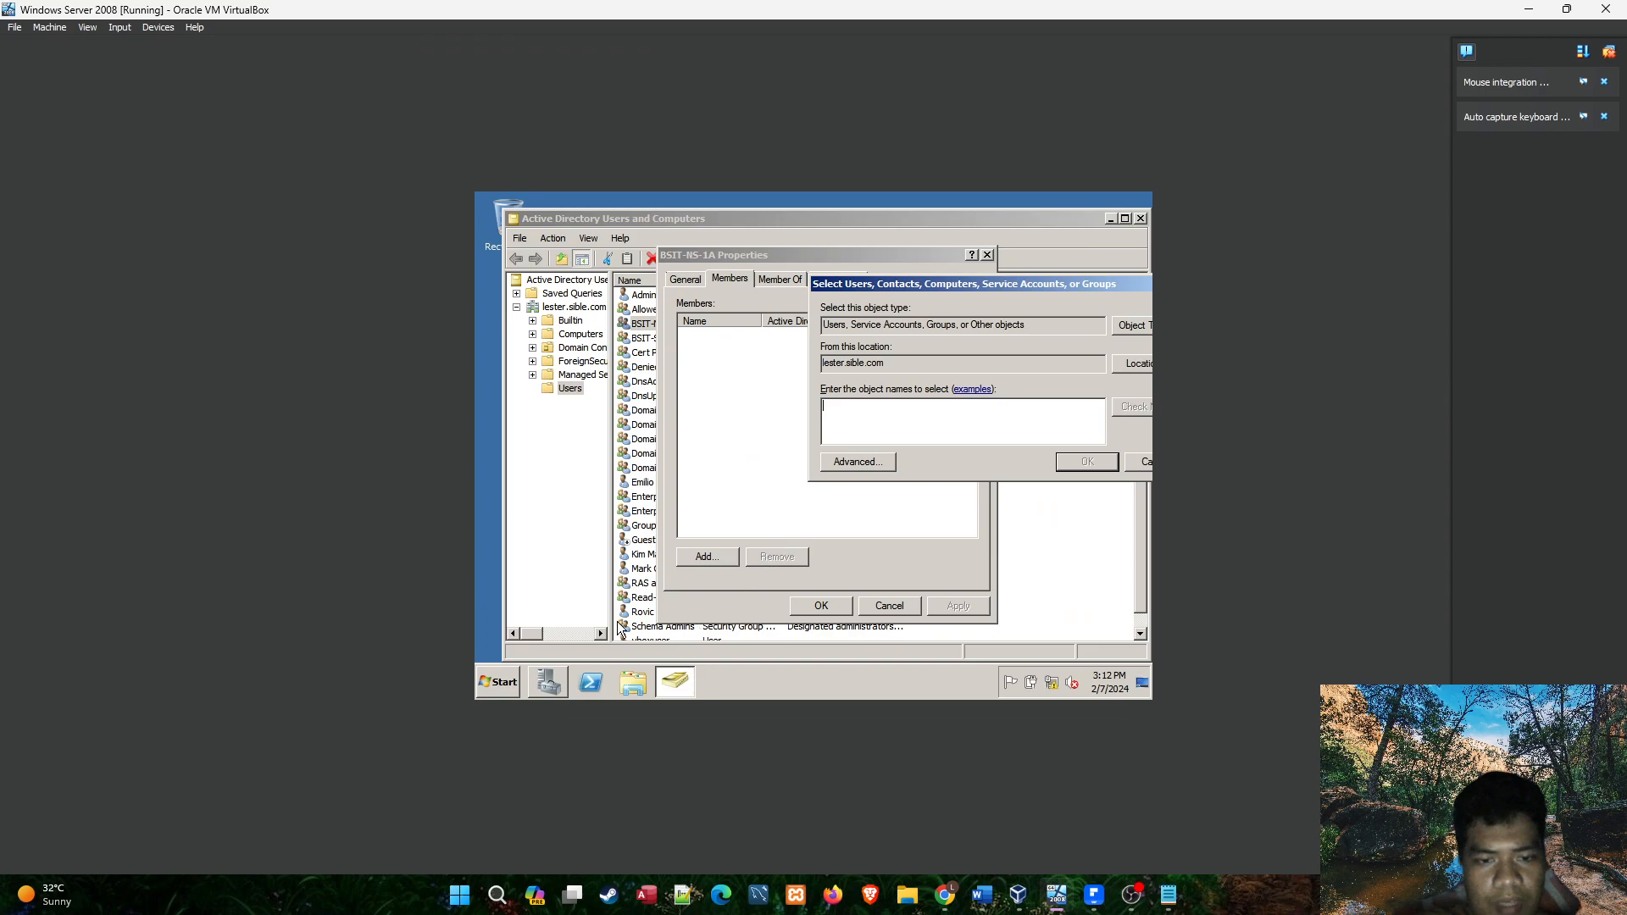
{"action": "left_click", "coordinate": [1094, 896]}
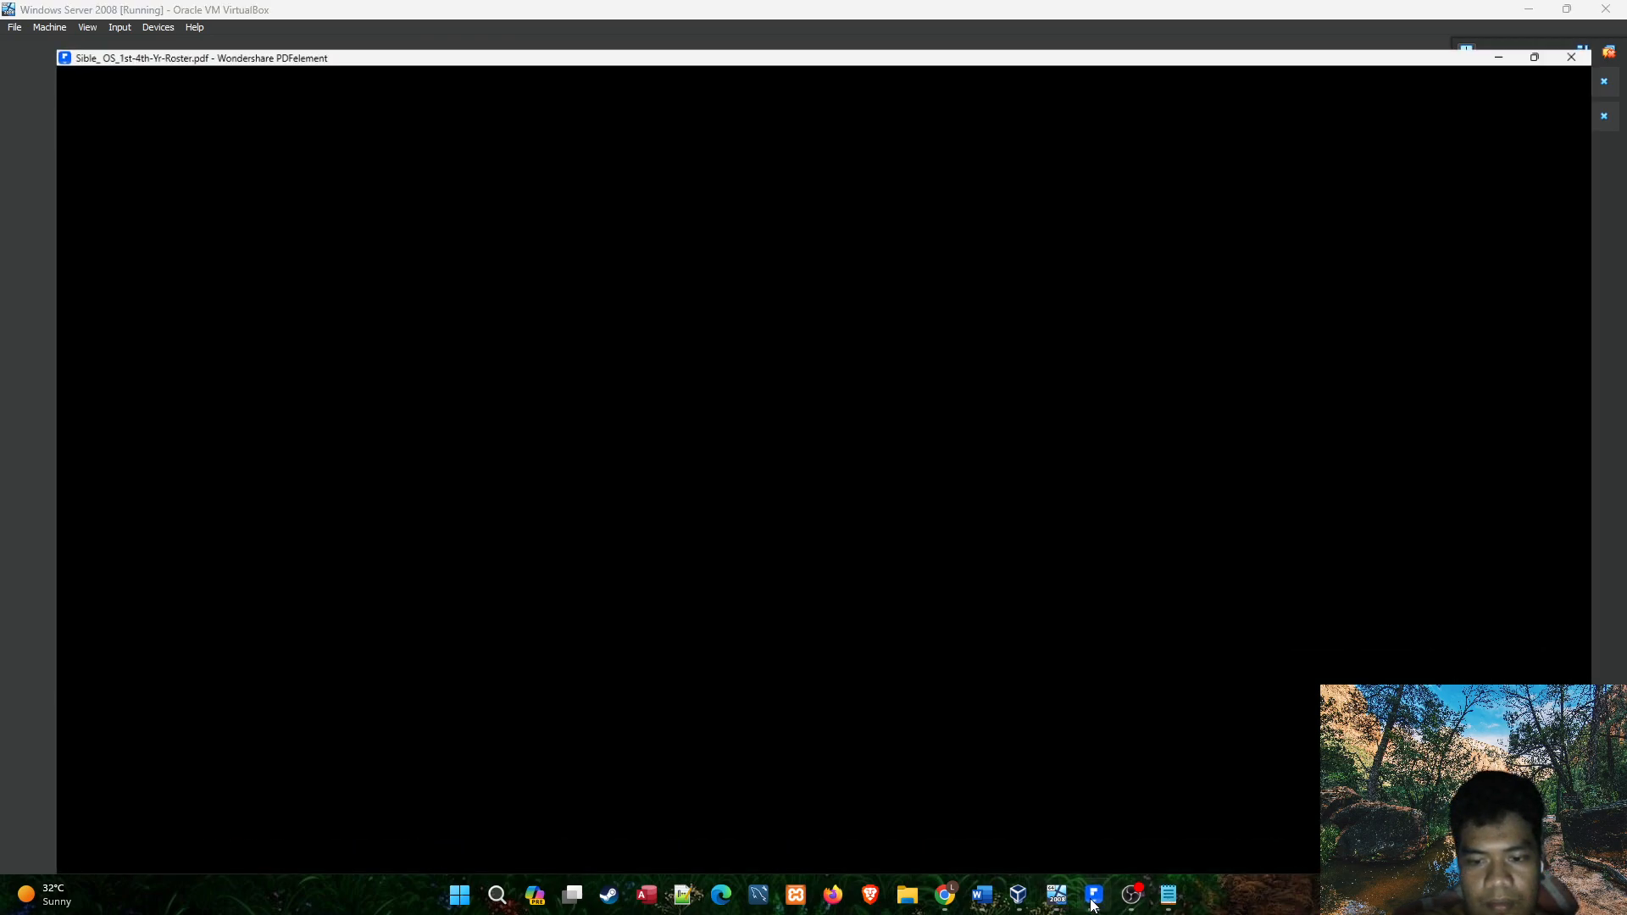
{"action": "left_click", "coordinate": [1093, 900]}
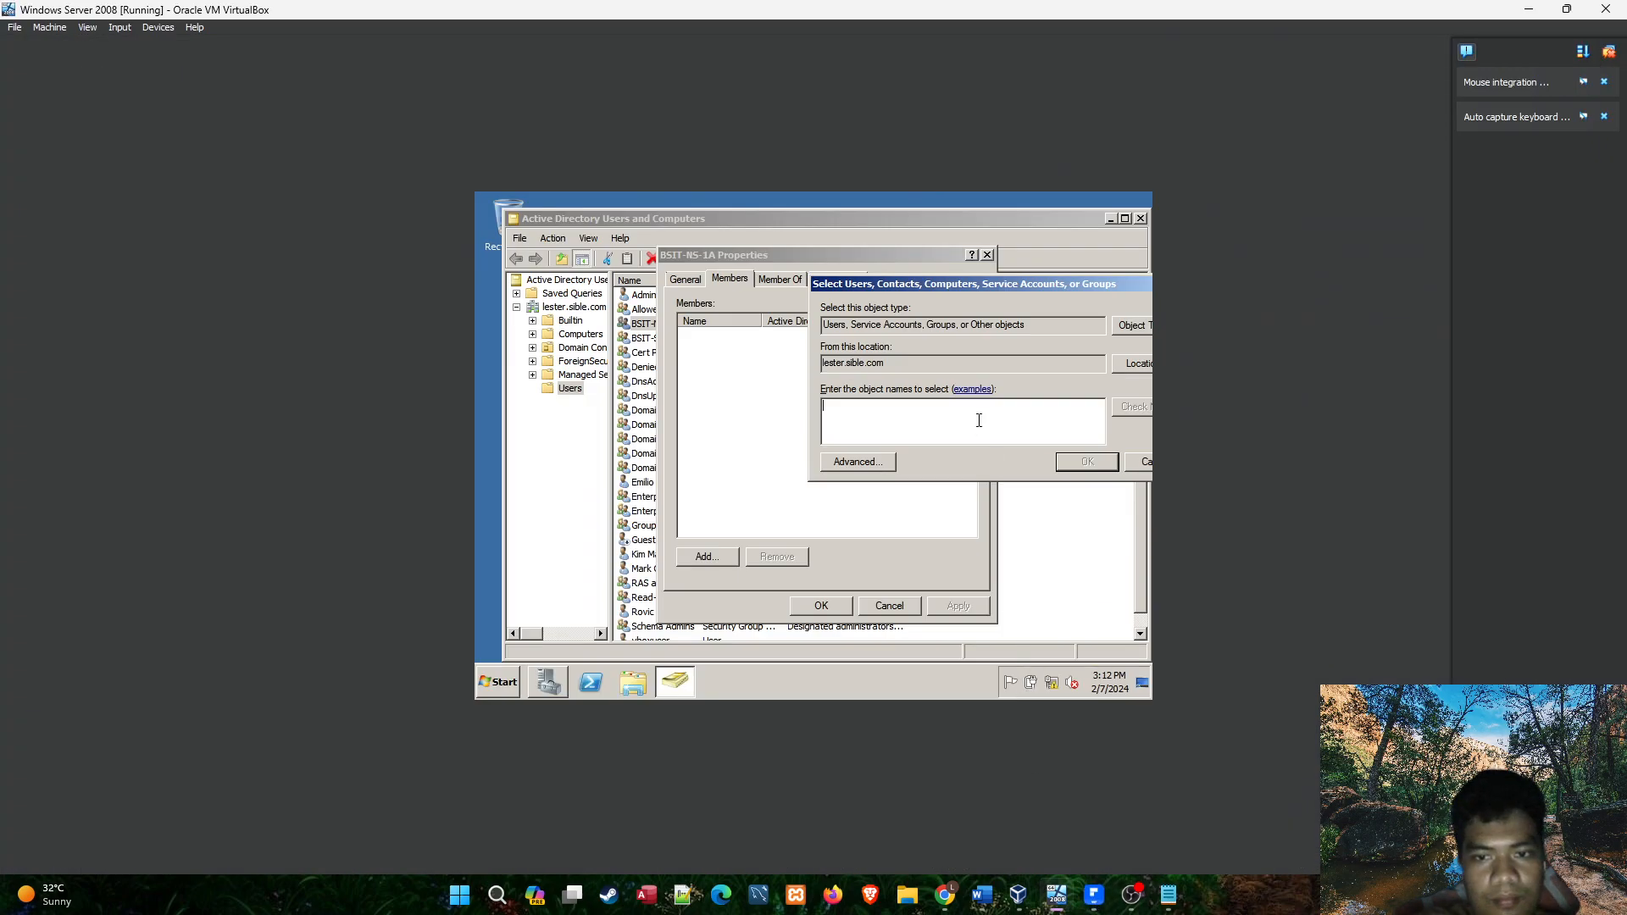
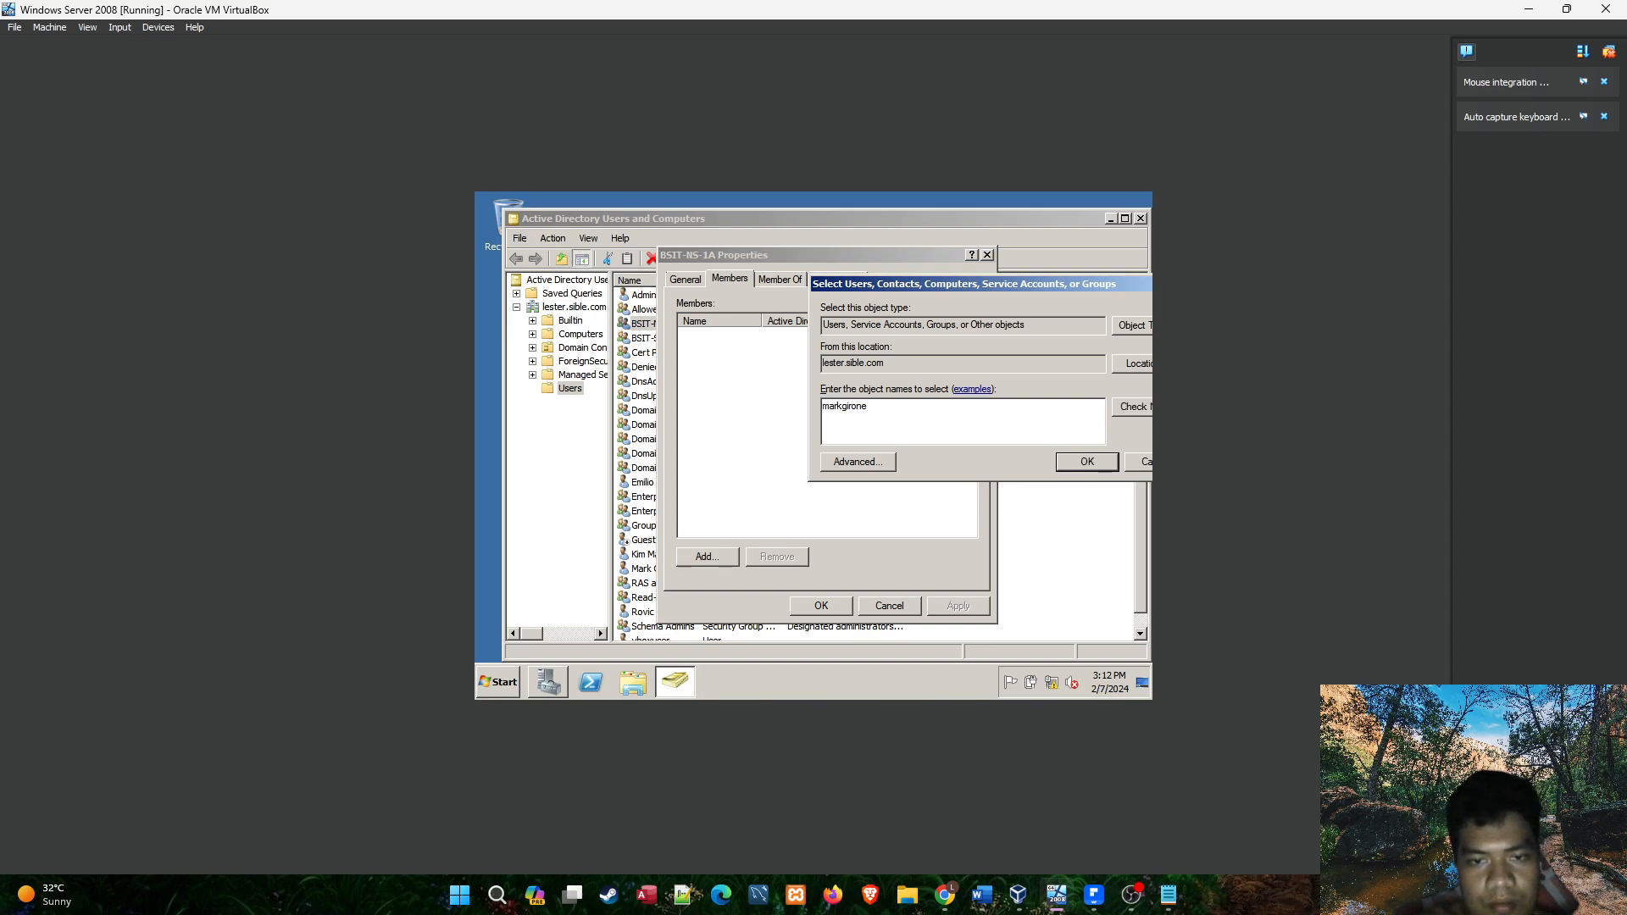
{"action": "left_click", "coordinate": [1135, 409]}
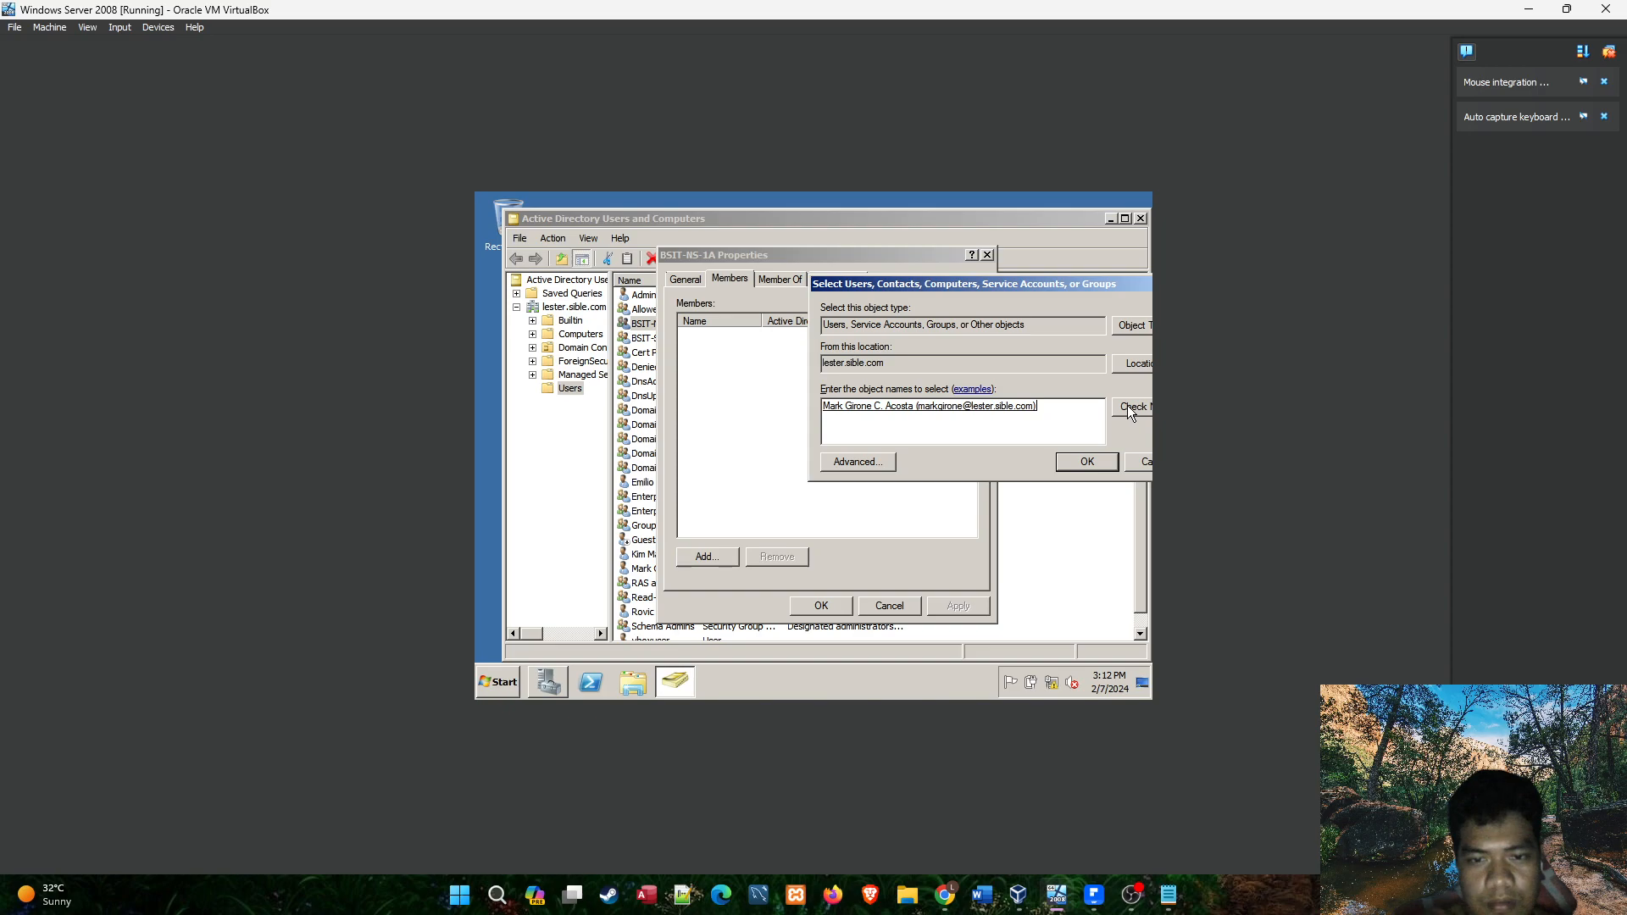
Switch to the Notepad notes and add a second user entry with the NS1A president's logon e-mail below the first one.
{"action": "left_click", "coordinate": [1168, 895]}
{"action": "left_click", "coordinate": [592, 273]}
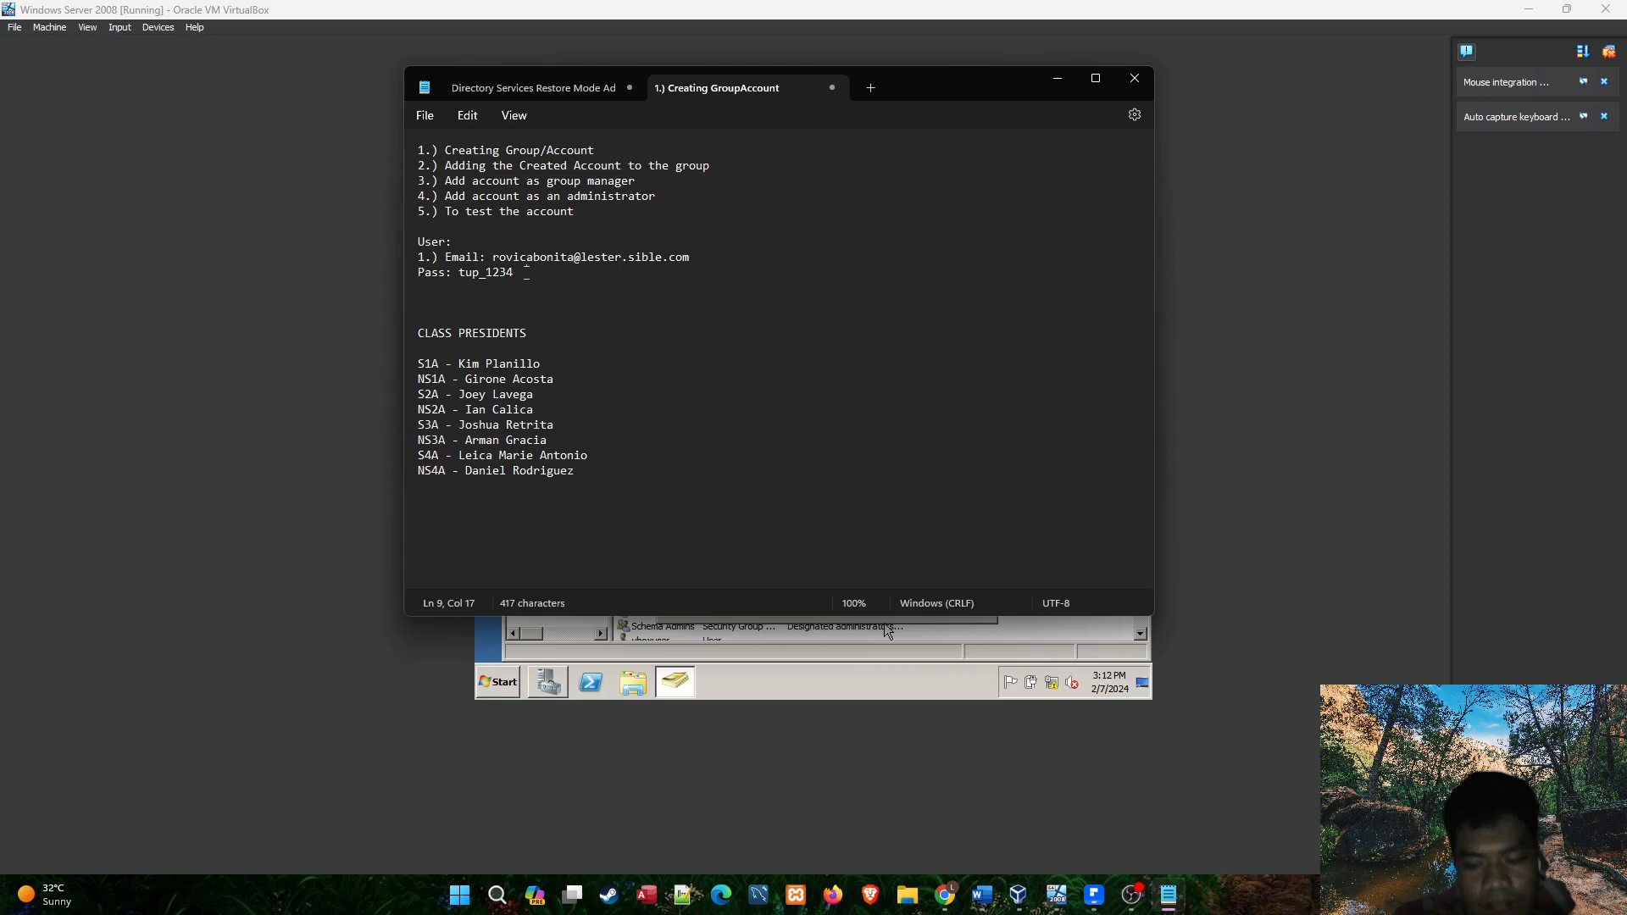
{"action": "key", "text": "Return"}
{"action": "type", "text": "2.)"}
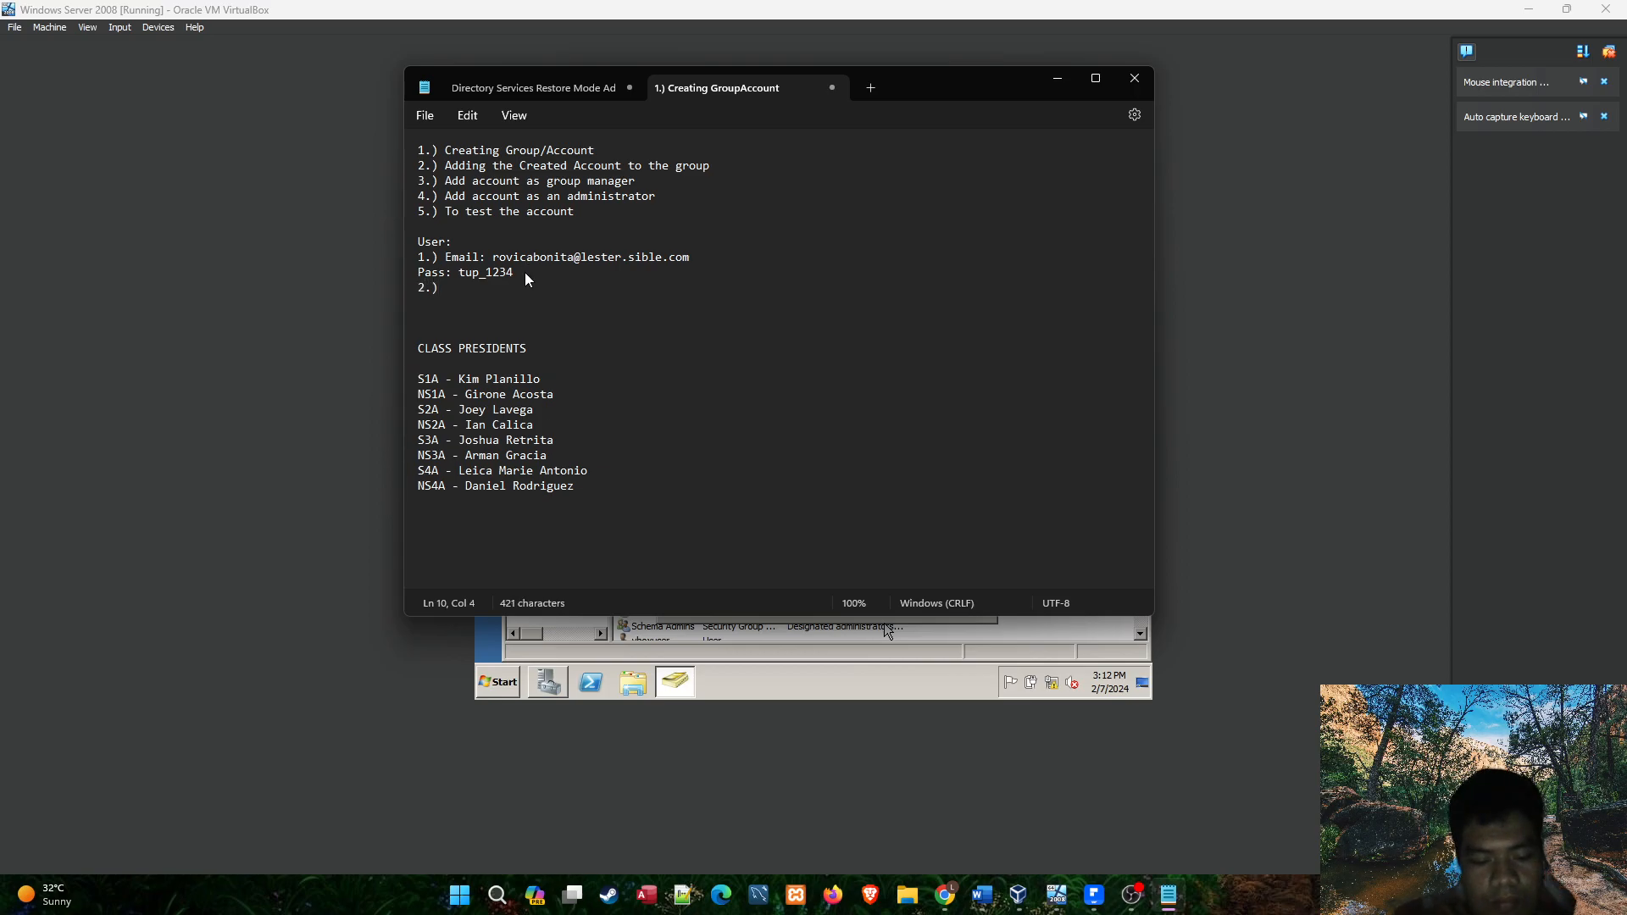
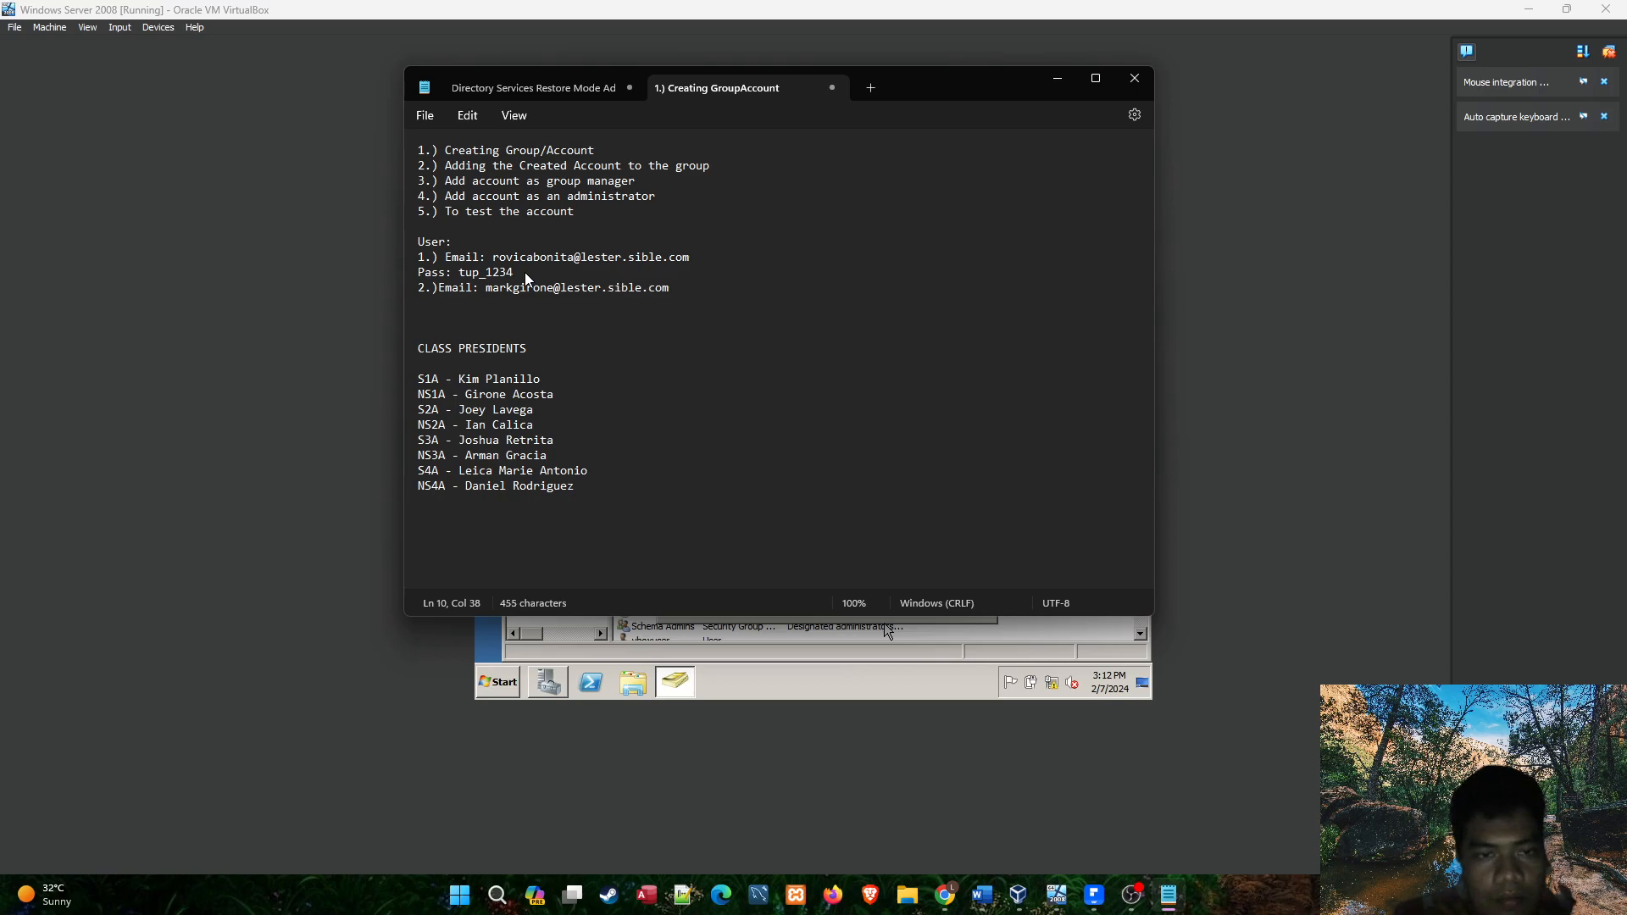
Record the account password on a new "Pass:" line below the second user's e-mail.
{"action": "key", "text": "Return"}
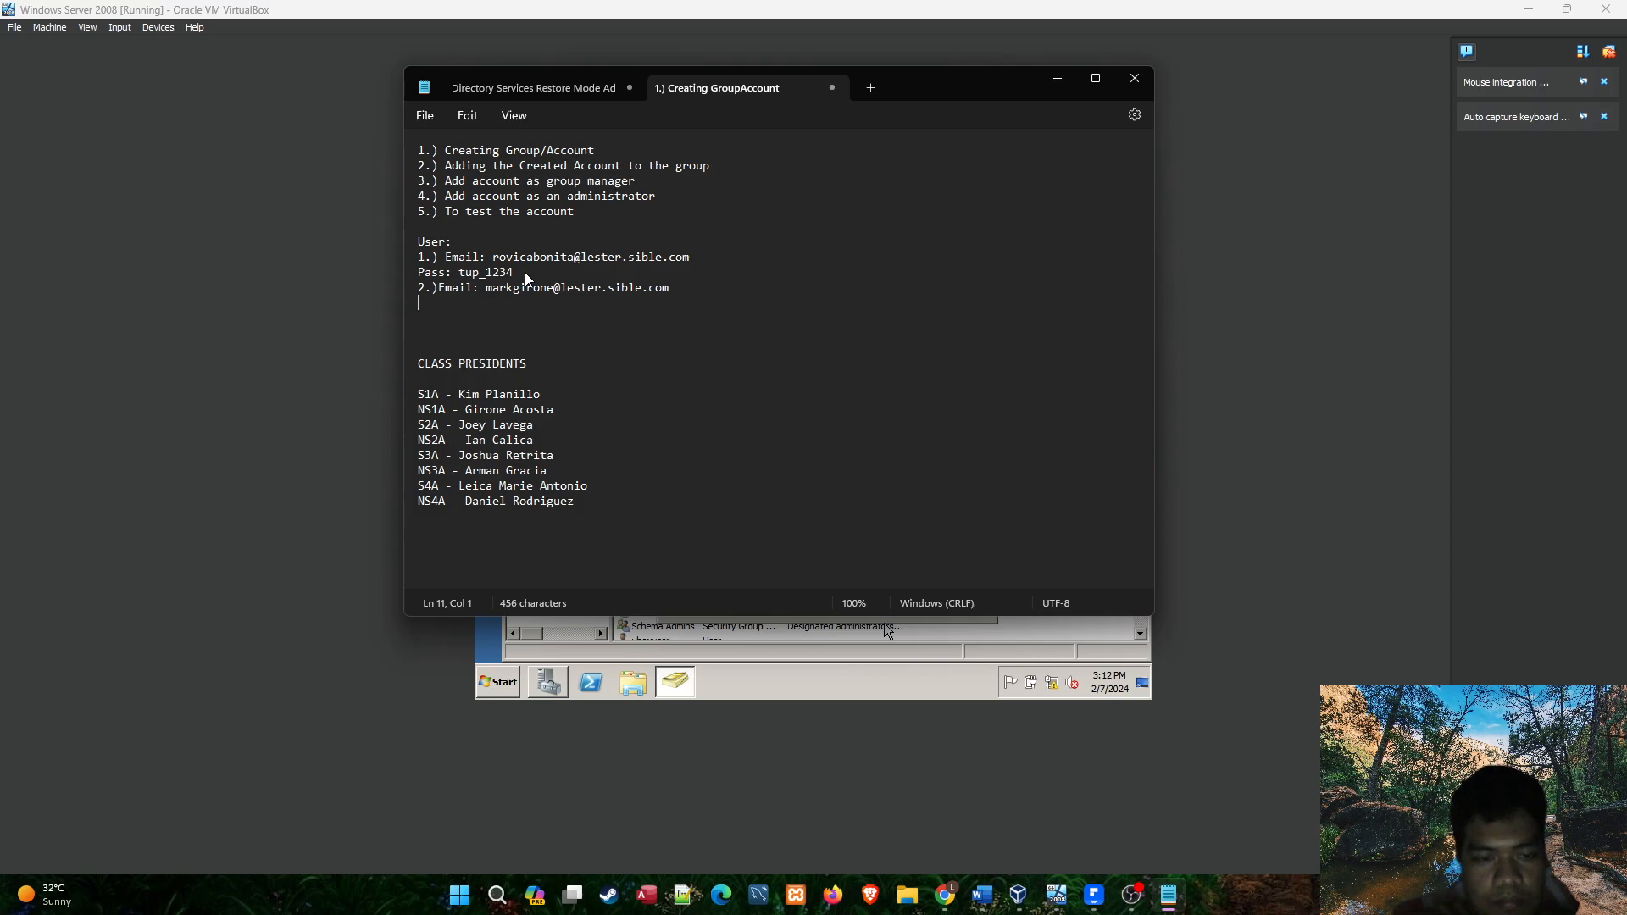
{"action": "type", "text": "Pass:"}
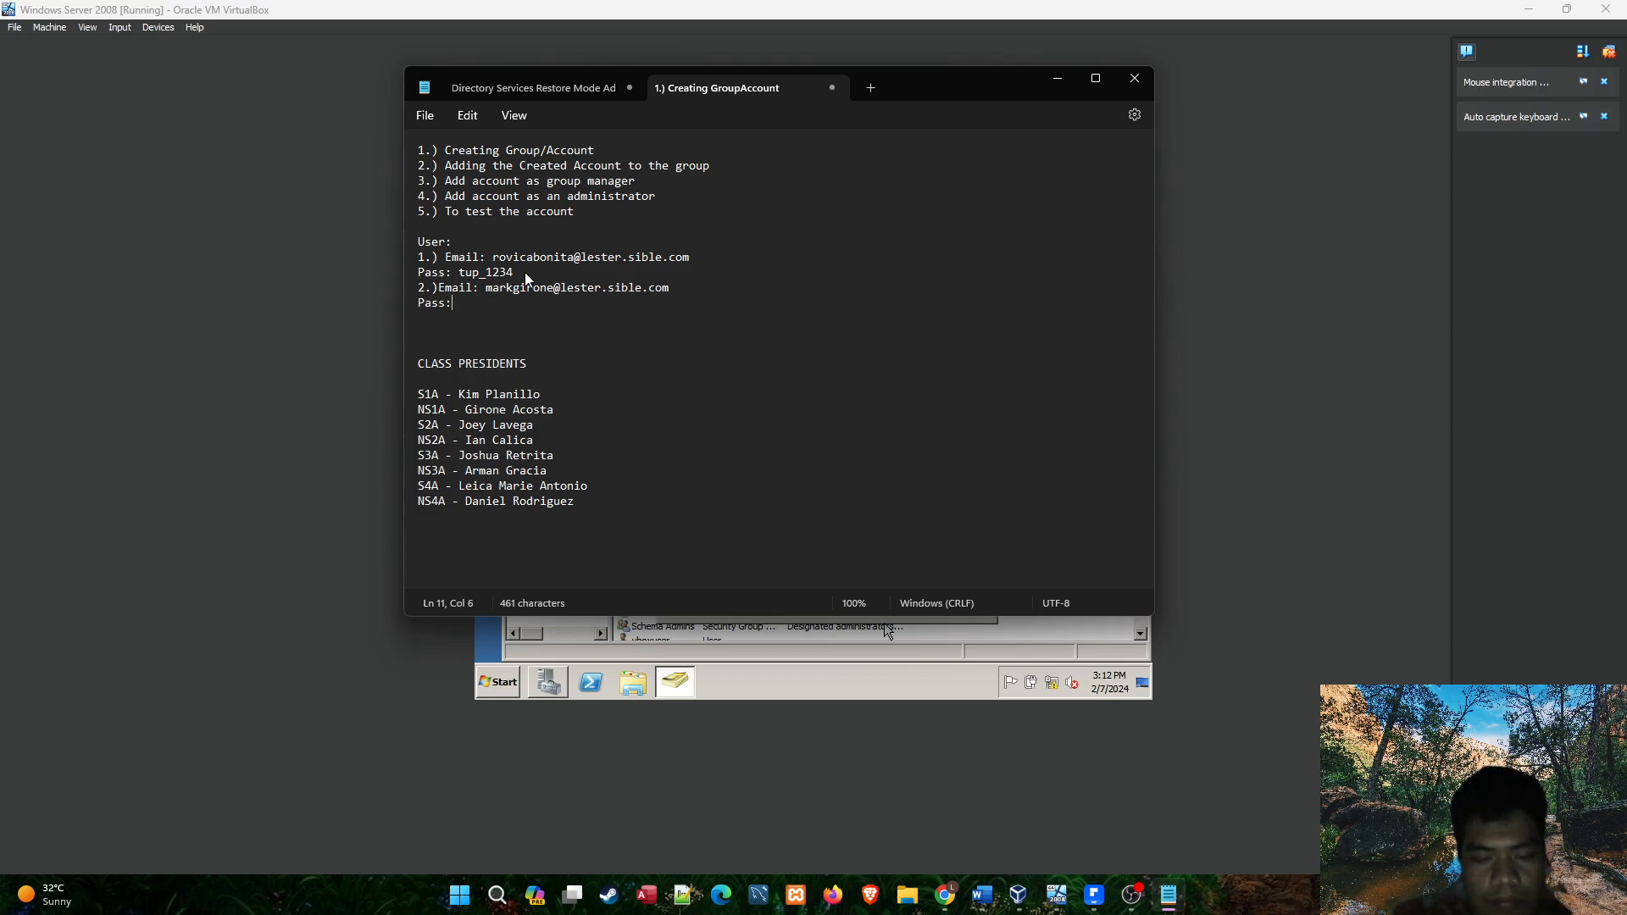
{"action": "type", "text": " tup_1234"}
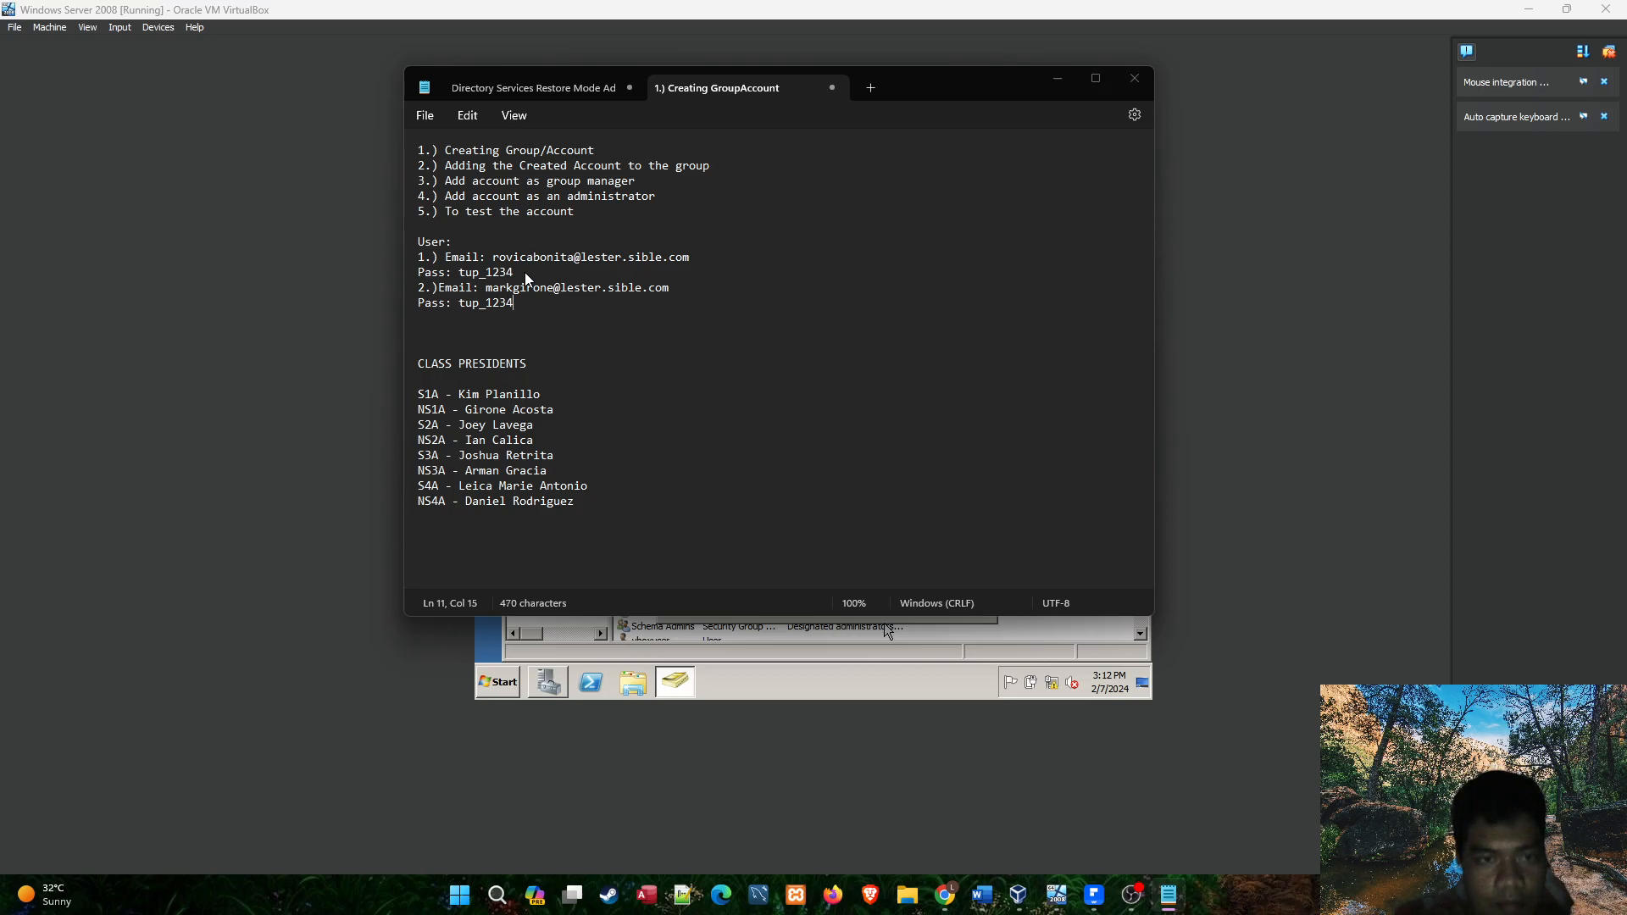
Switch back to the Windows Server virtual machine and add the NS1A president's account to the BSIT-NS-1A members.
{"action": "key", "text": "alt+Tab"}
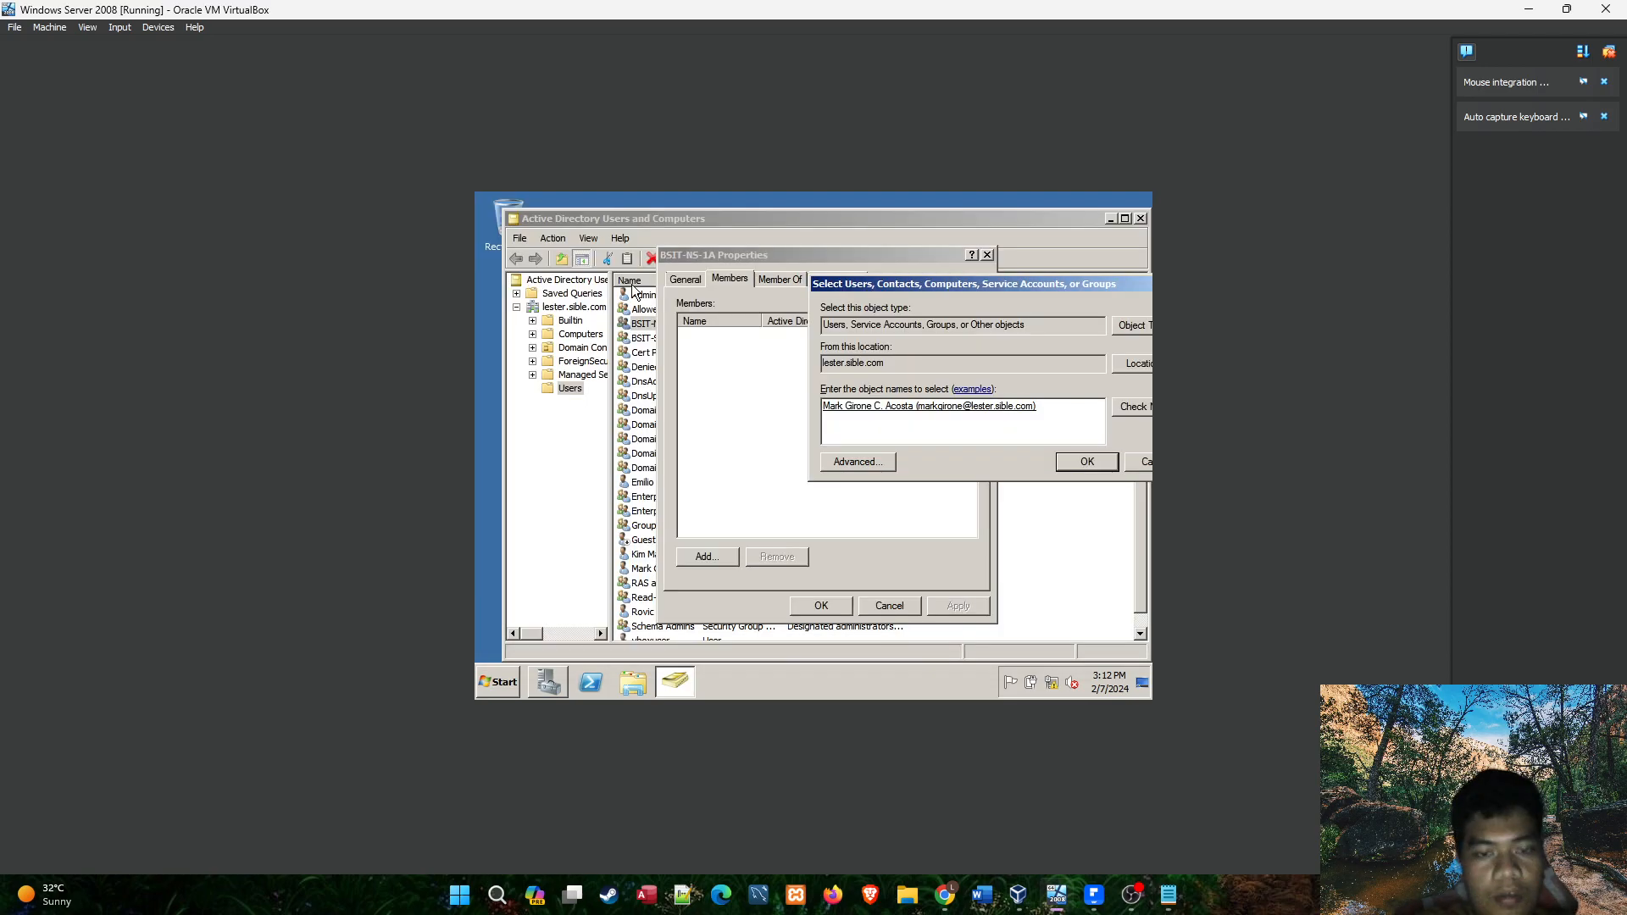
{"action": "left_click", "coordinate": [1087, 458]}
{"action": "left_click", "coordinate": [831, 338]}
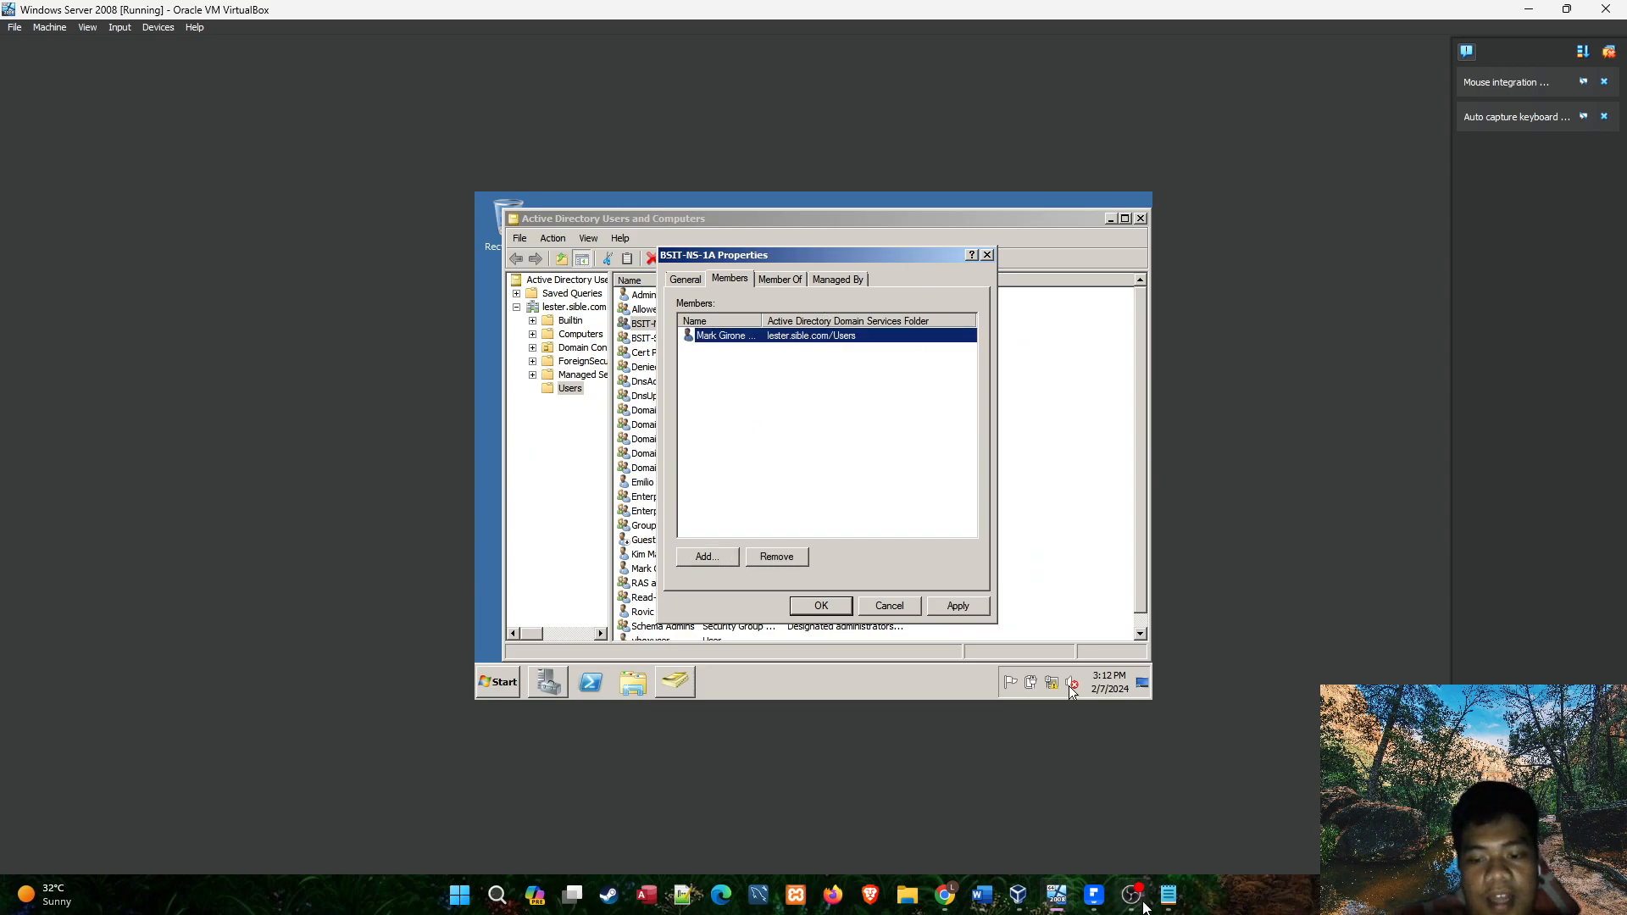
Check the group manager item in the Notepad checklist, and assign the NS1A president's account as manager of BSIT-NS-1A.
{"action": "left_click", "coordinate": [1169, 895]}
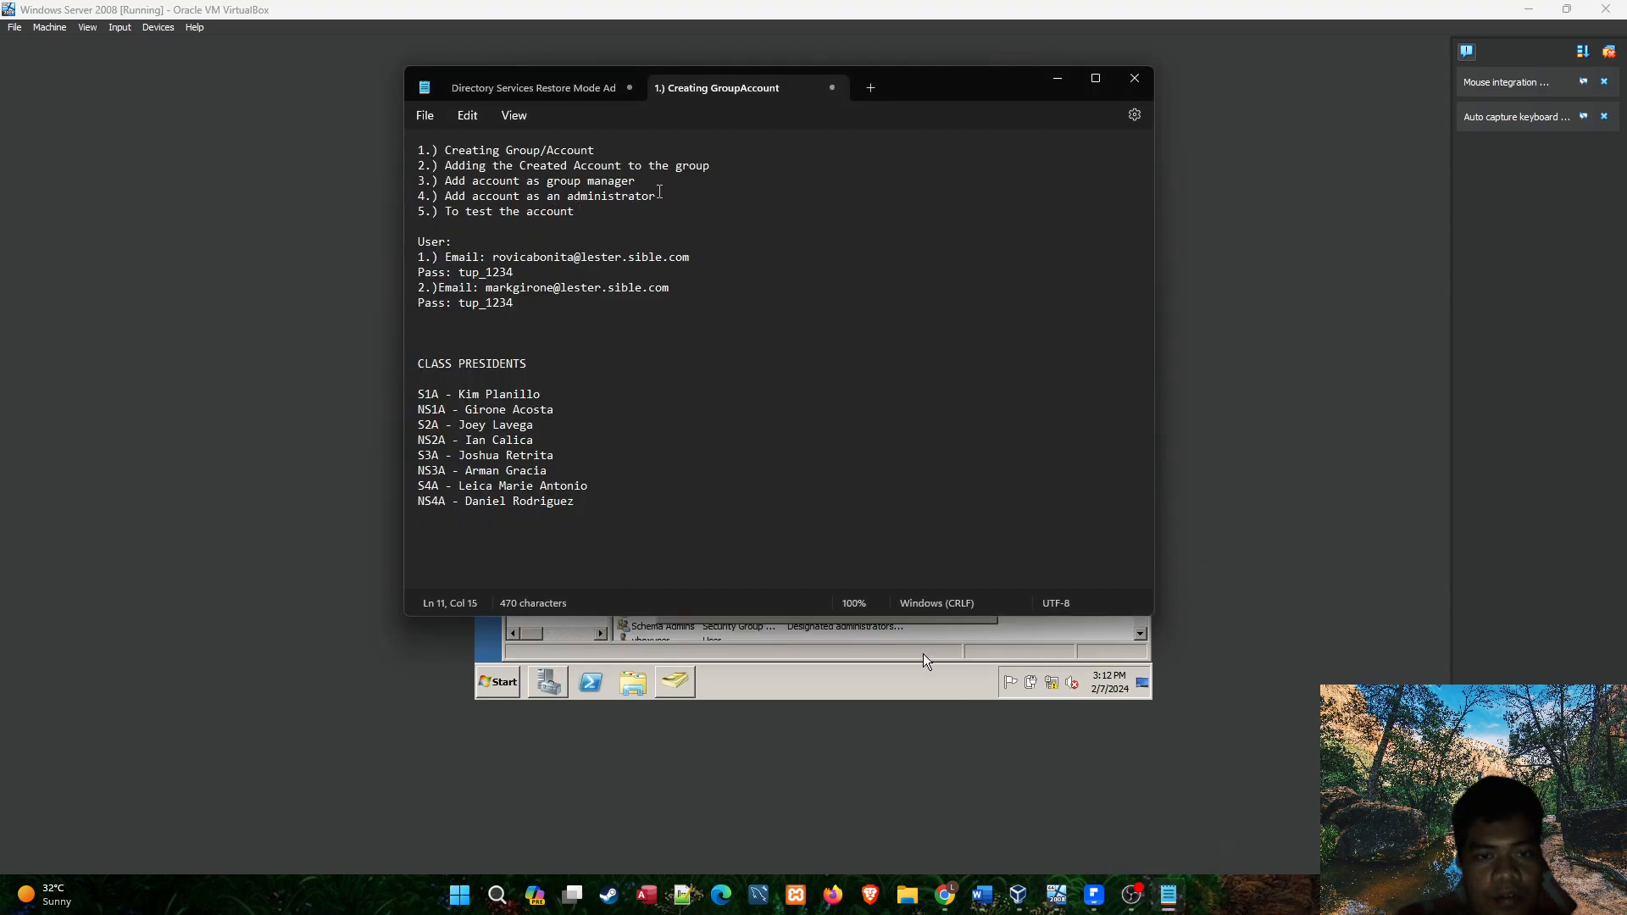
{"action": "left_click_drag", "start_coordinate": [667, 177], "coordinate": [440, 184]}
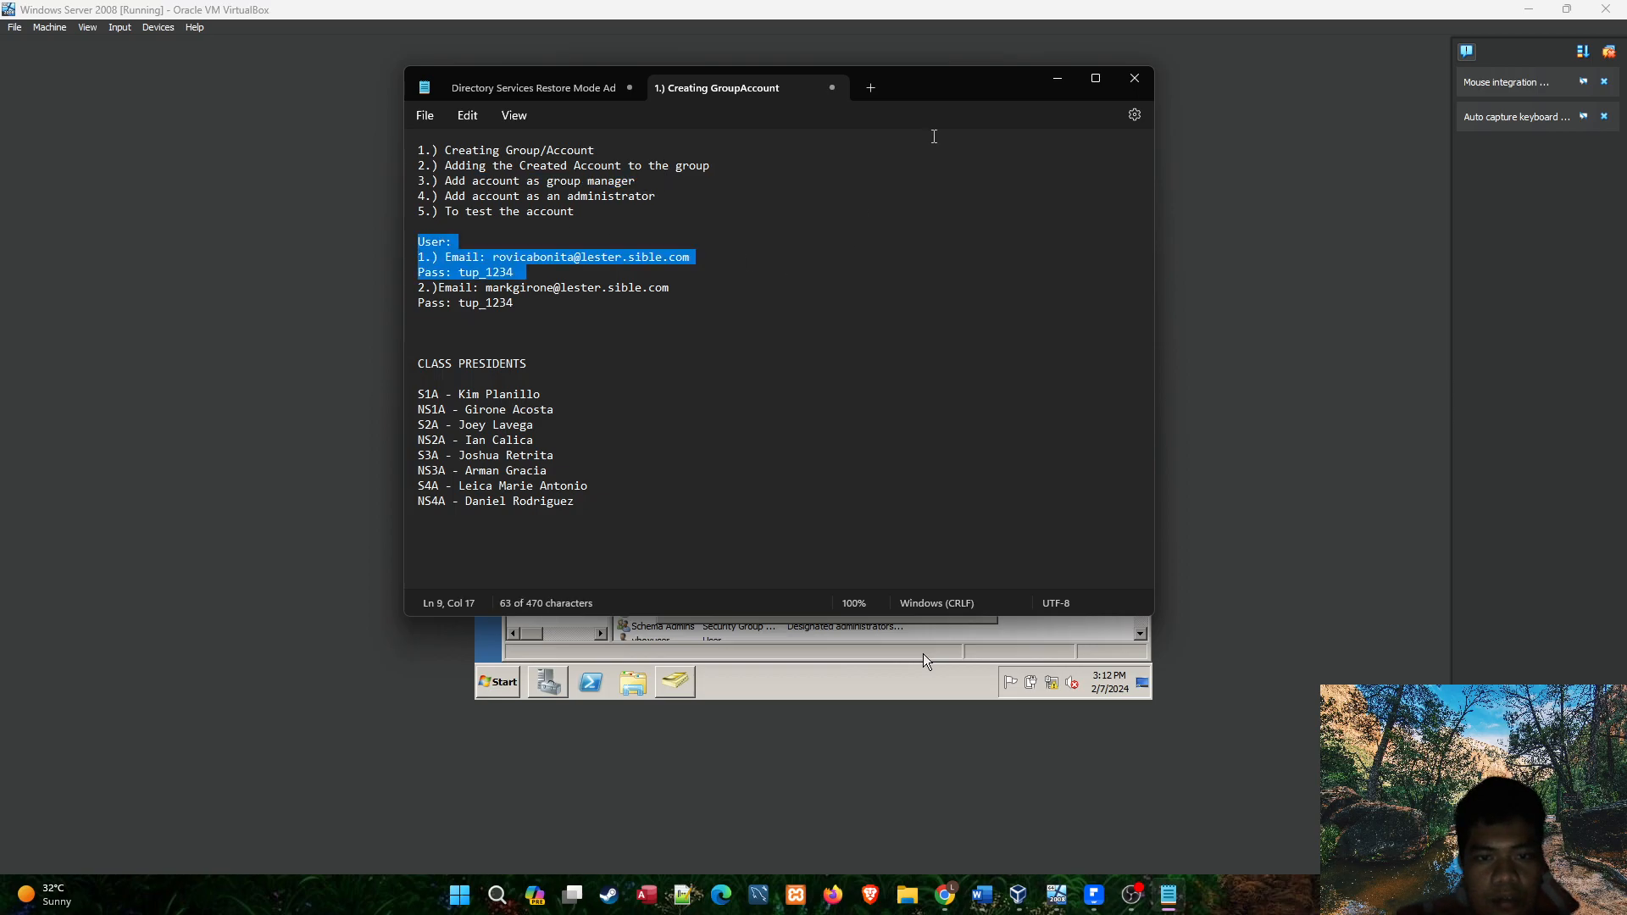
{"action": "left_click", "coordinate": [923, 654]}
{"action": "left_click", "coordinate": [830, 281]}
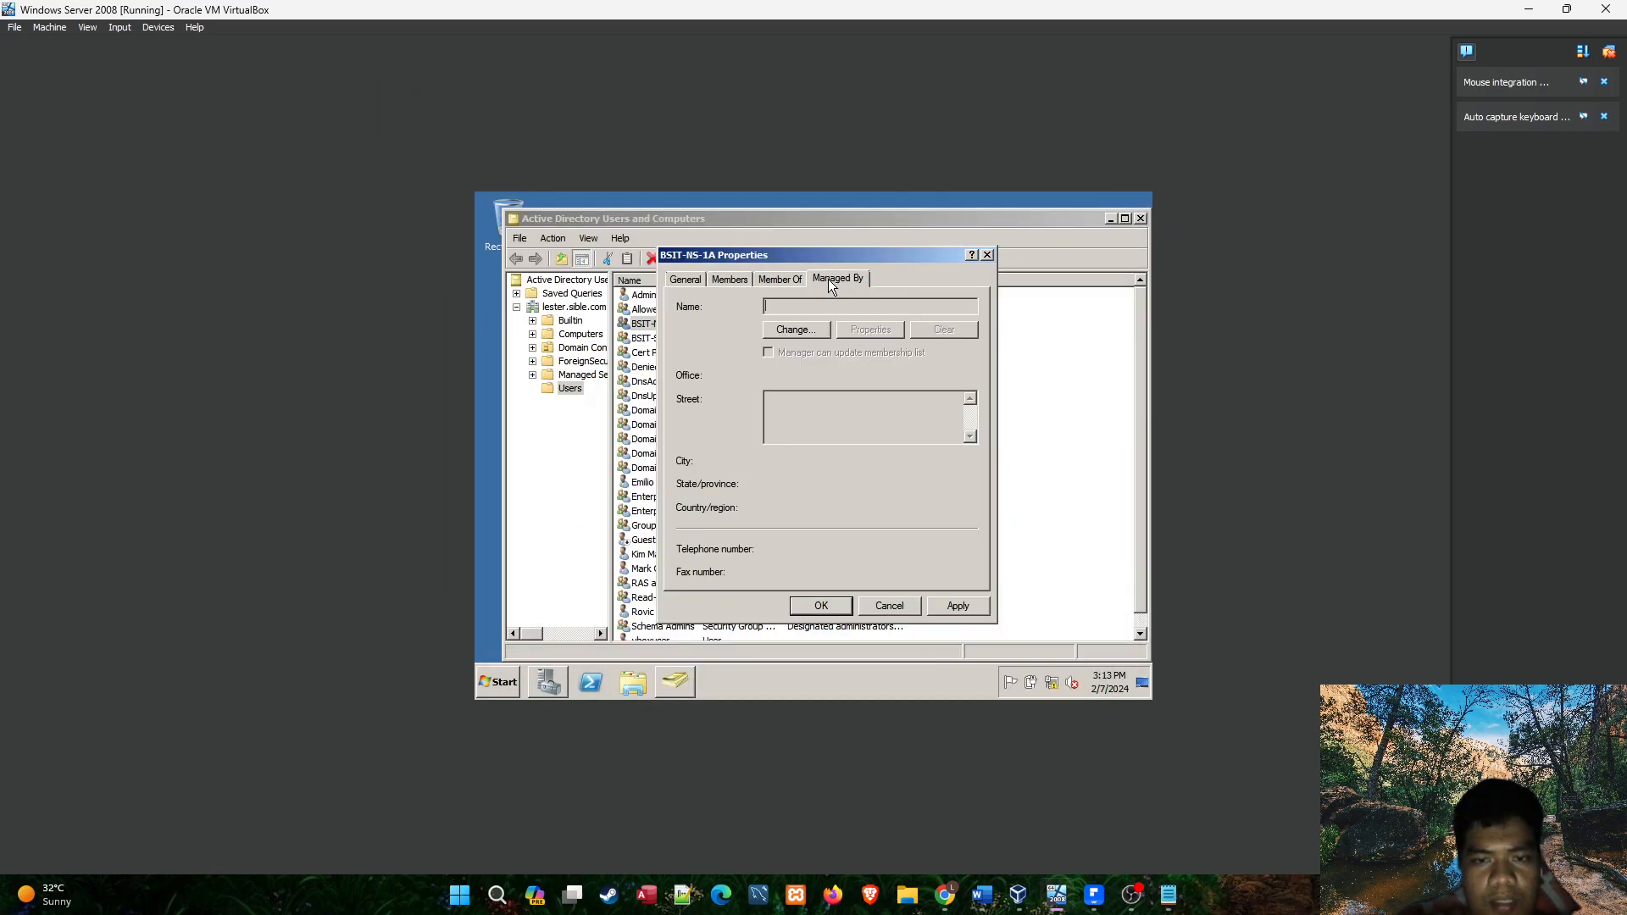
{"action": "left_click", "coordinate": [802, 331]}
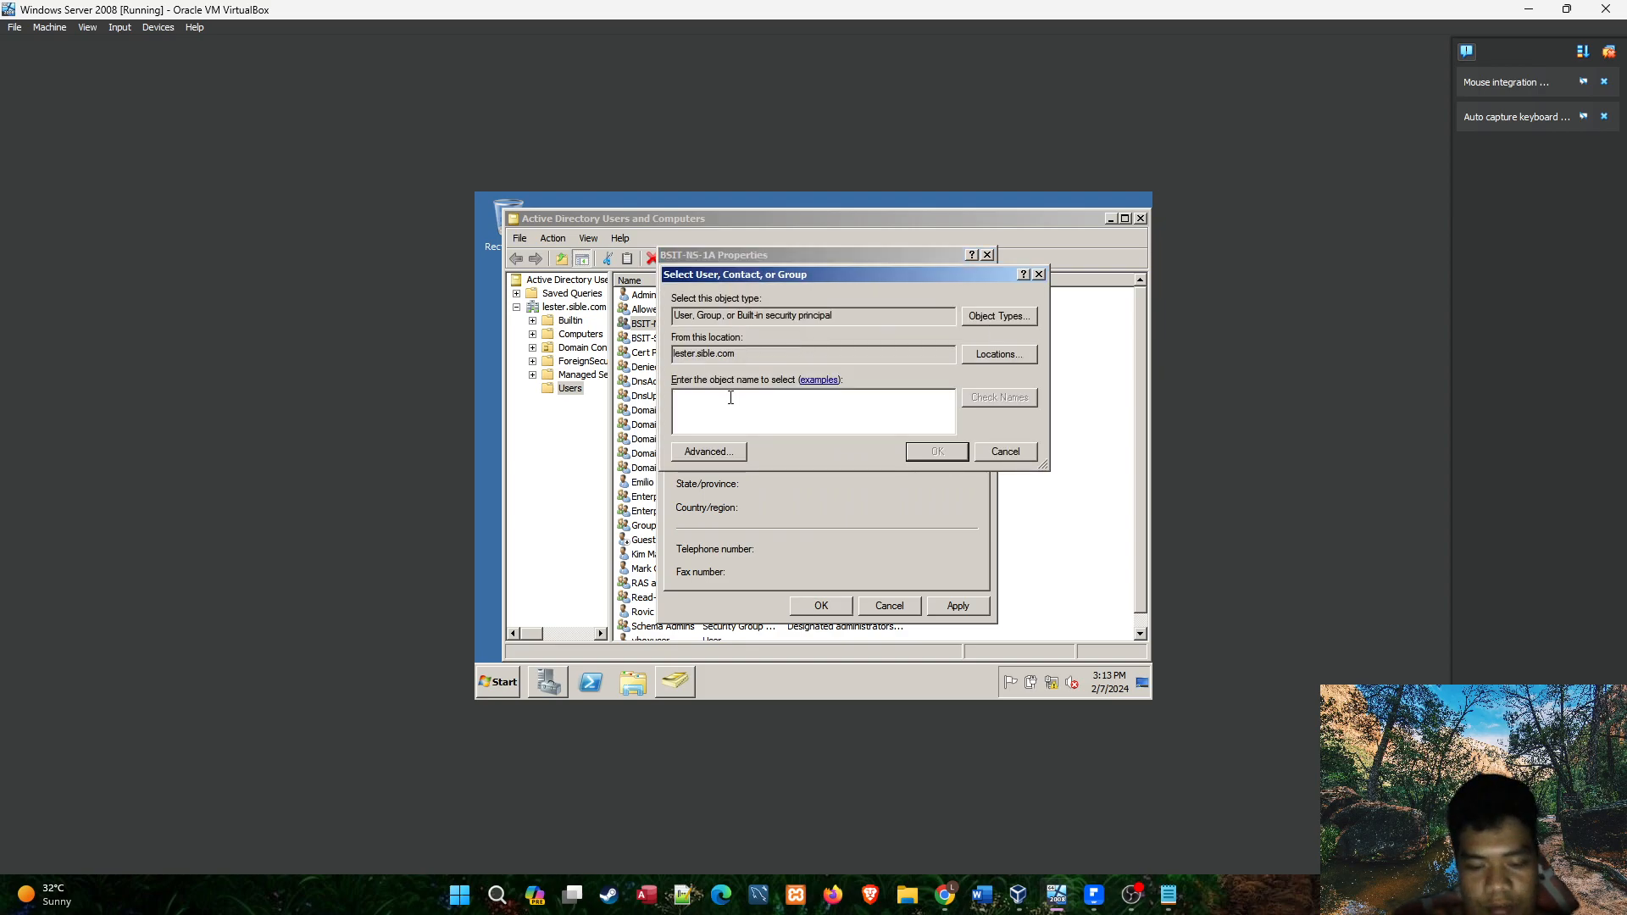
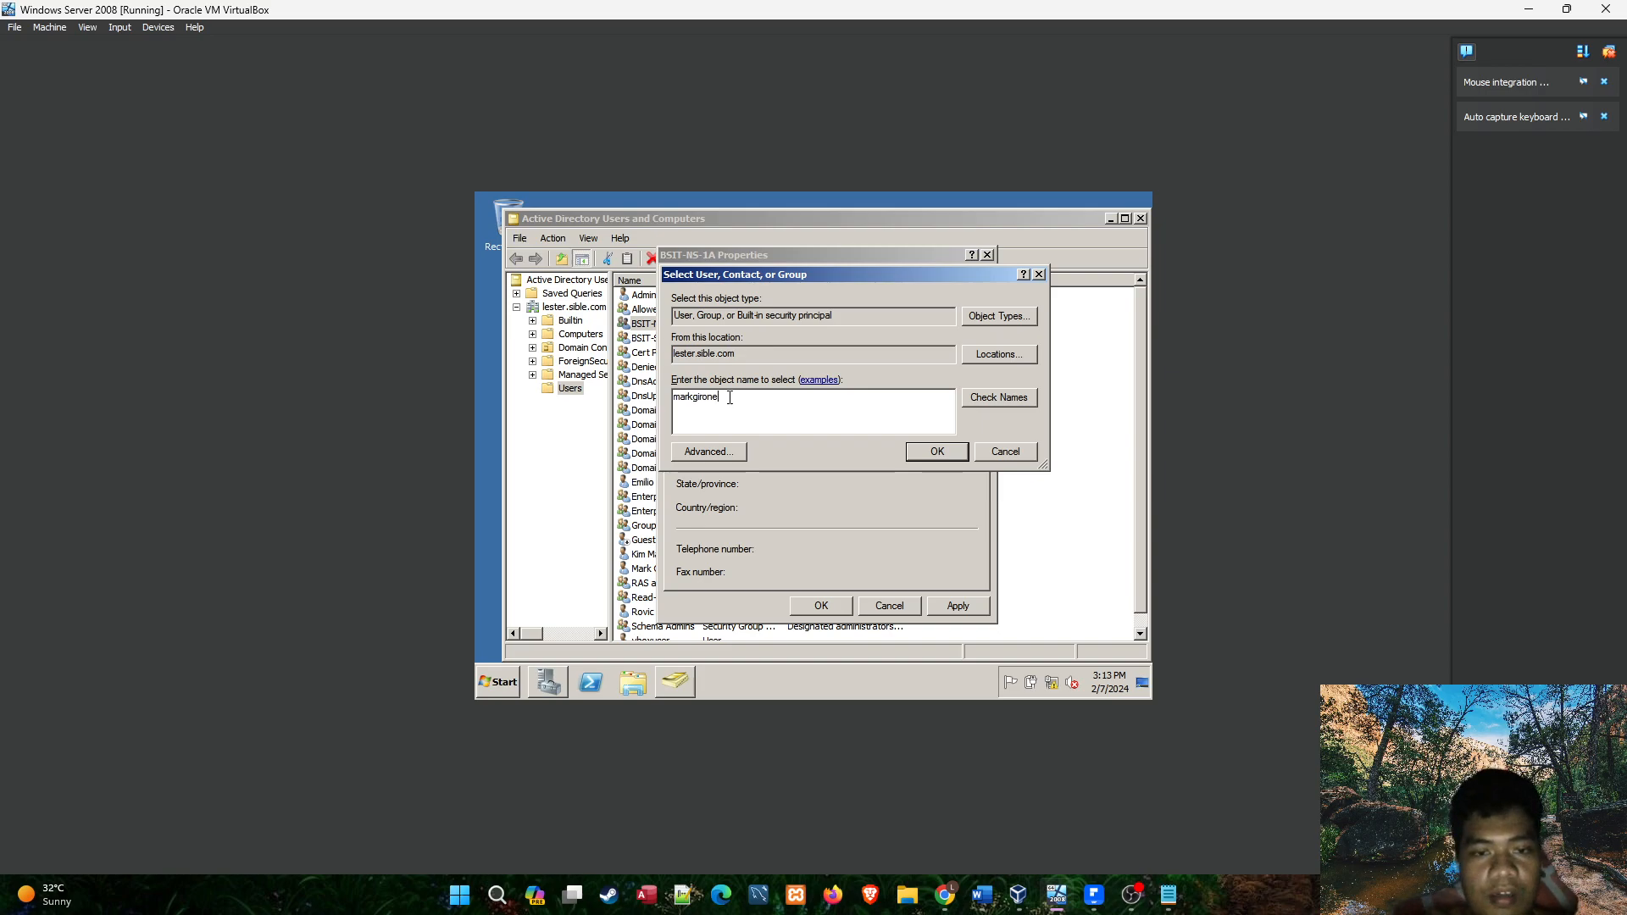
{"action": "left_click", "coordinate": [1003, 399]}
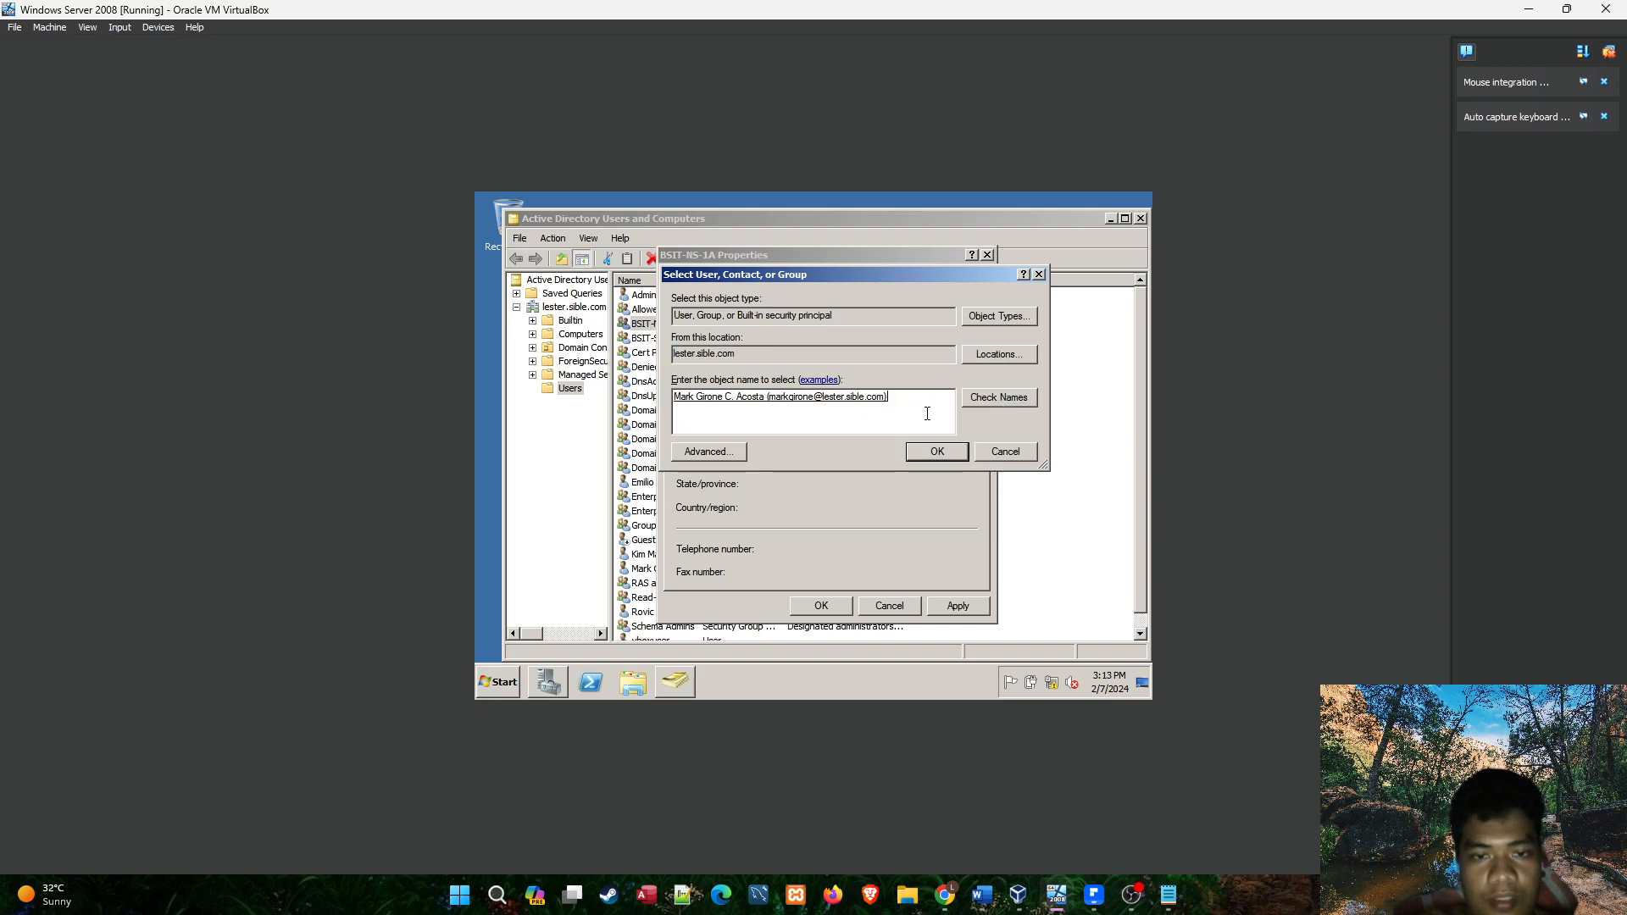
{"action": "left_click", "coordinate": [942, 456]}
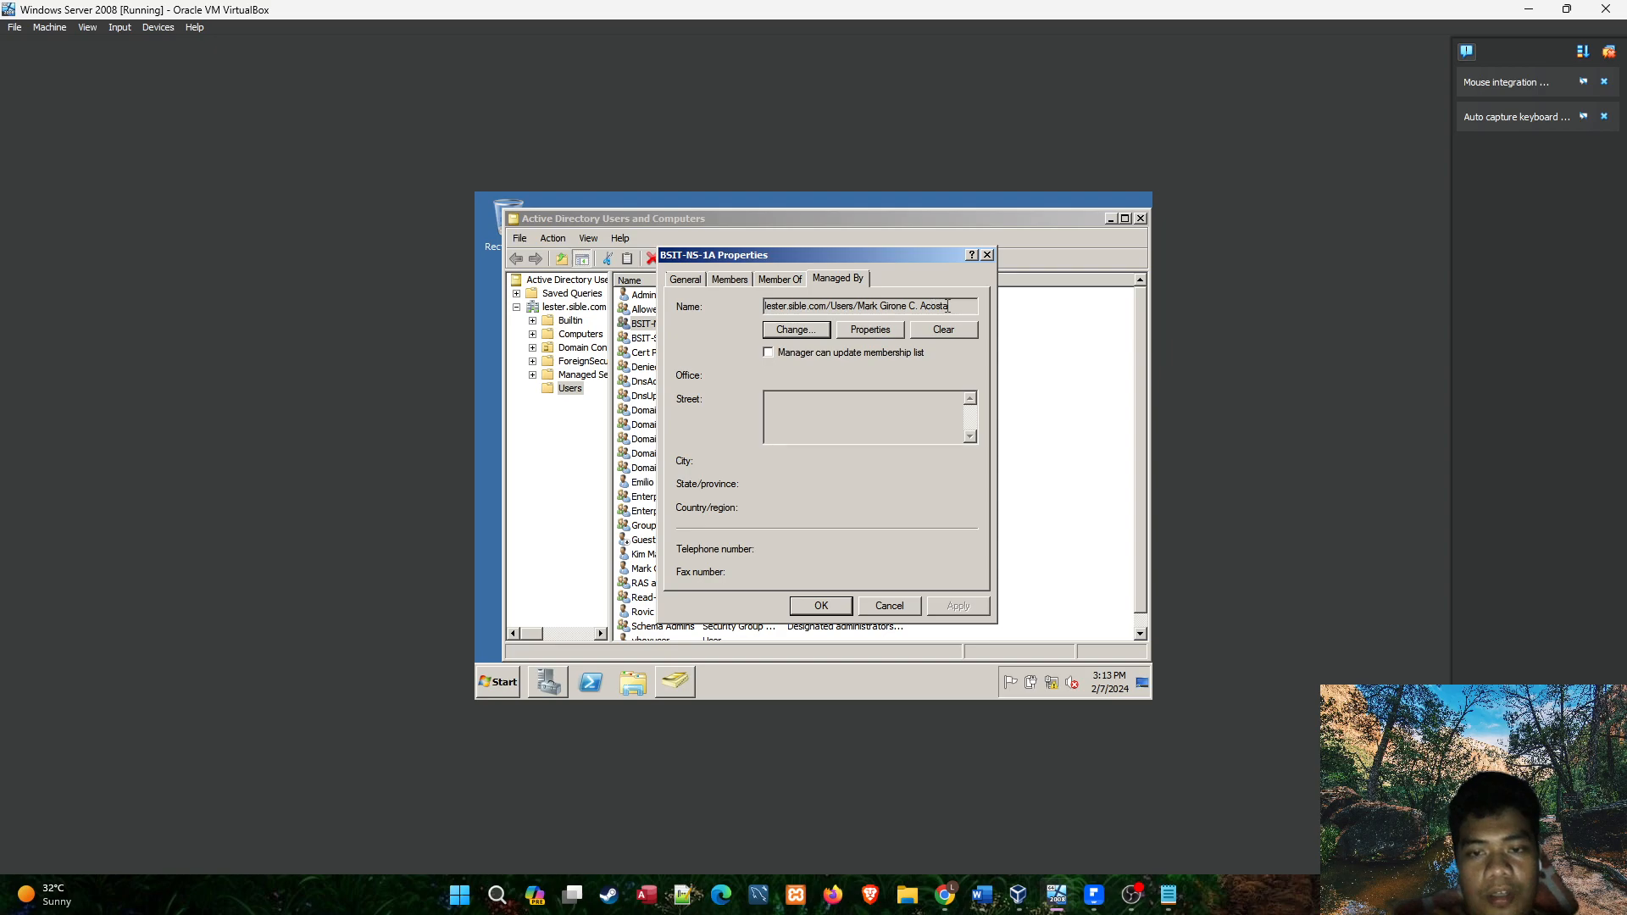
{"action": "left_click_drag", "start_coordinate": [947, 305], "coordinate": [707, 289]}
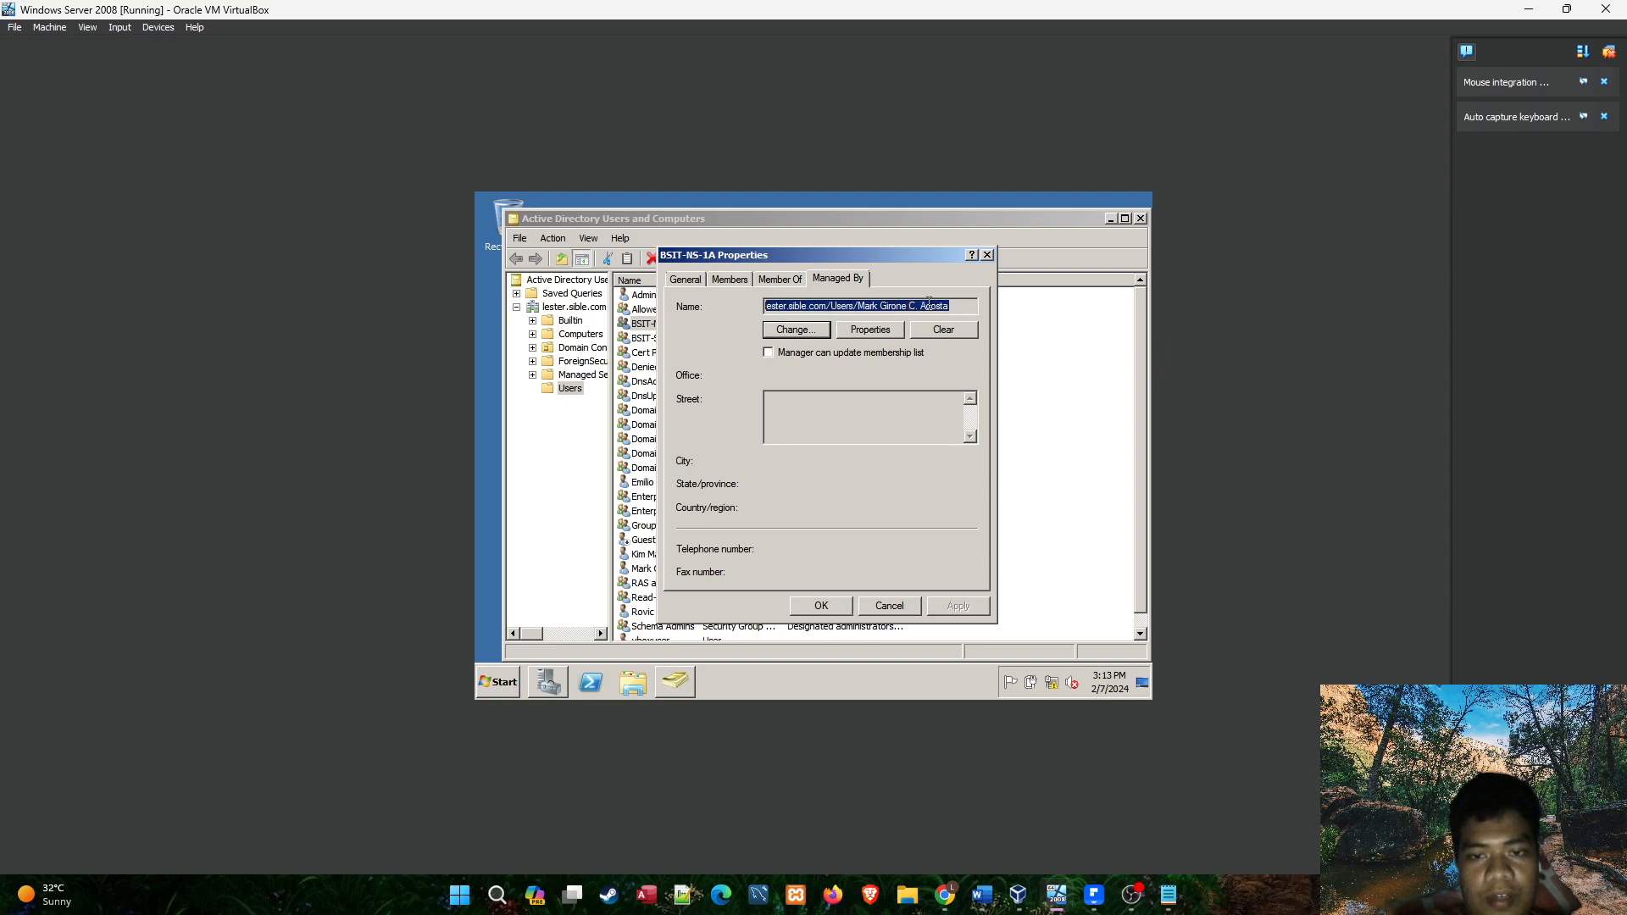
Review the assigned manager and the member list of the BSIT-NS-1A group.
{"action": "left_click", "coordinate": [955, 305]}
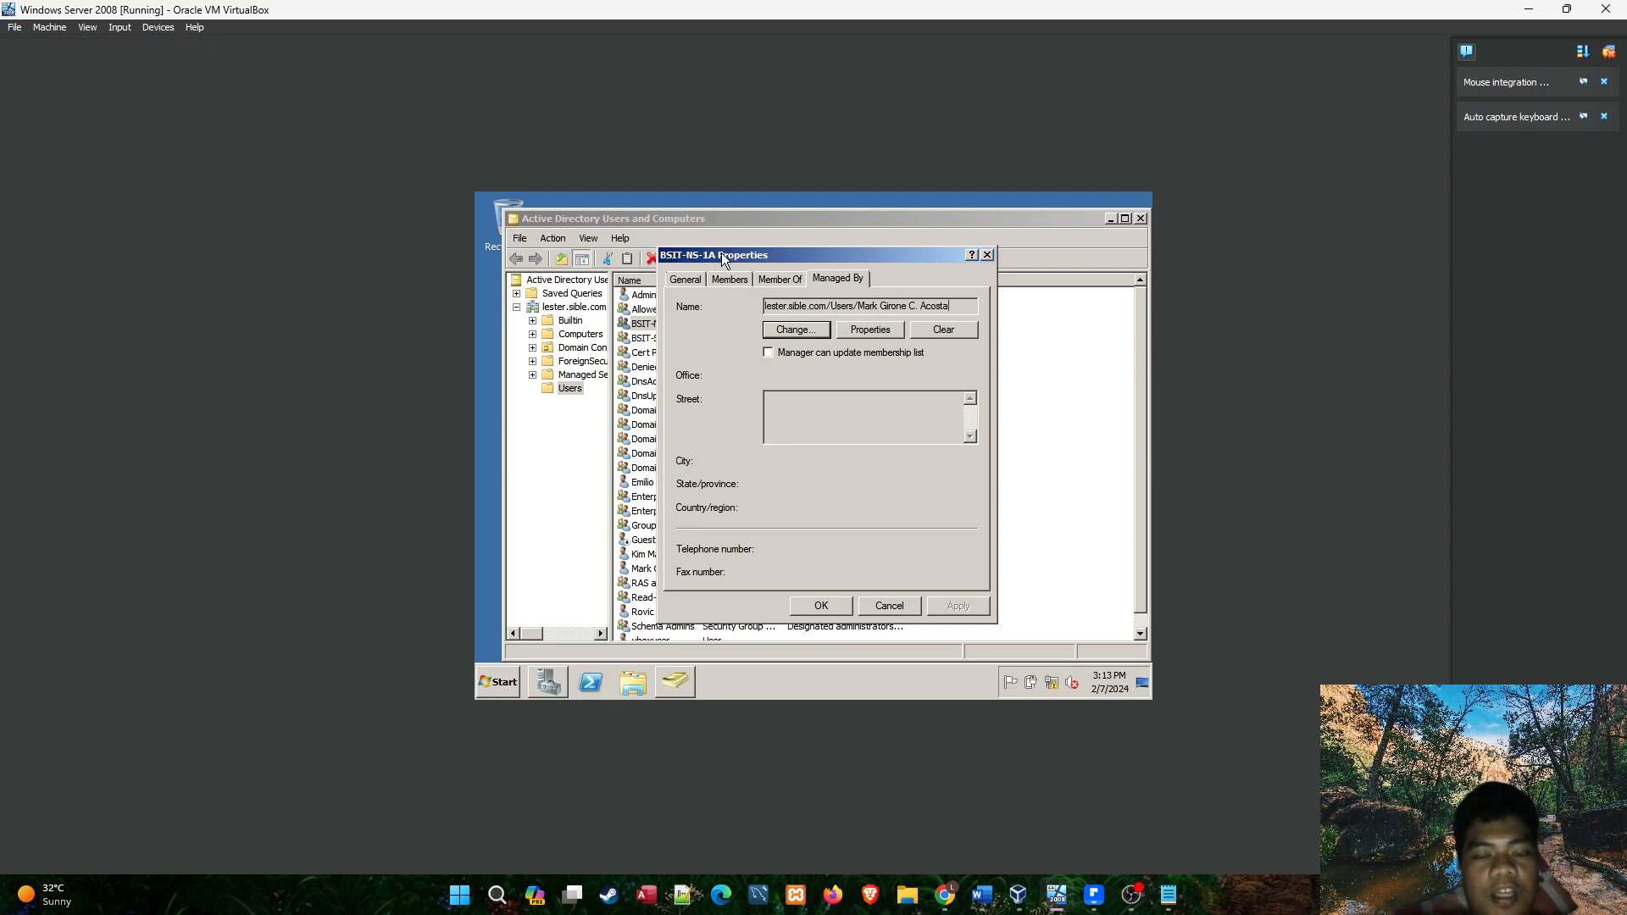
{"action": "left_click", "coordinate": [730, 282]}
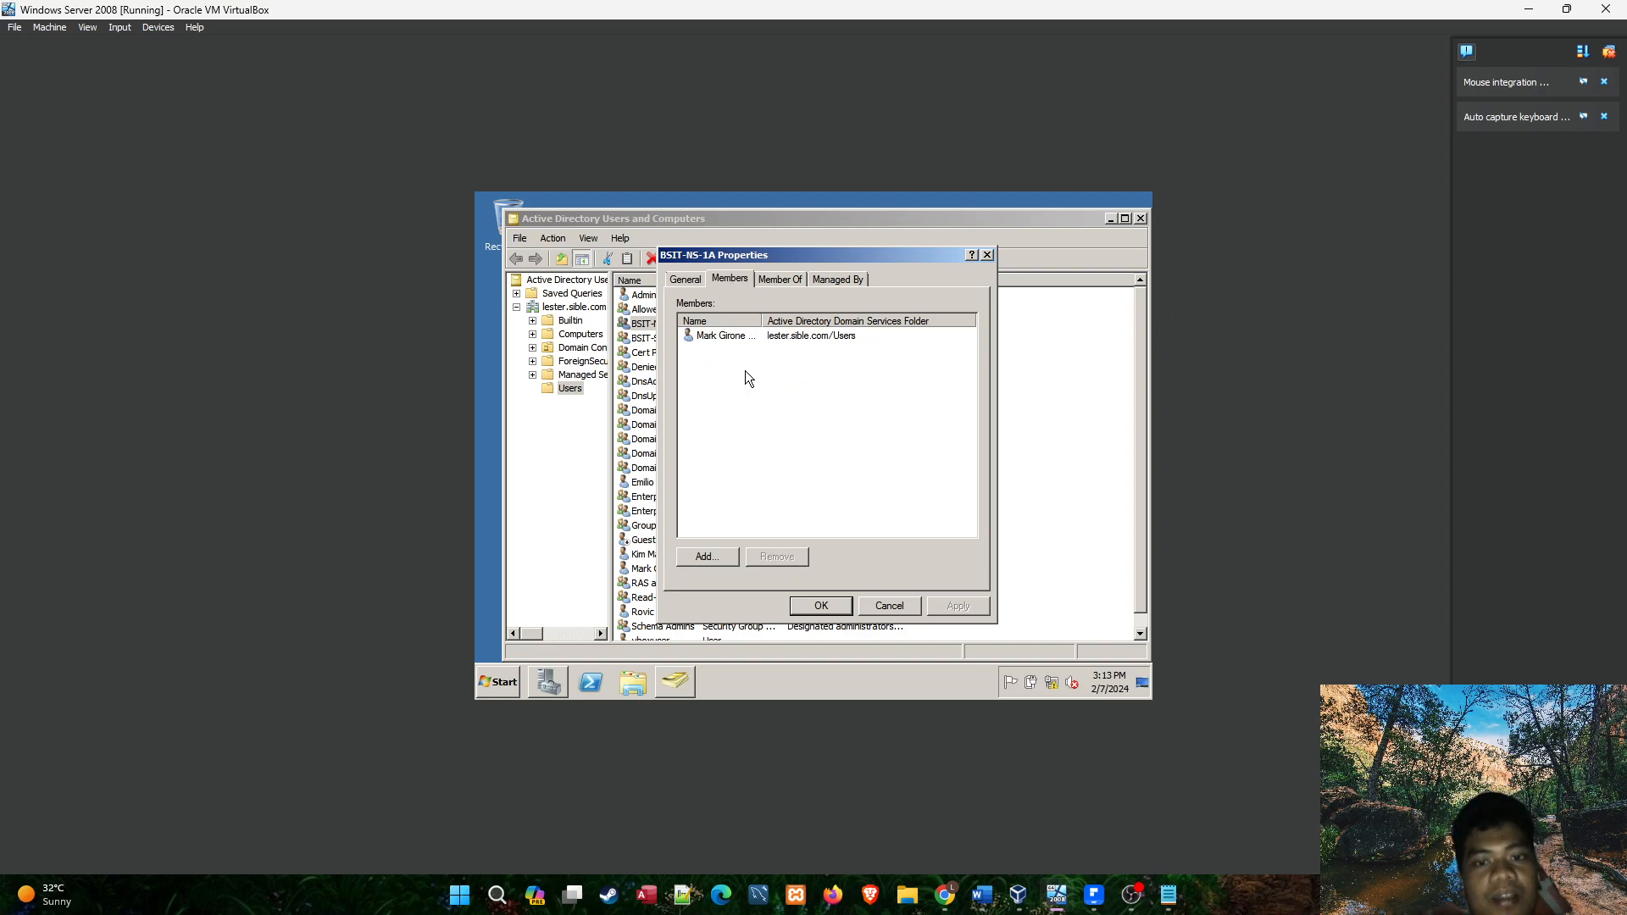
{"action": "left_click", "coordinate": [831, 339]}
{"action": "left_click", "coordinate": [807, 416]}
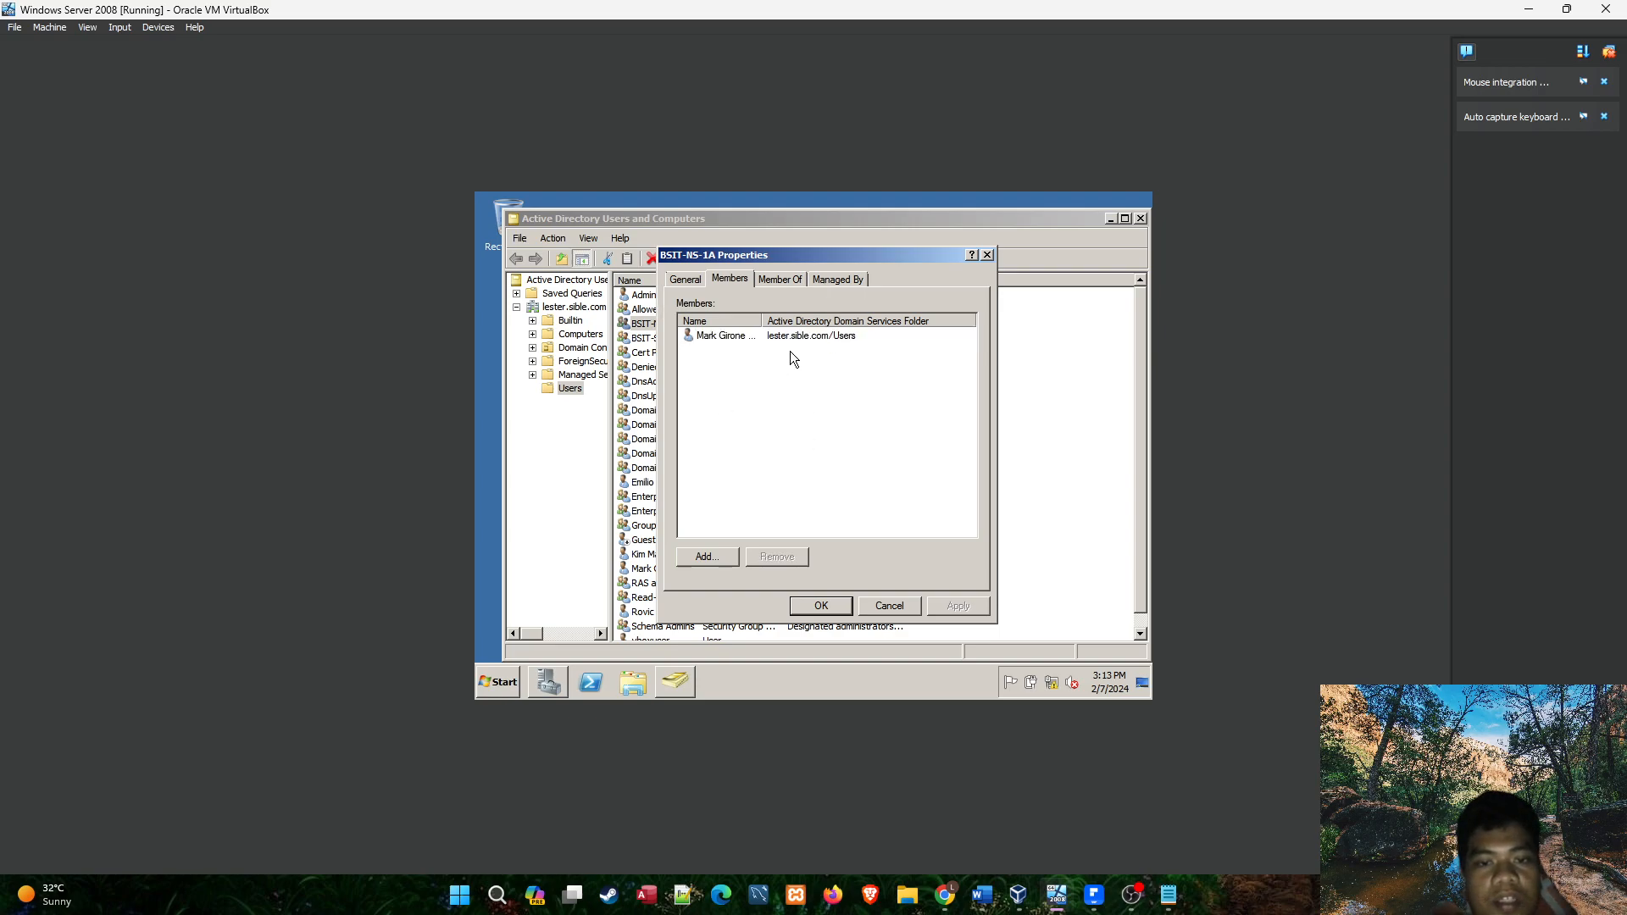
{"action": "left_click", "coordinate": [795, 339]}
{"action": "left_click", "coordinate": [804, 376]}
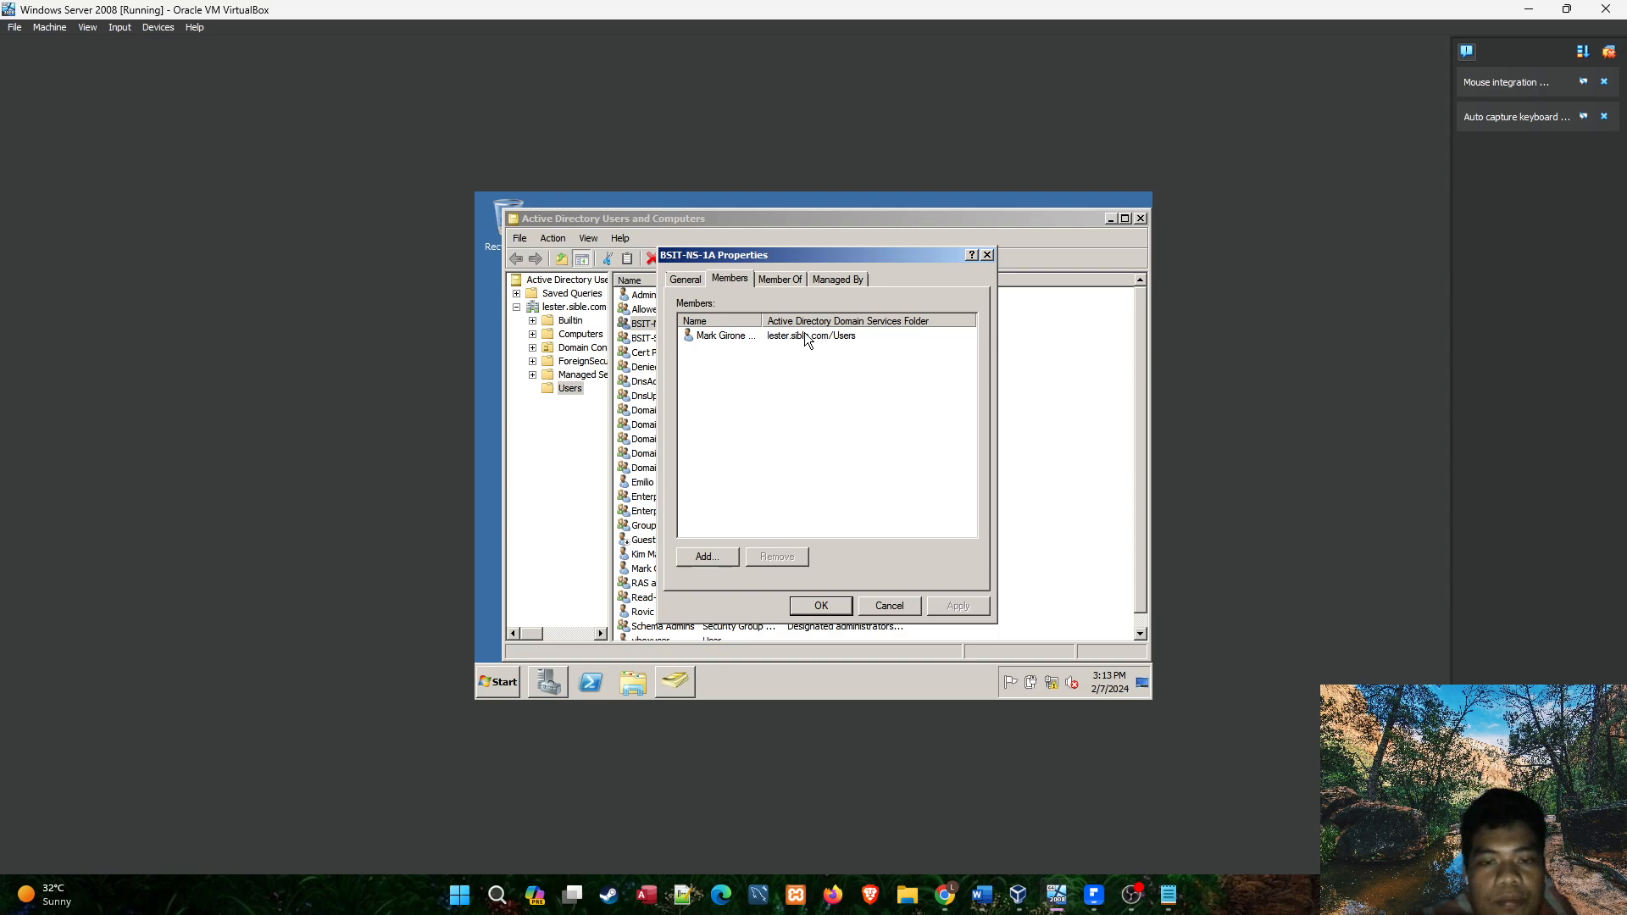
{"action": "left_click", "coordinate": [748, 340]}
{"action": "left_click", "coordinate": [765, 392]}
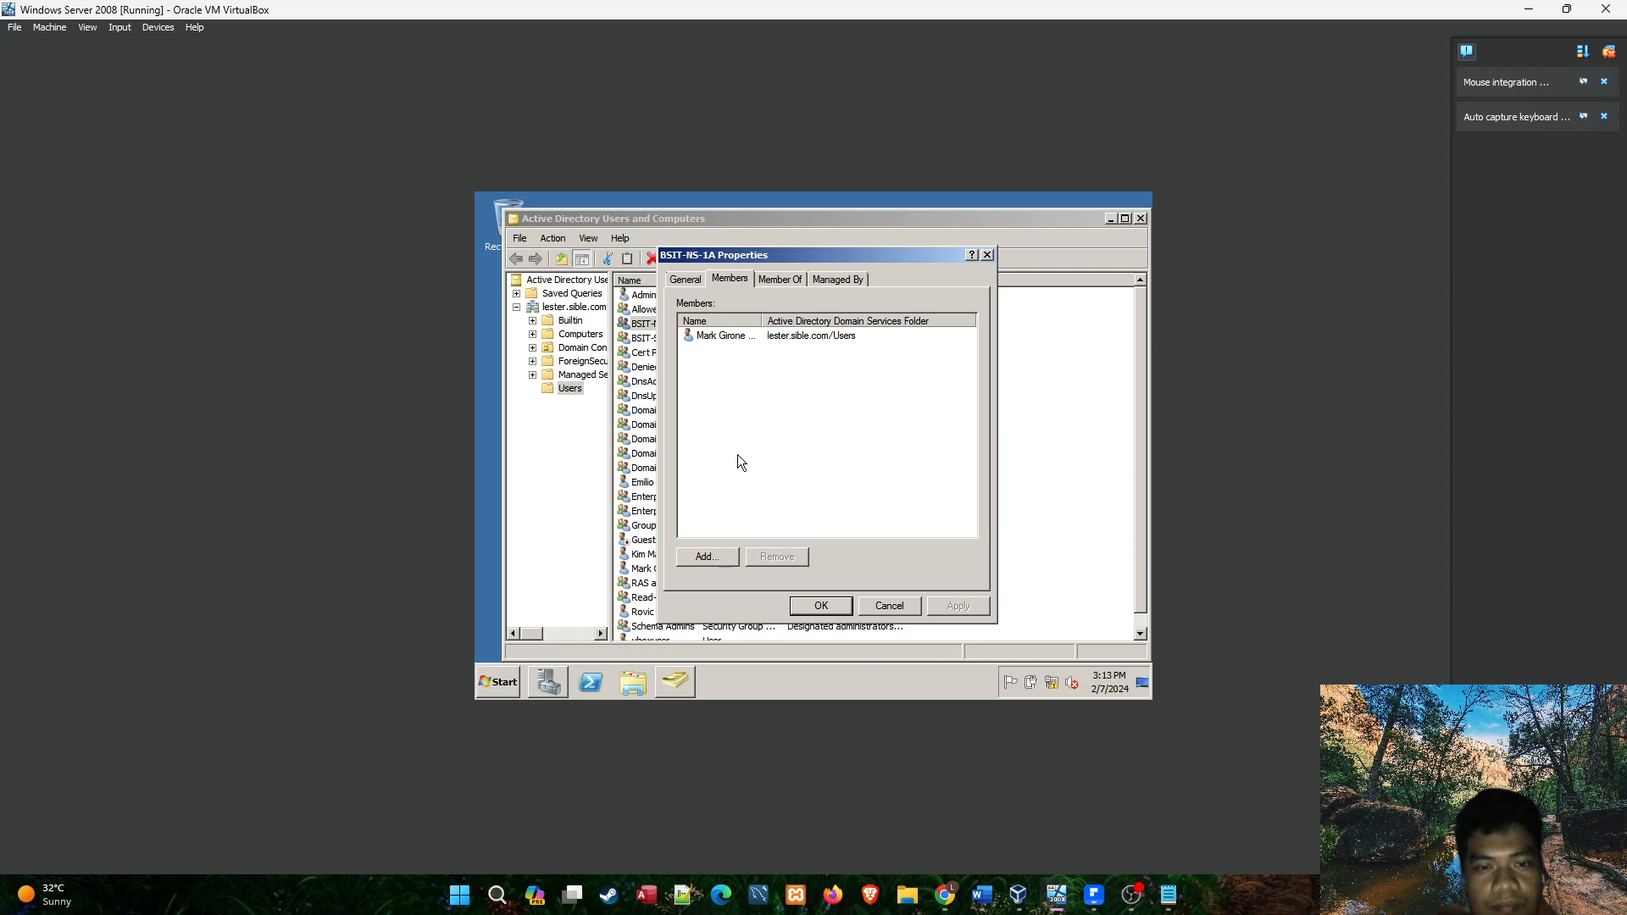
Check the administrator item in the Notepad checklist, then return to the virtual machine and close the BSIT-NS-1A properties.
{"action": "left_click", "coordinate": [1169, 895]}
{"action": "left_click", "coordinate": [619, 226]}
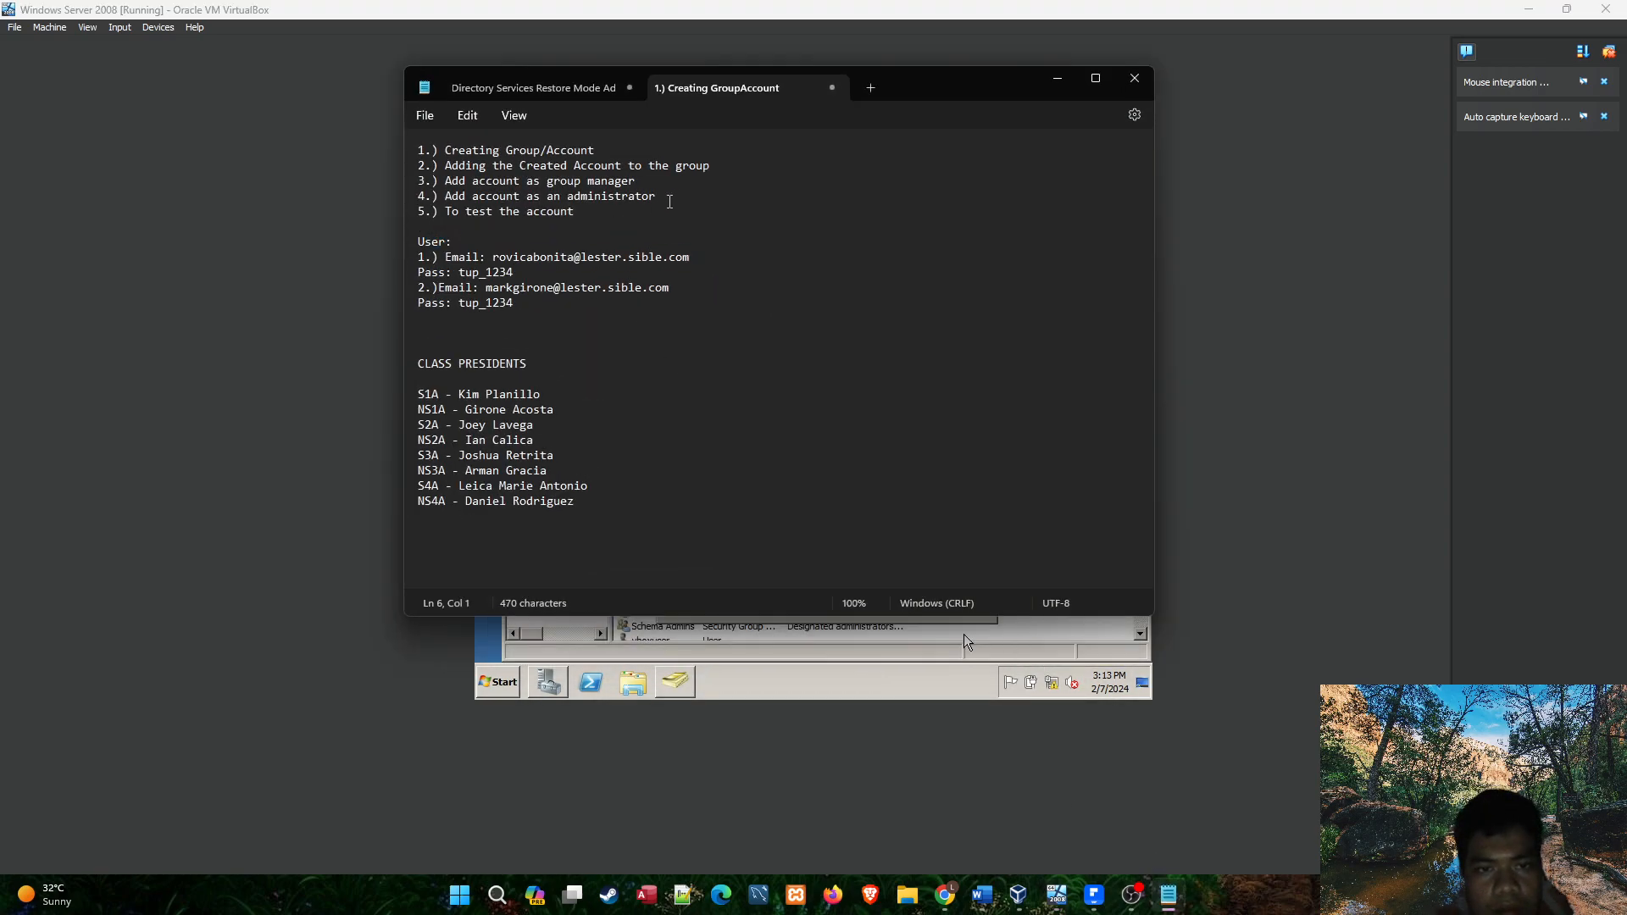
{"action": "left_click_drag", "start_coordinate": [678, 197], "coordinate": [447, 202]}
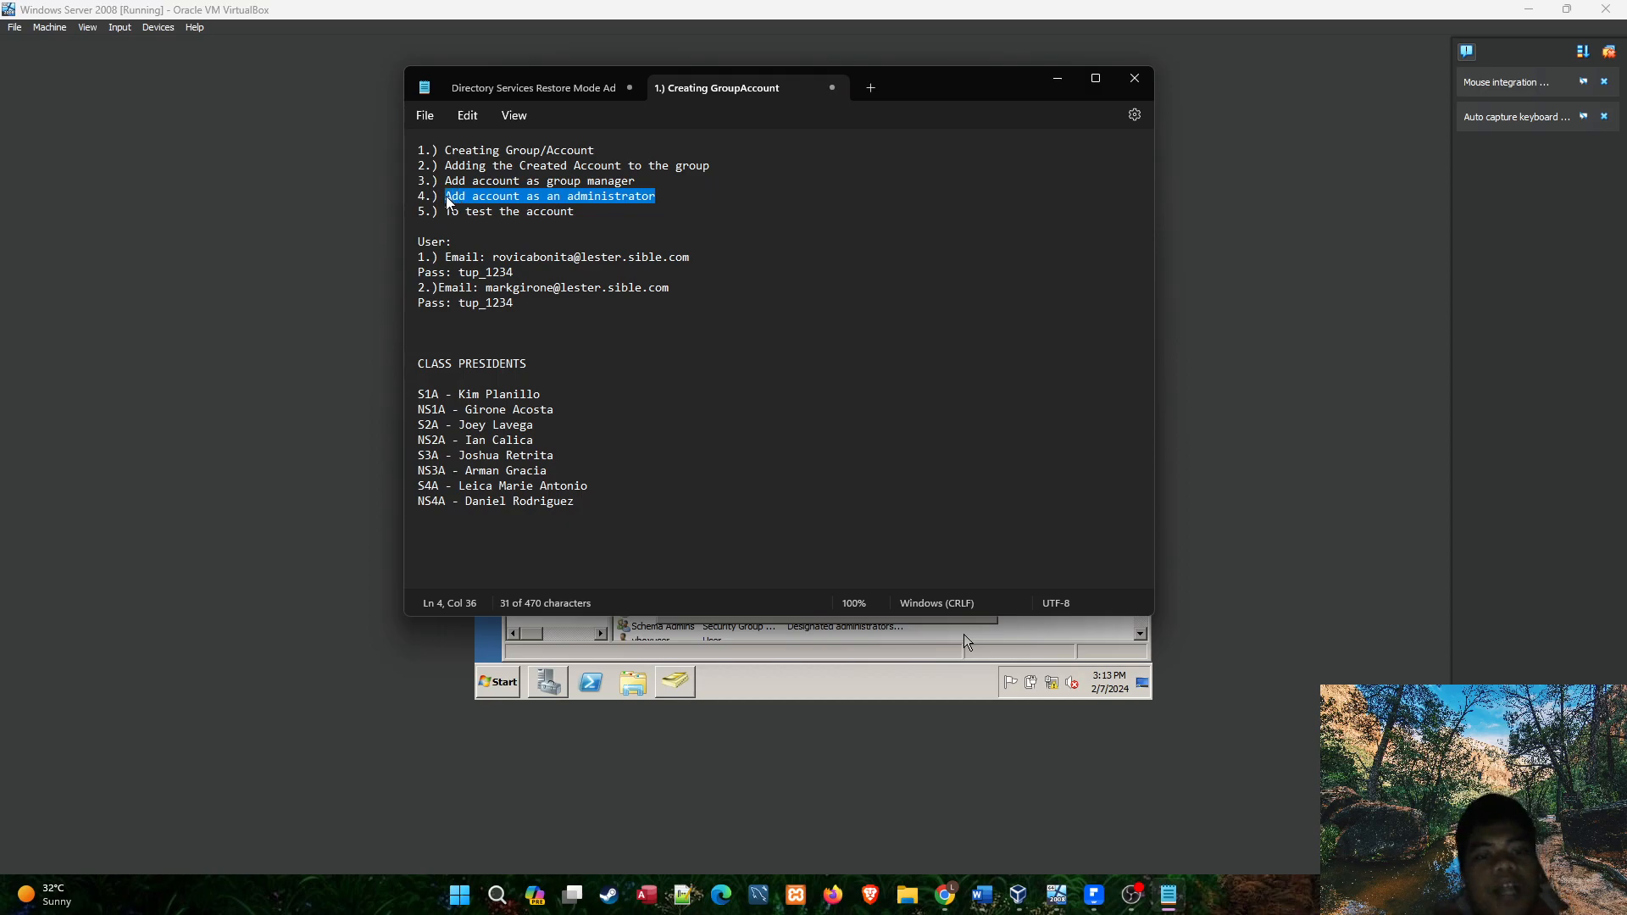
{"action": "left_click", "coordinate": [665, 200]}
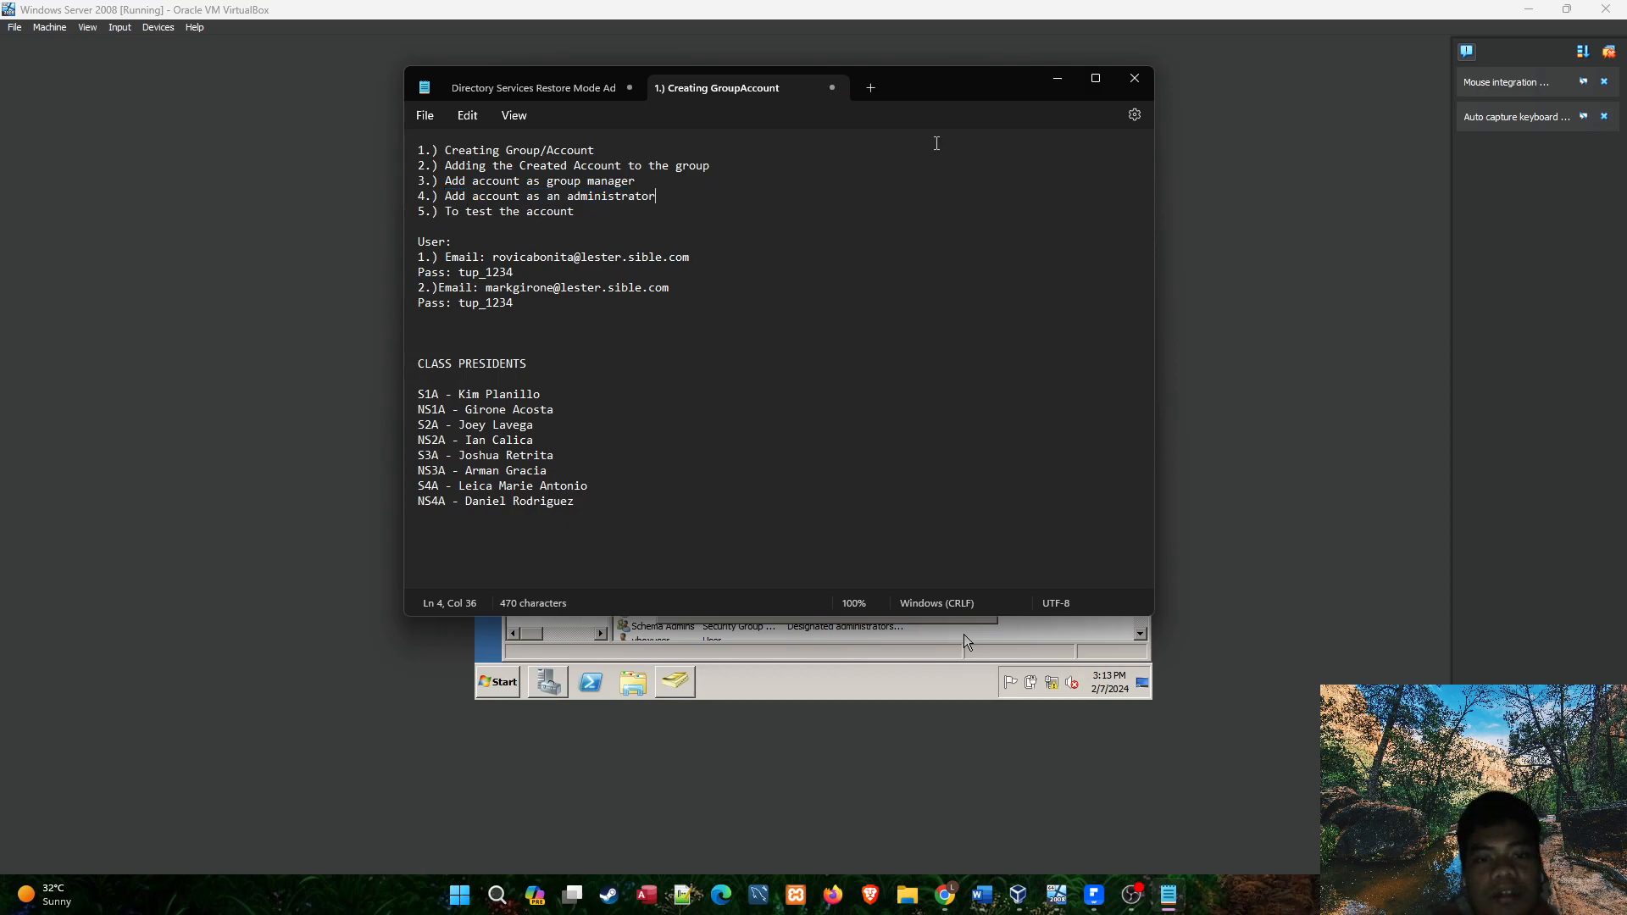
{"action": "left_click", "coordinate": [1057, 80]}
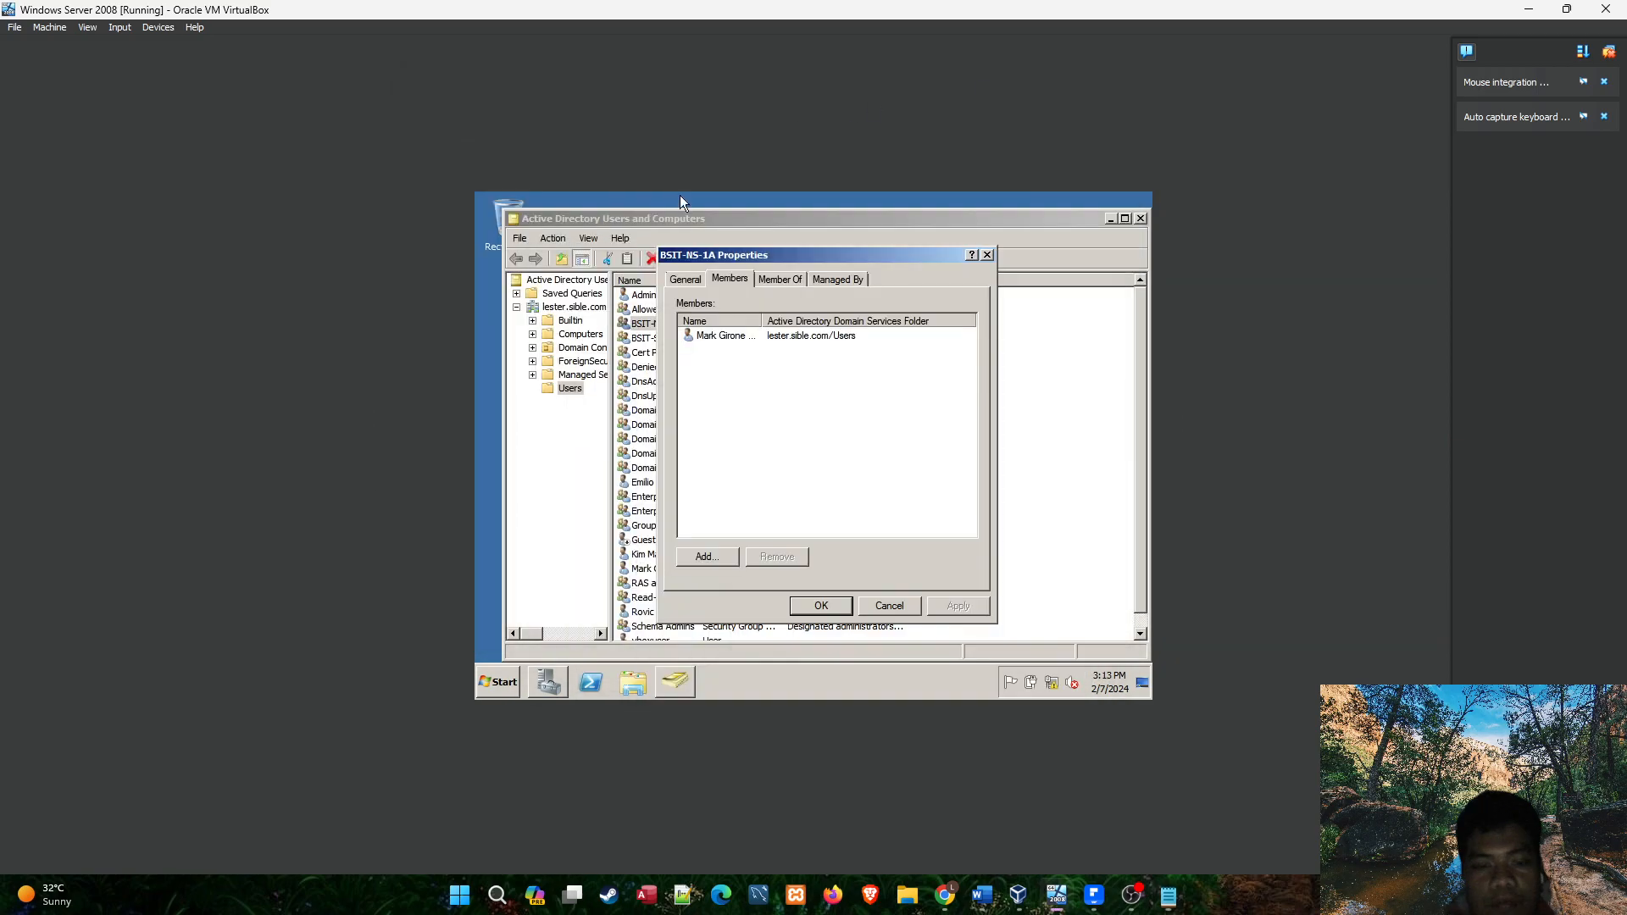
{"action": "left_click", "coordinate": [734, 338]}
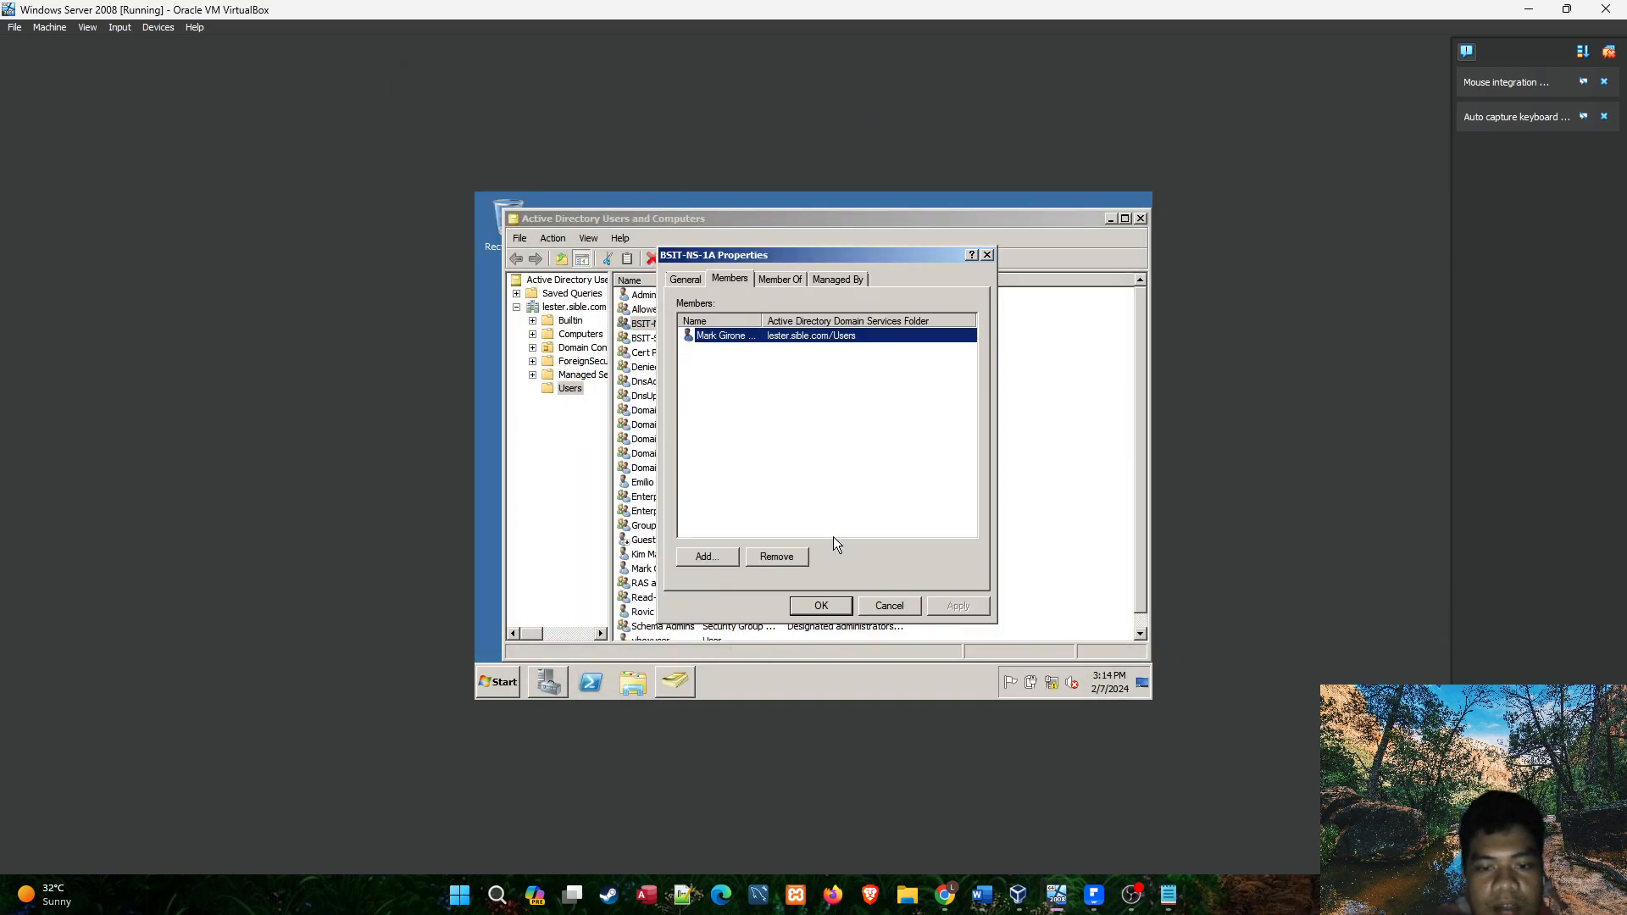
{"action": "left_click", "coordinate": [836, 608]}
{"action": "left_click", "coordinate": [504, 683]}
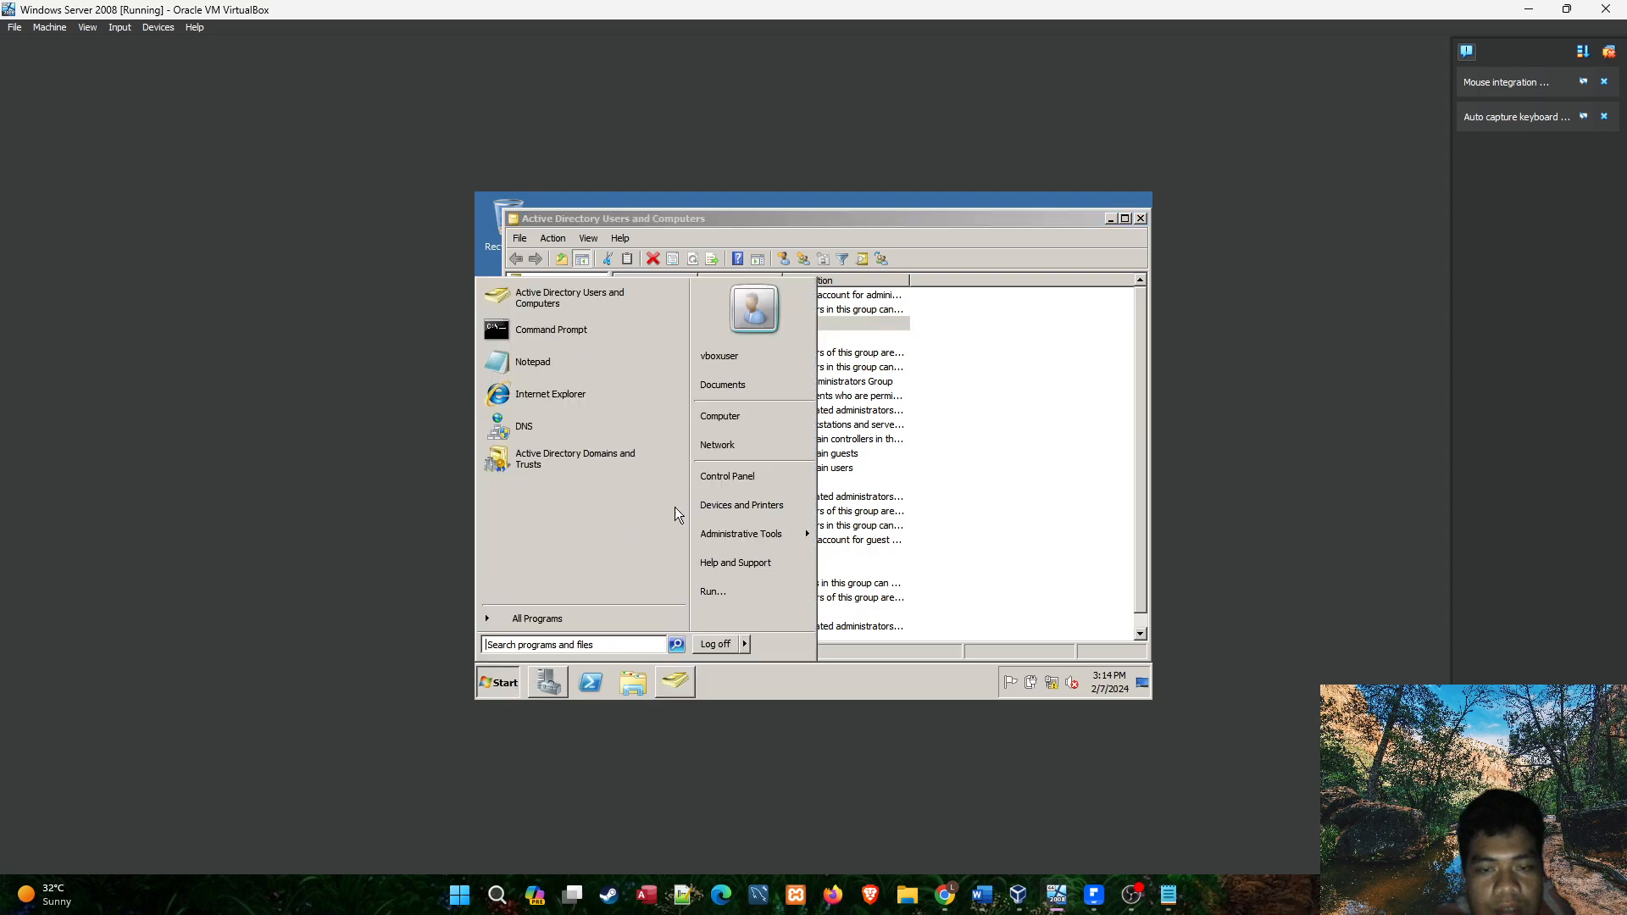
{"action": "mouse_move", "coordinate": [737, 534]}
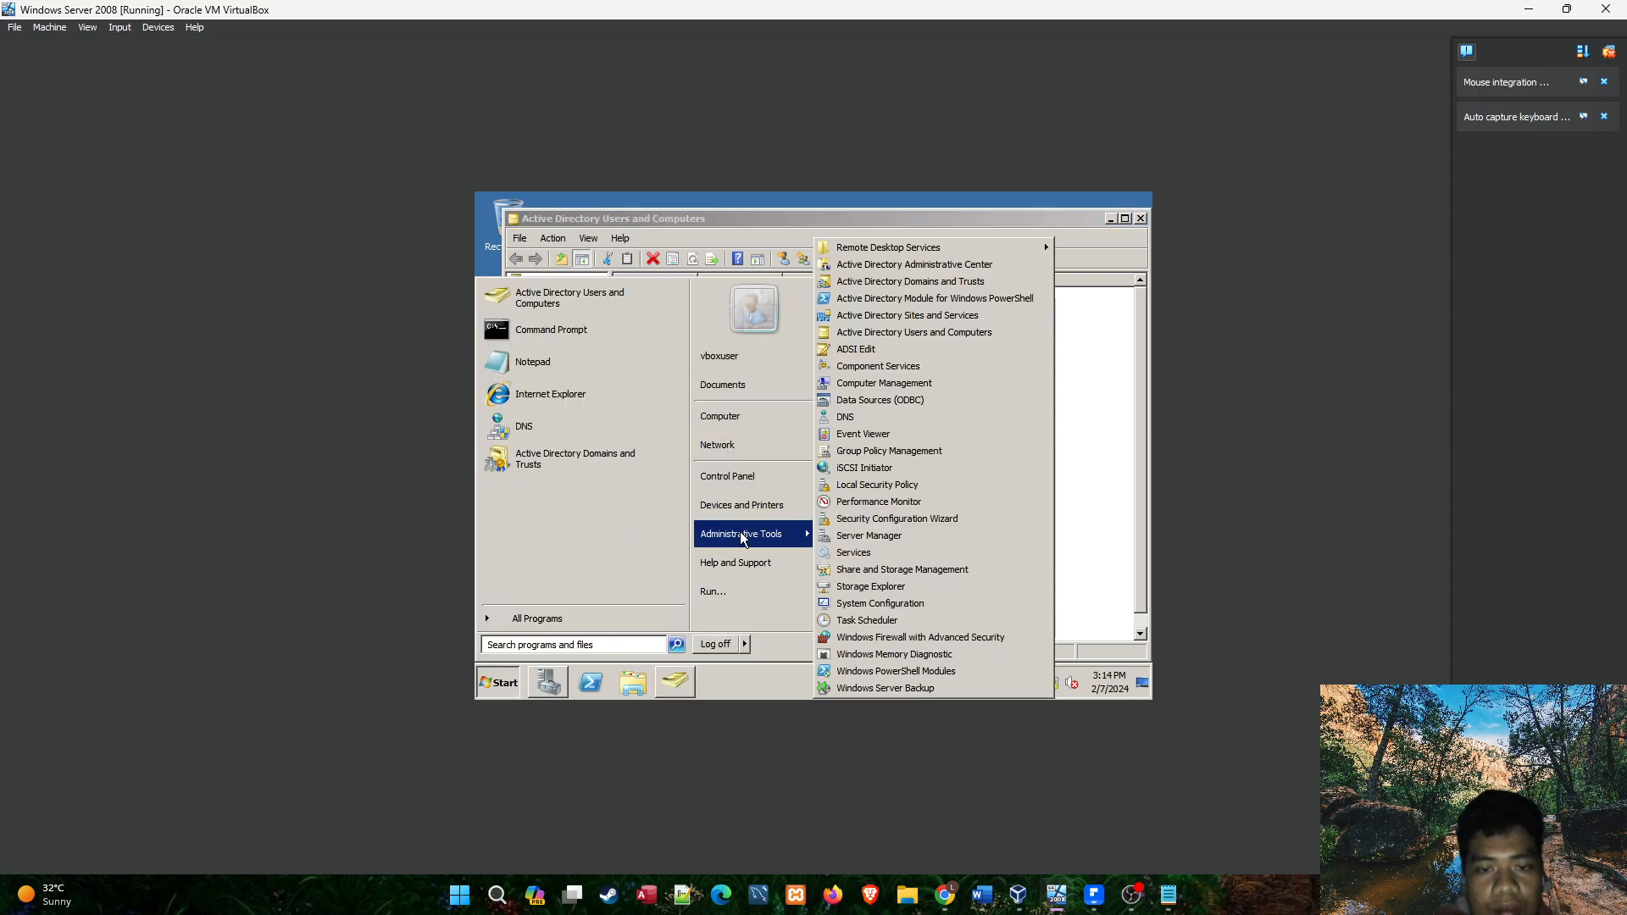
{"action": "left_click", "coordinate": [901, 265]}
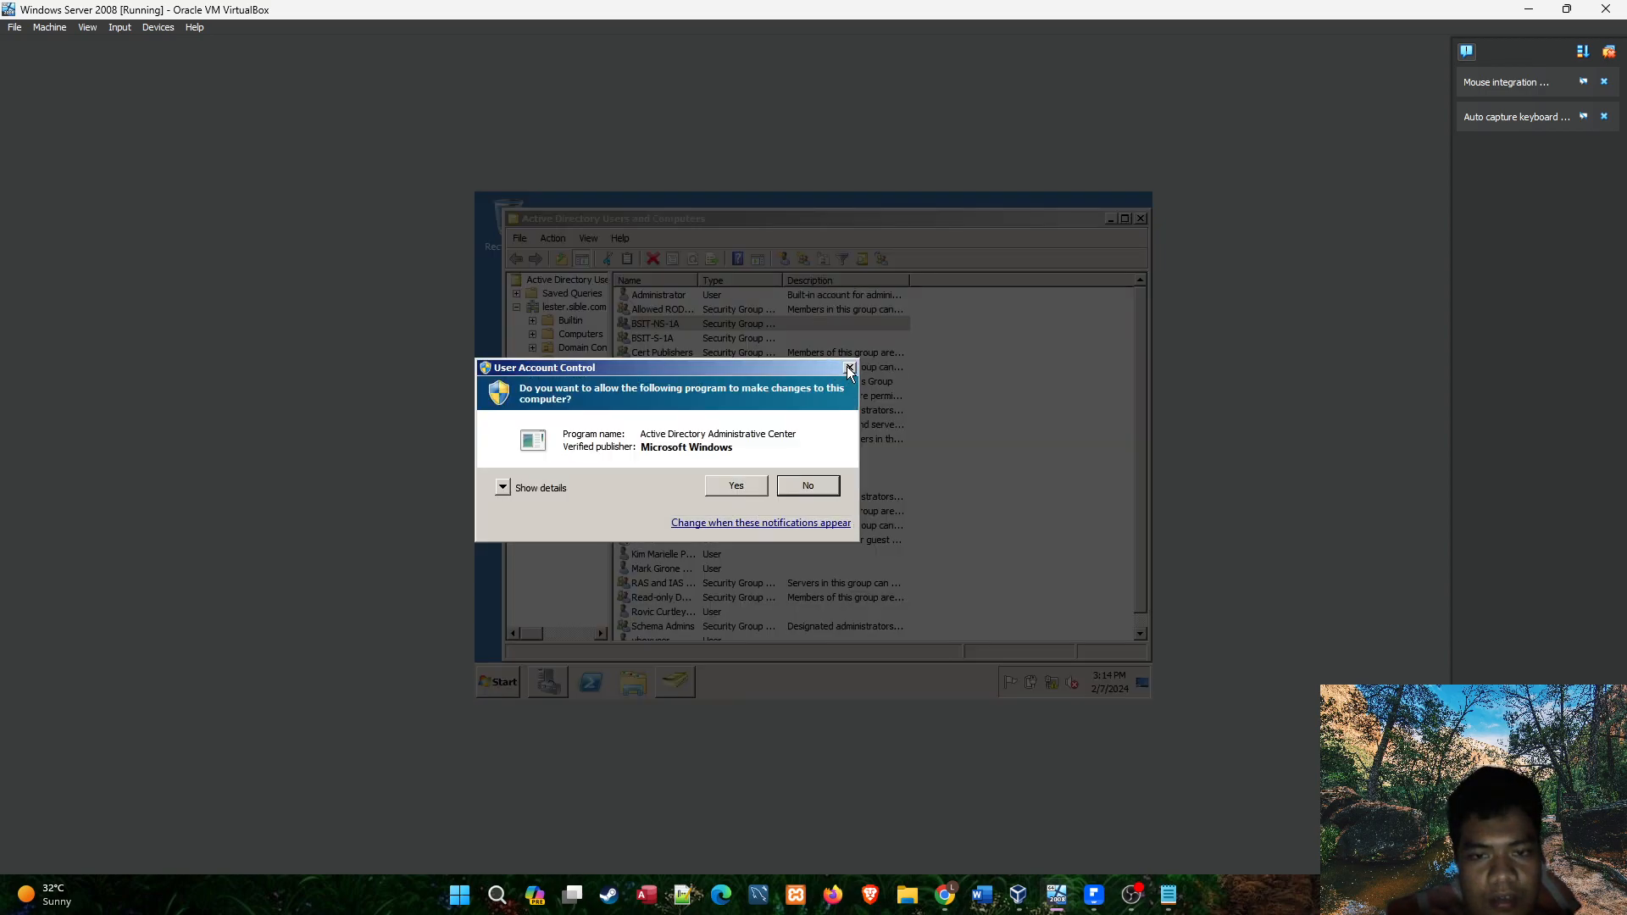
{"action": "left_click", "coordinate": [850, 369]}
{"action": "left_click", "coordinate": [498, 682]}
{"action": "mouse_move", "coordinate": [754, 544]}
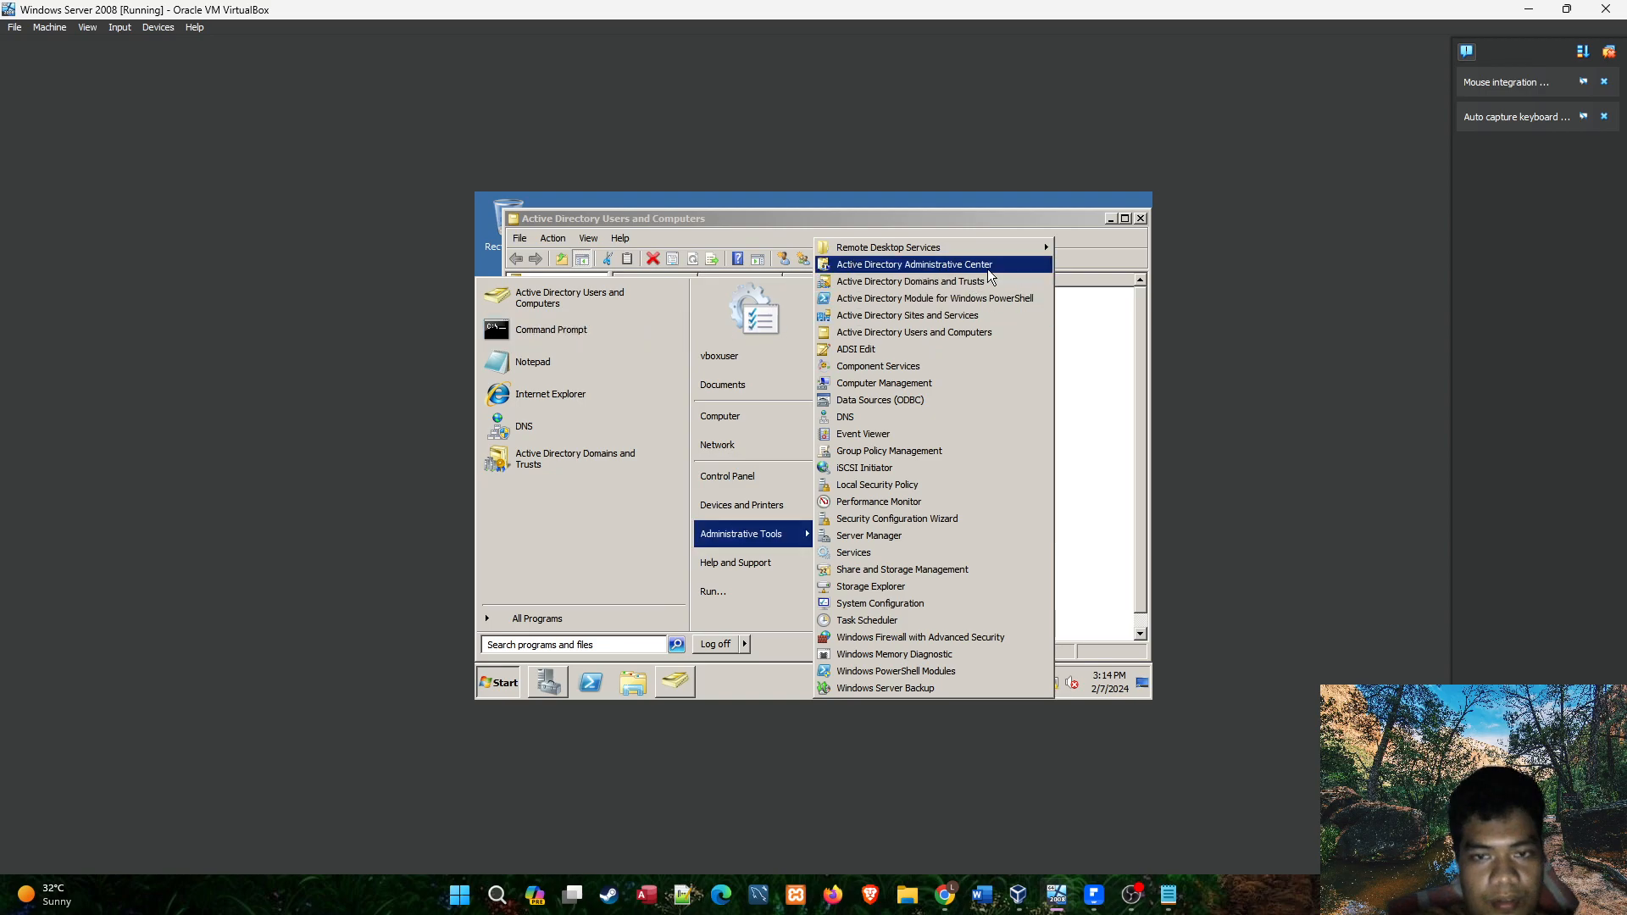
{"action": "left_click", "coordinate": [1081, 270]}
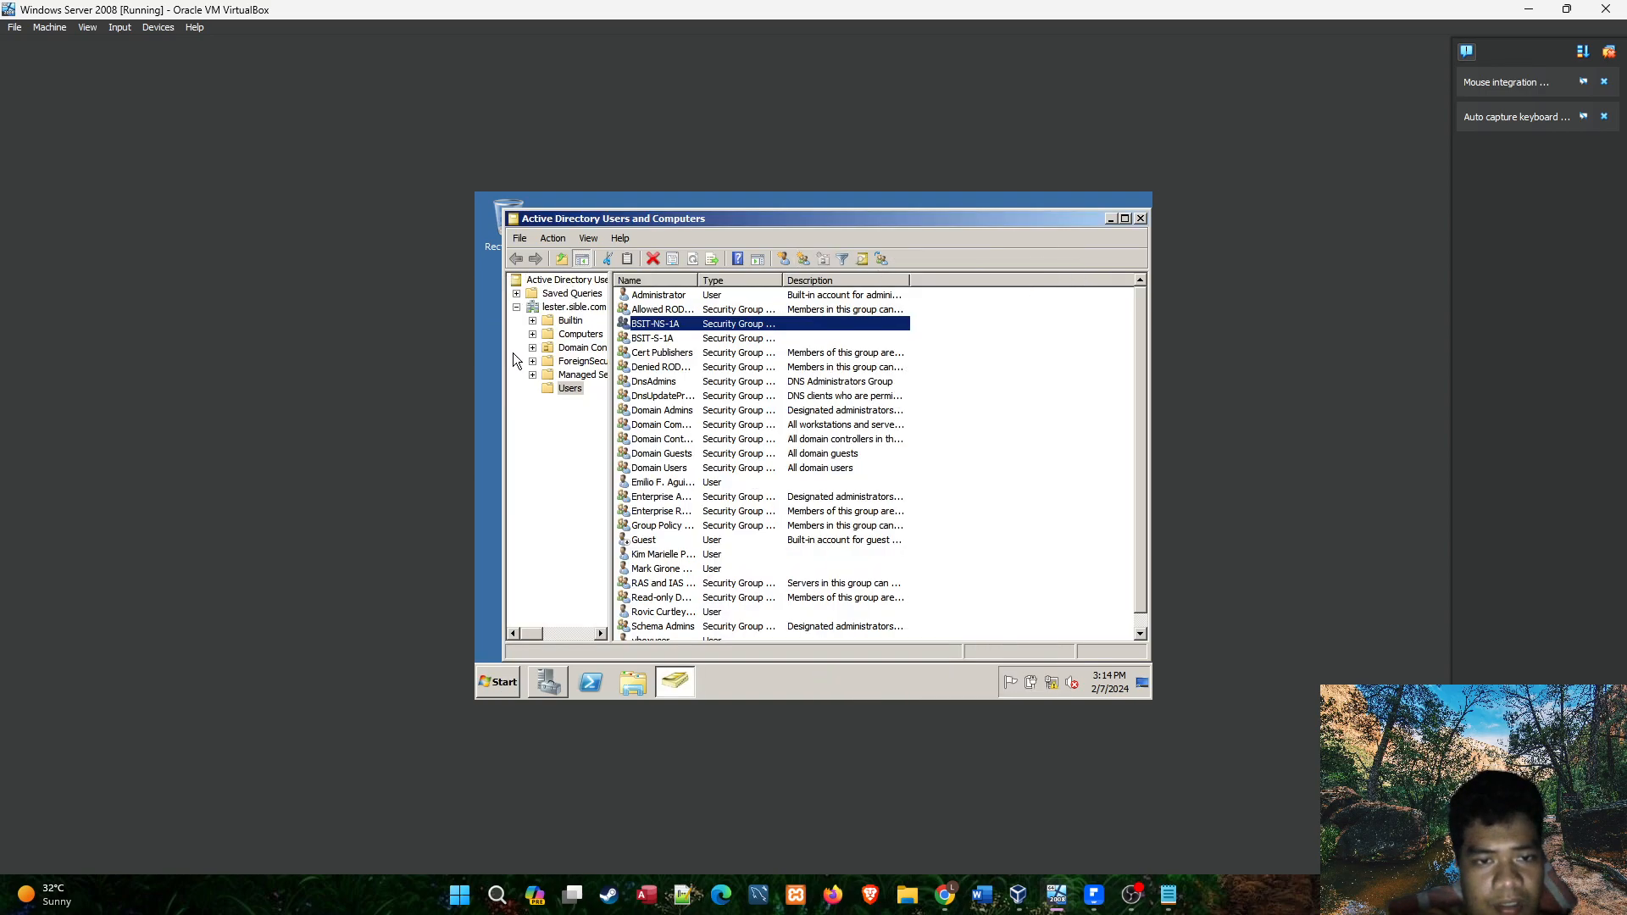
Open the member list of the Administrators group in the Builtin container and look over its existing members.
{"action": "left_click", "coordinate": [569, 322]}
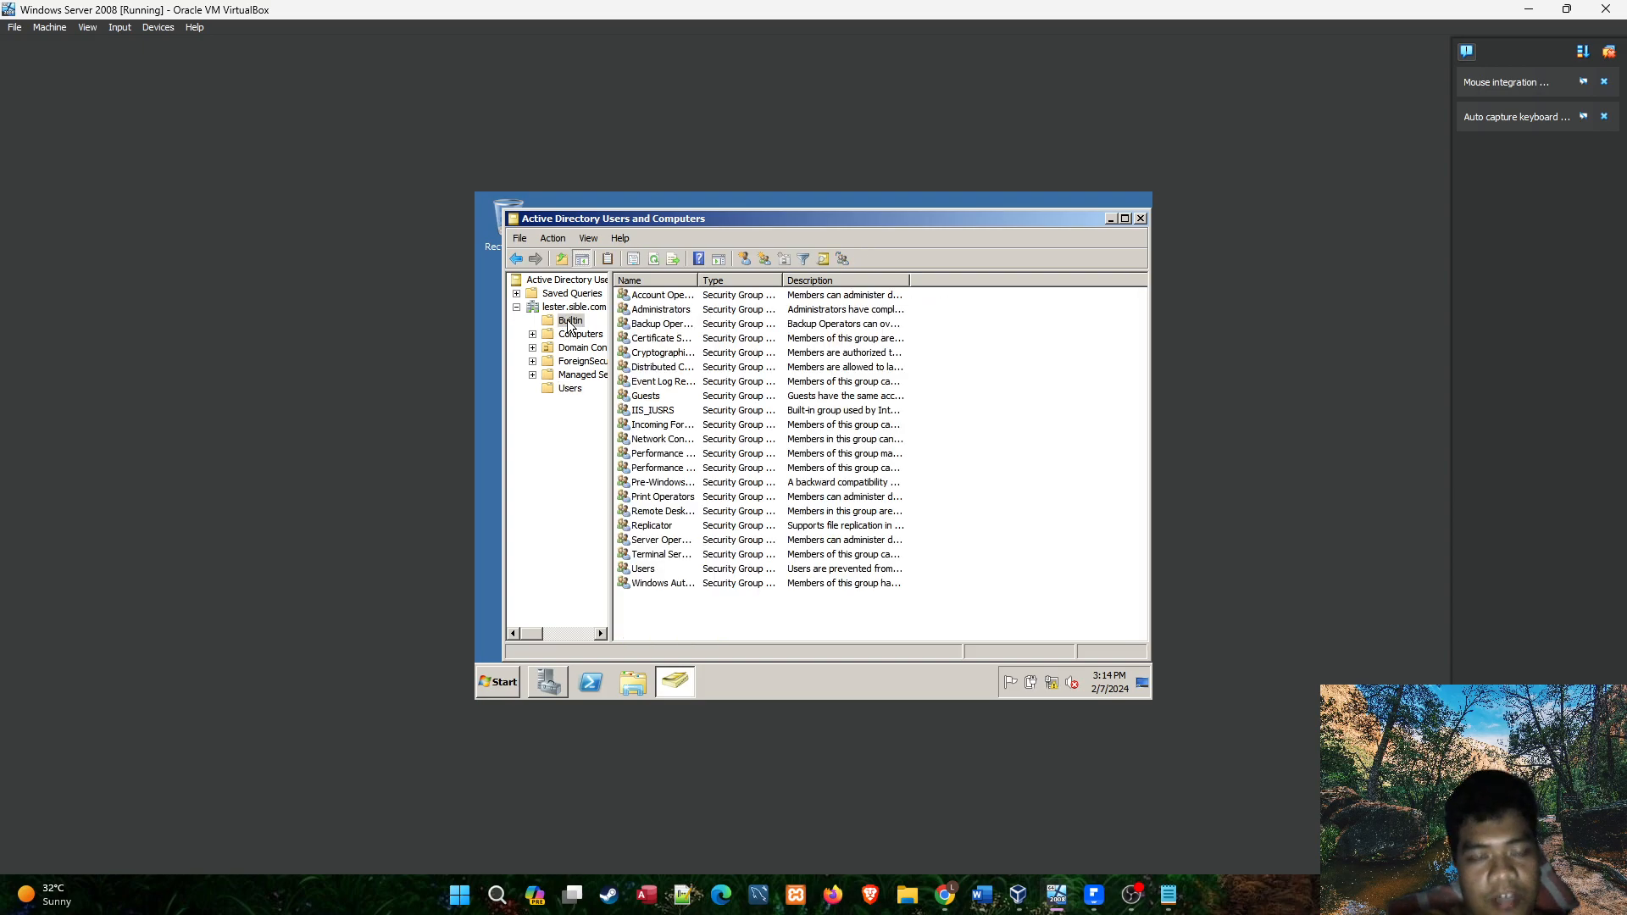
{"action": "left_click", "coordinate": [683, 313]}
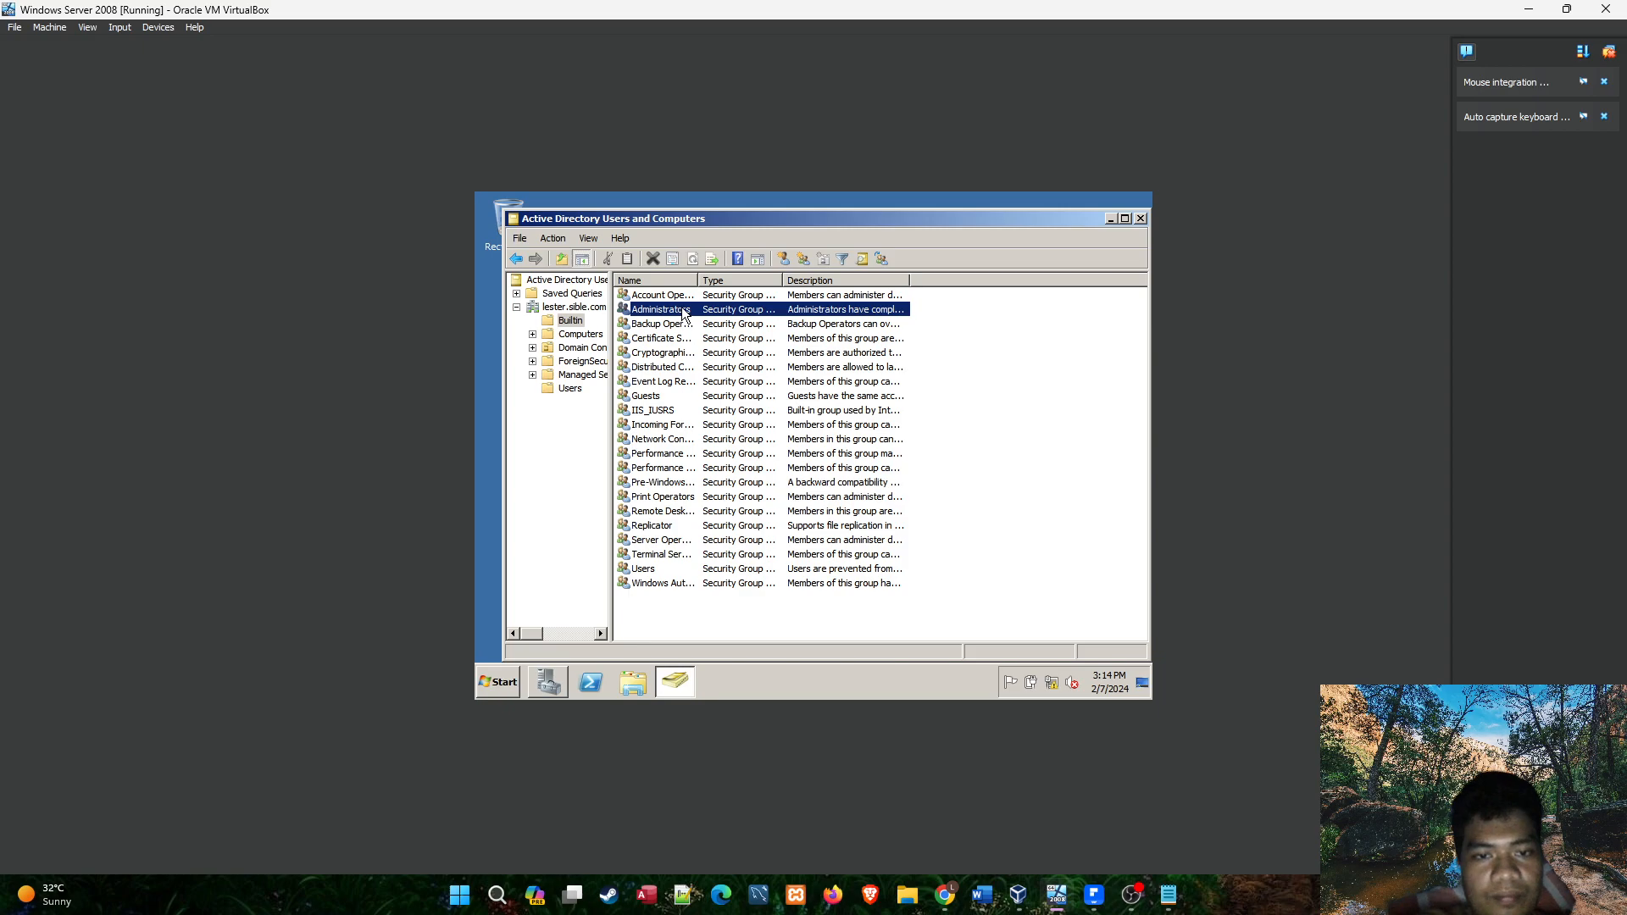
{"action": "left_click", "coordinate": [571, 322]}
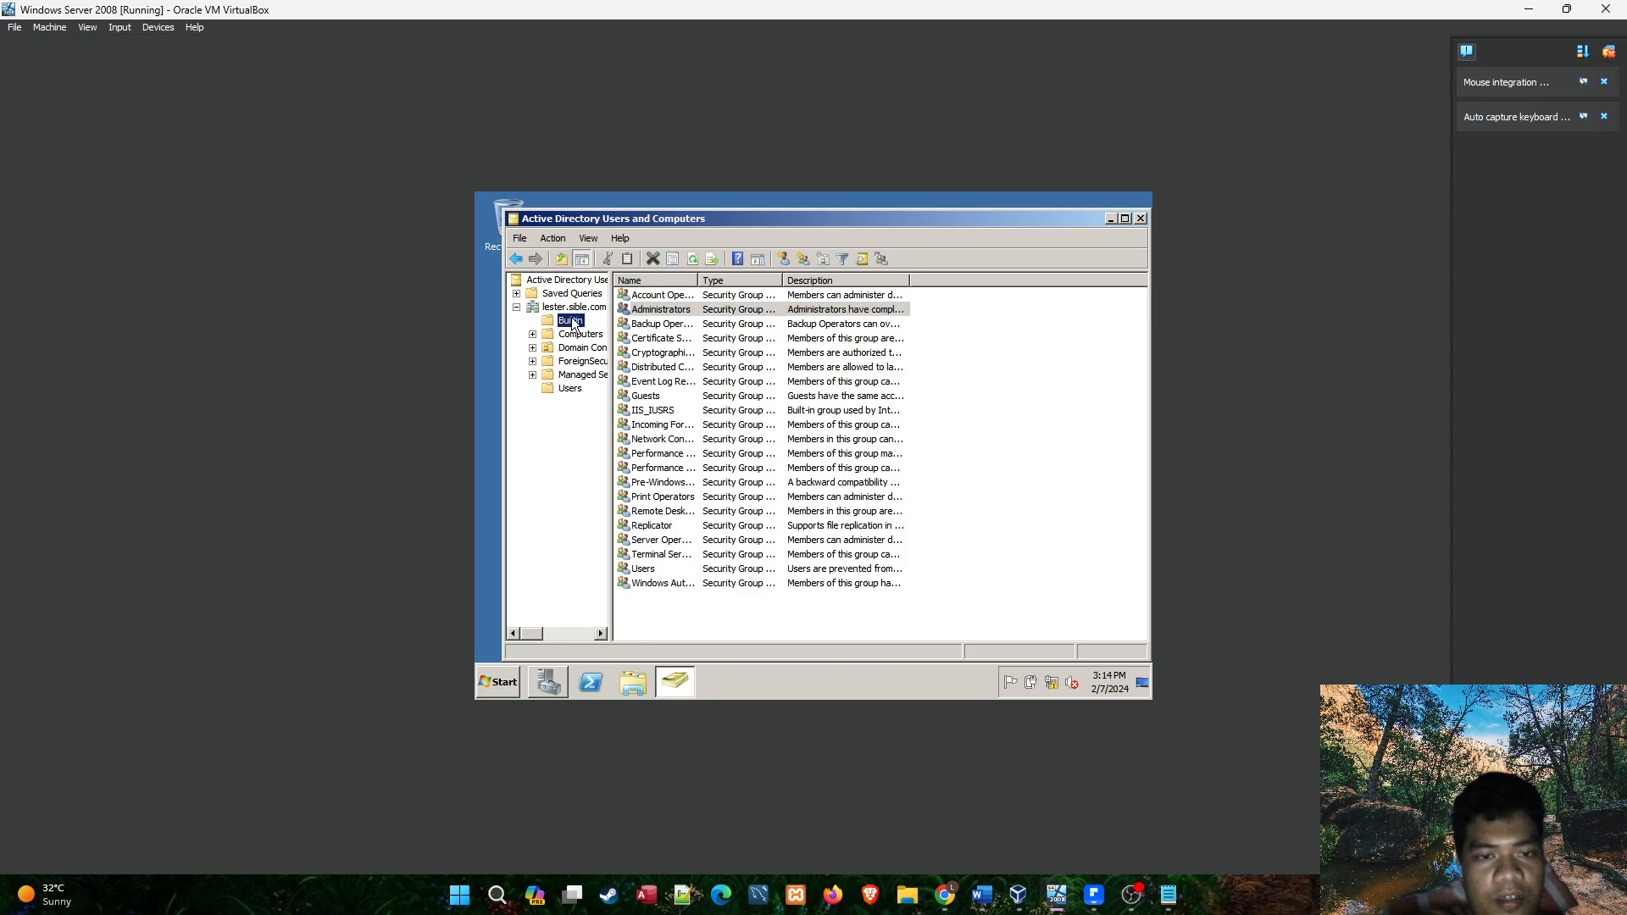
{"action": "left_click", "coordinate": [572, 389]}
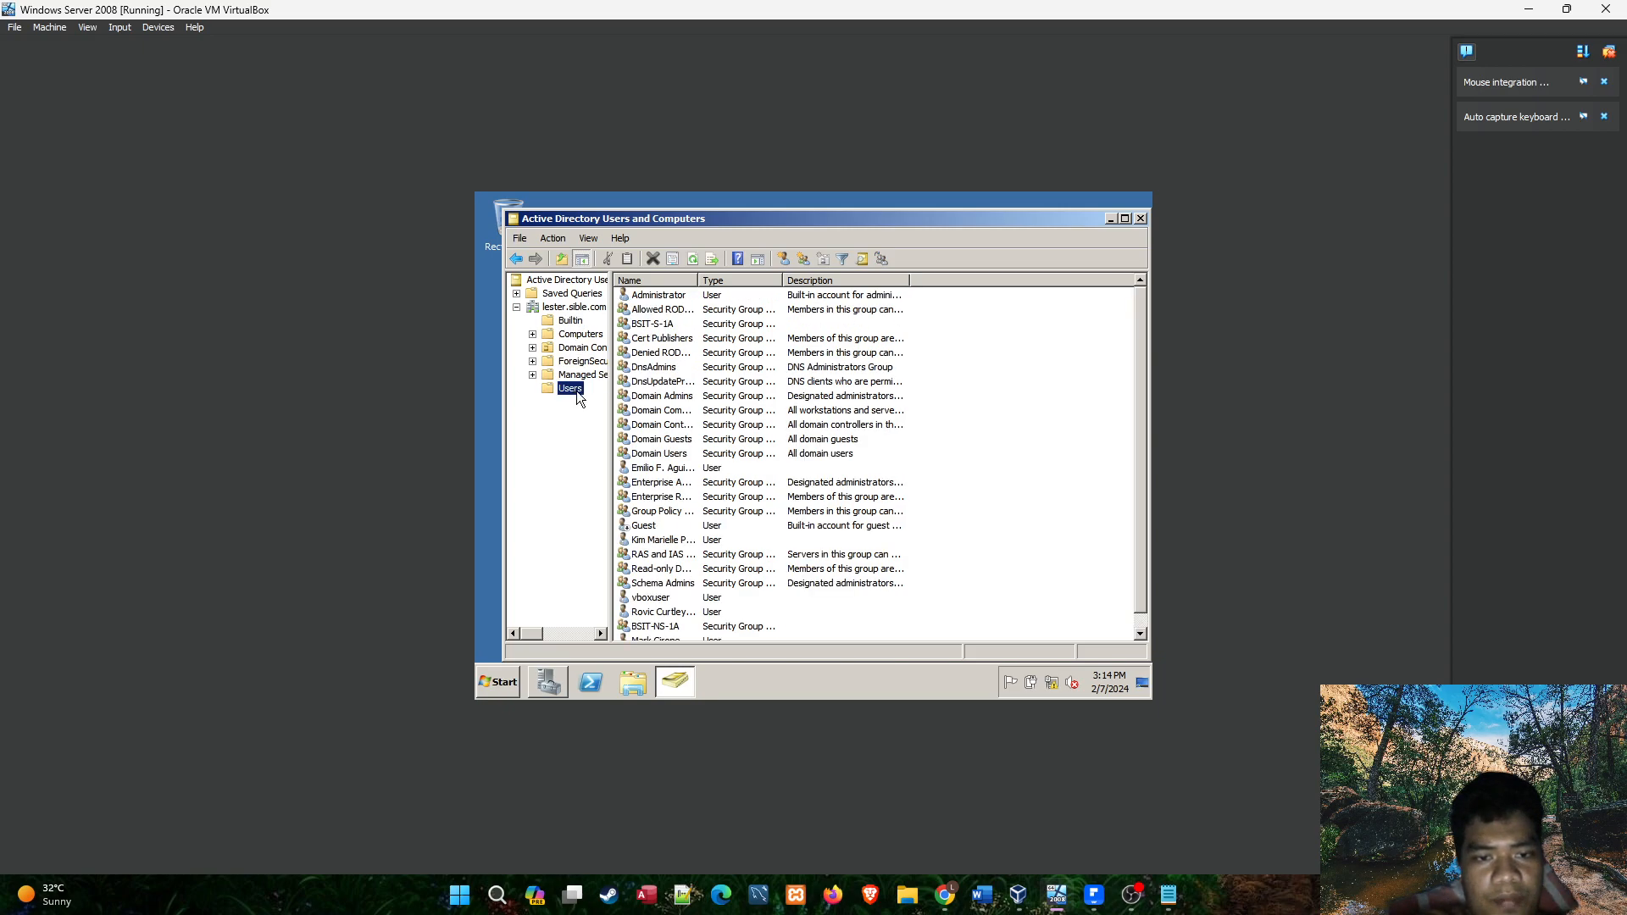
{"action": "left_click", "coordinate": [583, 324]}
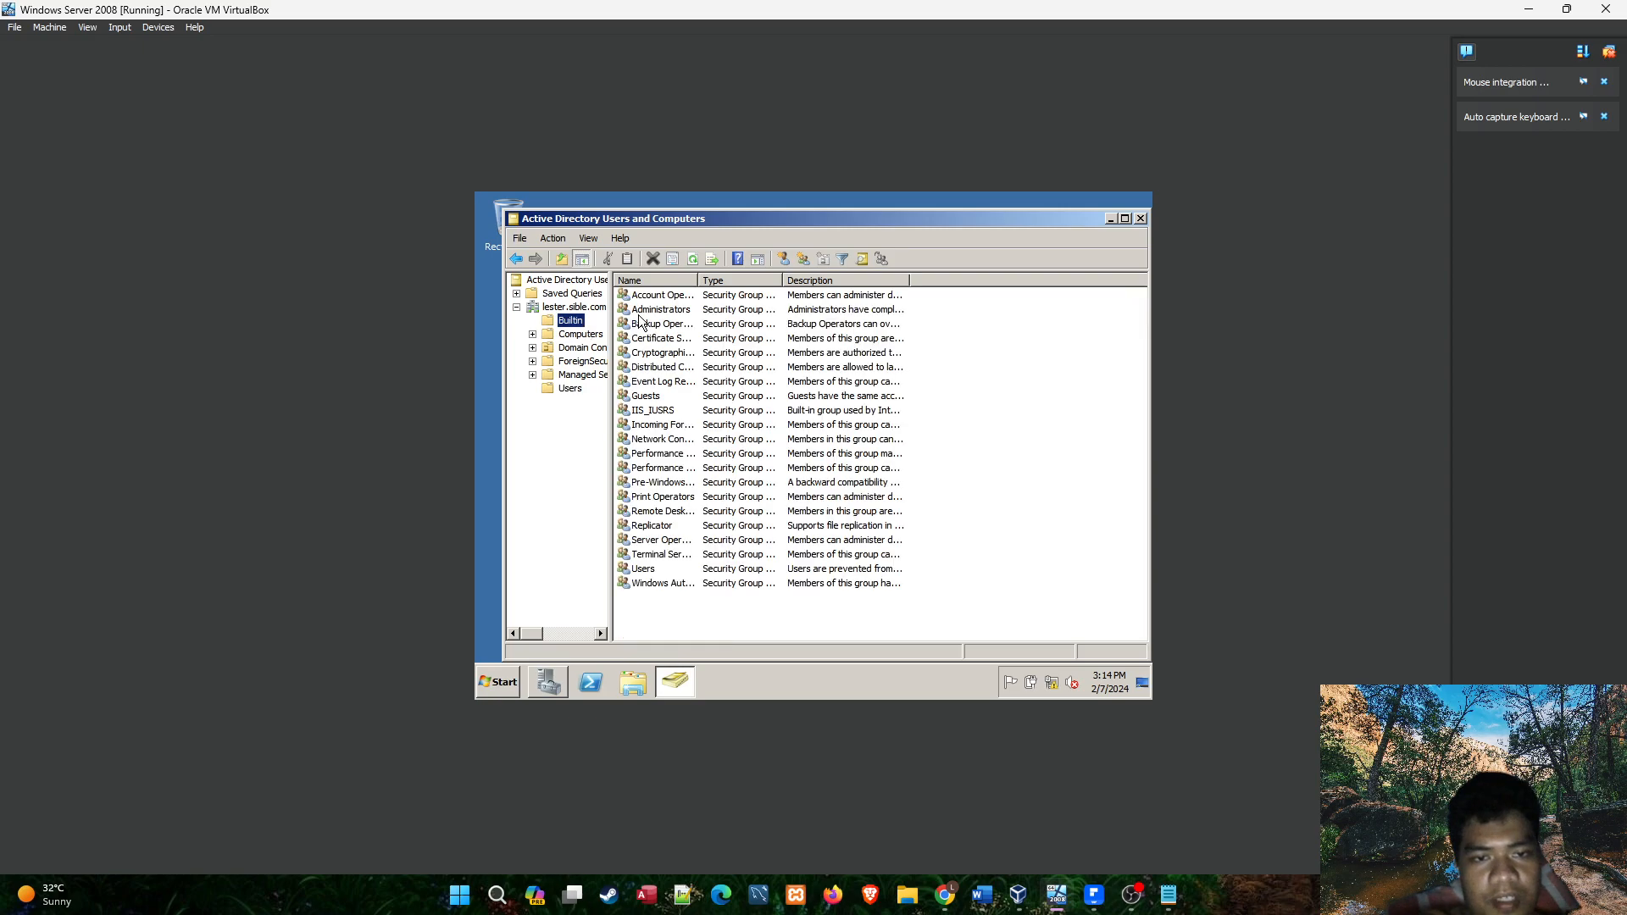
{"action": "double_click", "coordinate": [665, 311]}
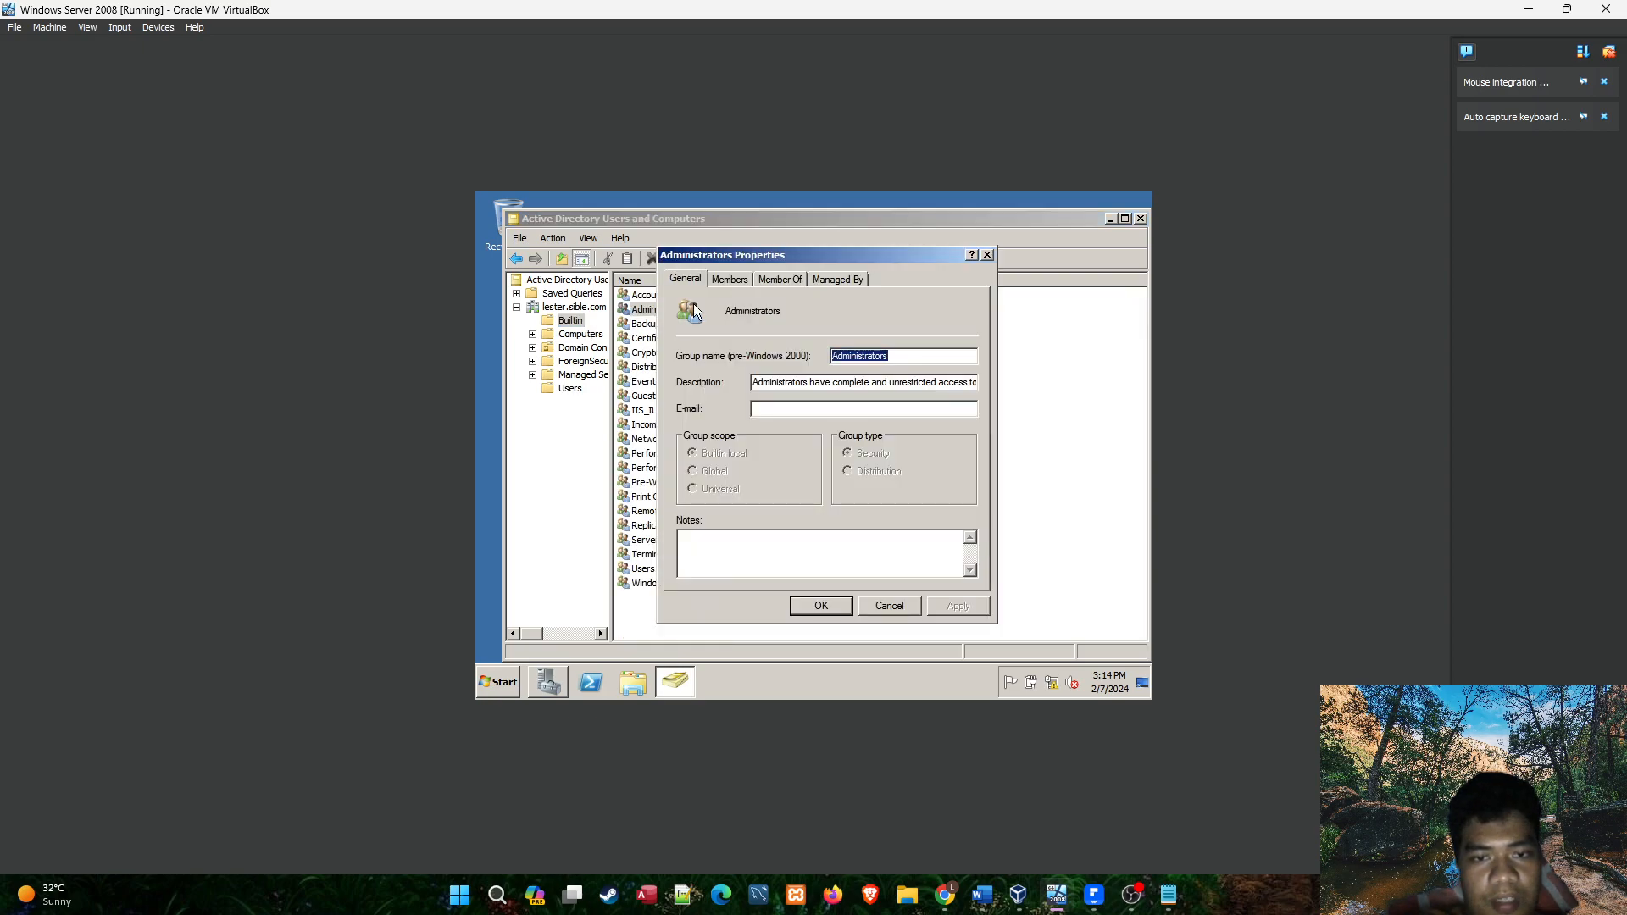
{"action": "left_click", "coordinate": [734, 280]}
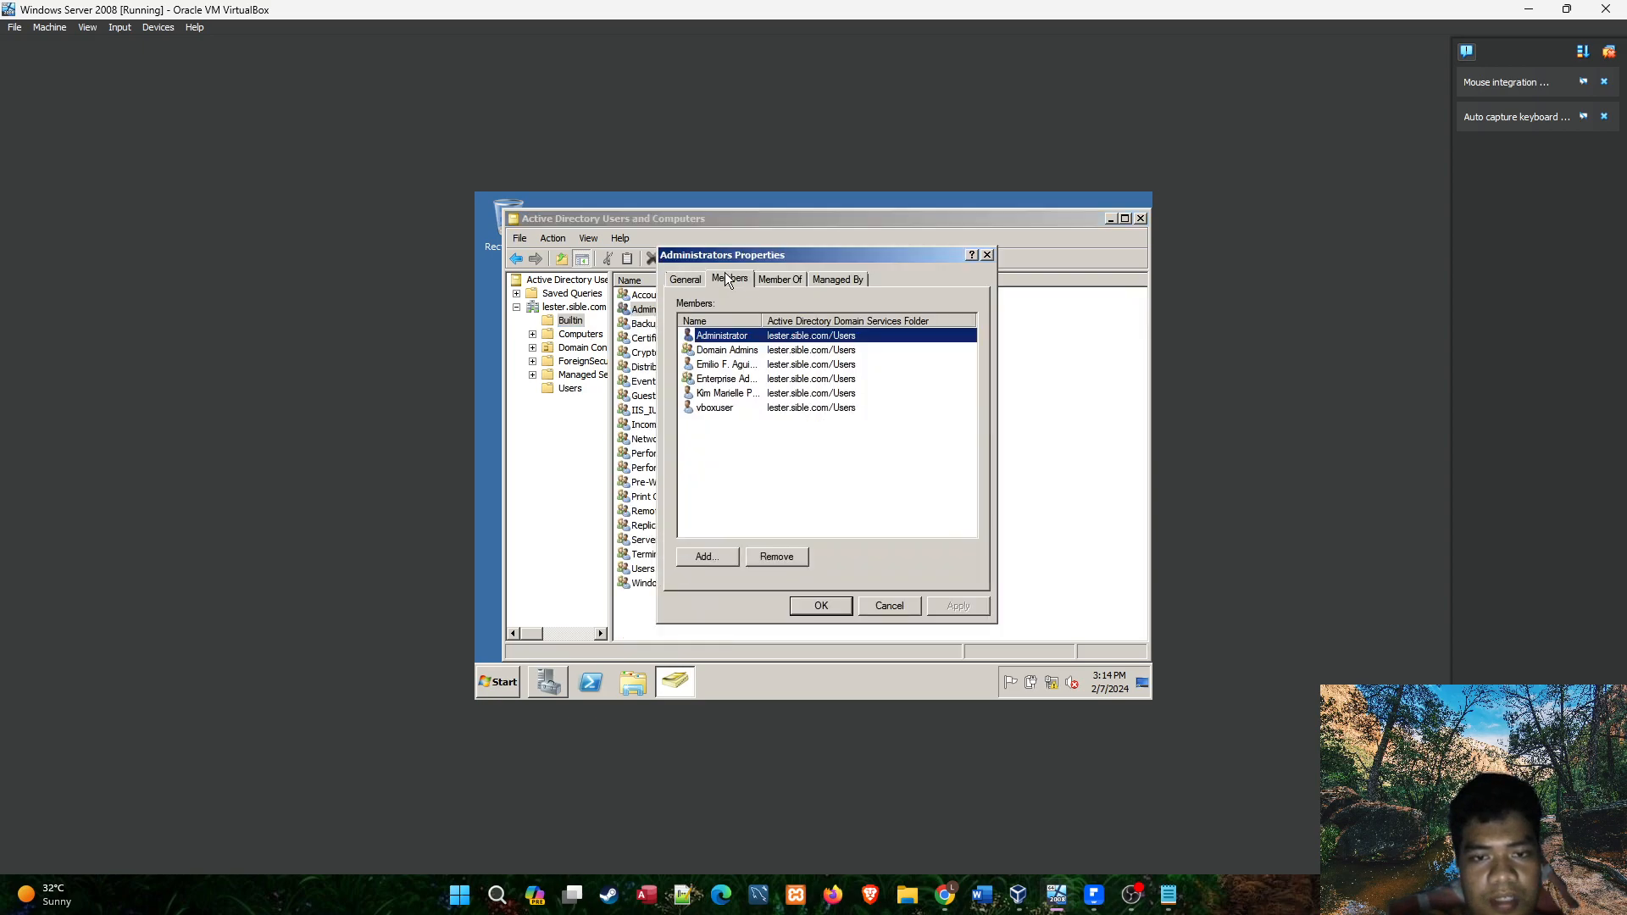
{"action": "left_click", "coordinate": [731, 395]}
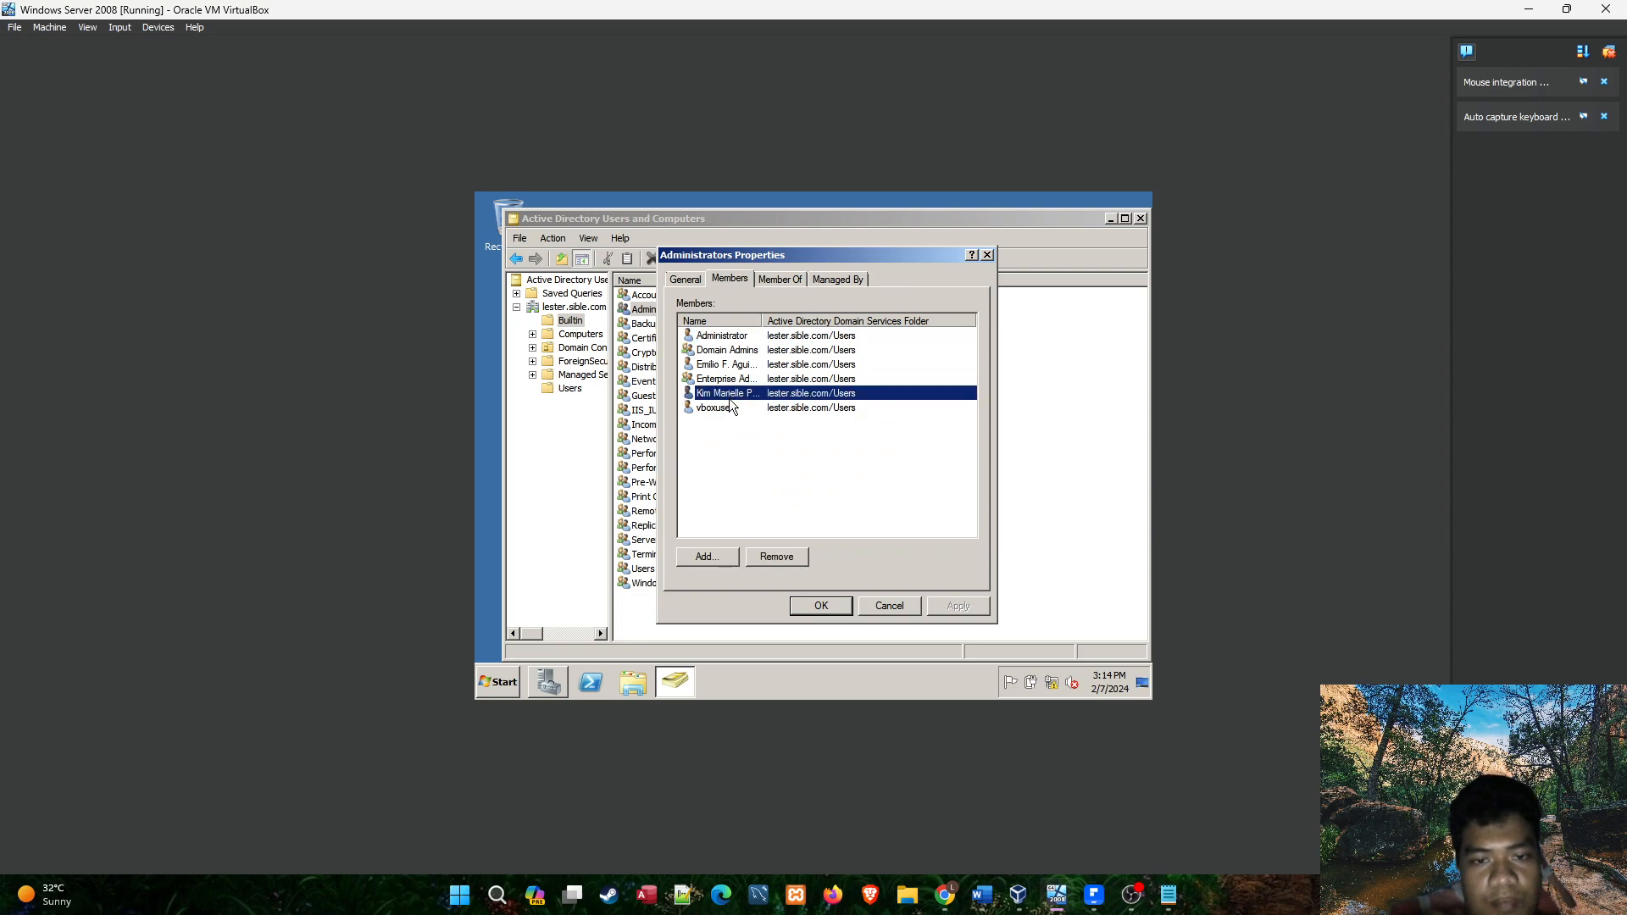
{"action": "left_click", "coordinate": [729, 409]}
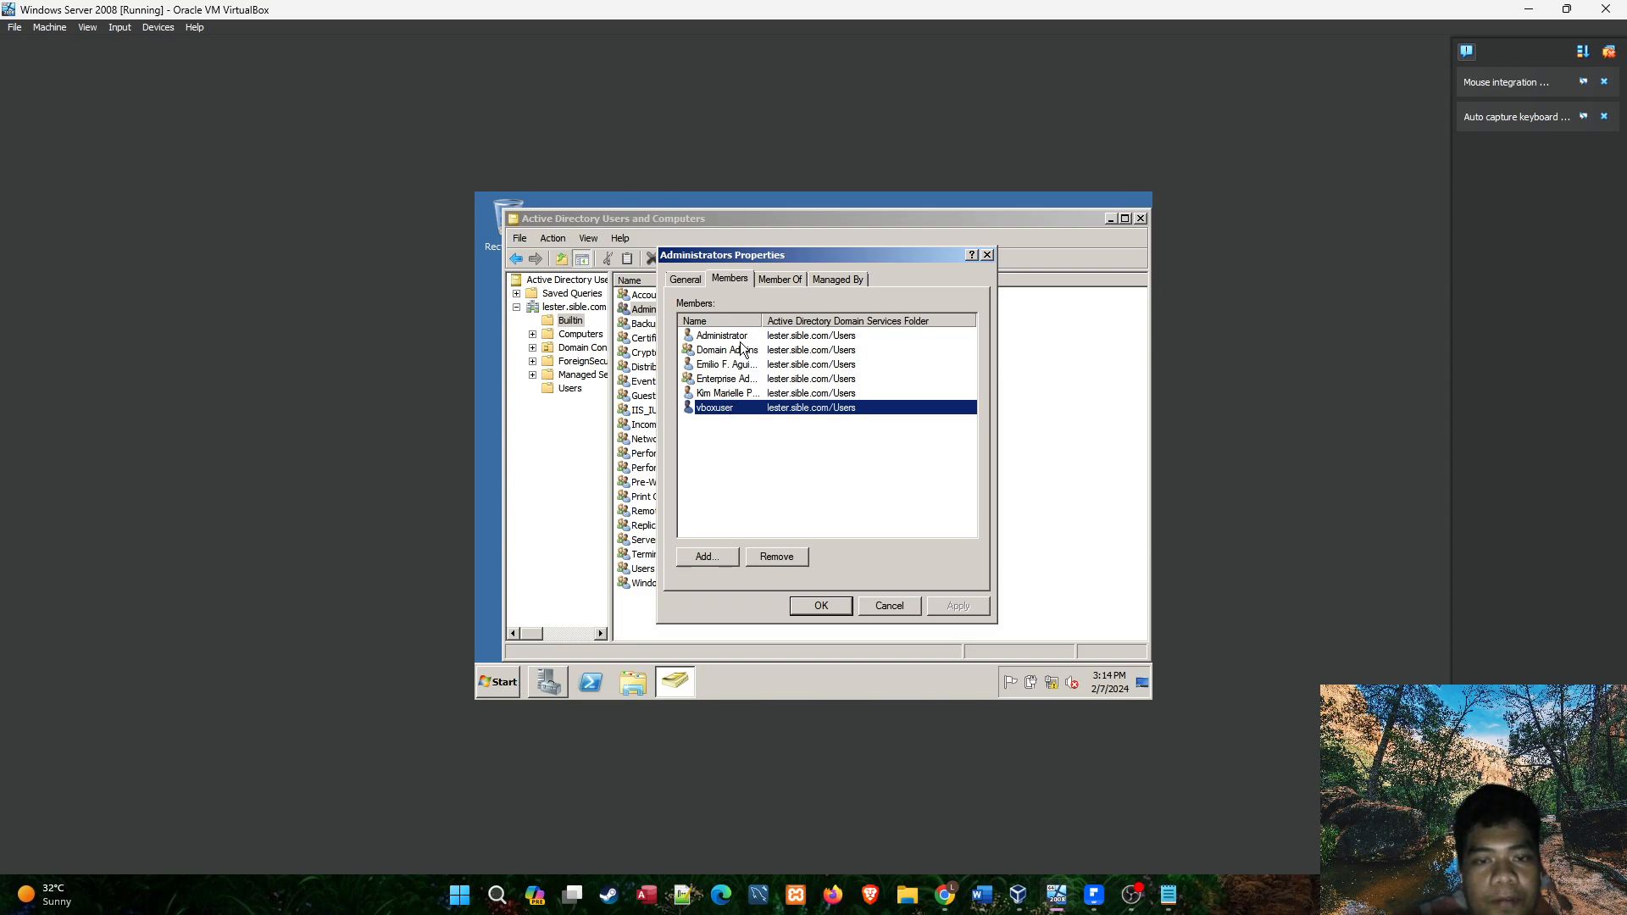
Check the second user's logon e-mail in the Notepad notes and return to the virtual machine.
{"action": "left_click", "coordinate": [1169, 894]}
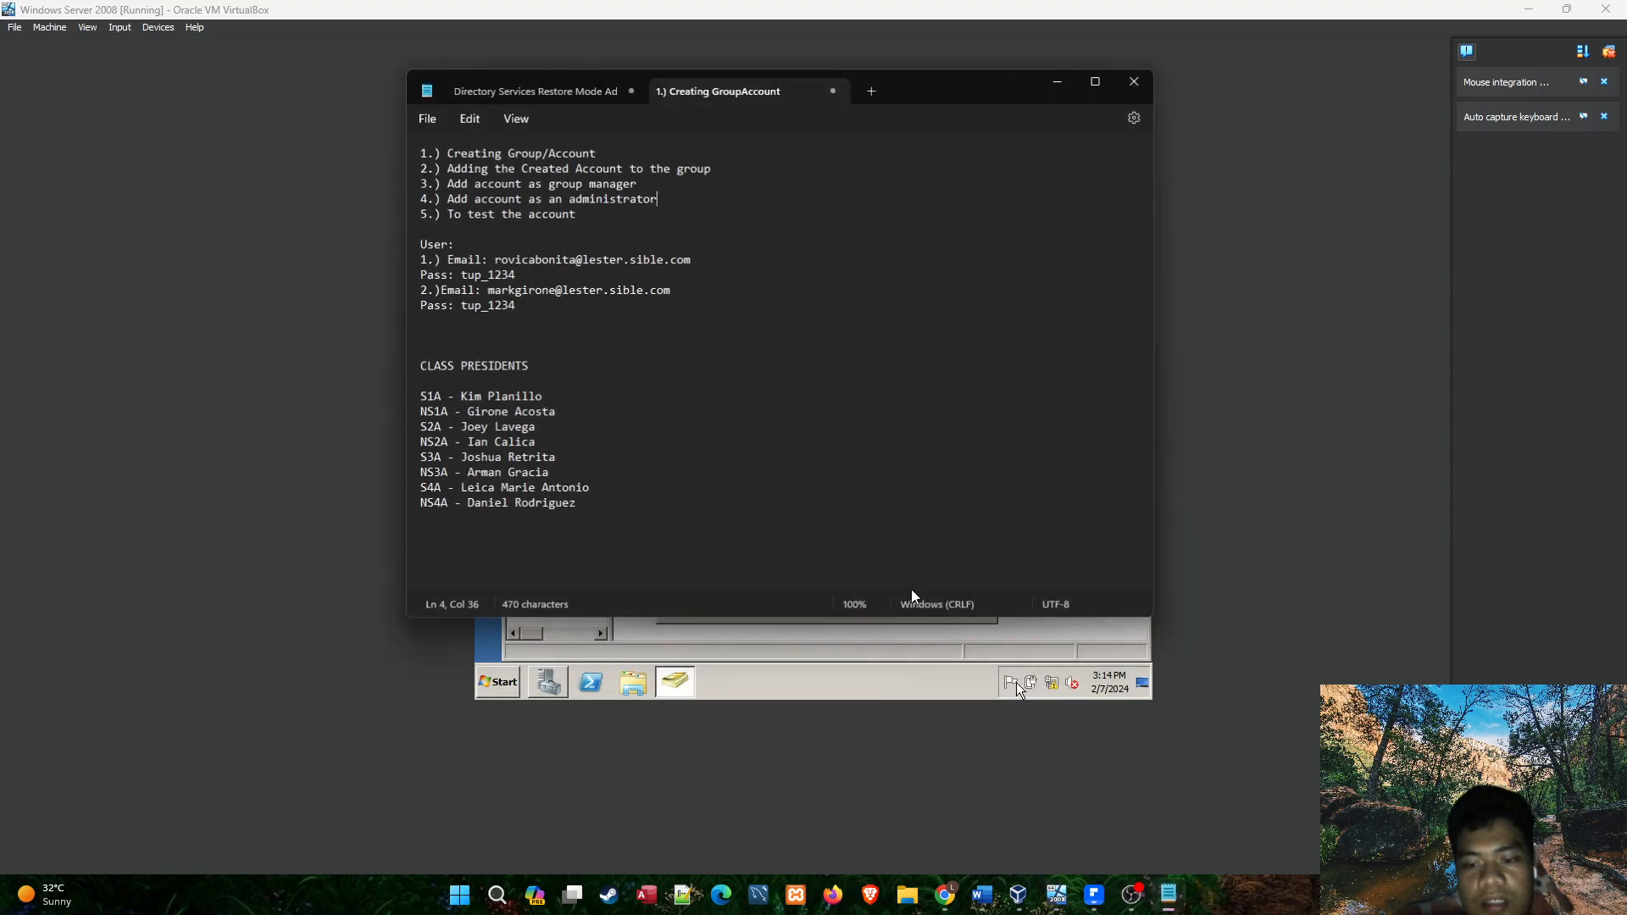
{"action": "left_click_drag", "start_coordinate": [485, 288], "coordinate": [642, 288]}
{"action": "left_click", "coordinate": [674, 290]}
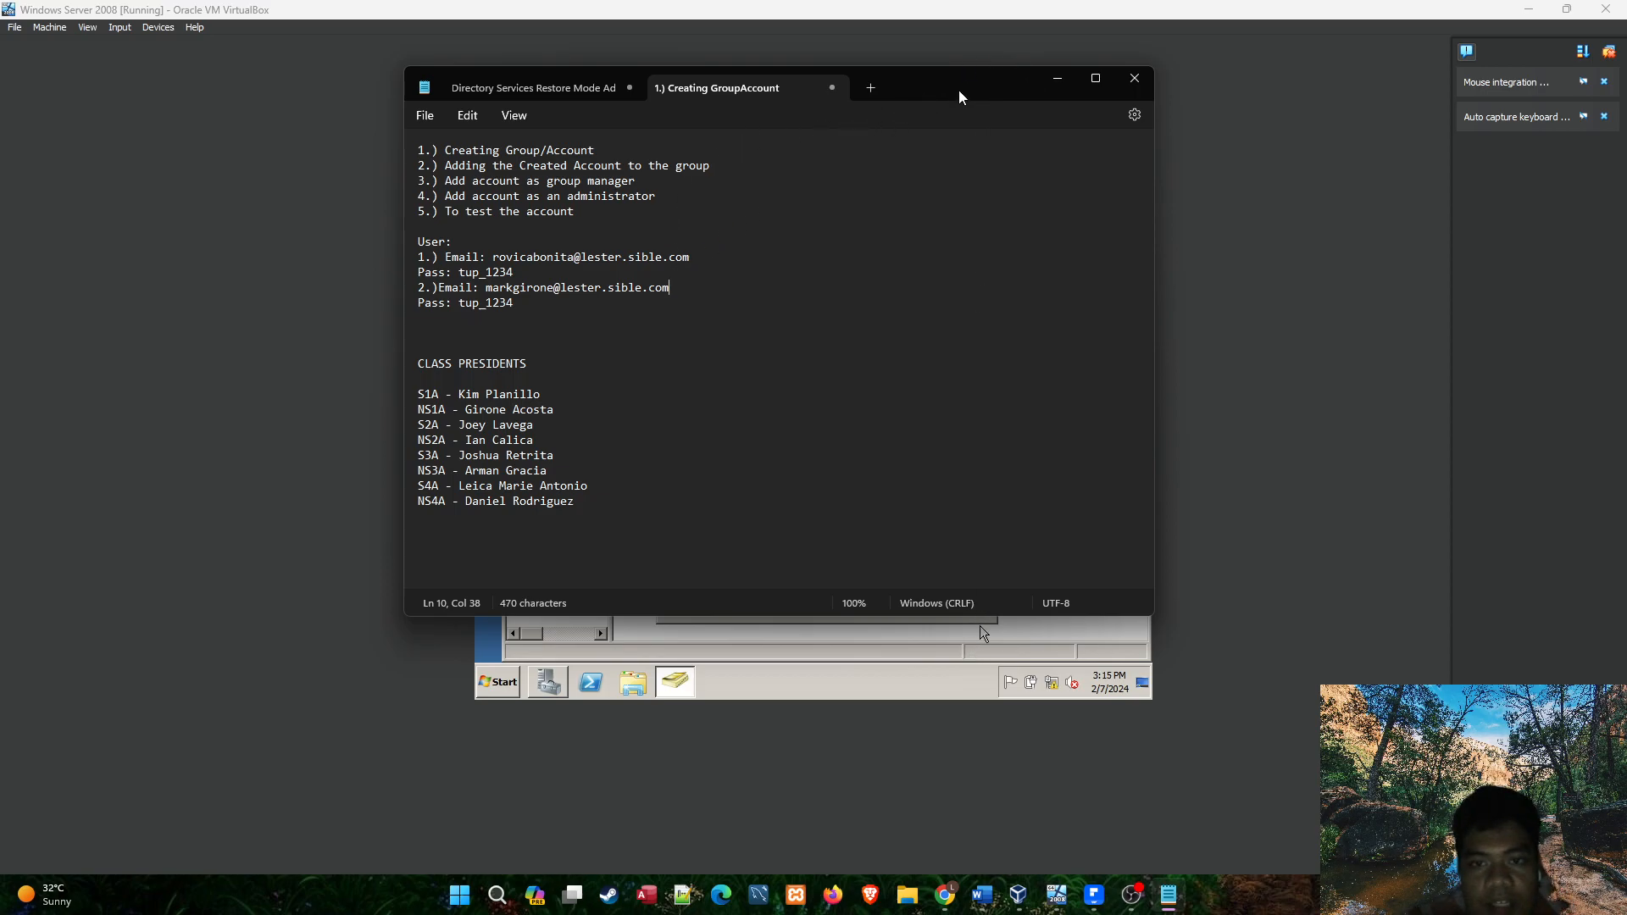
{"action": "left_click", "coordinate": [1061, 81]}
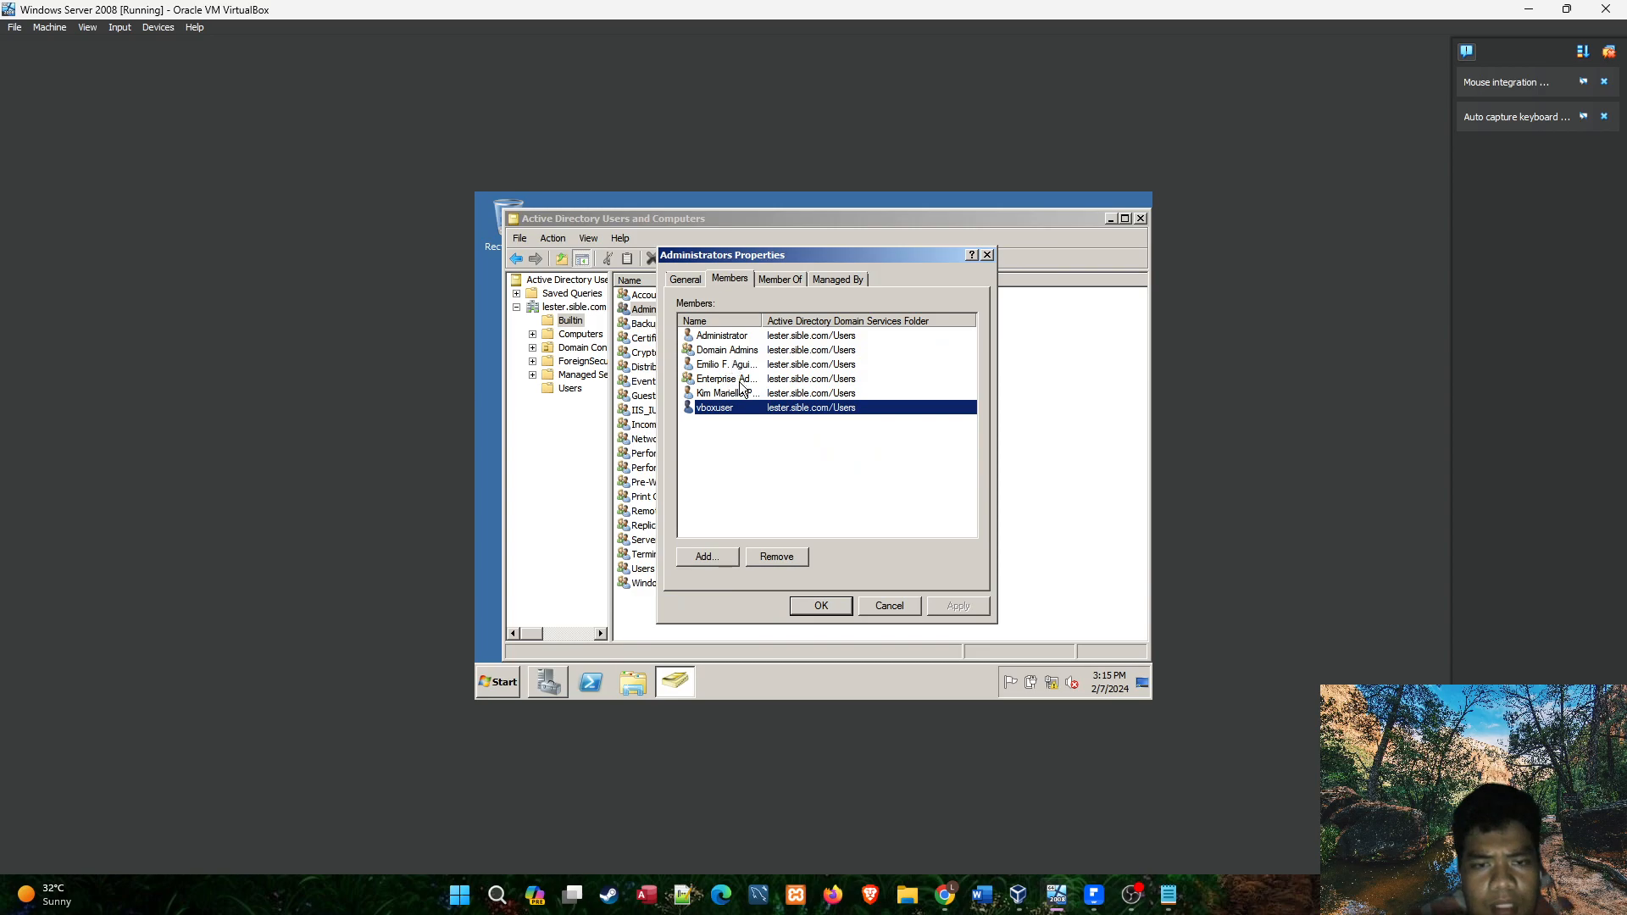
Add the NS1A president's account to the Administrators group's members, using the logon name from the Notepad notes, and save the change.
{"action": "left_click", "coordinate": [713, 281]}
{"action": "left_click", "coordinate": [773, 284]}
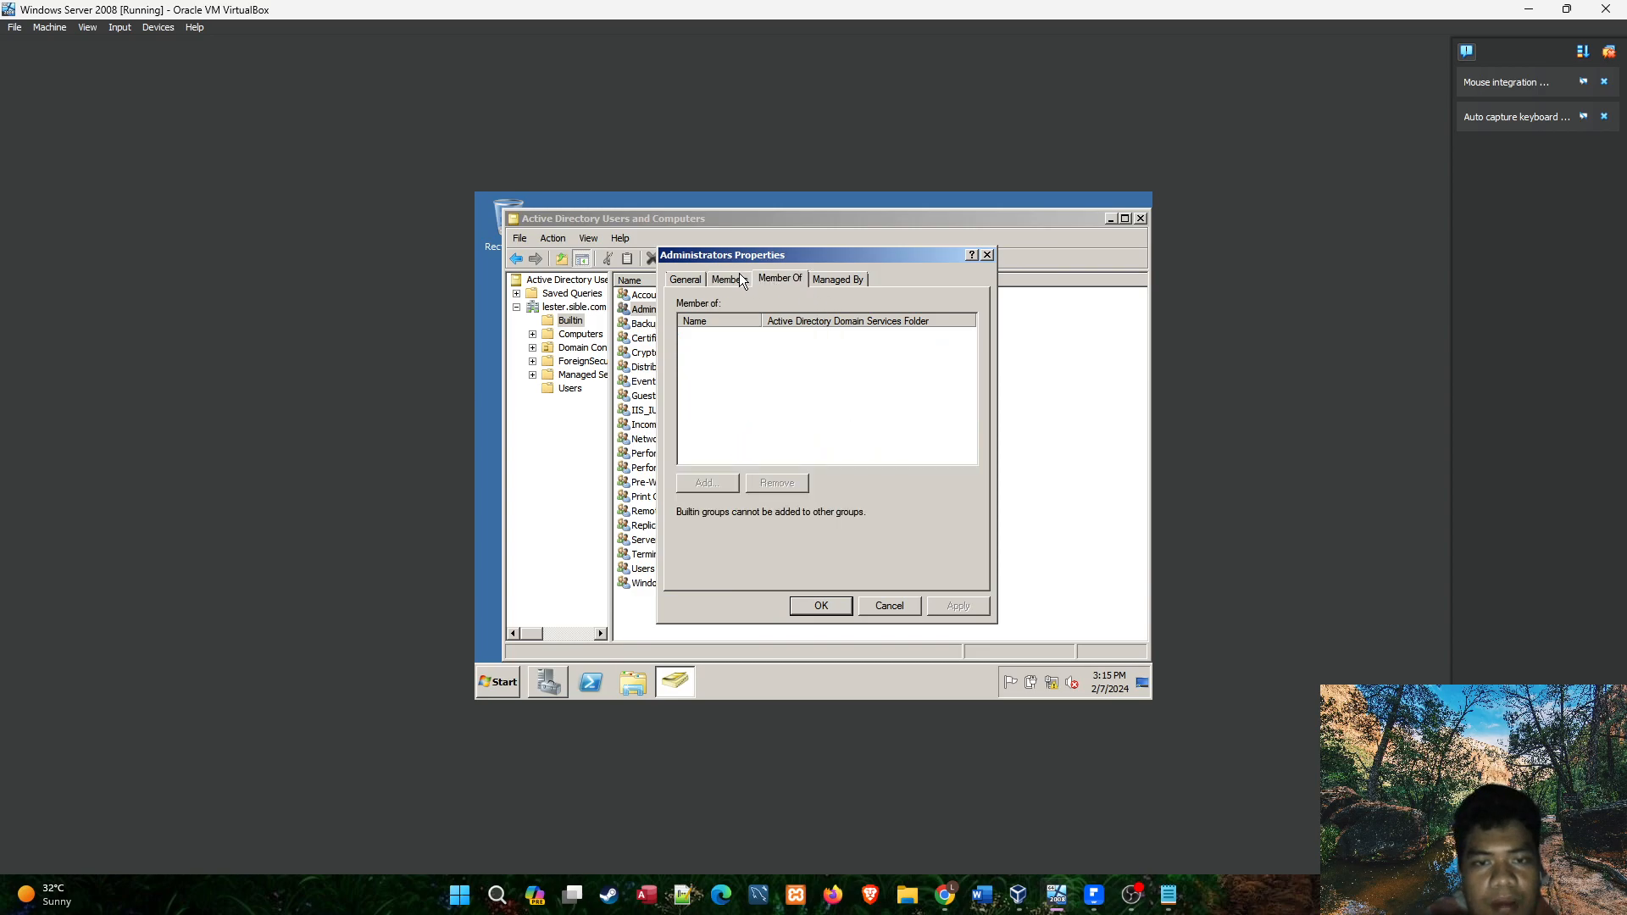
{"action": "left_click", "coordinate": [743, 281]}
{"action": "left_click", "coordinate": [704, 558]}
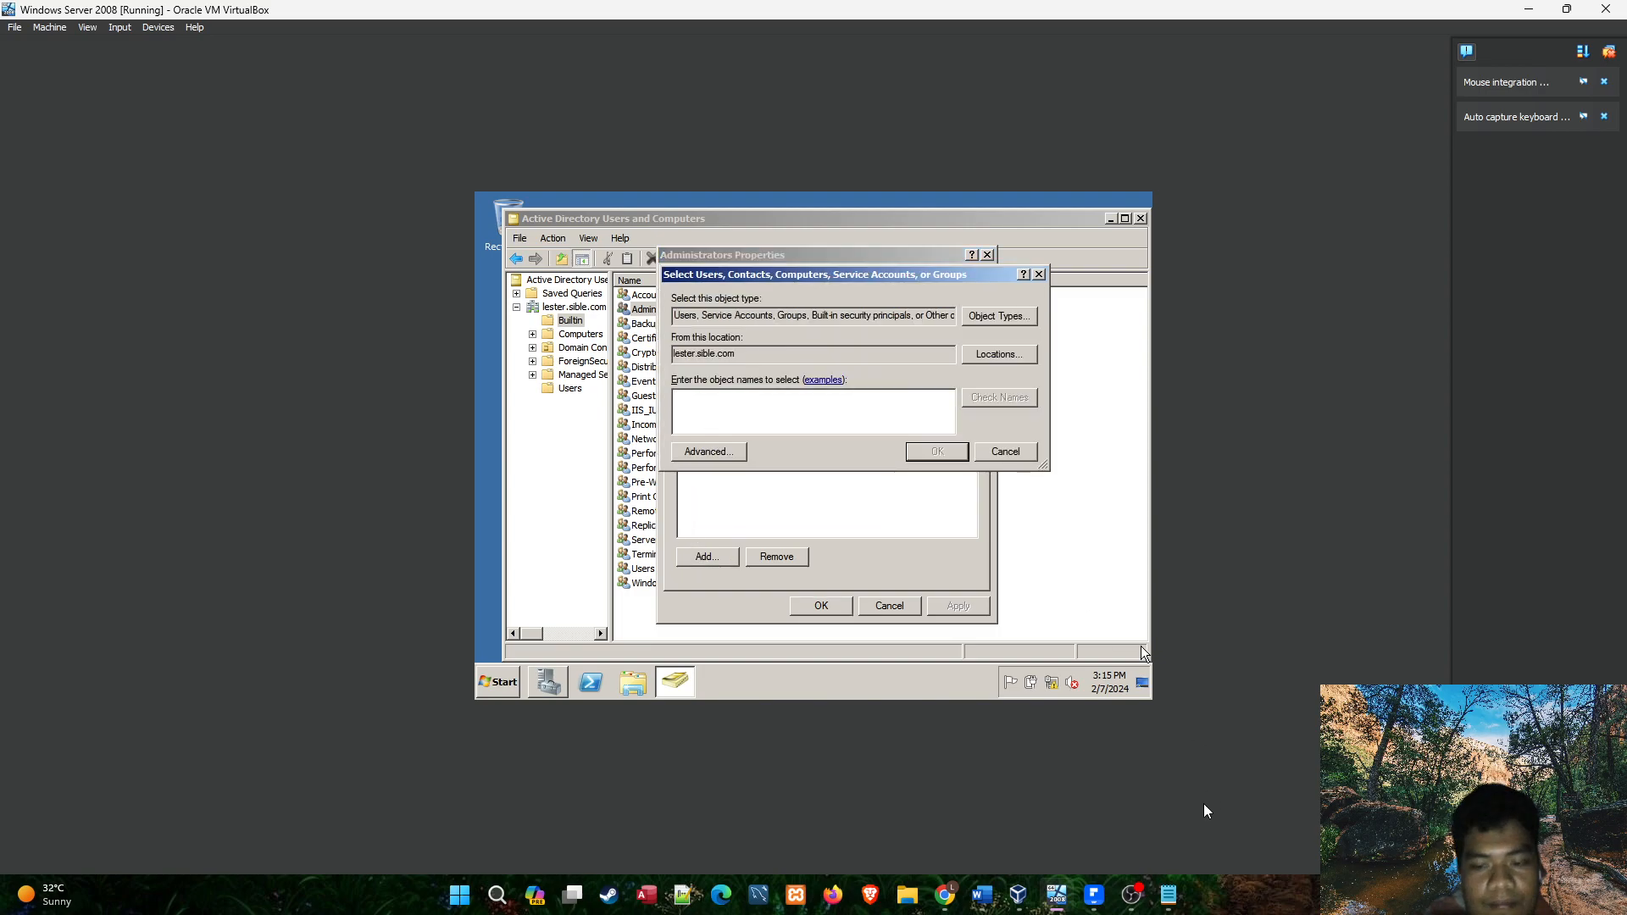
{"action": "left_click", "coordinate": [1169, 895]}
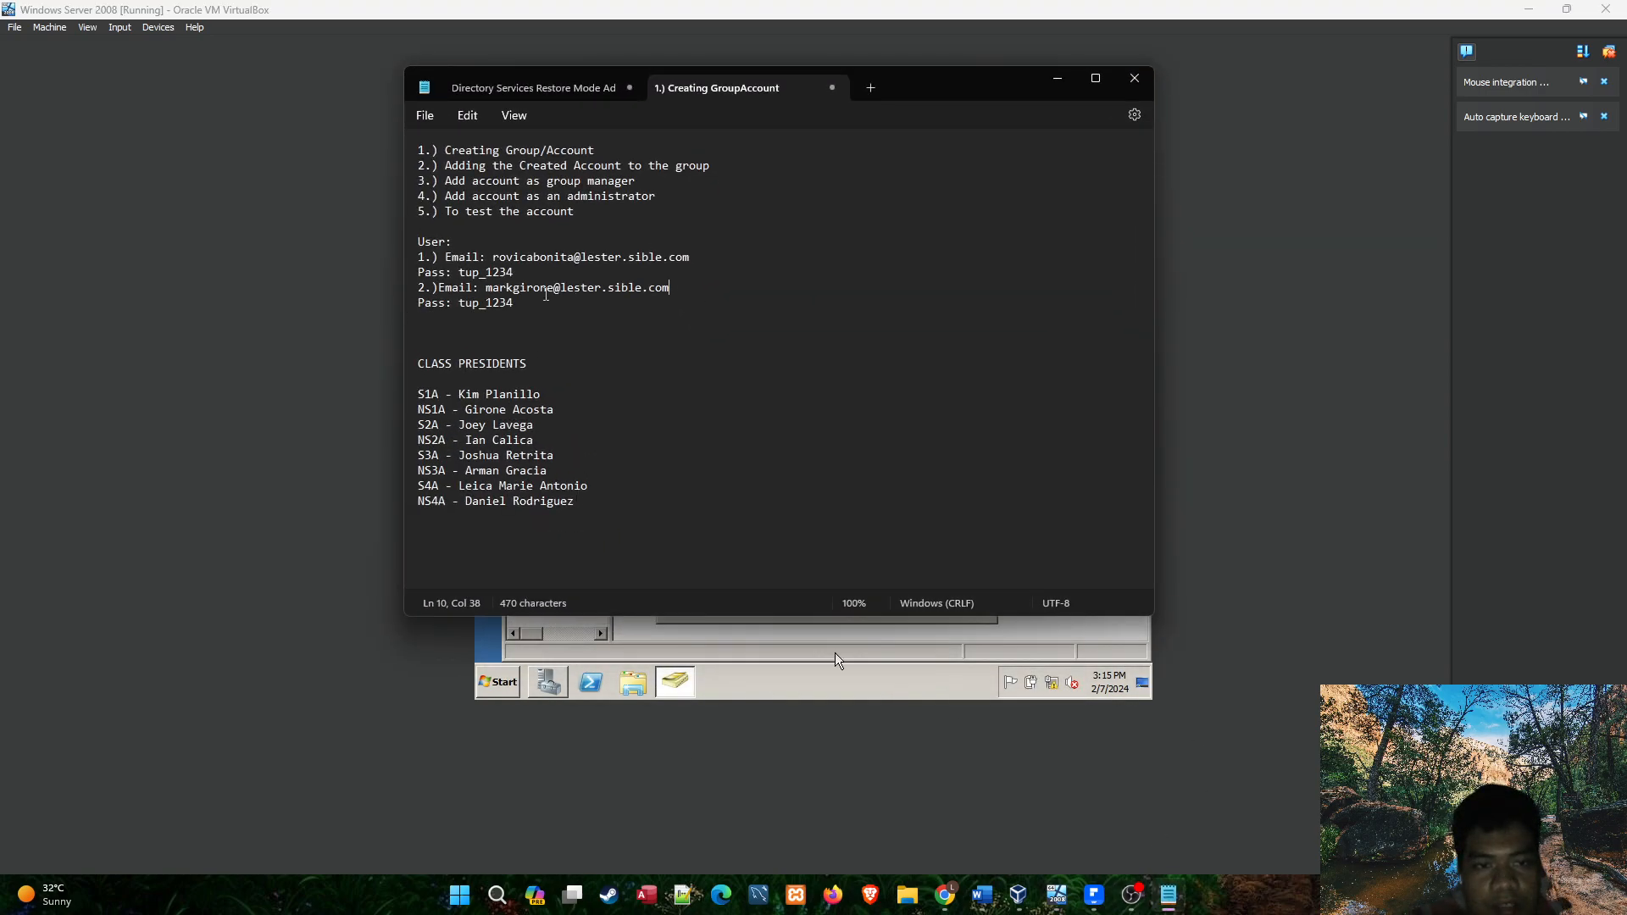
{"action": "double_click", "coordinate": [508, 288]}
{"action": "left_click", "coordinate": [526, 319]}
{"action": "left_click", "coordinate": [1057, 79]}
{"action": "left_click", "coordinate": [780, 428]}
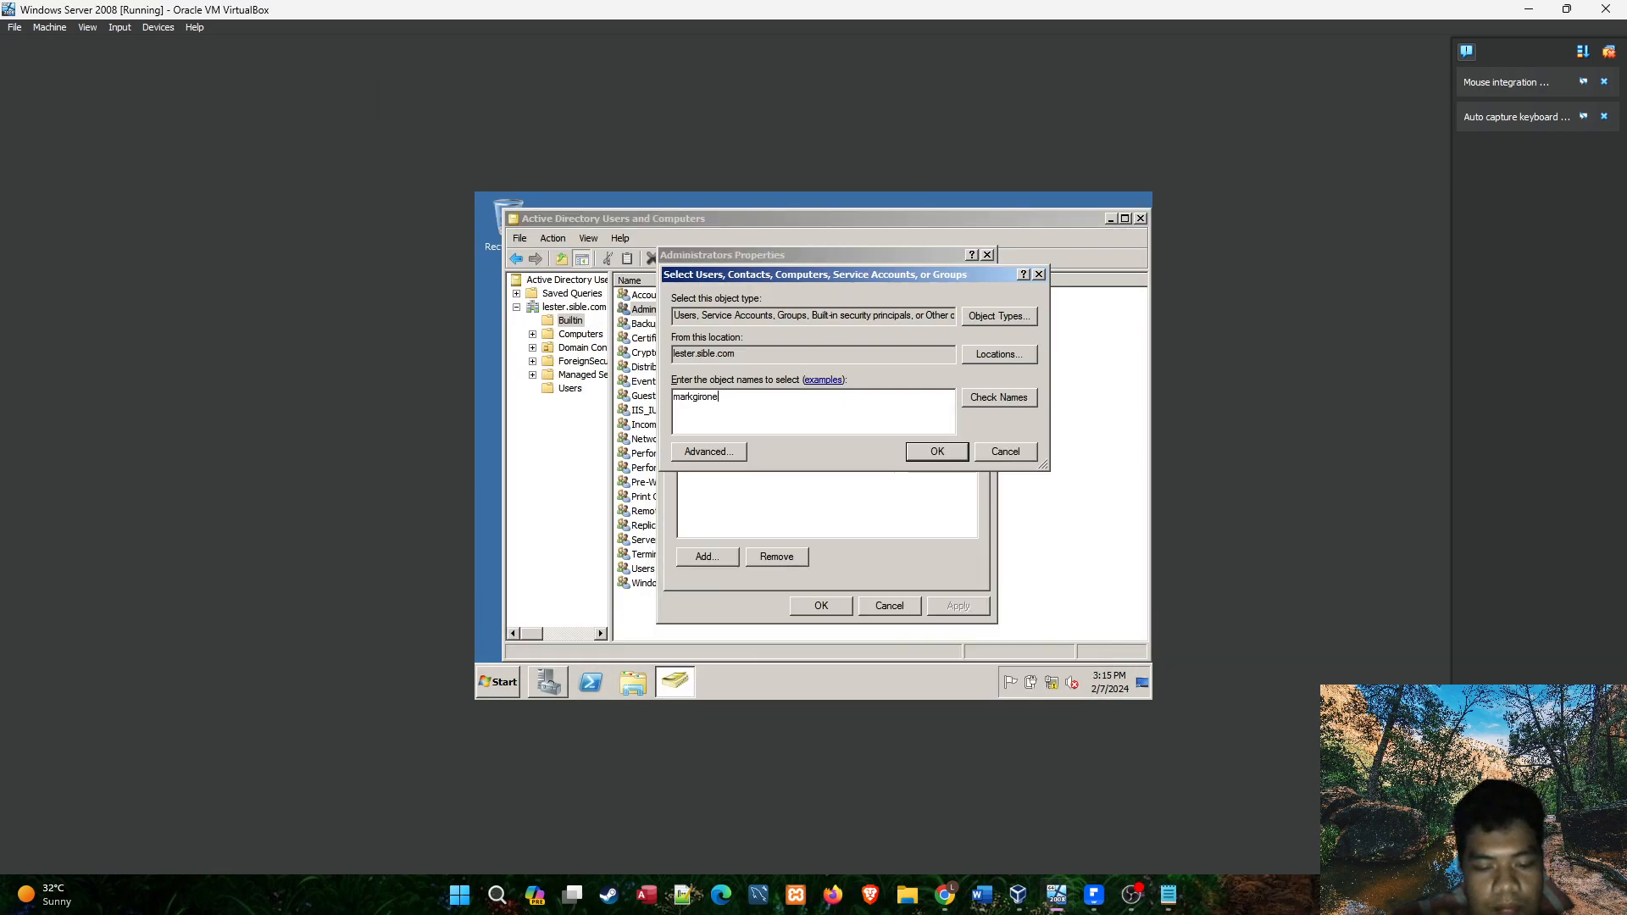
{"action": "left_click", "coordinate": [975, 398]}
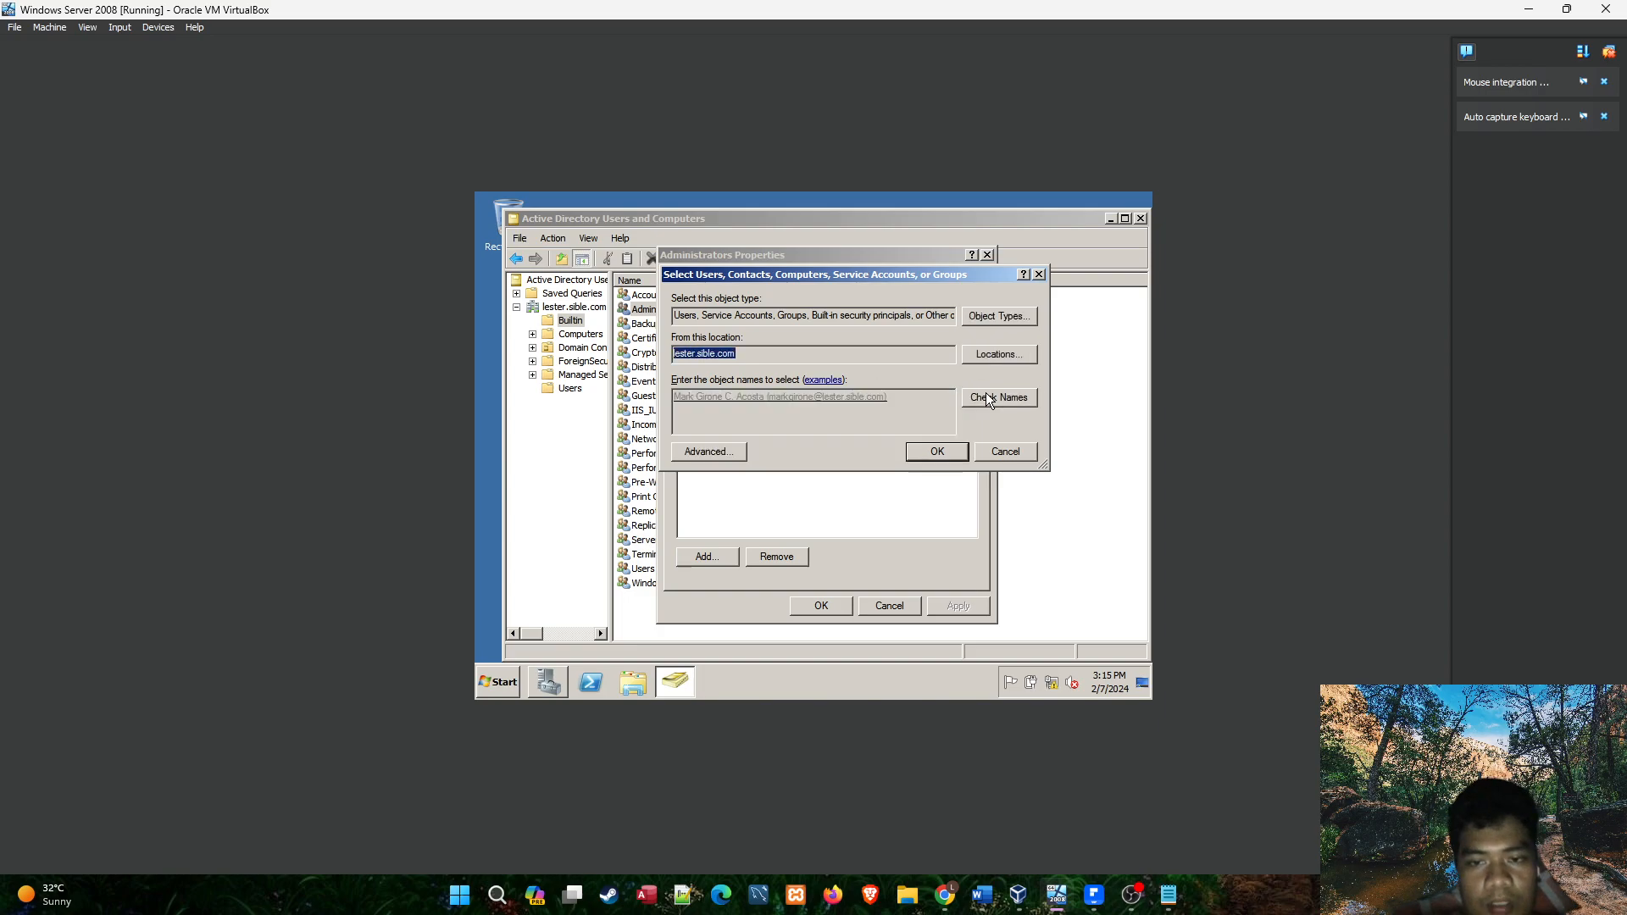
{"action": "left_click", "coordinate": [933, 450]}
{"action": "left_click", "coordinate": [949, 607]}
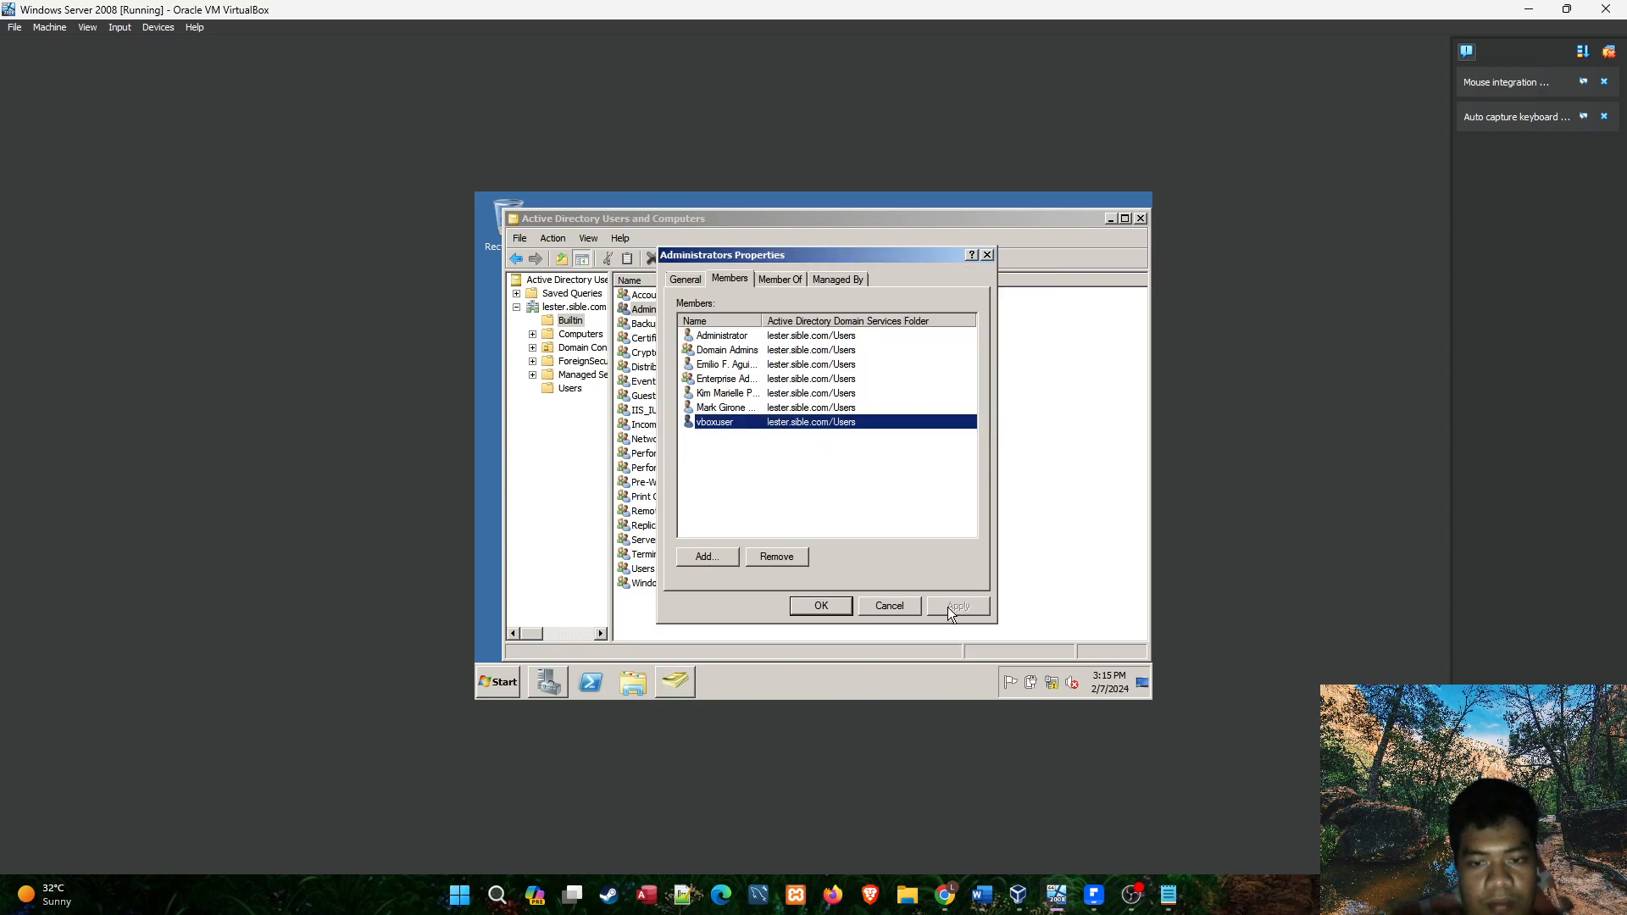
{"action": "left_click", "coordinate": [790, 435]}
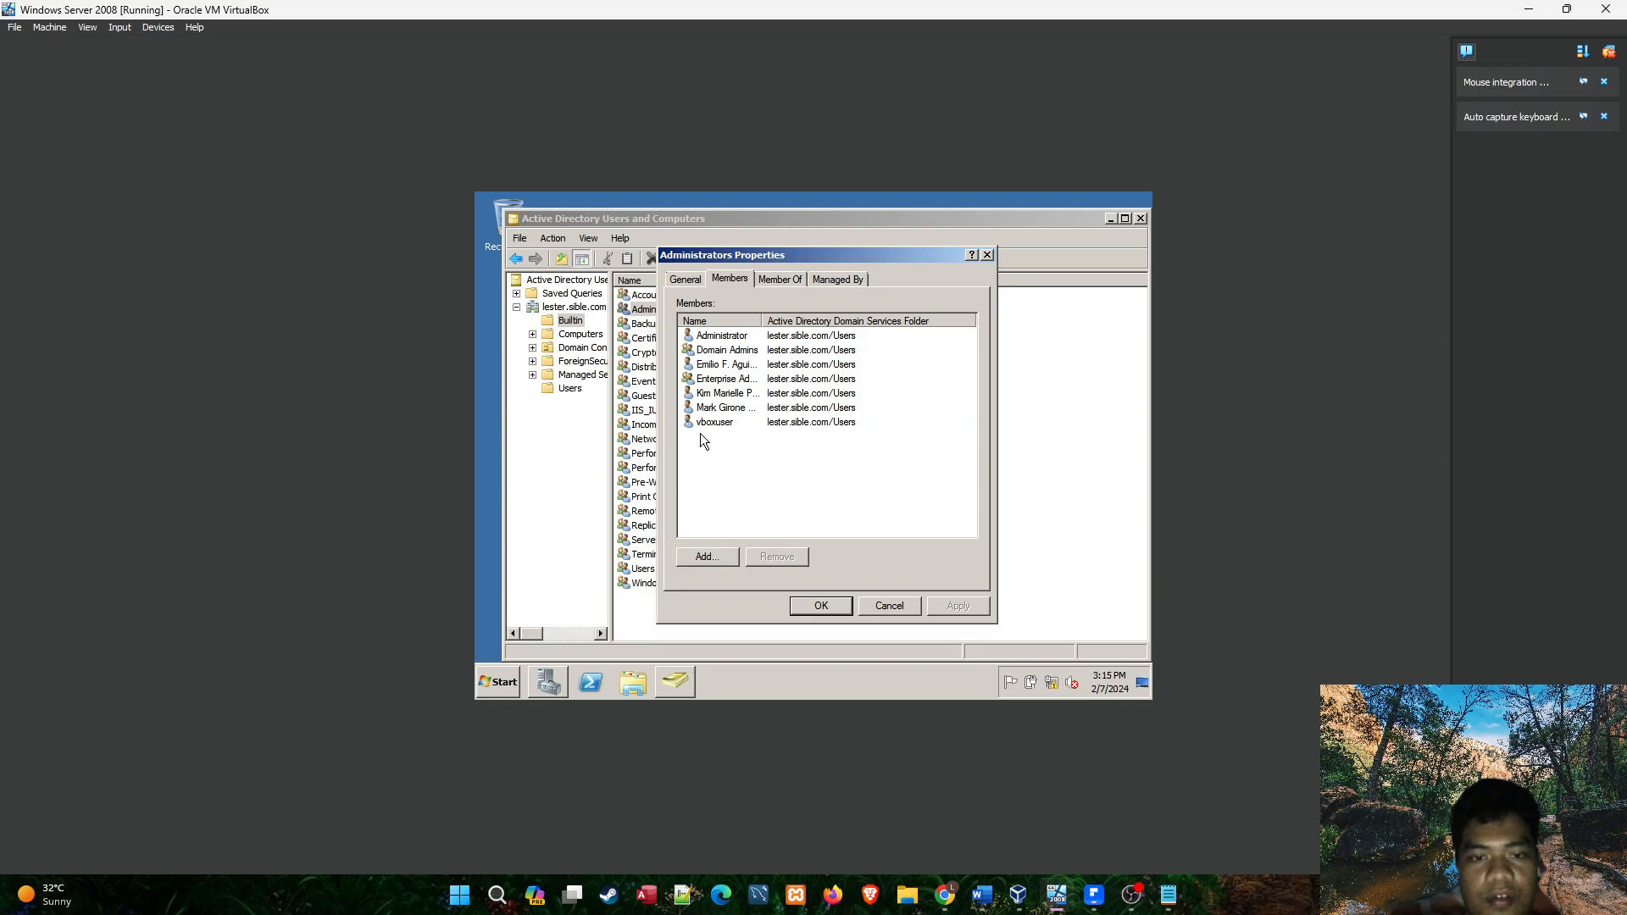
{"action": "left_click", "coordinate": [819, 606]}
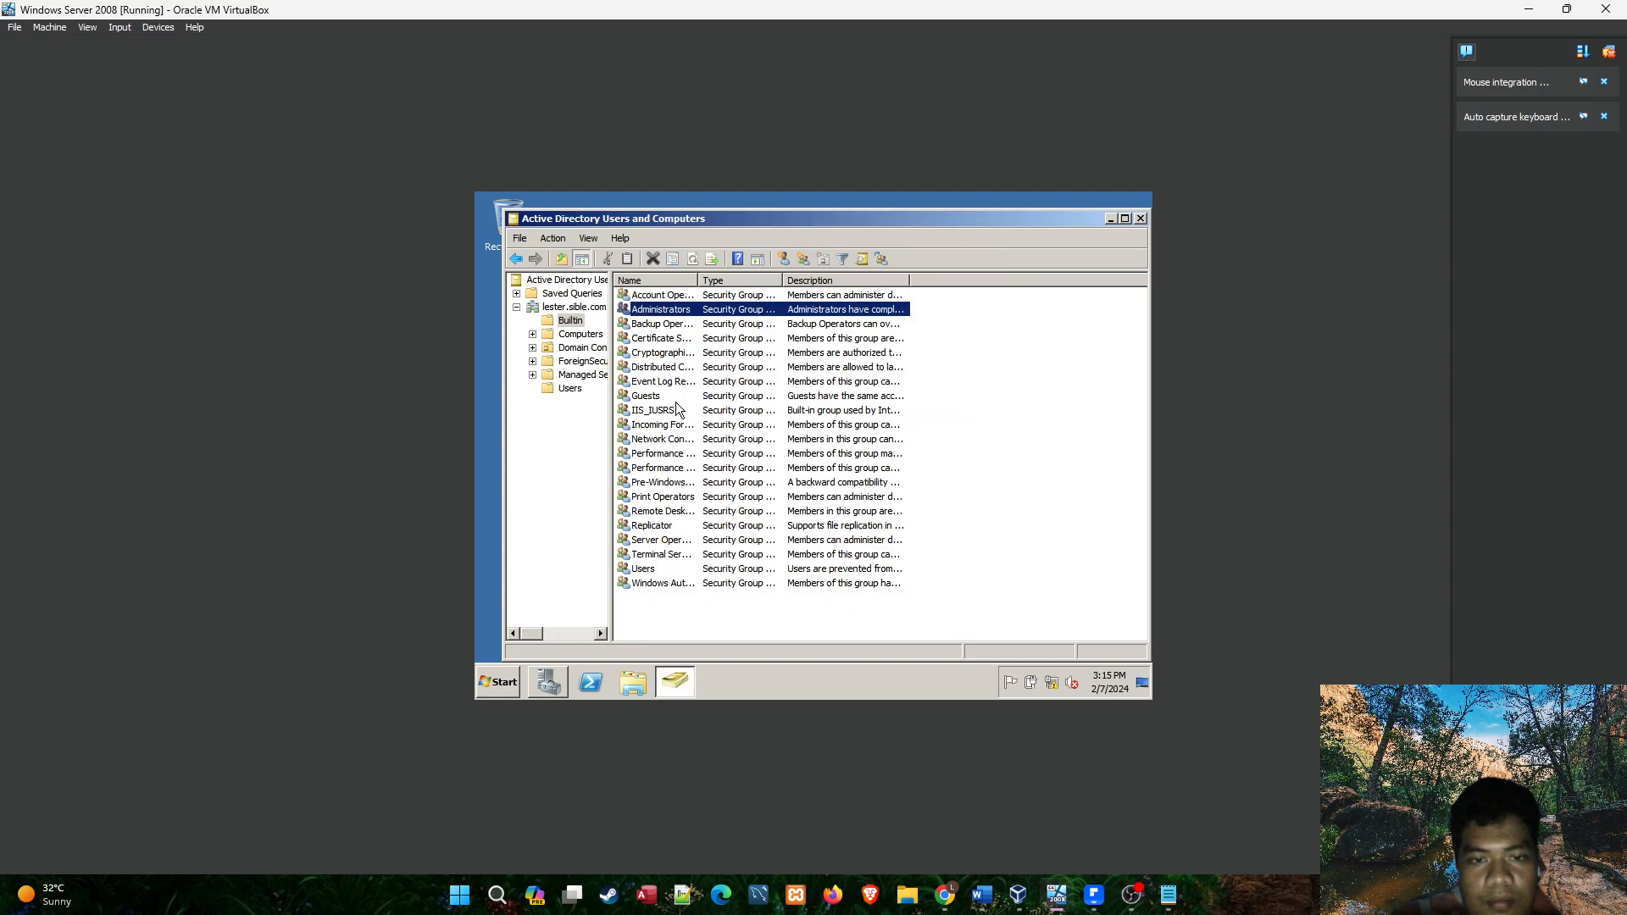
Reopen the Administrators group's member list and check the NS1A president's entry.
{"action": "double_click", "coordinate": [667, 312]}
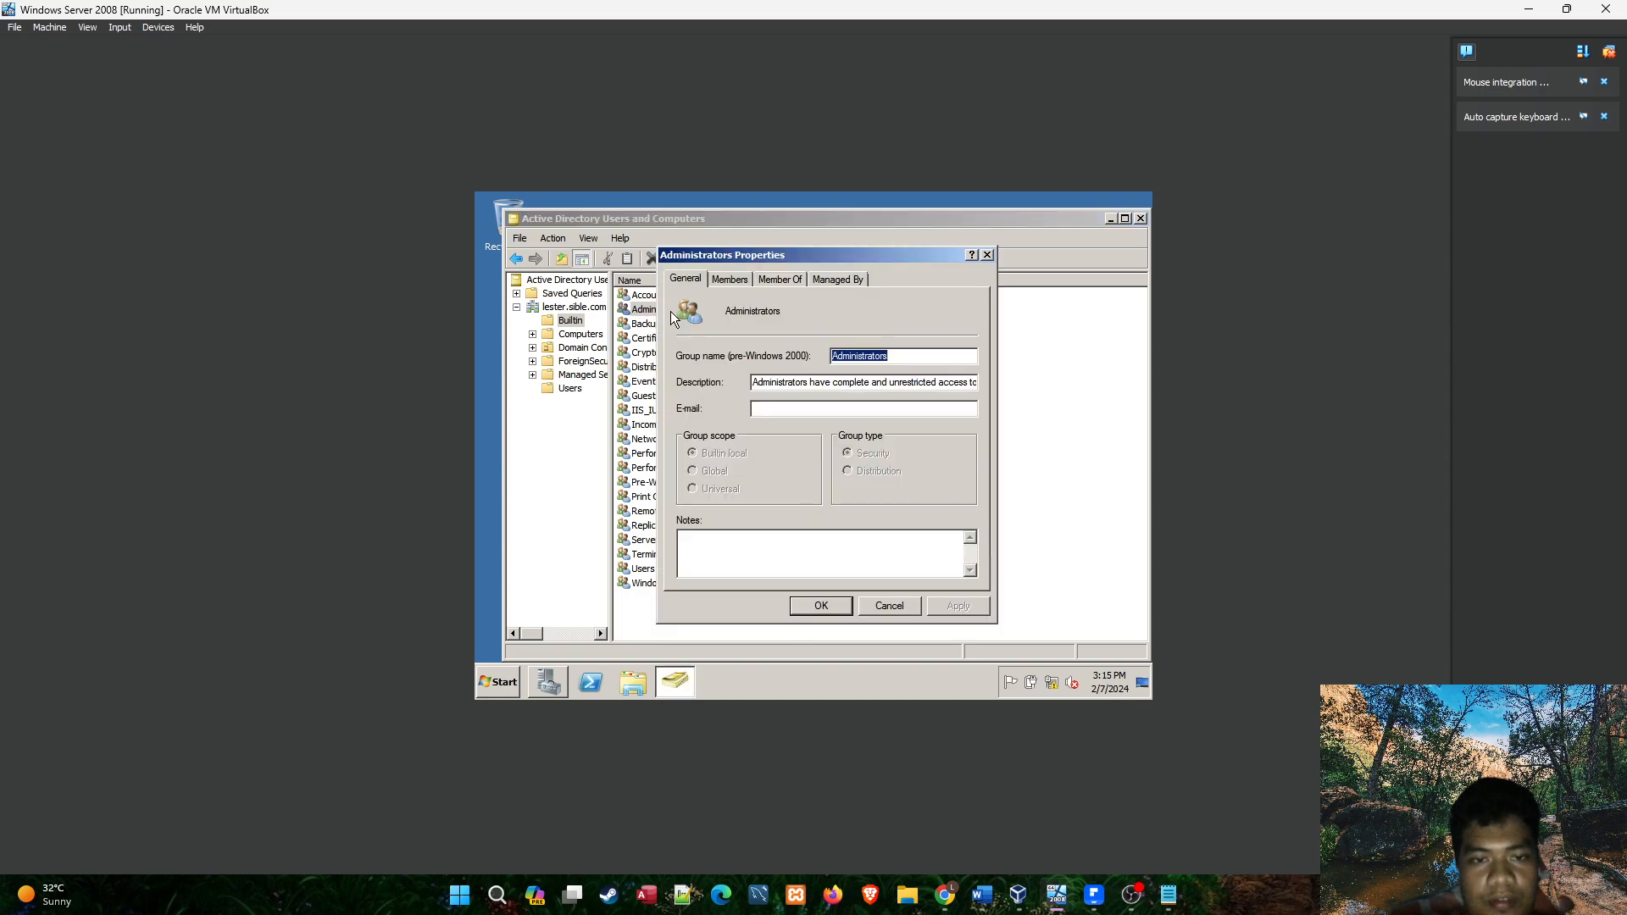
{"action": "left_click", "coordinate": [717, 279]}
{"action": "left_click", "coordinate": [742, 410]}
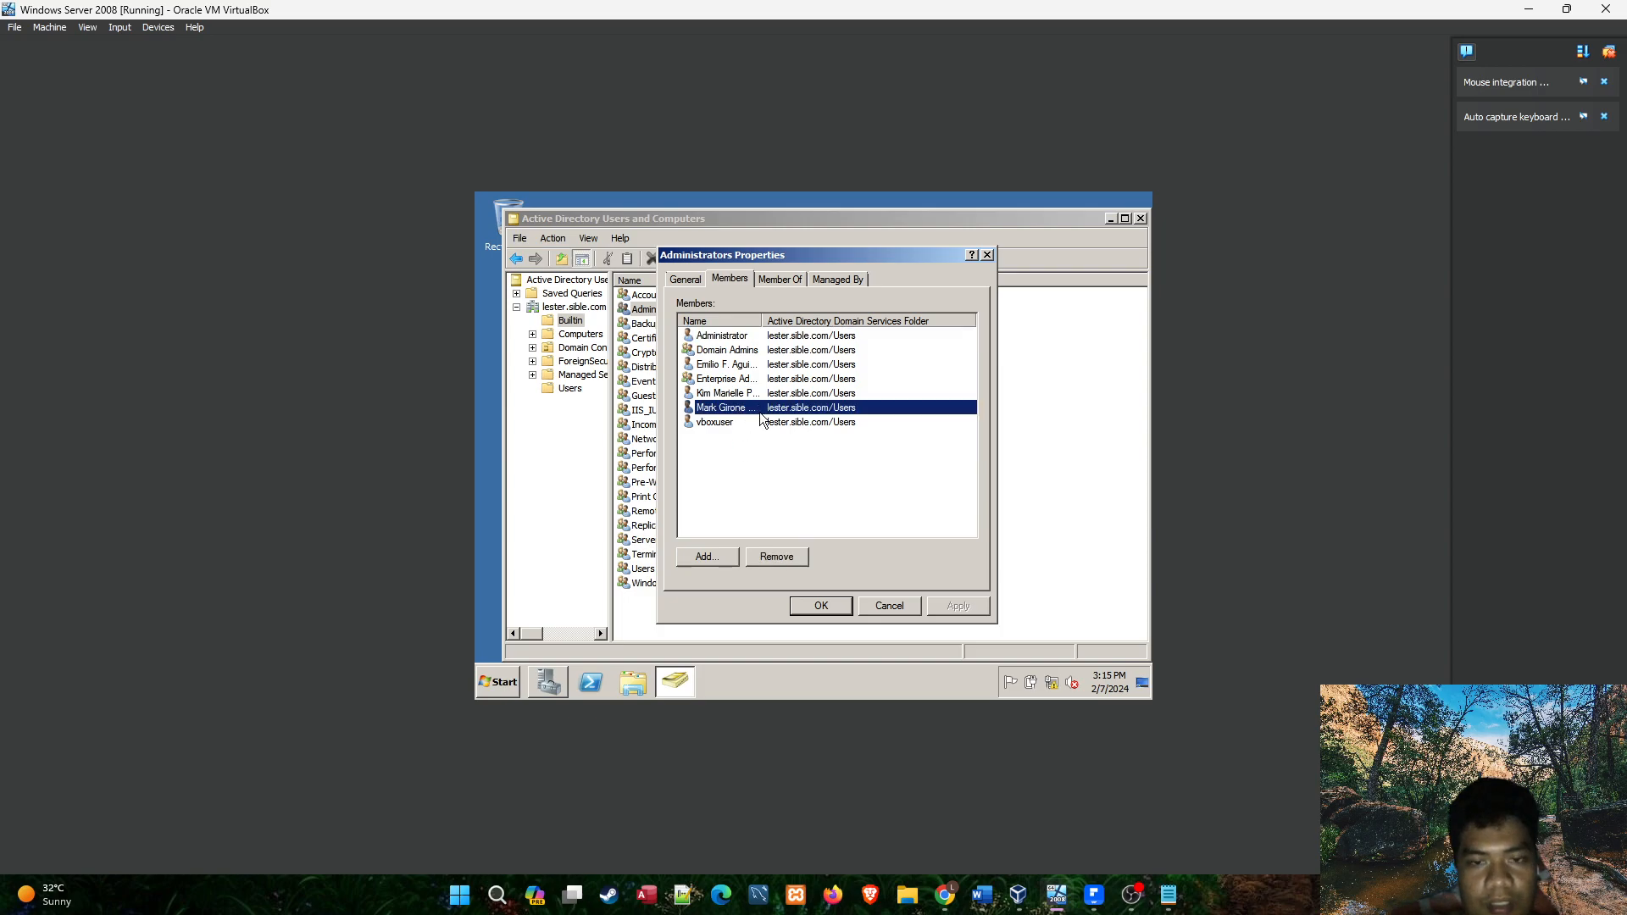
Review the checklist and class presidents list in the Notepad notes, then return to the virtual machine.
{"action": "left_click", "coordinate": [1096, 898]}
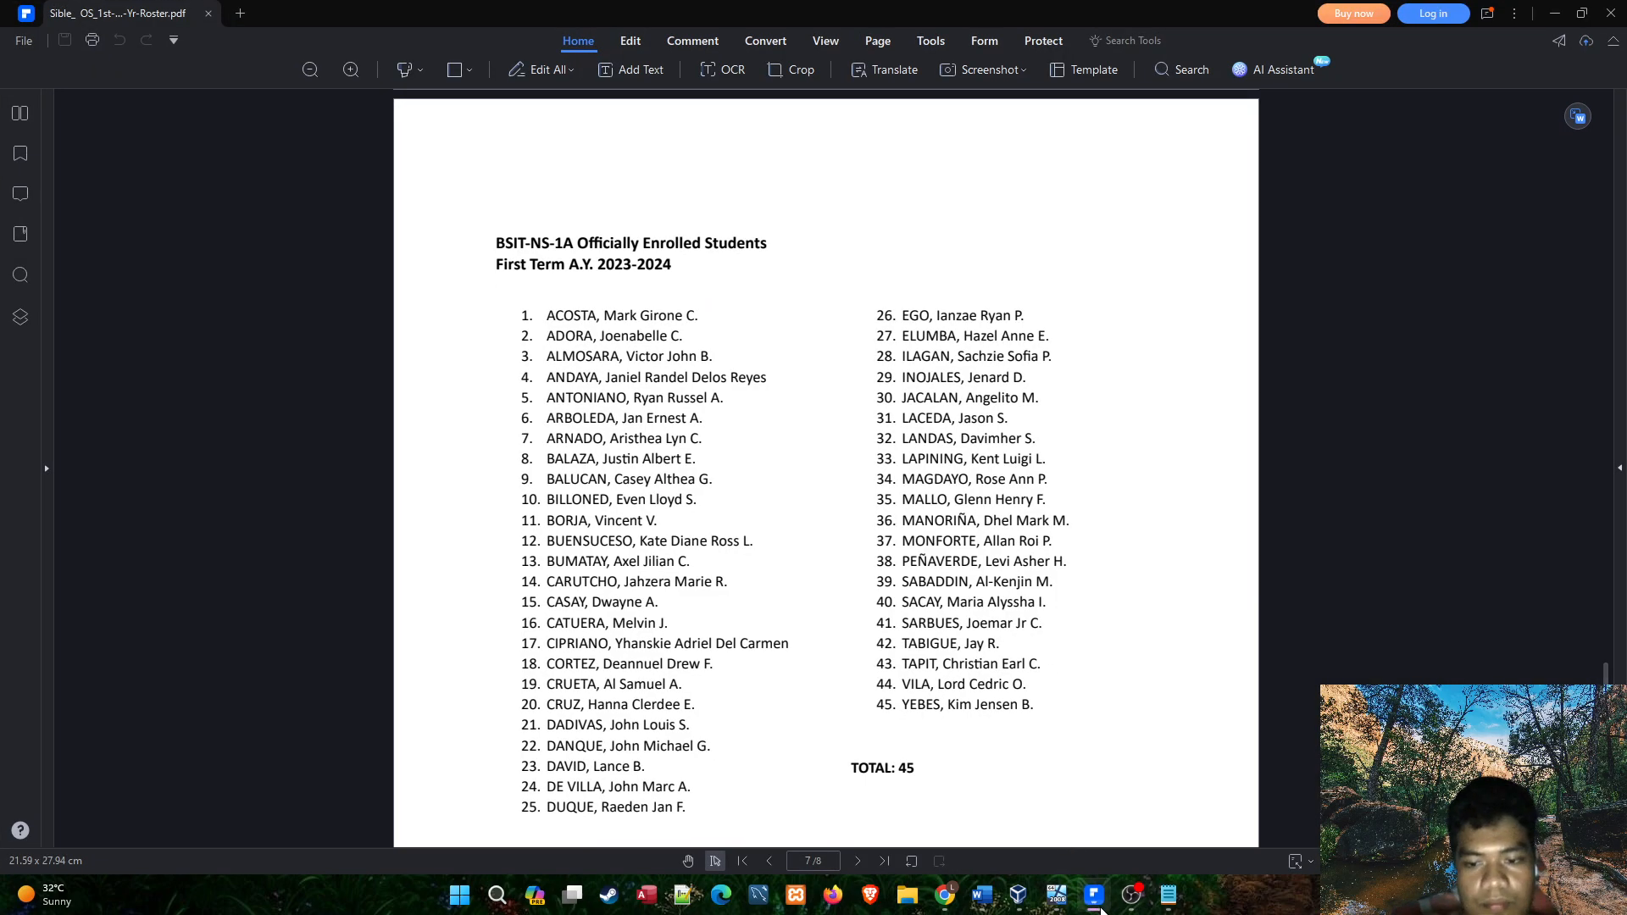
{"action": "left_click", "coordinate": [1096, 898]}
{"action": "left_click", "coordinate": [1169, 895]}
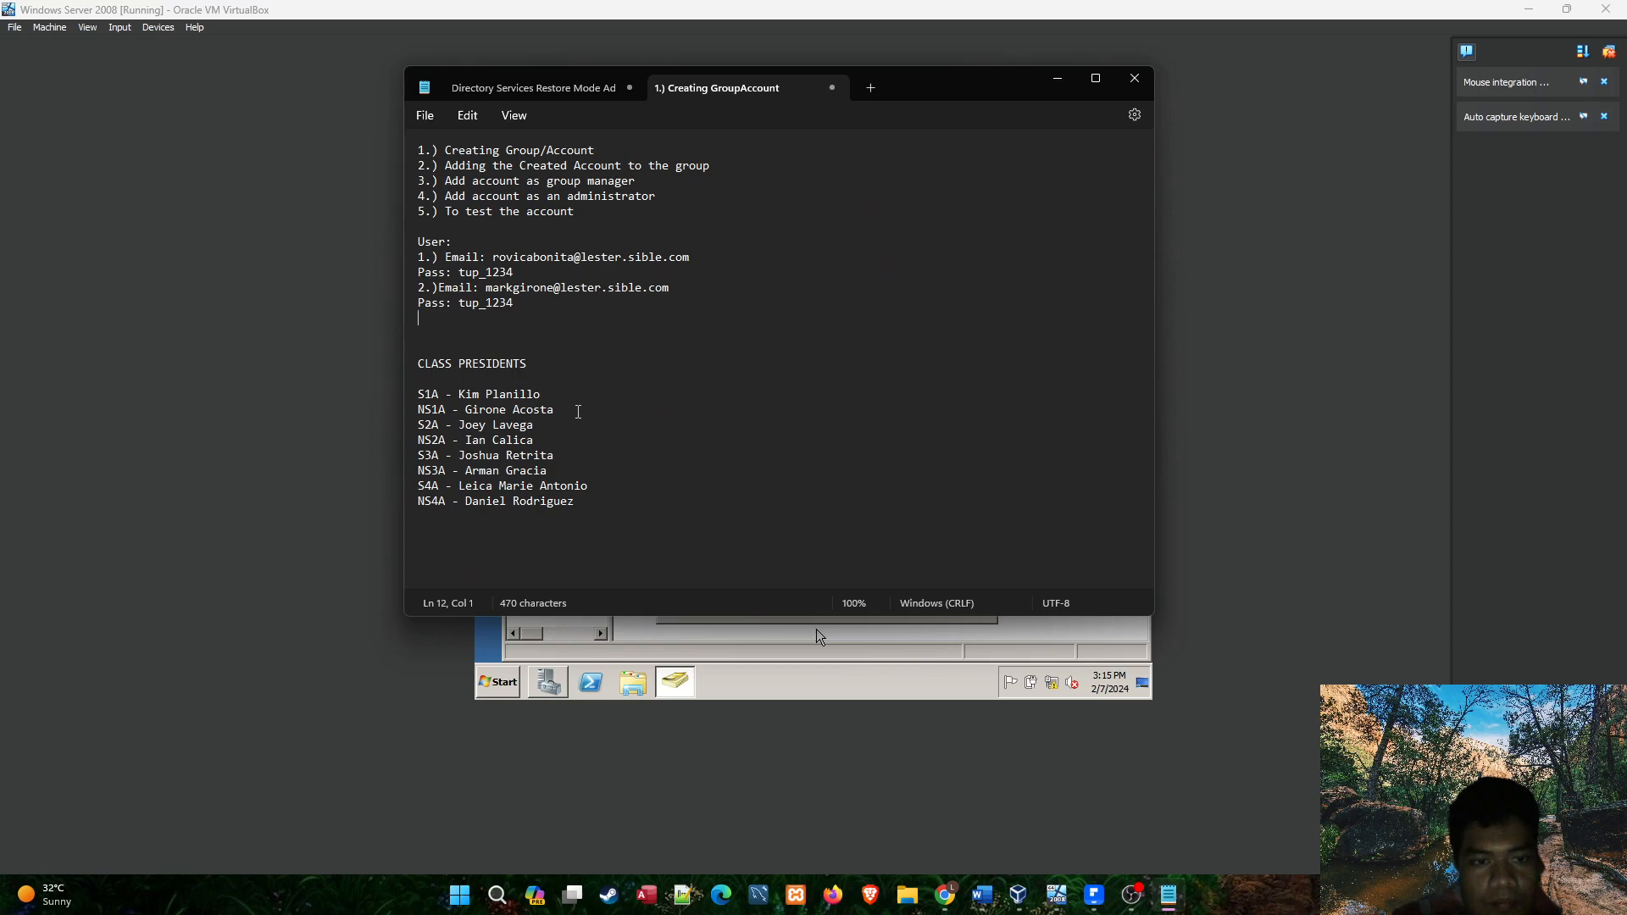
{"action": "left_click", "coordinate": [1057, 78]}
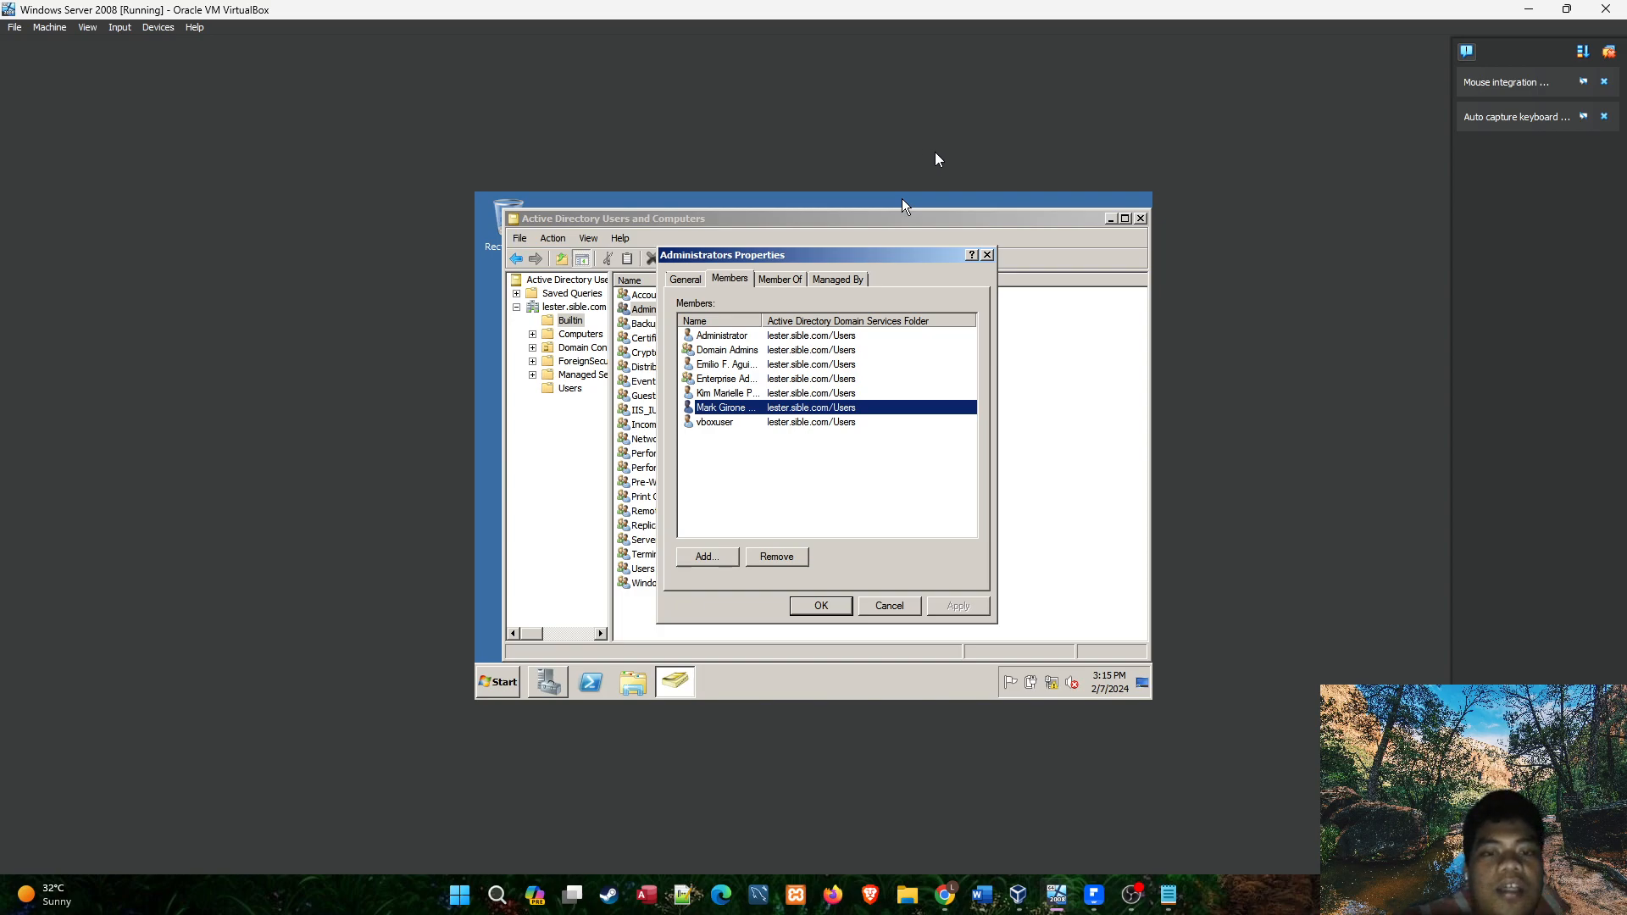
Close the Administrators group's properties and the Active Directory Users and Computers console.
{"action": "left_click_drag", "start_coordinate": [888, 250], "coordinate": [980, 227]}
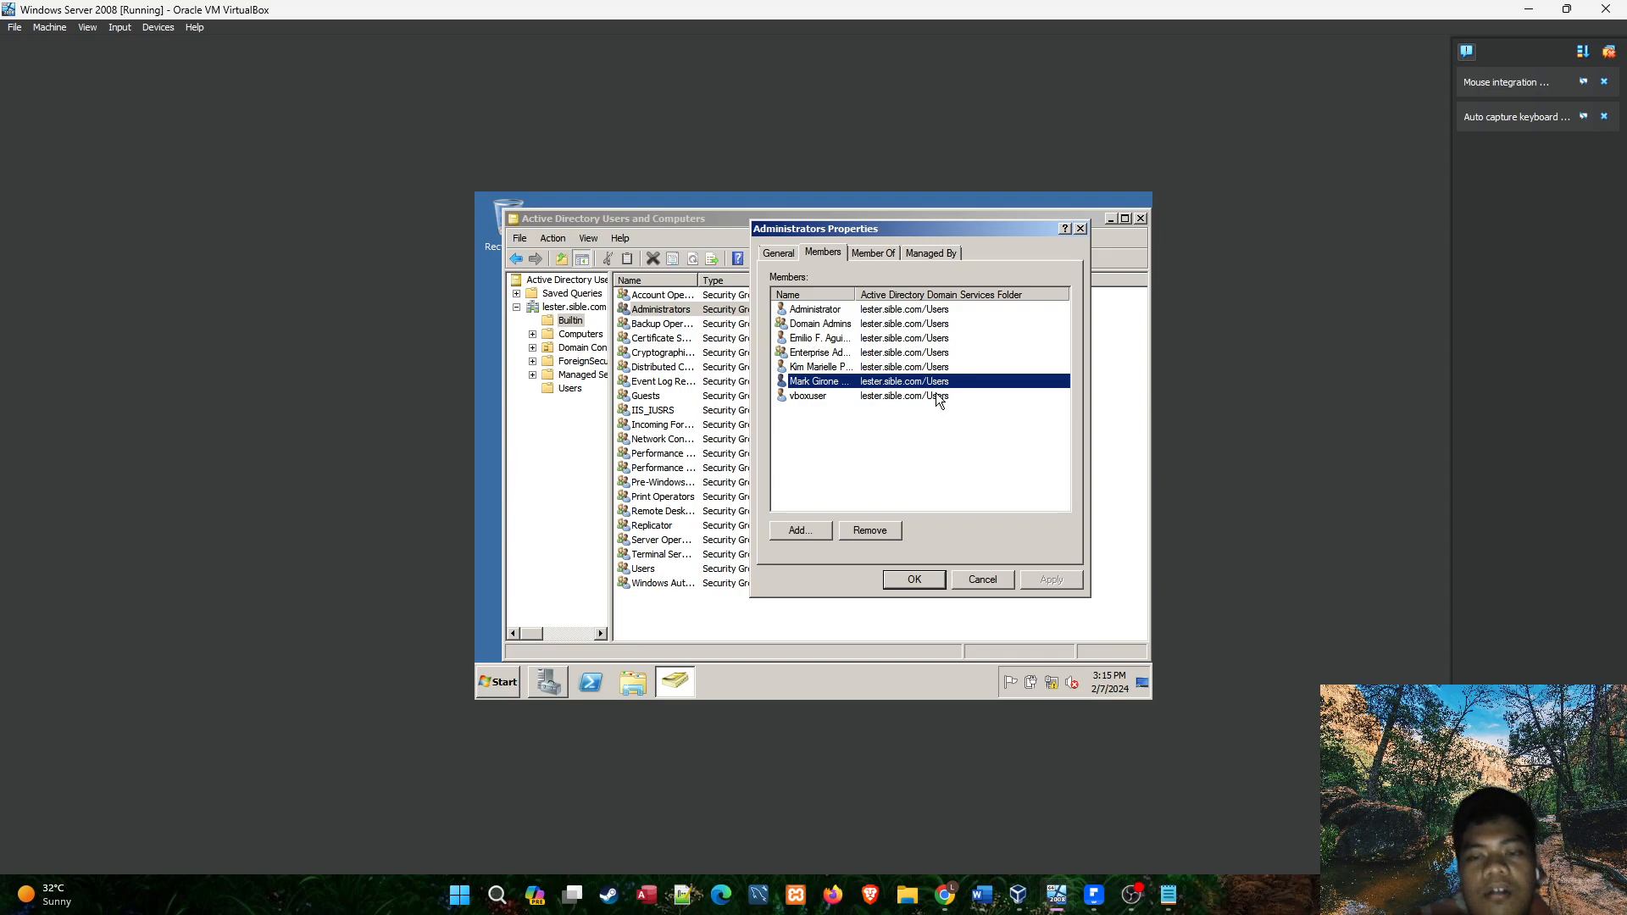
{"action": "left_click", "coordinate": [1080, 229]}
{"action": "left_click", "coordinate": [1140, 219]}
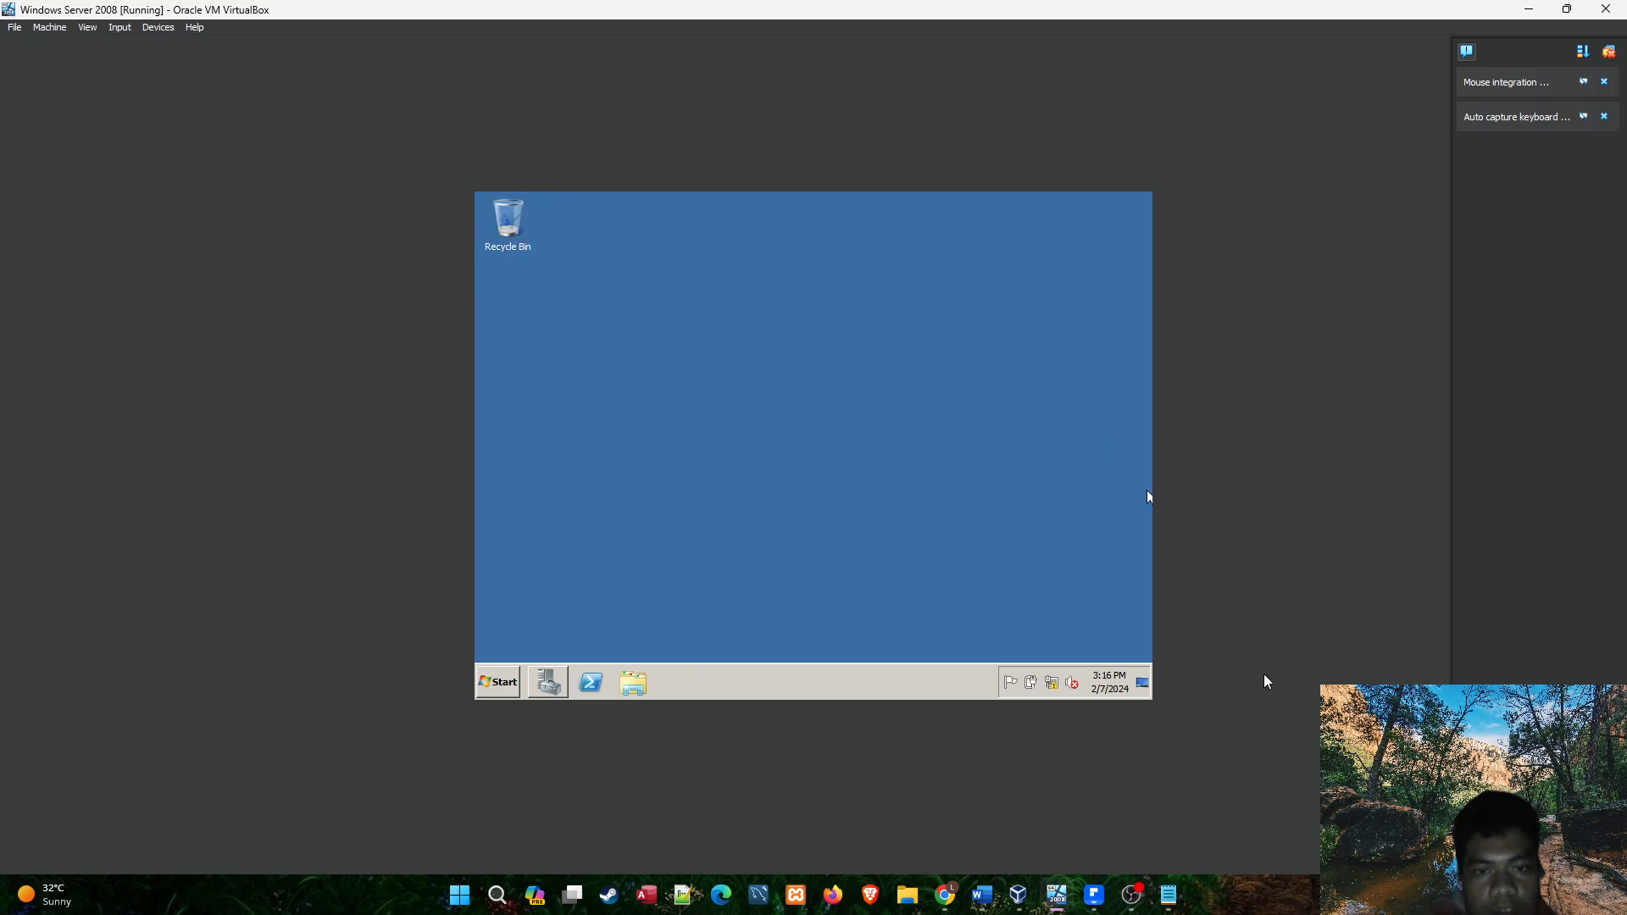
Log off the current user from the Windows Server session.
{"action": "left_click", "coordinate": [498, 682]}
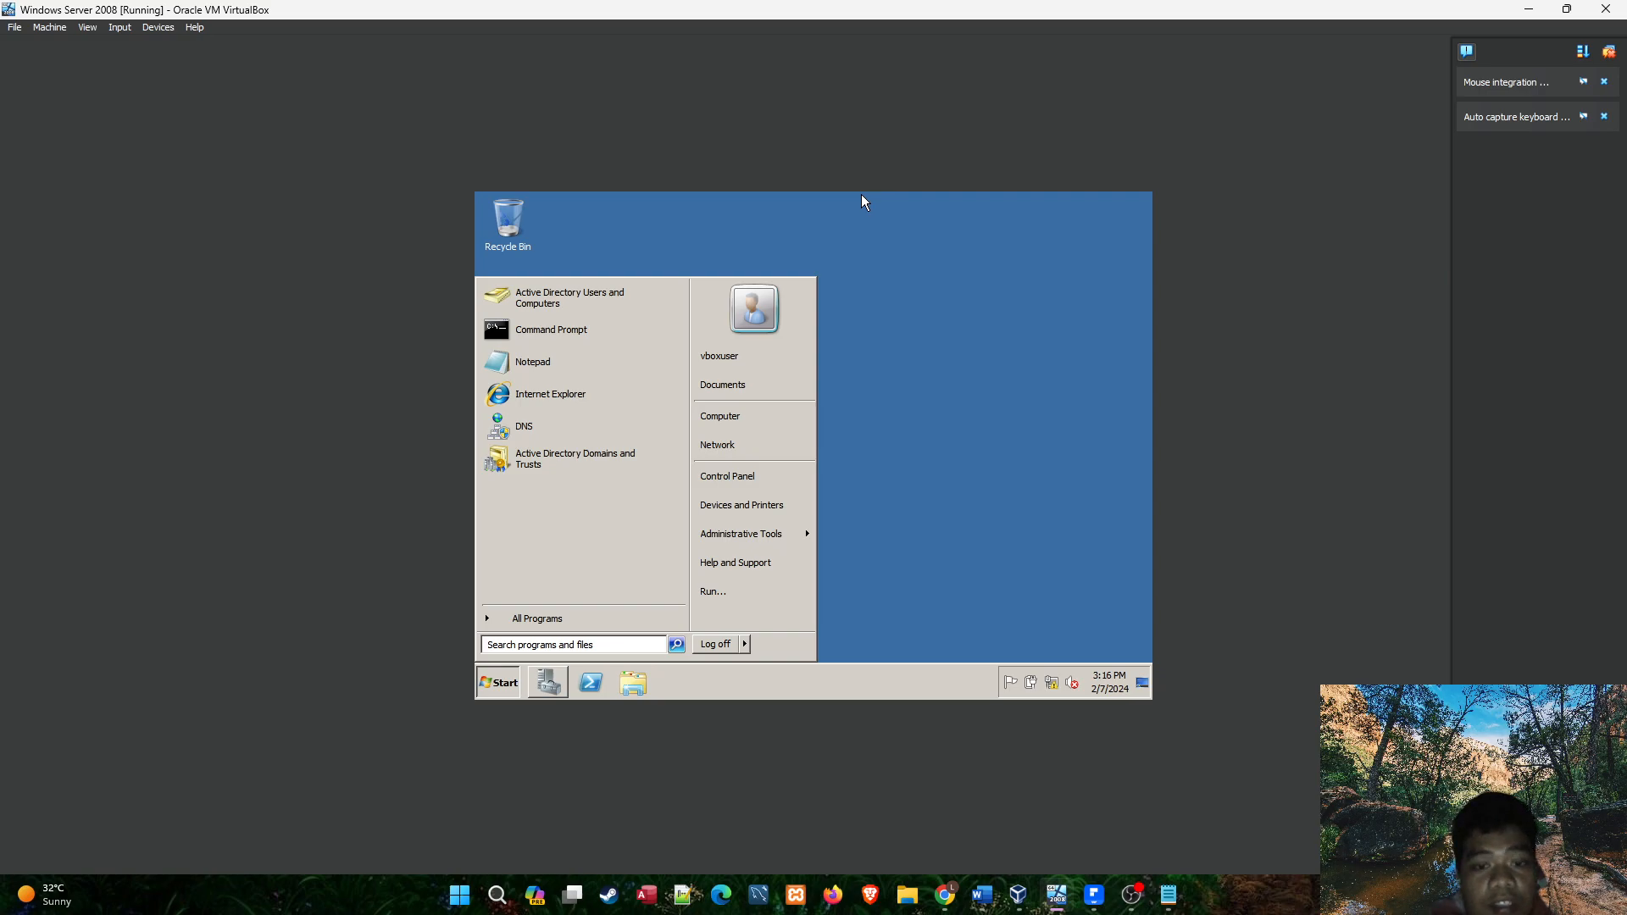
{"action": "left_click", "coordinate": [744, 646]}
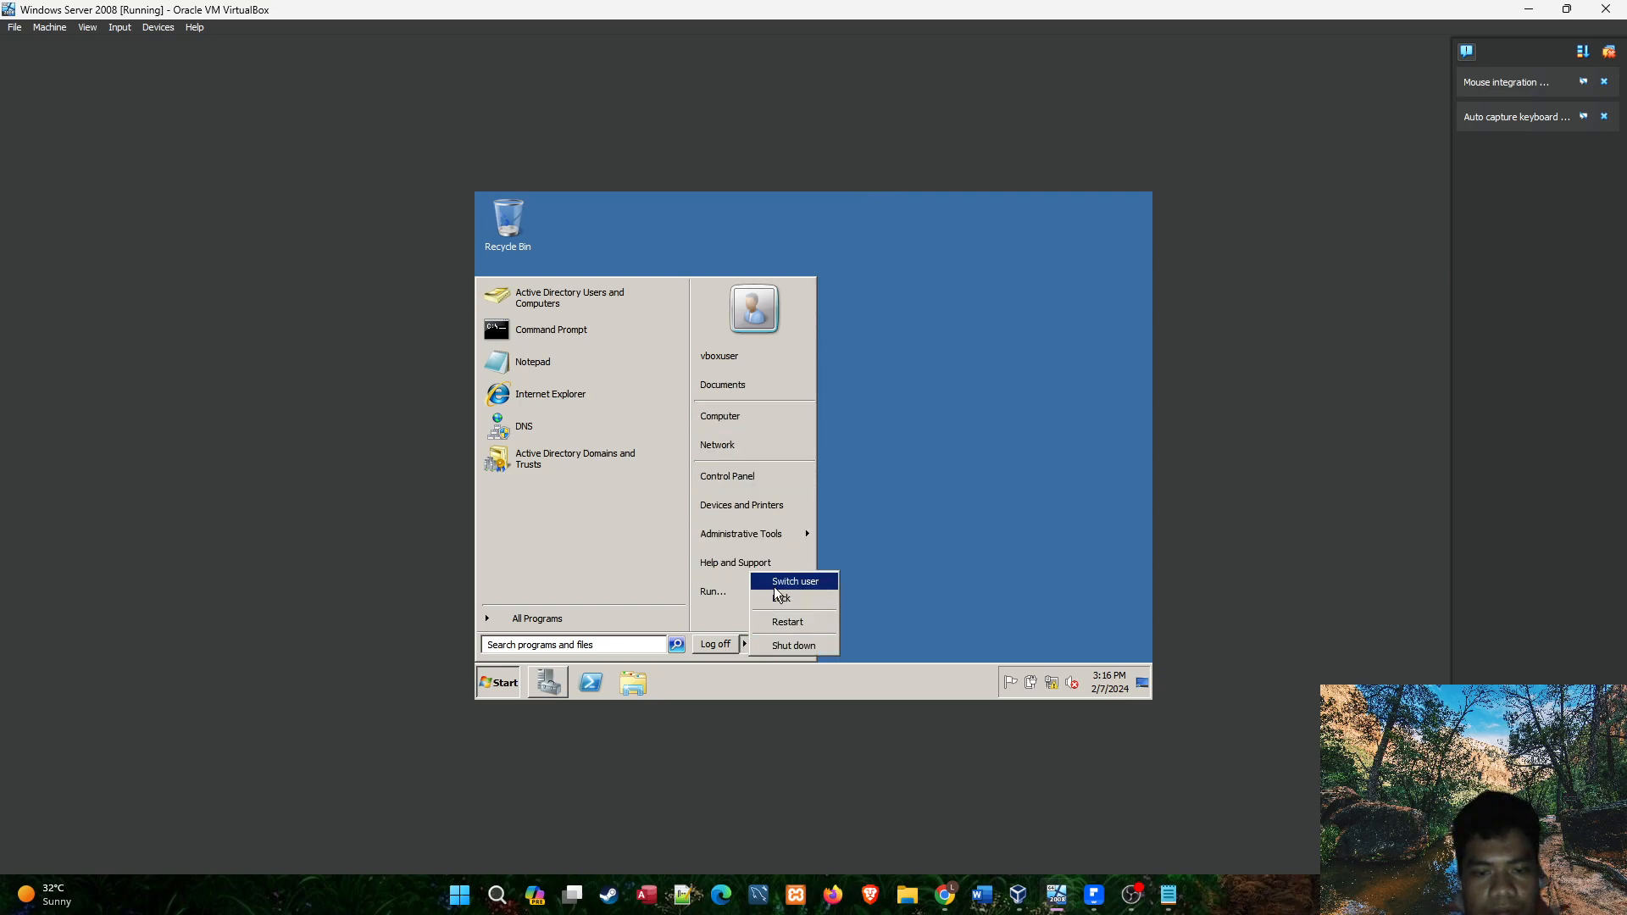
{"action": "left_click", "coordinate": [725, 646]}
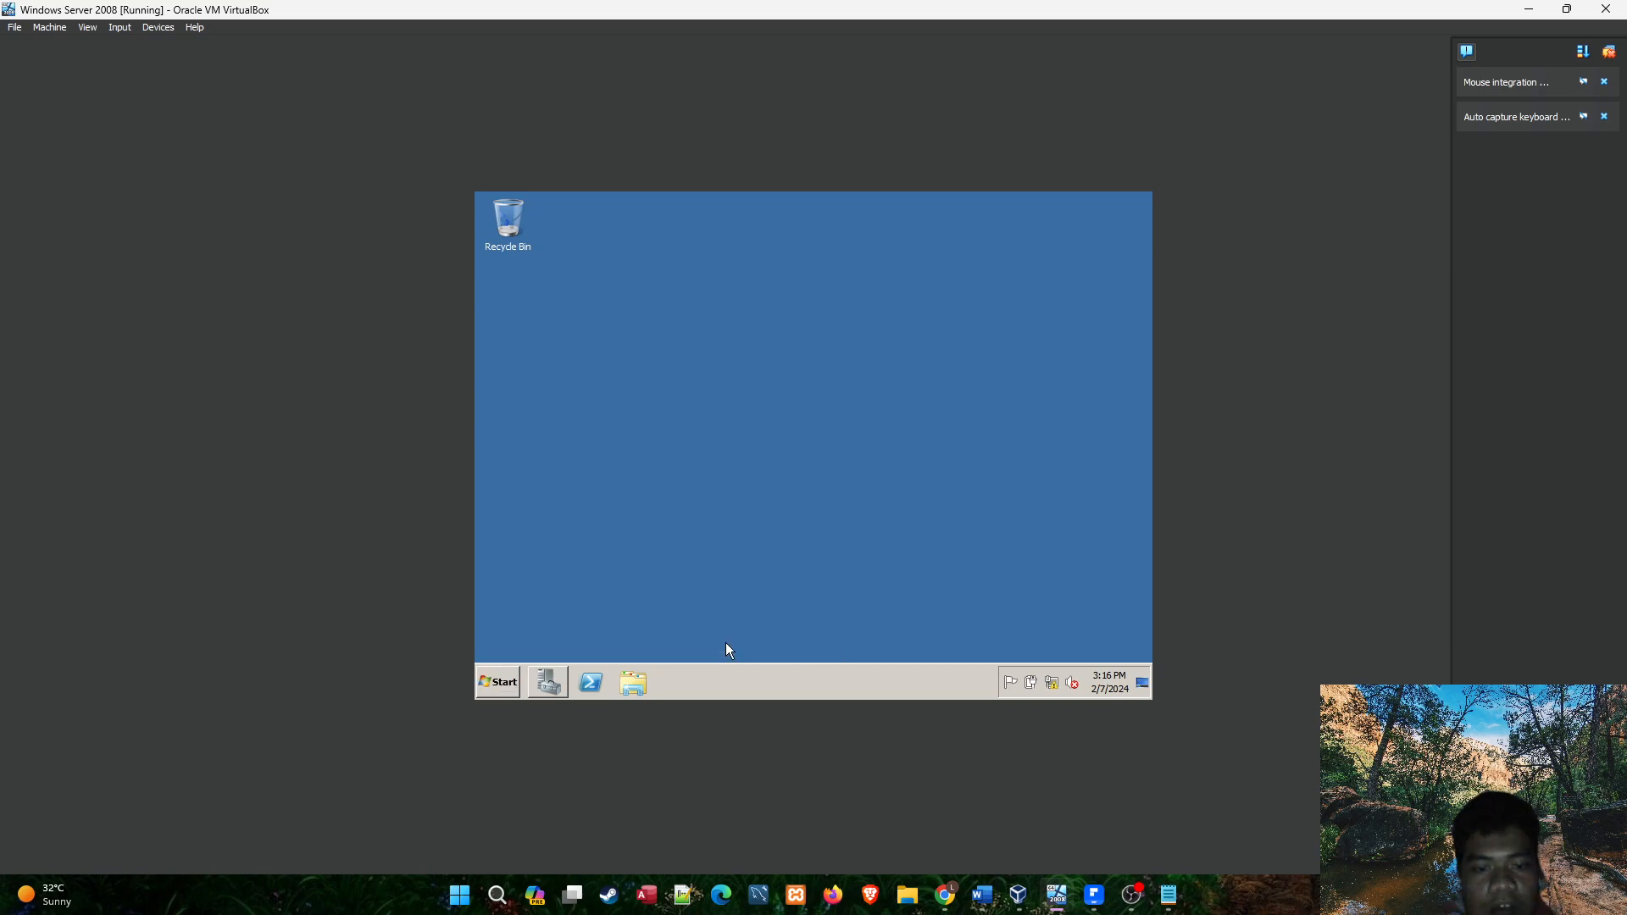
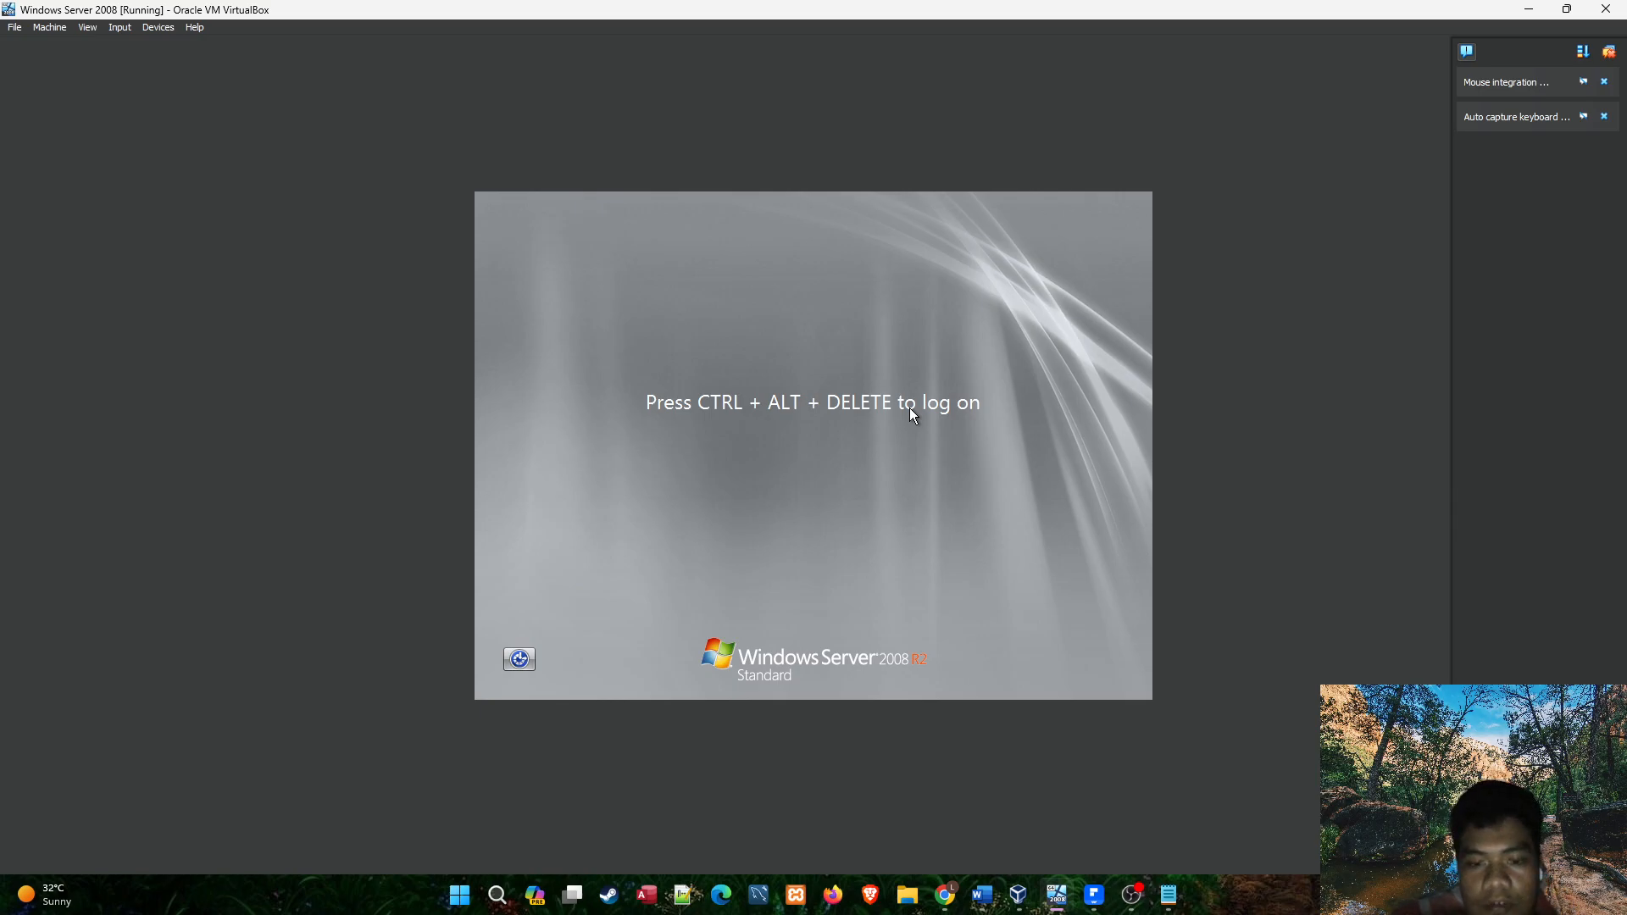
Bring up the Windows Server logon screen and choose to log on as another user.
{"action": "key", "text": "ctrl+alt+Delete"}
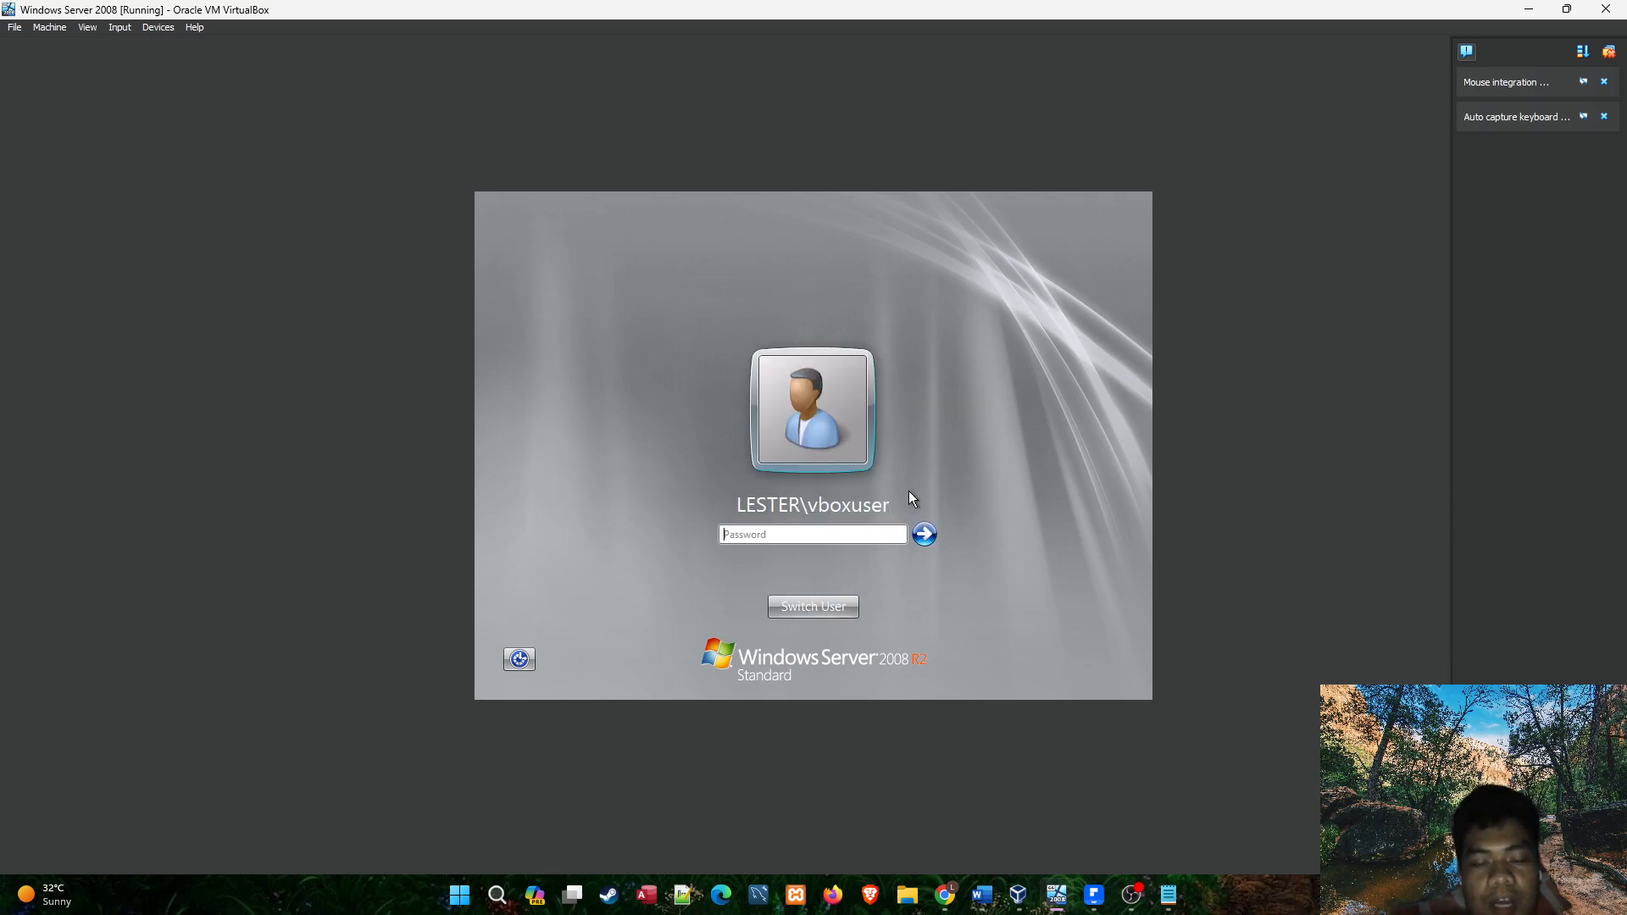
{"action": "left_click", "coordinate": [1169, 894]}
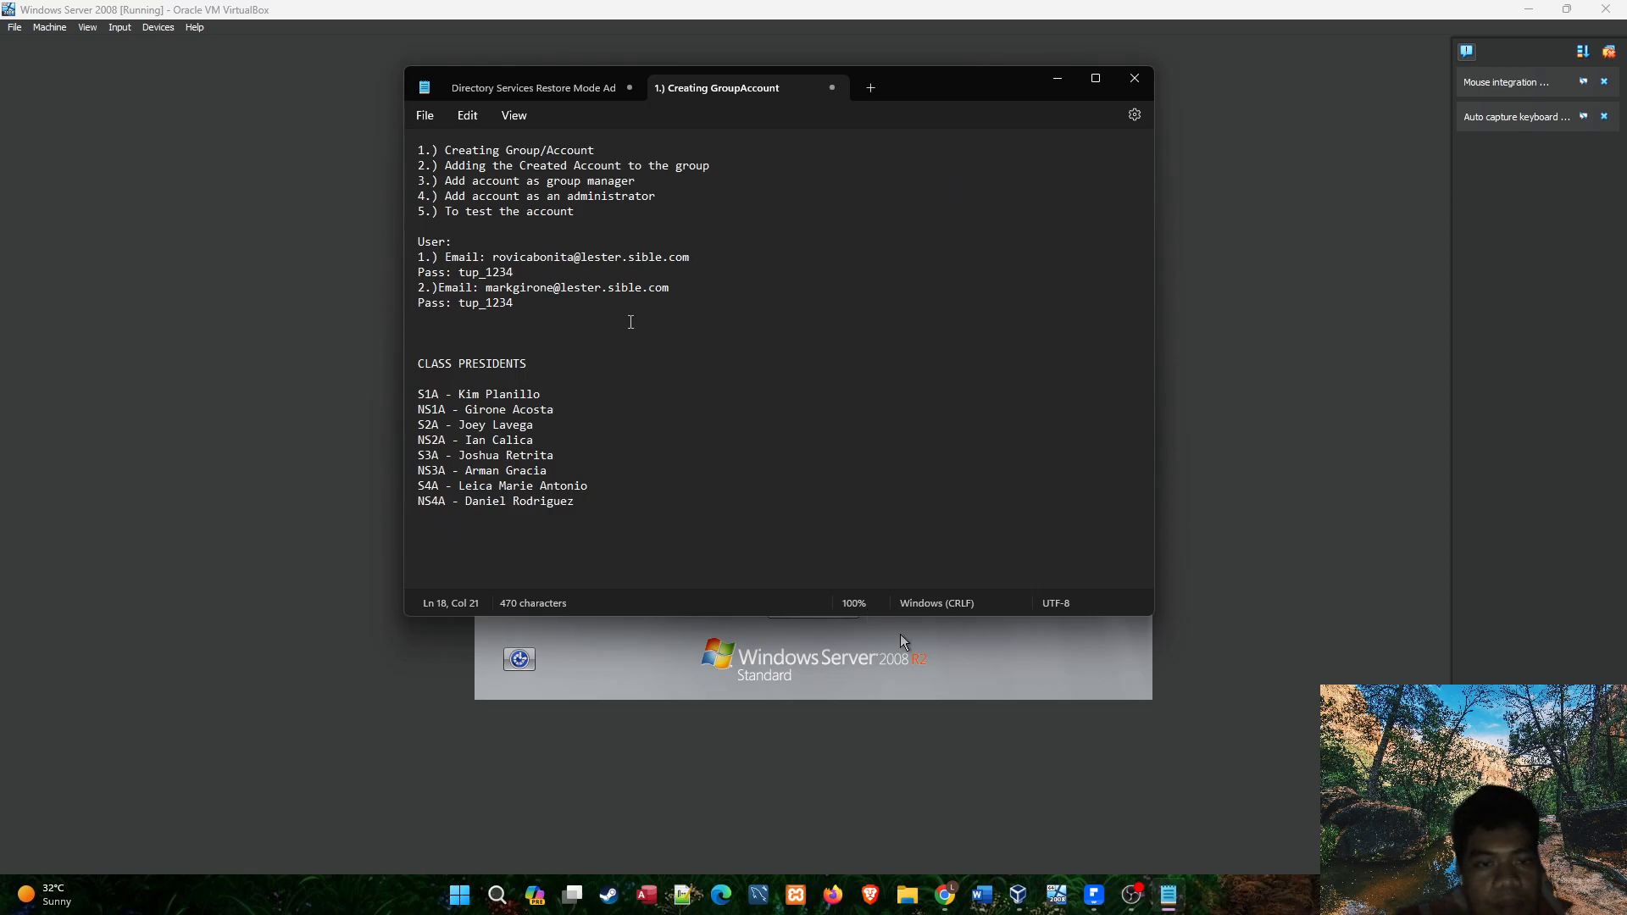
{"action": "left_click", "coordinate": [1057, 78]}
{"action": "left_click", "coordinate": [836, 611]}
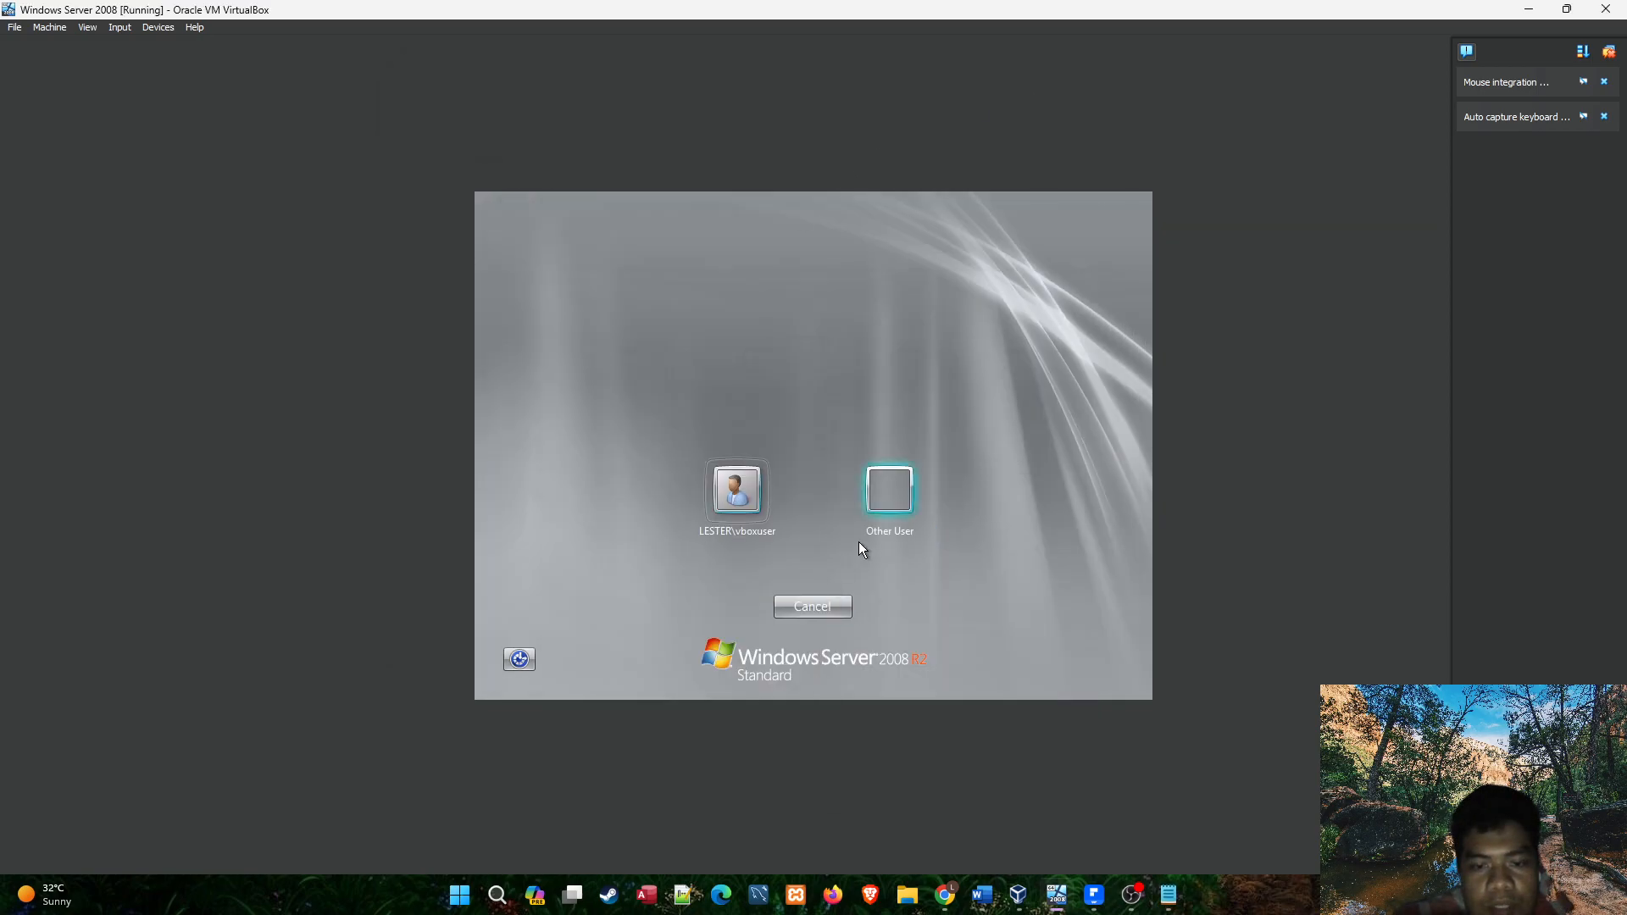
{"action": "left_click", "coordinate": [887, 500]}
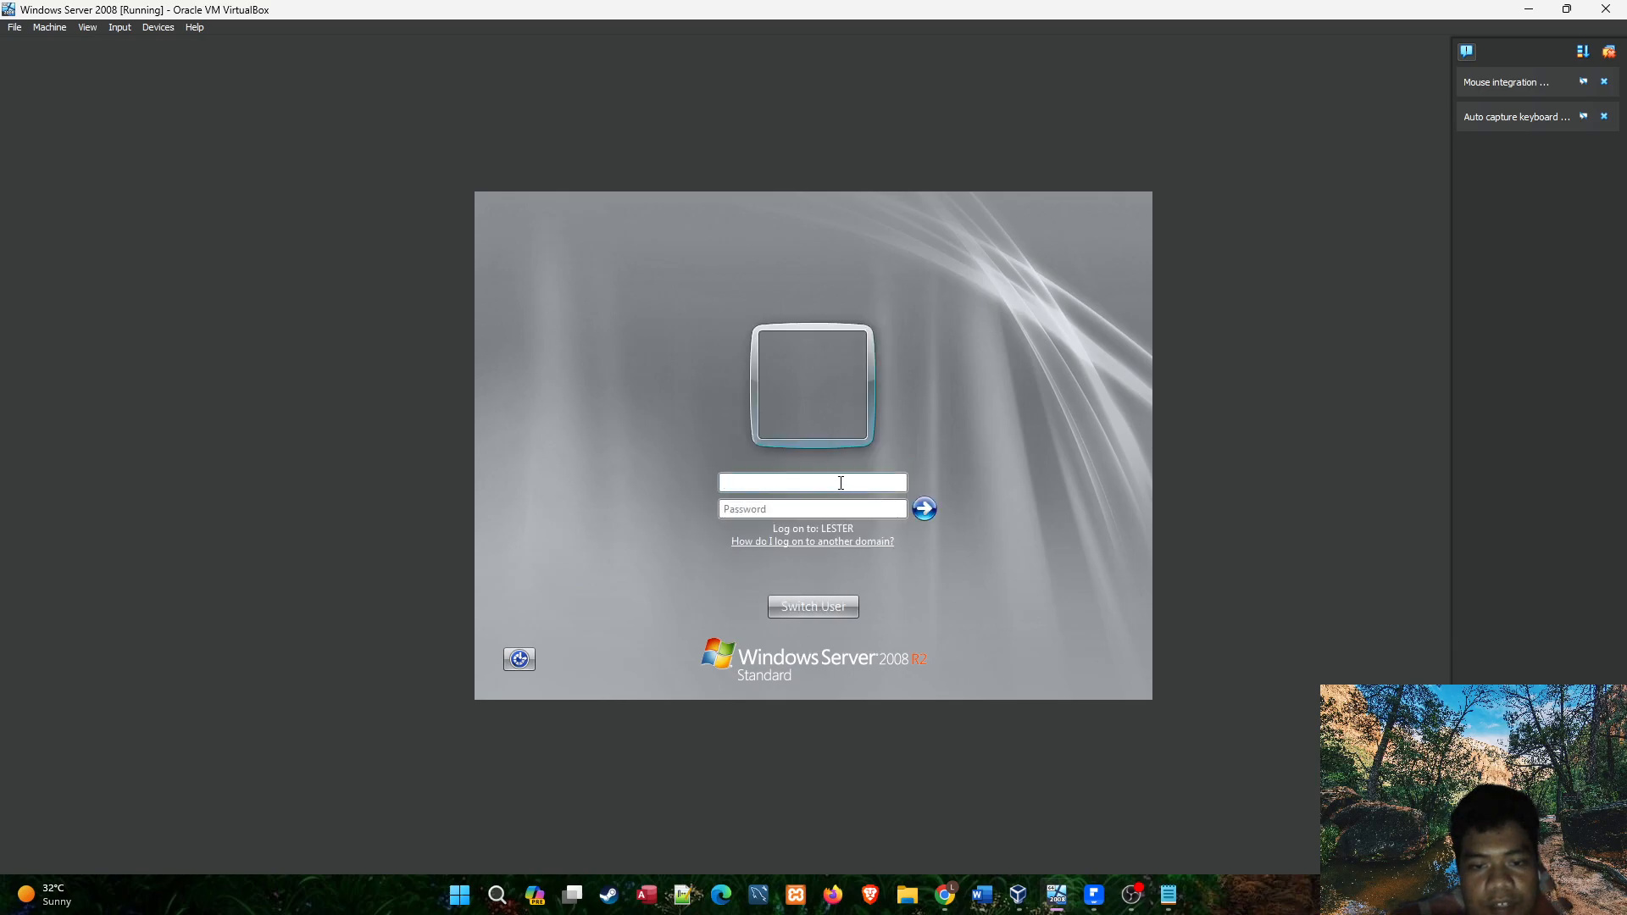
Look up the second user's e-mail in the Notepad notes and enter it as the logon user name.
{"action": "left_click", "coordinate": [1169, 895]}
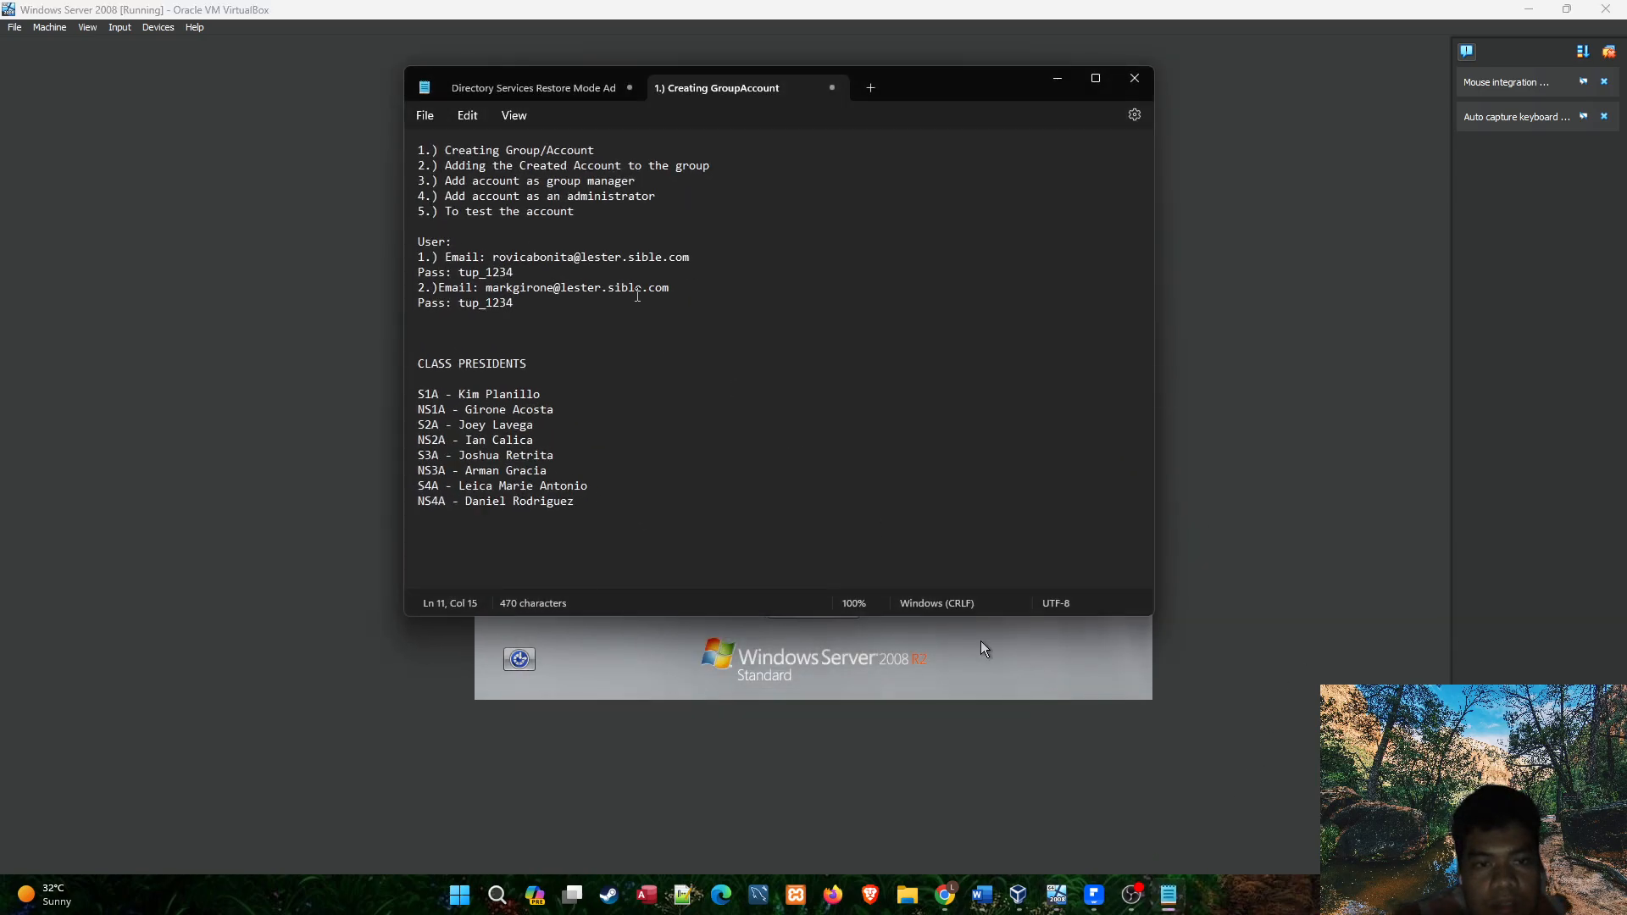
{"action": "left_click_drag", "start_coordinate": [686, 292], "coordinate": [486, 289]}
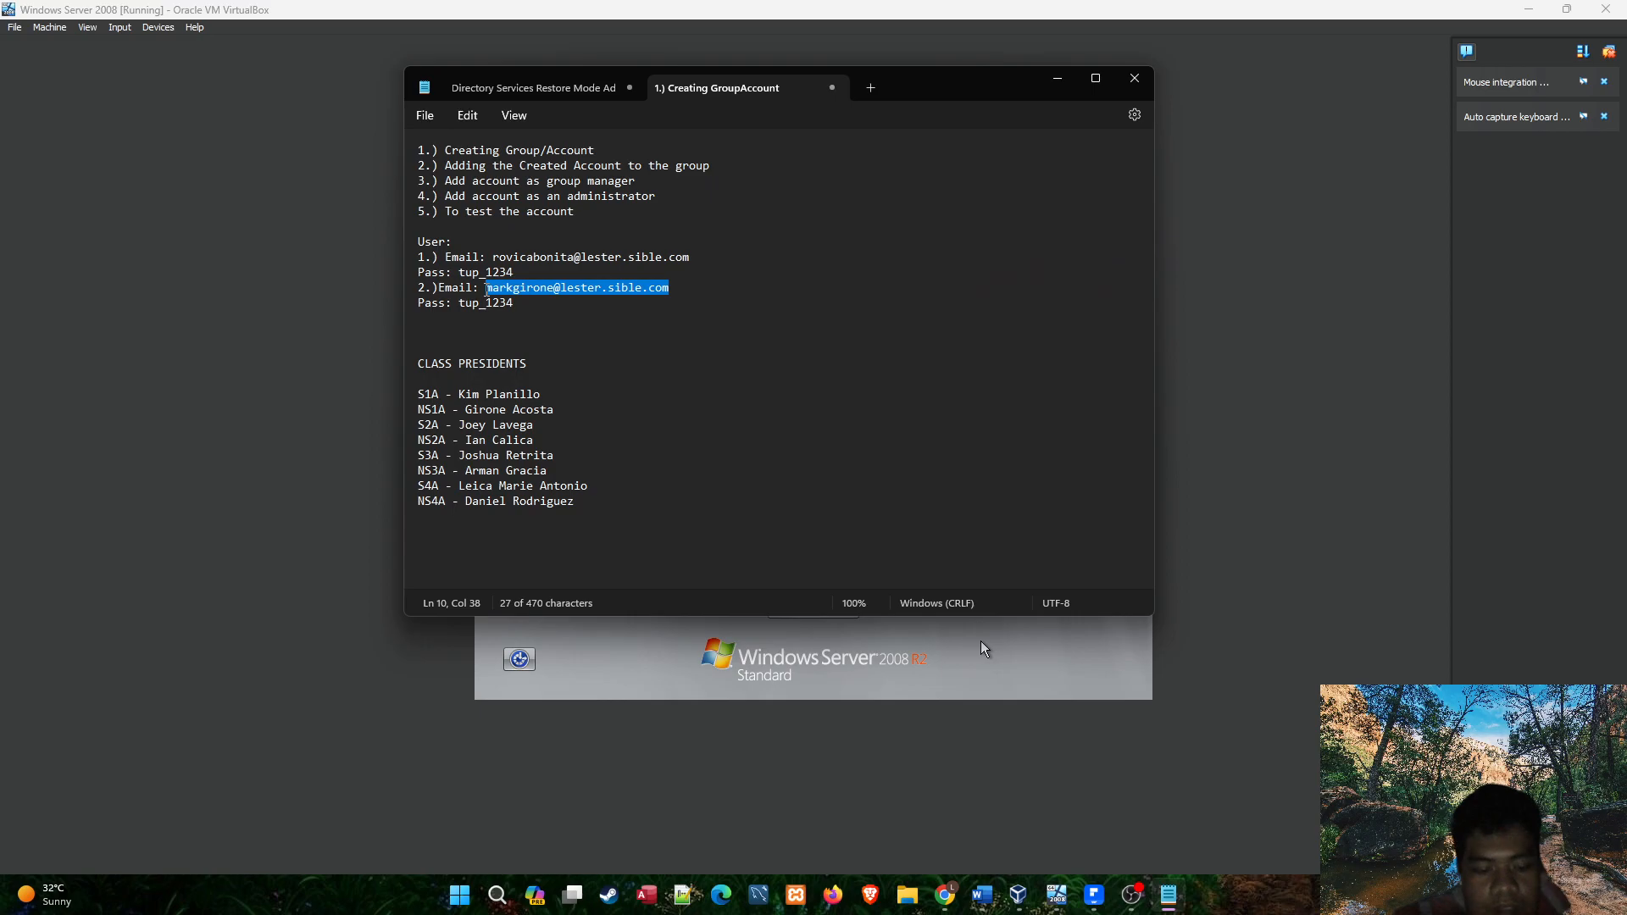
{"action": "left_click", "coordinate": [1111, 629]}
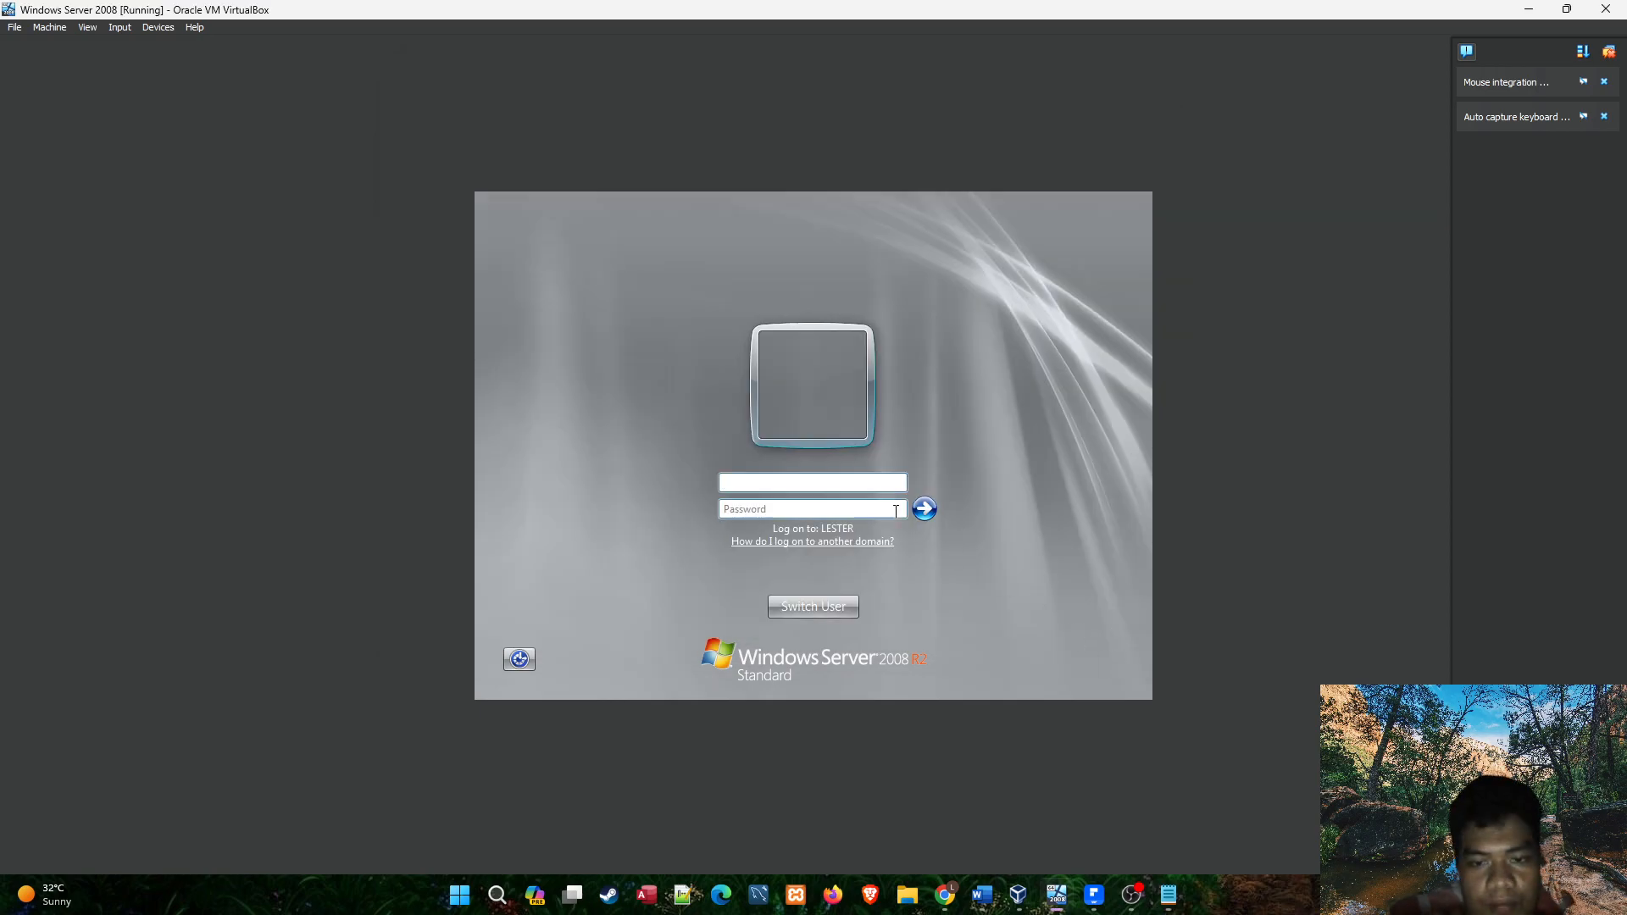
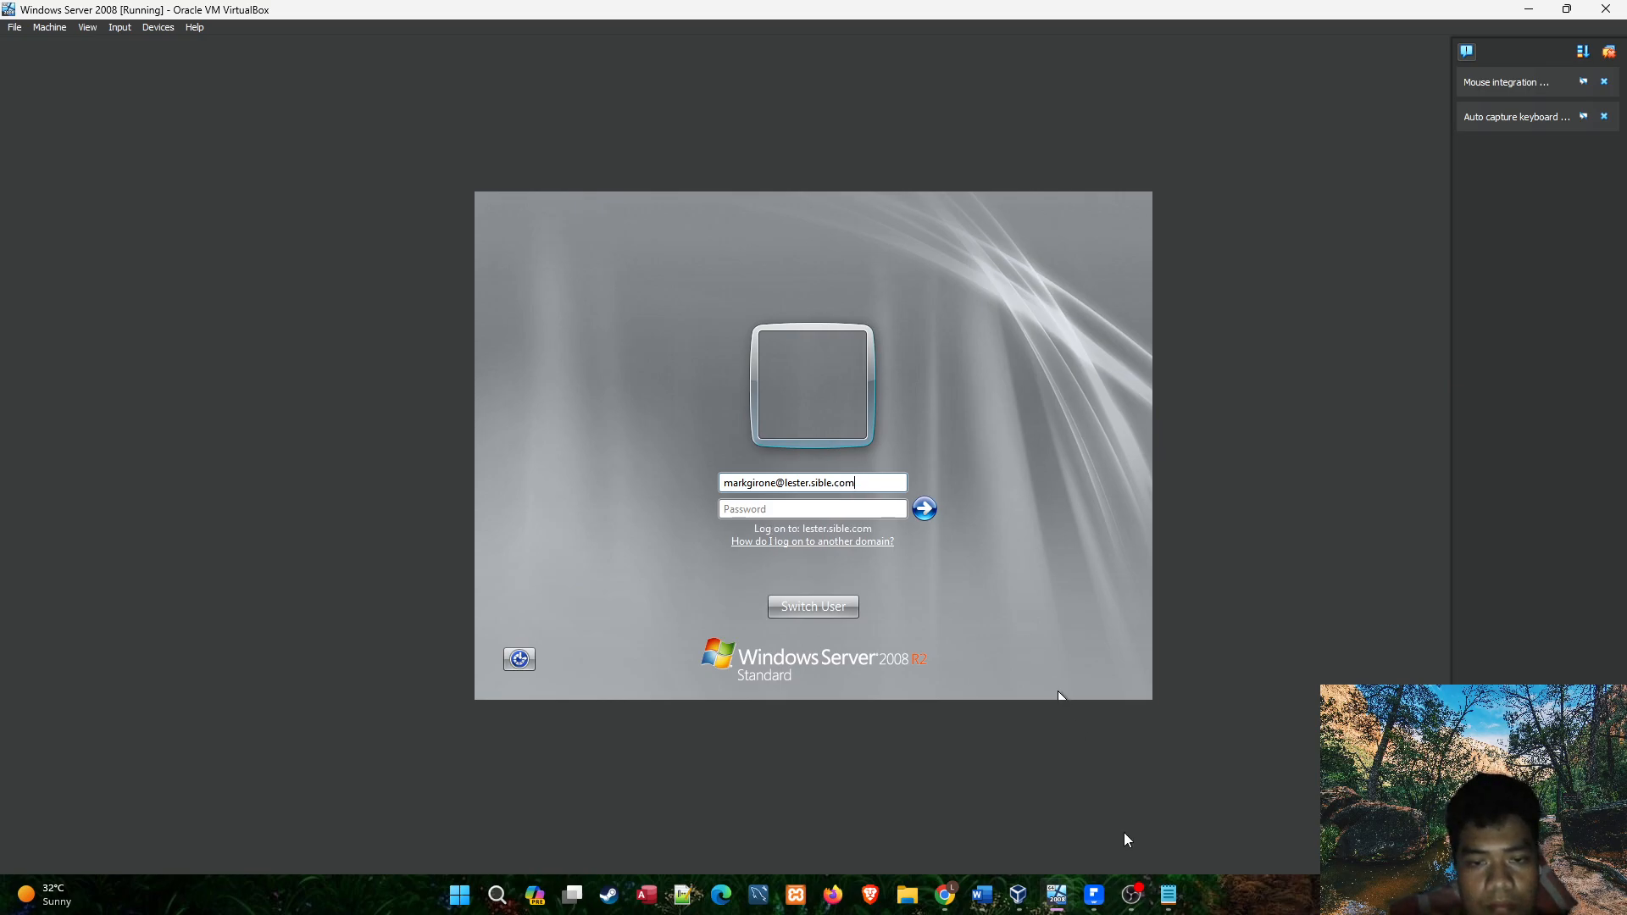
Enter the account's current password, submit the logon and accept the required password change.
{"action": "left_click", "coordinate": [1170, 905]}
{"action": "left_click", "coordinate": [1170, 905]}
{"action": "type", "text": "****"}
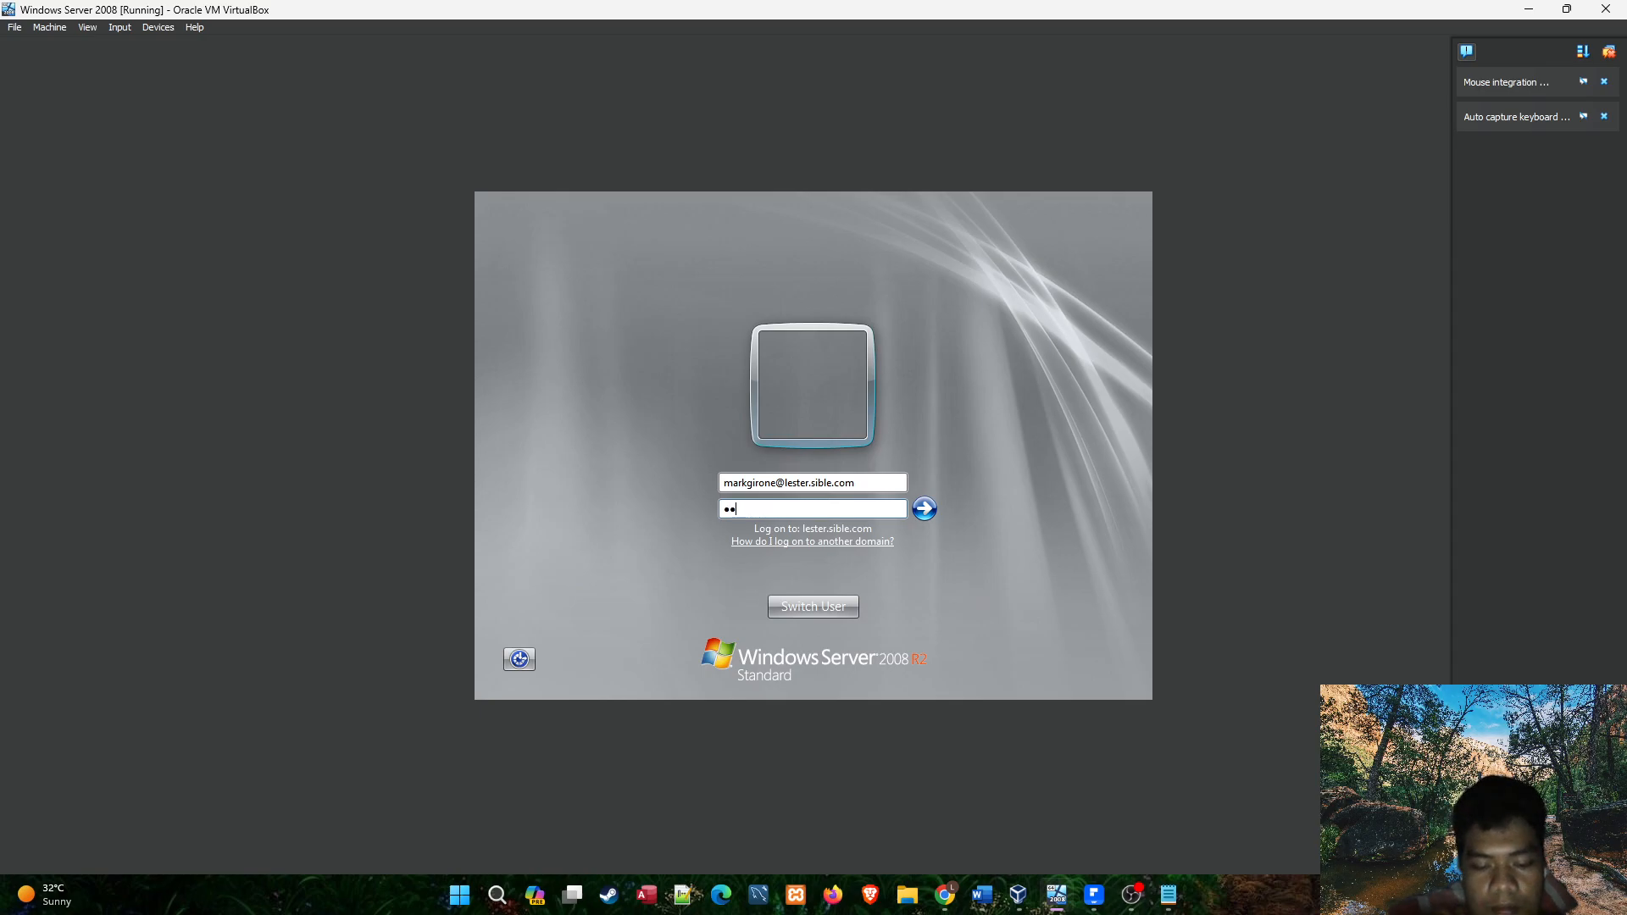
{"action": "type", "text": "****"}
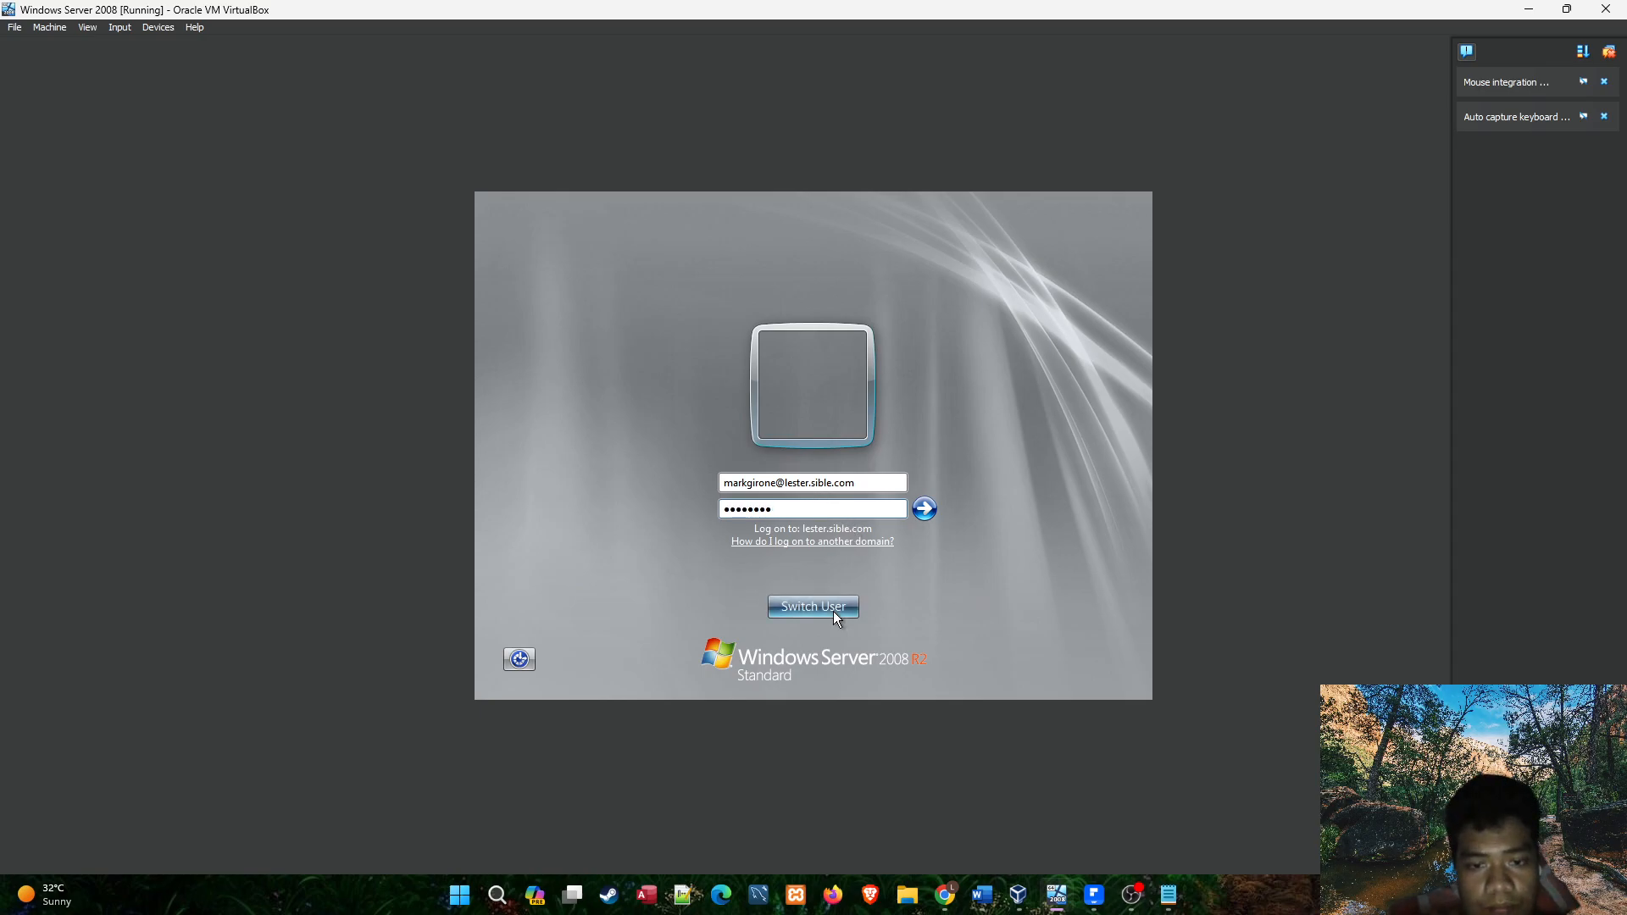
{"action": "left_click", "coordinate": [924, 510]}
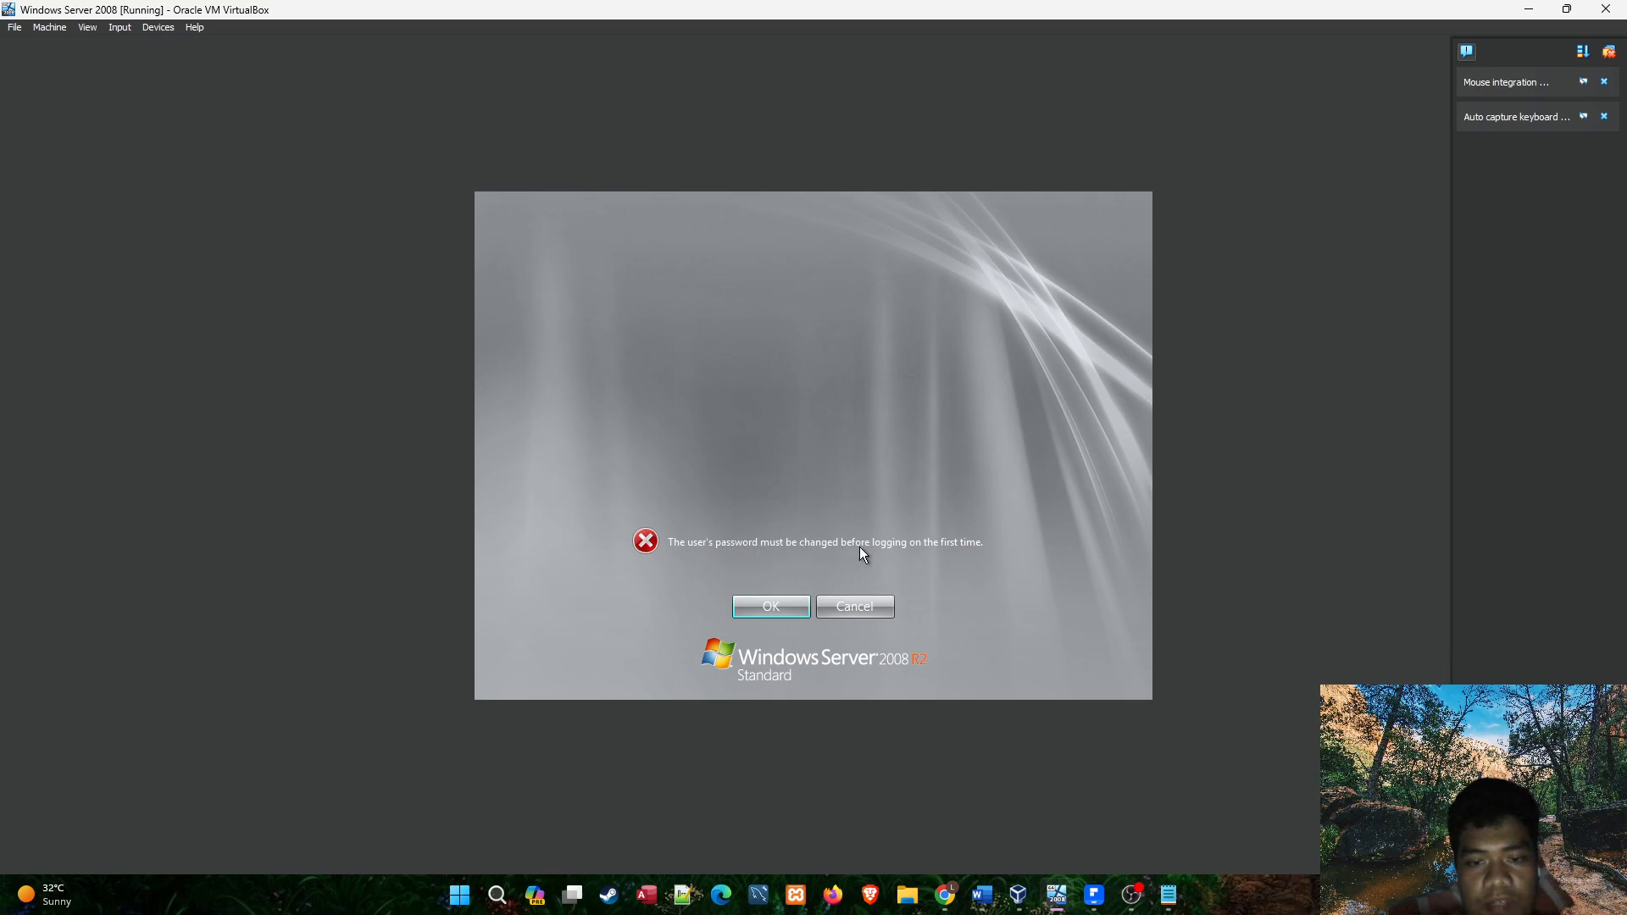
{"action": "left_click", "coordinate": [784, 607]}
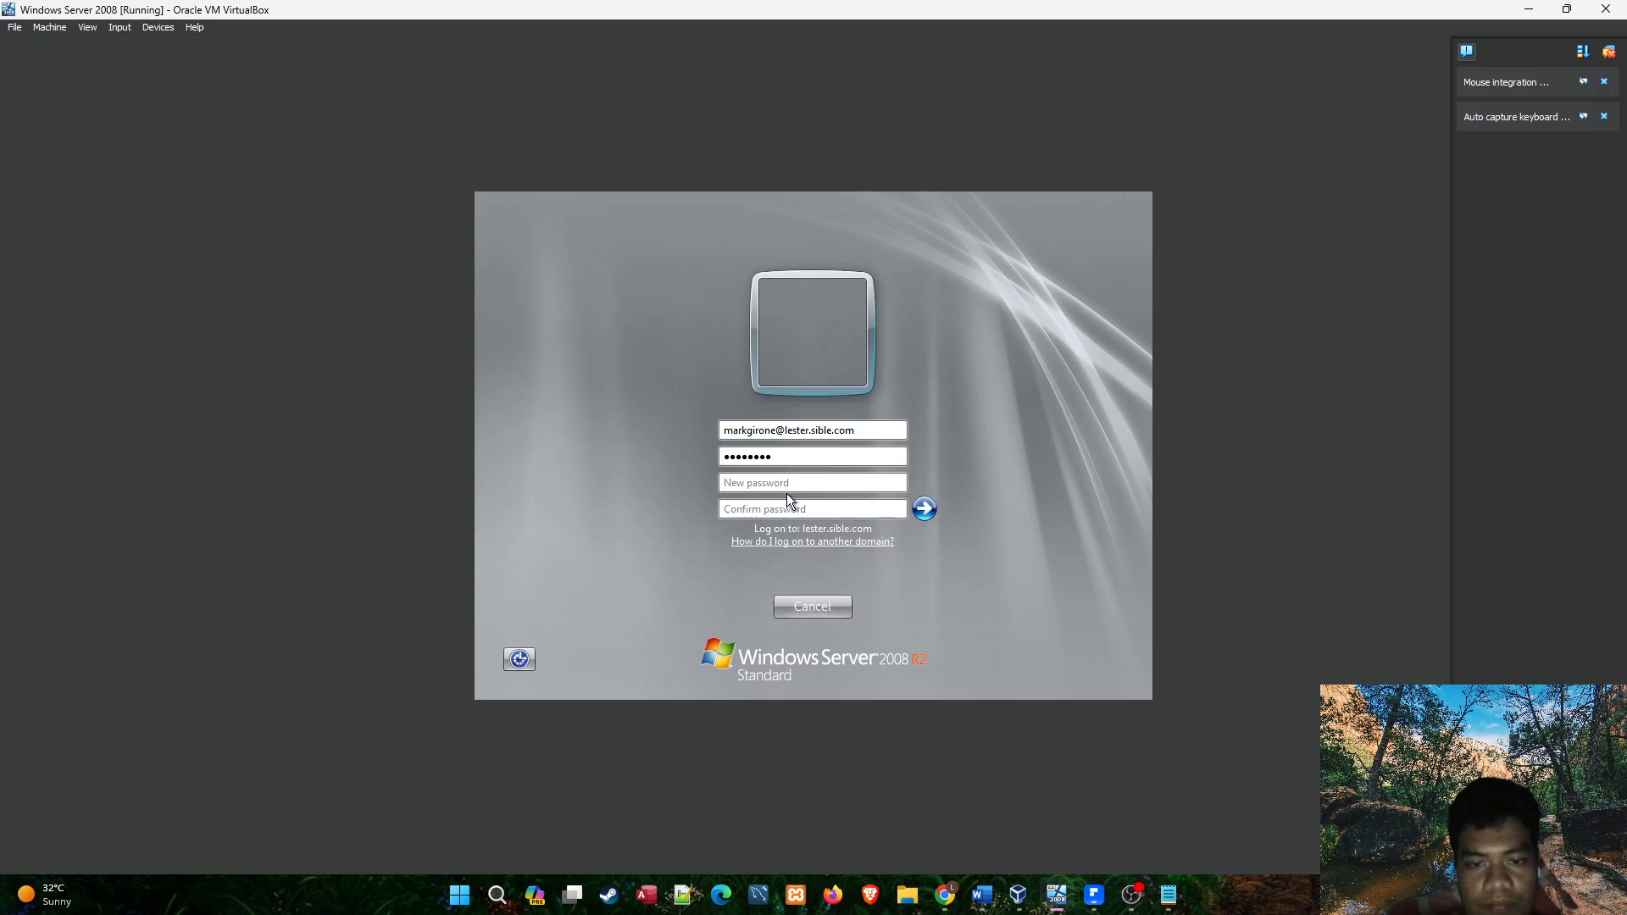
Add a "New:" line with the new password below the second user's current password in the Notepad notes.
{"action": "left_click", "coordinate": [1168, 894]}
{"action": "left_click", "coordinate": [630, 331]}
{"action": "left_click", "coordinate": [607, 304]}
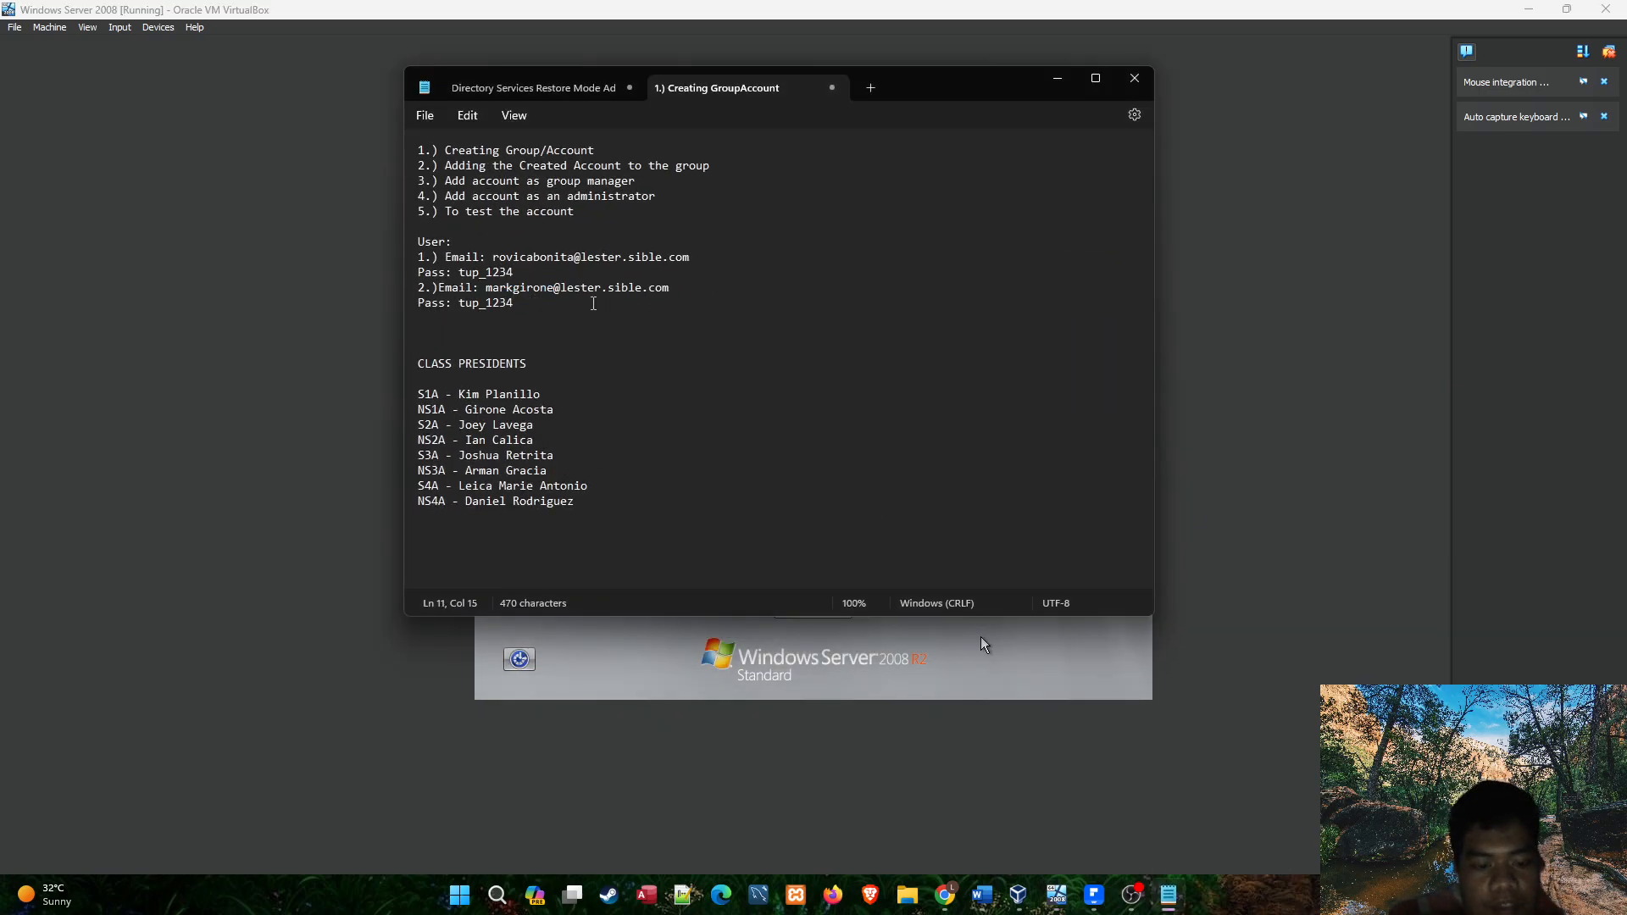
{"action": "left_click_drag", "start_coordinate": [593, 303], "coordinate": [459, 304]}
{"action": "key", "text": "ctrl+c"}
{"action": "left_click", "coordinate": [537, 302]}
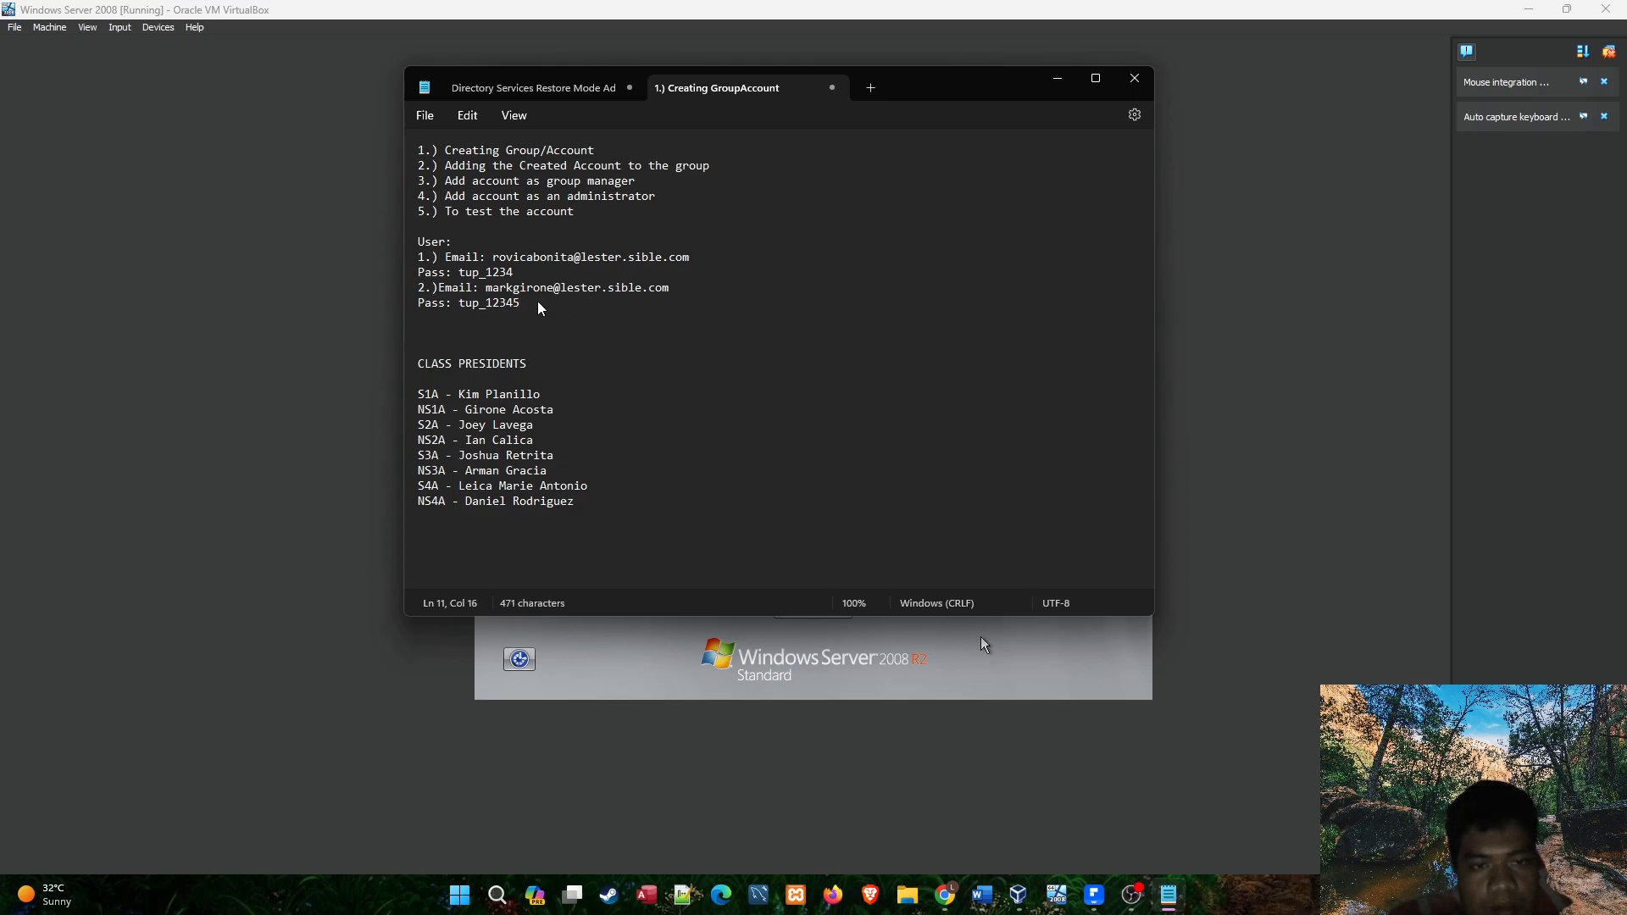
{"action": "key", "text": "BackSpace"}
{"action": "key", "text": "Return"}
{"action": "type", "text": "New:"}
{"action": "key", "text": "ctrl+v"}
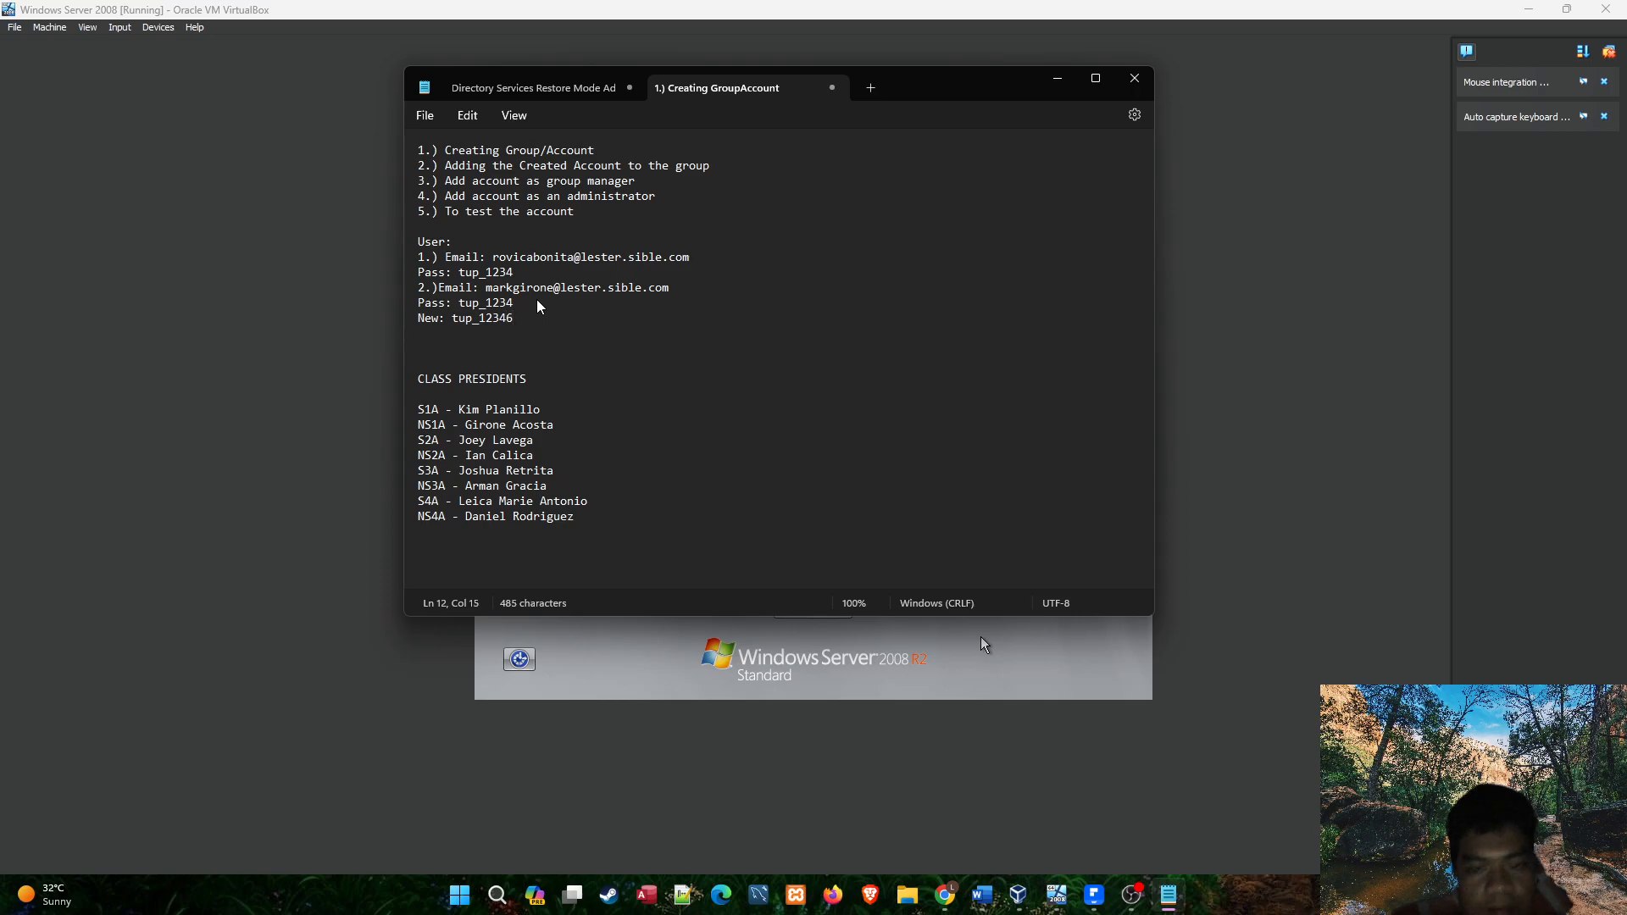
{"action": "type", "text": "5"}
Review the new password line in the notes and minimize Notepad to return to the virtual machine.
{"action": "left_click_drag", "start_coordinate": [515, 319], "coordinate": [455, 327]}
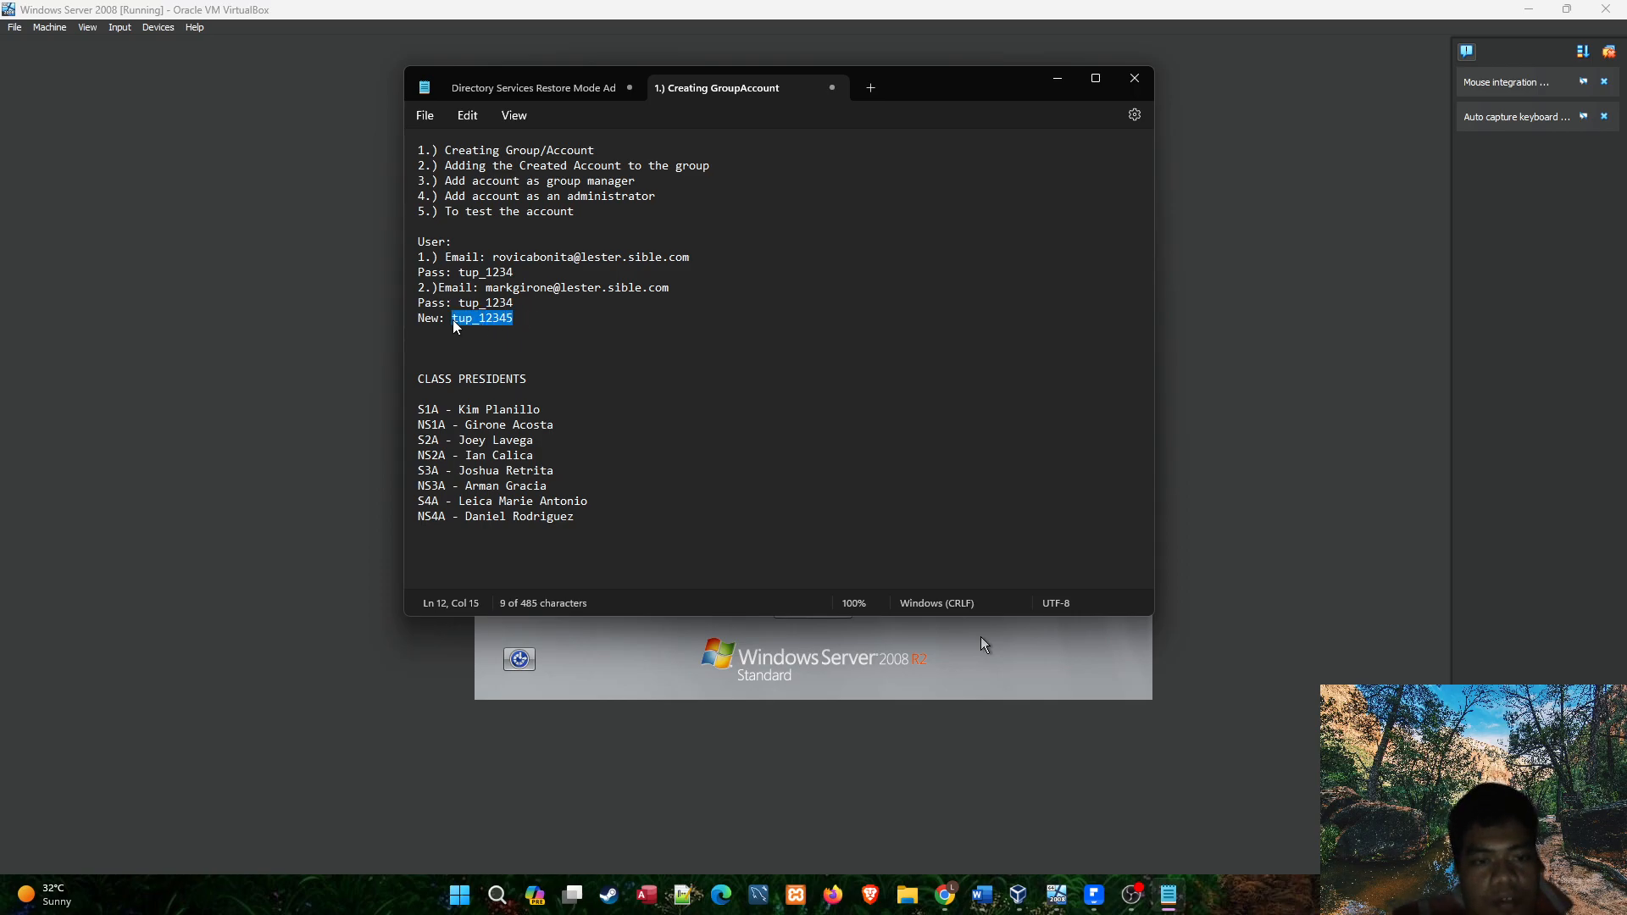
{"action": "left_click", "coordinate": [531, 320]}
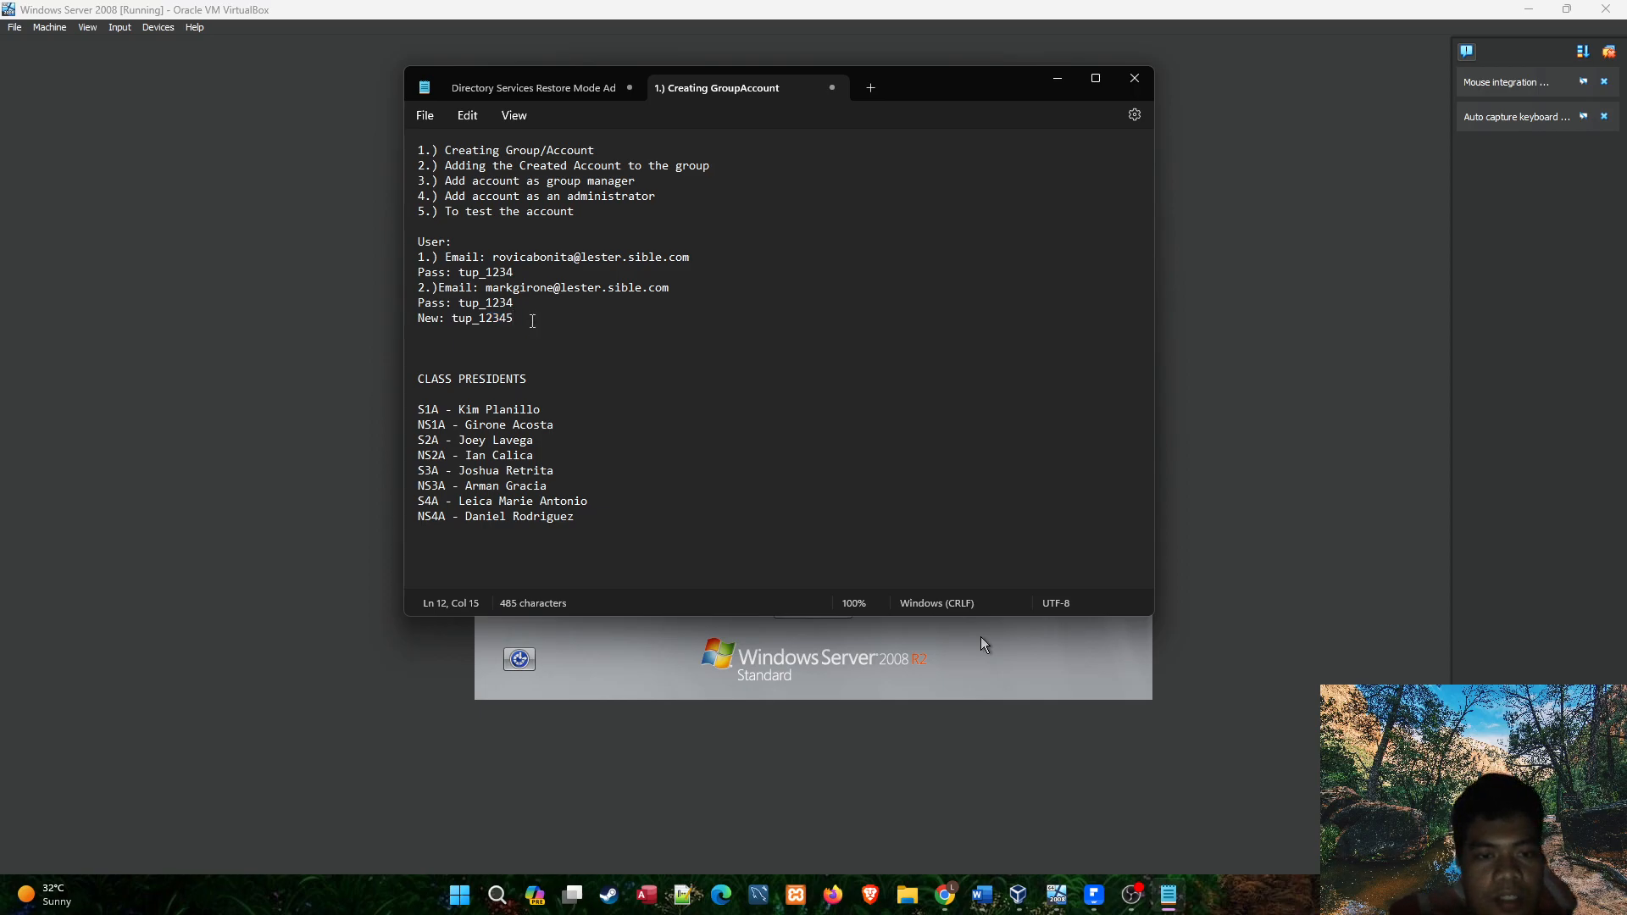
{"action": "left_click_drag", "start_coordinate": [515, 320], "coordinate": [452, 323]}
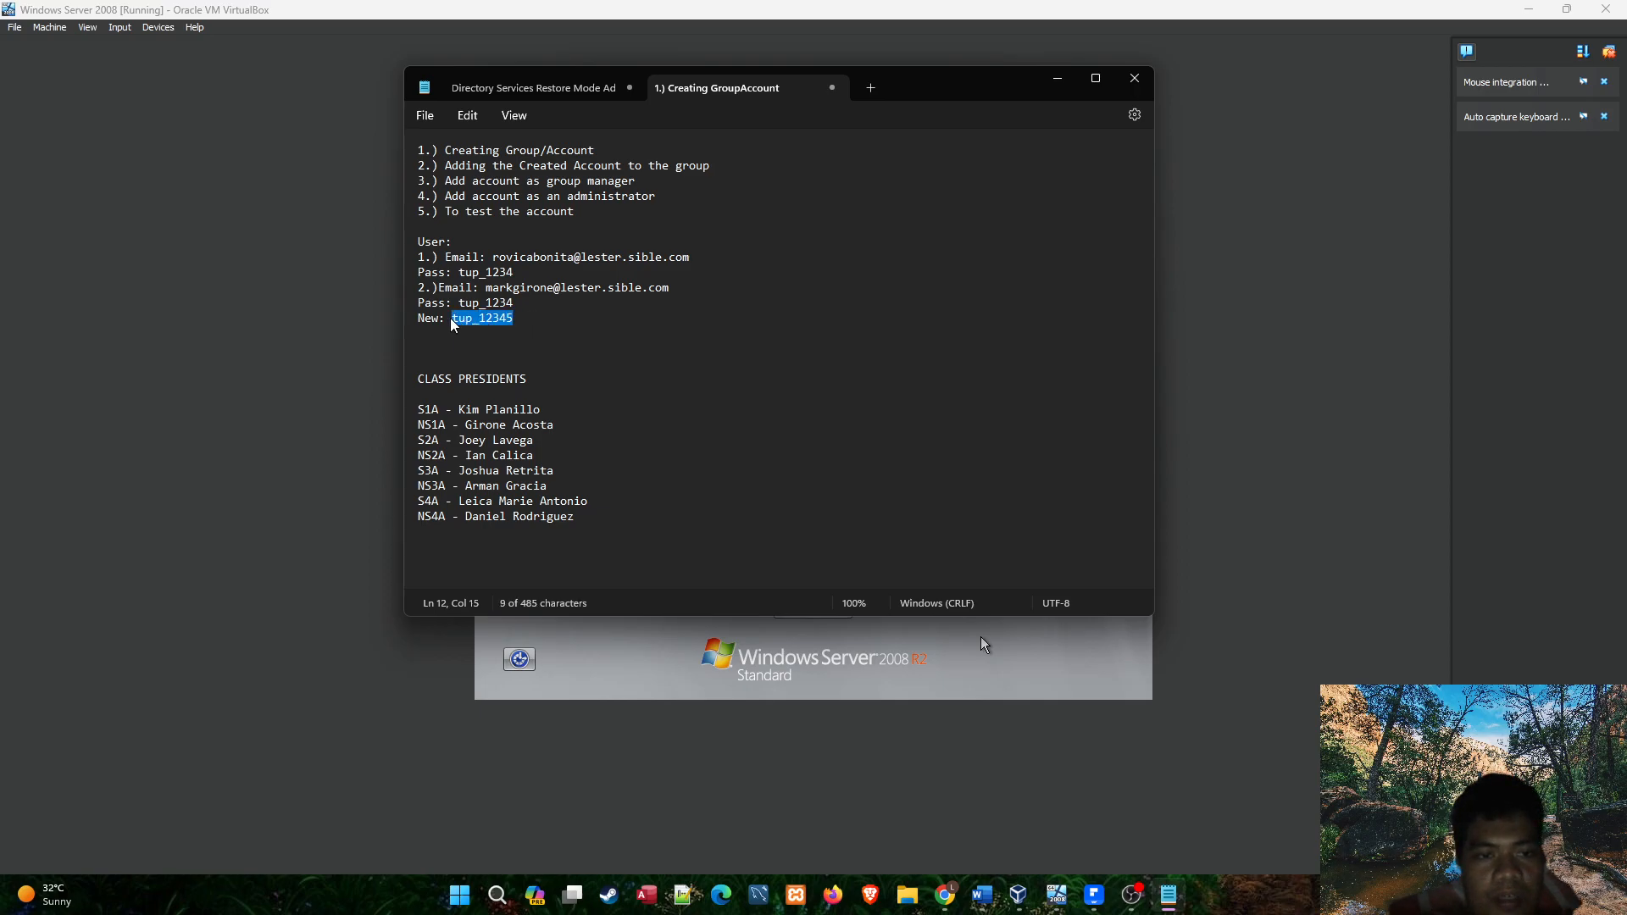
{"action": "left_click", "coordinate": [527, 321]}
{"action": "left_click", "coordinate": [1058, 78]}
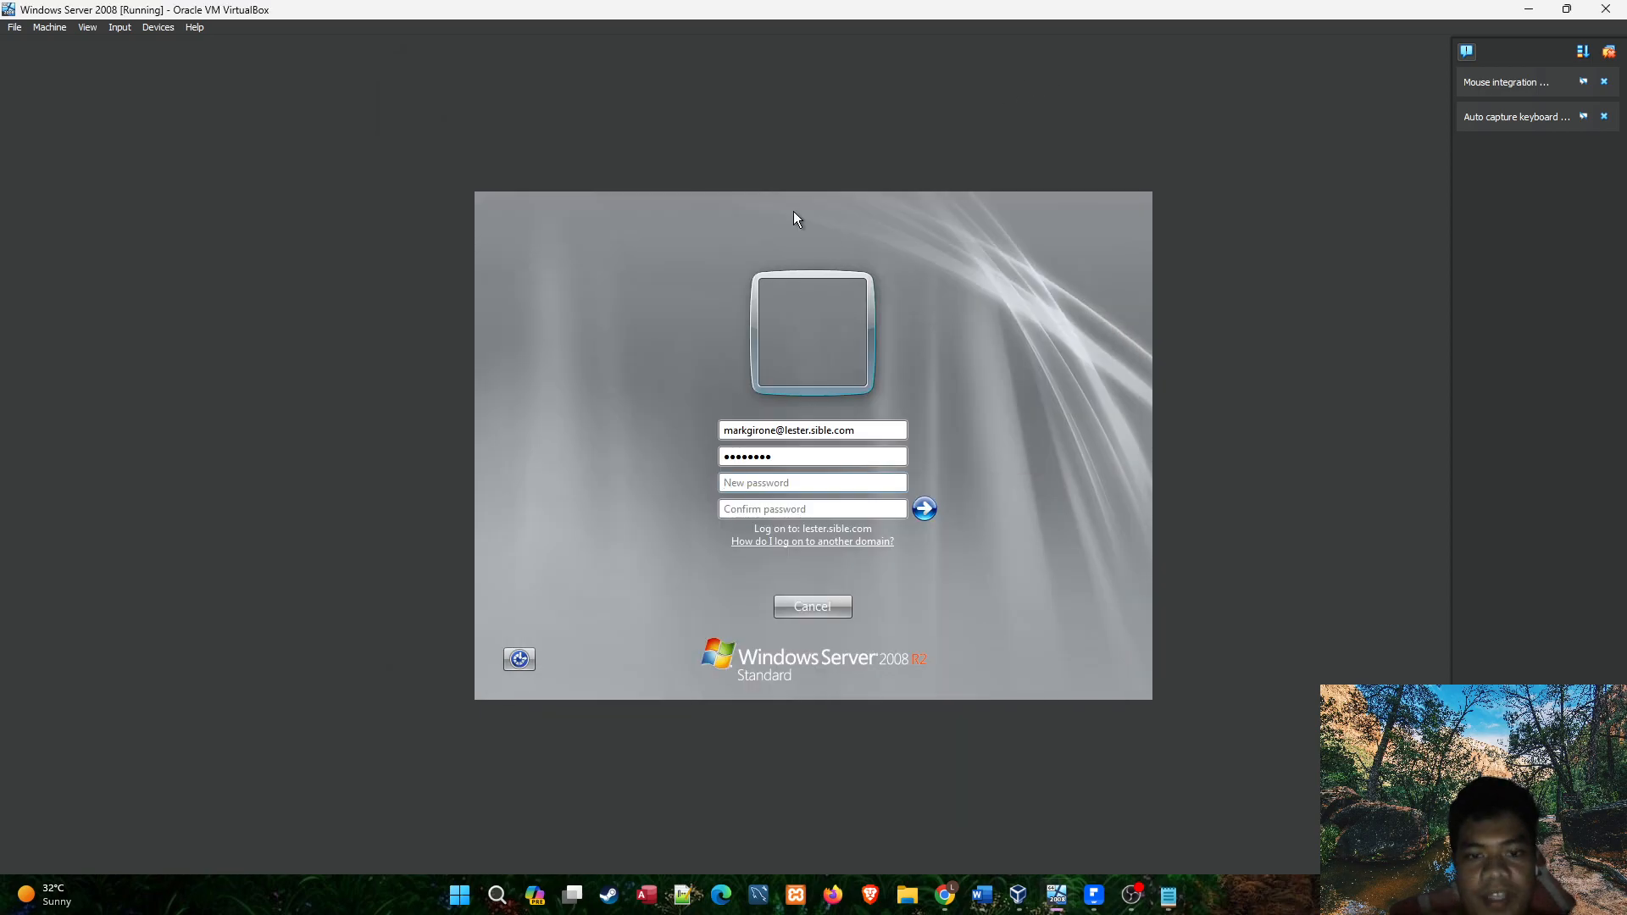
Enter and confirm the new account password, submit the change and finish logging on.
{"action": "type", "text": "****"}
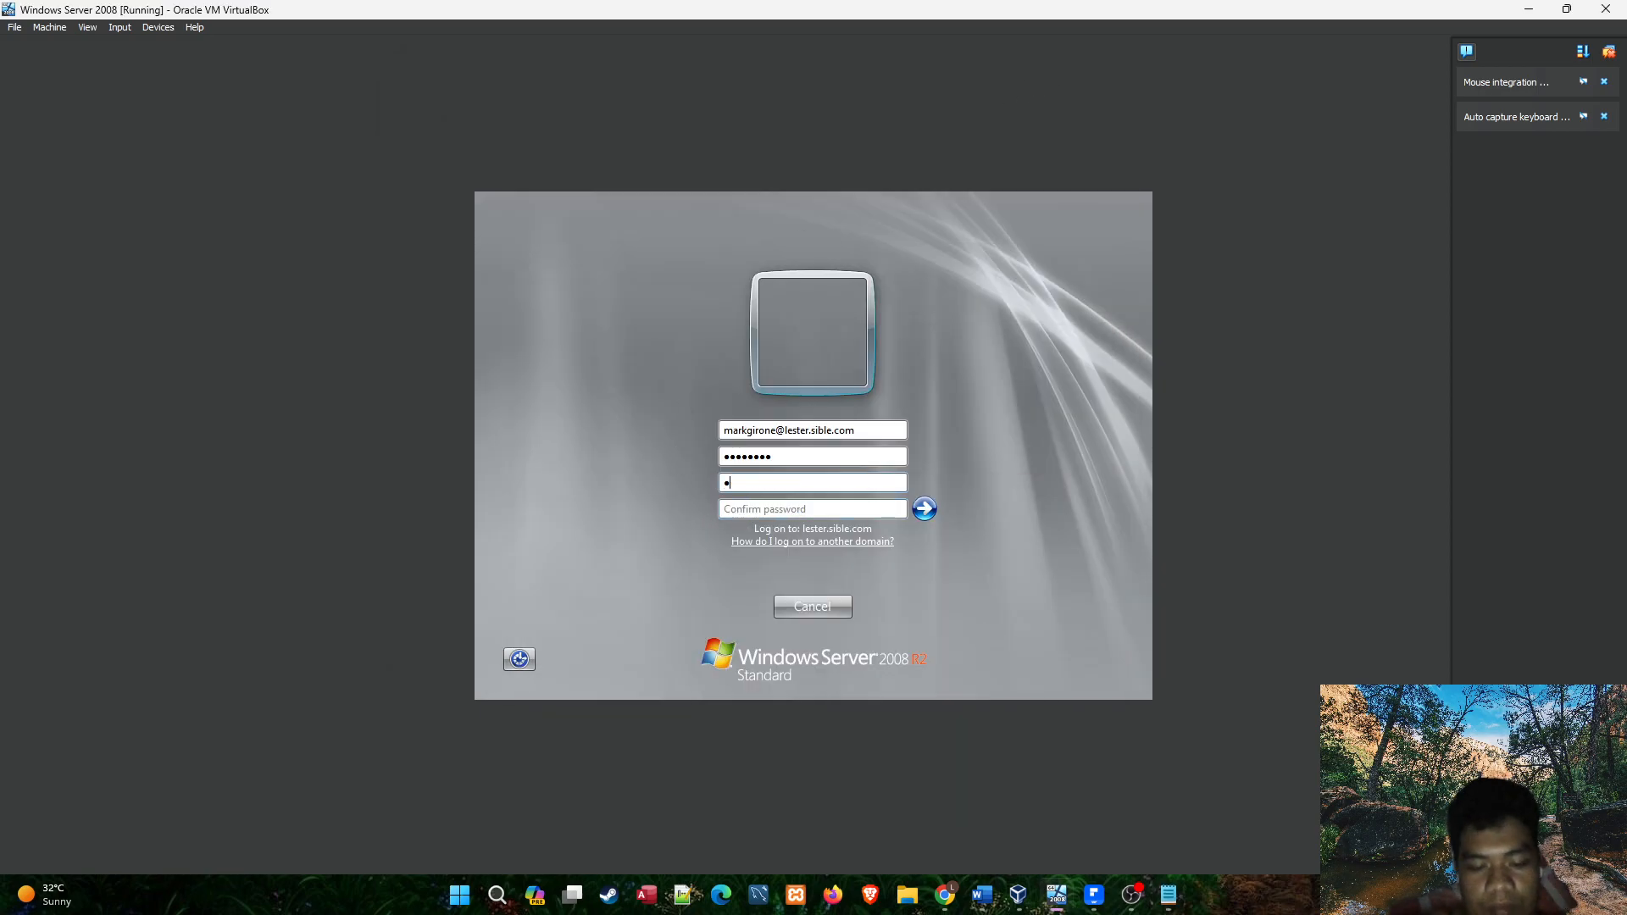
{"action": "type", "text": "****"}
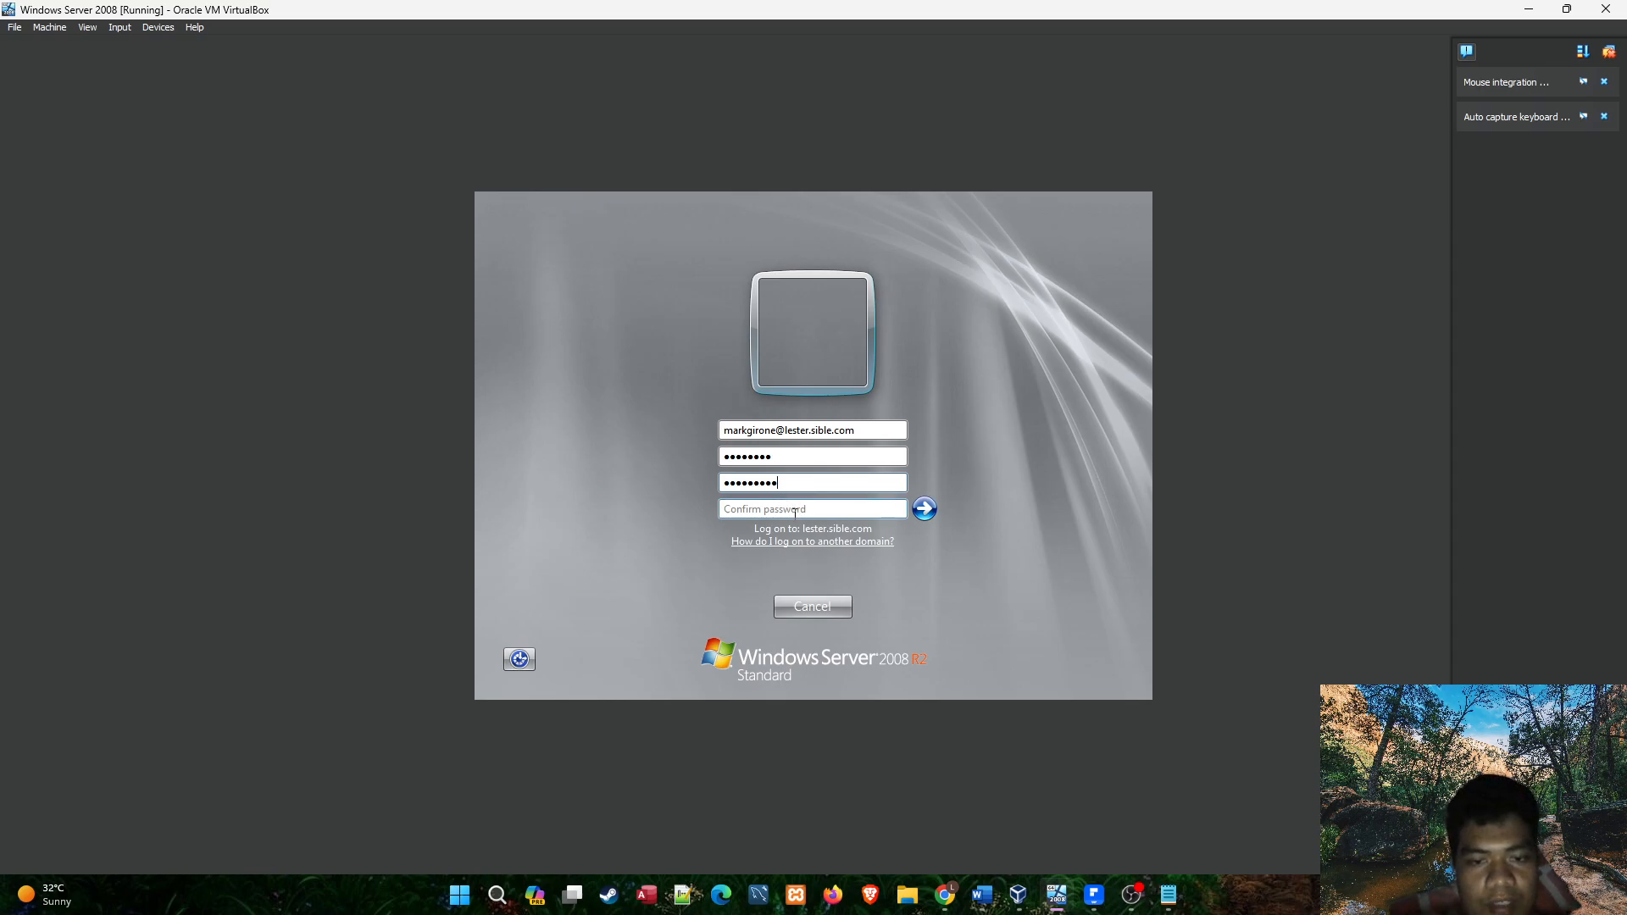
{"action": "type", "text": "**"}
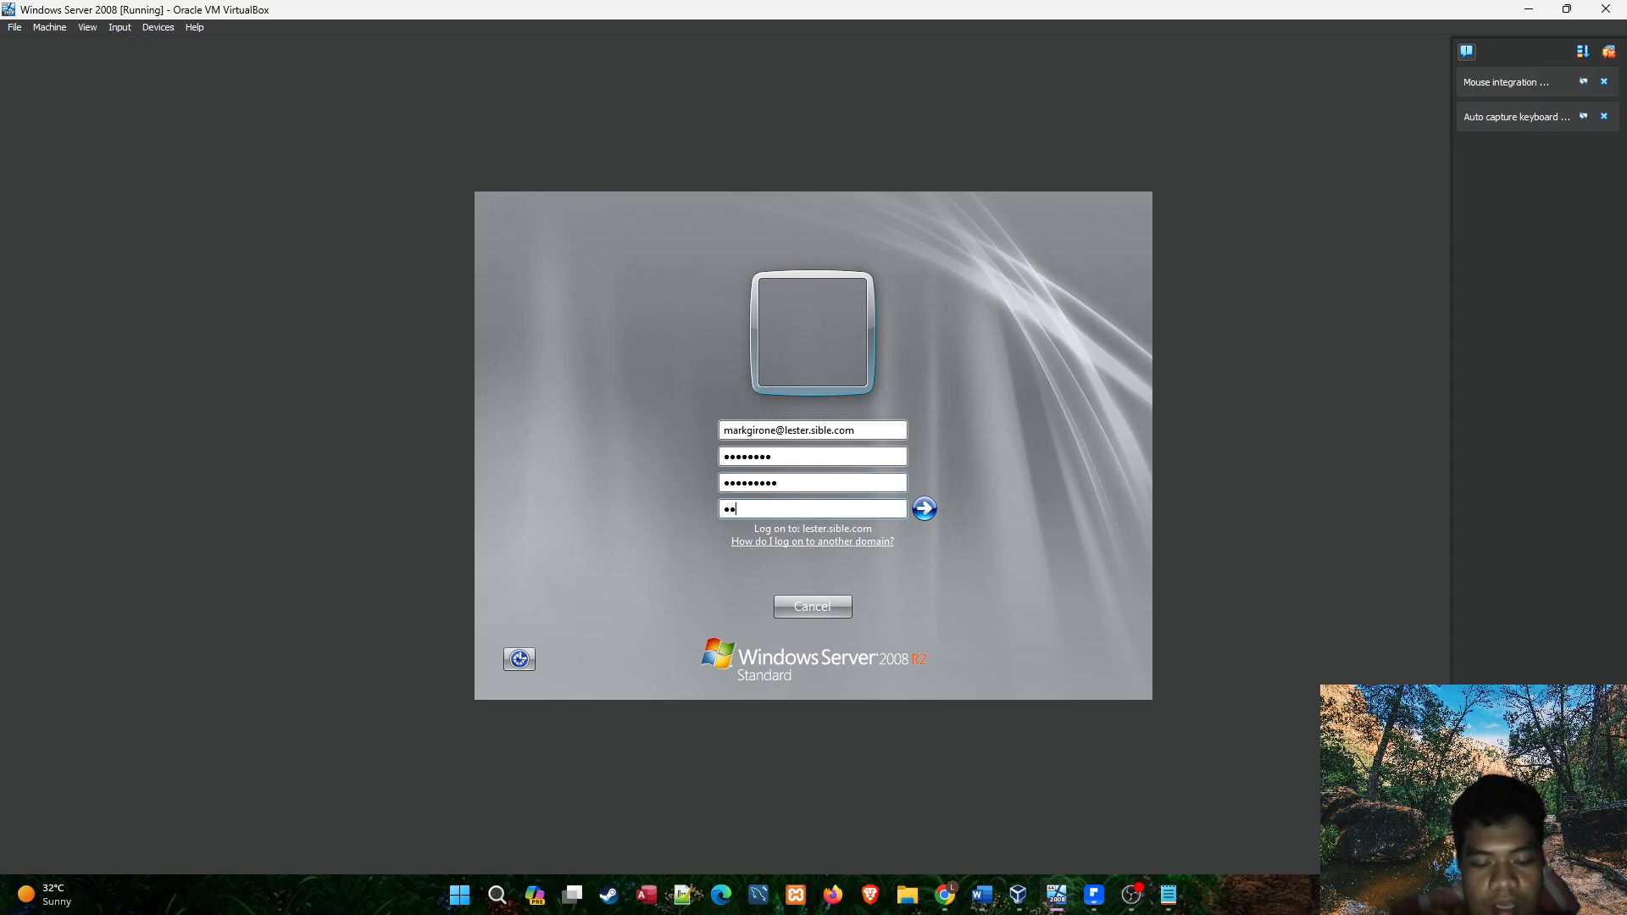
{"action": "type", "text": "******"}
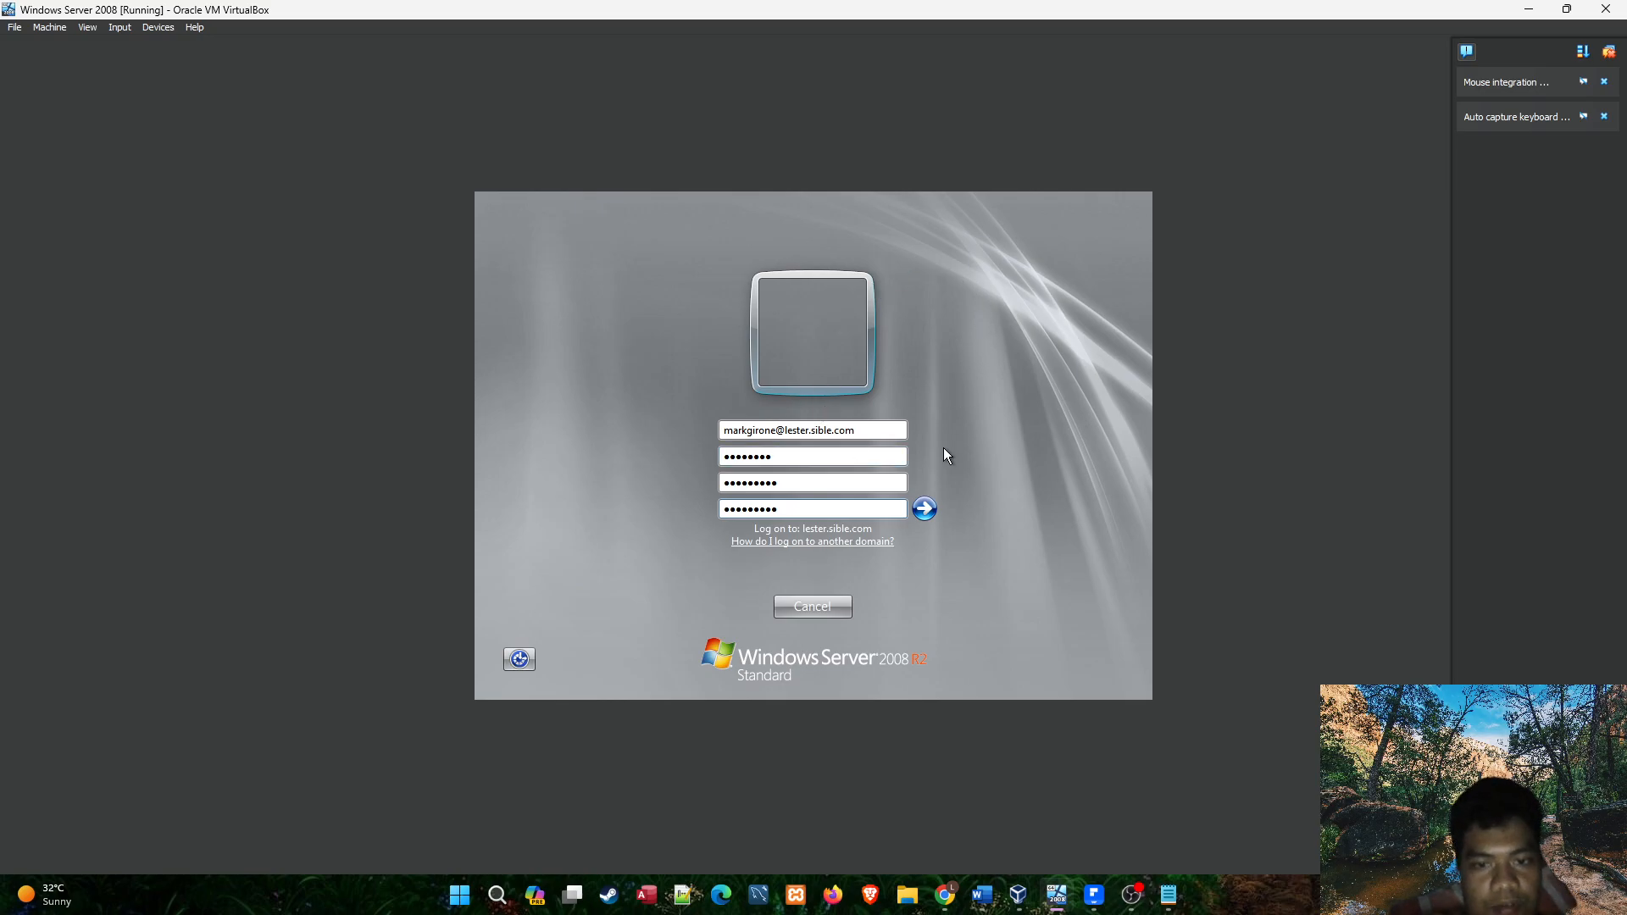
{"action": "left_click", "coordinate": [925, 510]}
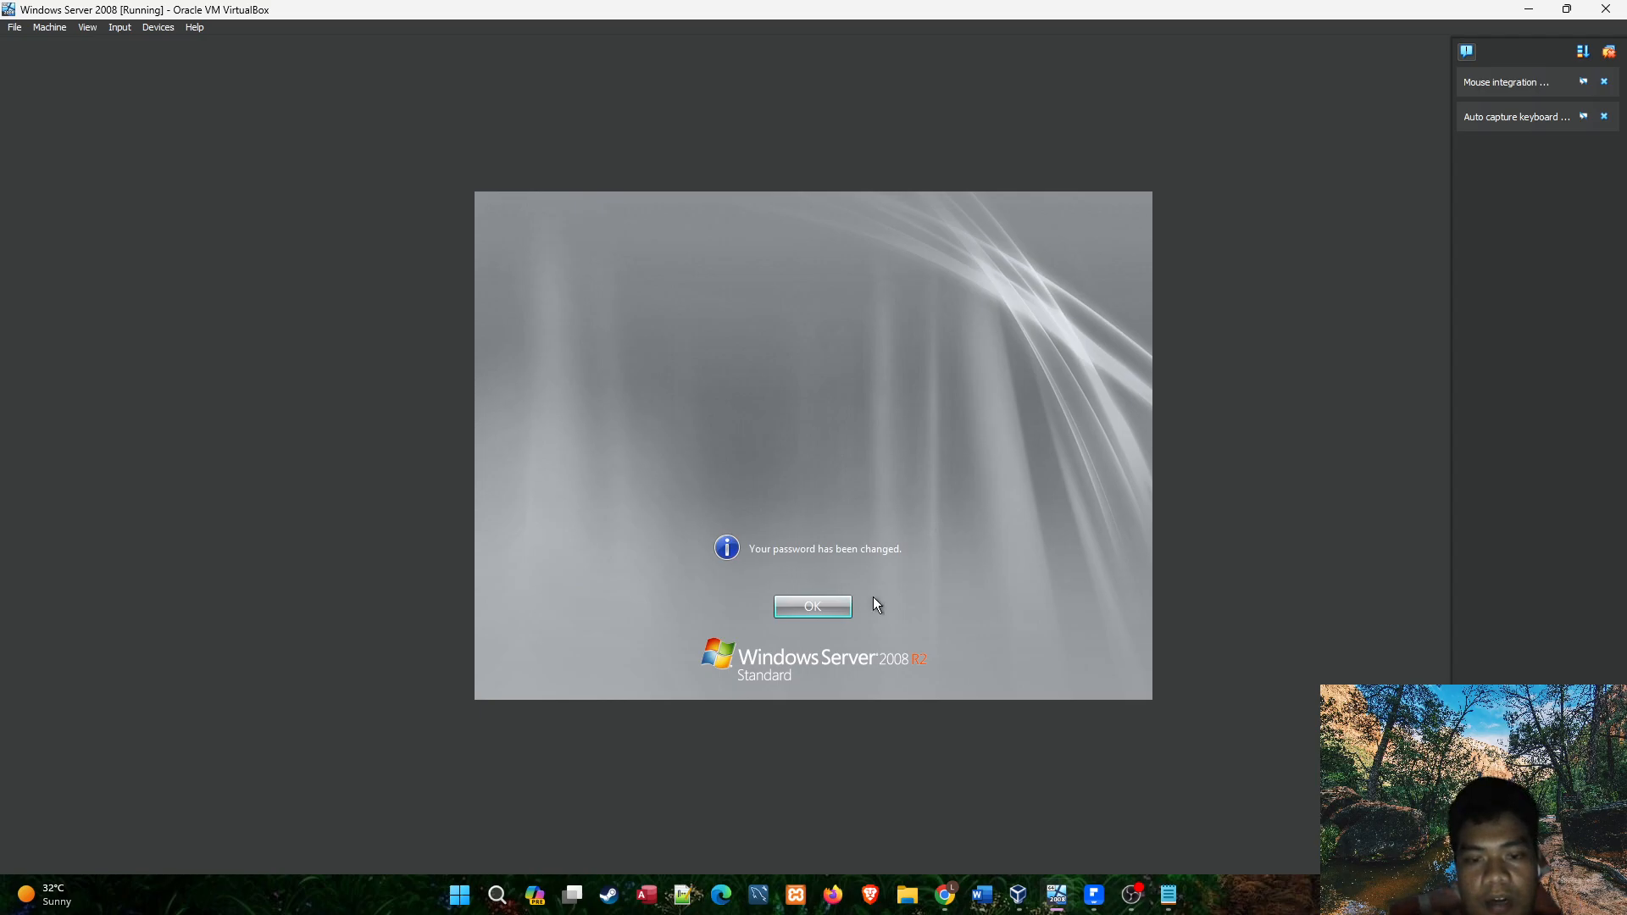
{"action": "left_click", "coordinate": [834, 605]}
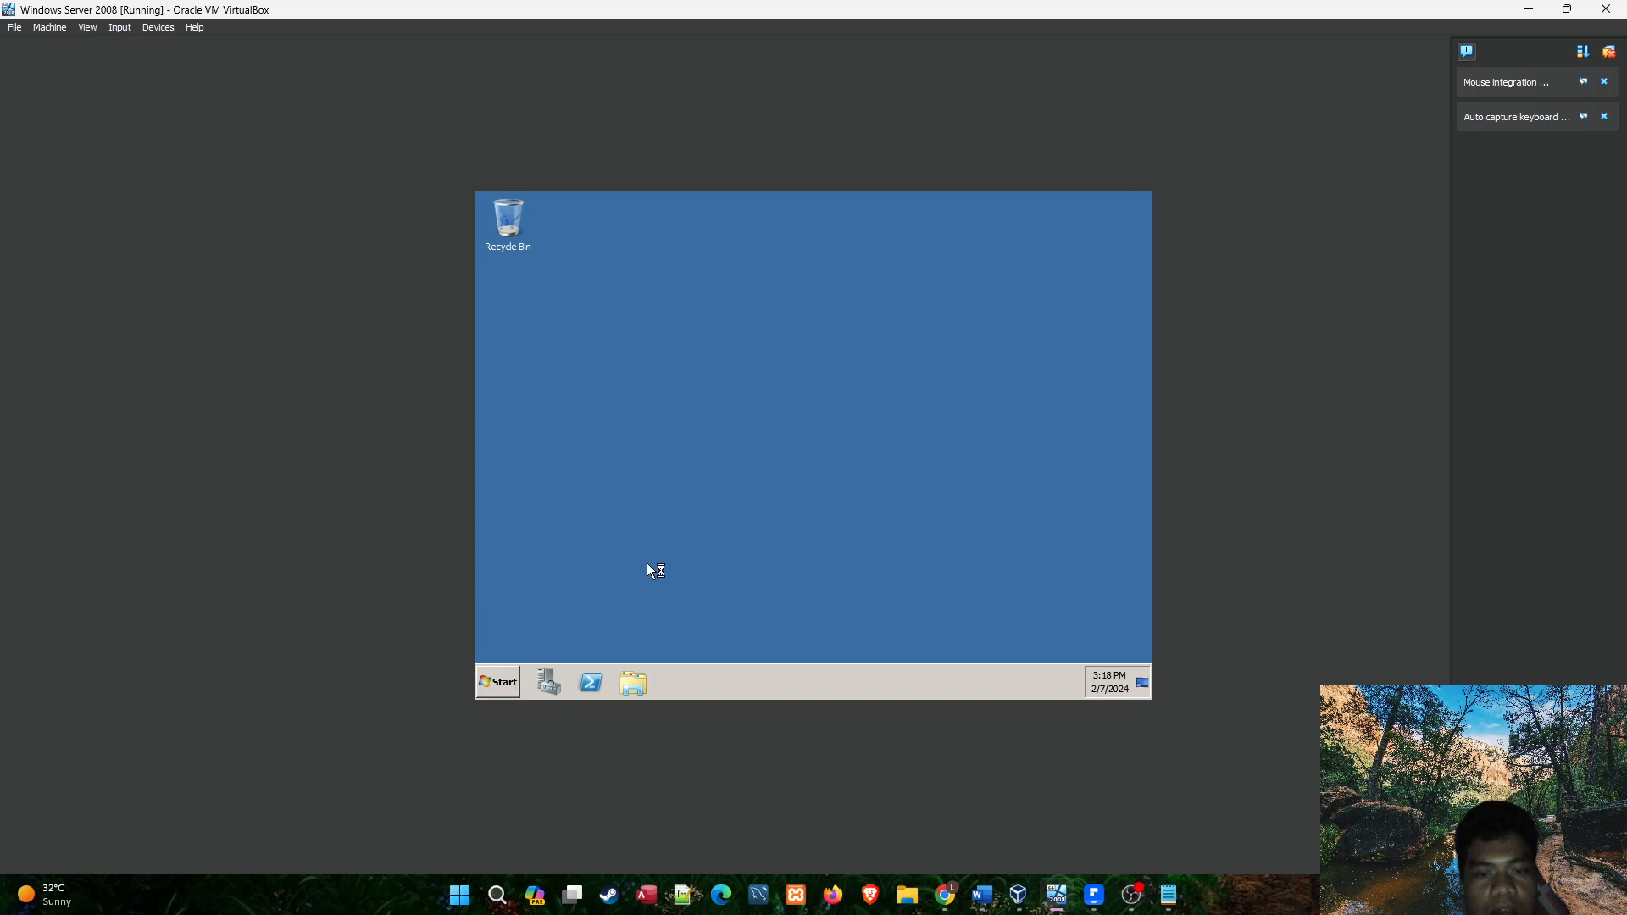
Check which account is logged on to the Windows Server session, then return to Server Manager.
{"action": "left_click", "coordinate": [498, 683]}
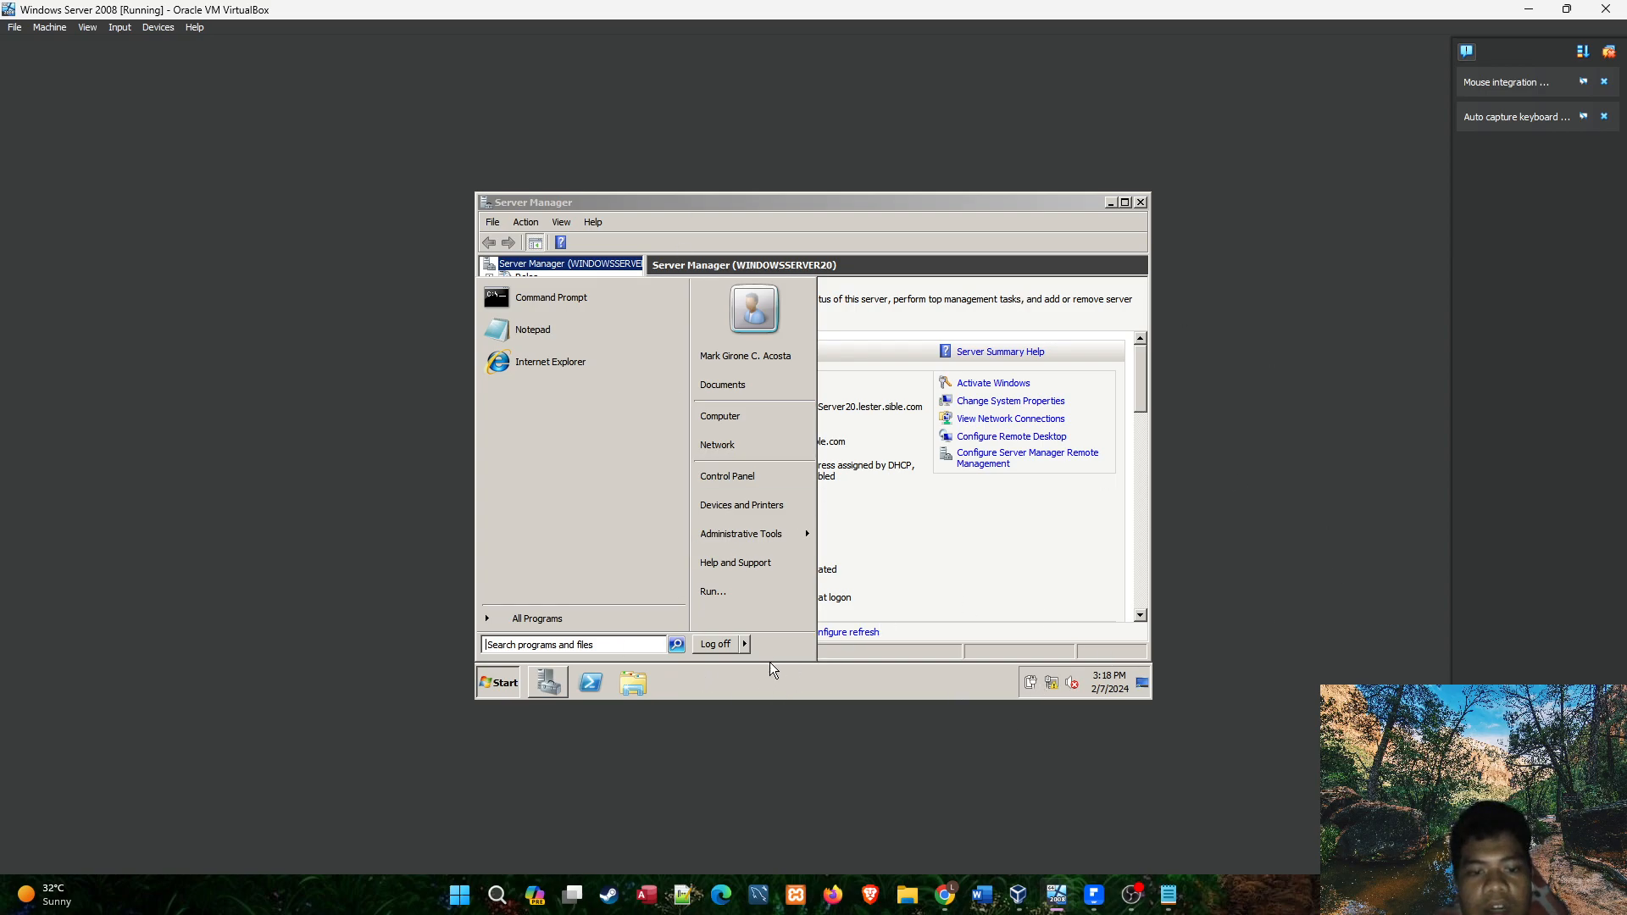
{"action": "left_click", "coordinate": [496, 685]}
{"action": "mouse_move", "coordinate": [1160, 899]}
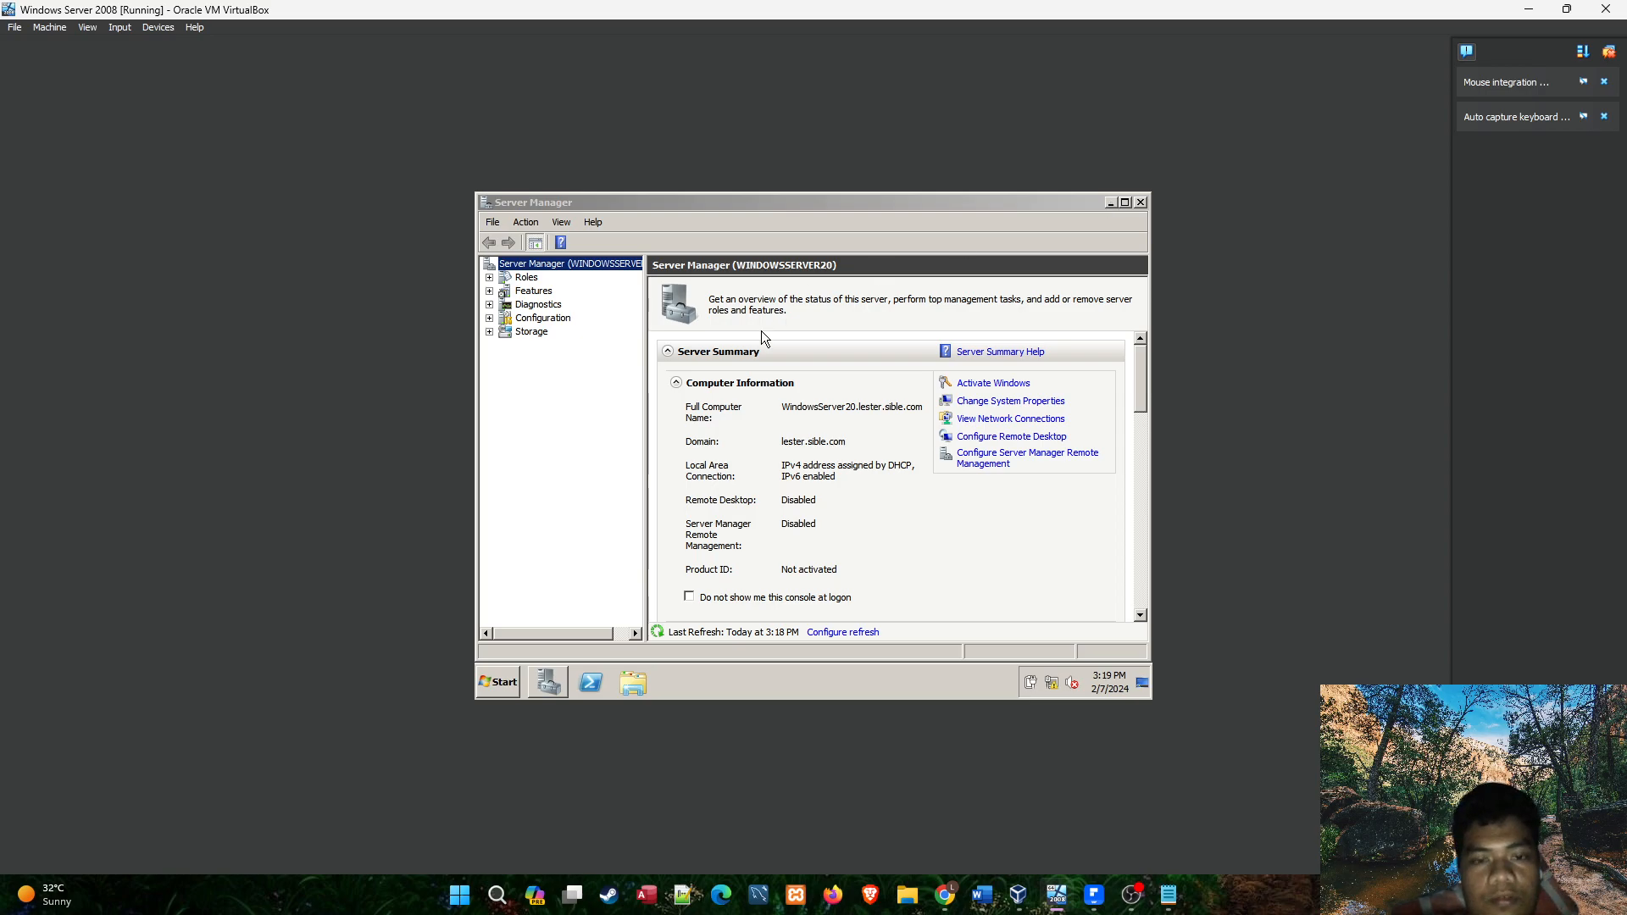
{"action": "left_click", "coordinate": [518, 679]}
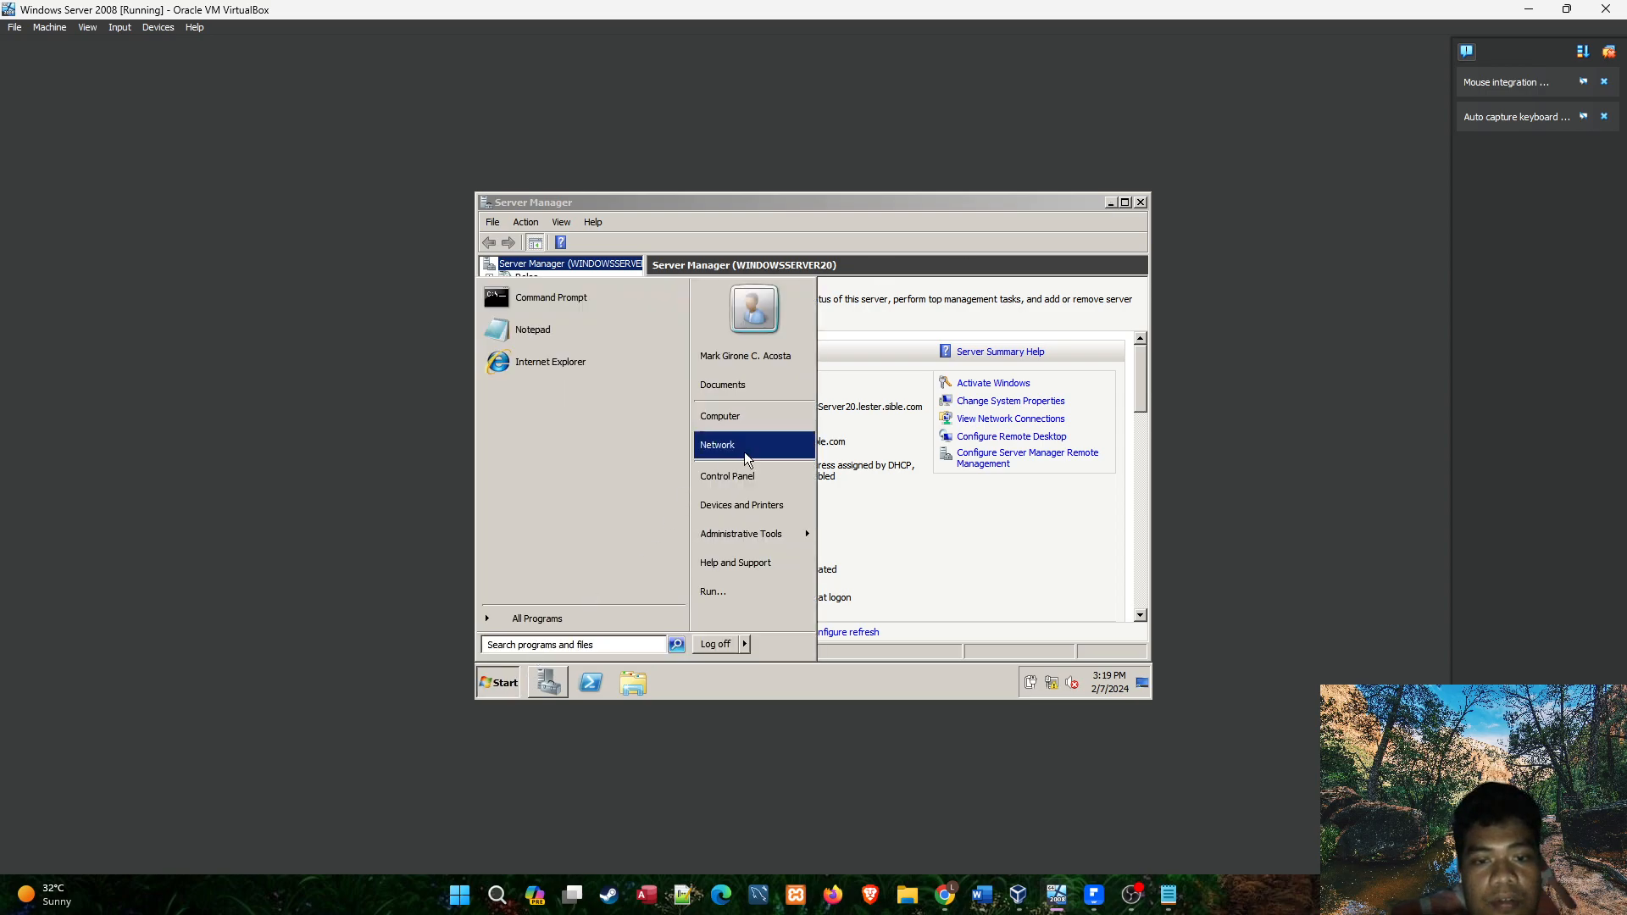
{"action": "left_click", "coordinate": [1009, 242]}
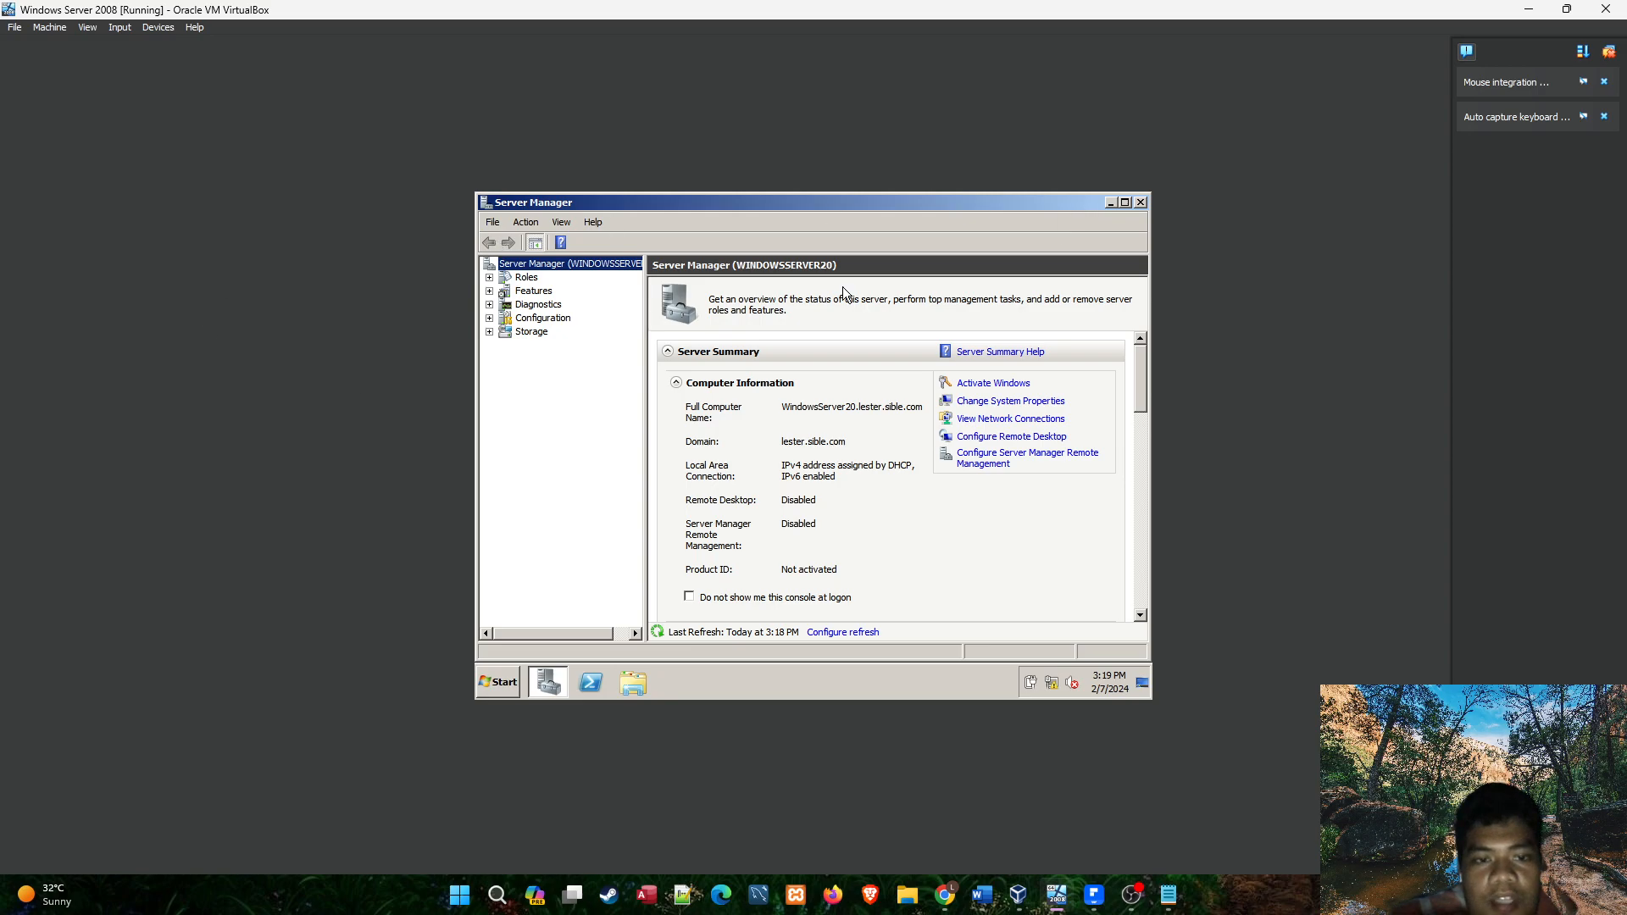
Minimize Server Manager to recheck the logged-on account, then minimize the virtual machine window.
{"action": "left_click", "coordinate": [1110, 203]}
{"action": "left_click", "coordinate": [489, 243]}
{"action": "left_click", "coordinate": [711, 266]}
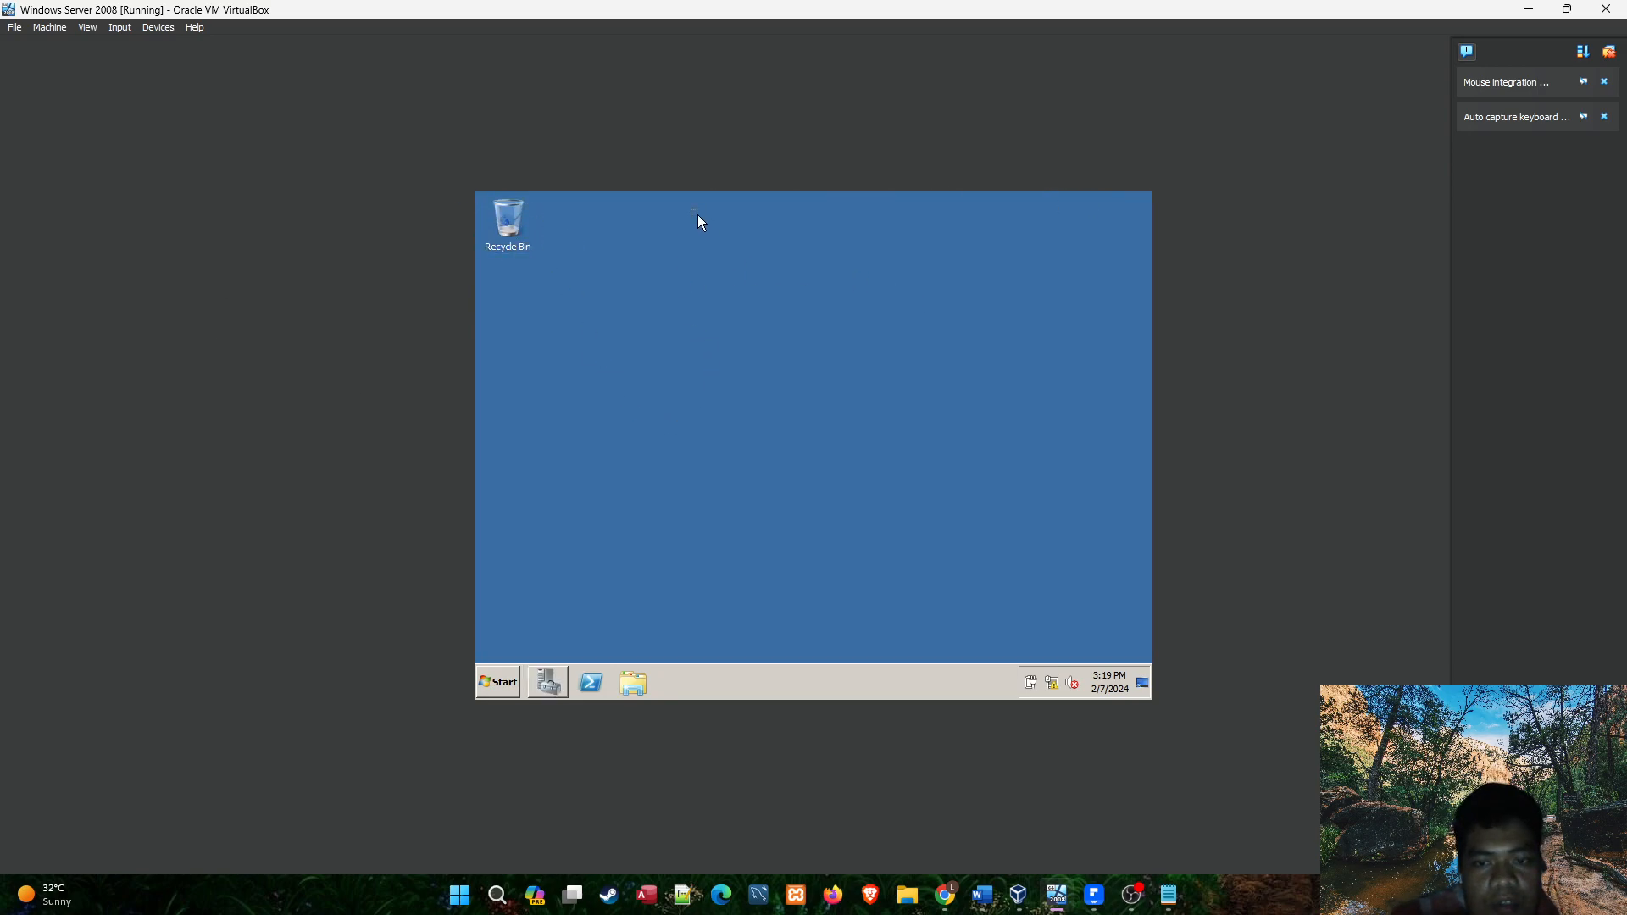
{"action": "left_click", "coordinate": [500, 683]}
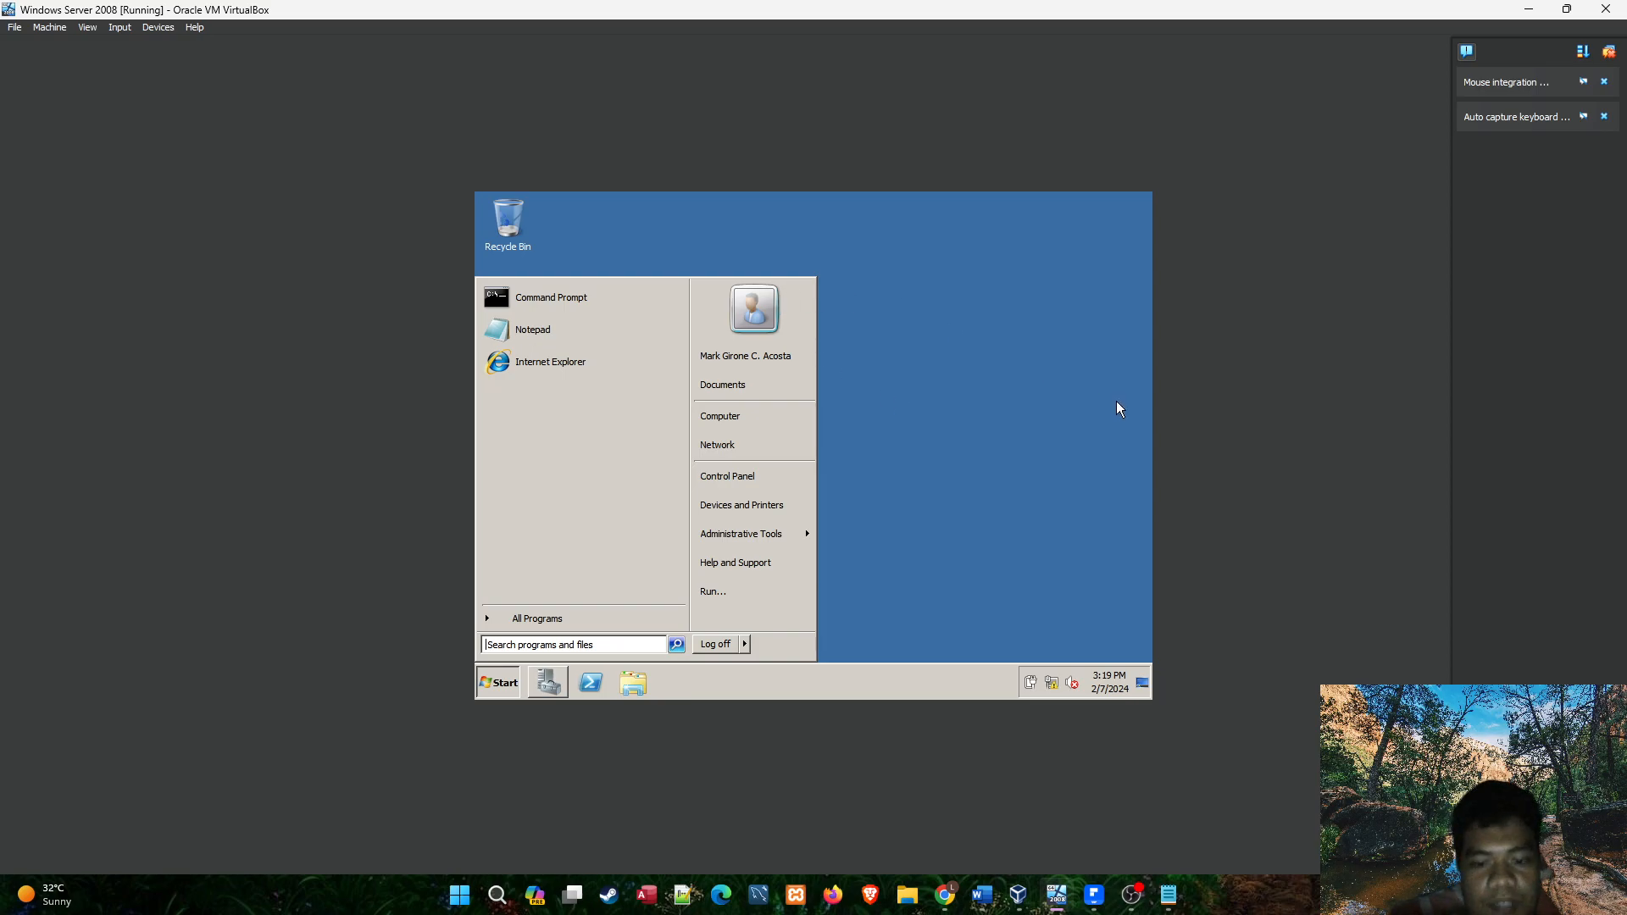
{"action": "left_click", "coordinate": [1530, 12]}
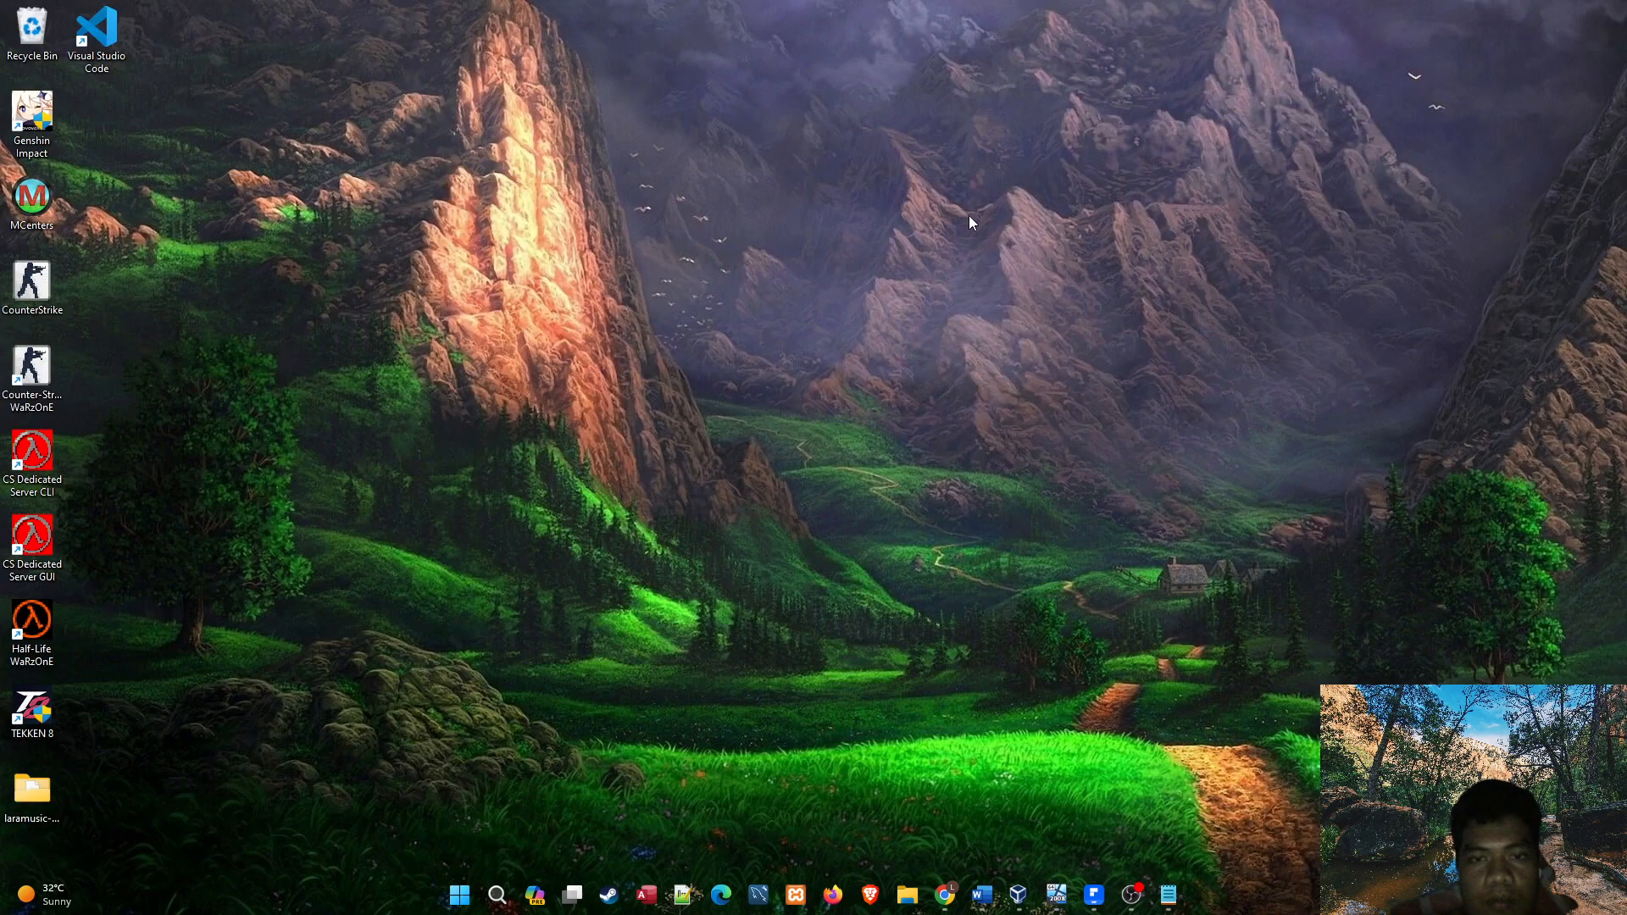
{"action": "left_click_drag", "start_coordinate": [292, 174], "coordinate": [1126, 672]}
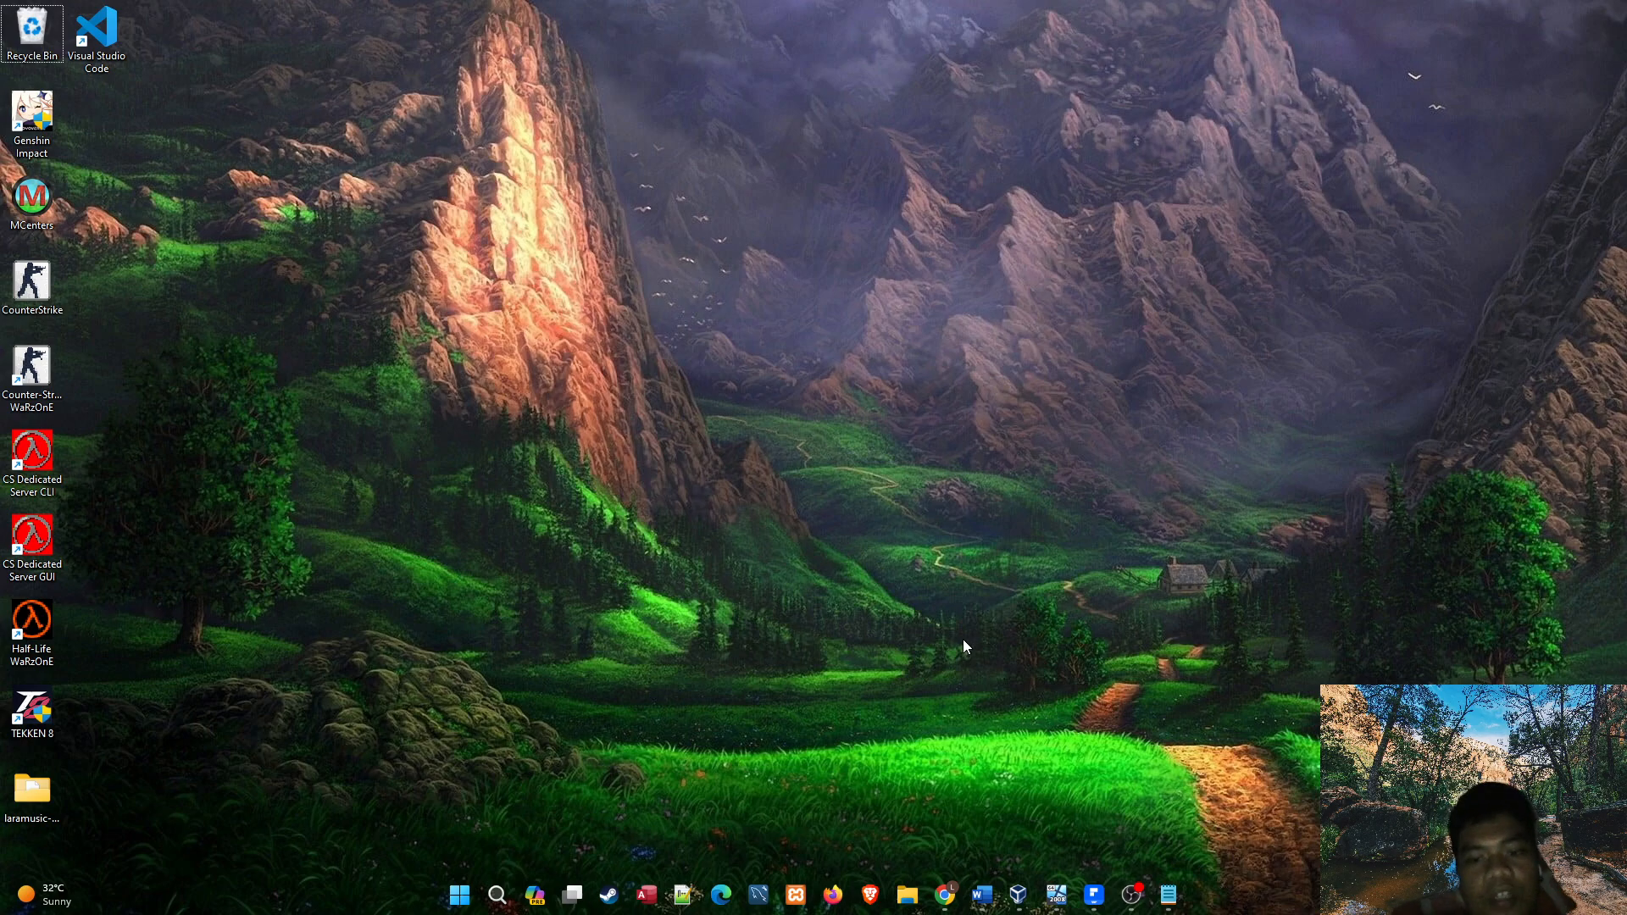
{"action": "left_click_drag", "start_coordinate": [543, 2], "coordinate": [1624, 848]}
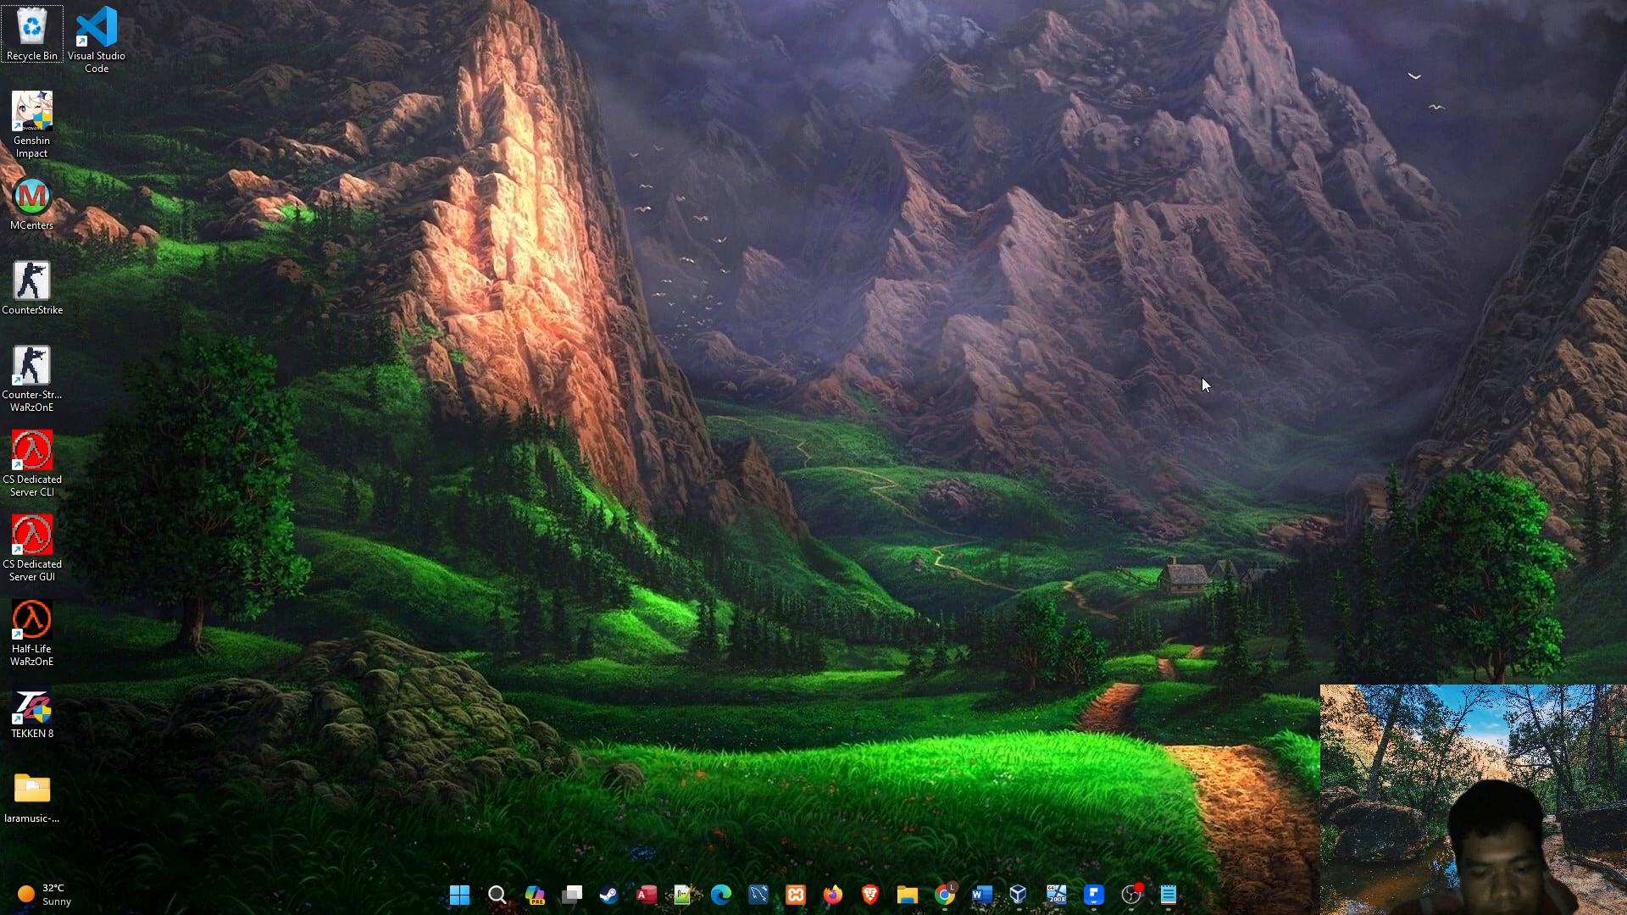
{"action": "key", "text": "space"}
{"action": "left_click", "coordinate": [1156, 338]}
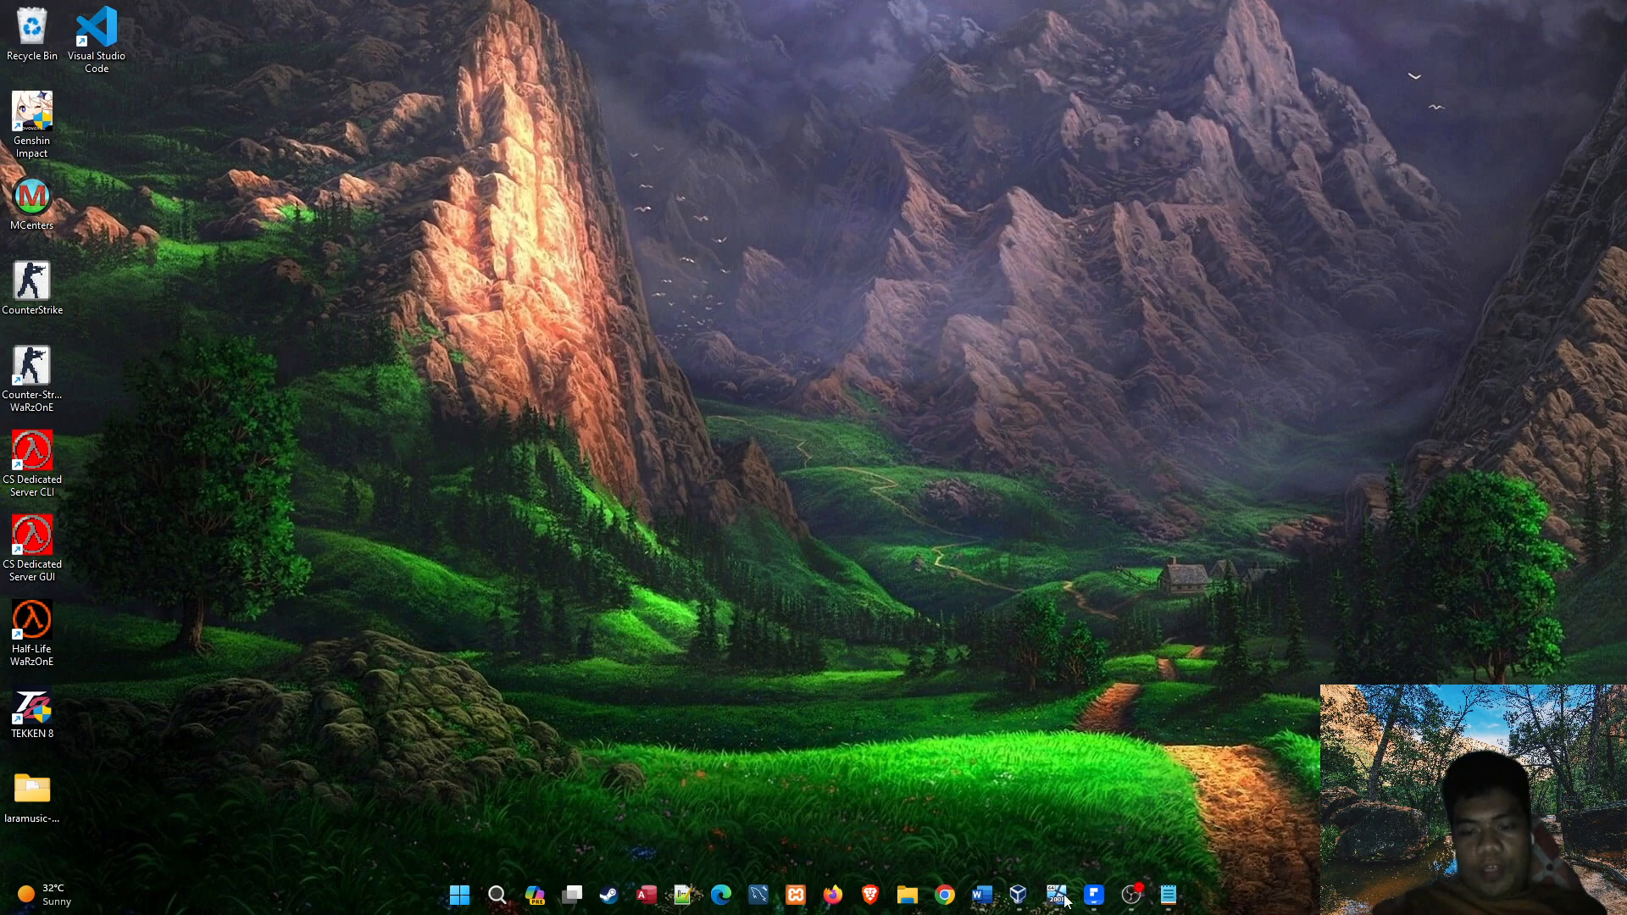
Switch to the PDF class roster and locate the first student listed under BSIT-NS-1A.
{"action": "left_click", "coordinate": [1064, 900]}
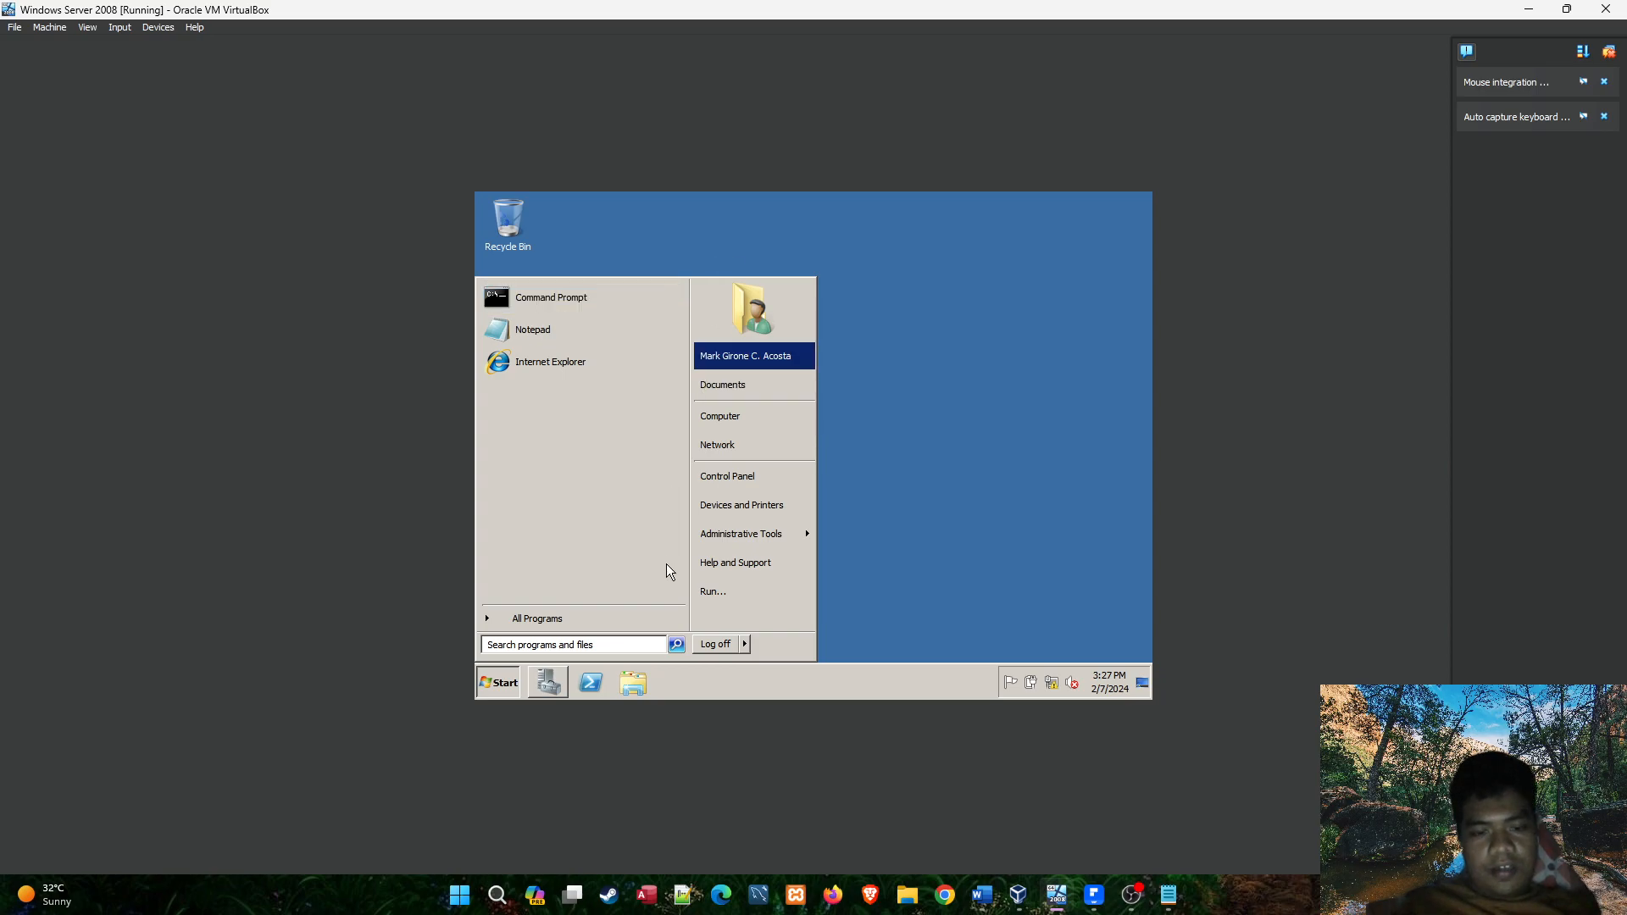
{"action": "left_click", "coordinate": [1094, 895]}
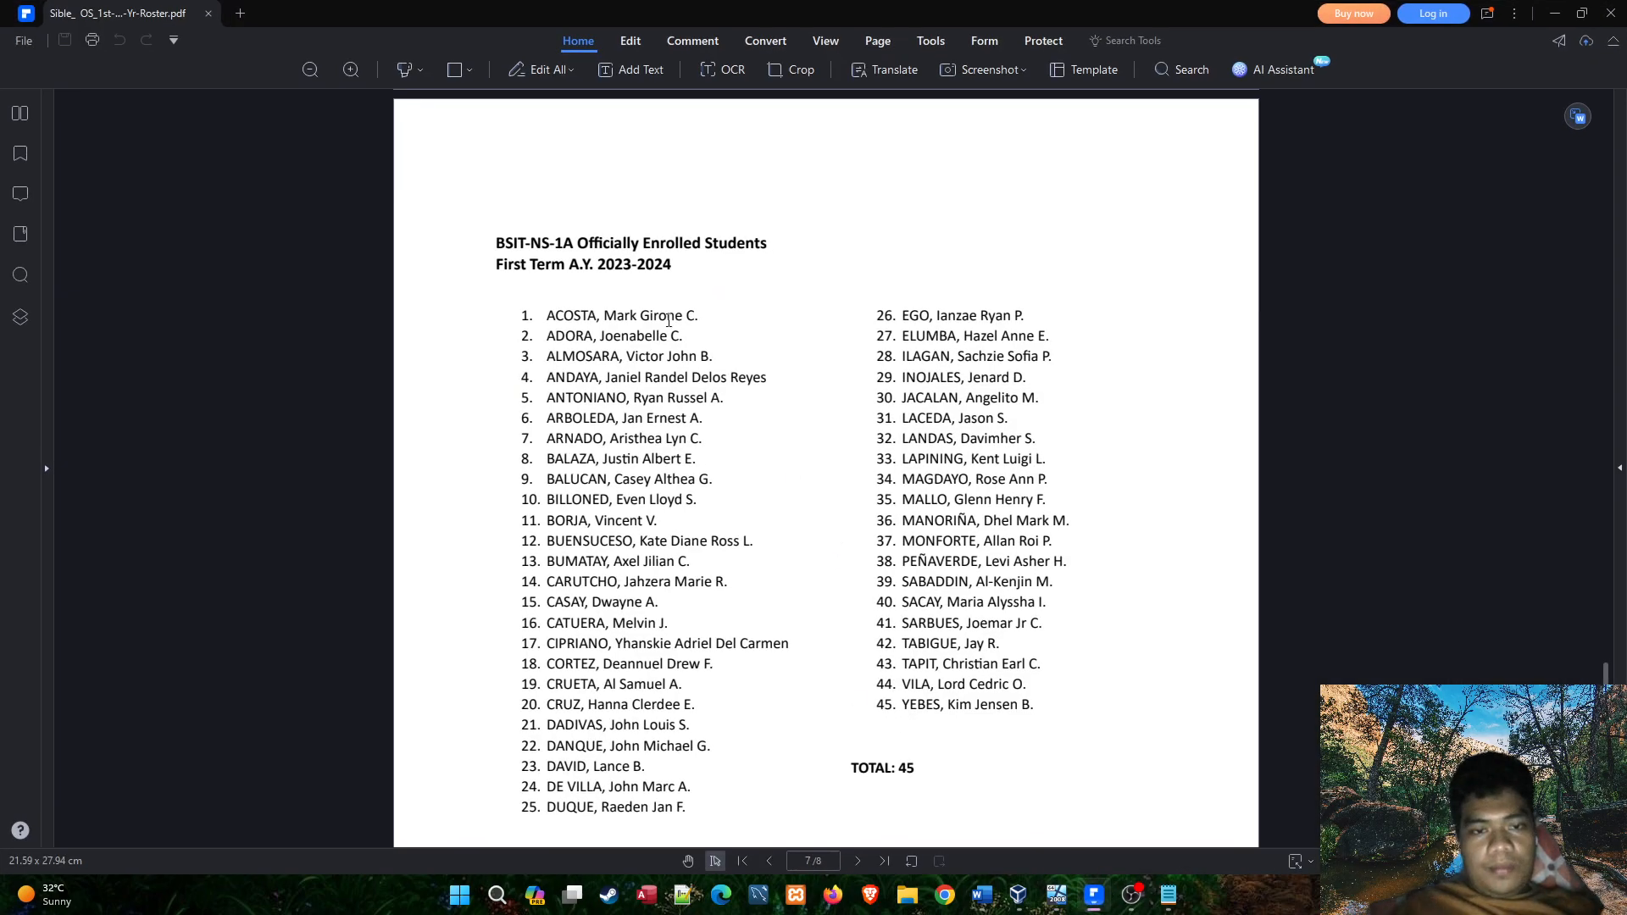
{"action": "scroll", "coordinate": [668, 321], "scroll_direction": "down", "scroll_amount": 5}
{"action": "scroll", "coordinate": [678, 382], "scroll_direction": "up", "scroll_amount": 5}
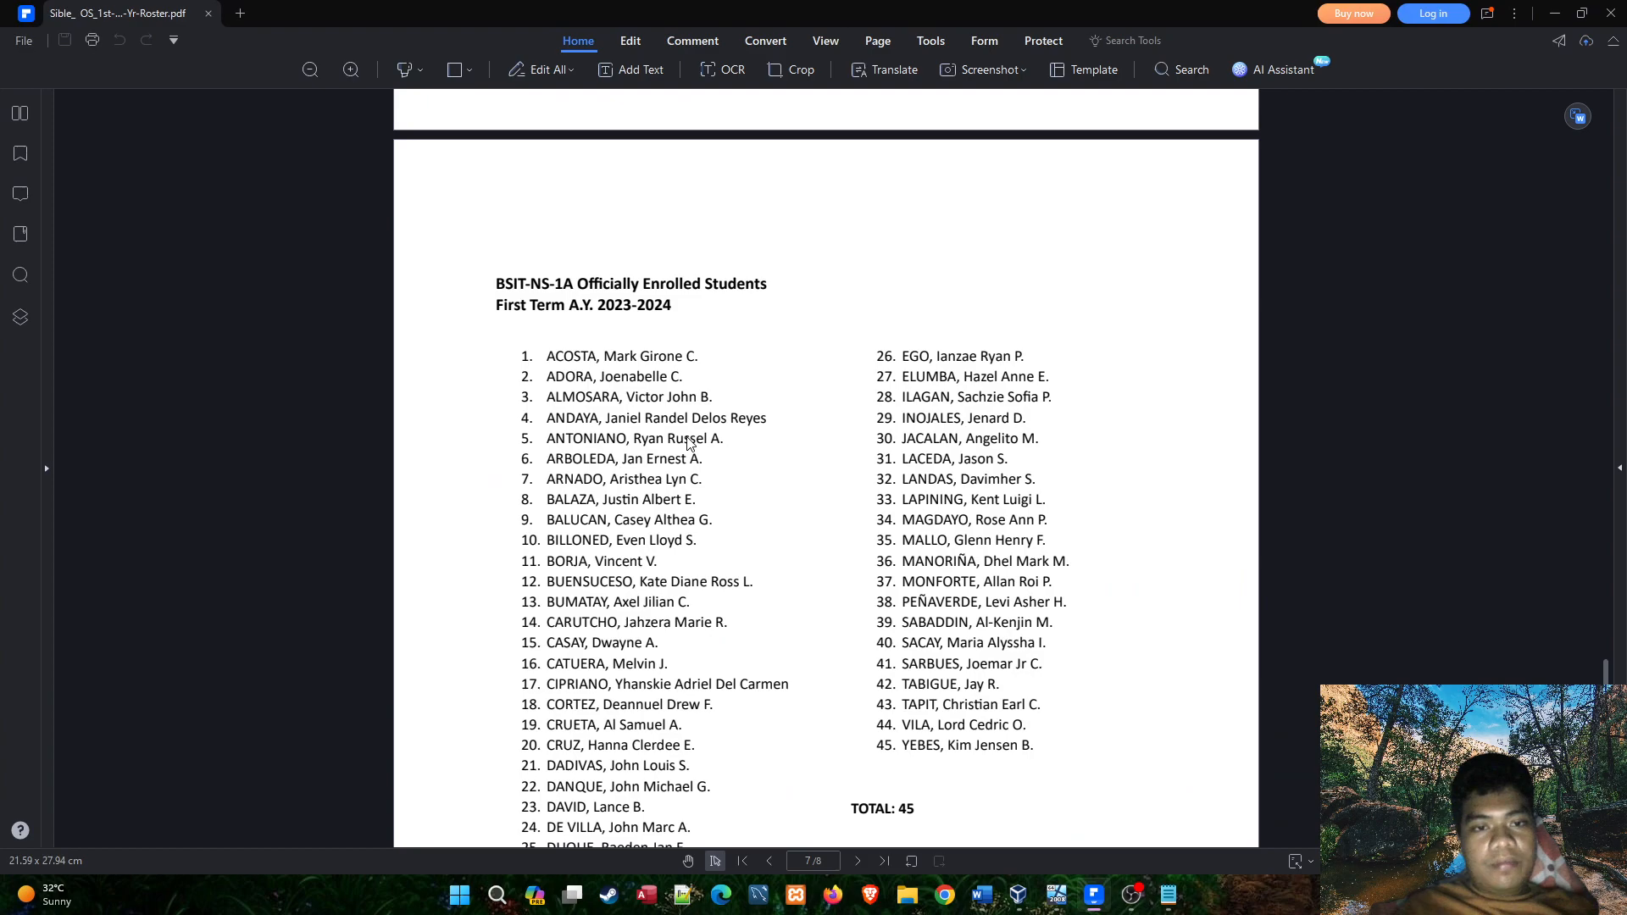
{"action": "left_click_drag", "start_coordinate": [553, 357], "coordinate": [704, 356]}
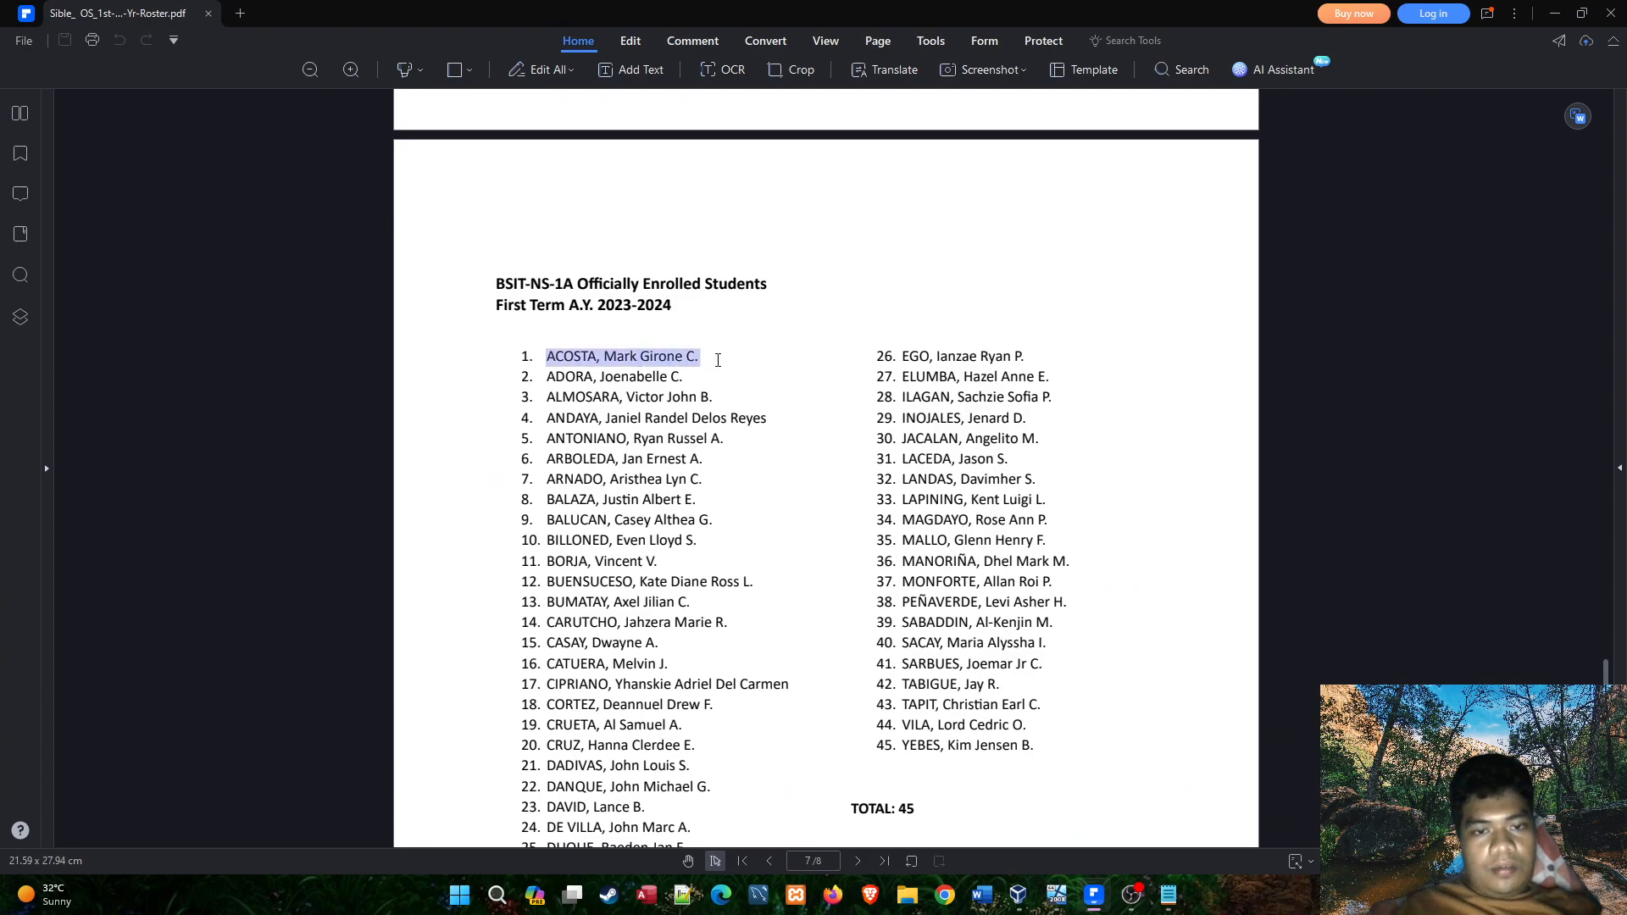
{"action": "left_click", "coordinate": [700, 355]}
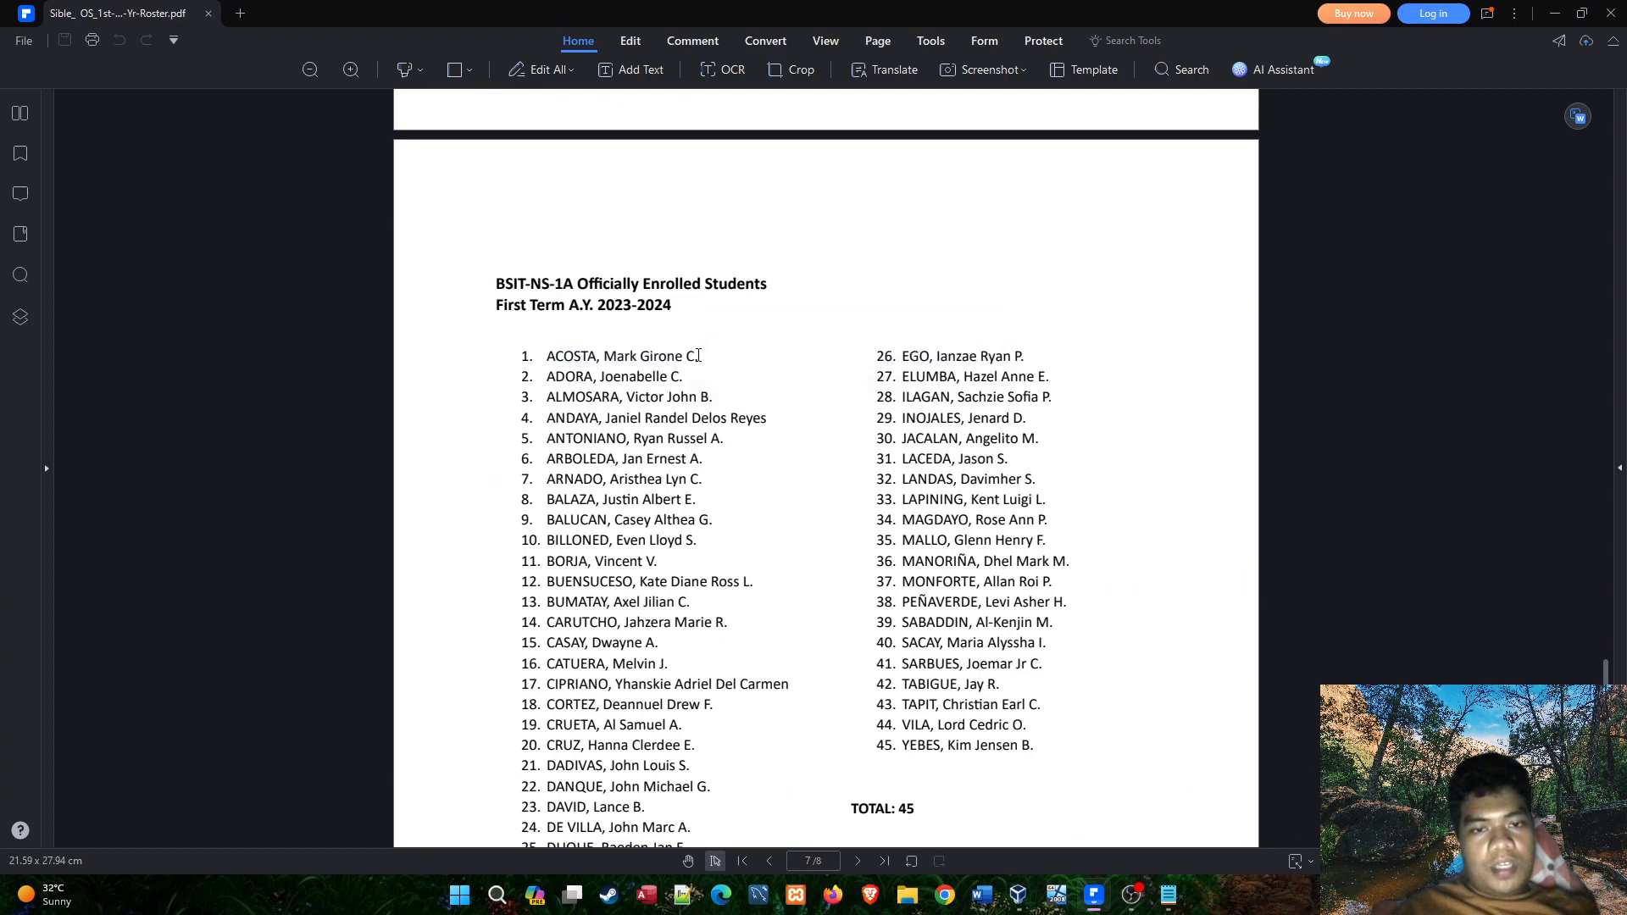
Return to the virtual machine, open Active Directory Users and Computers and show the Users container of the lester.sible.com domain.
{"action": "left_click", "coordinate": [1062, 901]}
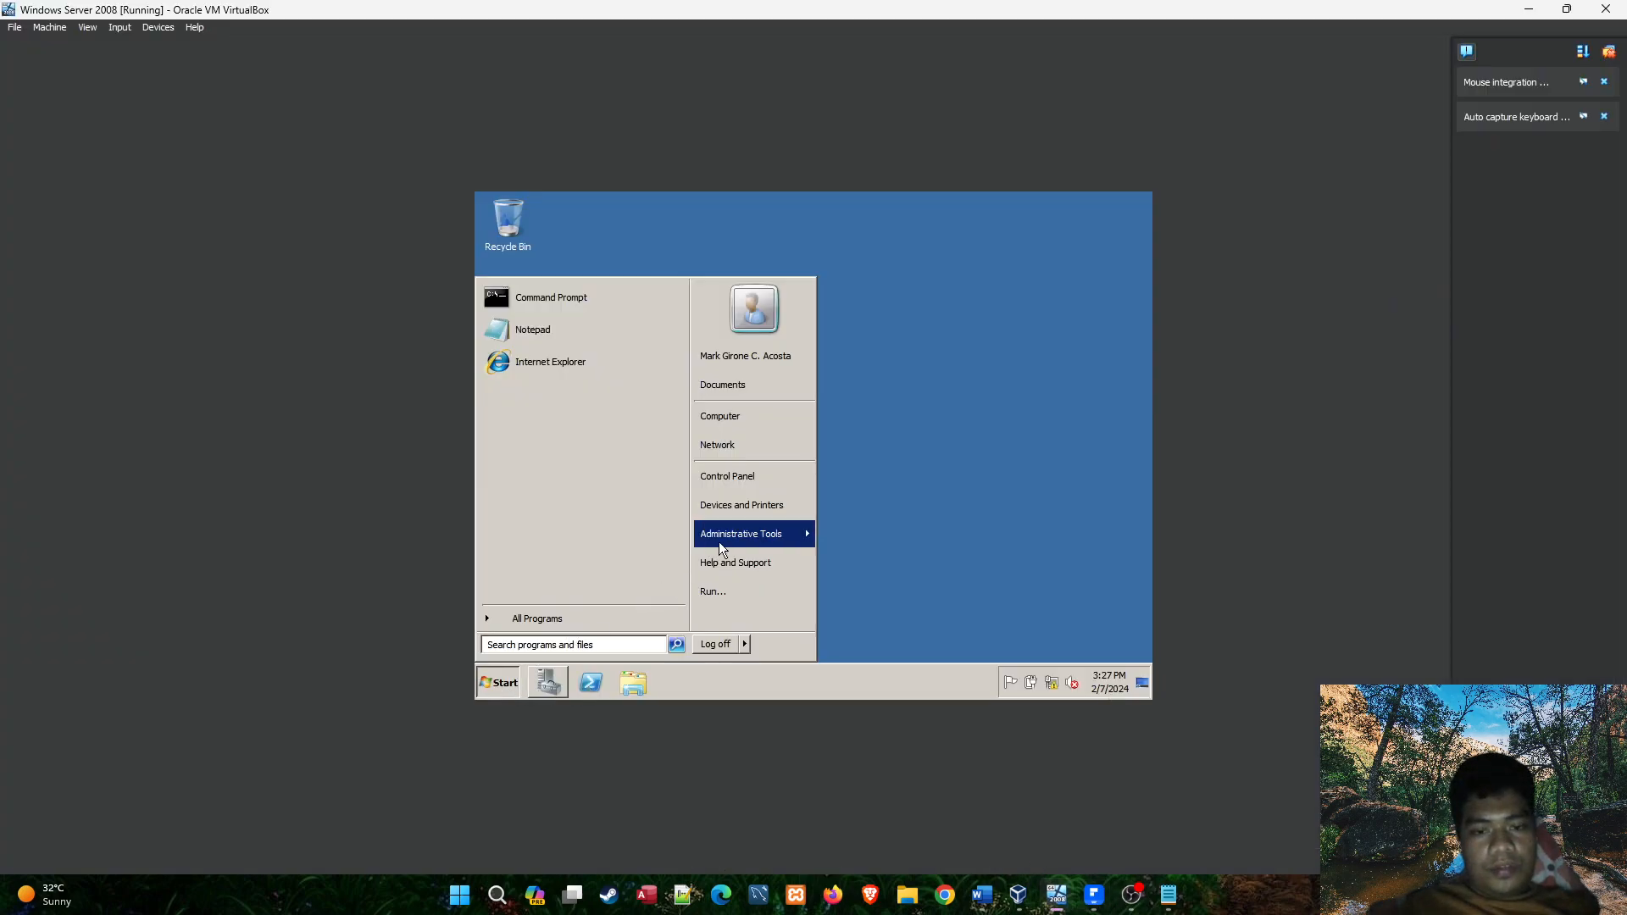
{"action": "mouse_move", "coordinate": [717, 546]}
{"action": "left_click", "coordinate": [927, 338]}
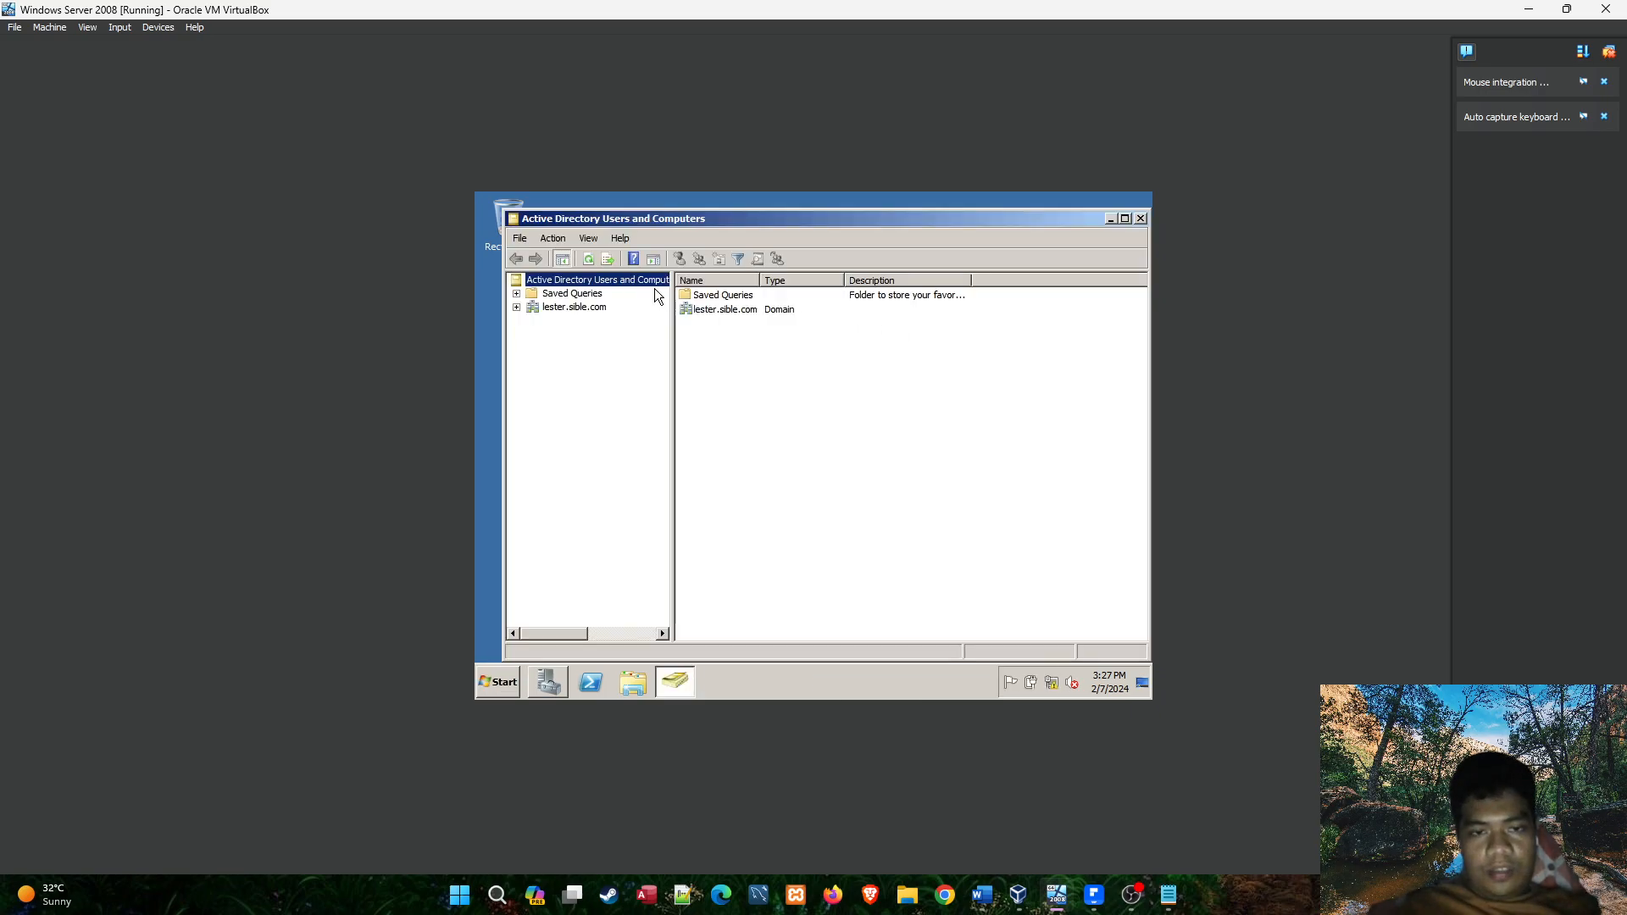
{"action": "double_click", "coordinate": [597, 310]}
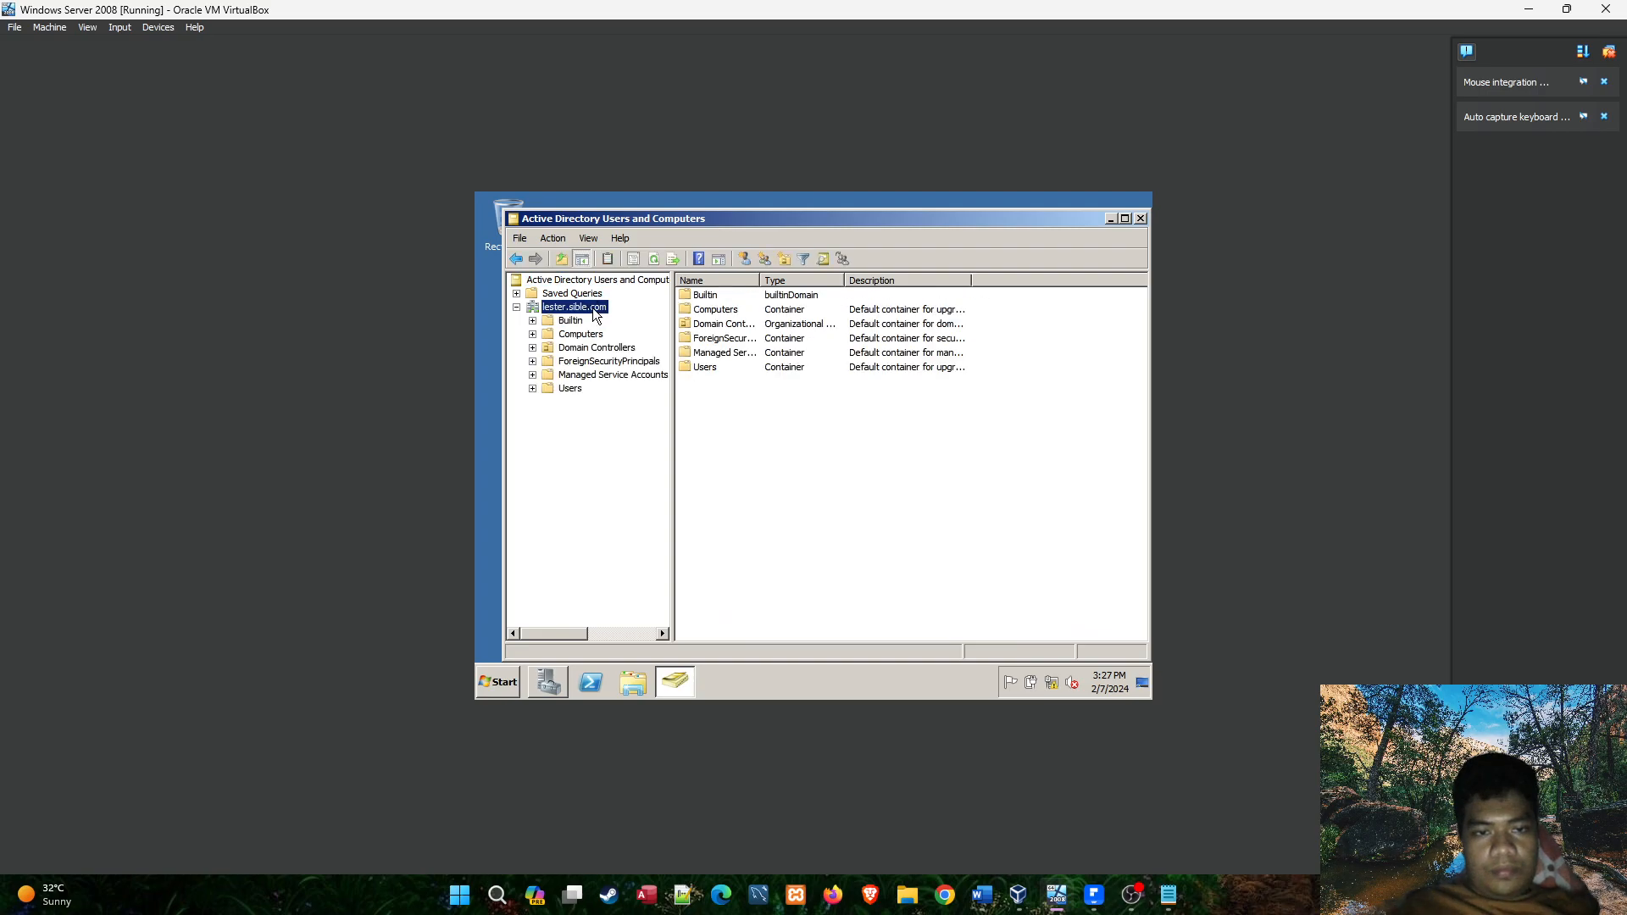
{"action": "left_click", "coordinate": [568, 389]}
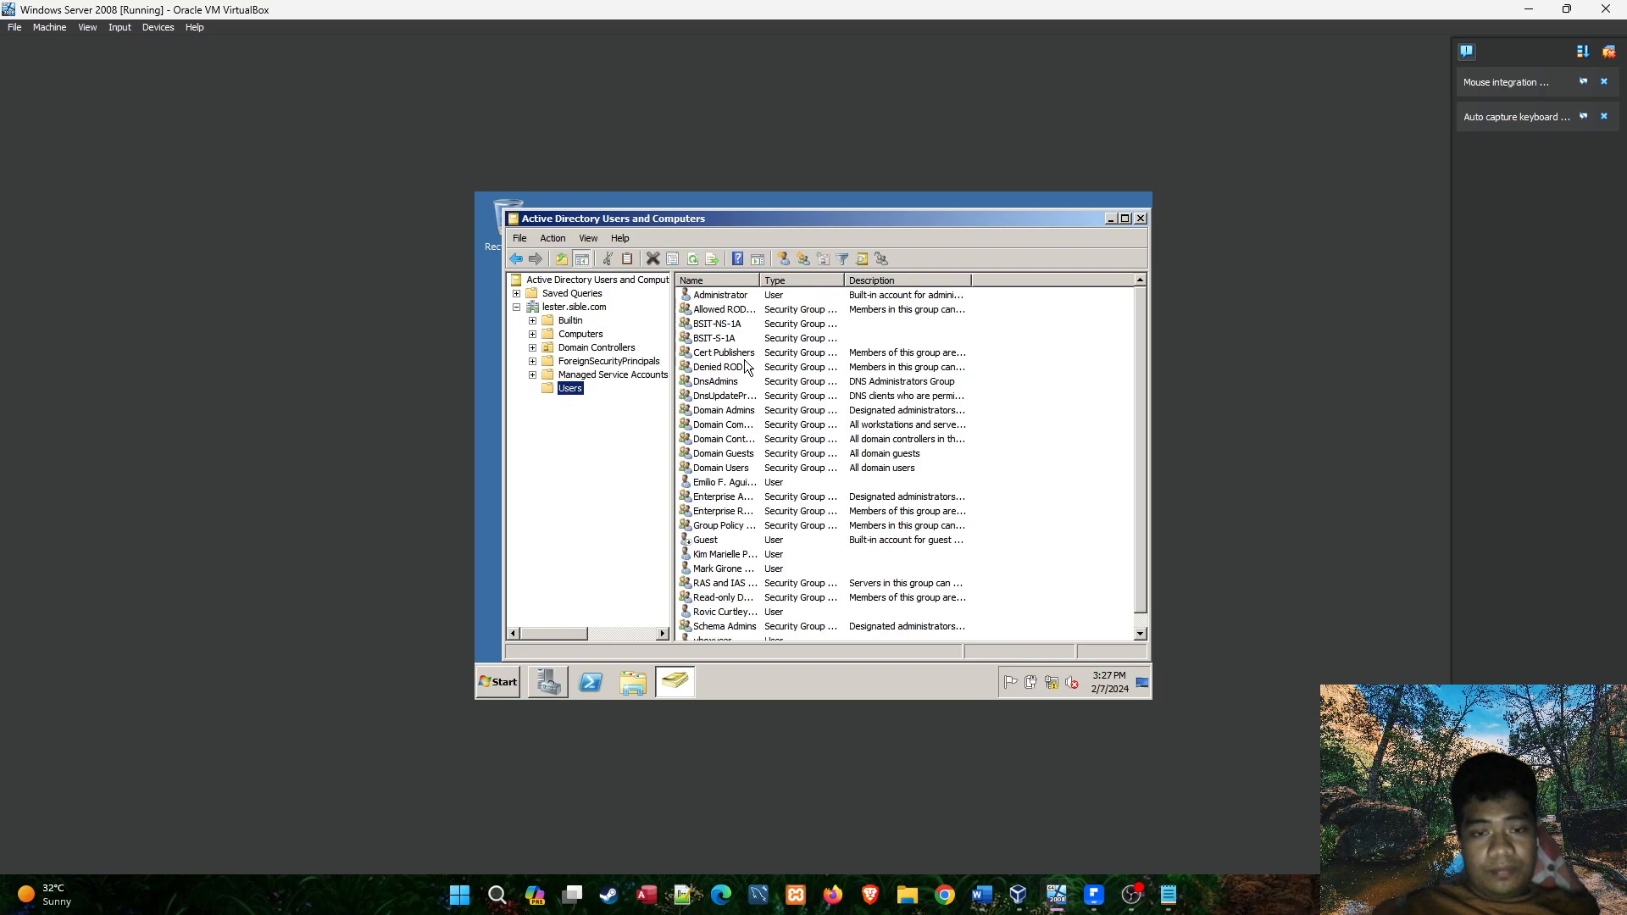
{"action": "double_click", "coordinate": [768, 324]}
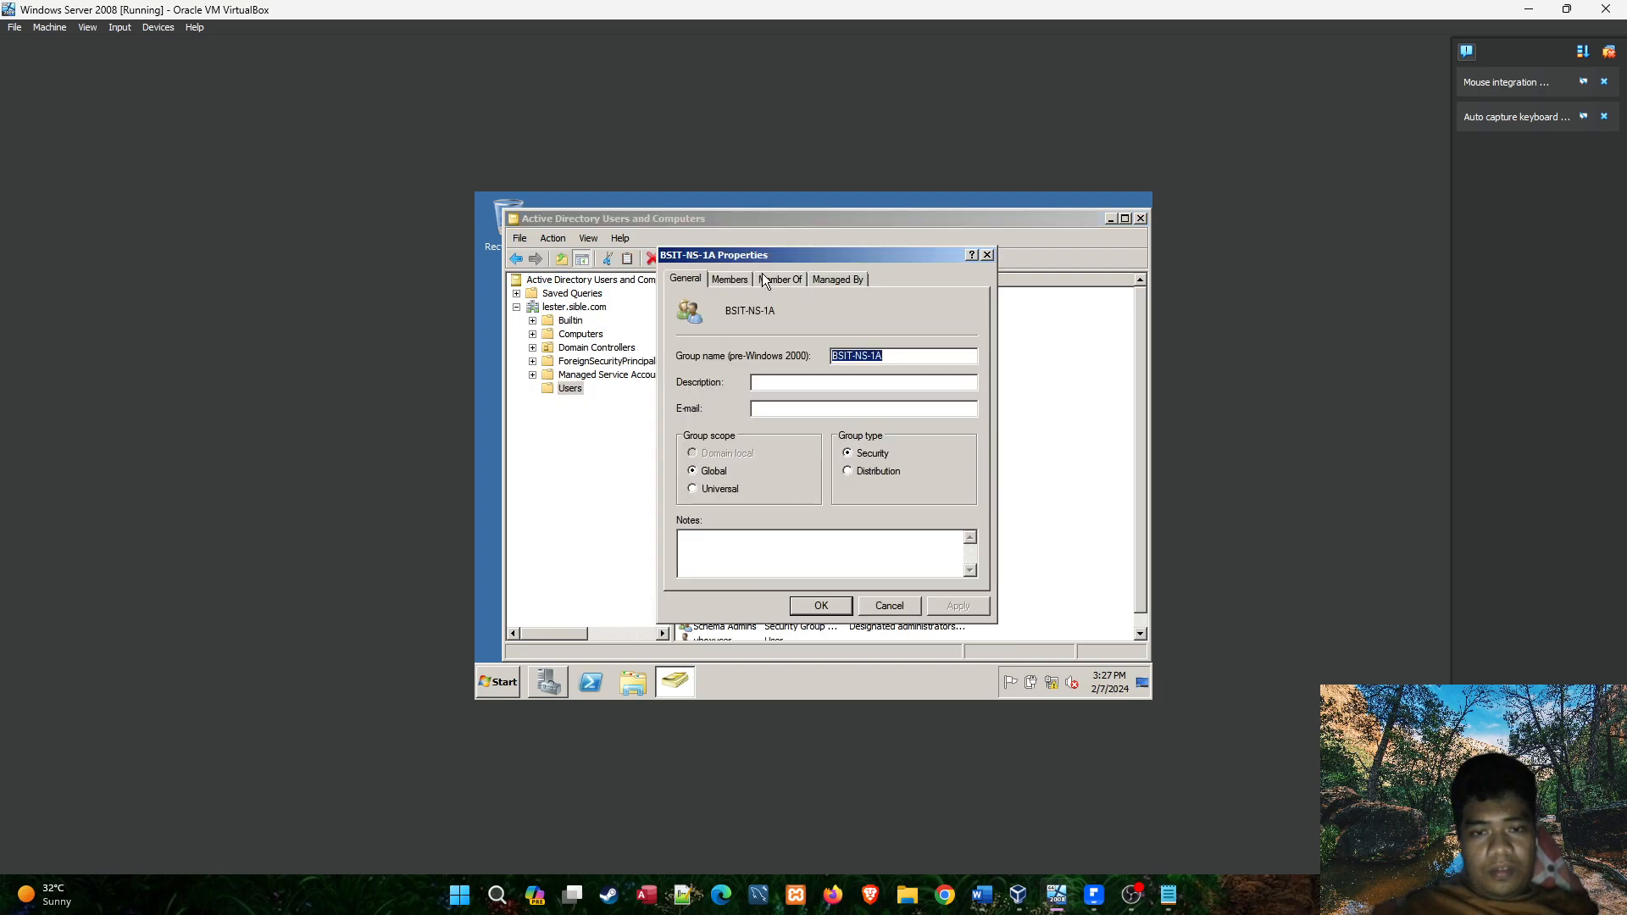
{"action": "left_click", "coordinate": [742, 282]}
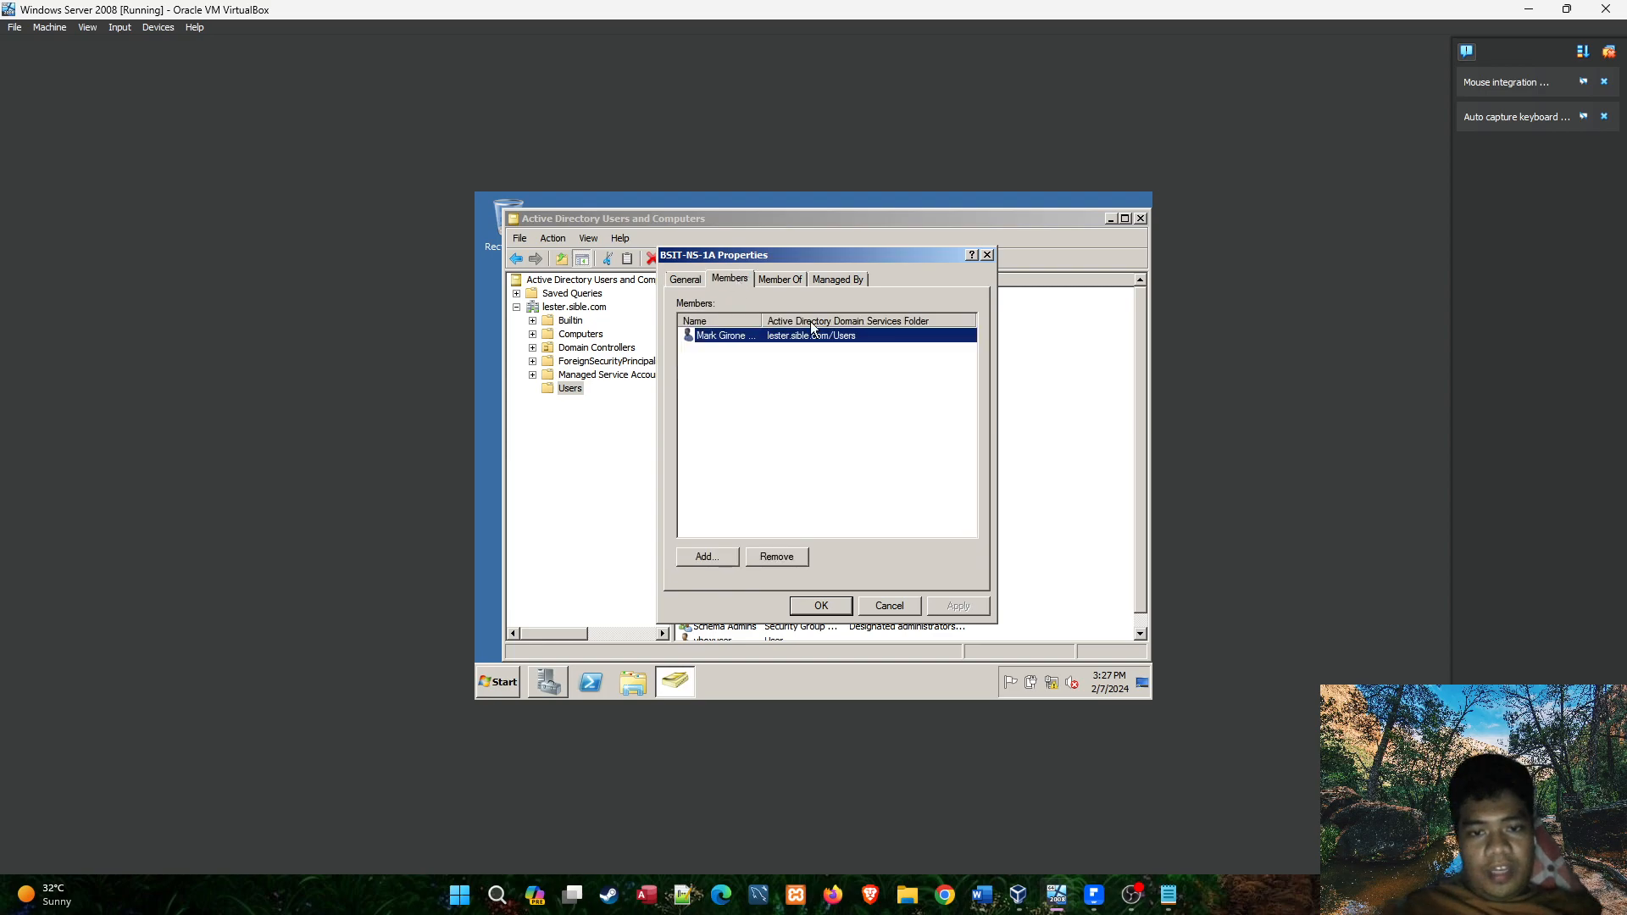
{"action": "left_click", "coordinate": [732, 563]}
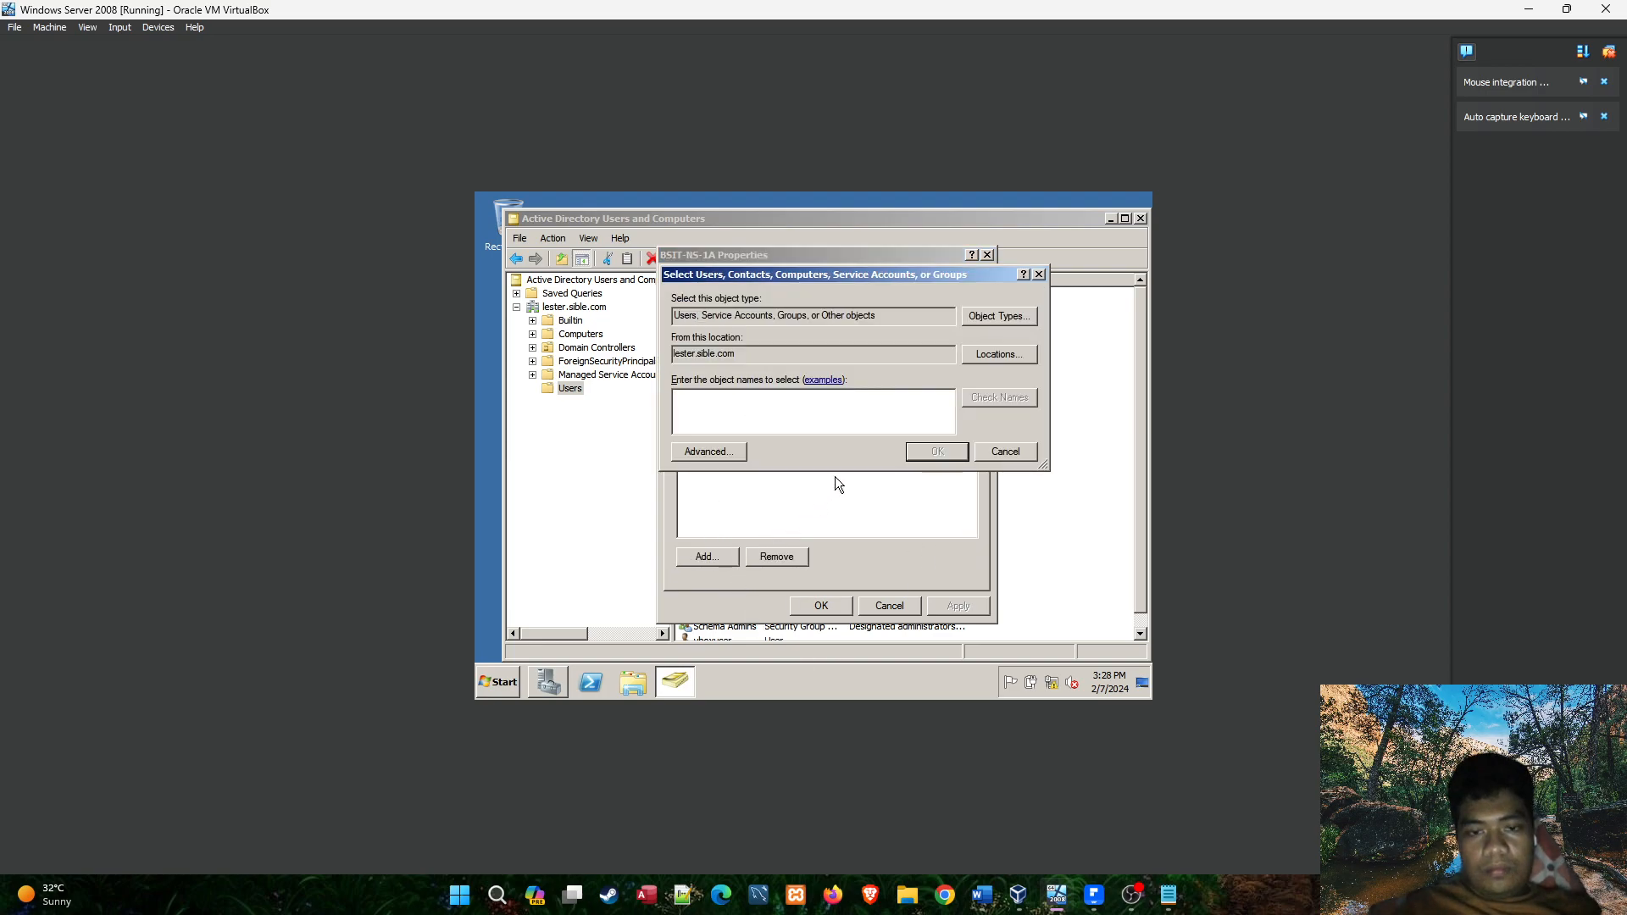
{"action": "left_click", "coordinate": [1170, 898]}
{"action": "left_click", "coordinate": [1171, 898]}
{"action": "left_click", "coordinate": [1171, 899]}
{"action": "left_click", "coordinate": [1170, 898]}
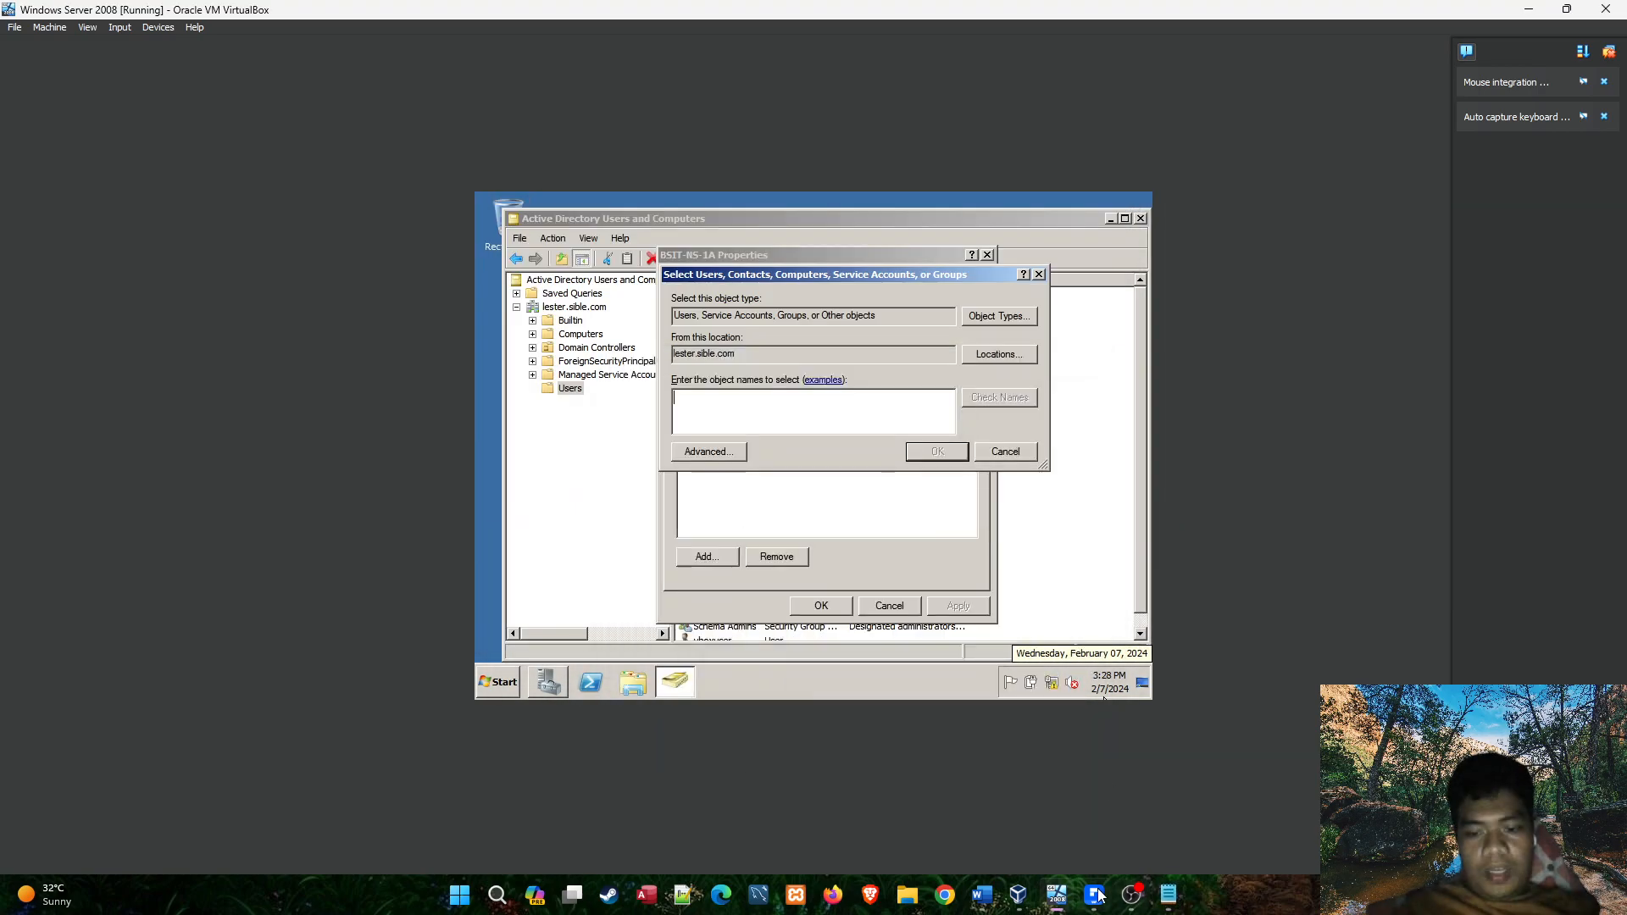
{"action": "mouse_move", "coordinate": [1023, 892]}
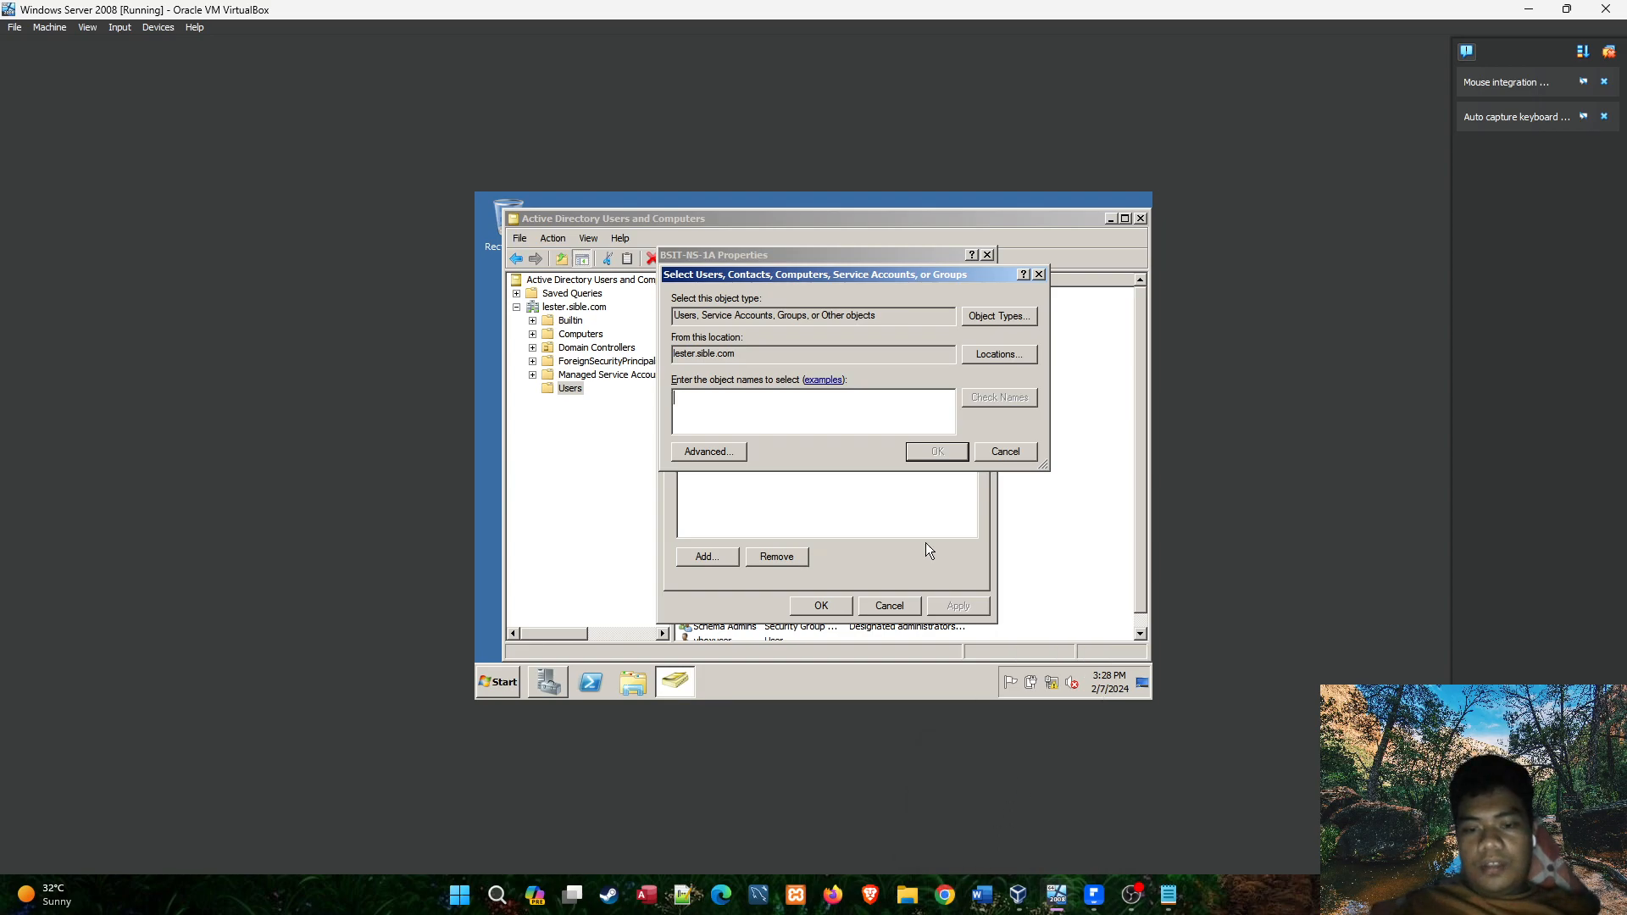
{"action": "left_click", "coordinate": [1094, 895]}
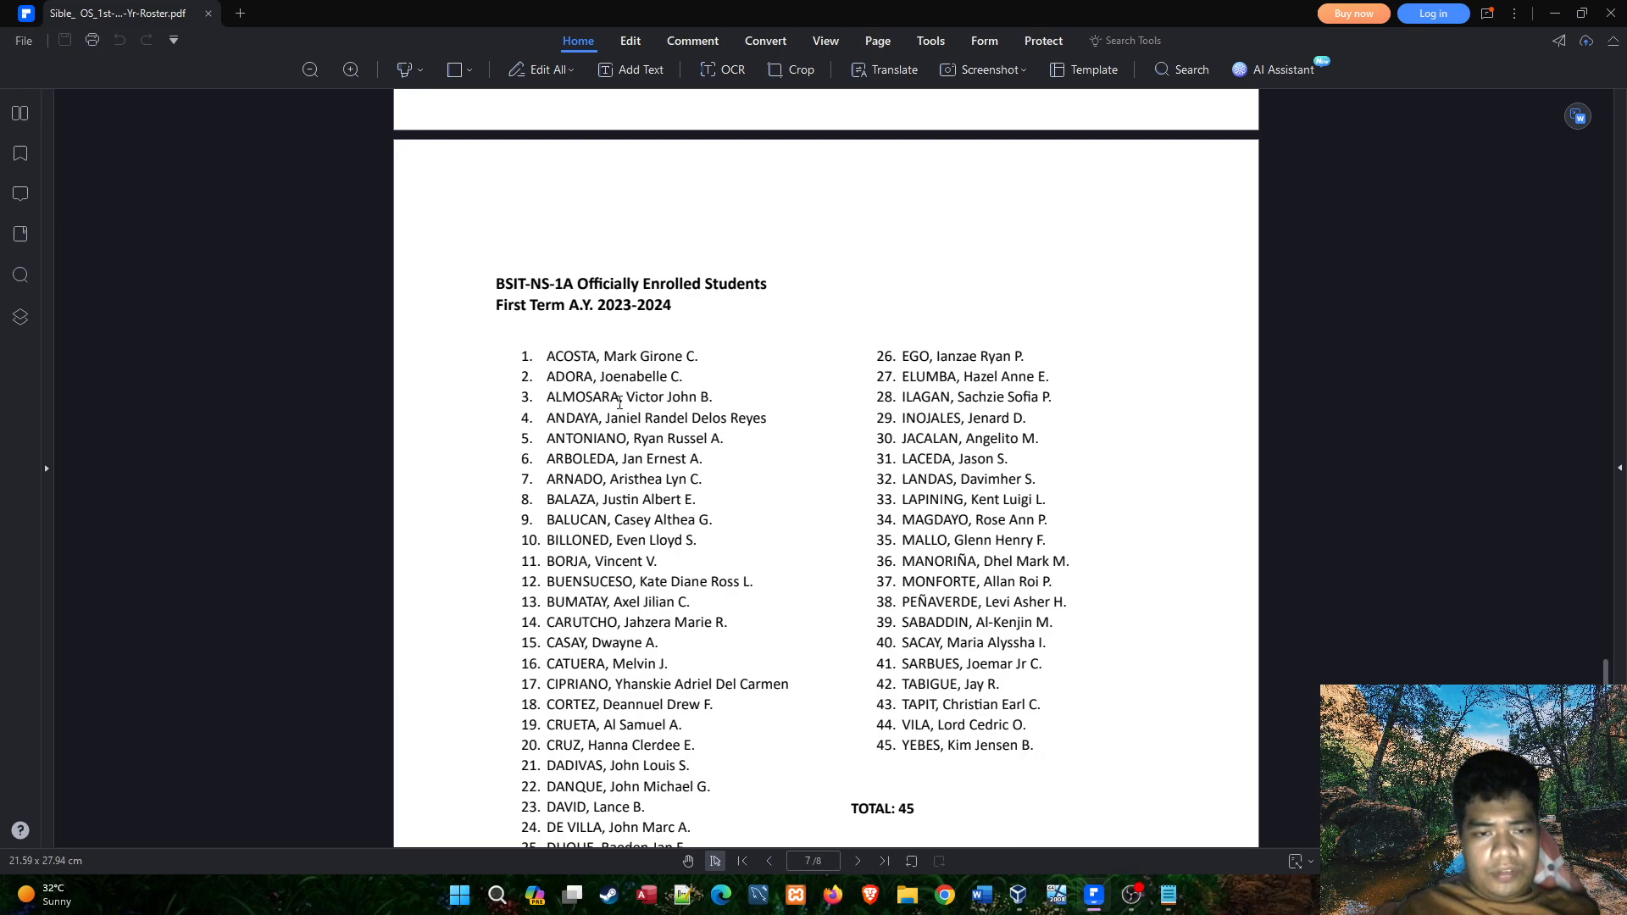
{"action": "left_click", "coordinate": [1061, 901]}
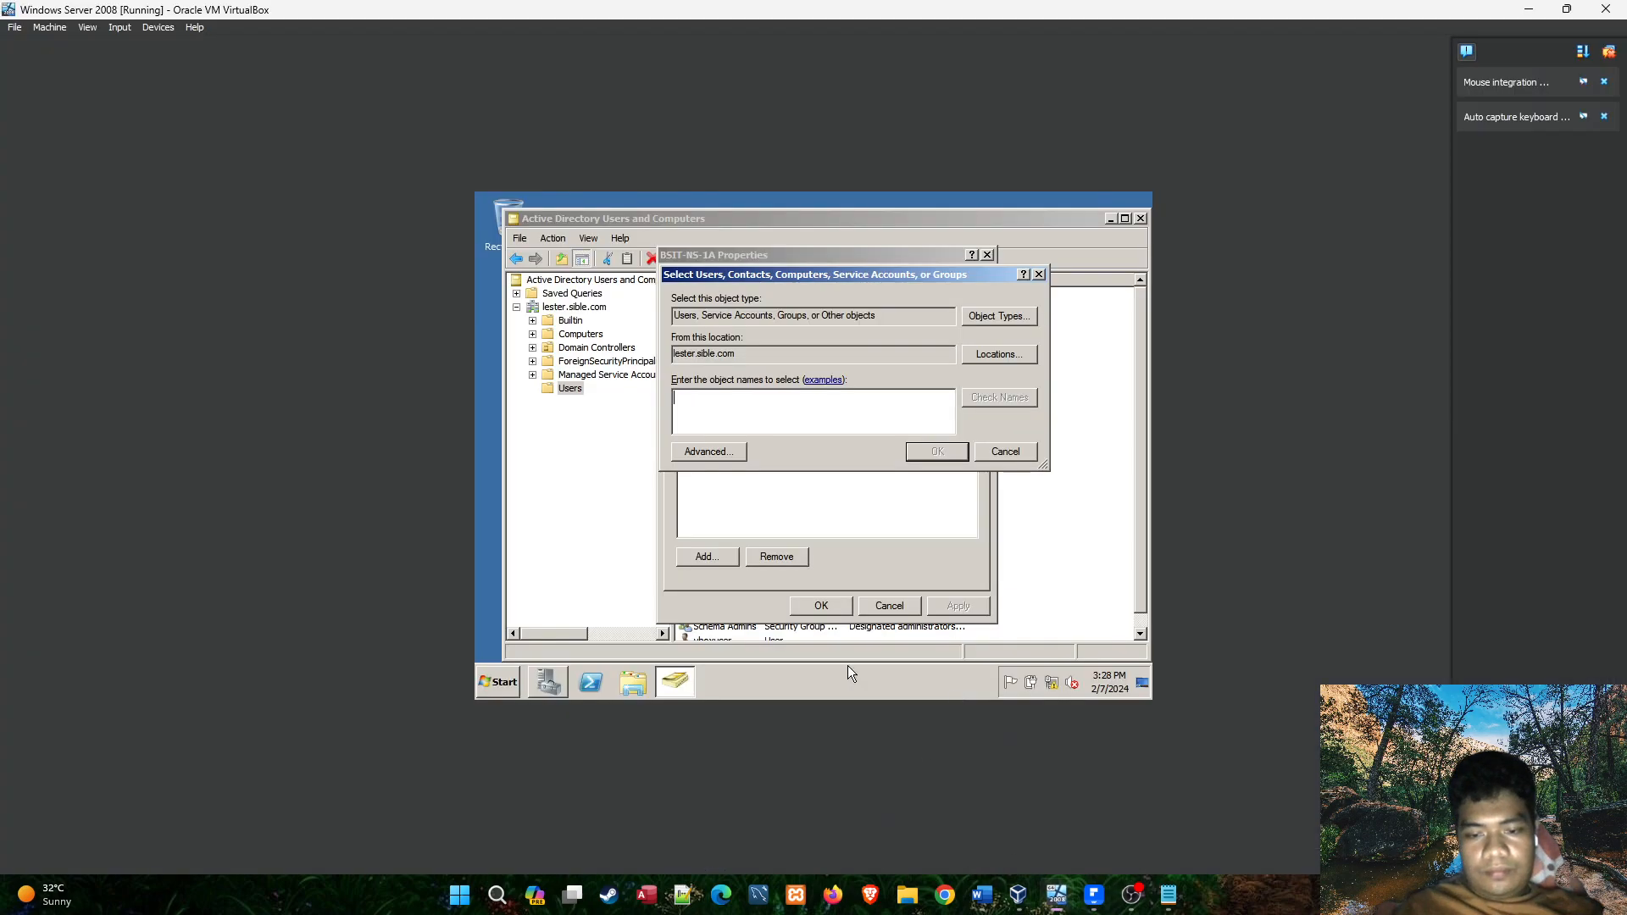
{"action": "left_click", "coordinate": [1039, 274]}
{"action": "left_click", "coordinate": [988, 256]}
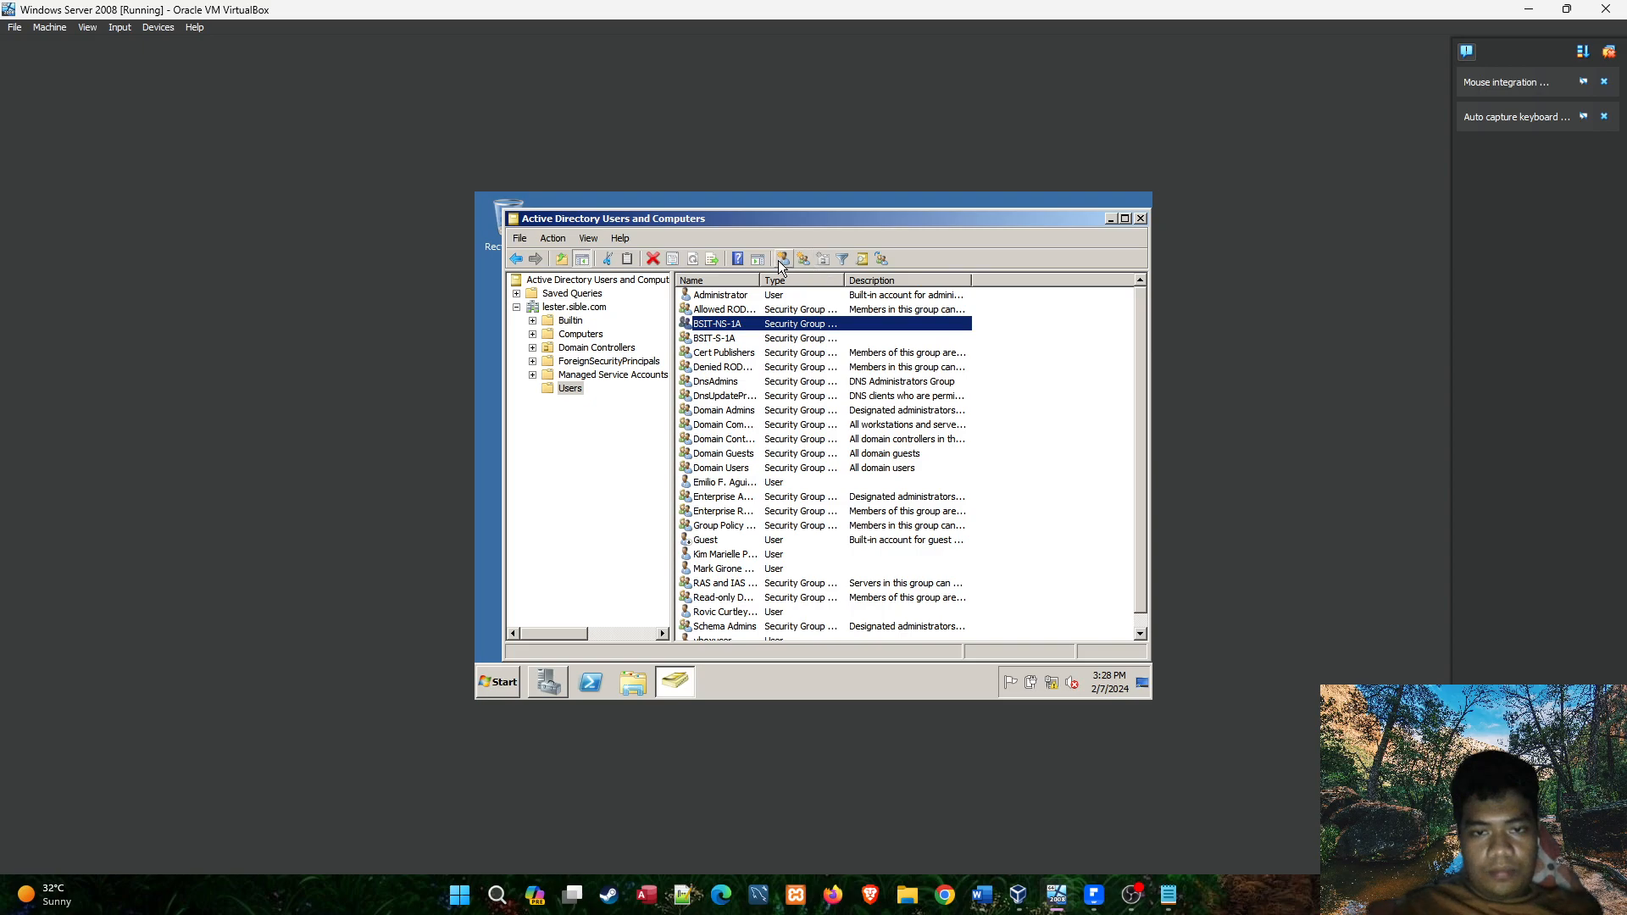
Start a new user in the Users container with the second BSIT-NS-1A roster student's first name, initial and last name.
{"action": "left_click", "coordinate": [784, 259]}
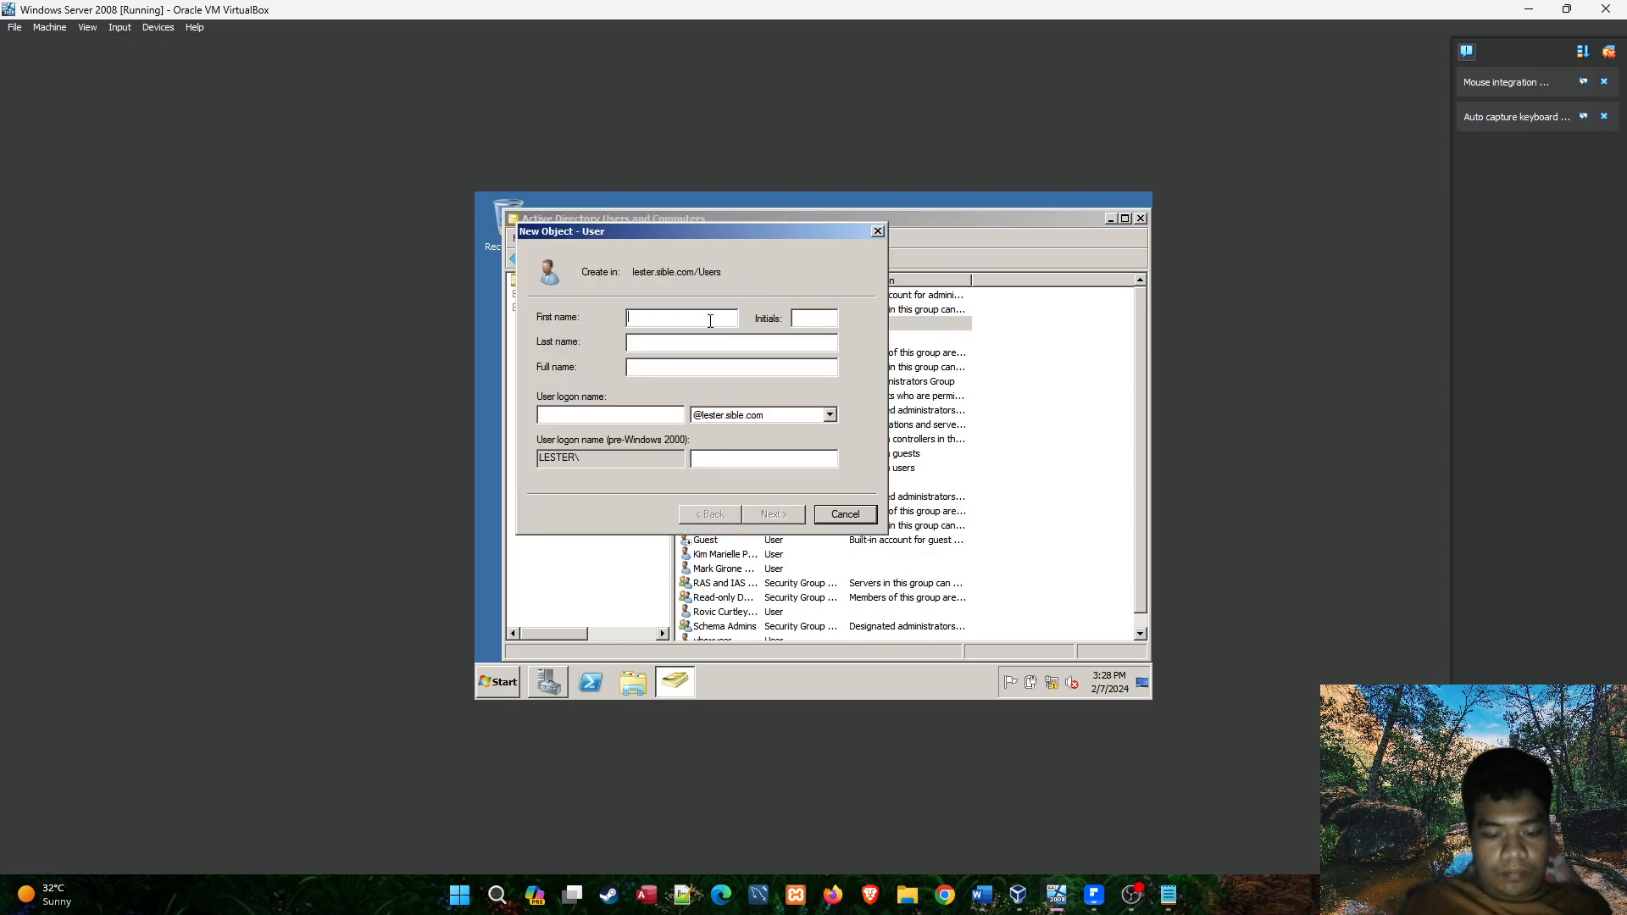
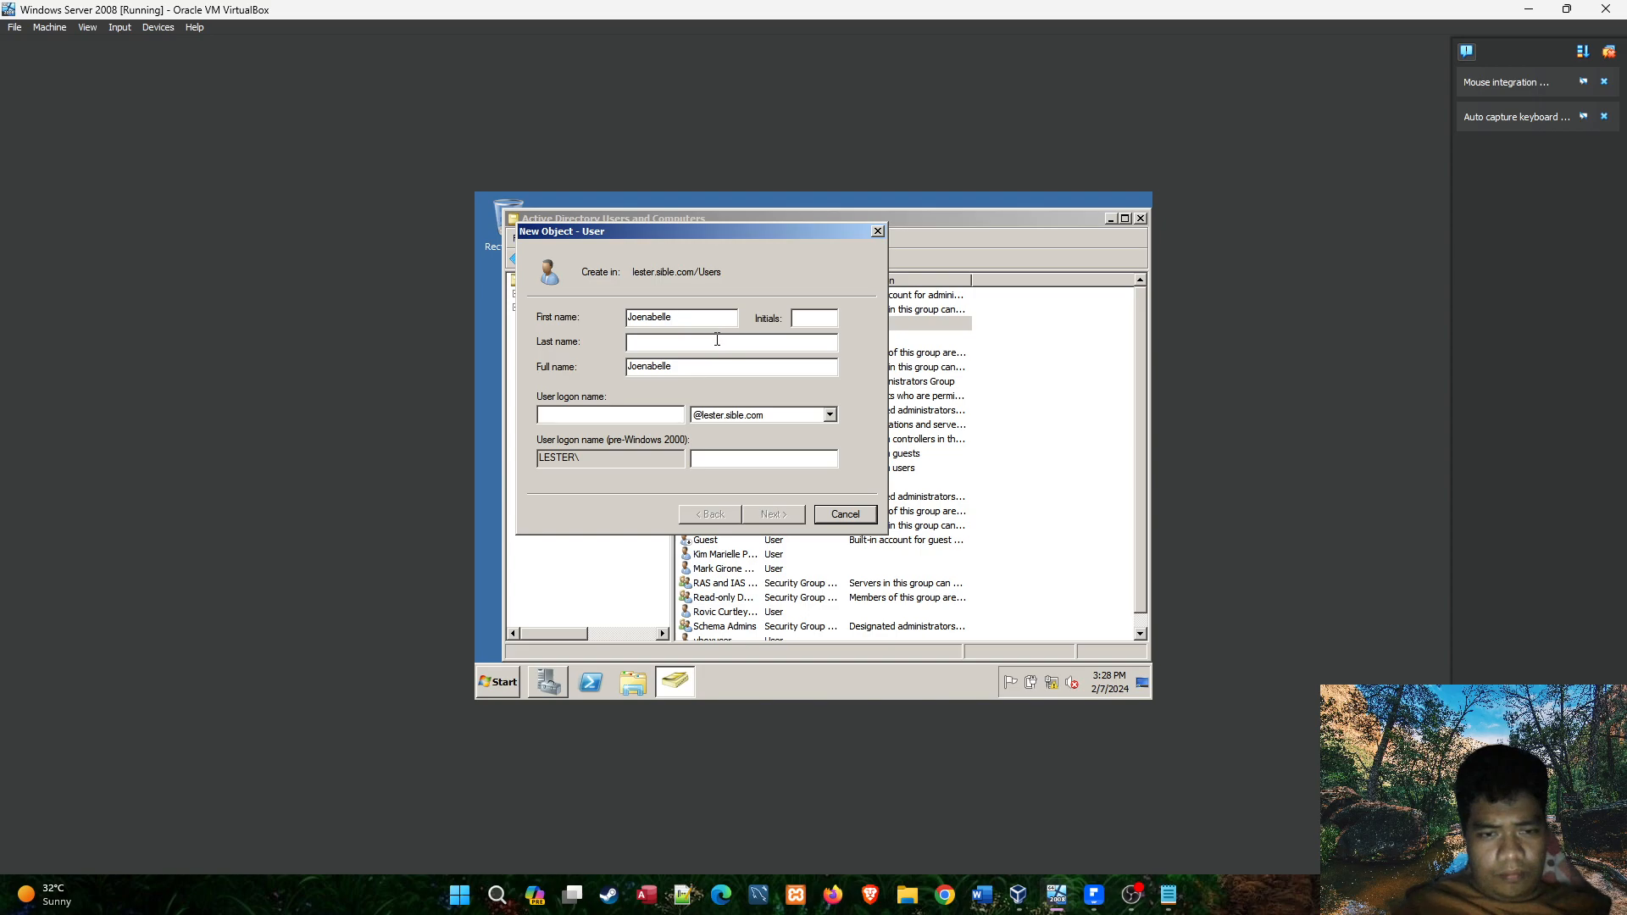
{"action": "left_click", "coordinate": [813, 318]}
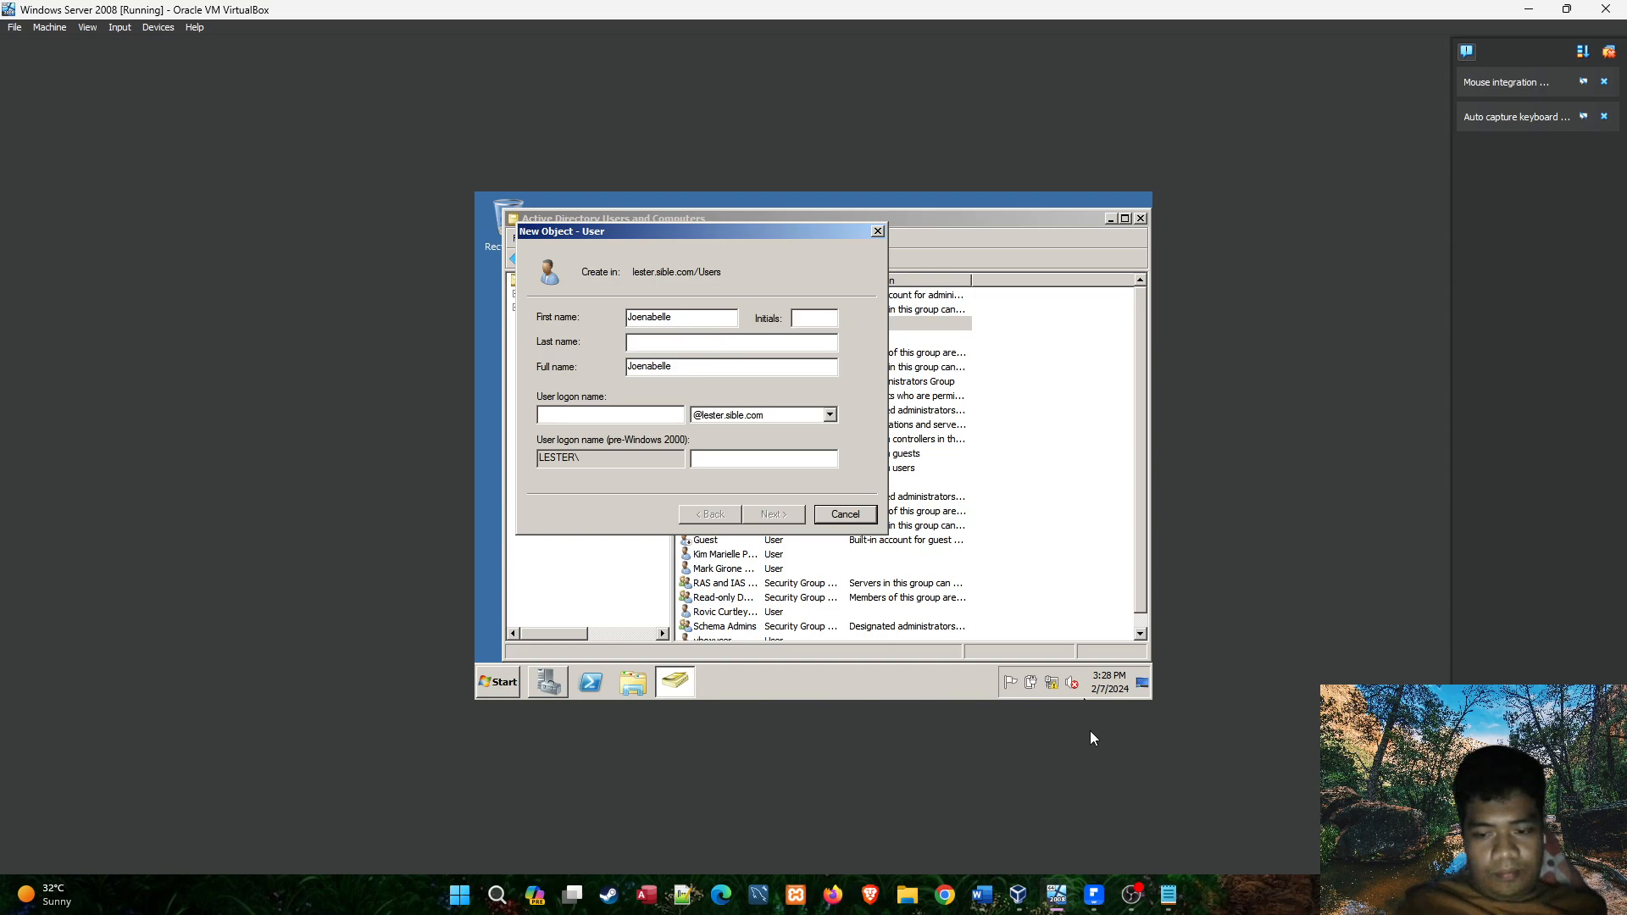
{"action": "left_click", "coordinate": [1061, 898]}
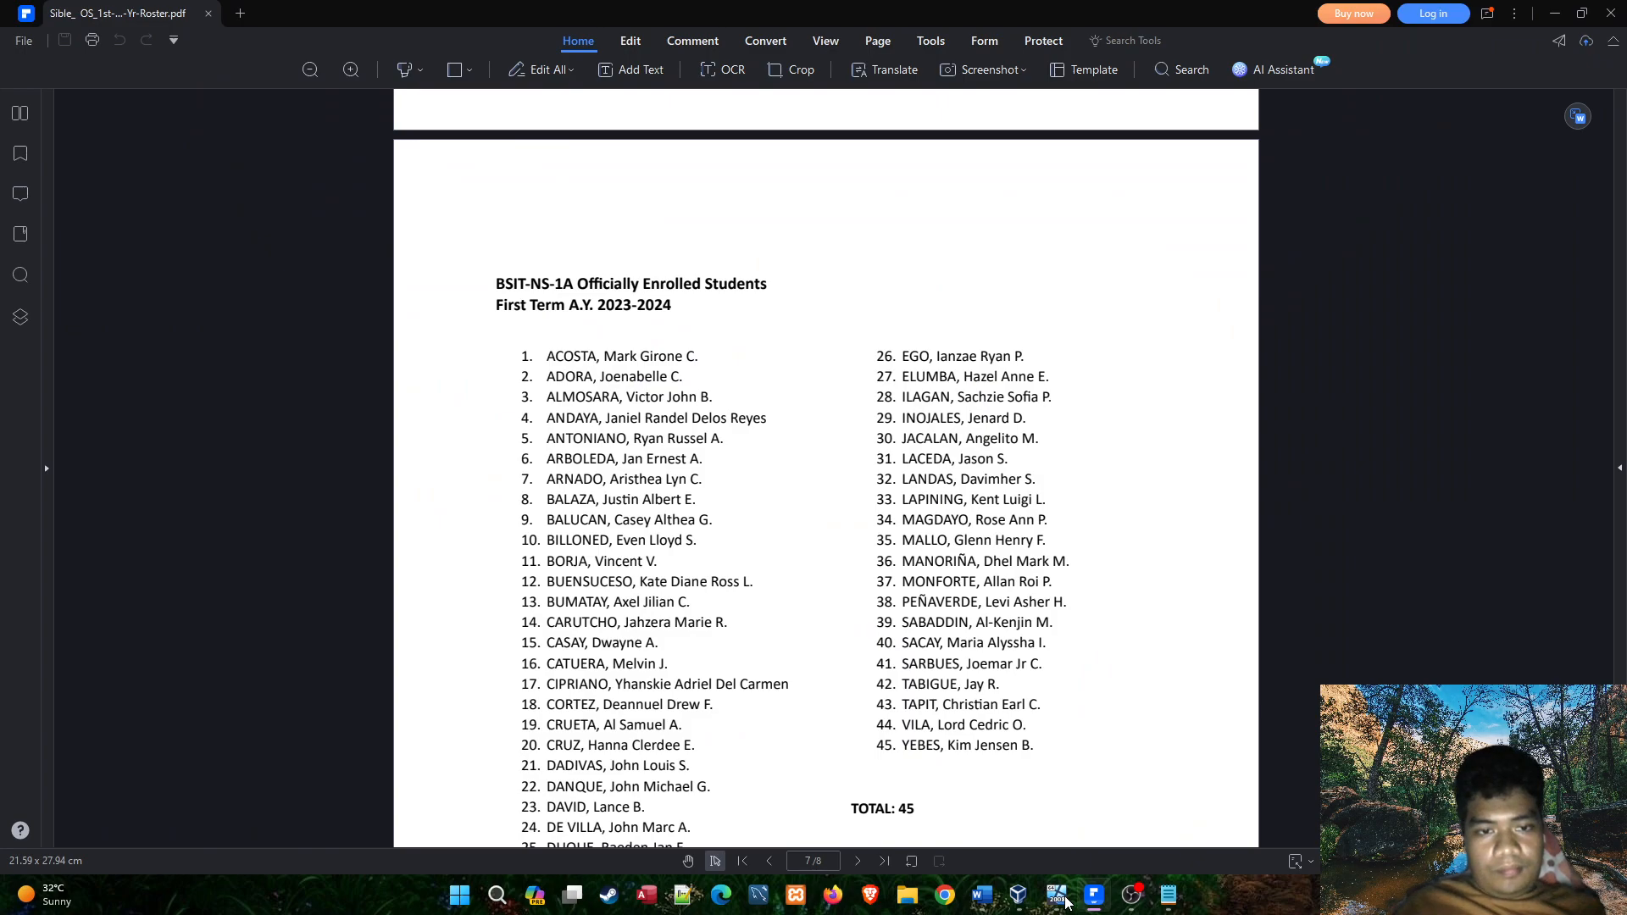
{"action": "left_click", "coordinate": [1066, 902]}
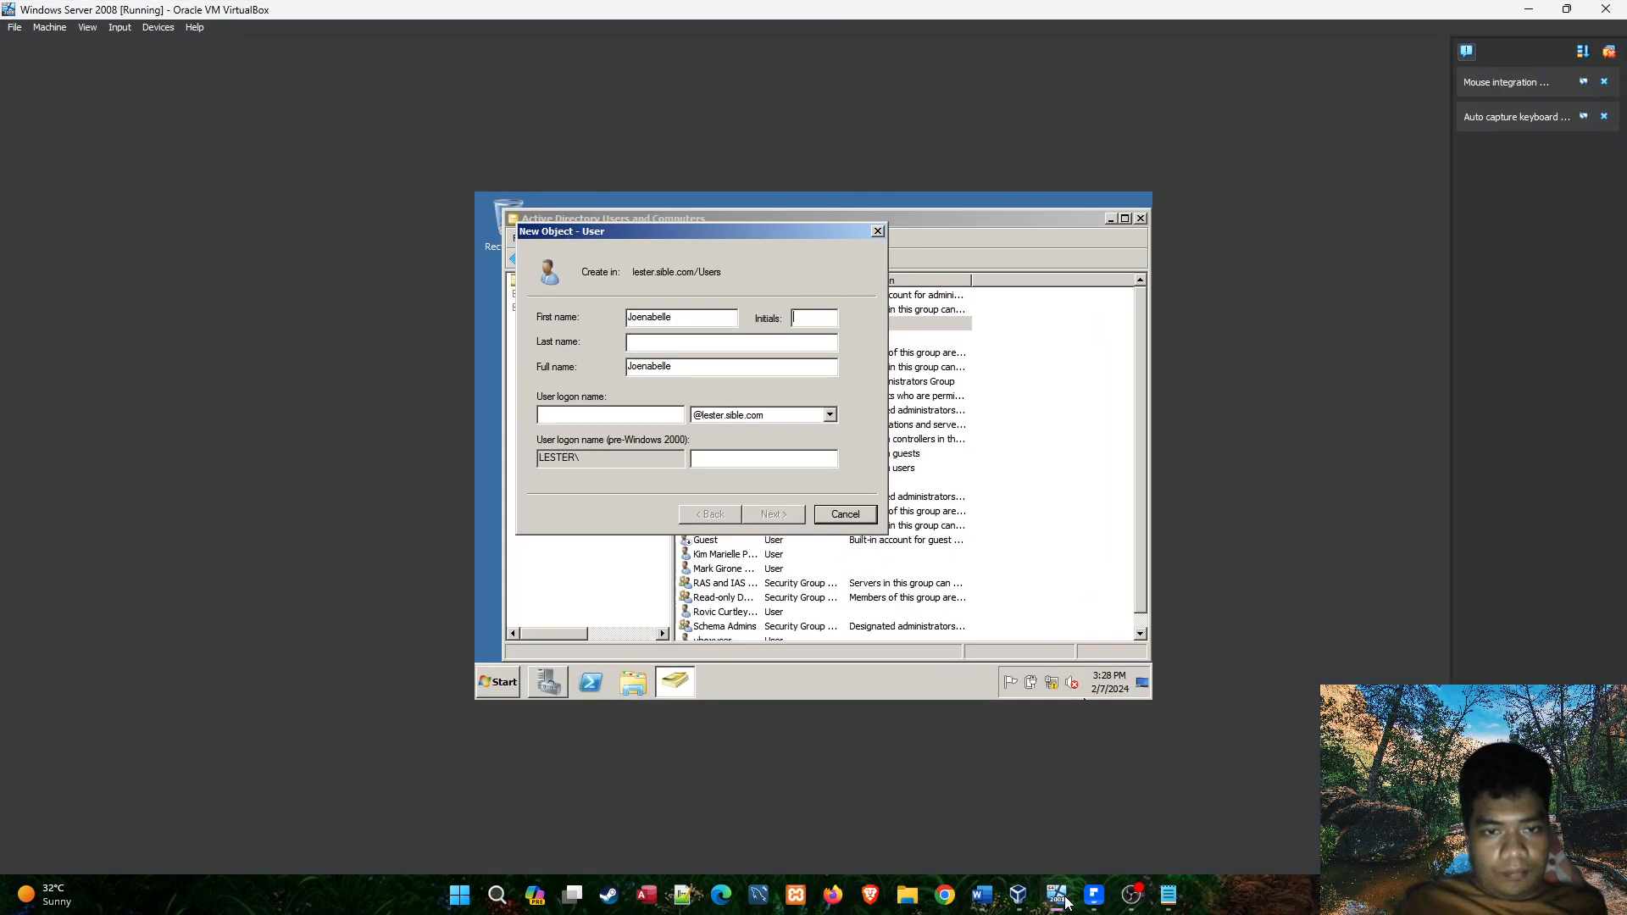
{"action": "left_click", "coordinate": [1065, 902]}
{"action": "left_click", "coordinate": [1065, 902]}
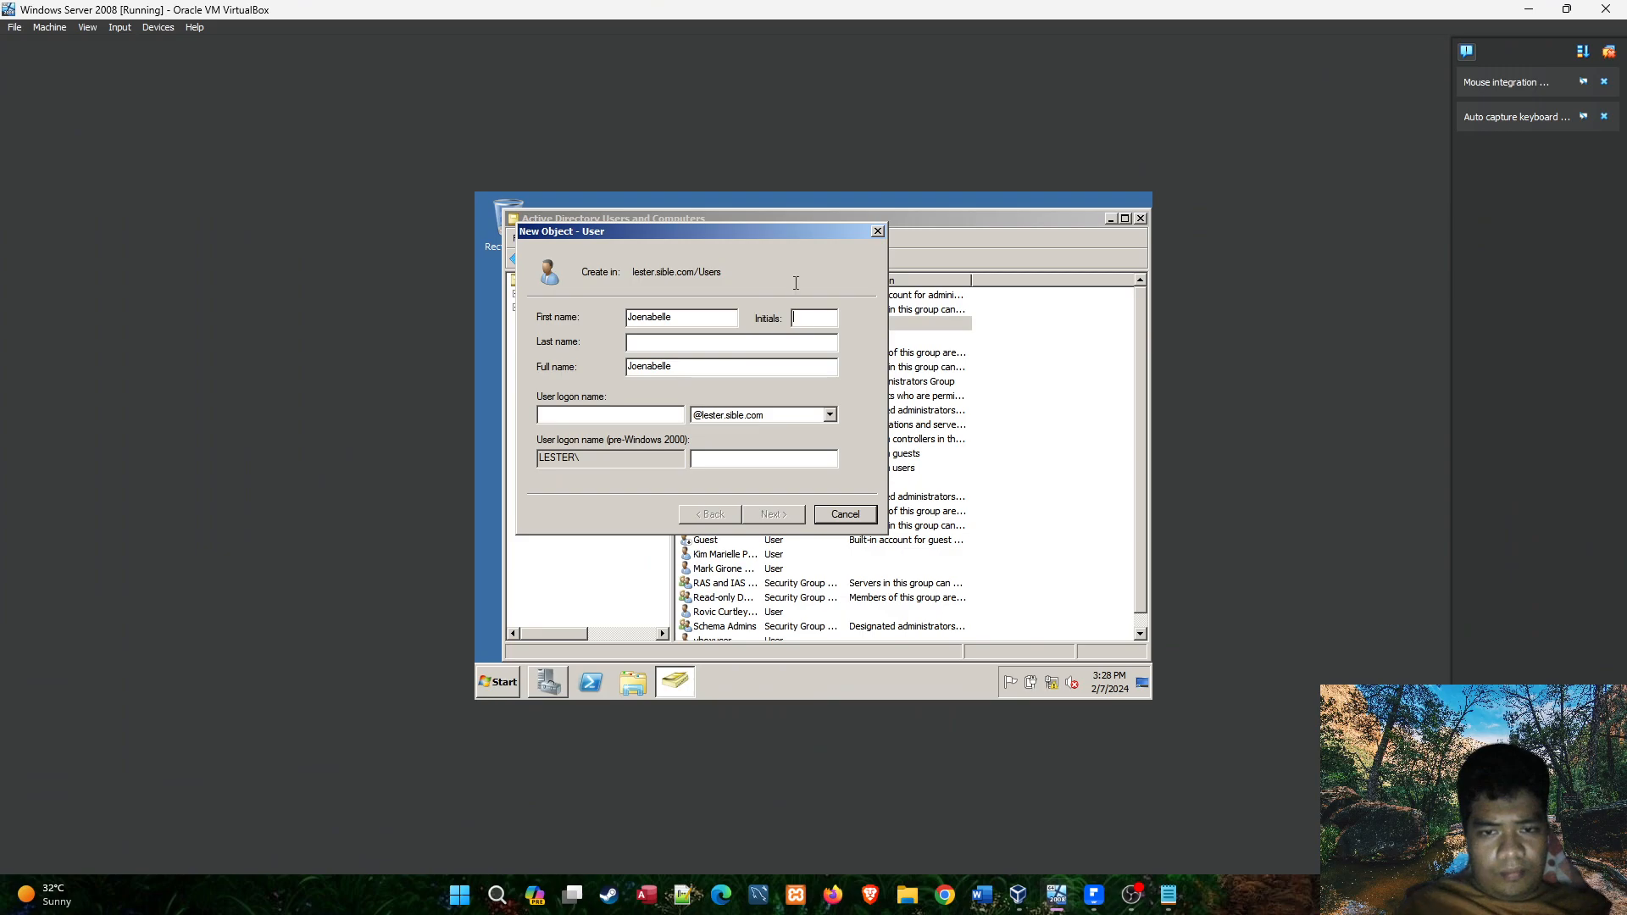
{"action": "left_click", "coordinate": [1057, 892]}
{"action": "left_click", "coordinate": [1057, 892]}
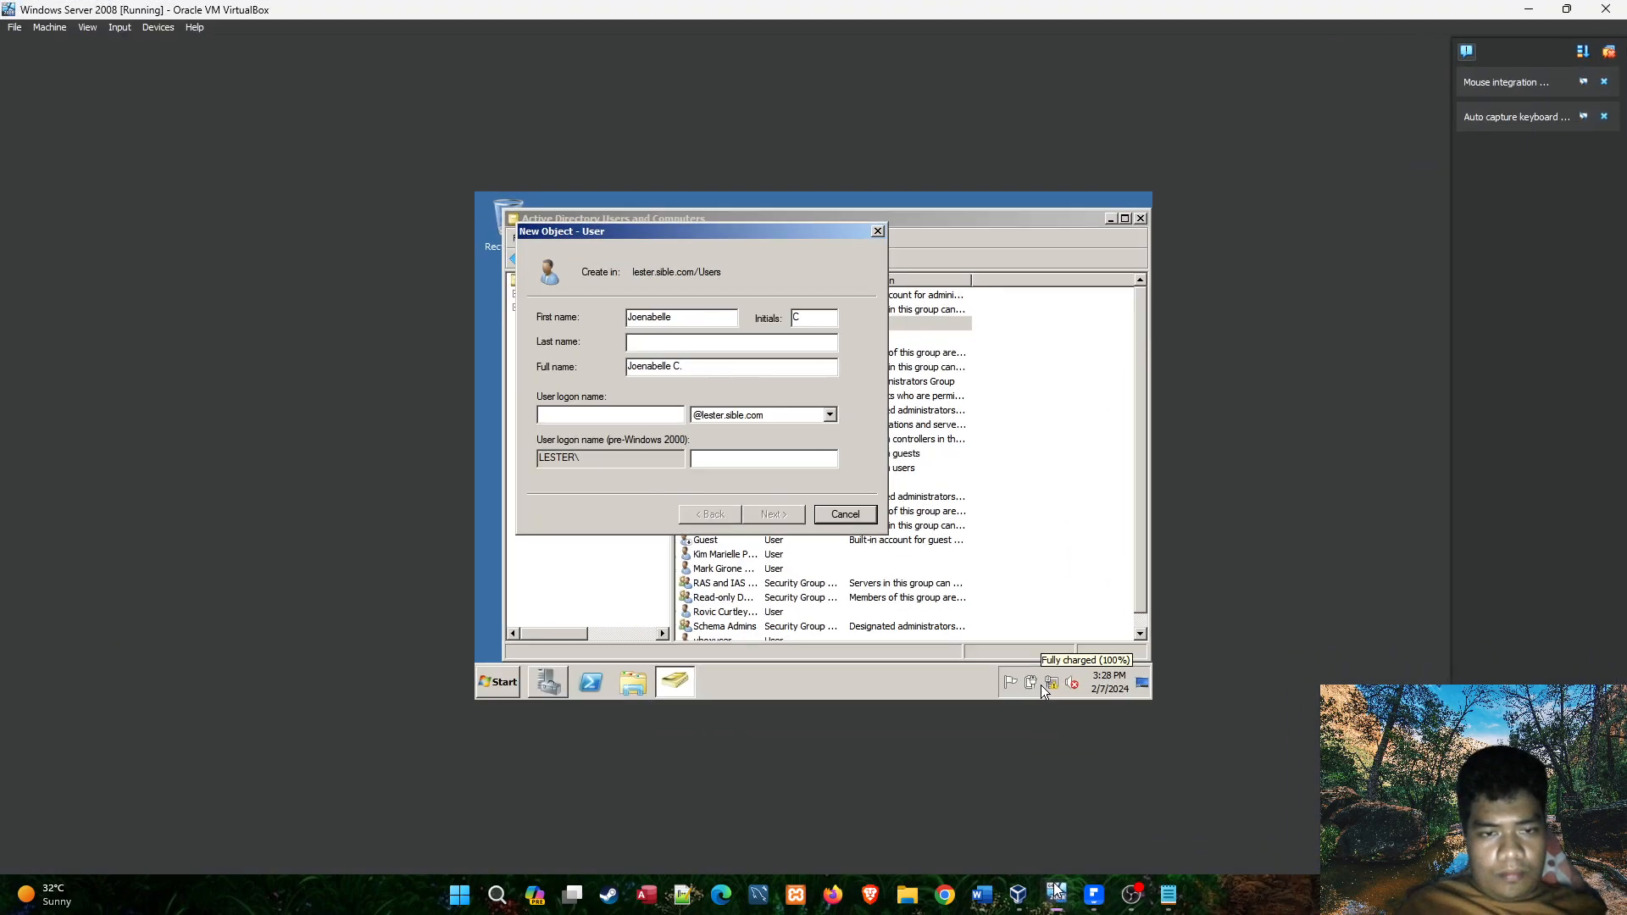
{"action": "left_click", "coordinate": [652, 349]}
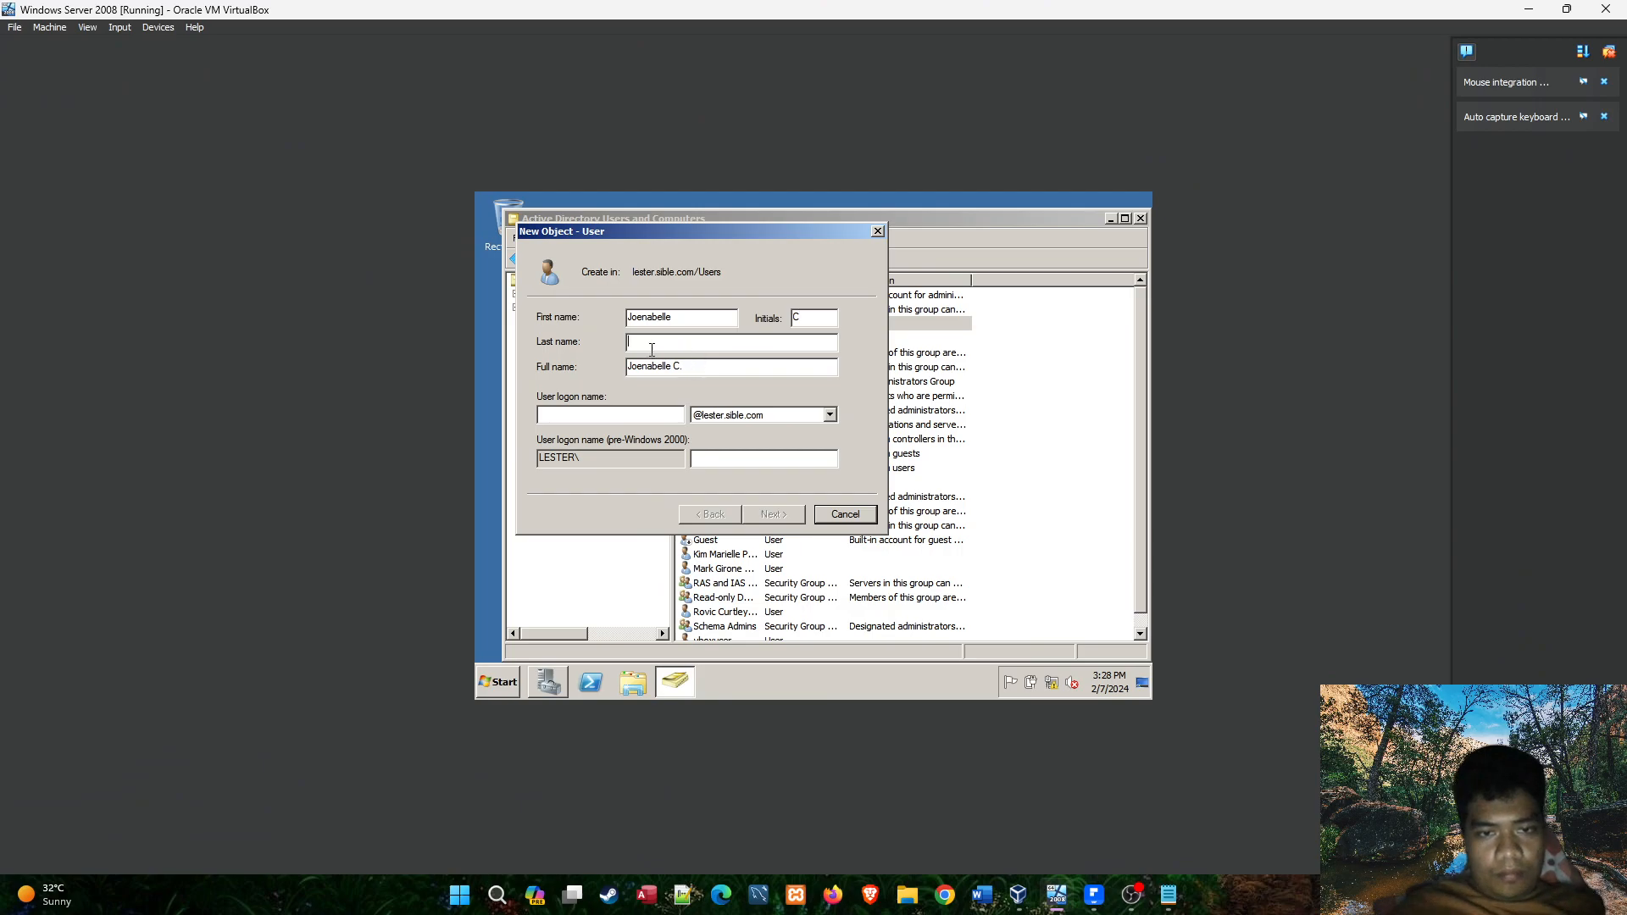
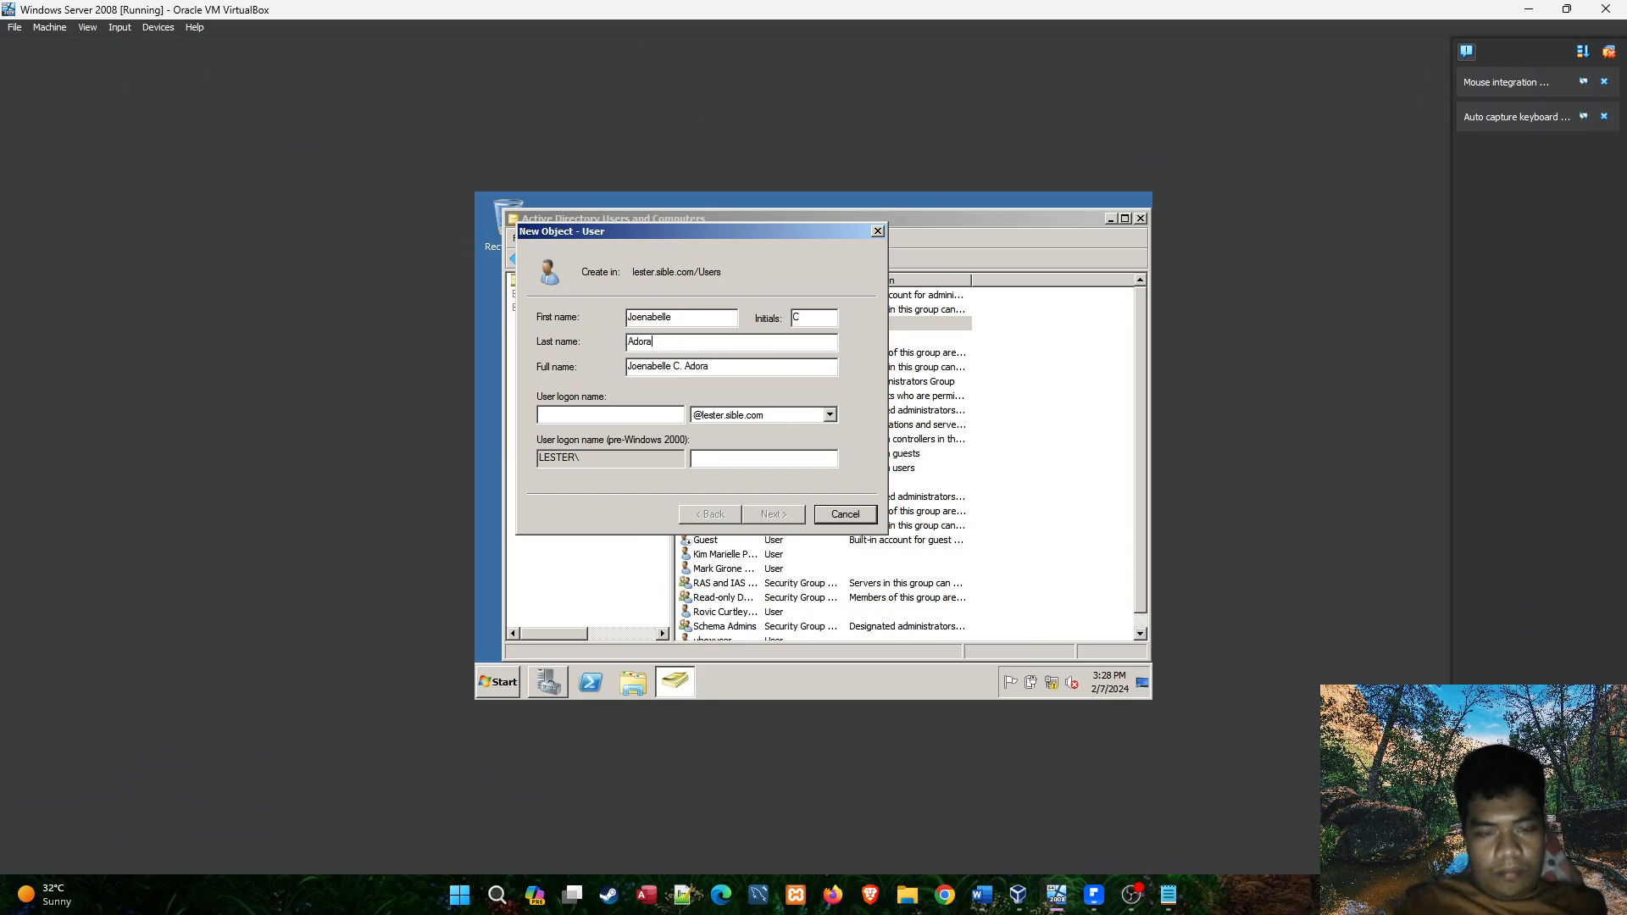
Enter the student's first and last names joined in lowercase as the user logon name.
{"action": "left_click", "coordinate": [646, 421]}
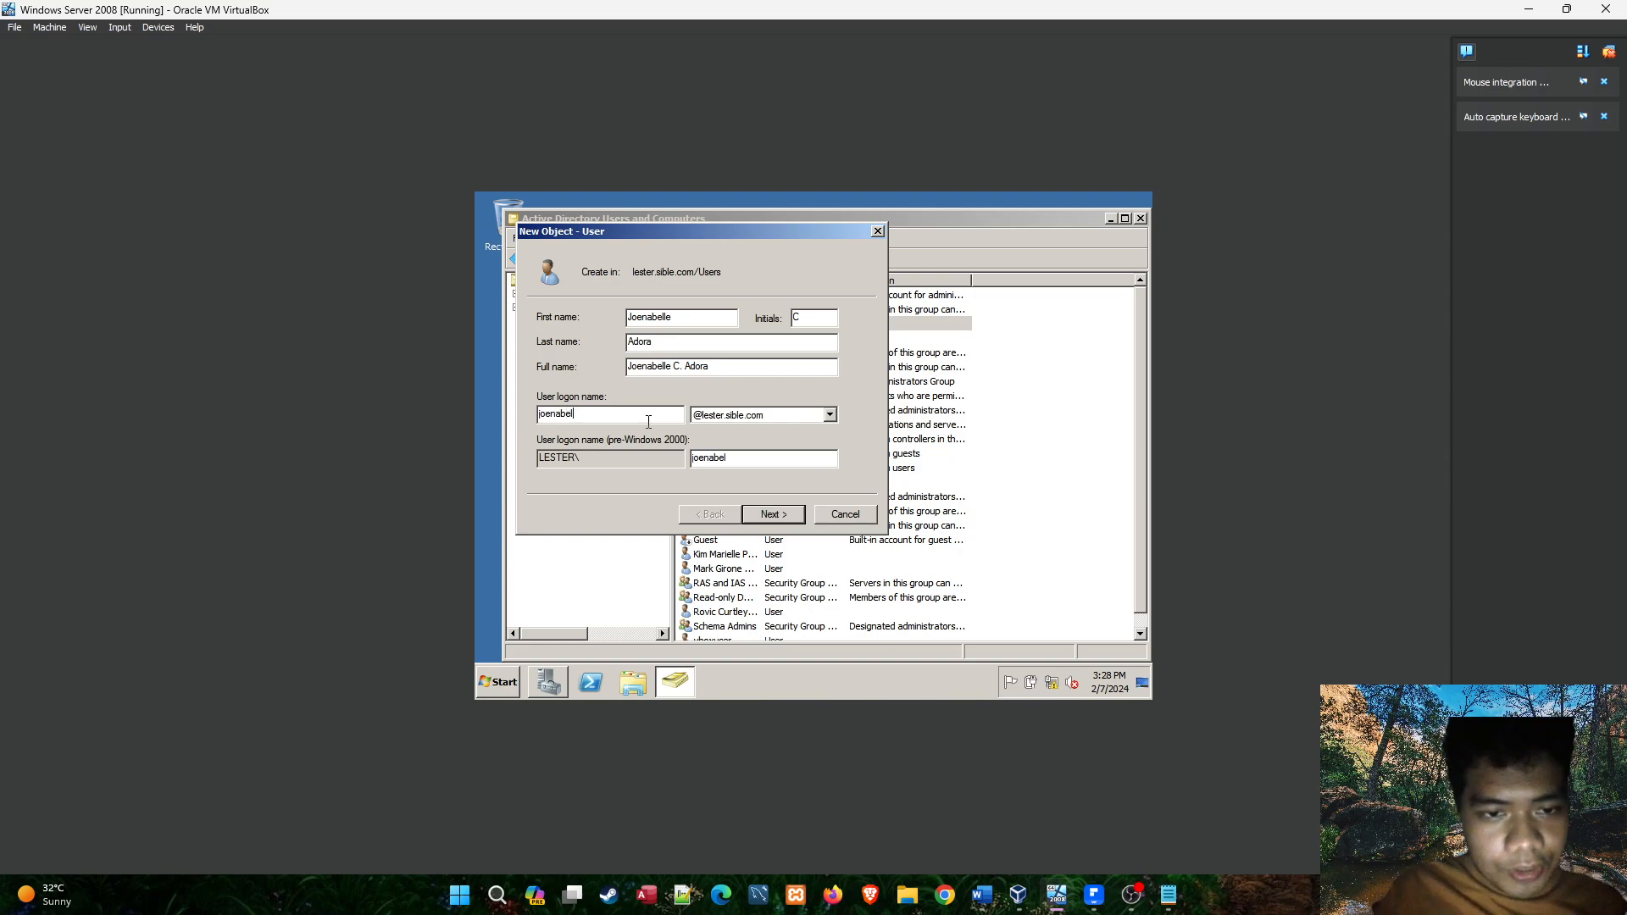
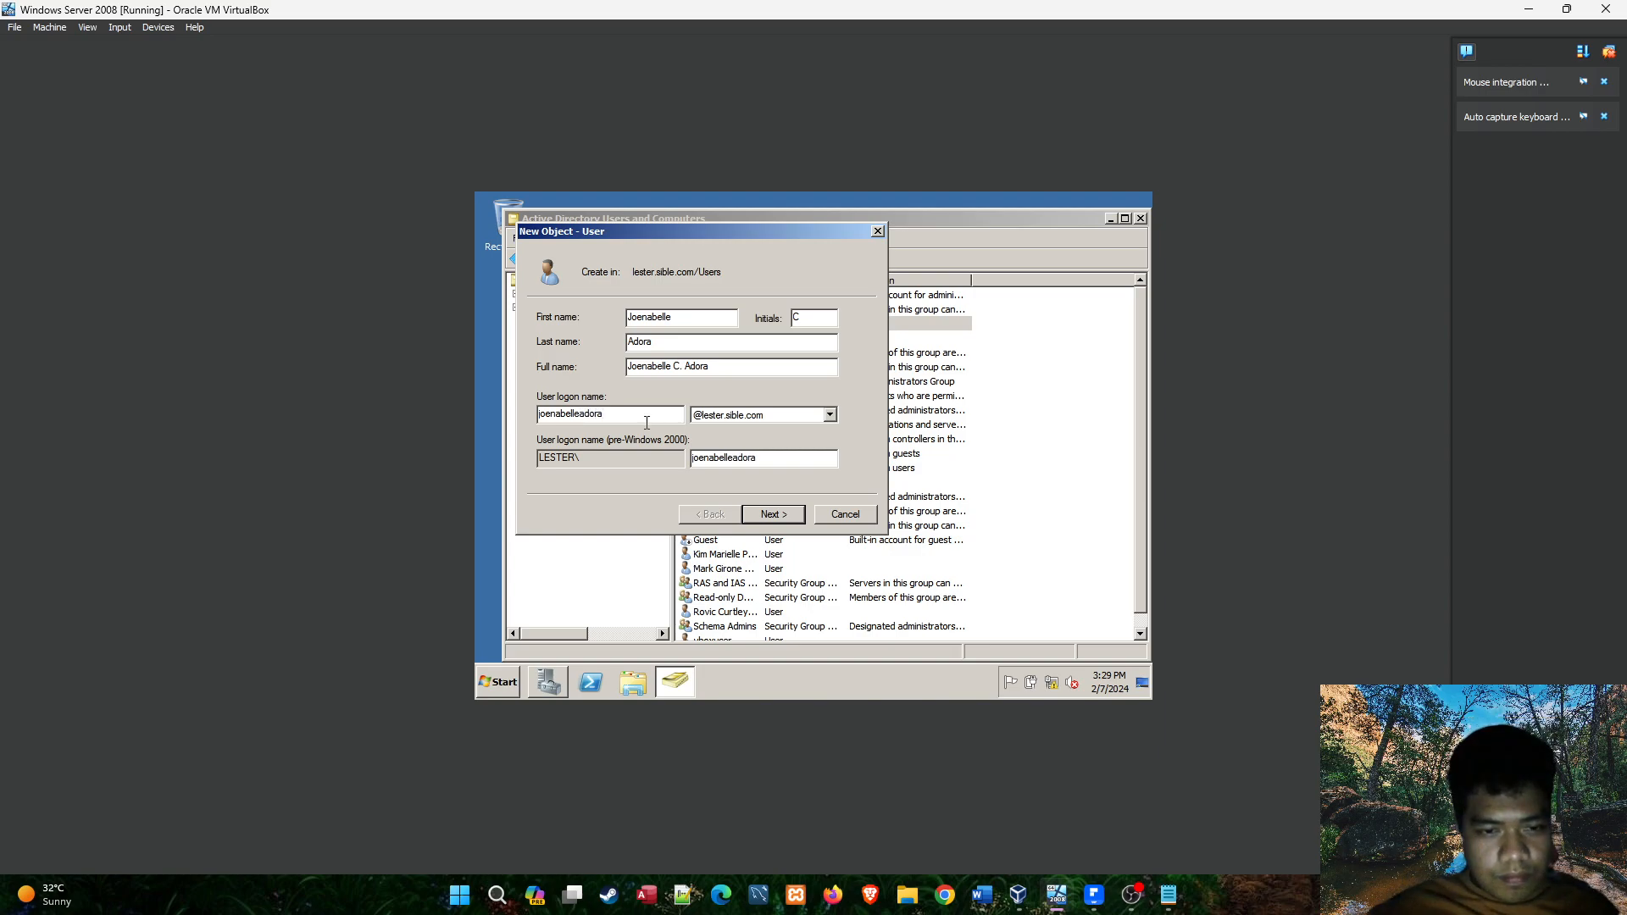
Switch to the Notepad notes and add an "NS1A:" heading with blank lines below it, above the CLASS PRESIDENTS section.
{"action": "left_click", "coordinate": [1169, 895]}
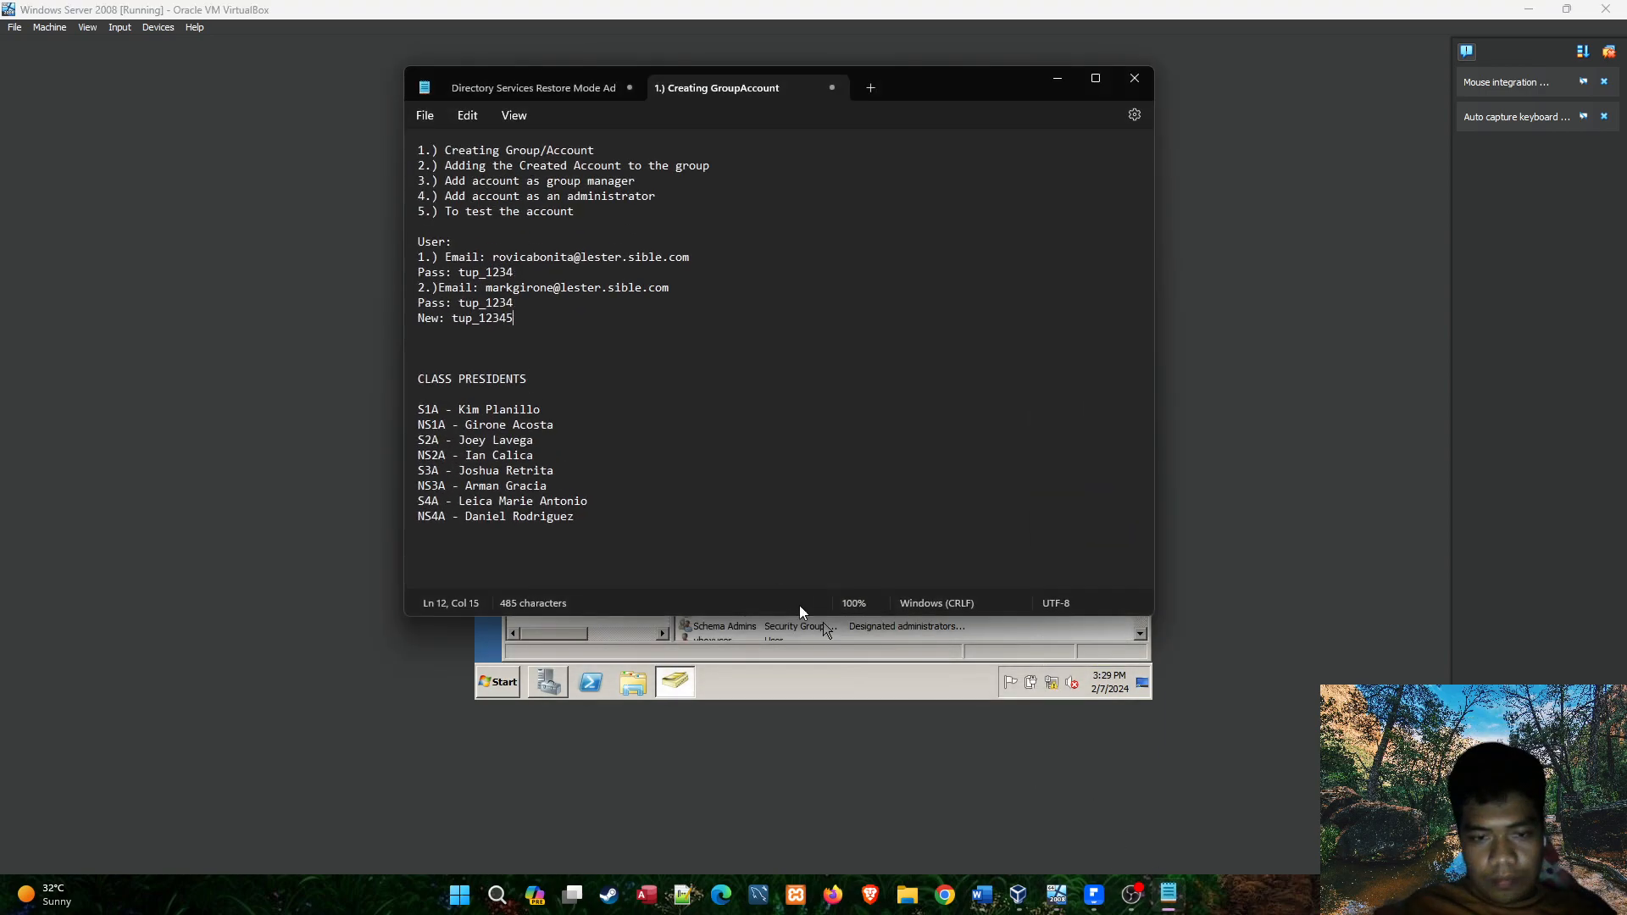
{"action": "left_click", "coordinate": [568, 357]}
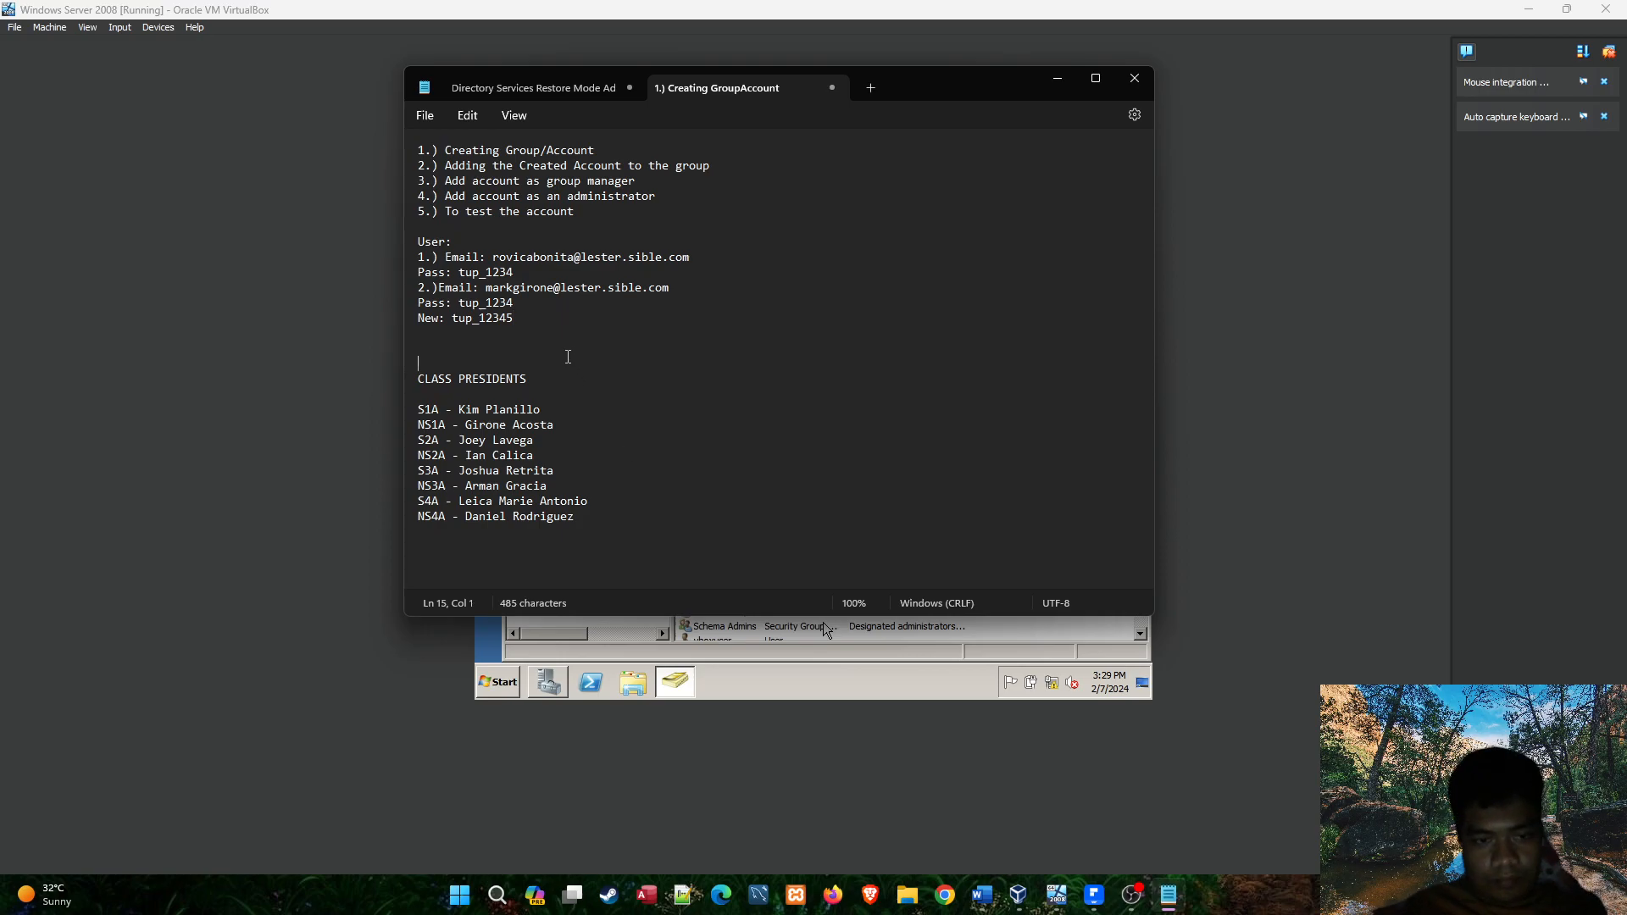
{"action": "type", "text": "NS1A"}
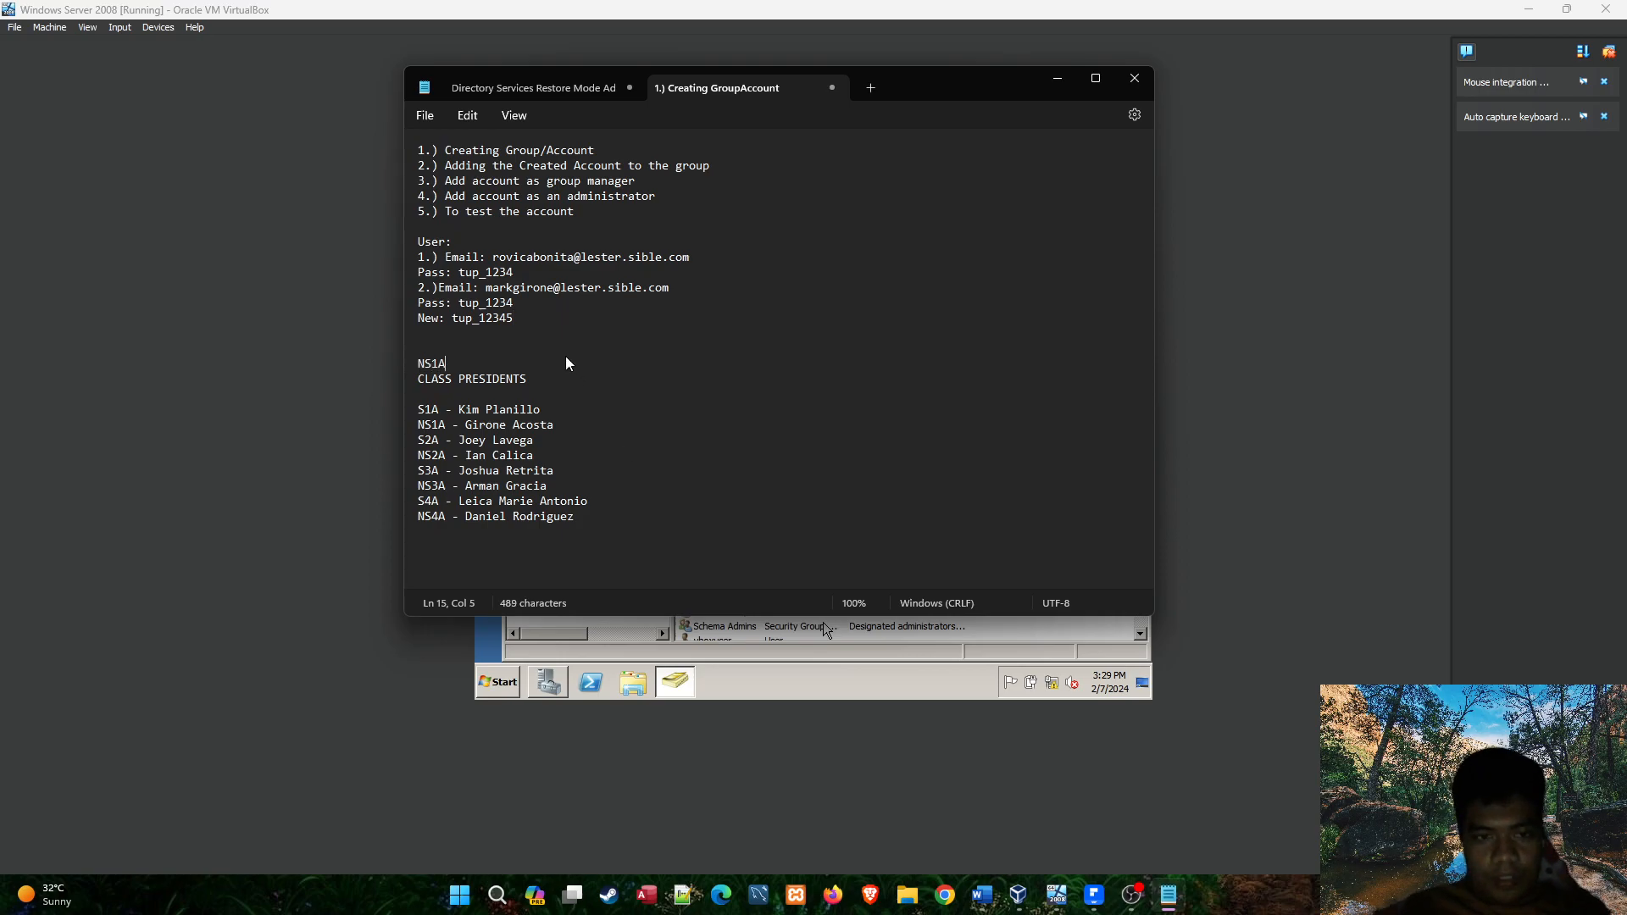
{"action": "type", "text": ":"}
{"action": "key", "text": "Return"}
{"action": "key", "text": "Return"}
{"action": "key", "text": "Return"}
{"action": "key", "text": "Return"}
{"action": "key", "text": "Return"}
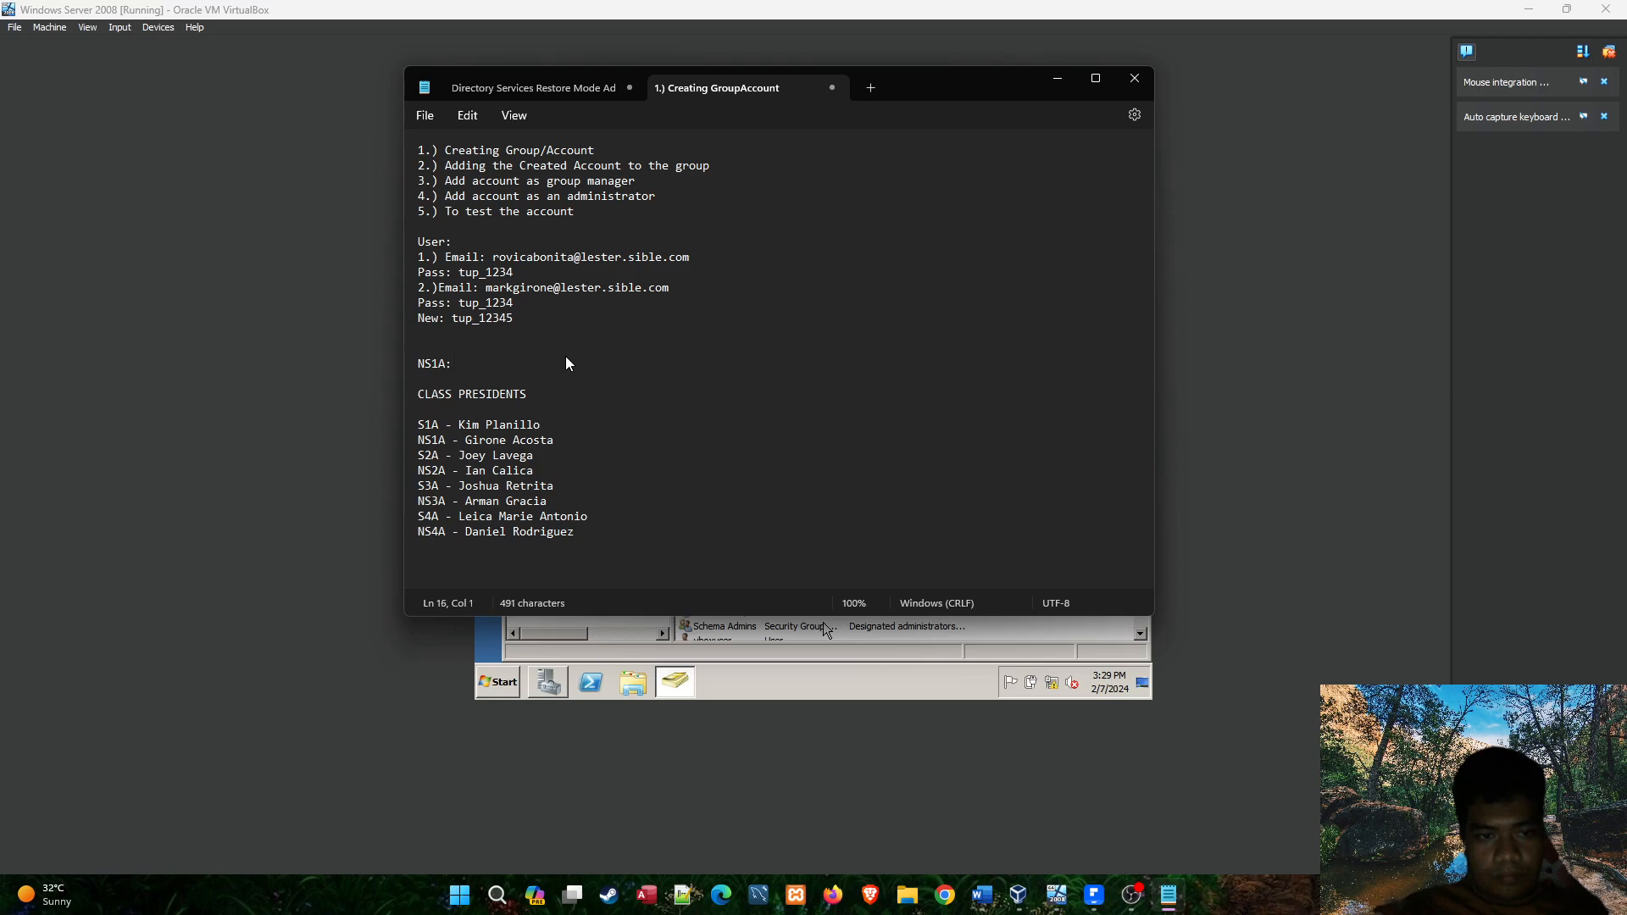
Record the second roster student's full lester.sible.com e-mail address on the line below the "NS1A:" heading.
{"action": "left_click", "coordinate": [456, 380]}
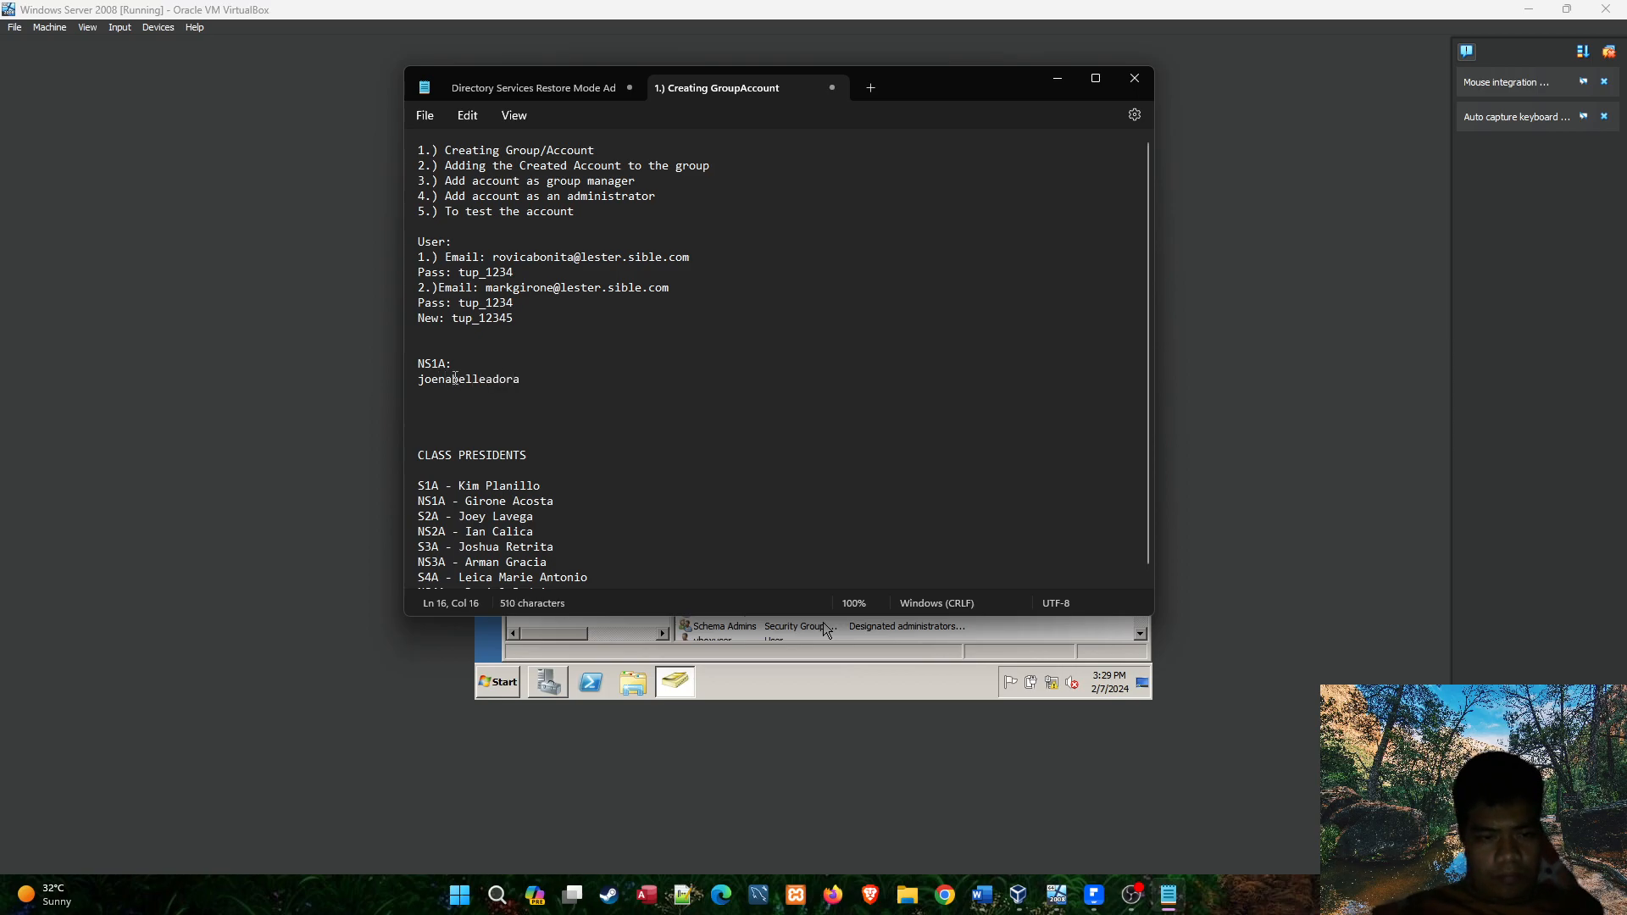
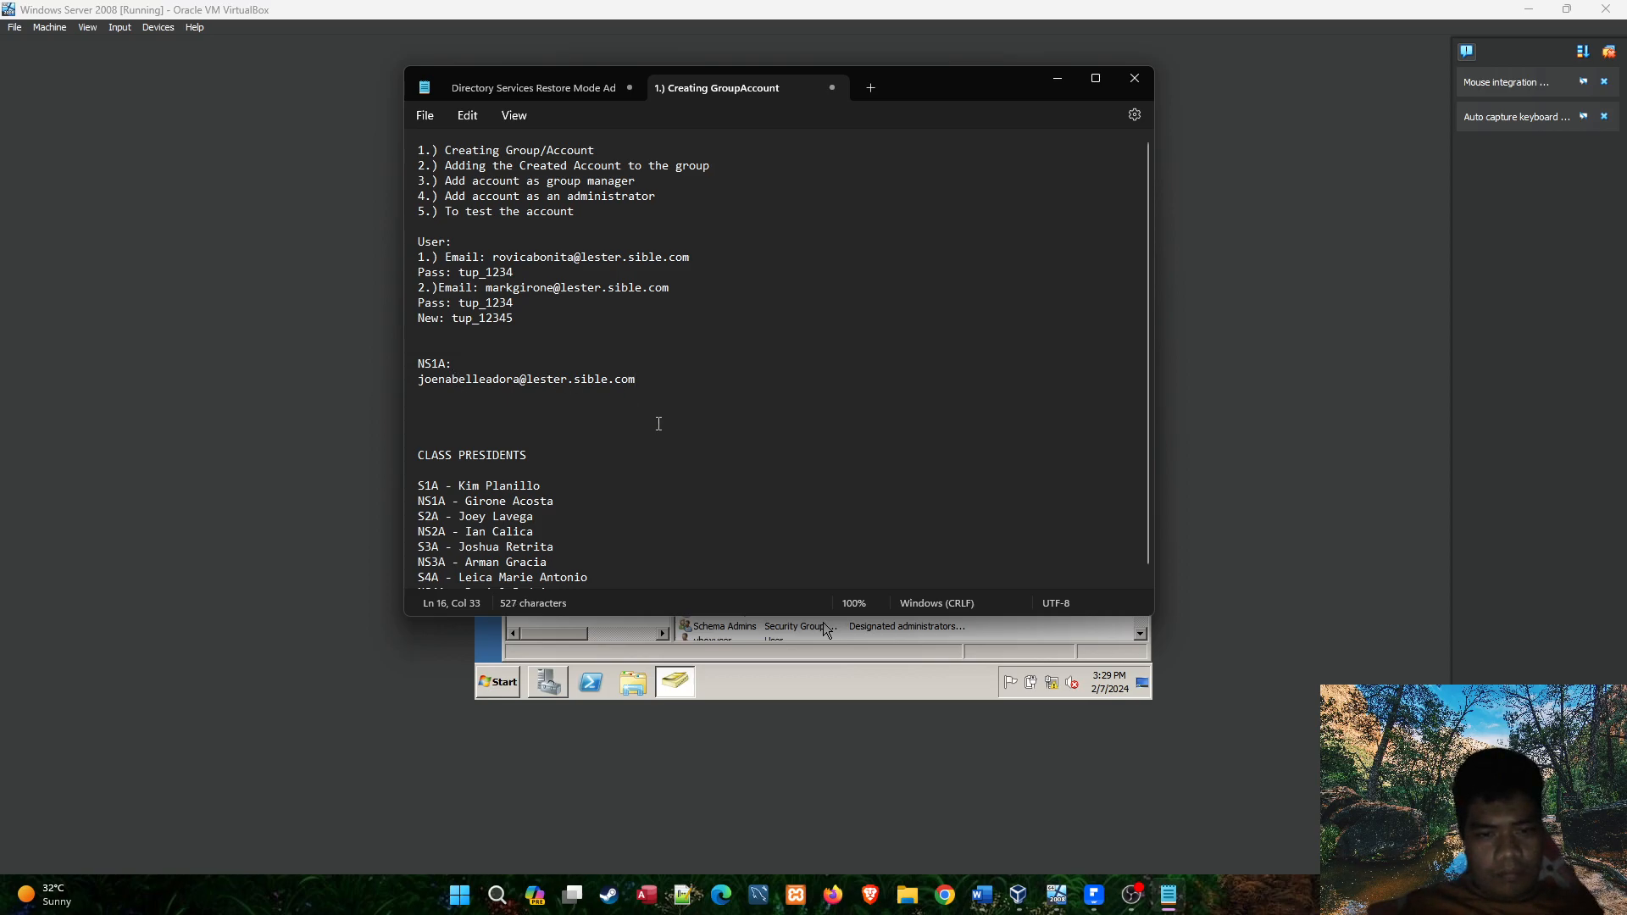
Return to the virtual machine, enter and confirm the new student's account password, and finish creating the user.
{"action": "left_click", "coordinate": [787, 655]}
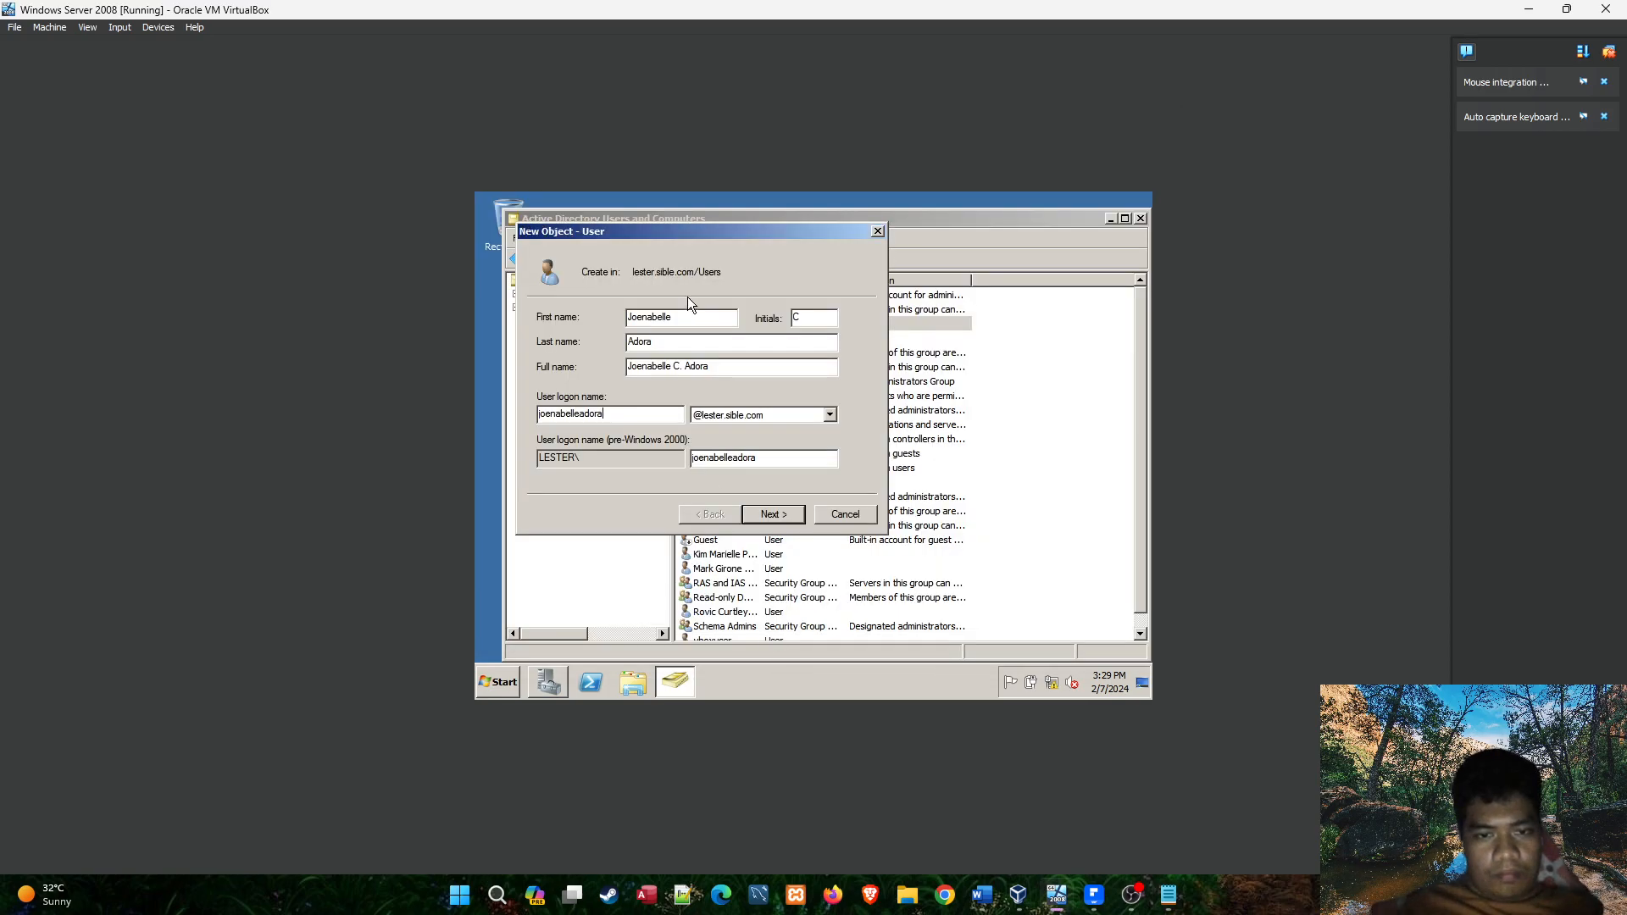
{"action": "left_click", "coordinate": [779, 518]}
{"action": "type", "text": "••••••••"}
{"action": "left_click", "coordinate": [720, 346]}
{"action": "type", "text": "••••••••"}
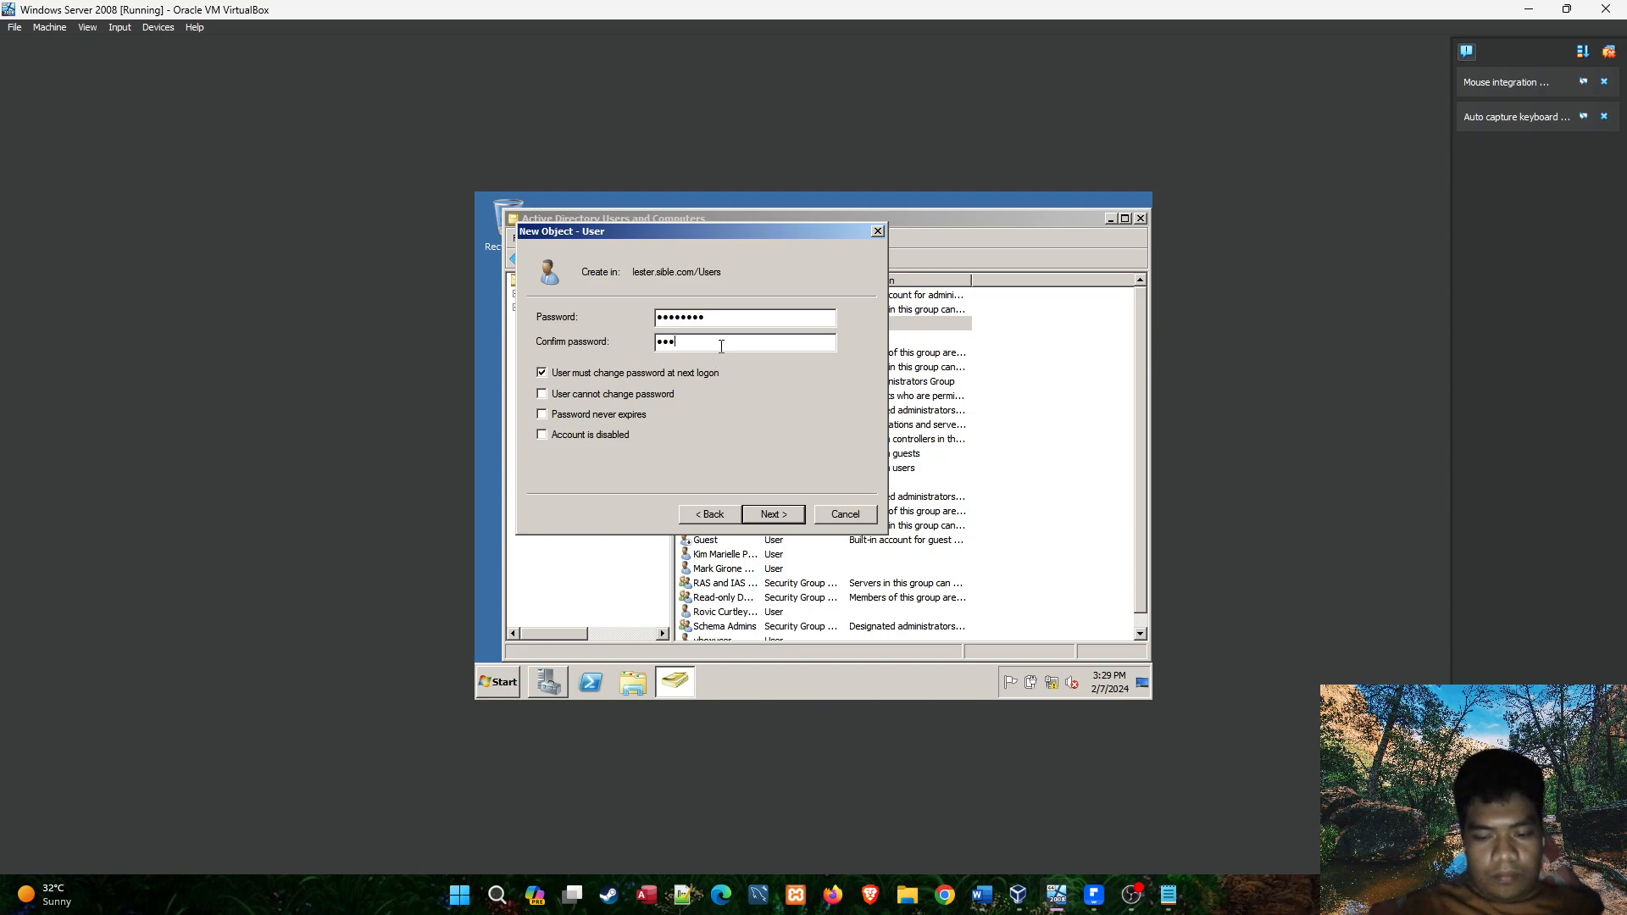
{"action": "left_click", "coordinate": [773, 514]}
{"action": "left_click", "coordinate": [773, 514]}
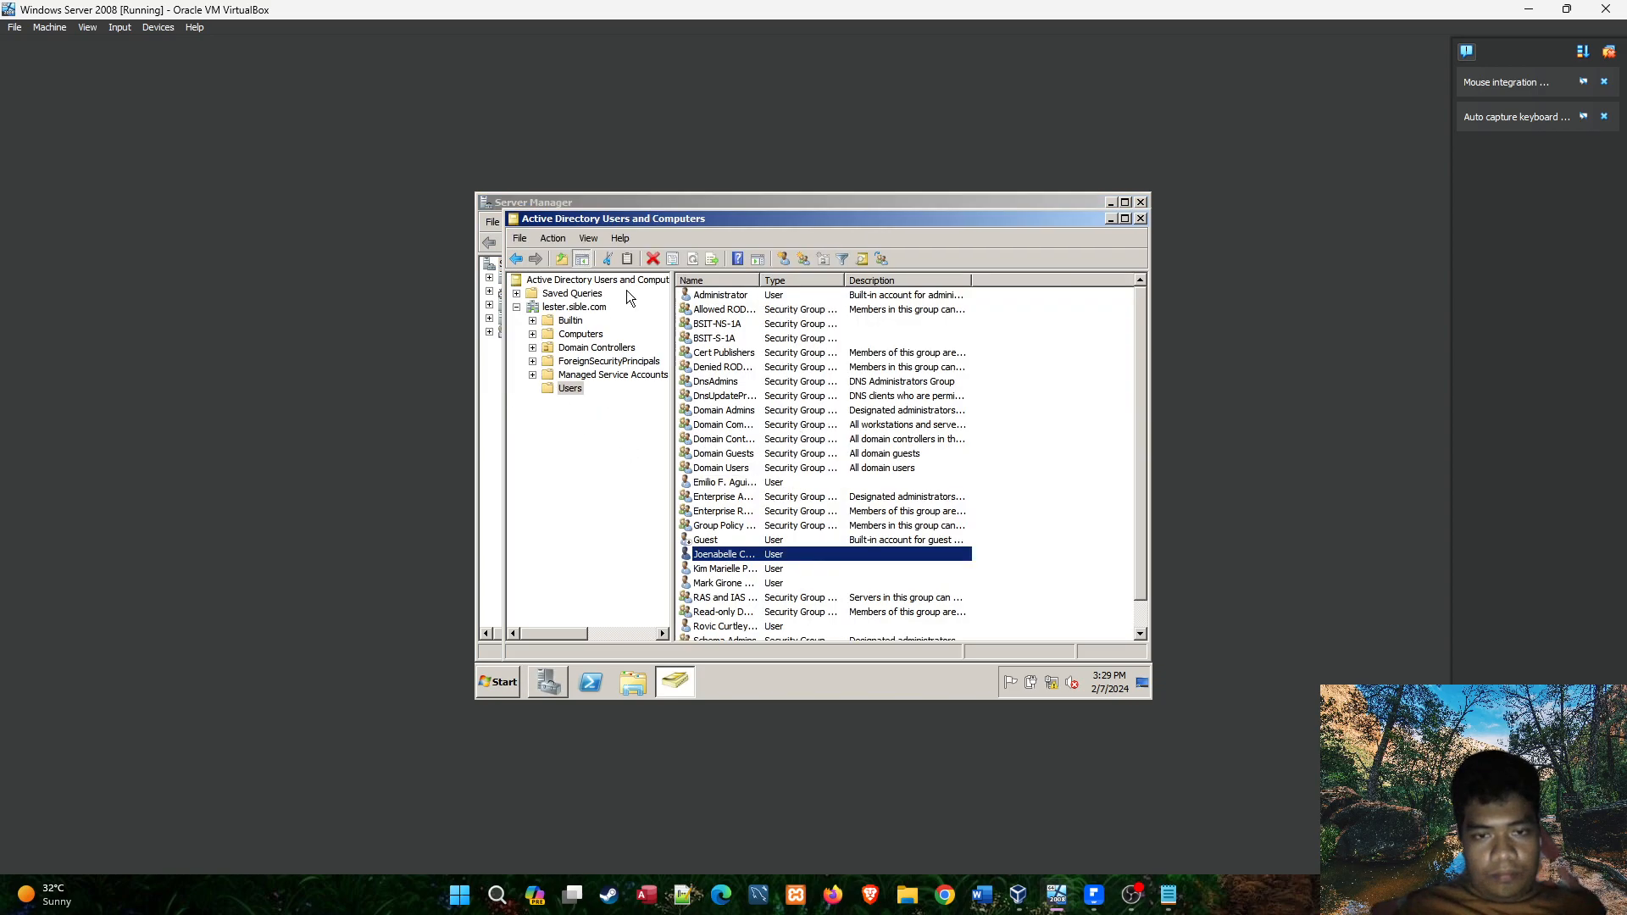
Start another user in the Users container with the first name and middle initial of the third student on the BSIT-NS-1A roster.
{"action": "left_click", "coordinate": [784, 260]}
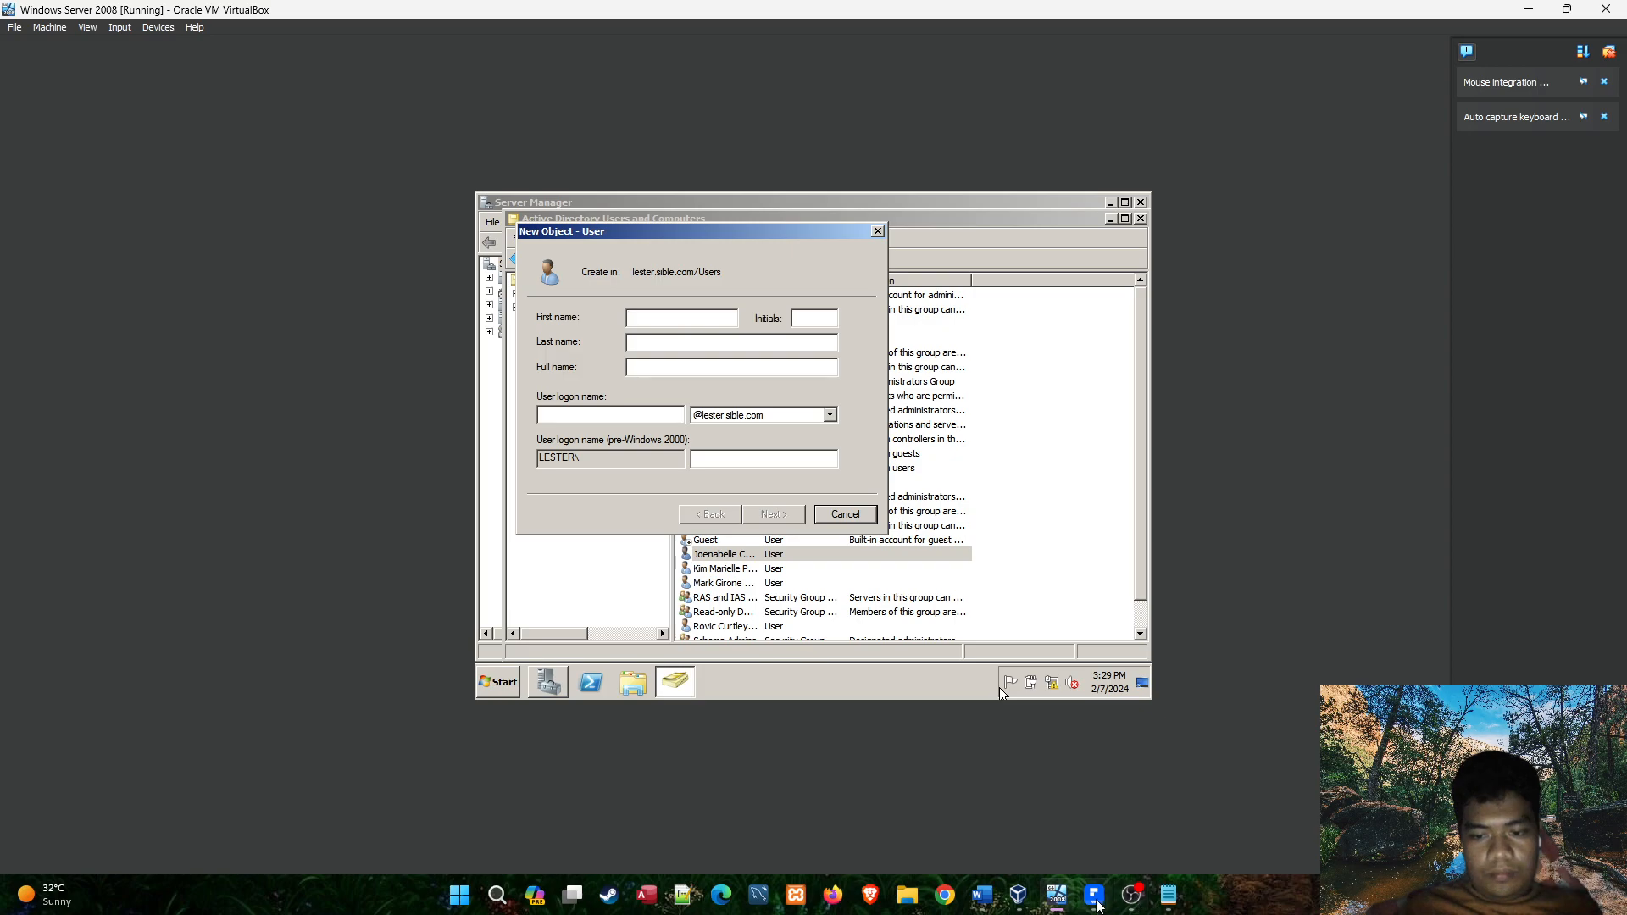
{"action": "left_click", "coordinate": [1094, 900]}
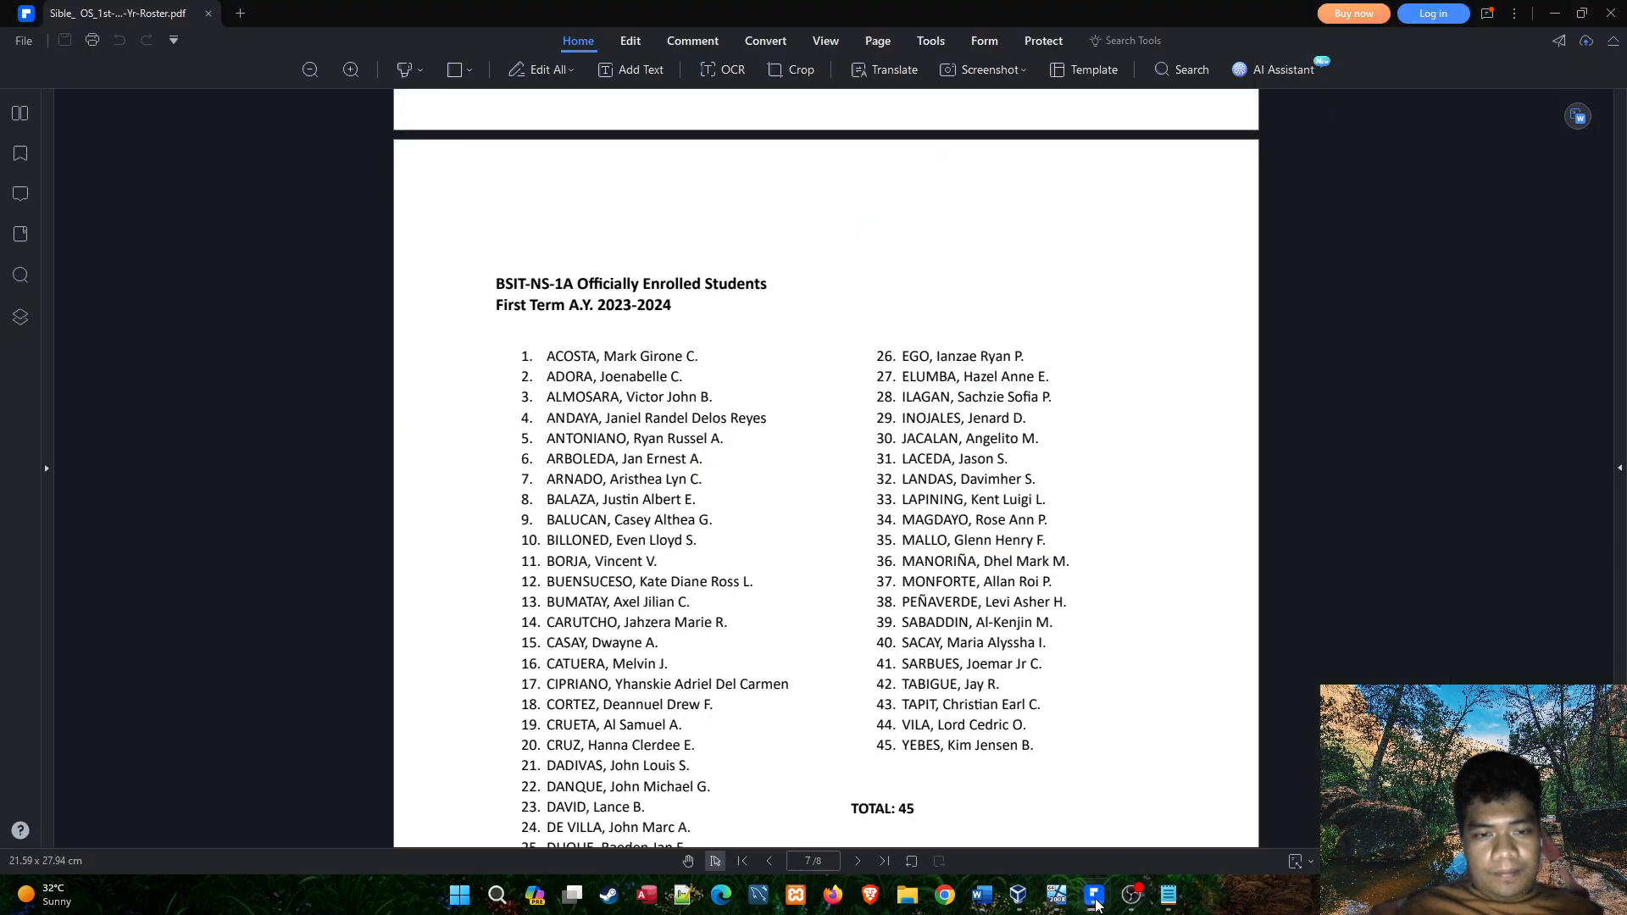
{"action": "left_click", "coordinate": [1094, 899]}
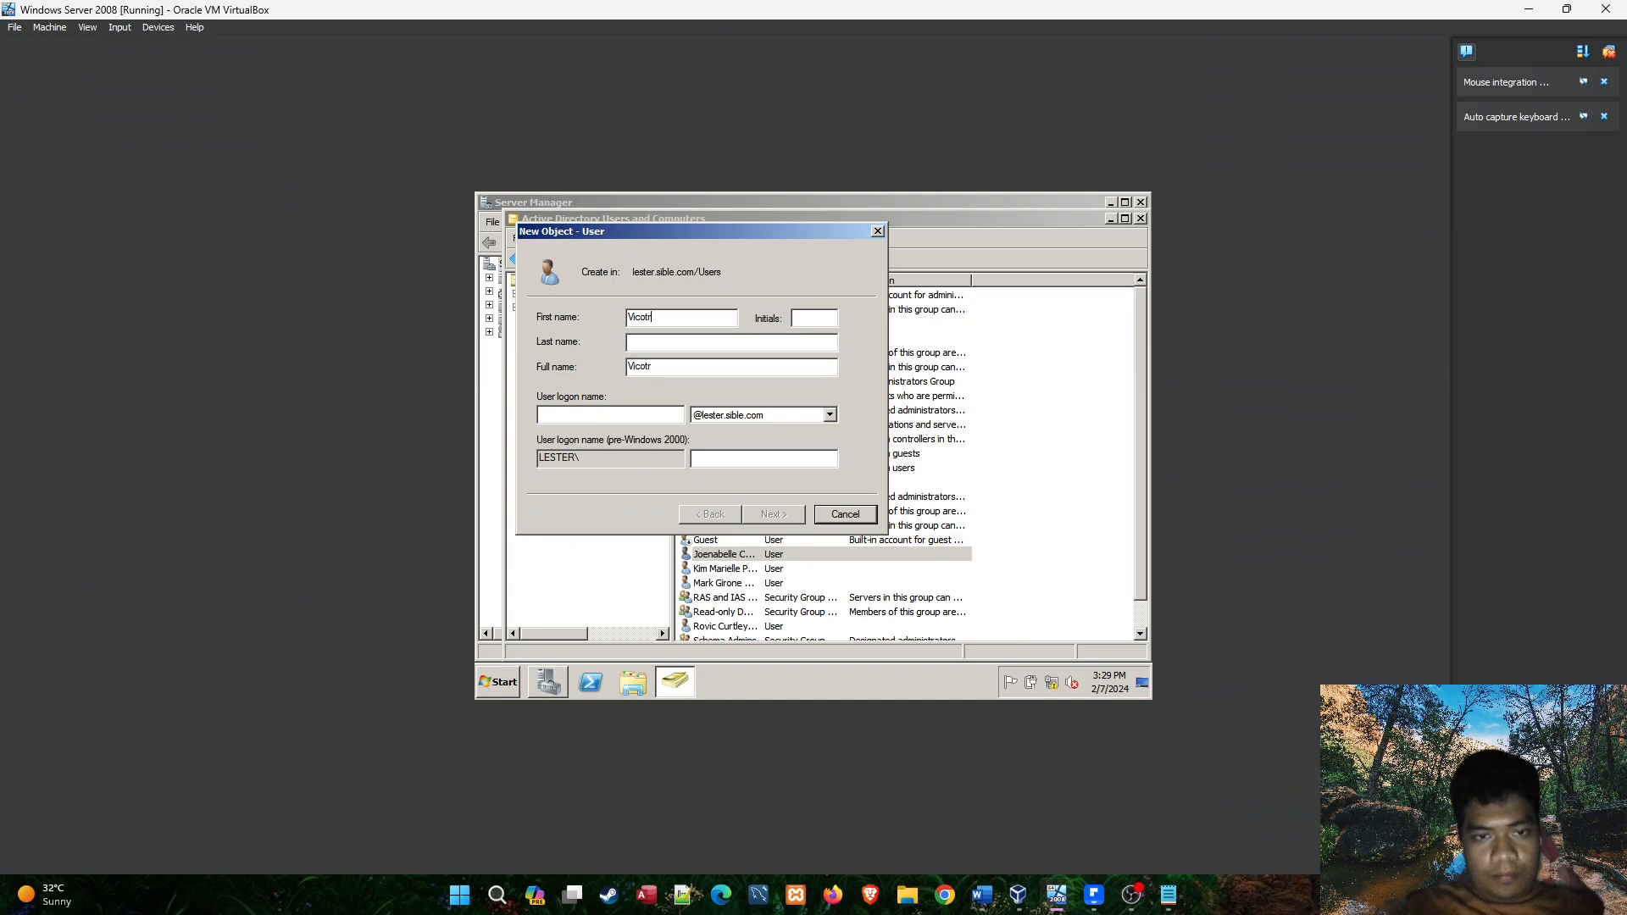
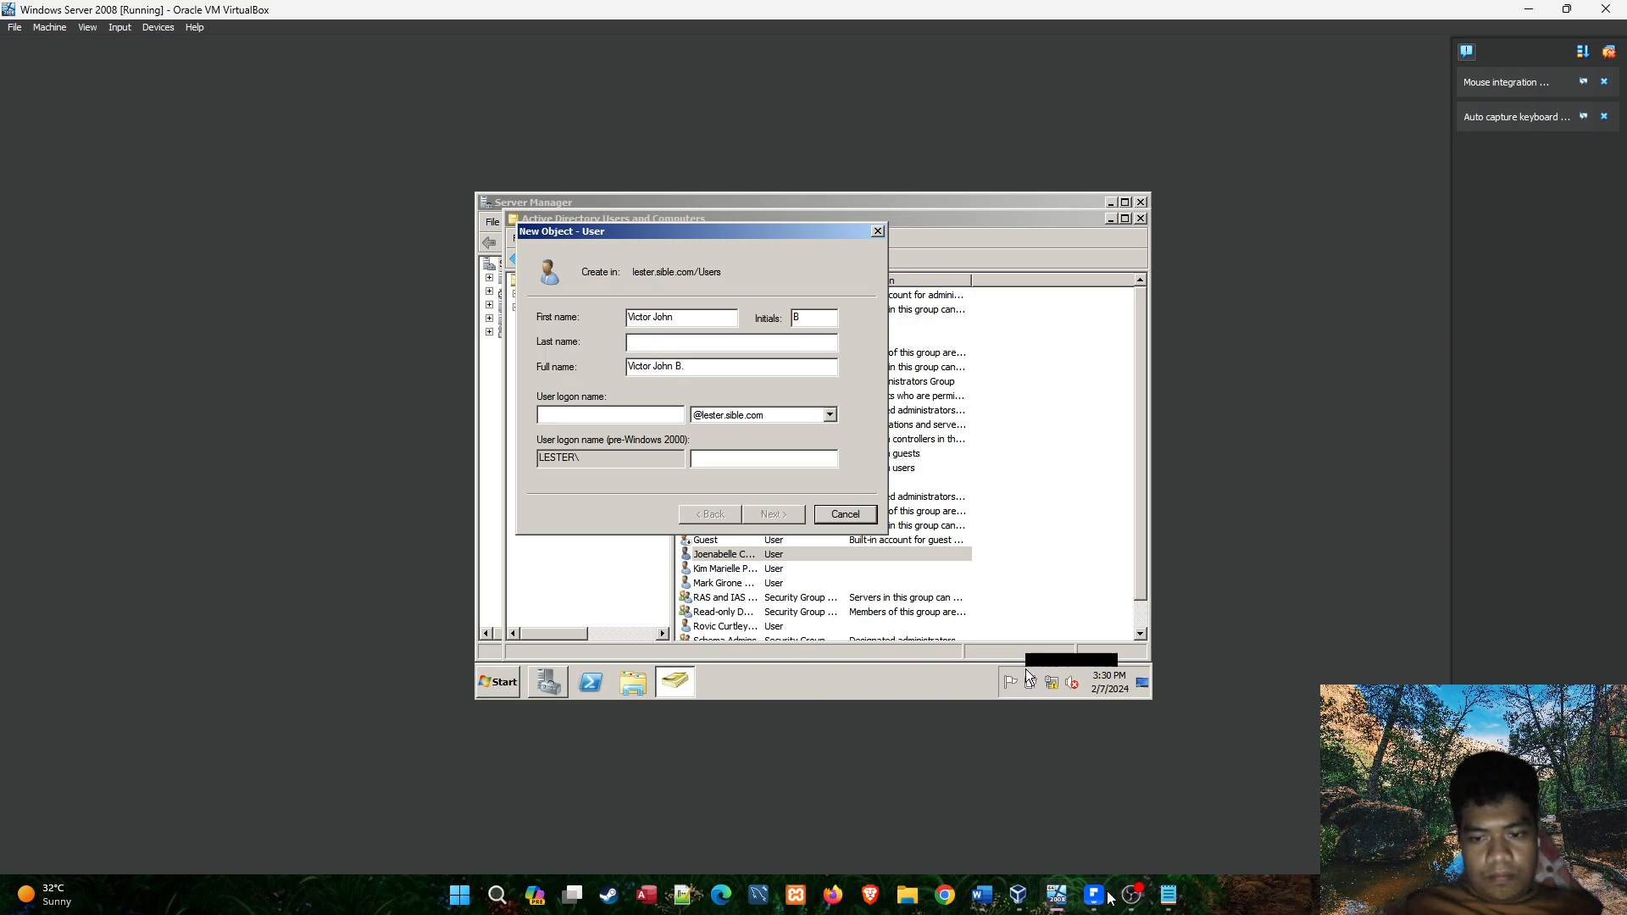
Check the roster, enter the student's last name, and set the user logon name to the first given name and last name joined in lowercase.
{"action": "left_click", "coordinate": [1090, 896]}
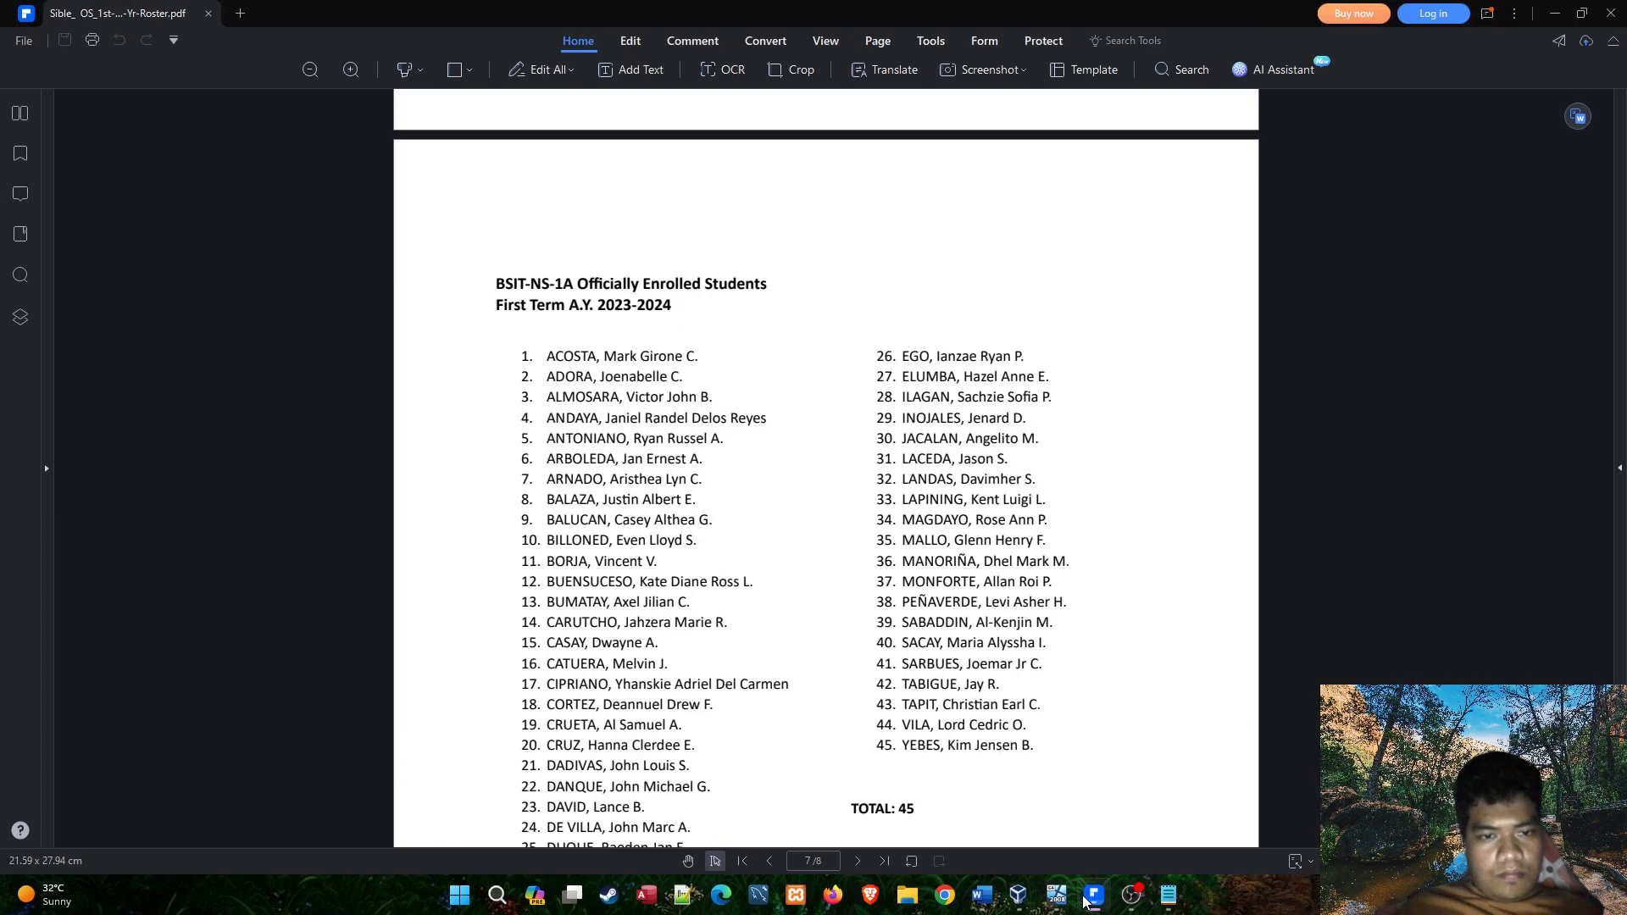
{"action": "left_click", "coordinate": [1087, 898]}
{"action": "left_click", "coordinate": [1085, 898]}
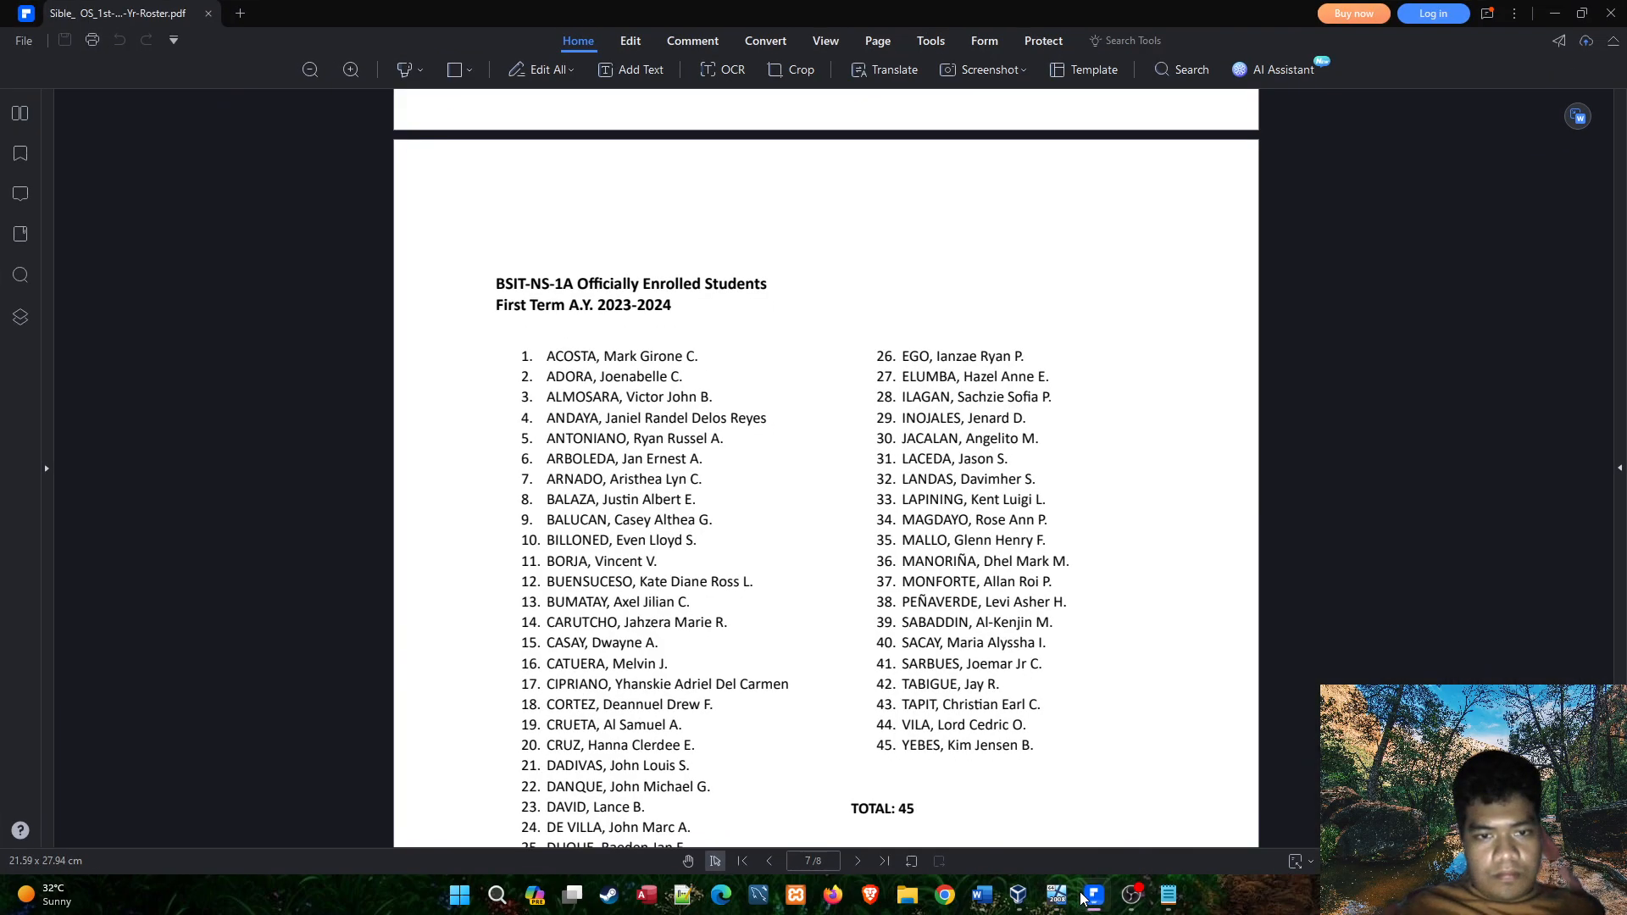
{"action": "left_click", "coordinate": [1085, 897]}
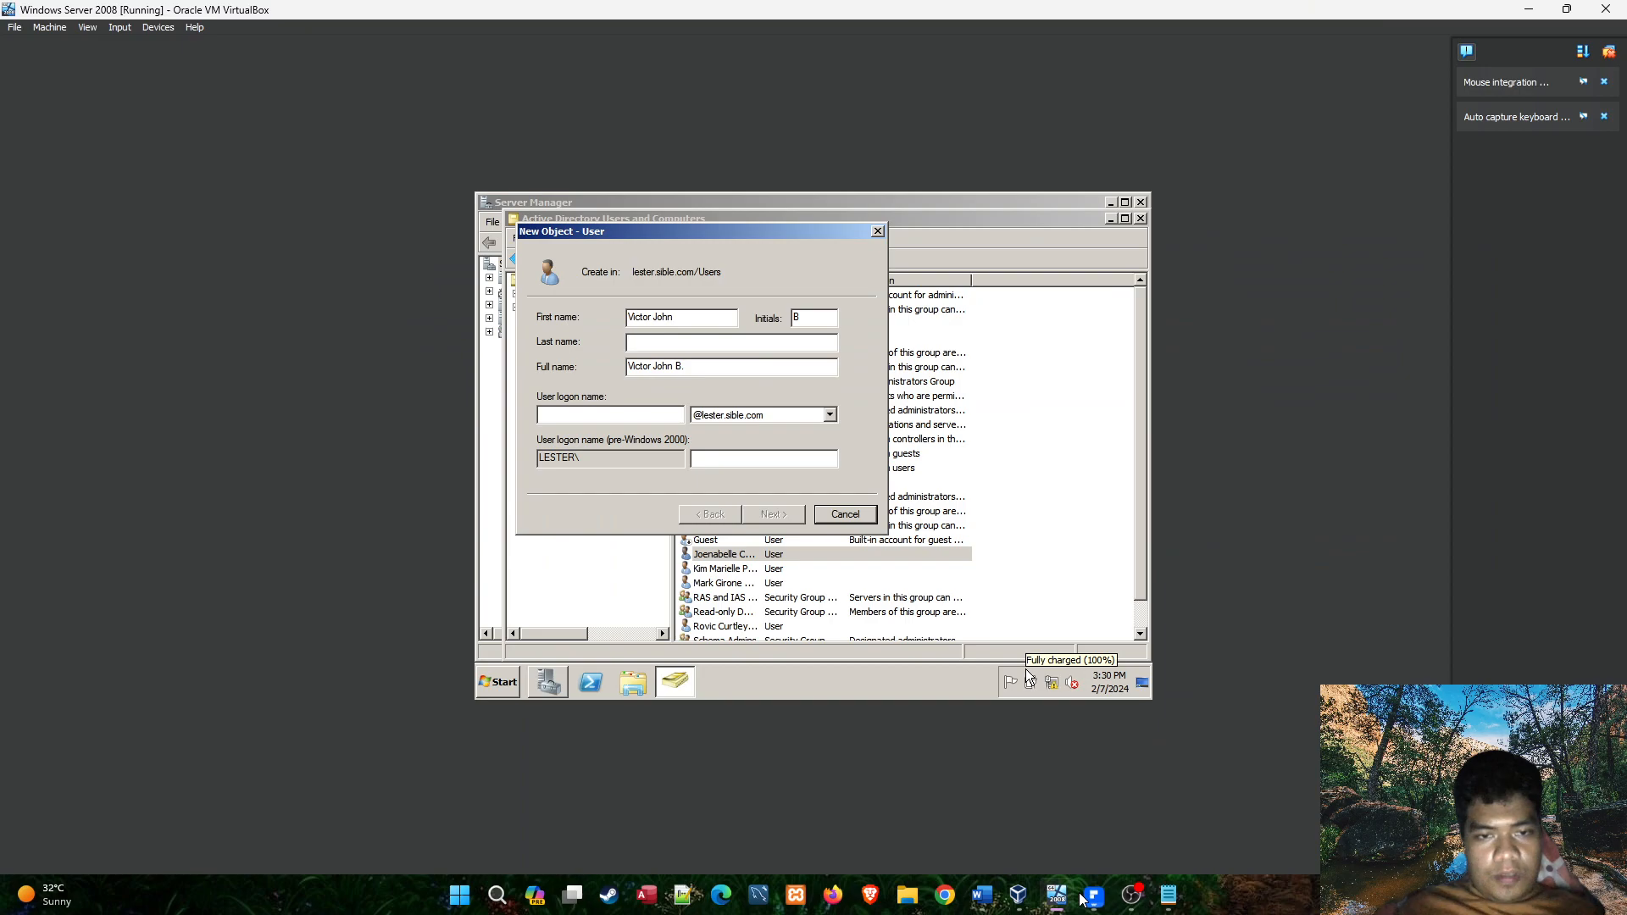
{"action": "key", "text": "Tab"}
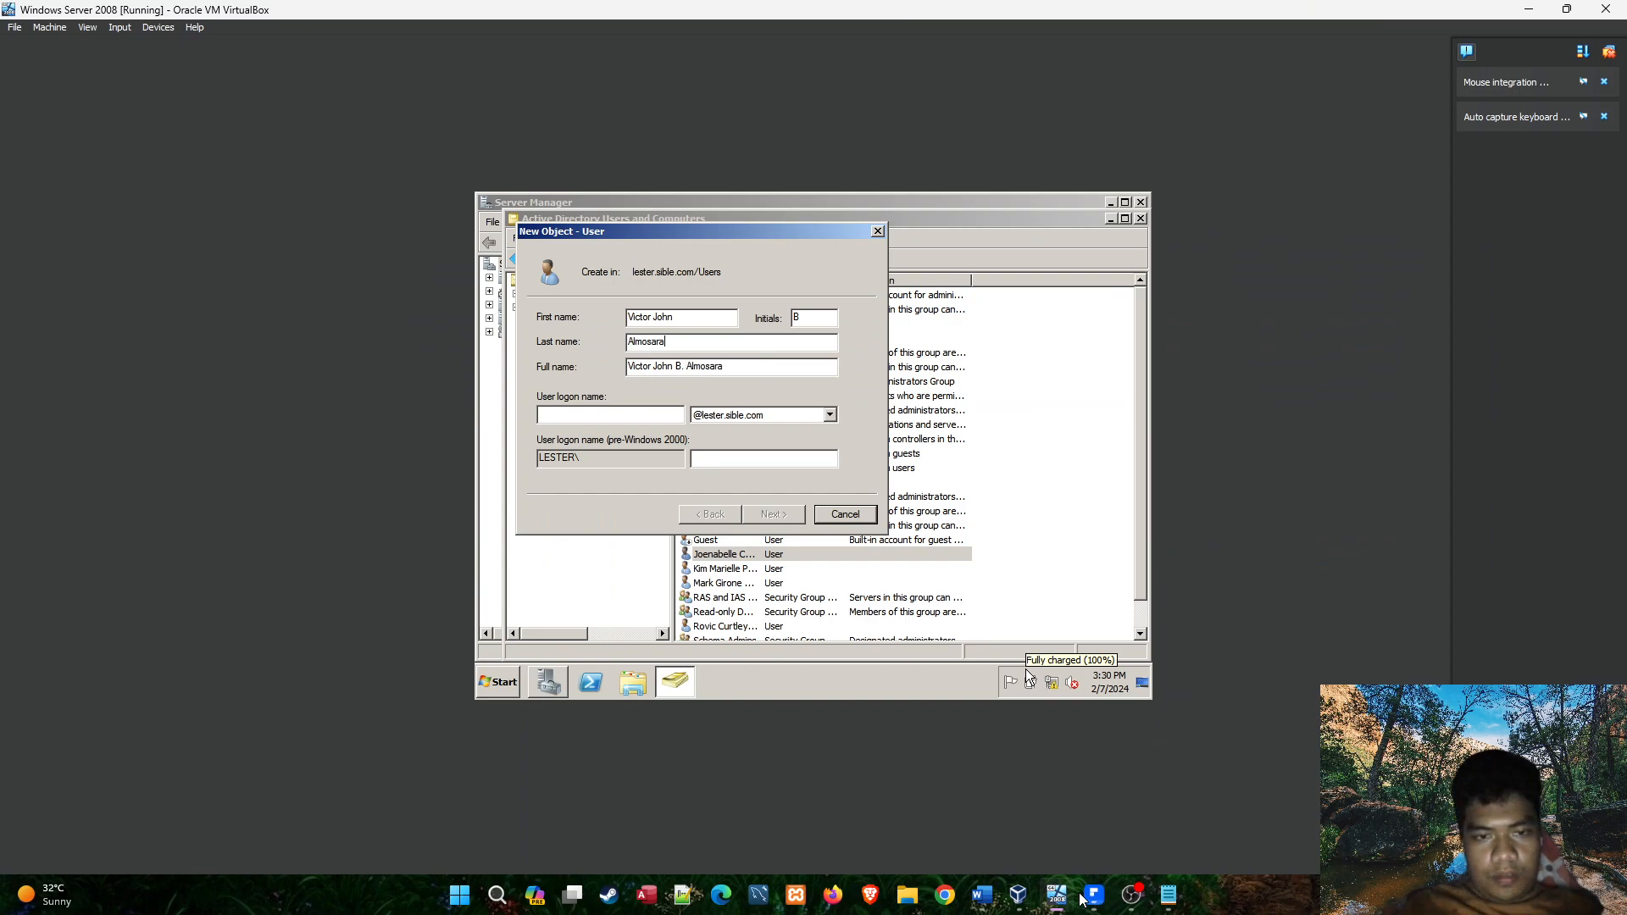
{"action": "left_click", "coordinate": [628, 417]}
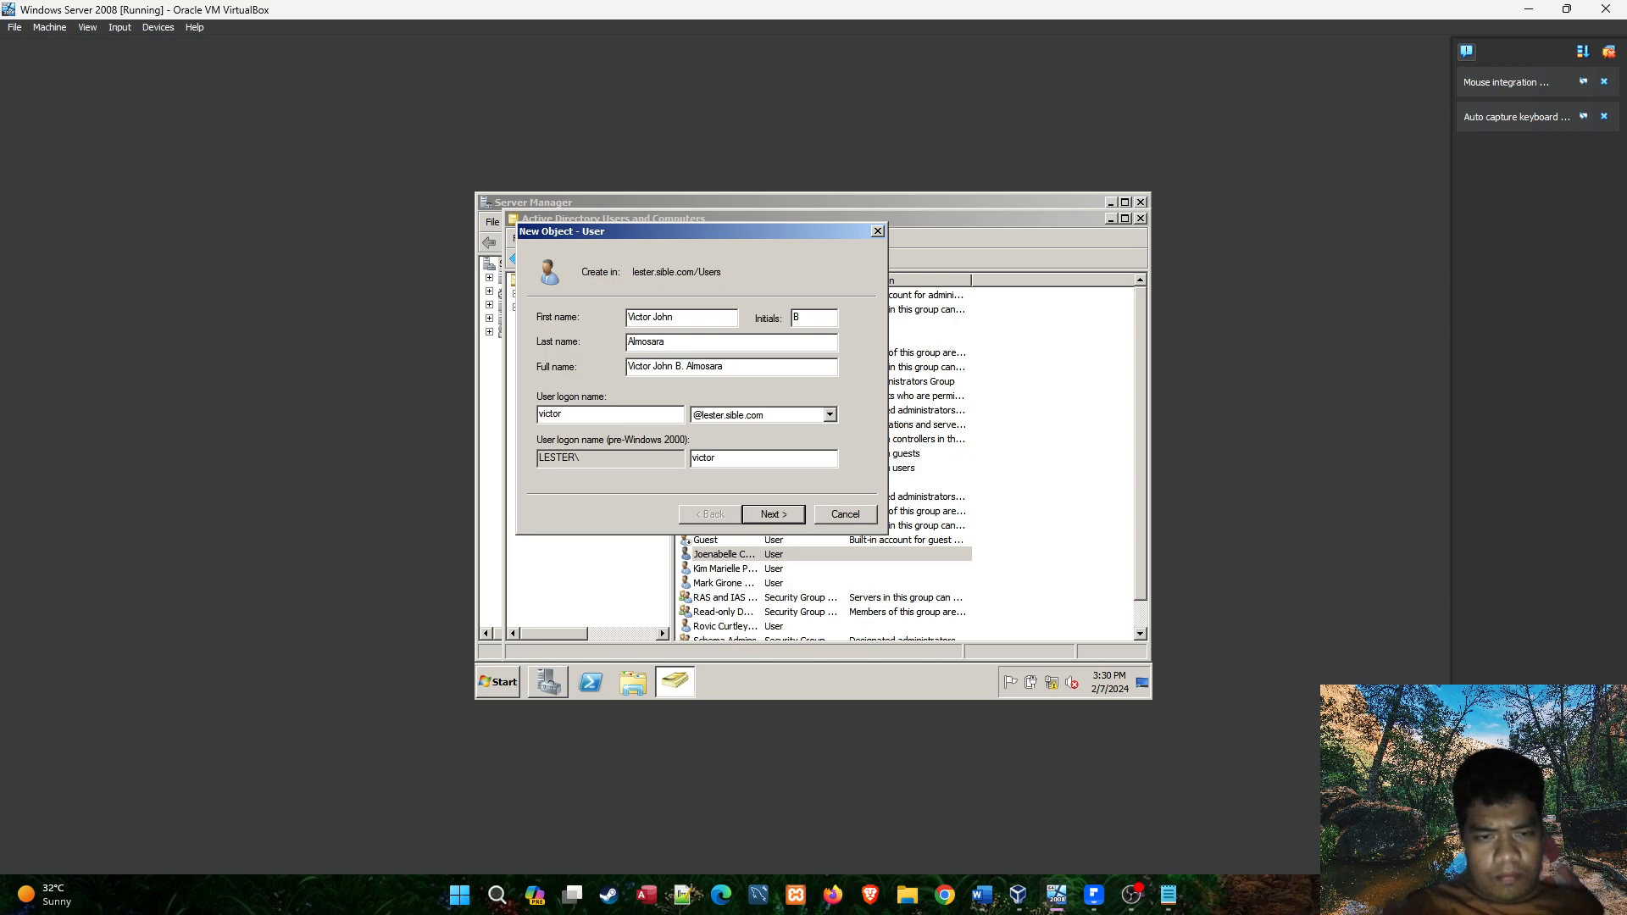
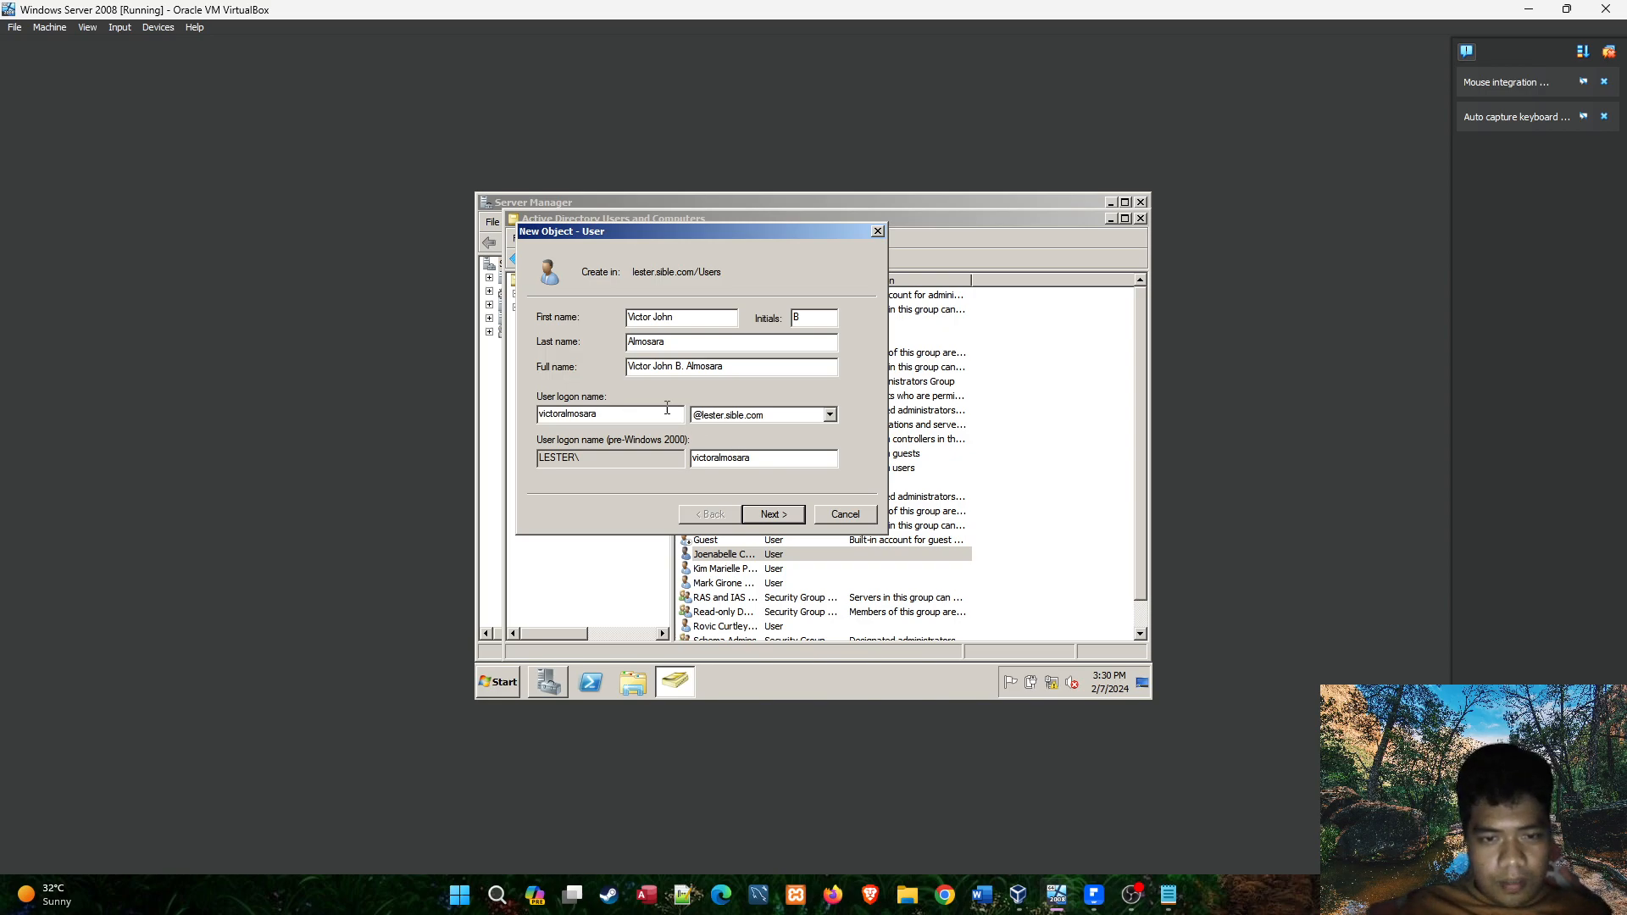
Switch to the Notepad notes and add the third student's lester.sible.com e-mail address below the previous NS1A entry.
{"action": "left_click", "coordinate": [1170, 908]}
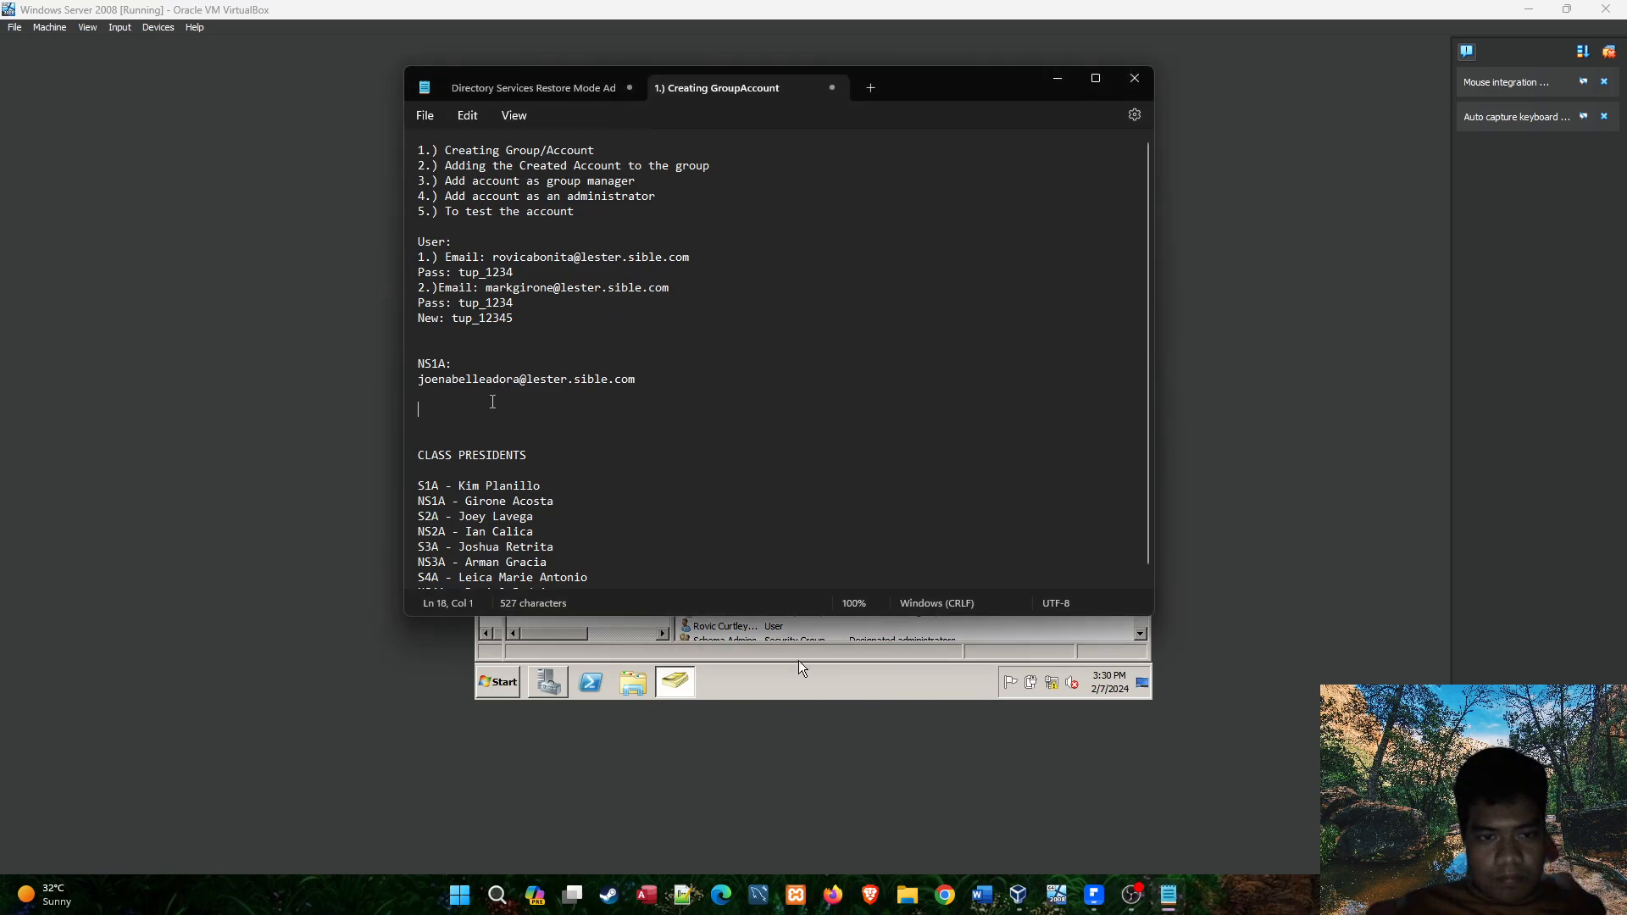
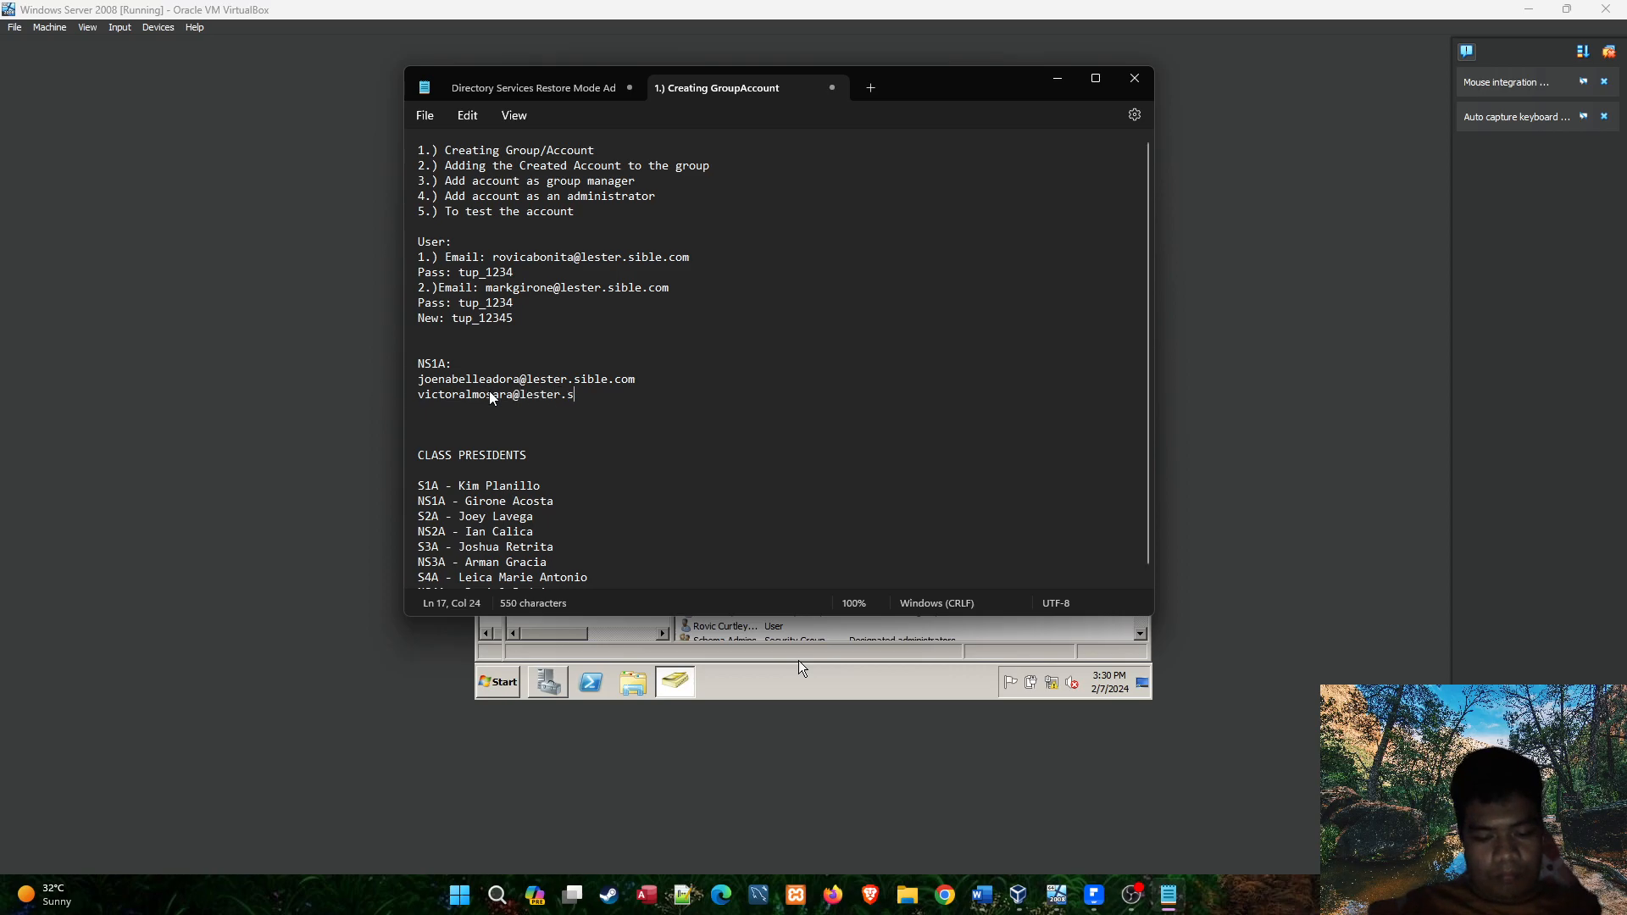
Go back to the virtual machine, enter and confirm the third student's account password, and complete the user creation.
{"action": "left_click", "coordinate": [799, 660]}
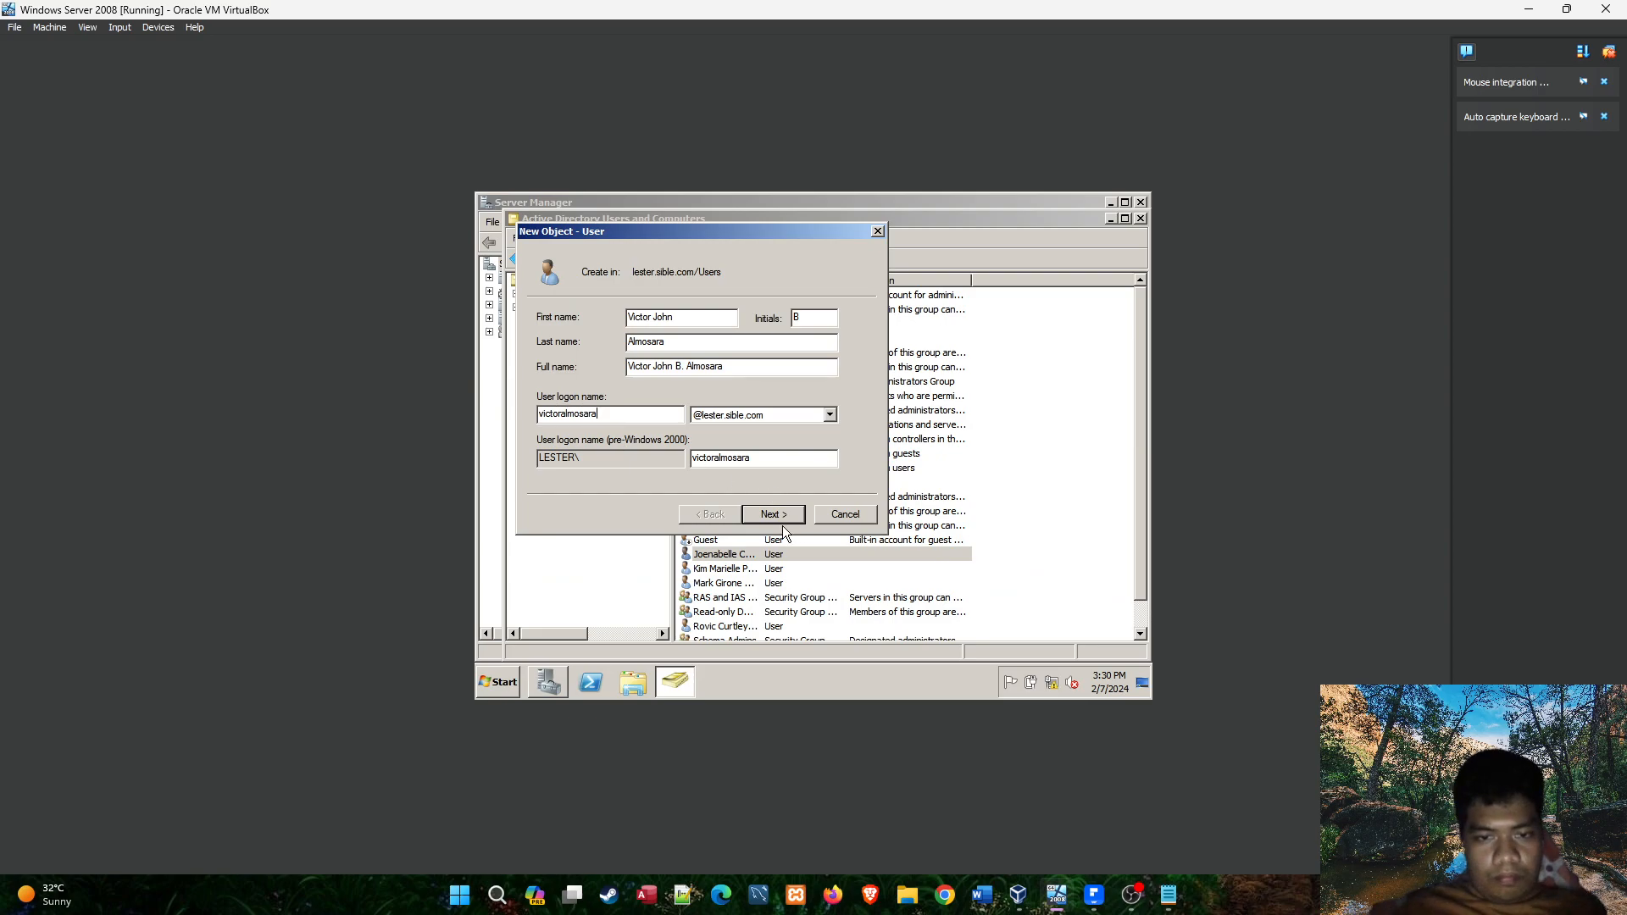
{"action": "left_click", "coordinate": [777, 514]}
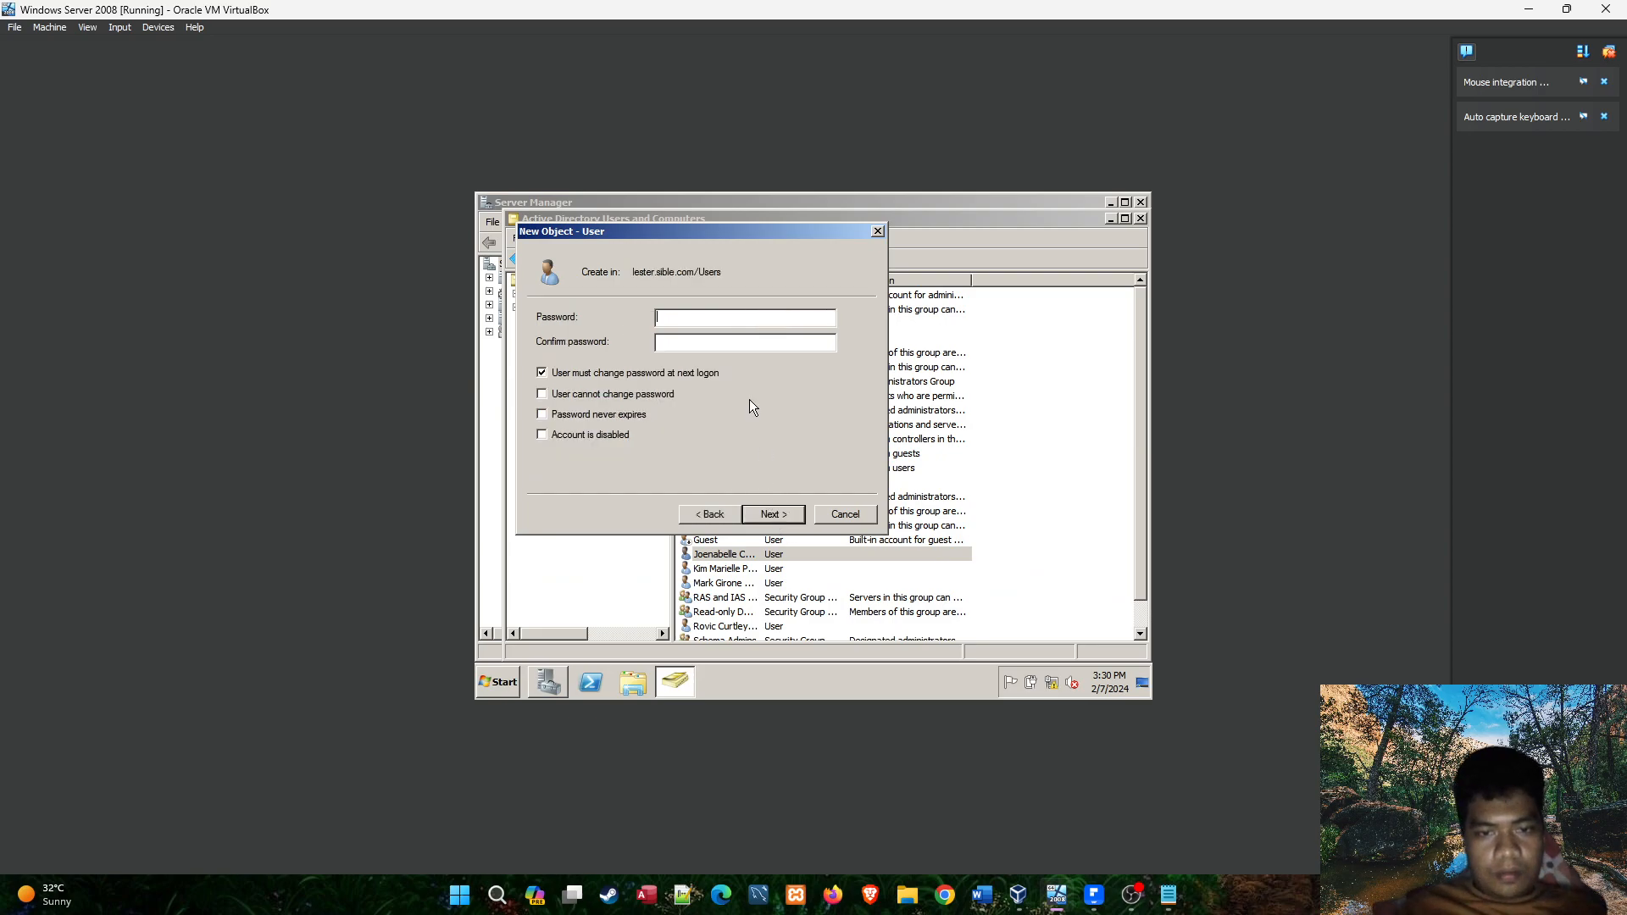
{"action": "type", "text": "123"}
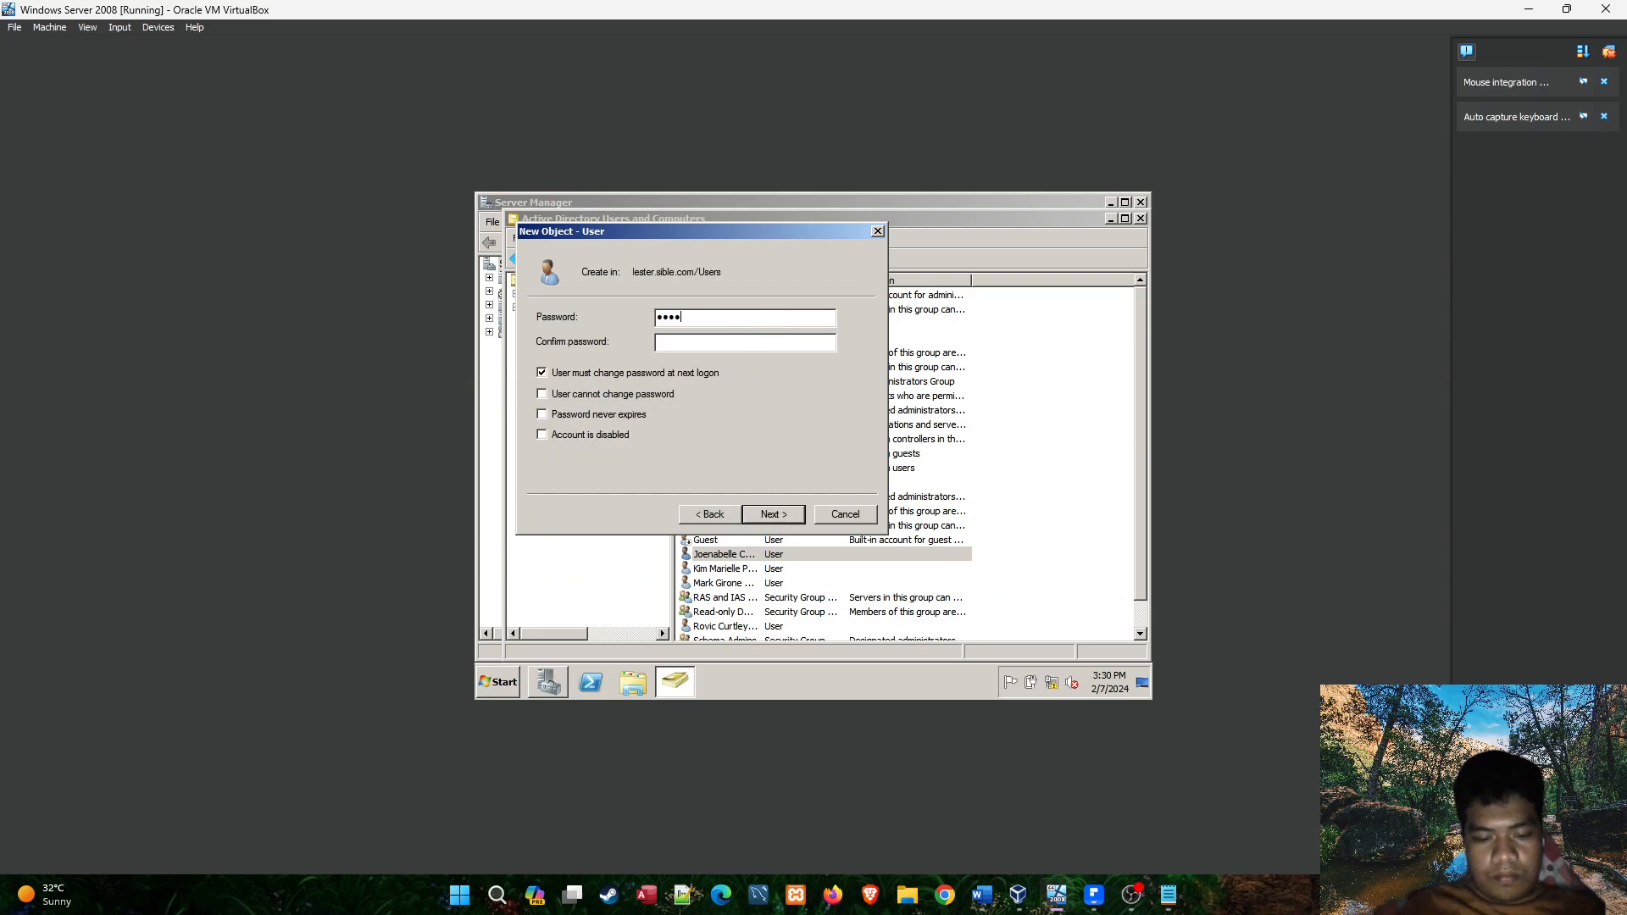
{"action": "type", "text": "45678"}
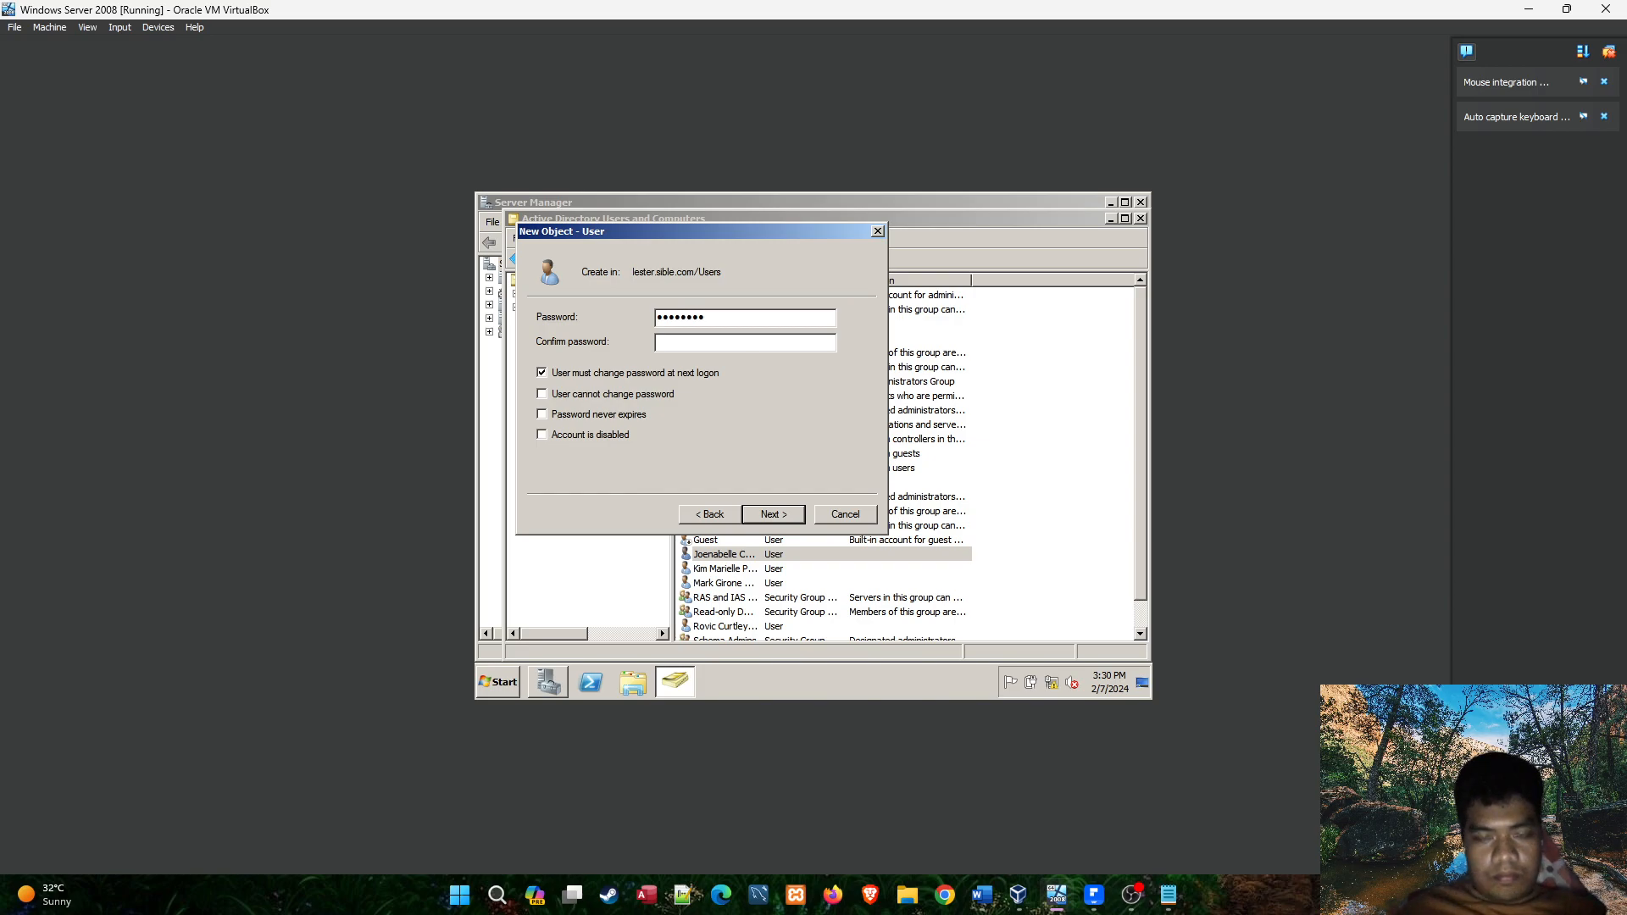
{"action": "key", "text": "shift+Tab"}
{"action": "type", "text": "123"}
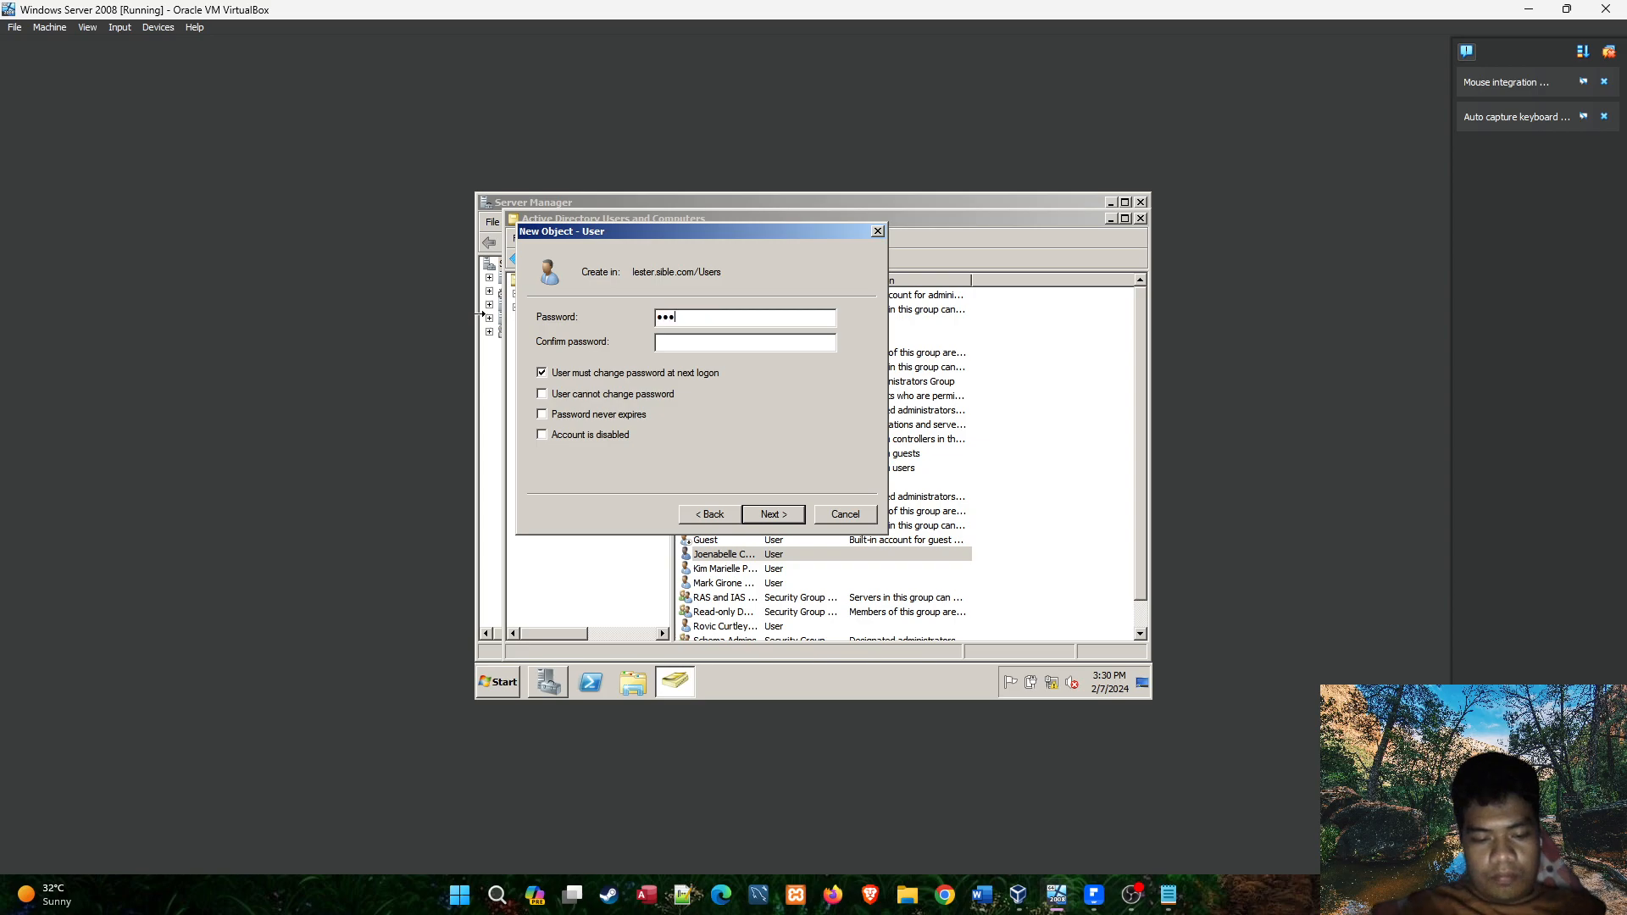
{"action": "type", "text": "45678"}
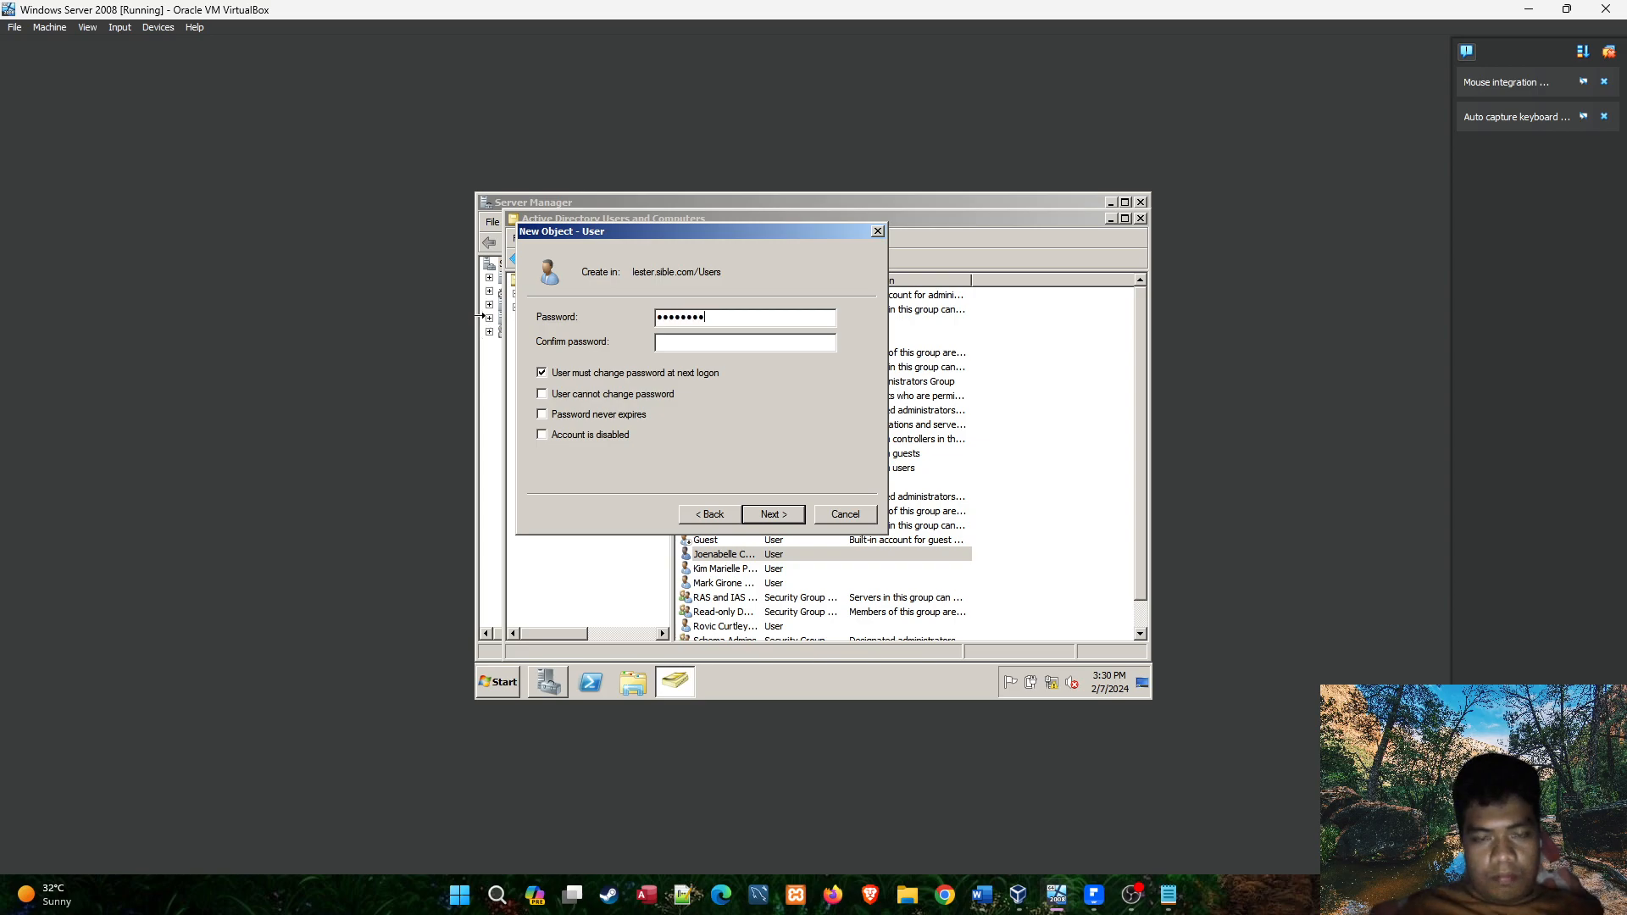
{"action": "left_click", "coordinate": [713, 337]}
{"action": "type", "text": "12345678"}
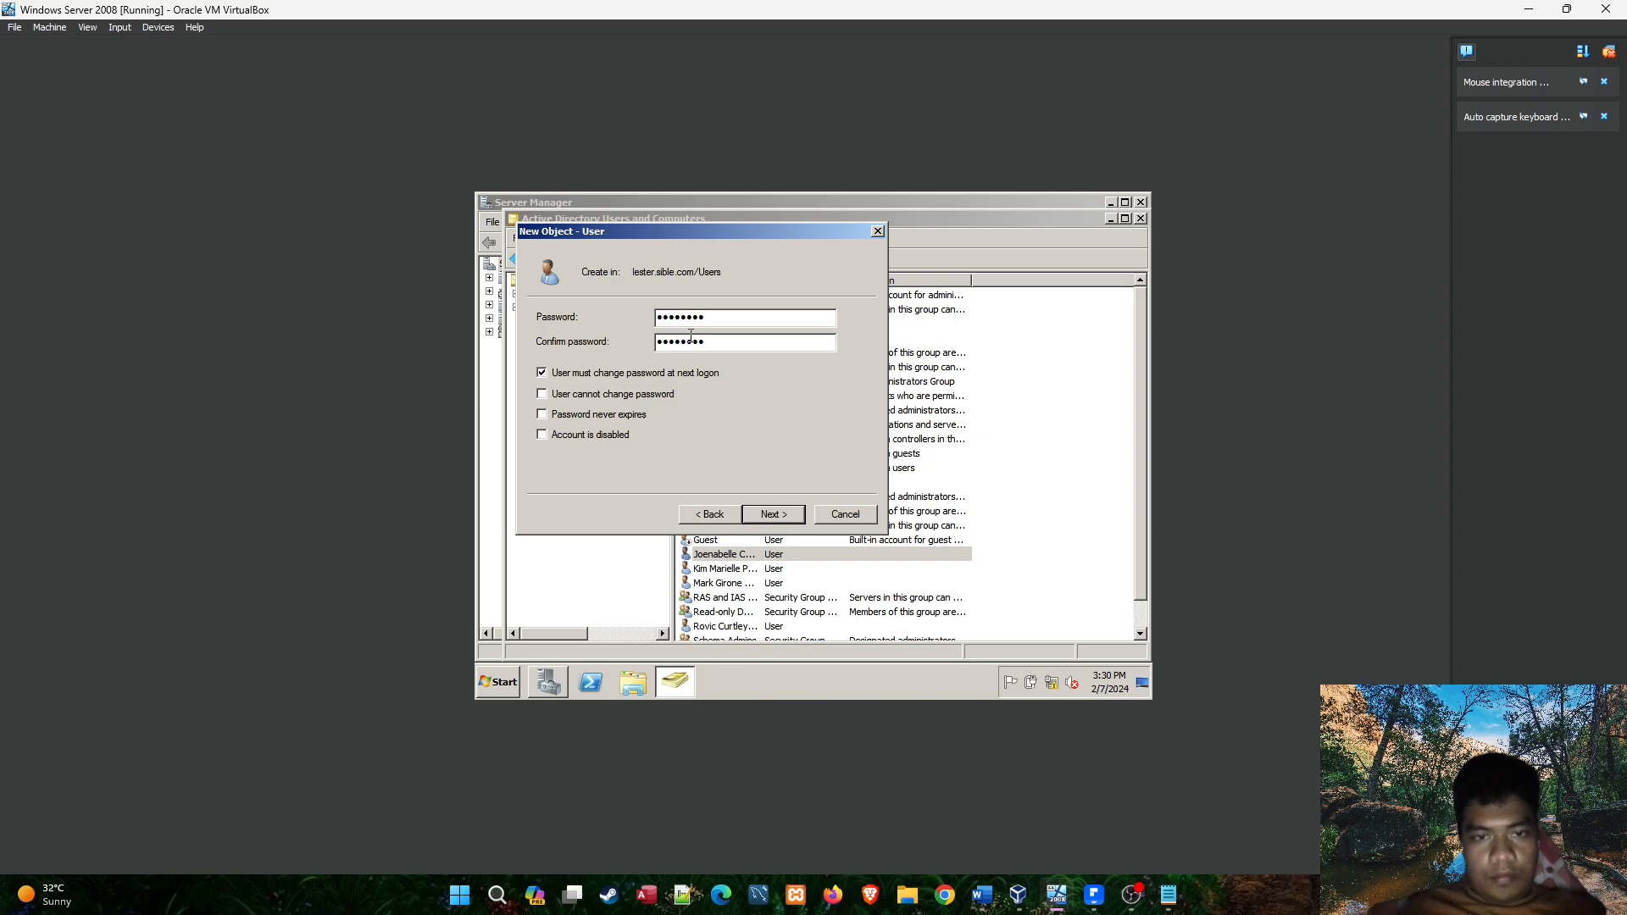
{"action": "left_click", "coordinate": [767, 515]}
{"action": "left_click", "coordinate": [767, 514]}
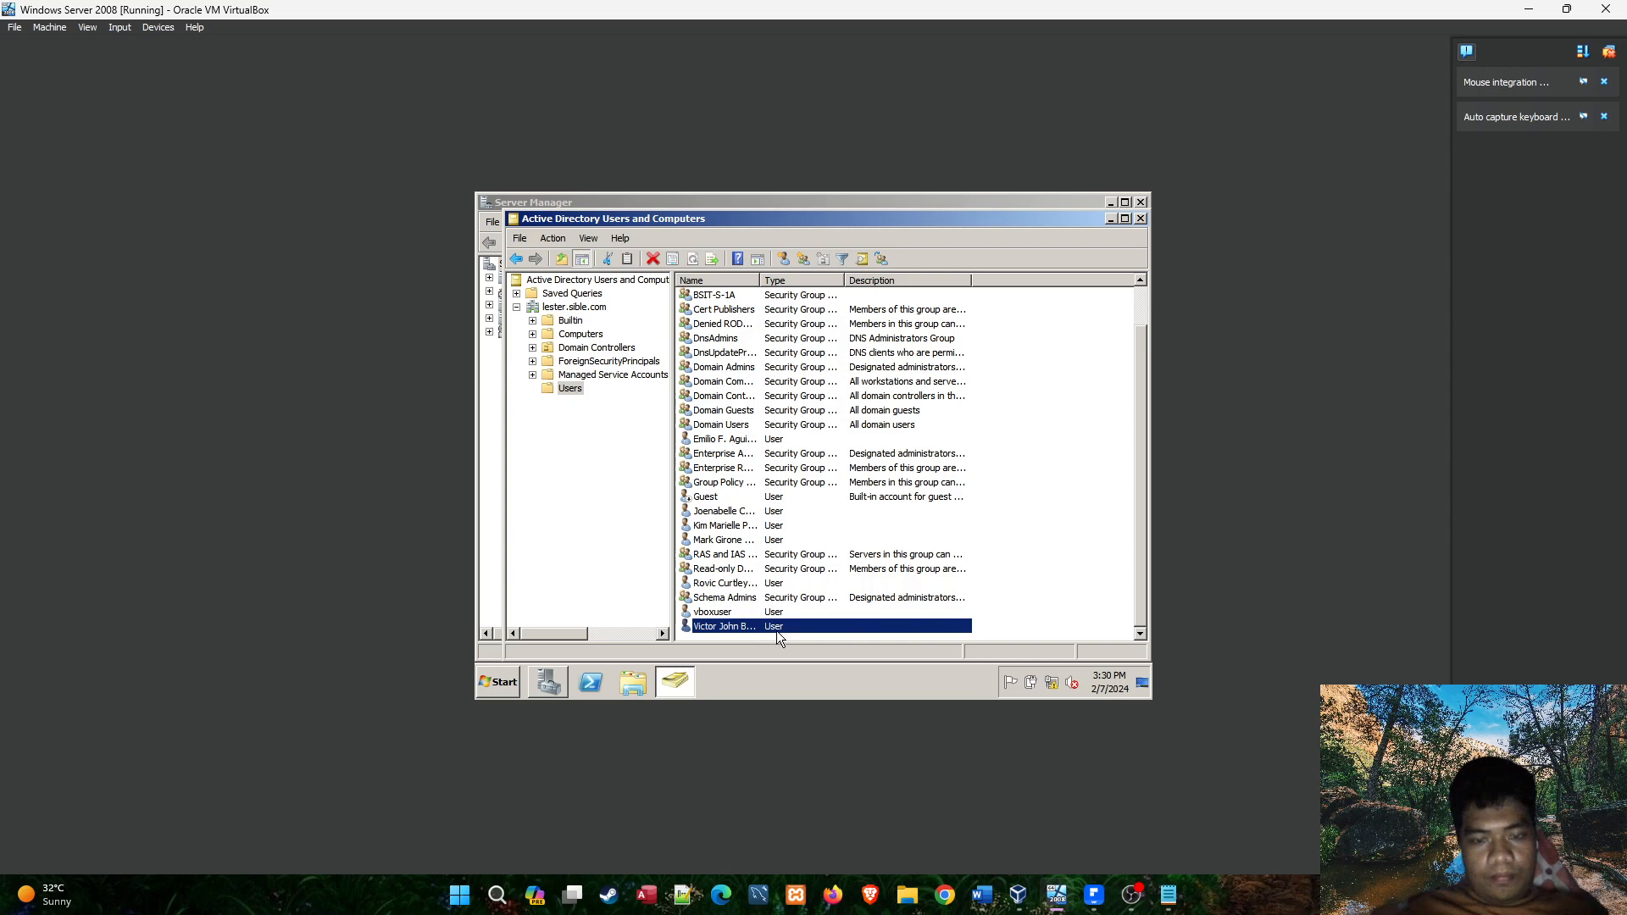
Look up the fourth student on the BSIT-NS-1A roster and start another user in the Users container with the student's given names and middle initial.
{"action": "left_click", "coordinate": [1094, 892]}
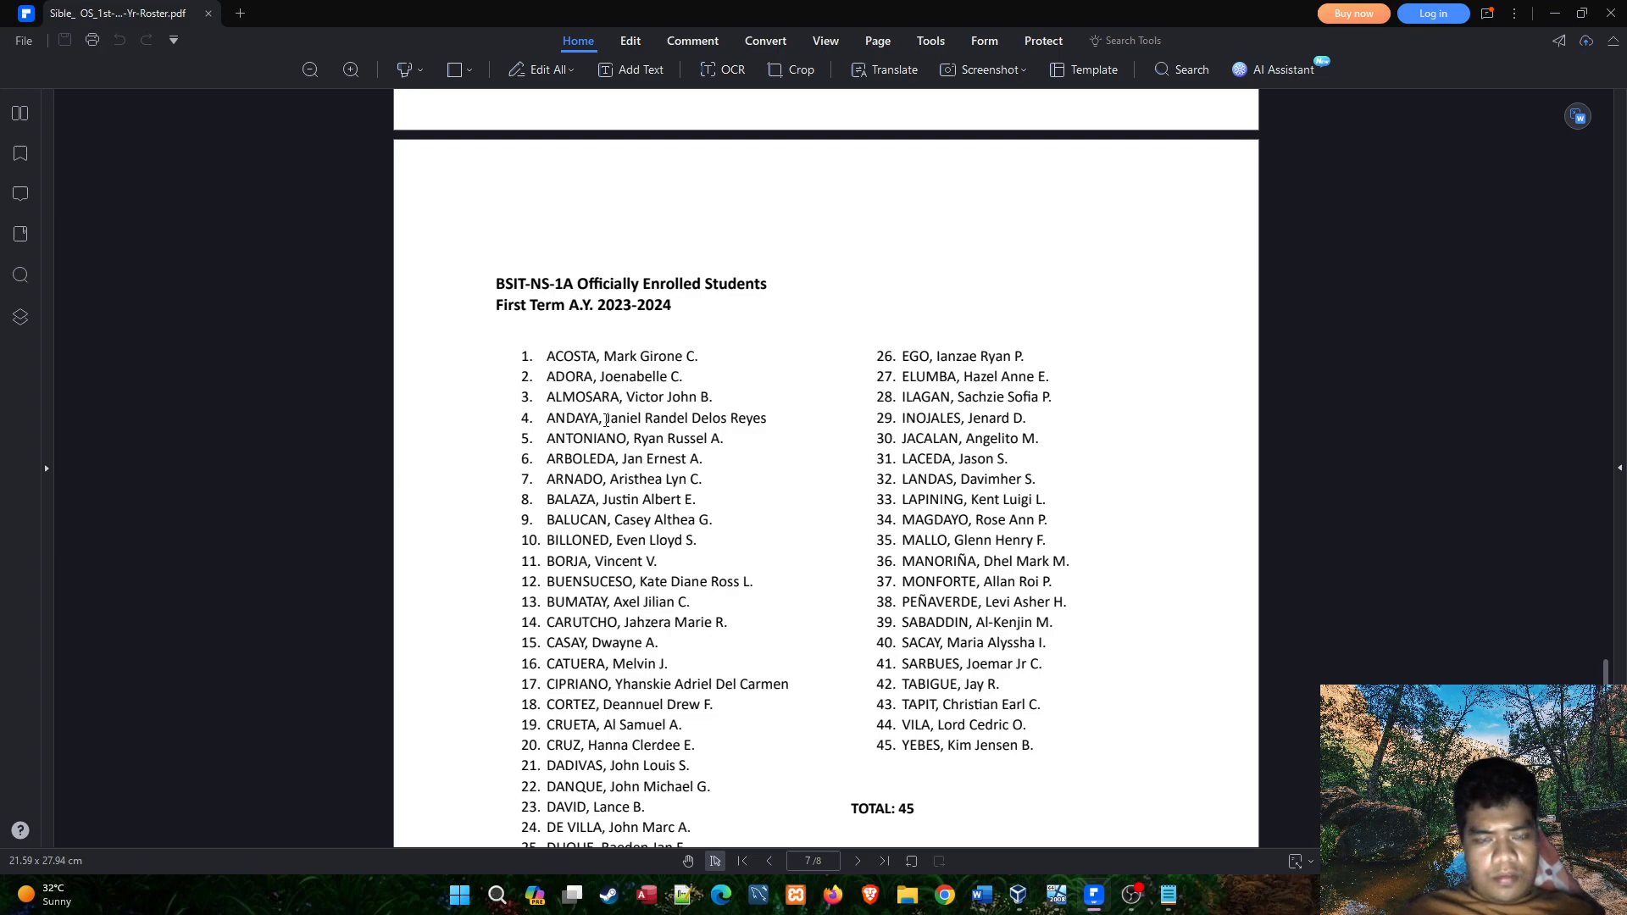
{"action": "left_click_drag", "start_coordinate": [607, 418], "coordinate": [690, 418]}
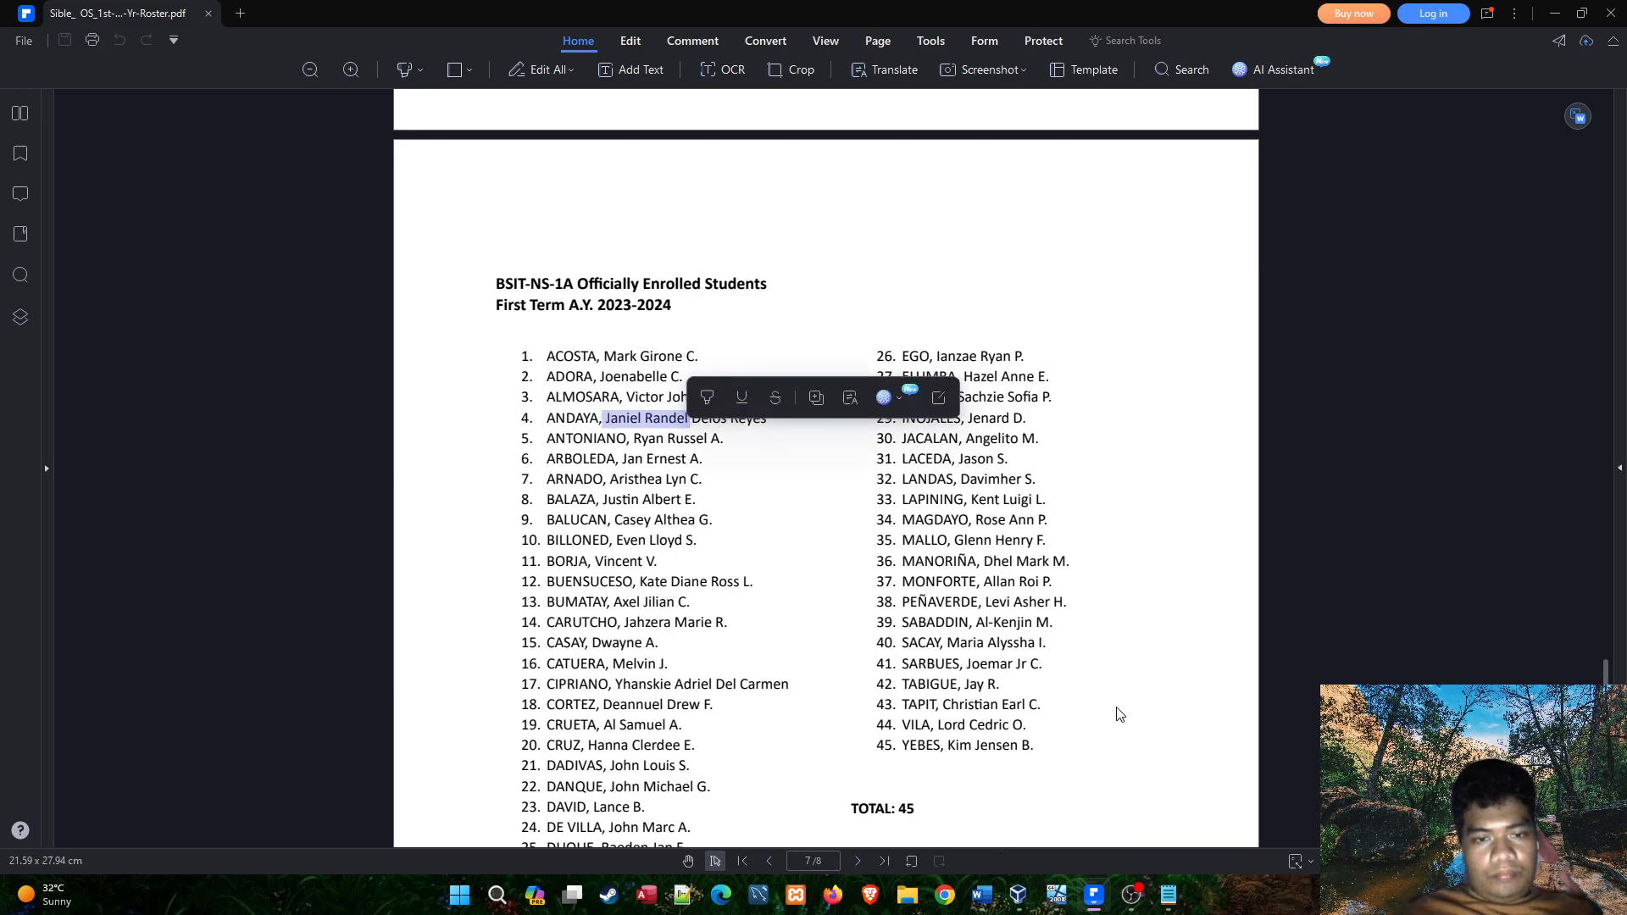
{"action": "mouse_move", "coordinate": [1149, 914]}
{"action": "left_click", "coordinate": [1057, 895]}
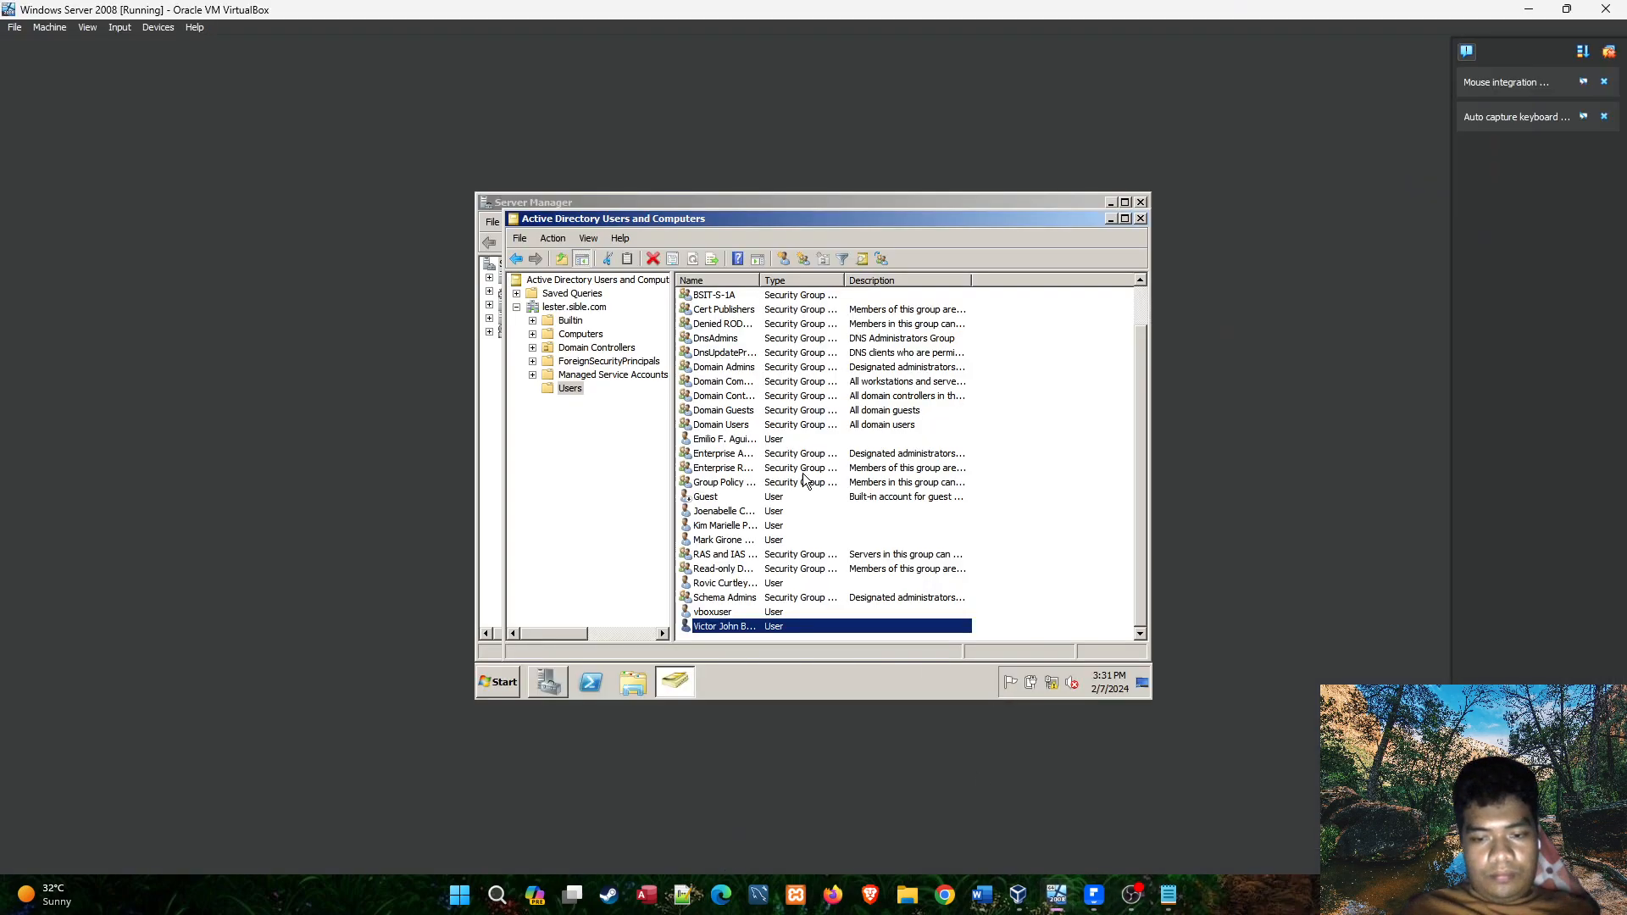
{"action": "left_click", "coordinate": [783, 259]}
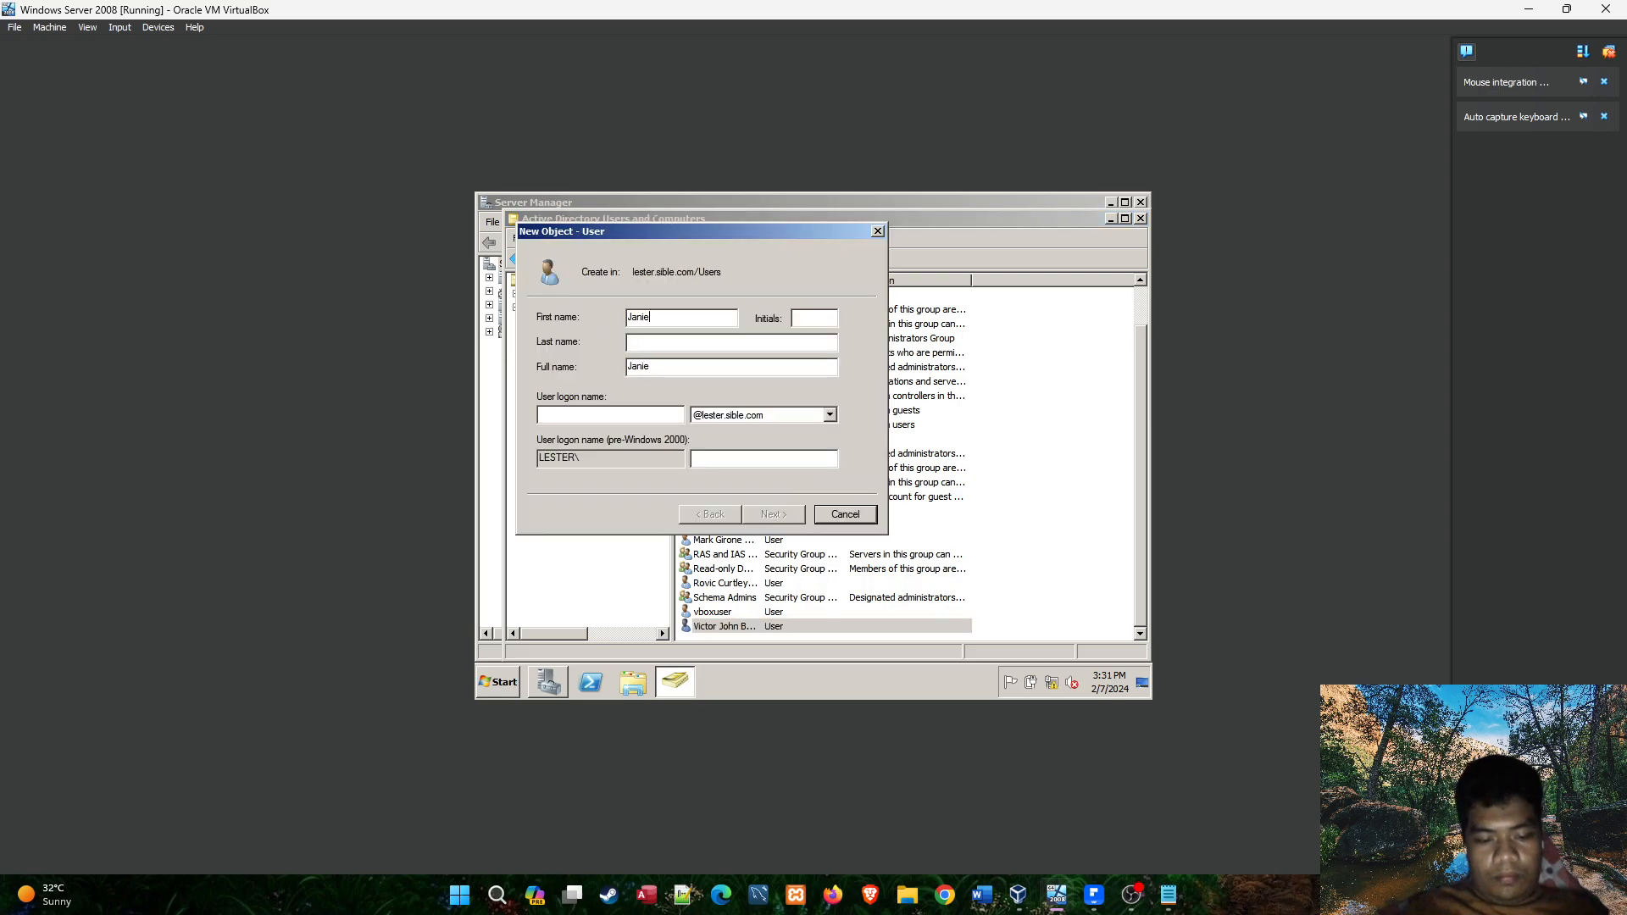
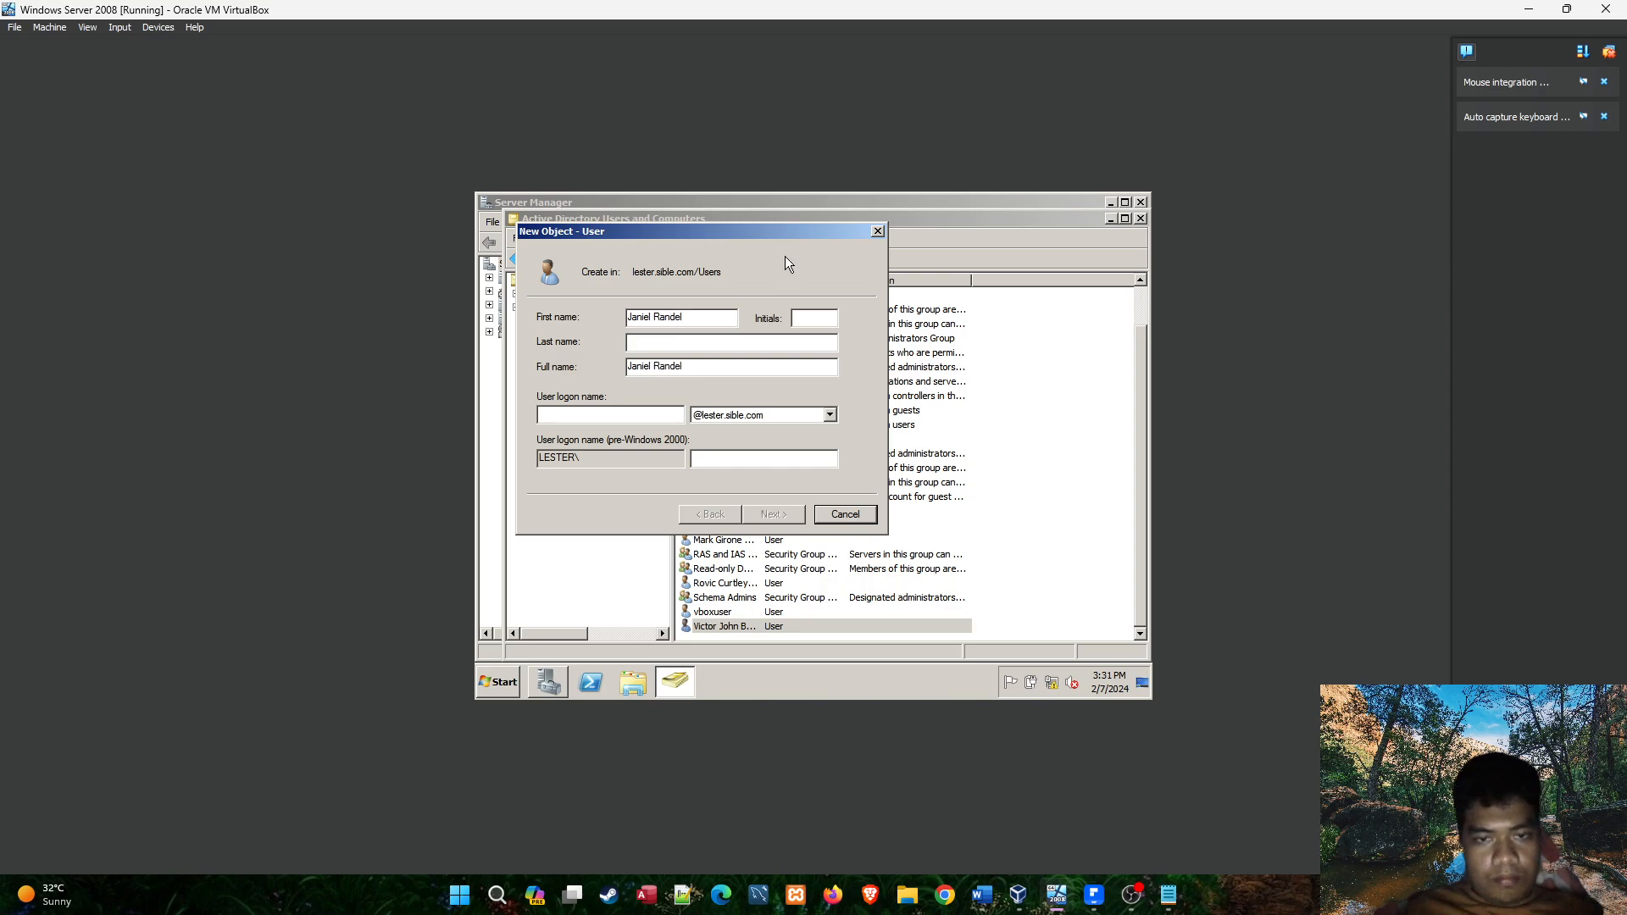
{"action": "key", "text": "Tab"}
{"action": "type", "text": "D"}
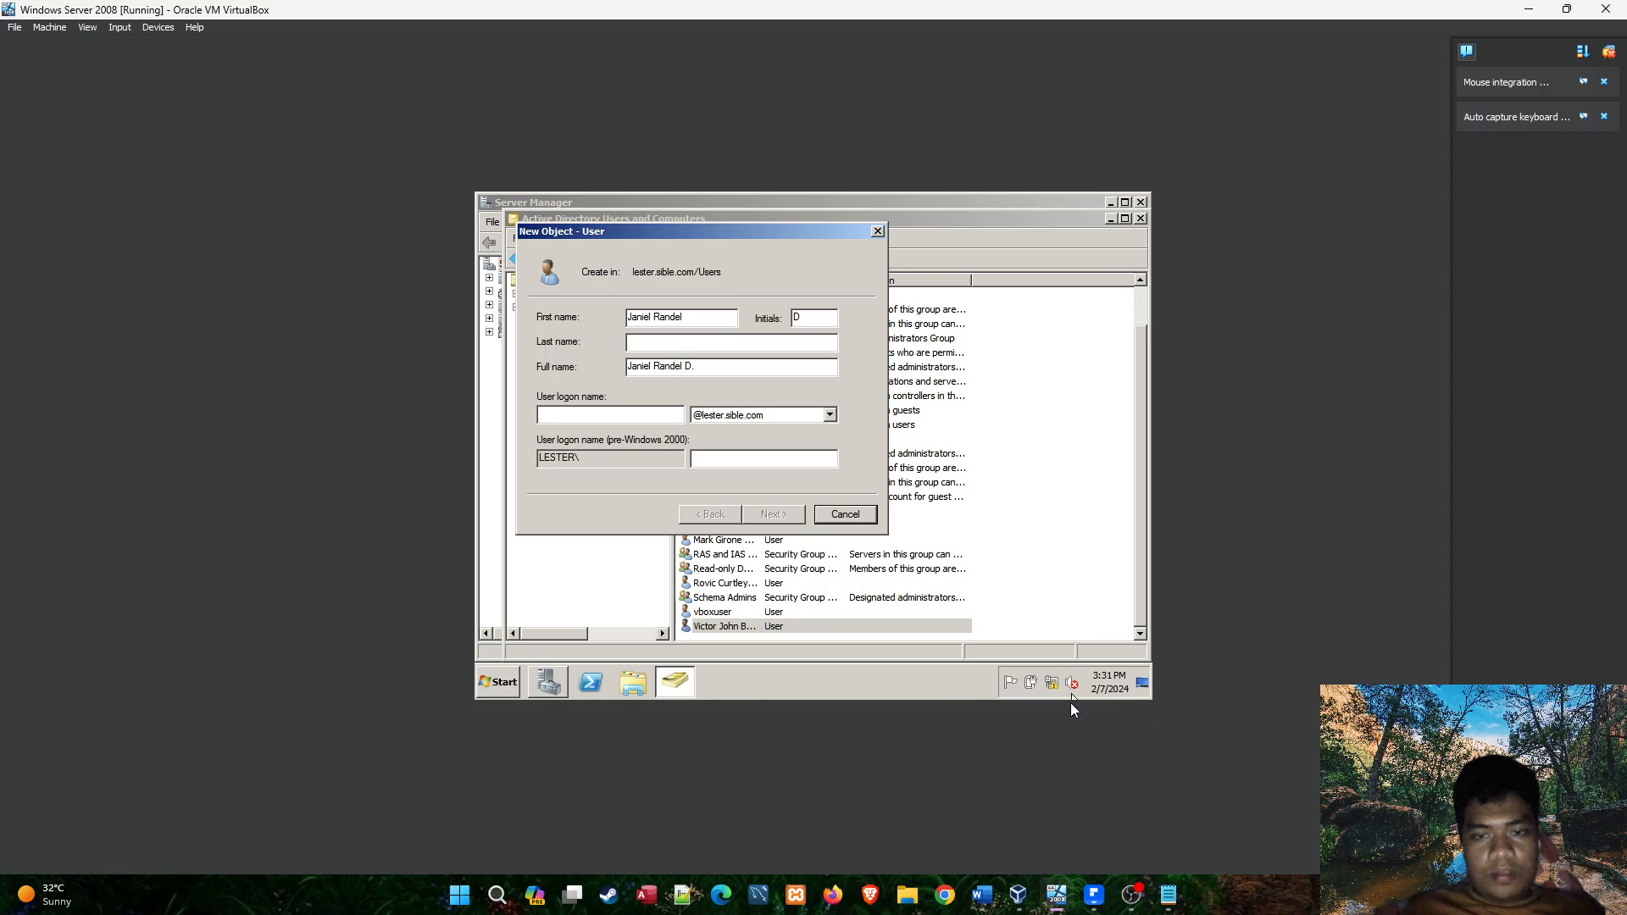
Recheck the roster, enter the fourth student's last name, and set the user logon name to the first given name and last name joined in lowercase.
{"action": "left_click", "coordinate": [1094, 894]}
{"action": "left_click", "coordinate": [735, 418]}
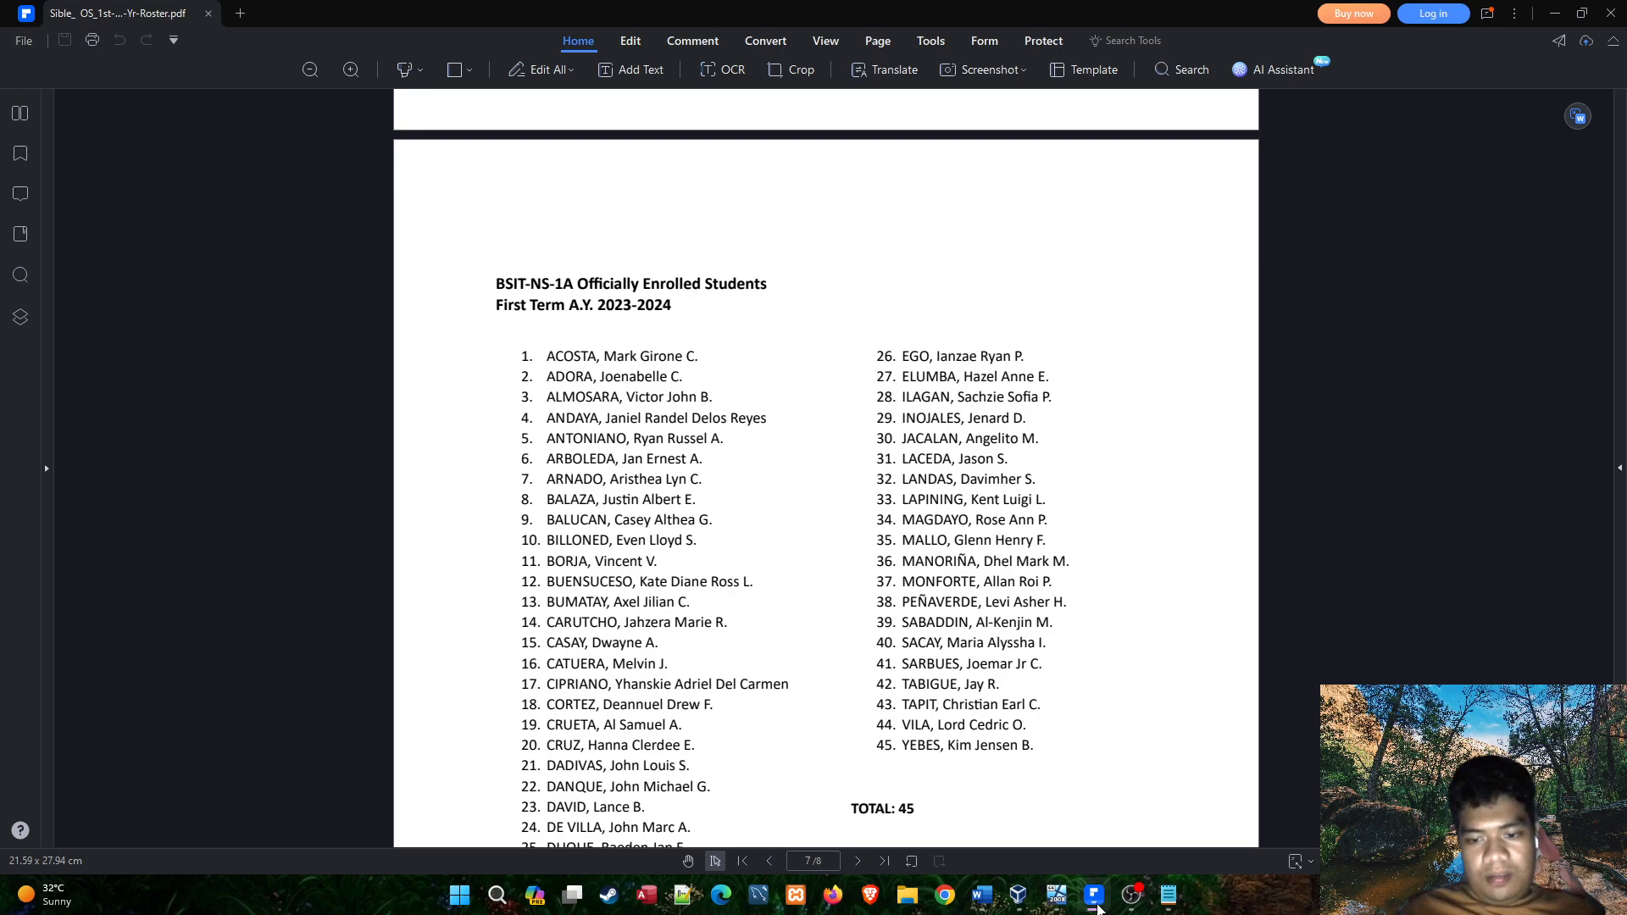
{"action": "left_click", "coordinate": [1096, 906]}
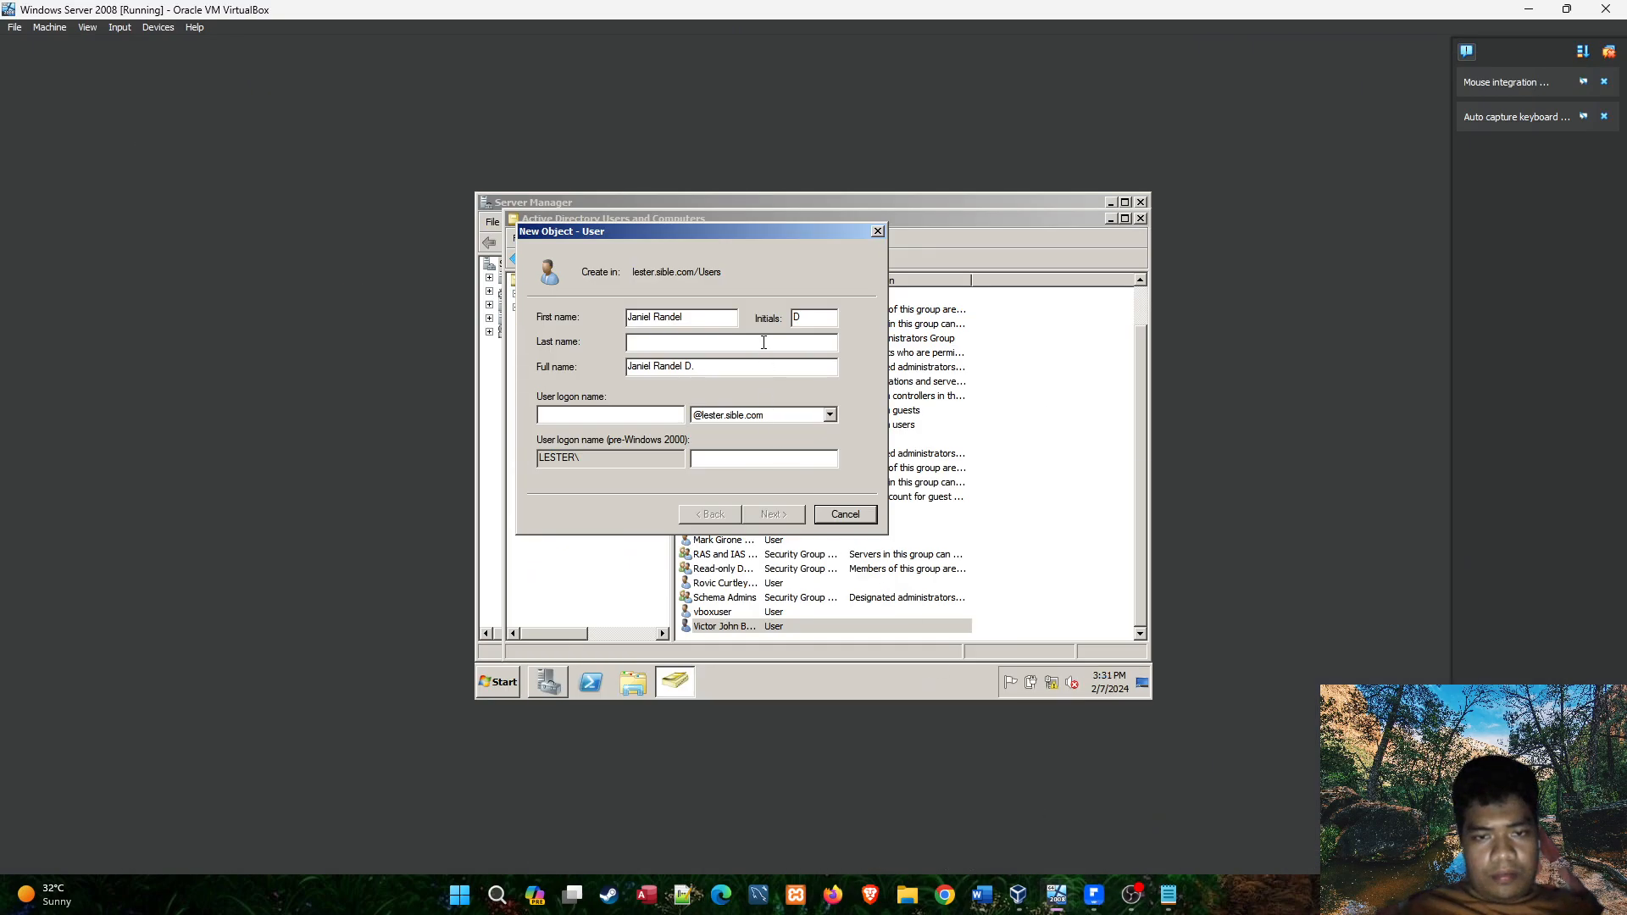
{"action": "left_click", "coordinate": [1094, 896]}
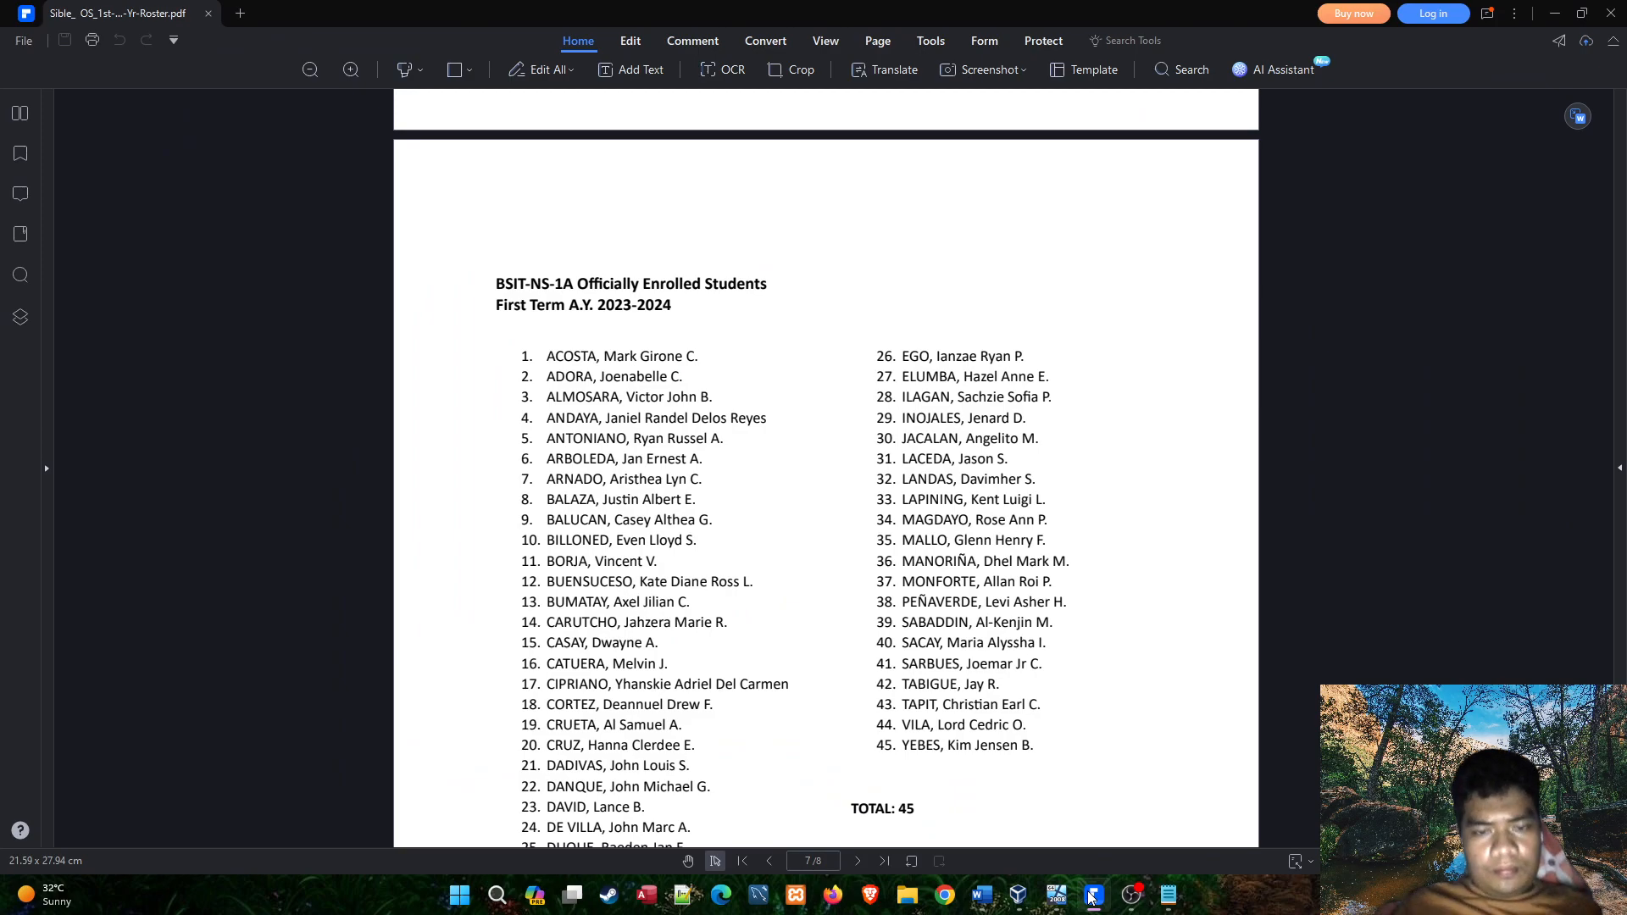
{"action": "left_click", "coordinate": [1093, 899]}
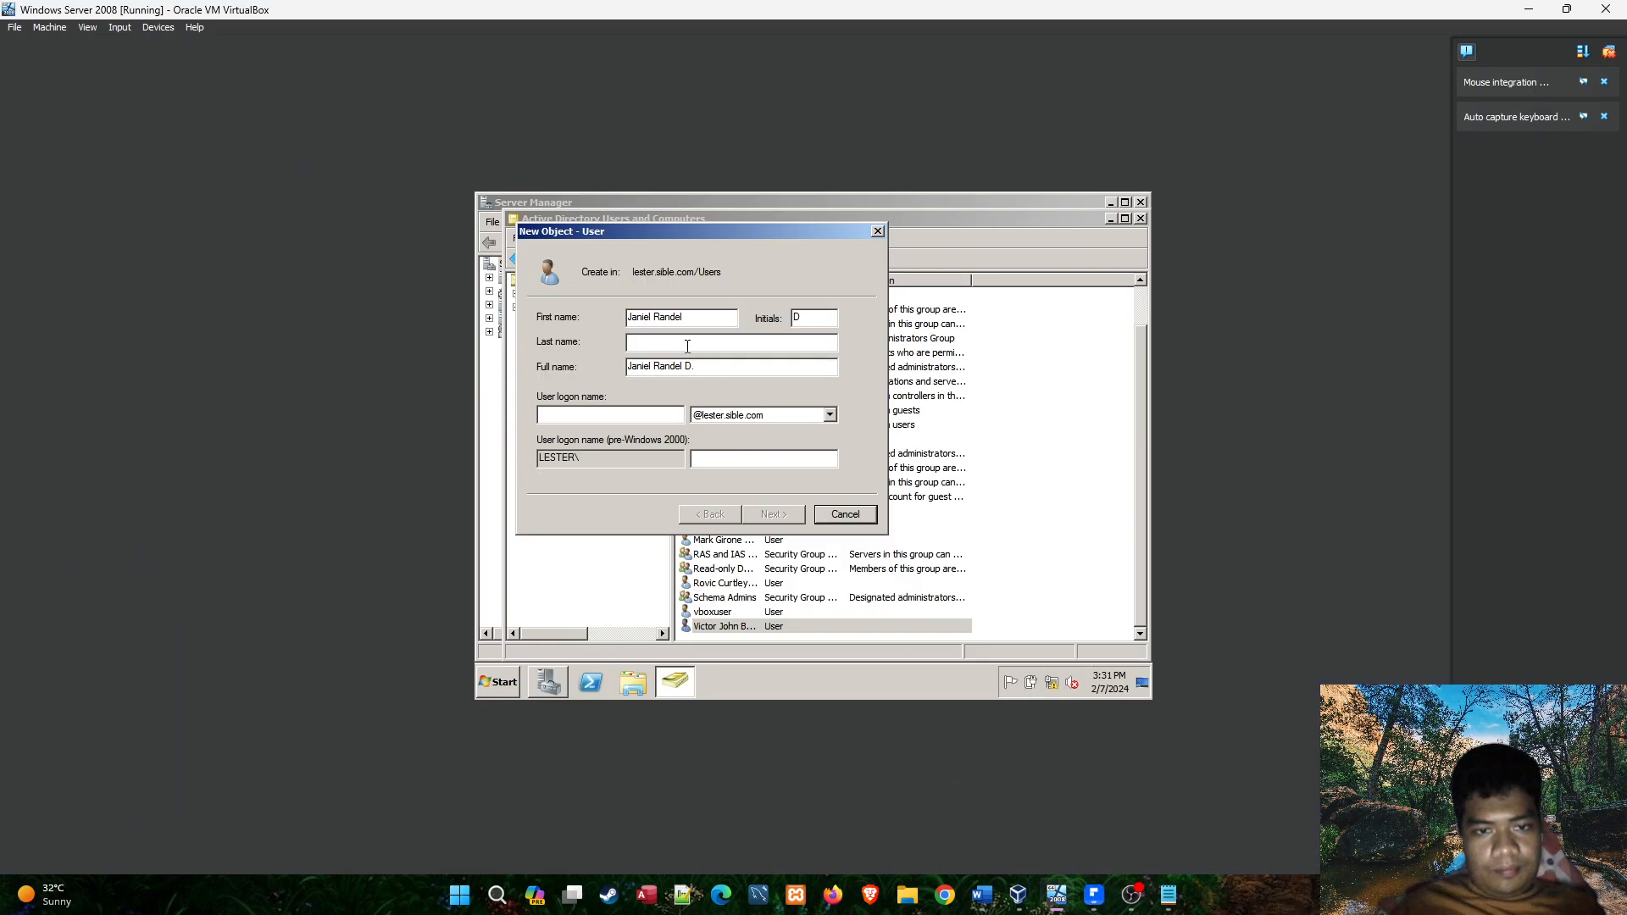
{"action": "left_click", "coordinate": [1092, 901]}
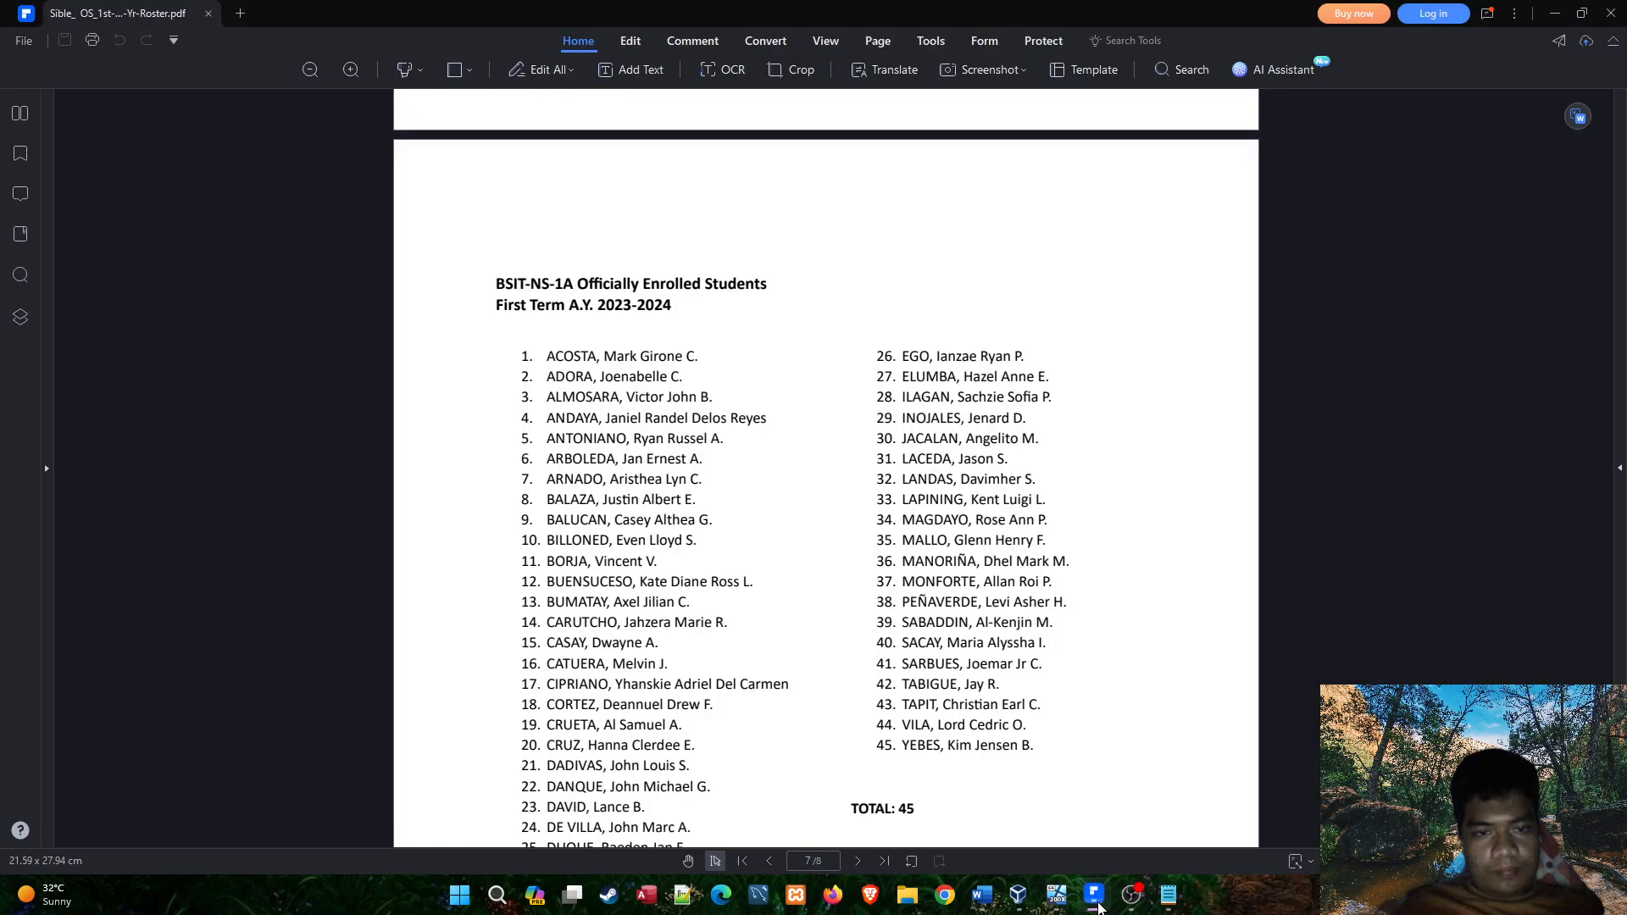
{"action": "left_click", "coordinate": [1088, 904]}
{"action": "mouse_move", "coordinate": [1074, 892]}
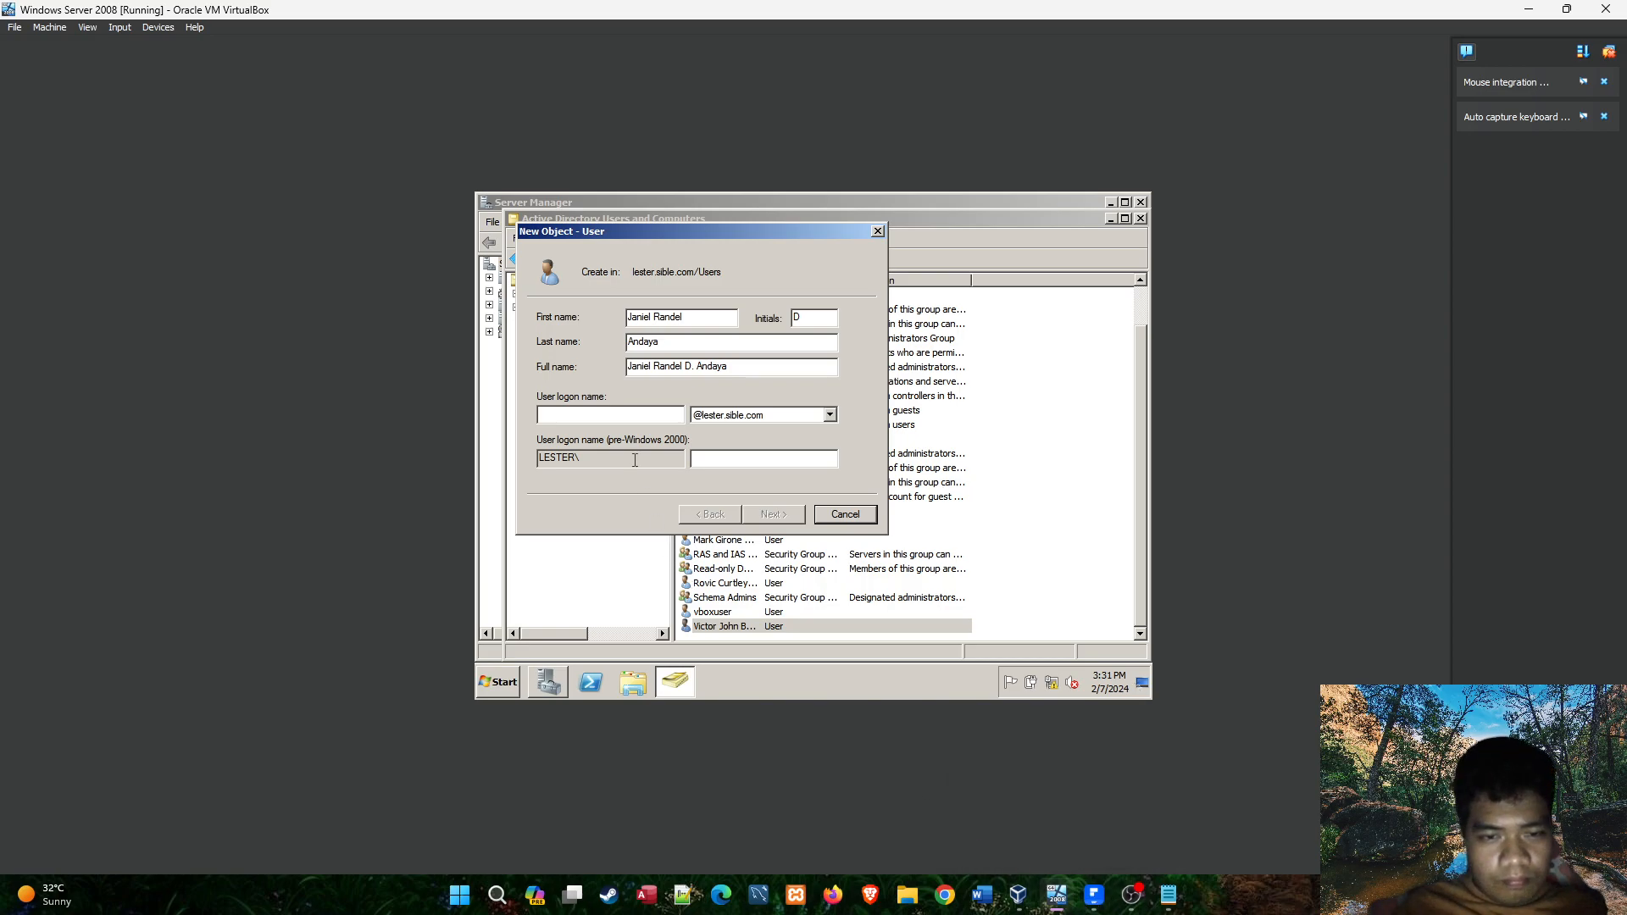
{"action": "left_click", "coordinate": [628, 414]}
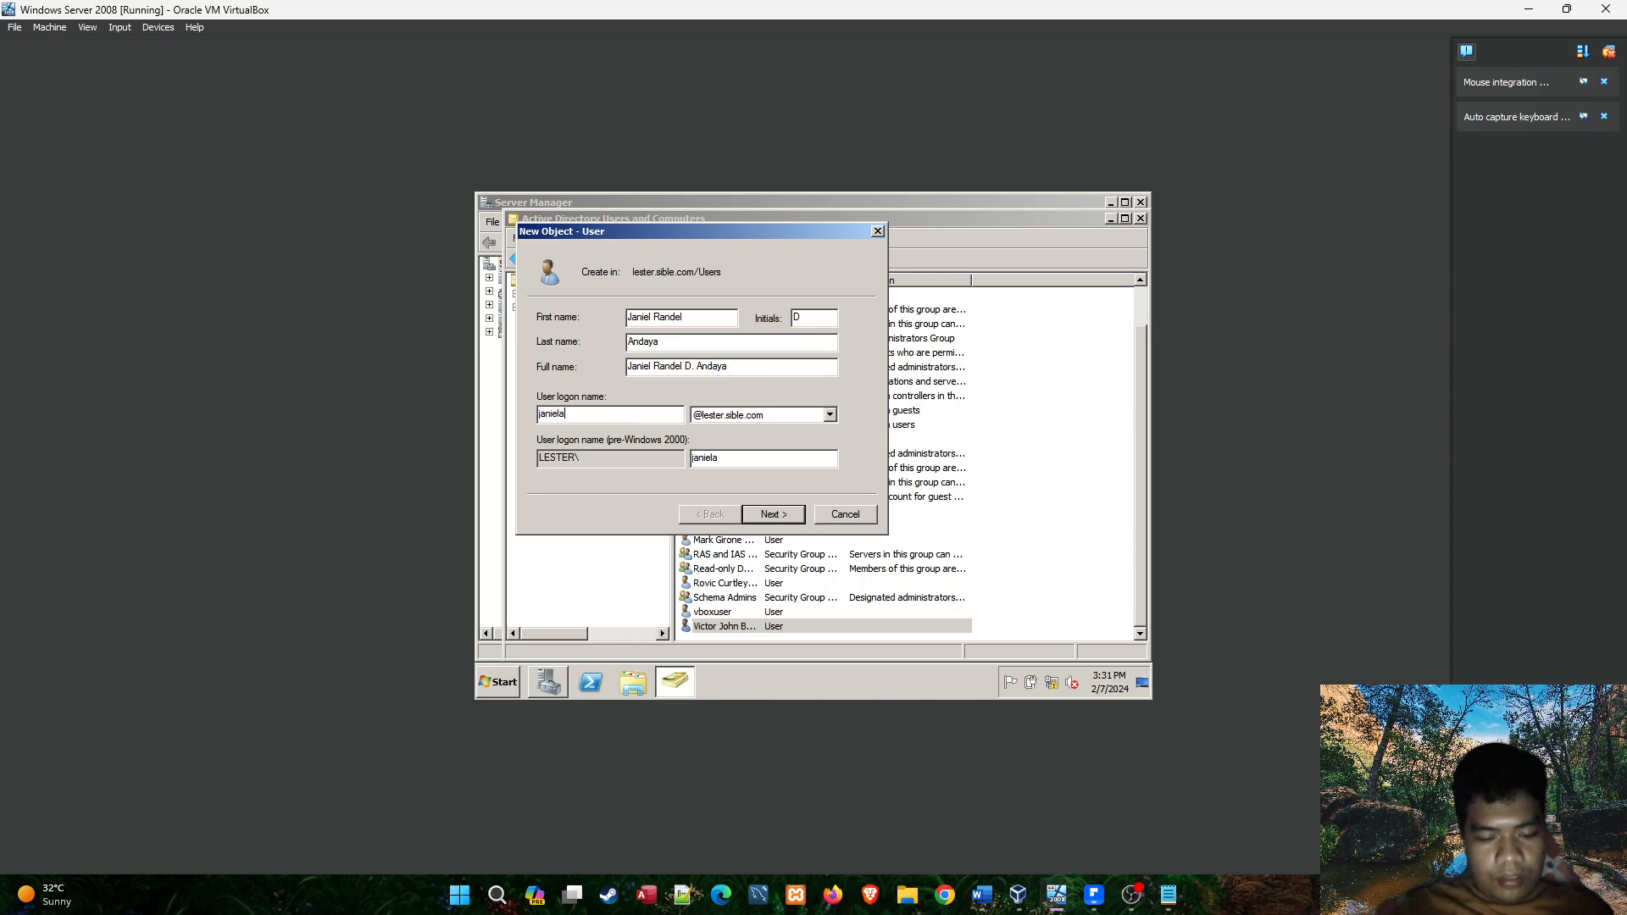
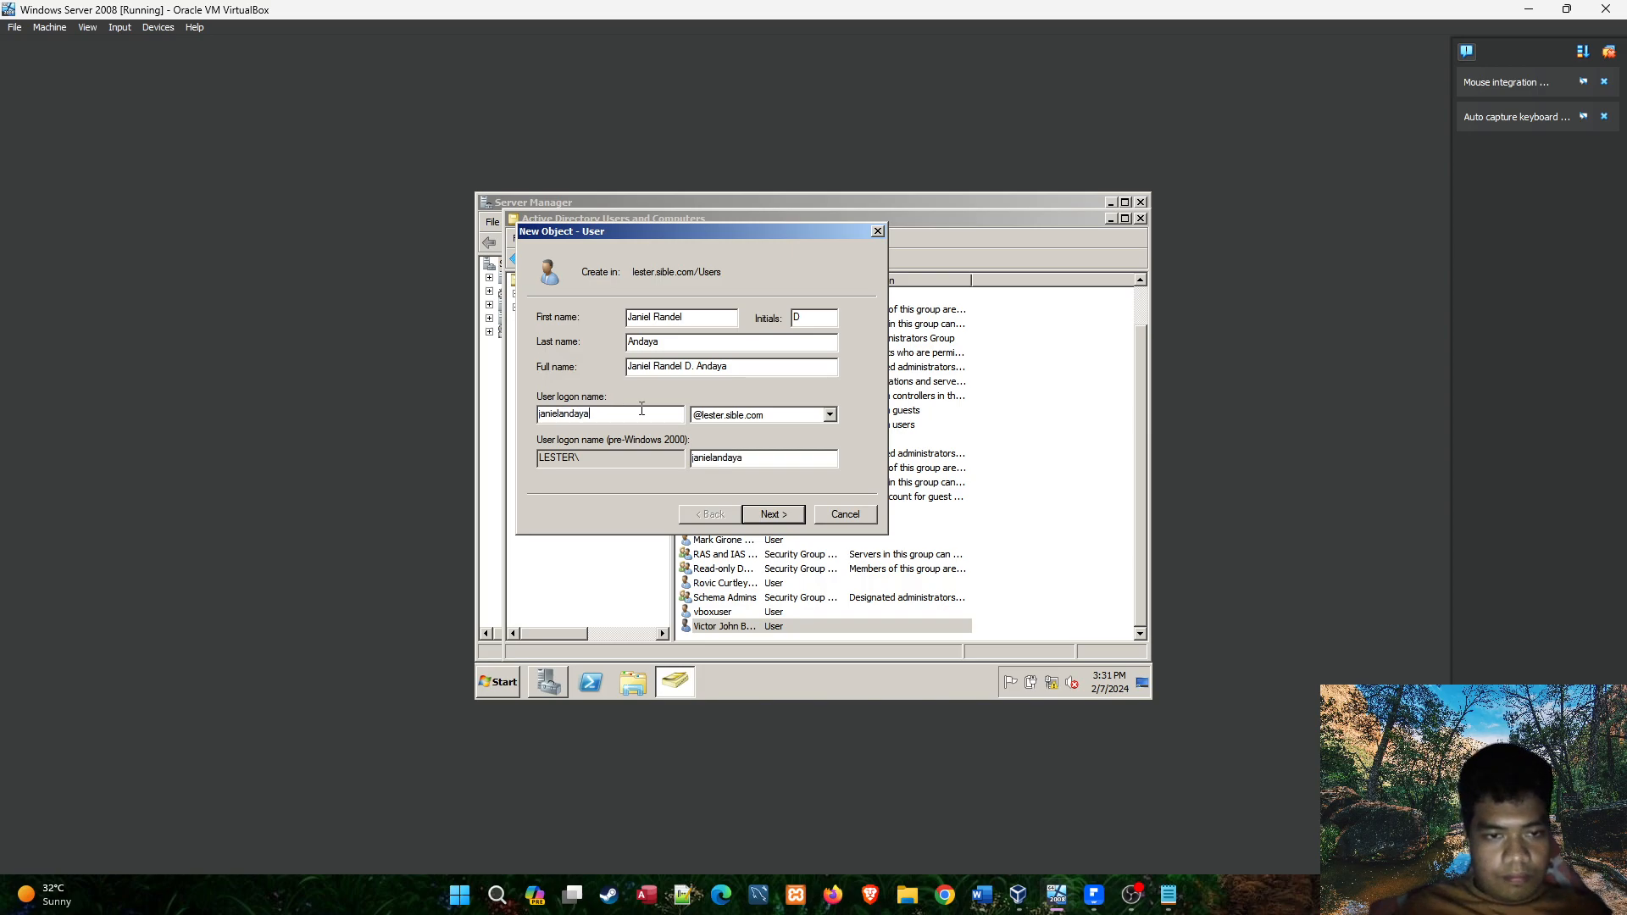
Proceed to the password settings, then enter and confirm the fourth student's account password.
{"action": "left_click", "coordinate": [781, 516]}
{"action": "type", "text": "••"}
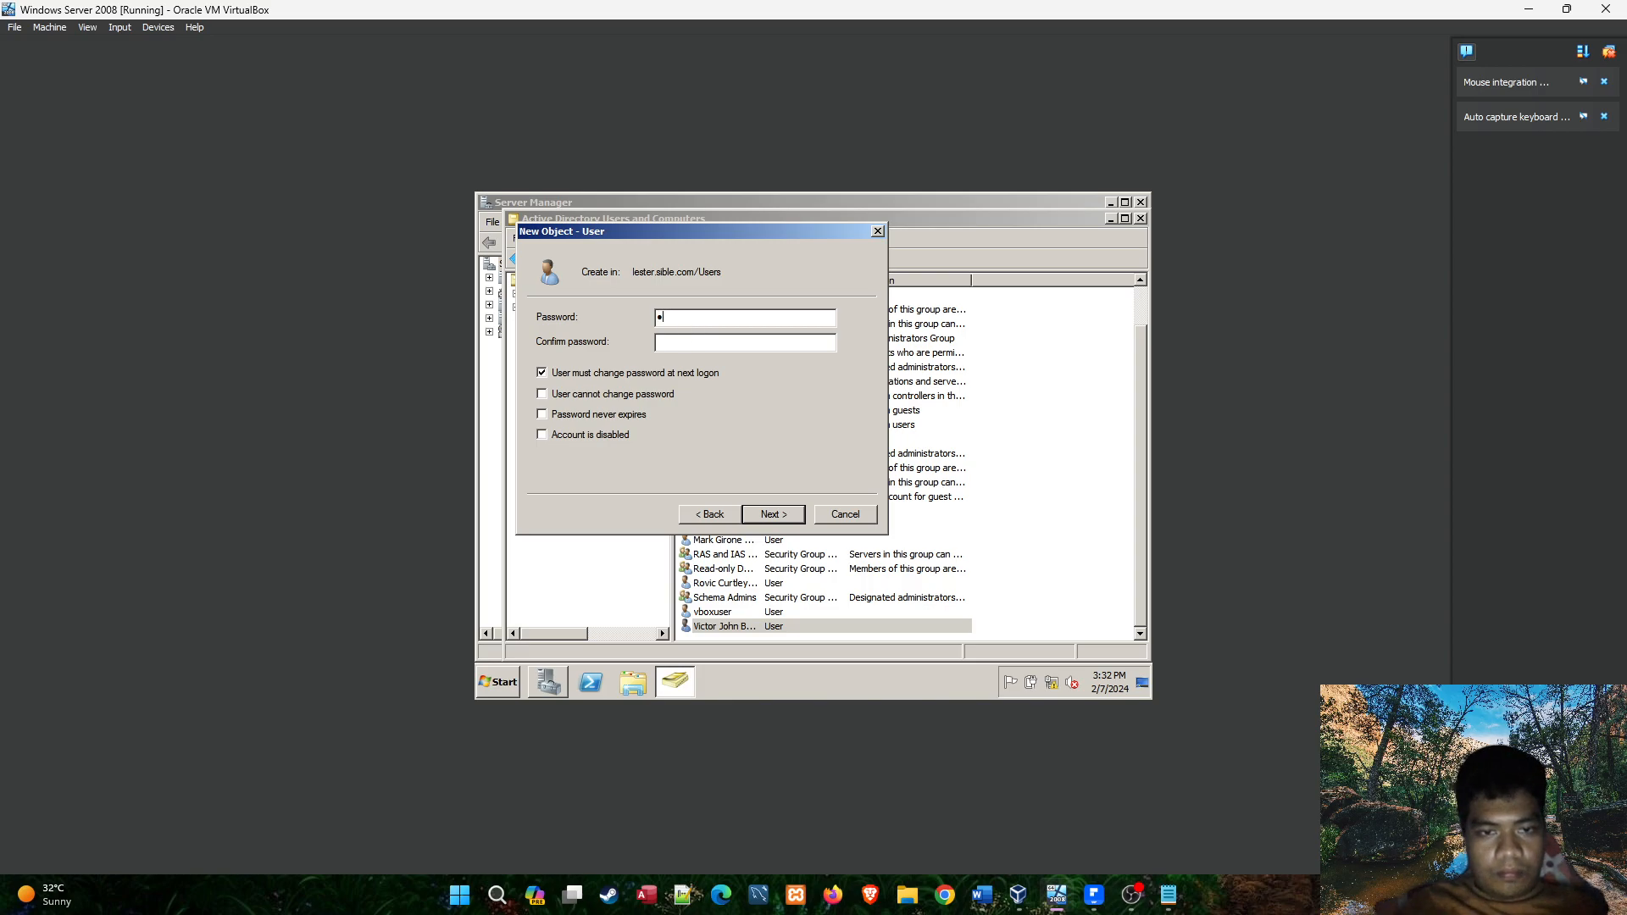
{"action": "type", "text": "••••••••"}
{"action": "left_click", "coordinate": [693, 341]}
{"action": "type", "text": "••••••••"}
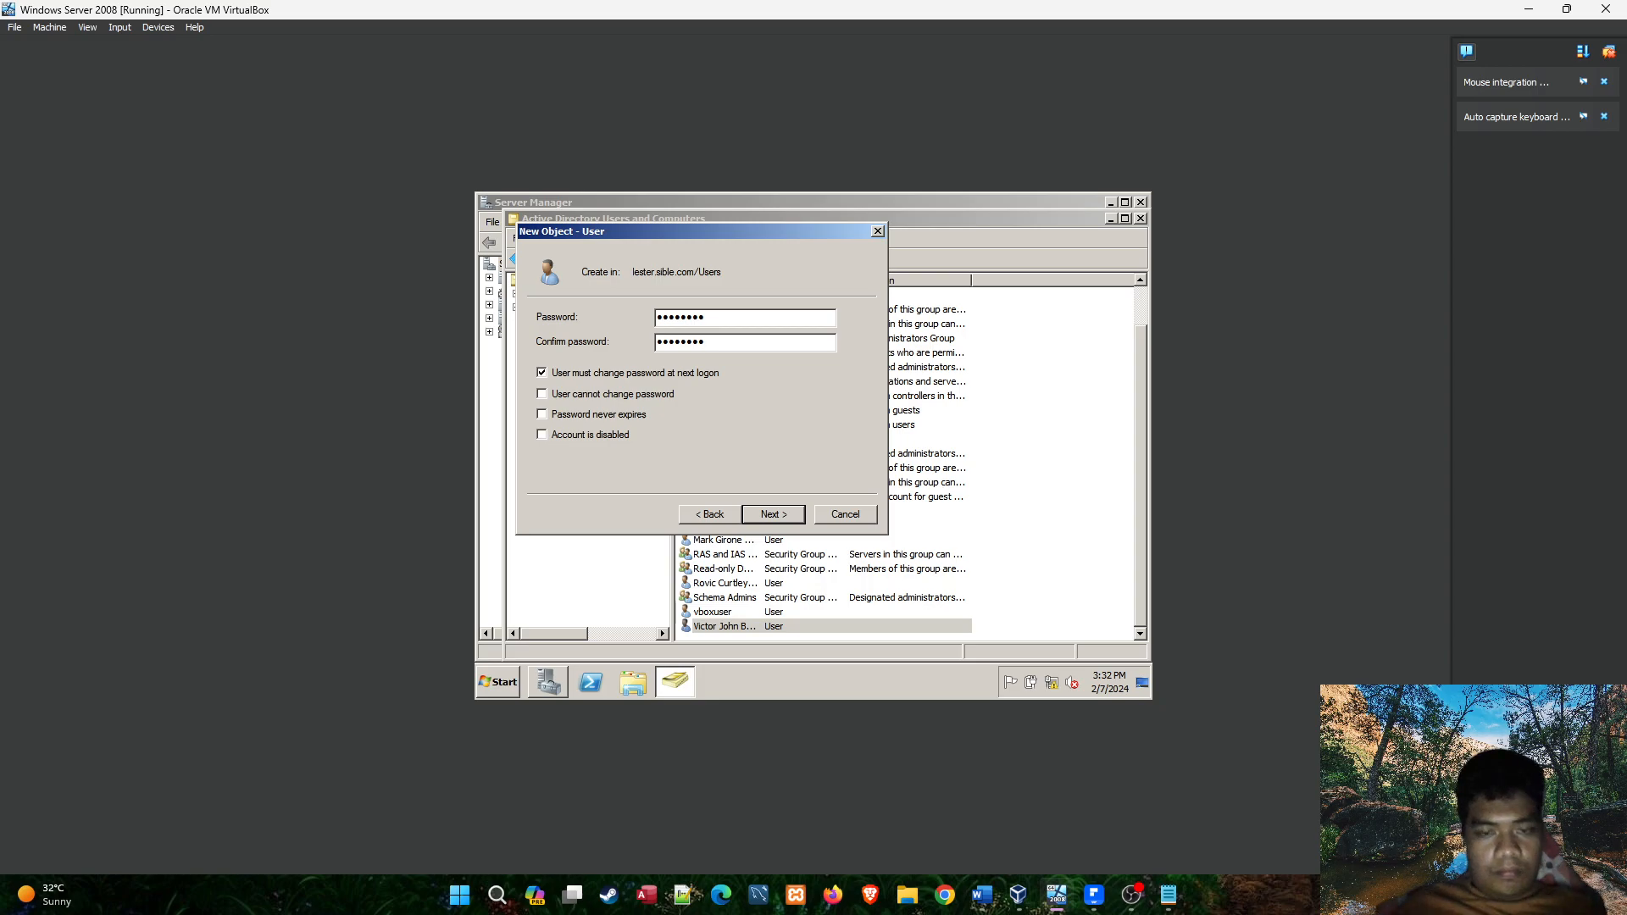
Switch to the Notepad notes and add the fourth student's lester.sible.com e-mail address on a new line in the NS1A list.
{"action": "left_click", "coordinate": [1168, 894]}
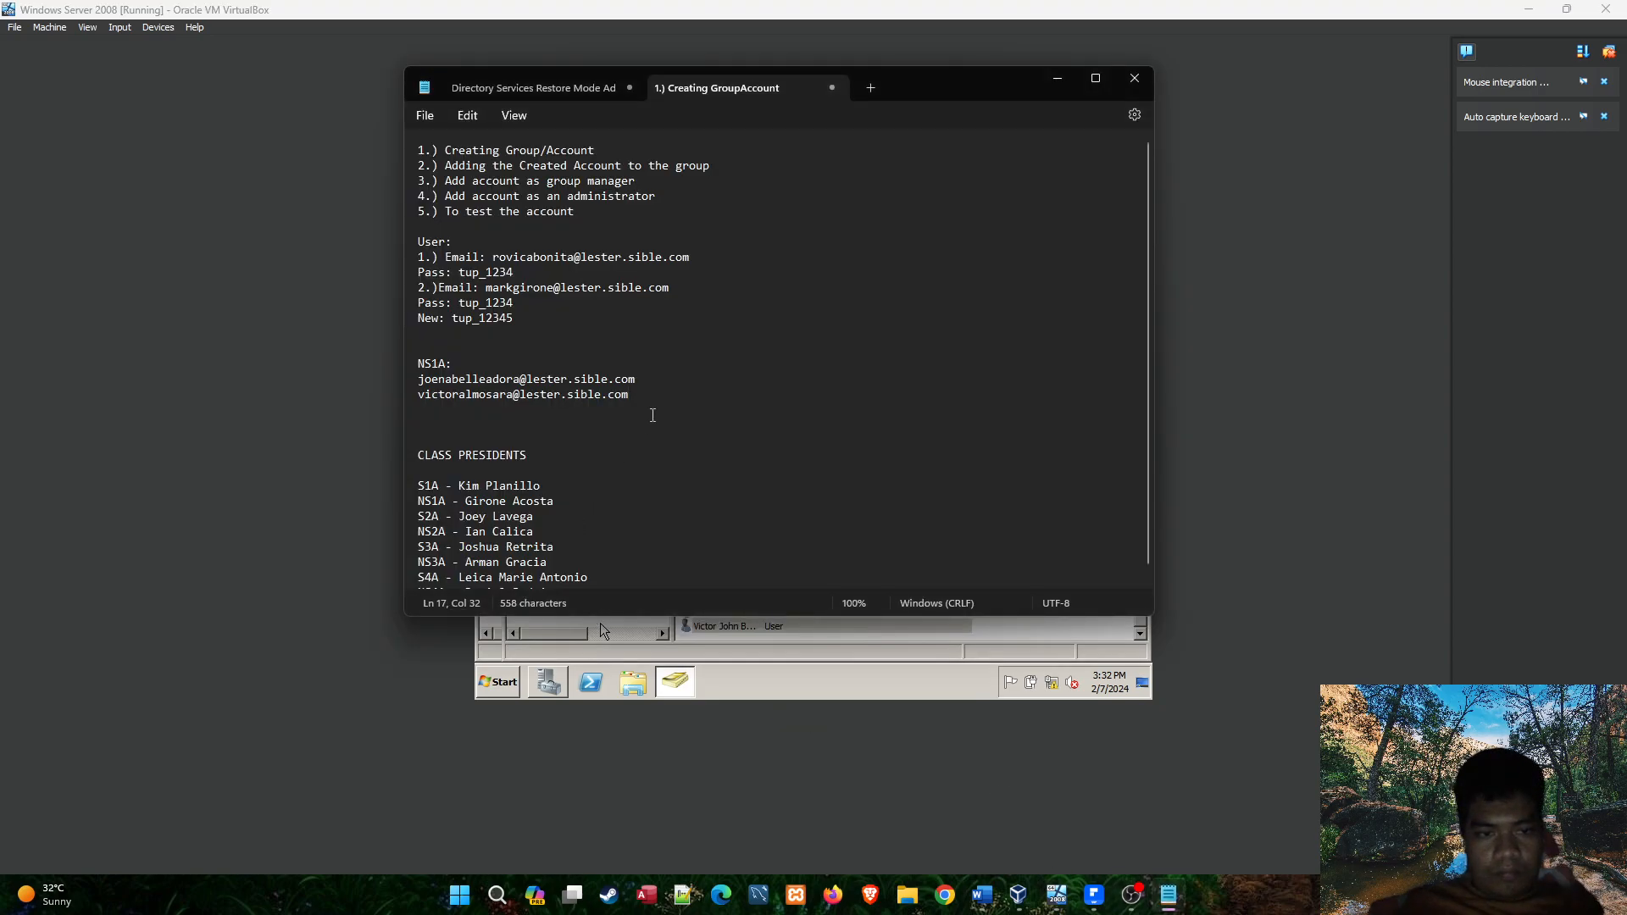
{"action": "key", "text": "Return"}
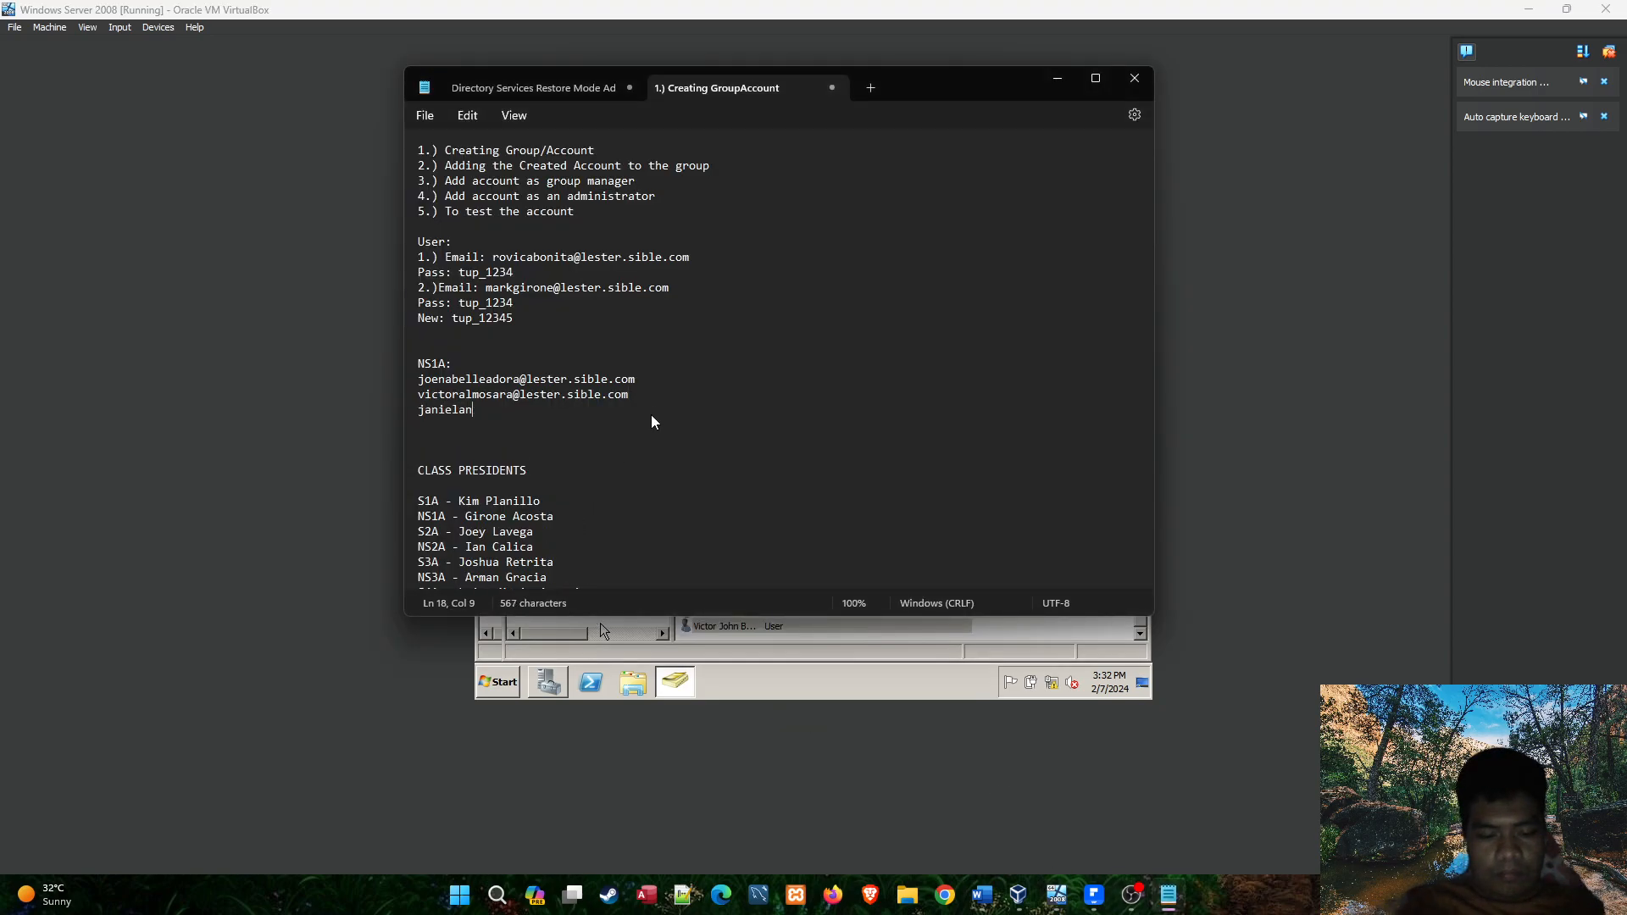
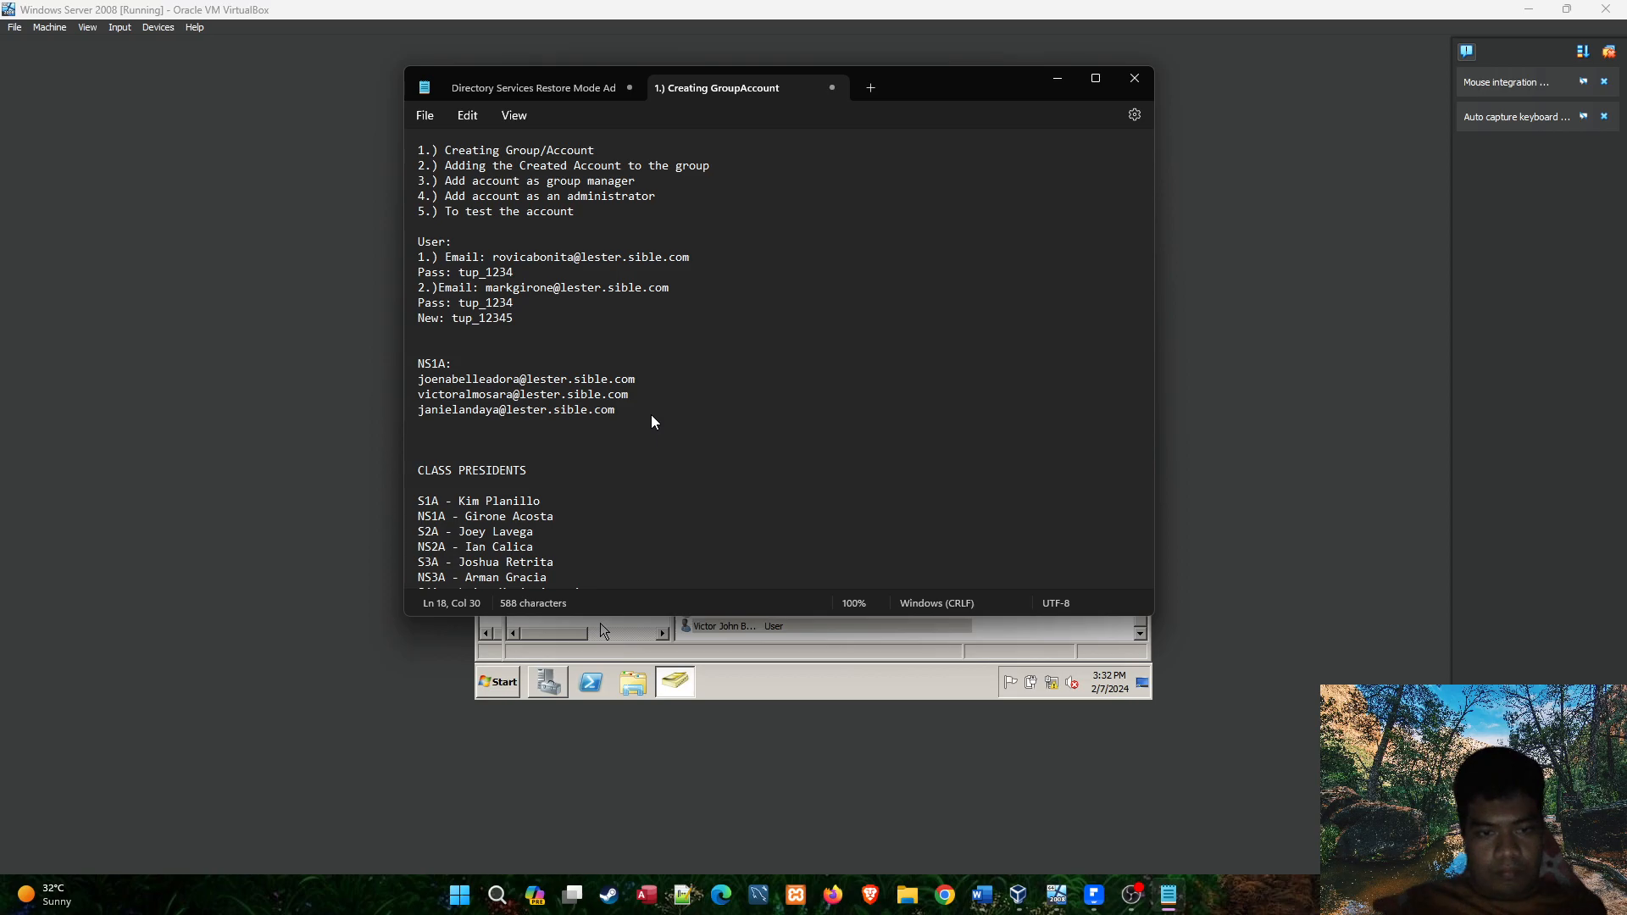
Go back to the virtual machine and complete the fourth student's user creation.
{"action": "key", "text": "alt+Tab"}
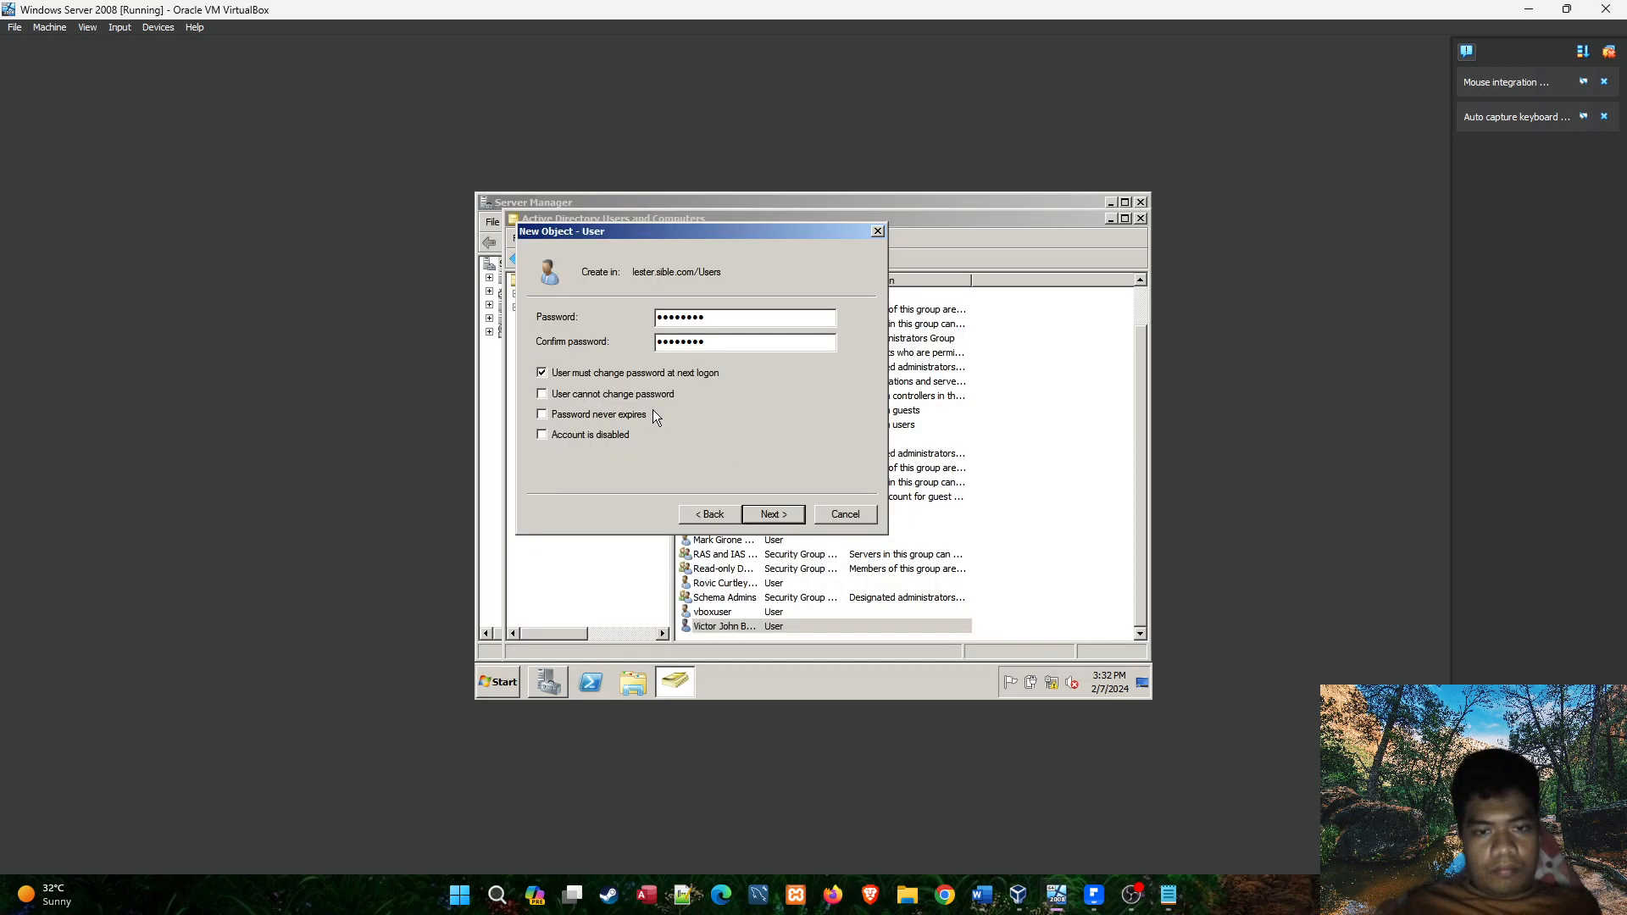
{"action": "left_click", "coordinate": [775, 507]}
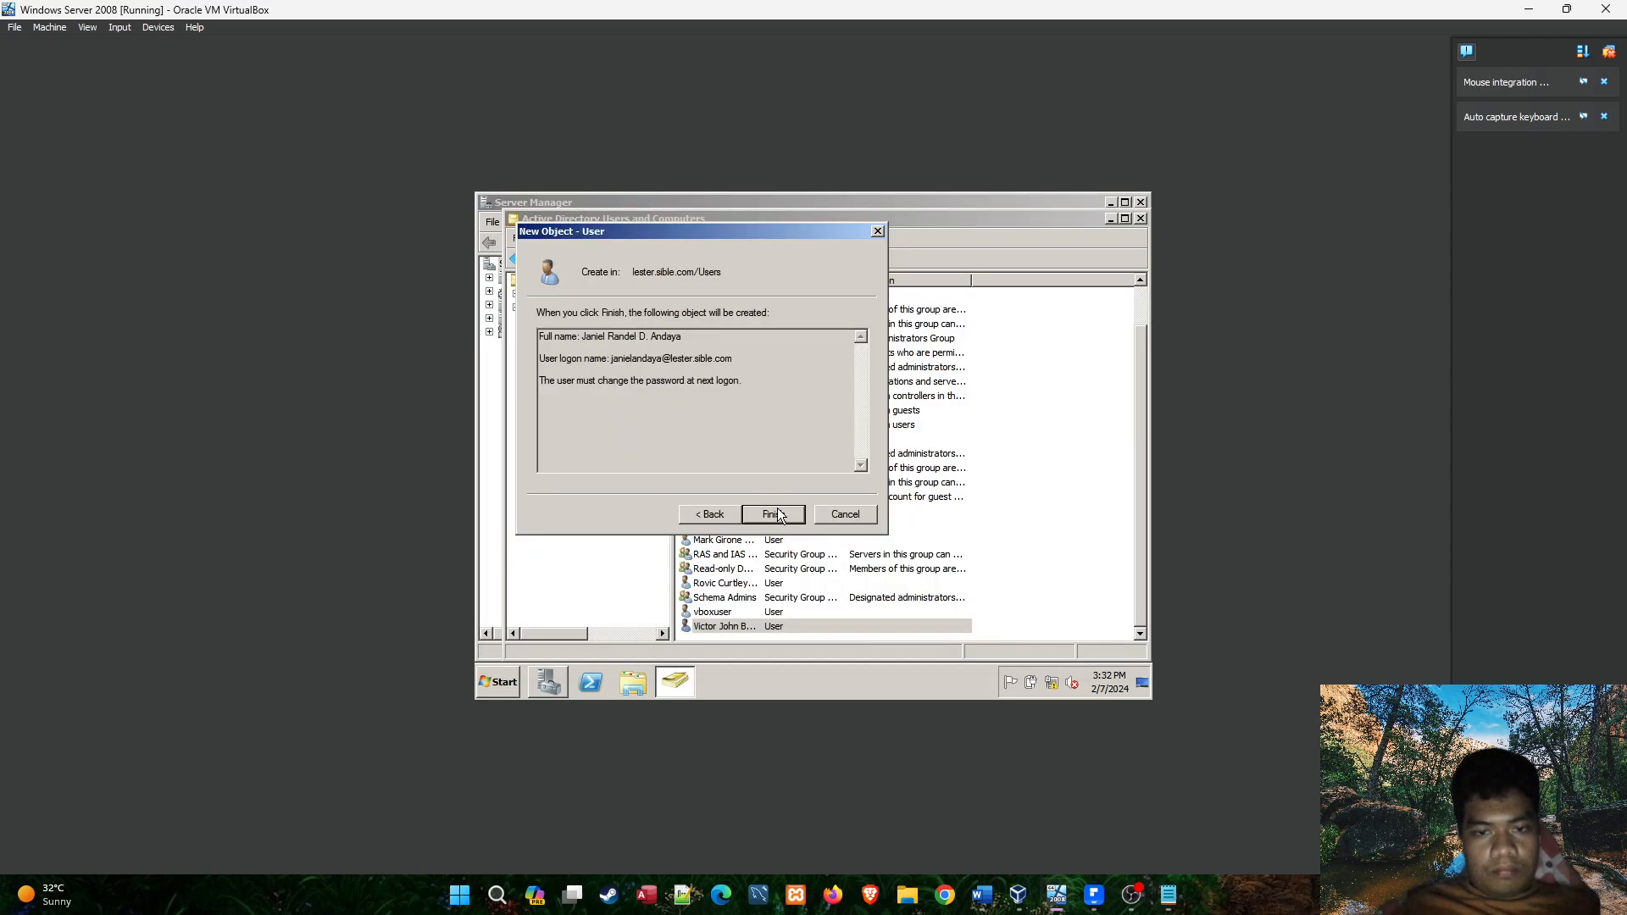
{"action": "left_click", "coordinate": [776, 514]}
{"action": "left_click", "coordinate": [1171, 895]}
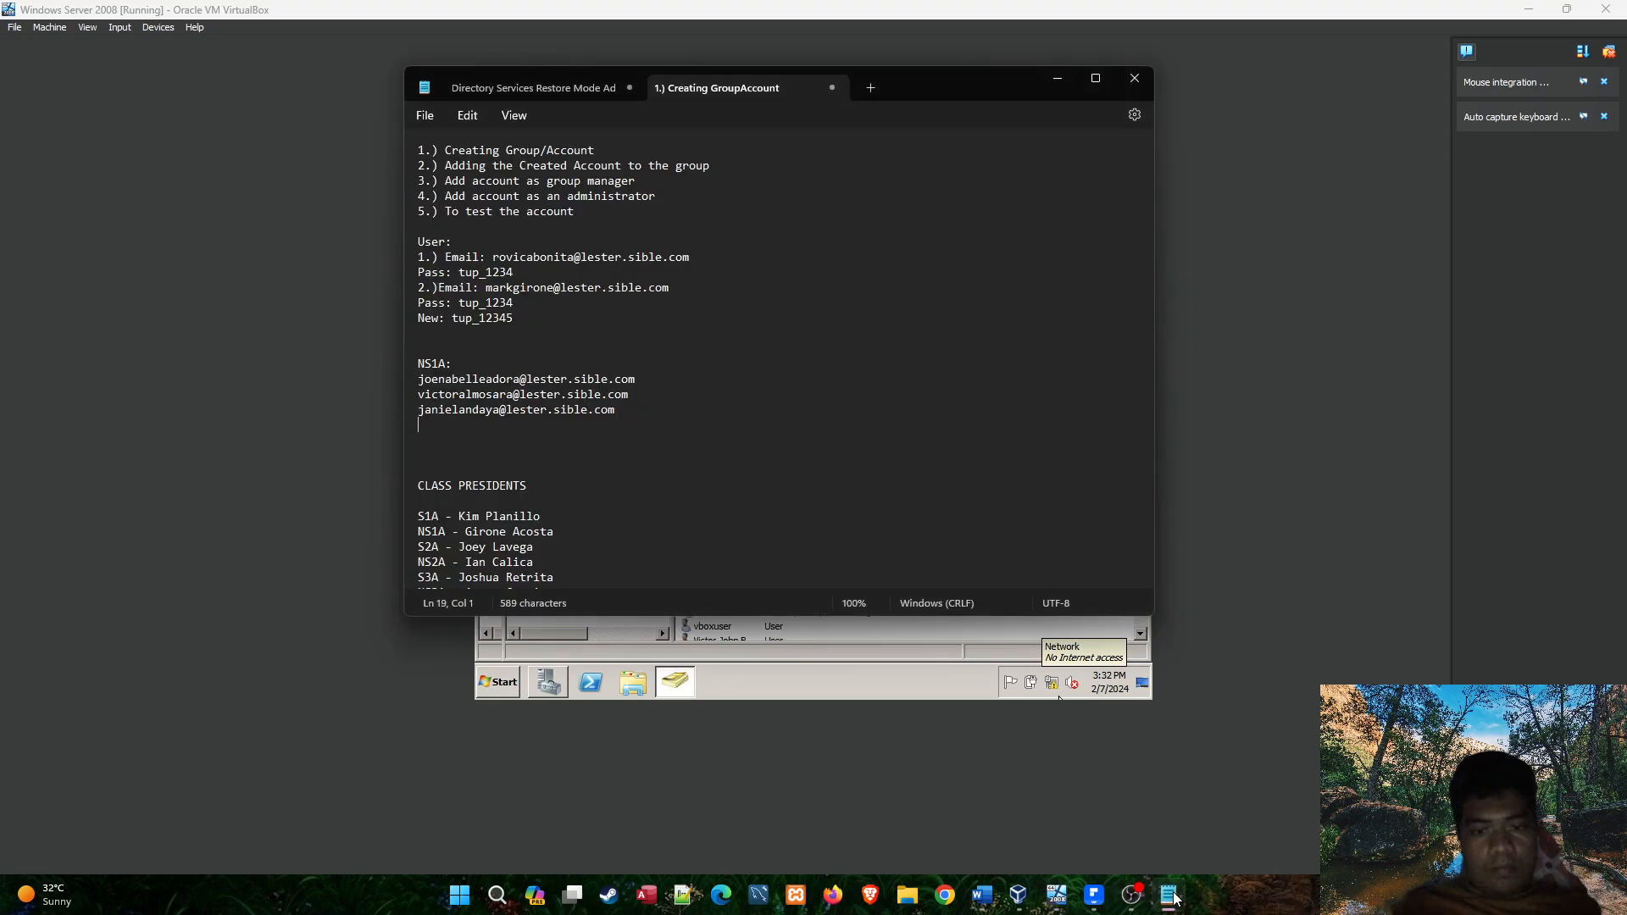
{"action": "left_click", "coordinate": [1171, 895]}
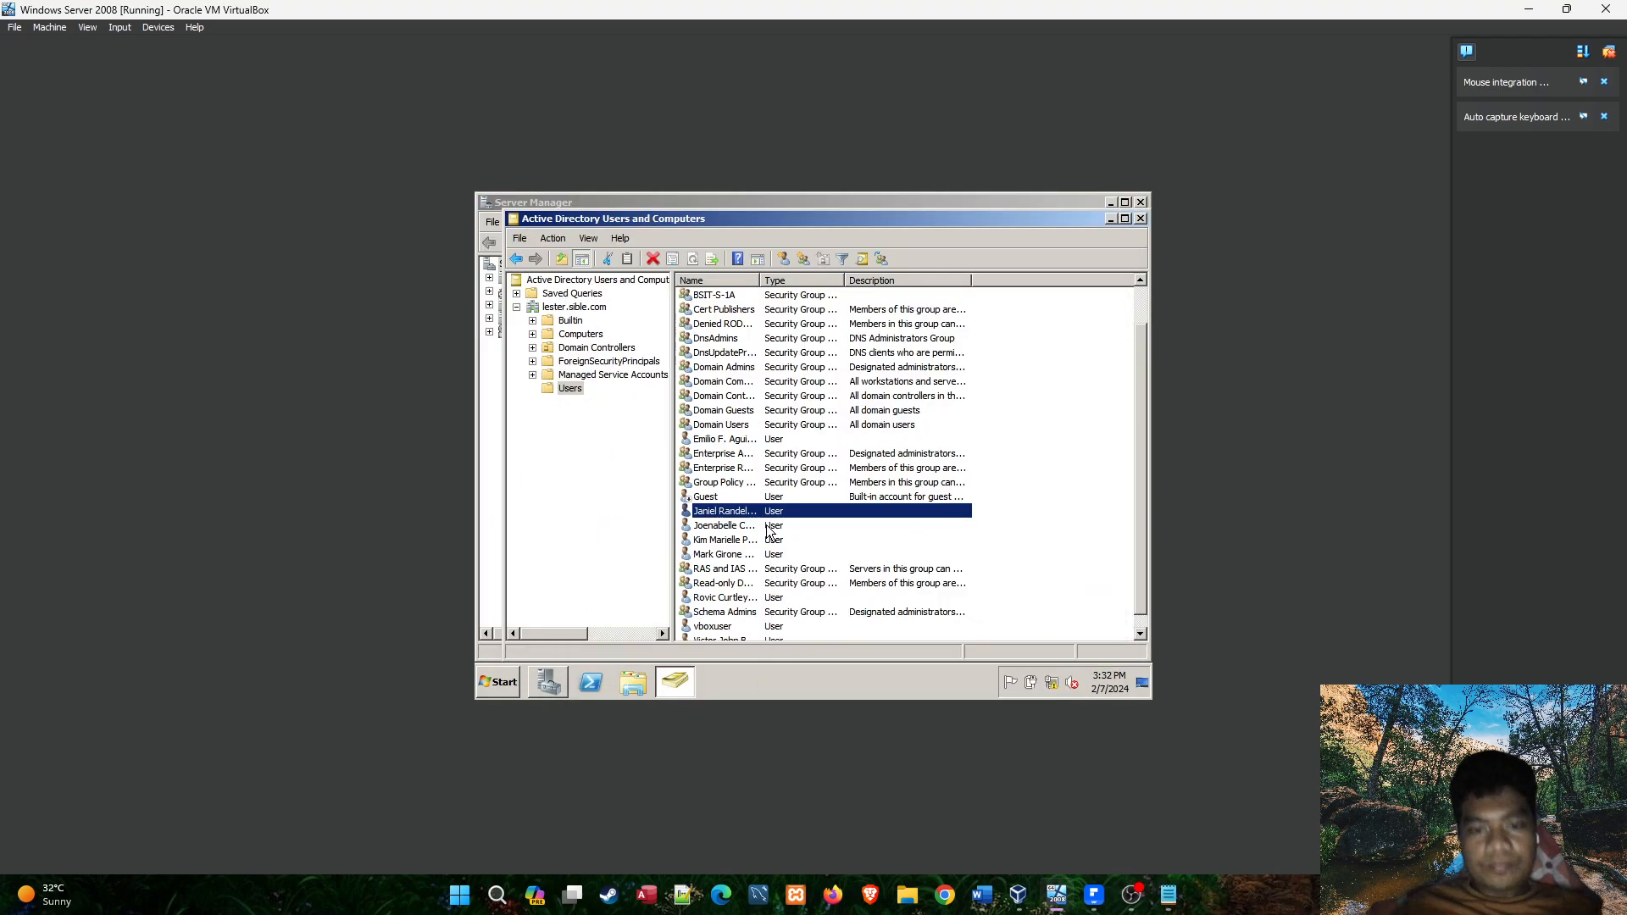
{"action": "left_click", "coordinate": [1164, 897]}
{"action": "left_click", "coordinate": [1164, 897]}
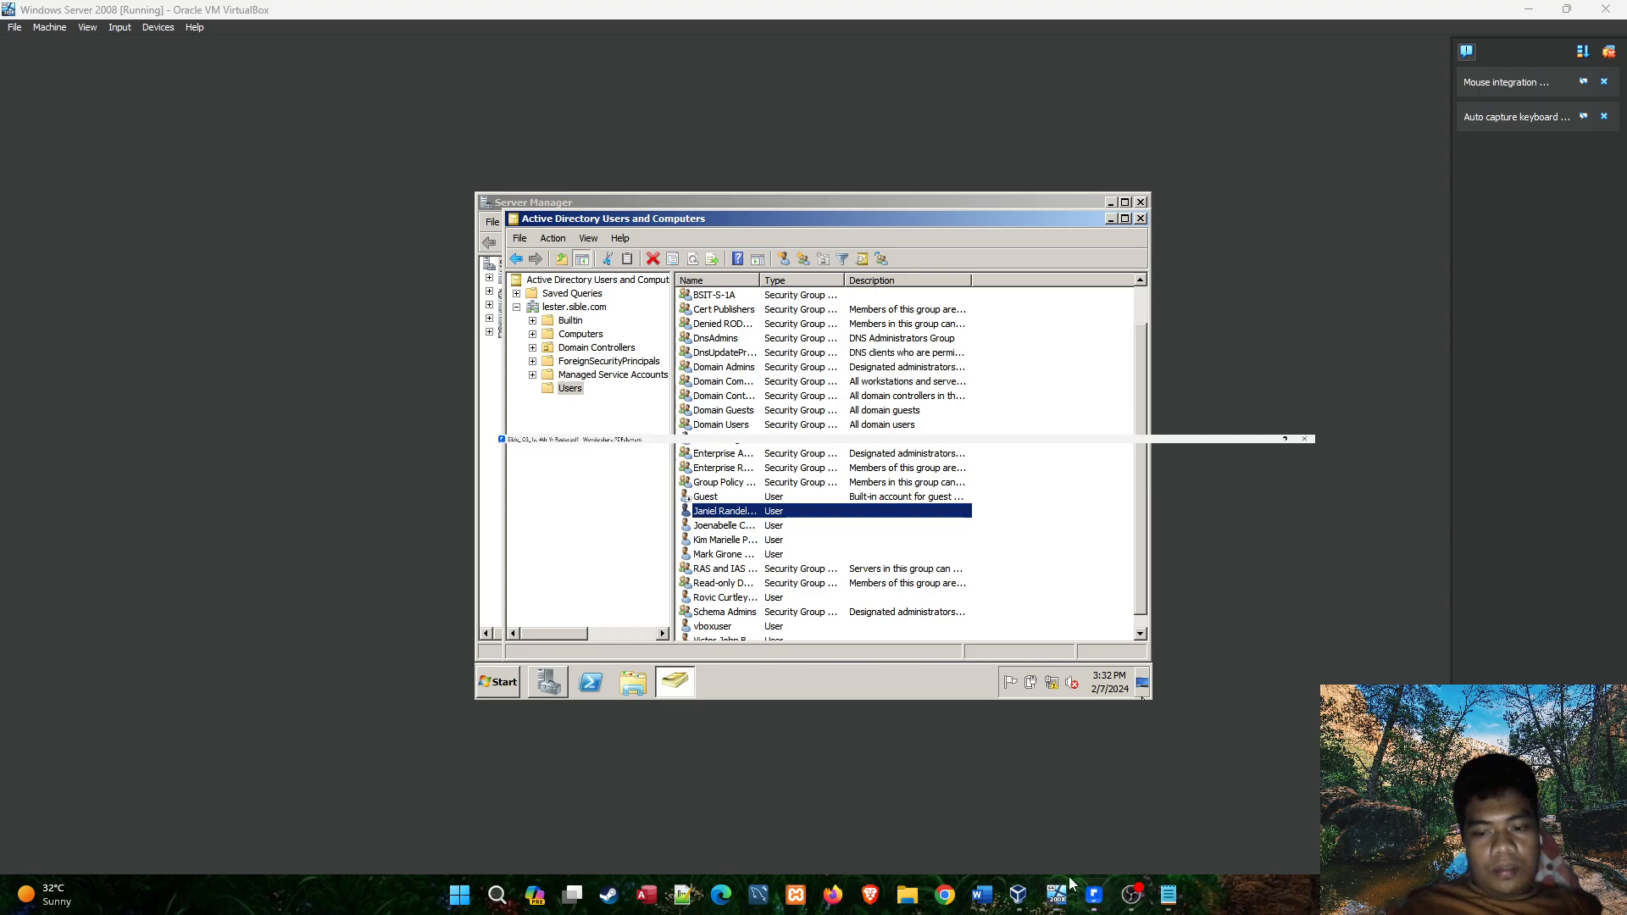
Look up the fifth student on the BSIT-NS-1A roster and start another user in the Users container with the student's given names.
{"action": "left_click", "coordinate": [1091, 895]}
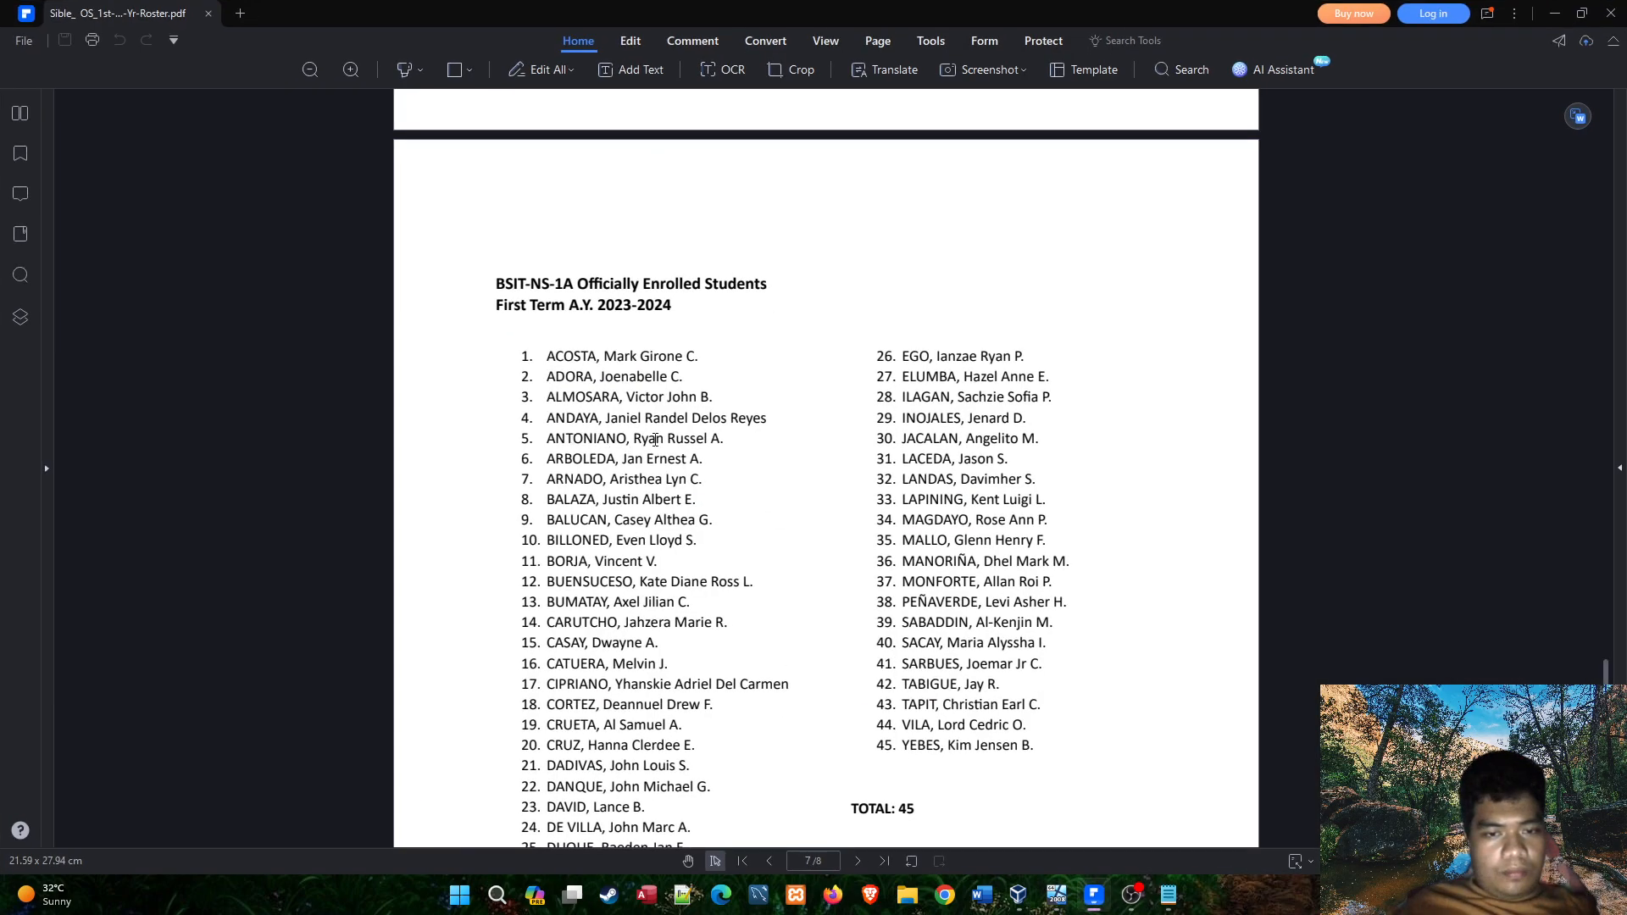
{"action": "left_click", "coordinate": [1185, 906]}
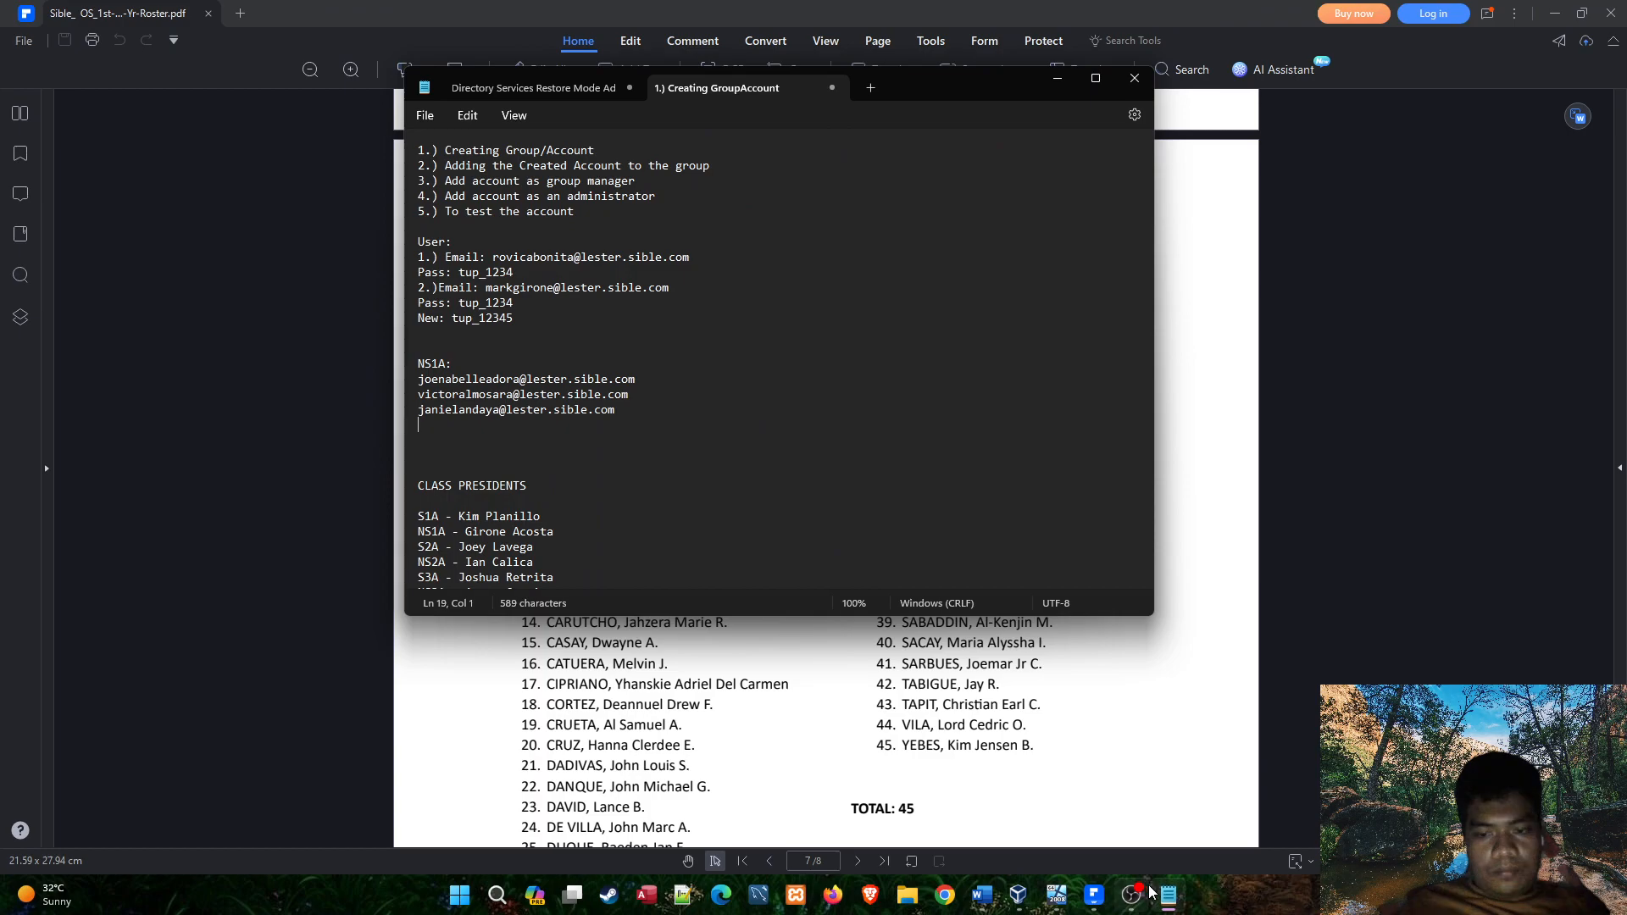
{"action": "left_click", "coordinate": [1099, 900]}
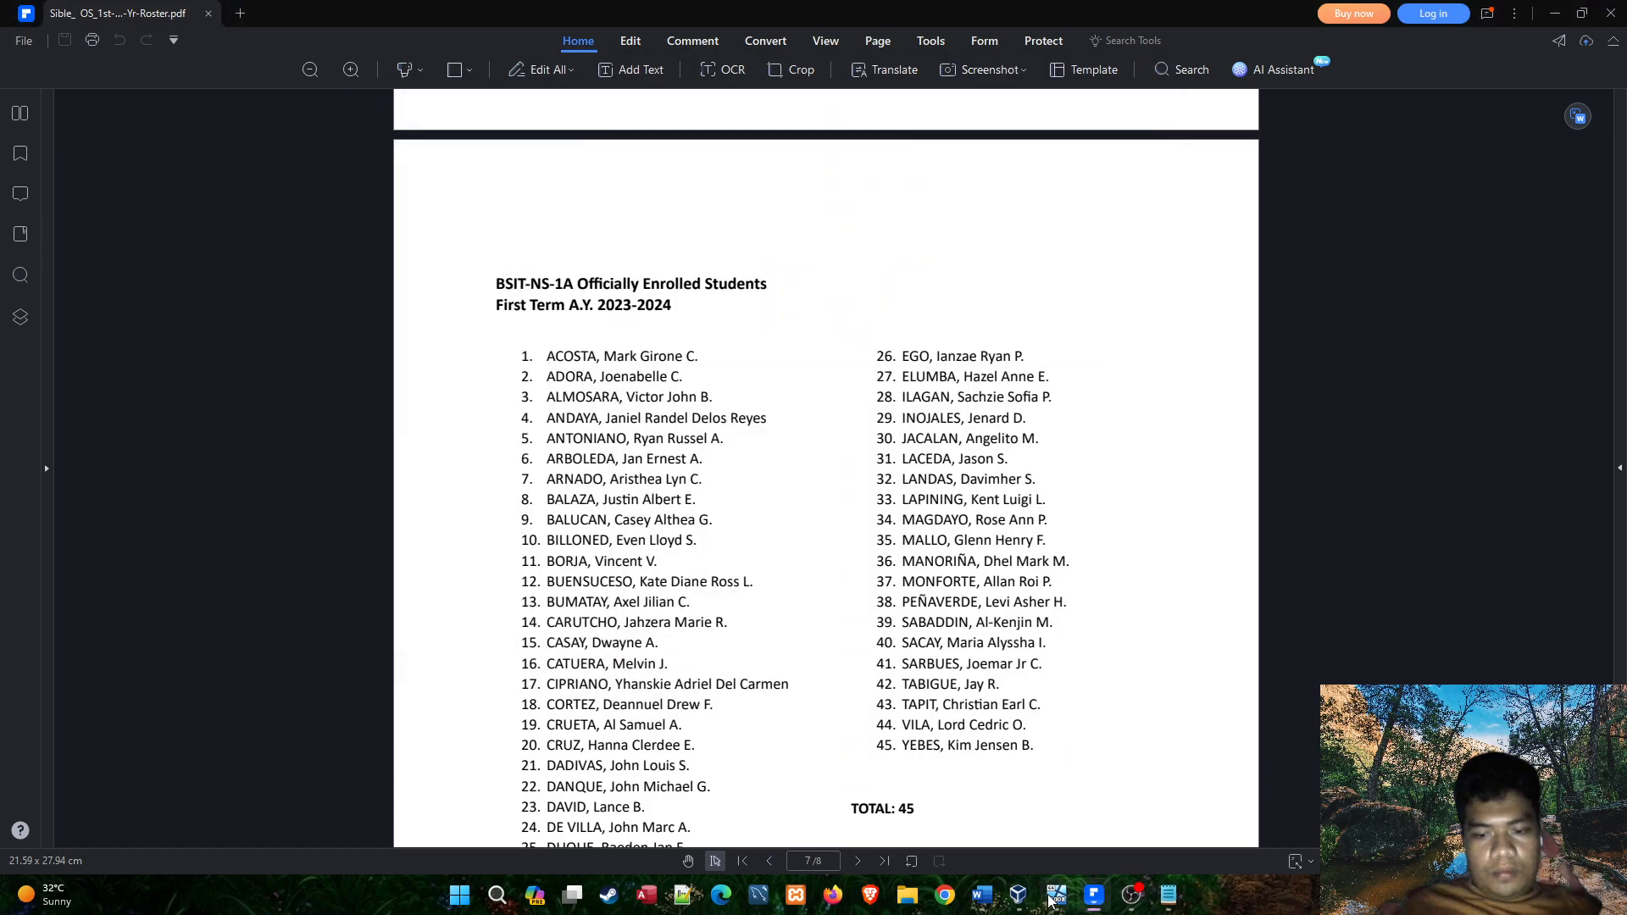
{"action": "left_click", "coordinate": [1057, 896]}
{"action": "left_click", "coordinate": [785, 258]}
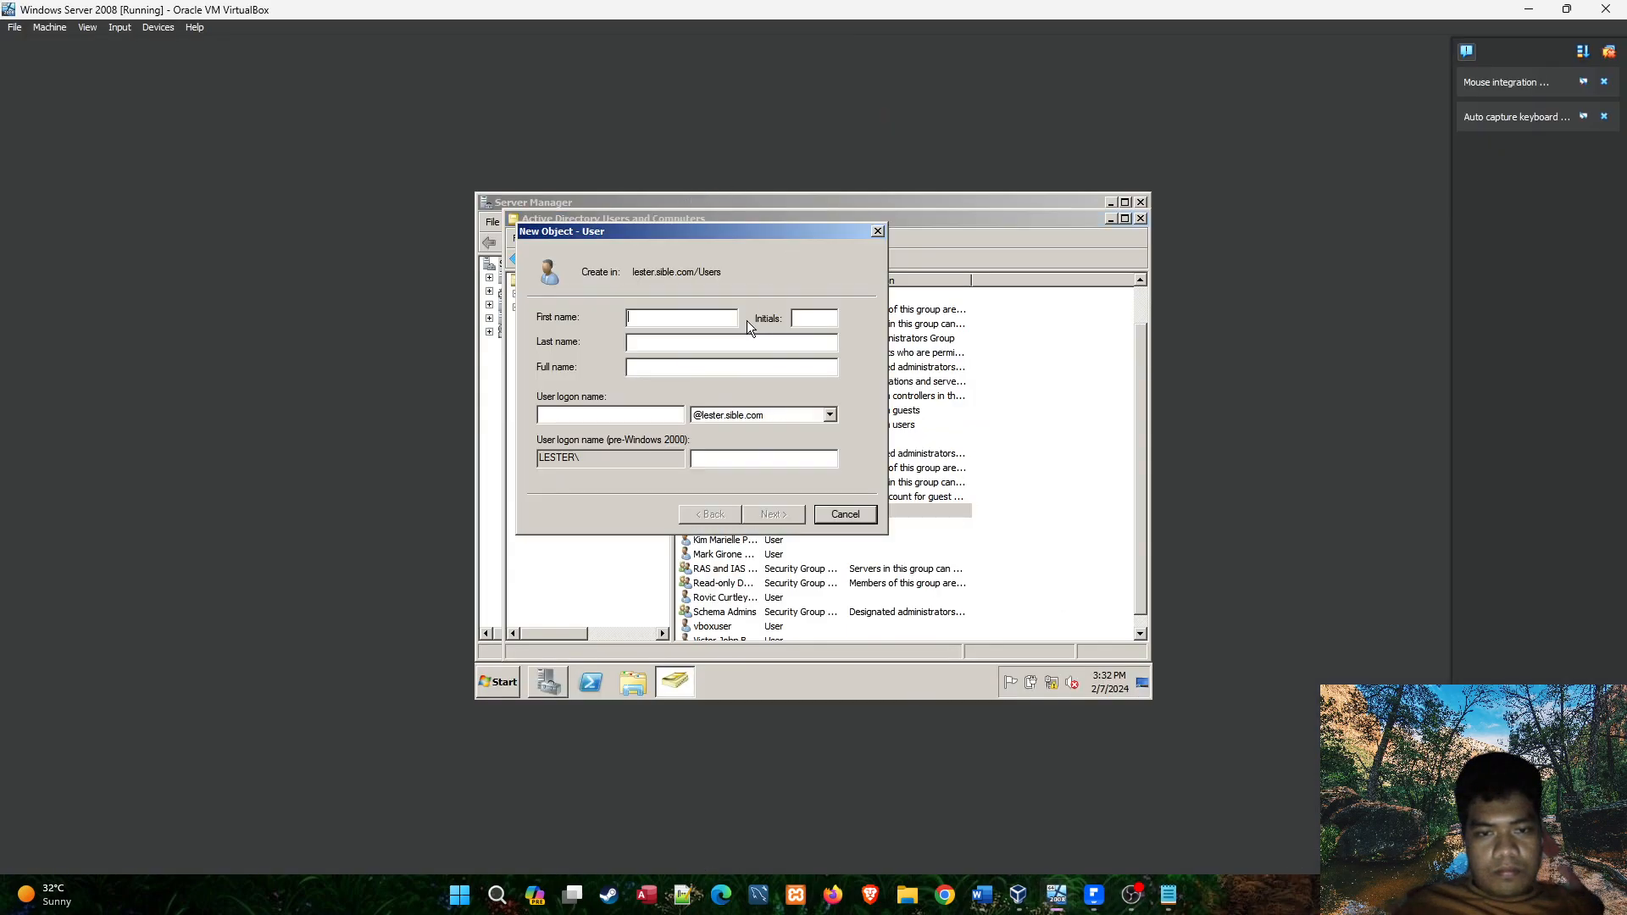
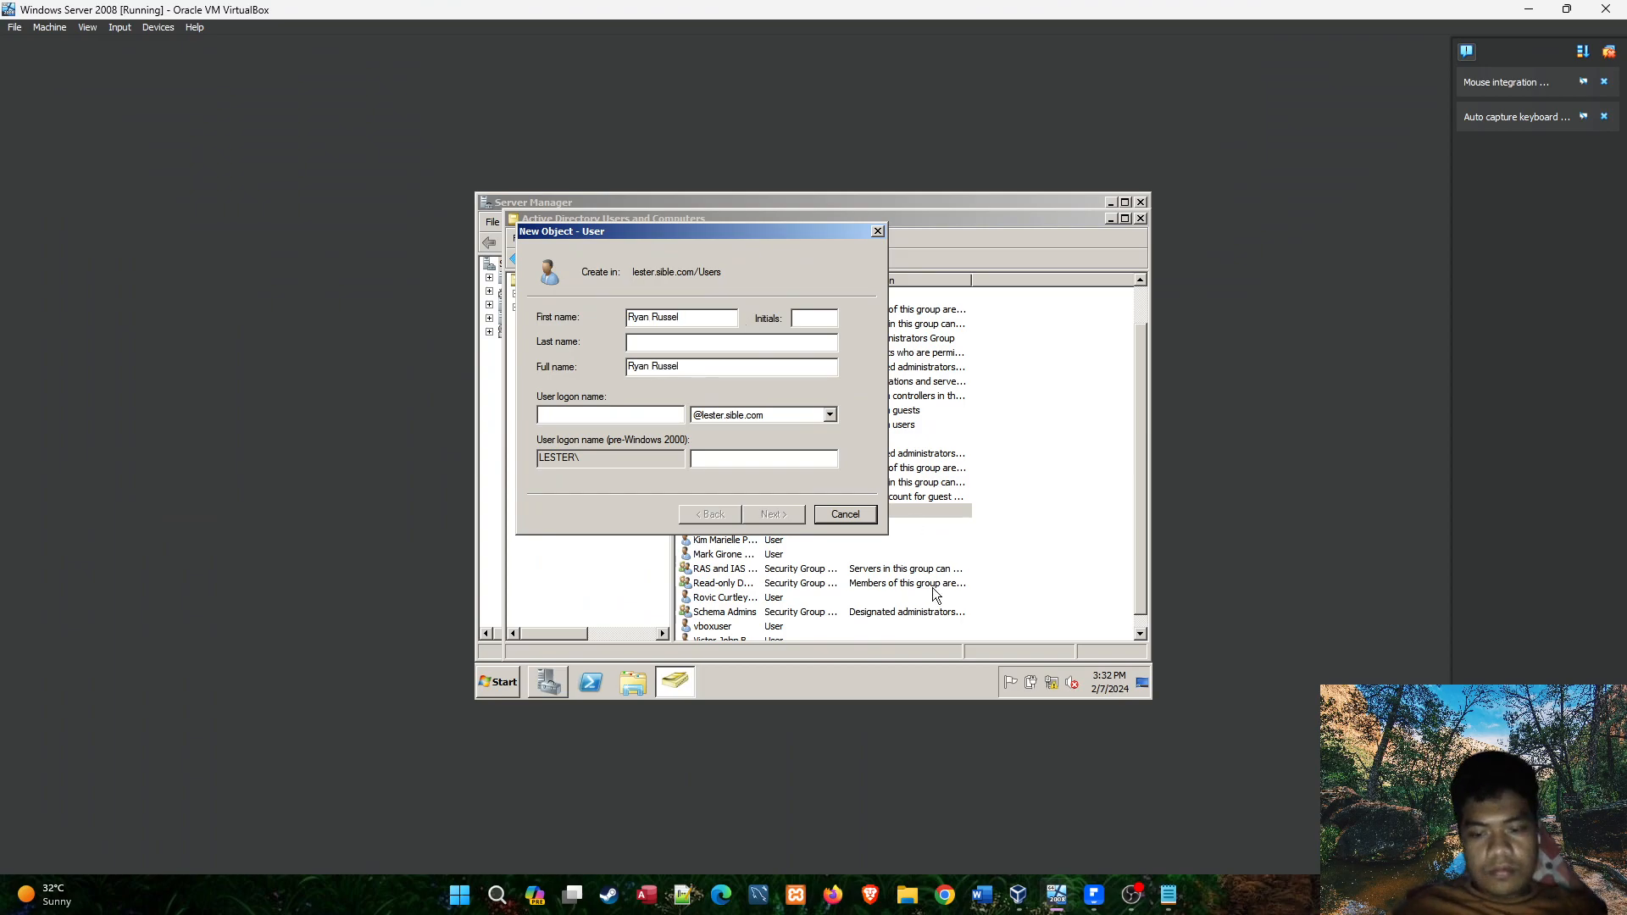
Check the roster for the rest of the fifth student's name and enter the middle initial for the new user.
{"action": "left_click", "coordinate": [1169, 896]}
{"action": "left_click", "coordinate": [1055, 898]}
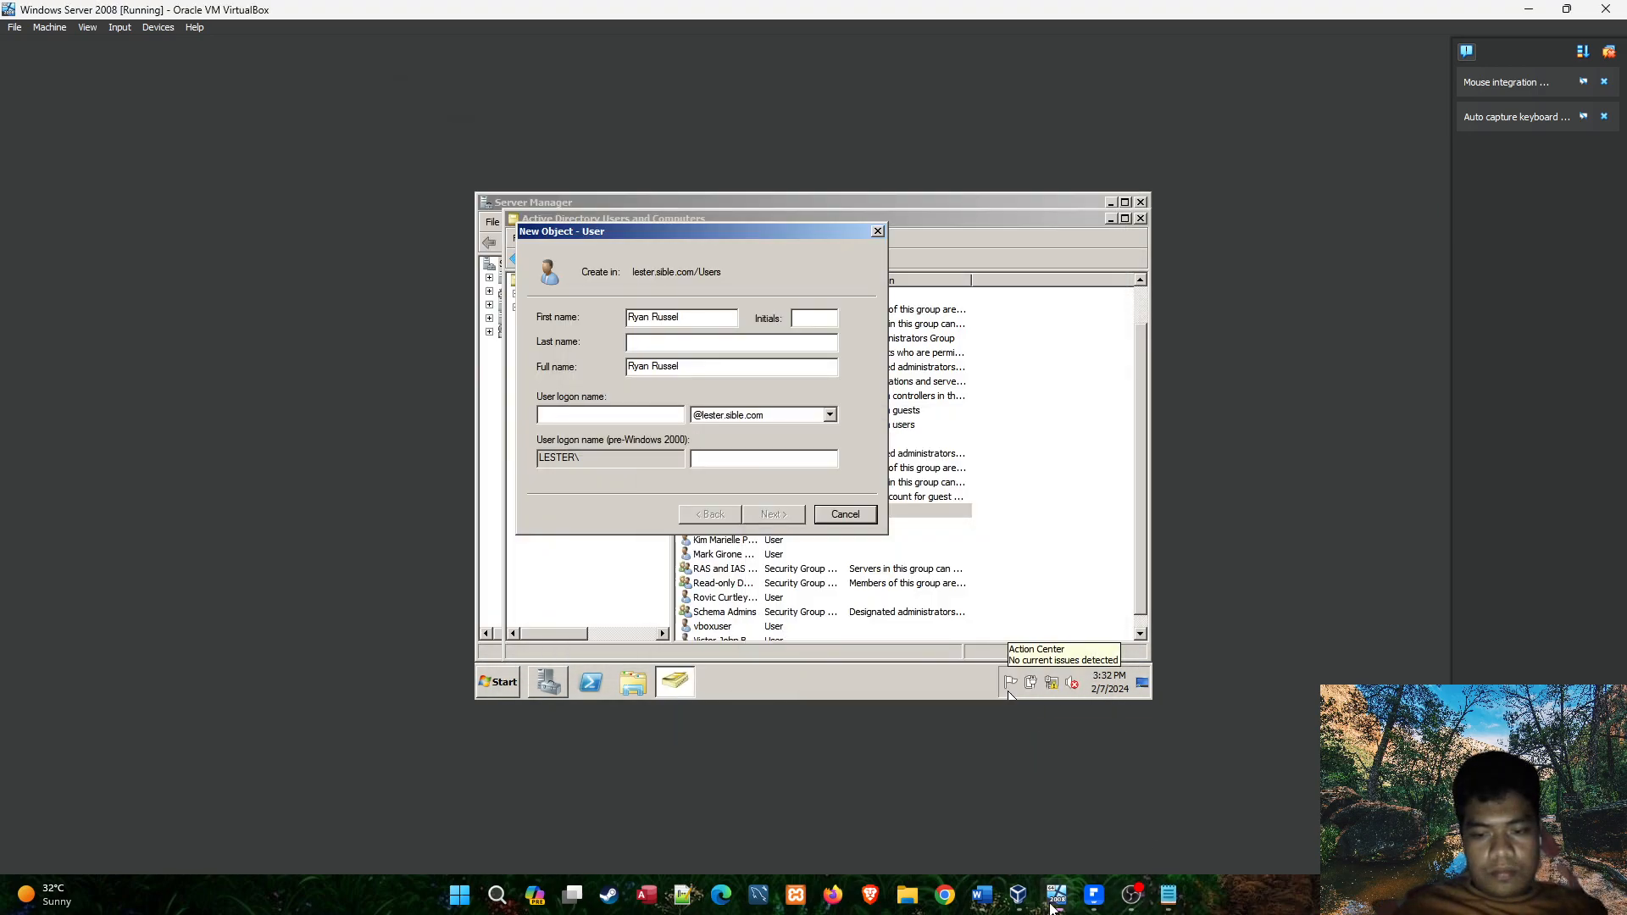
{"action": "left_click", "coordinate": [1051, 907]}
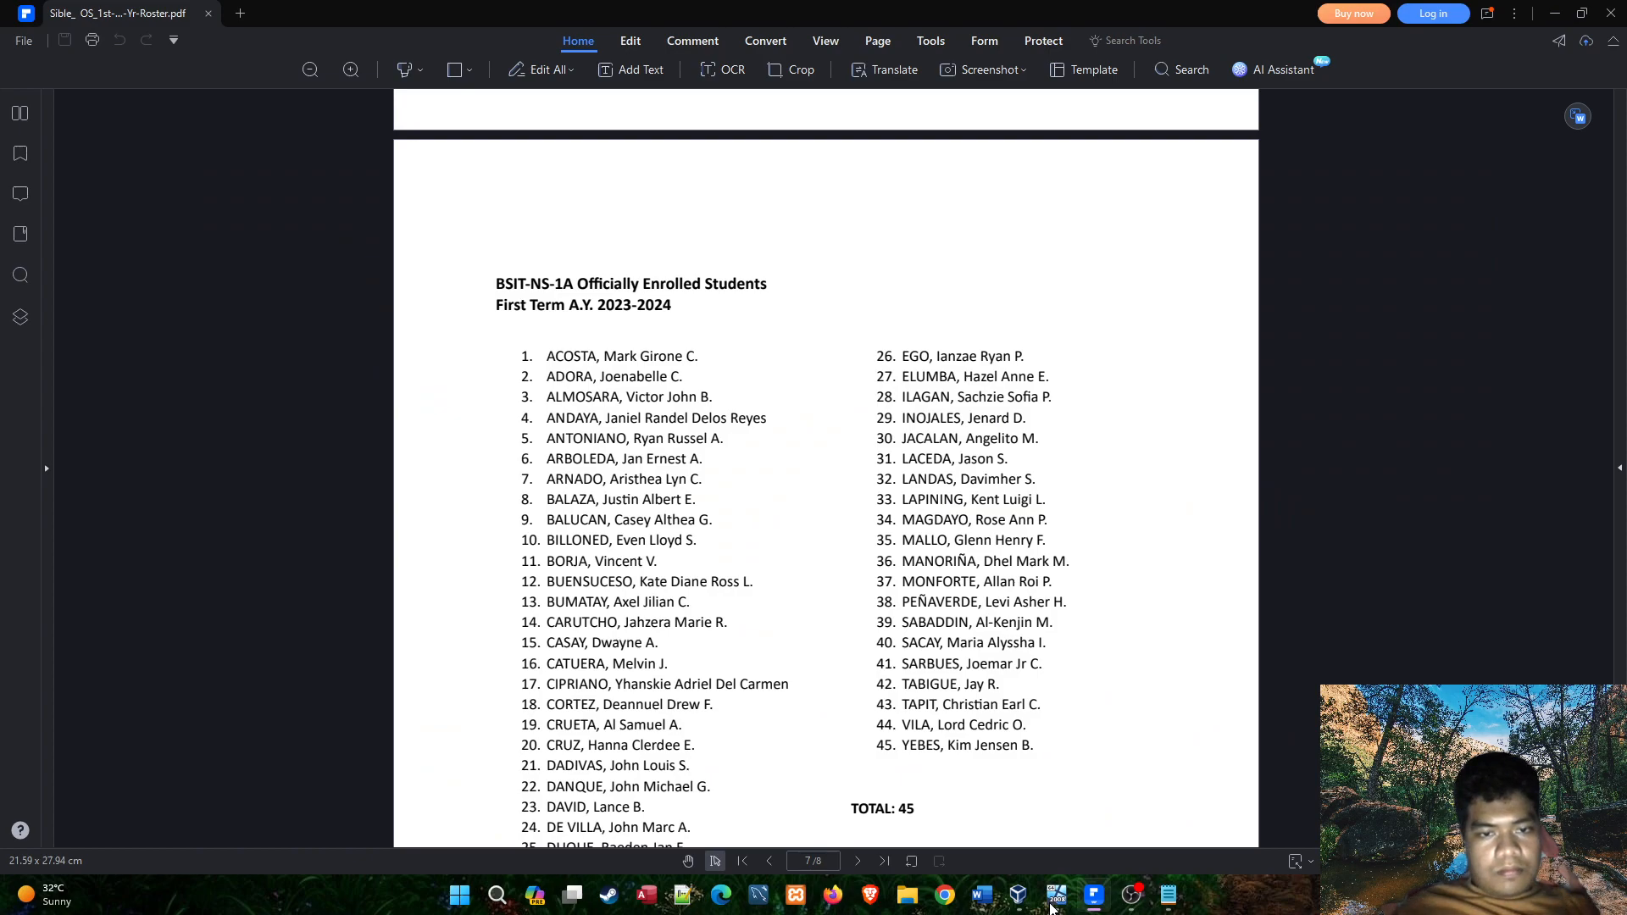
{"action": "left_click", "coordinate": [1051, 905]}
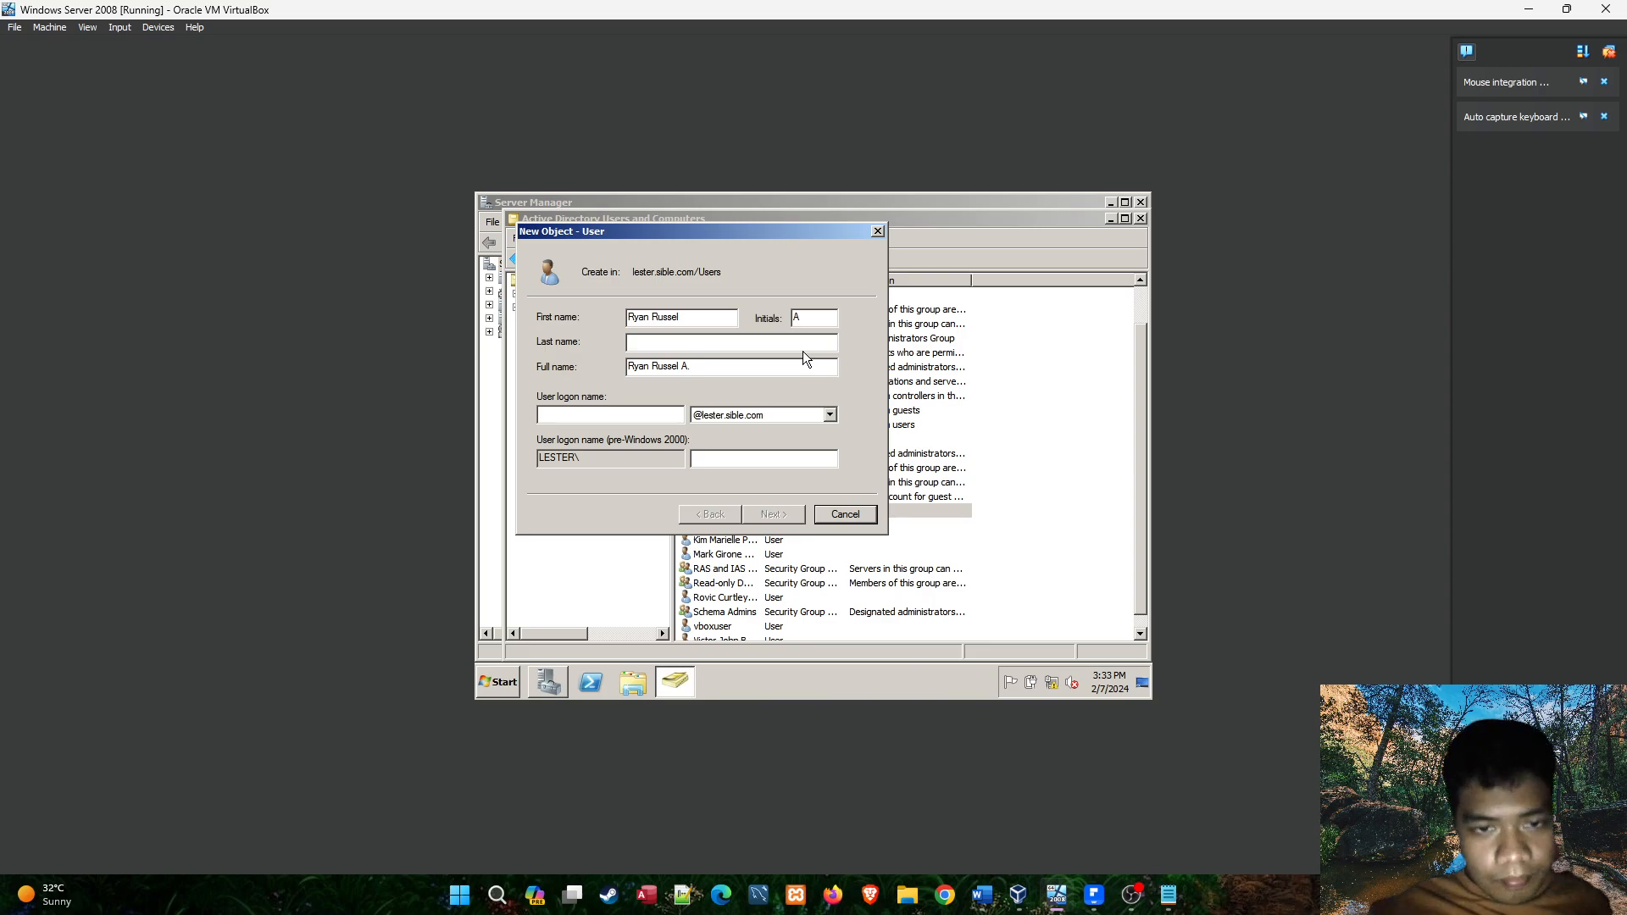
{"action": "left_click", "coordinate": [1051, 903]}
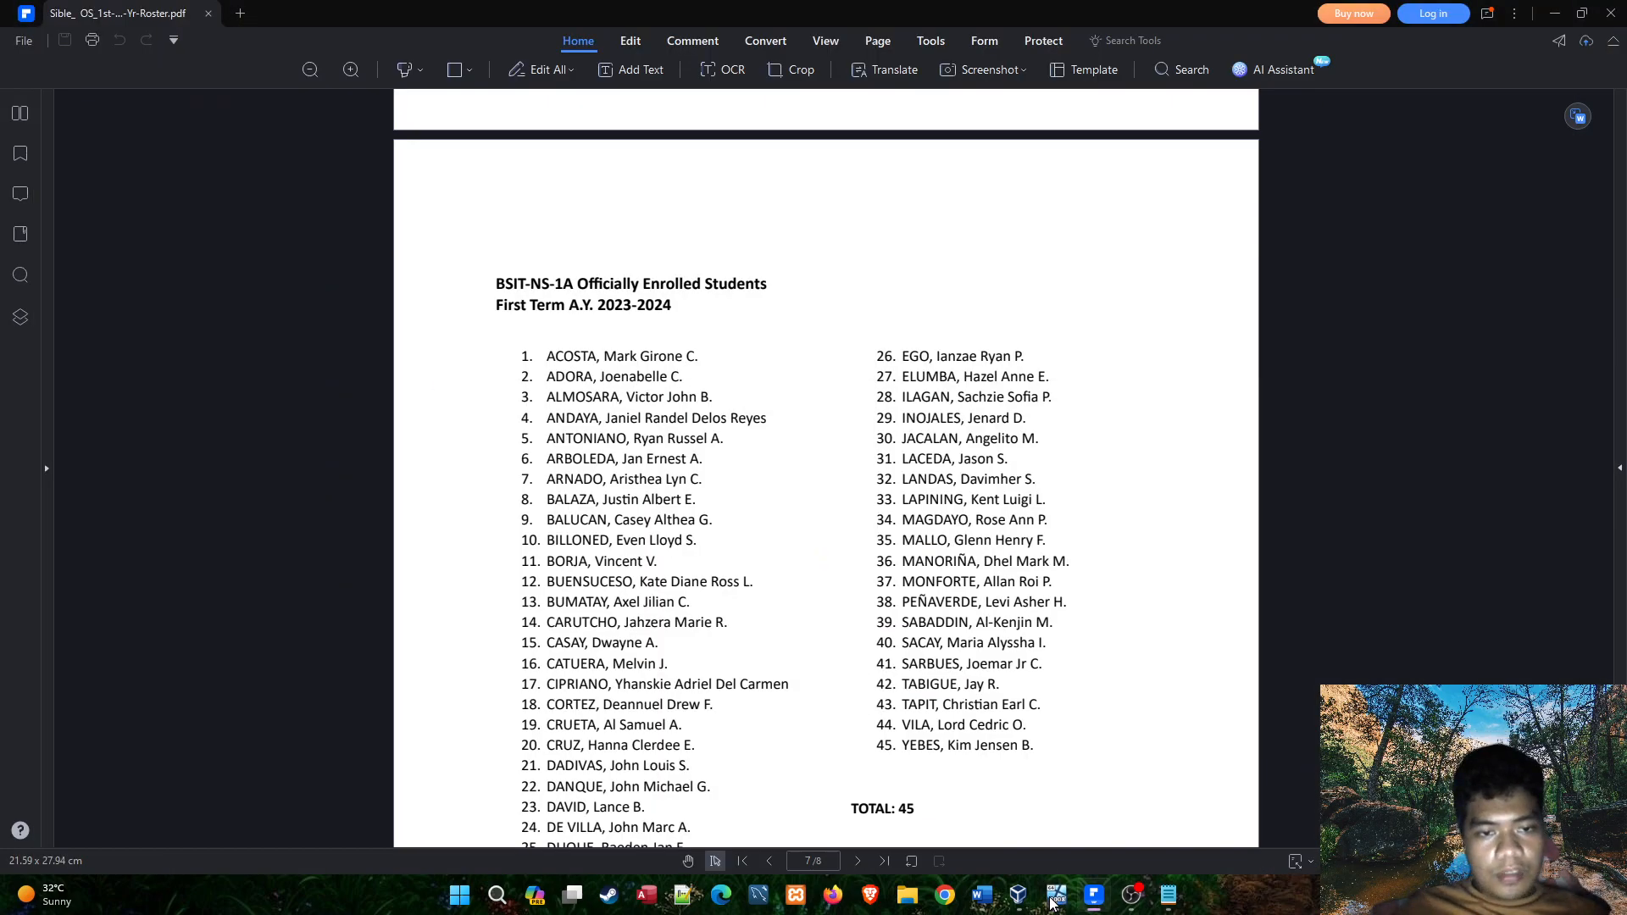
Return to the virtual machine and enter the fifth student's last name and a logon name made of first given name plus surname.
{"action": "left_click", "coordinate": [1051, 904]}
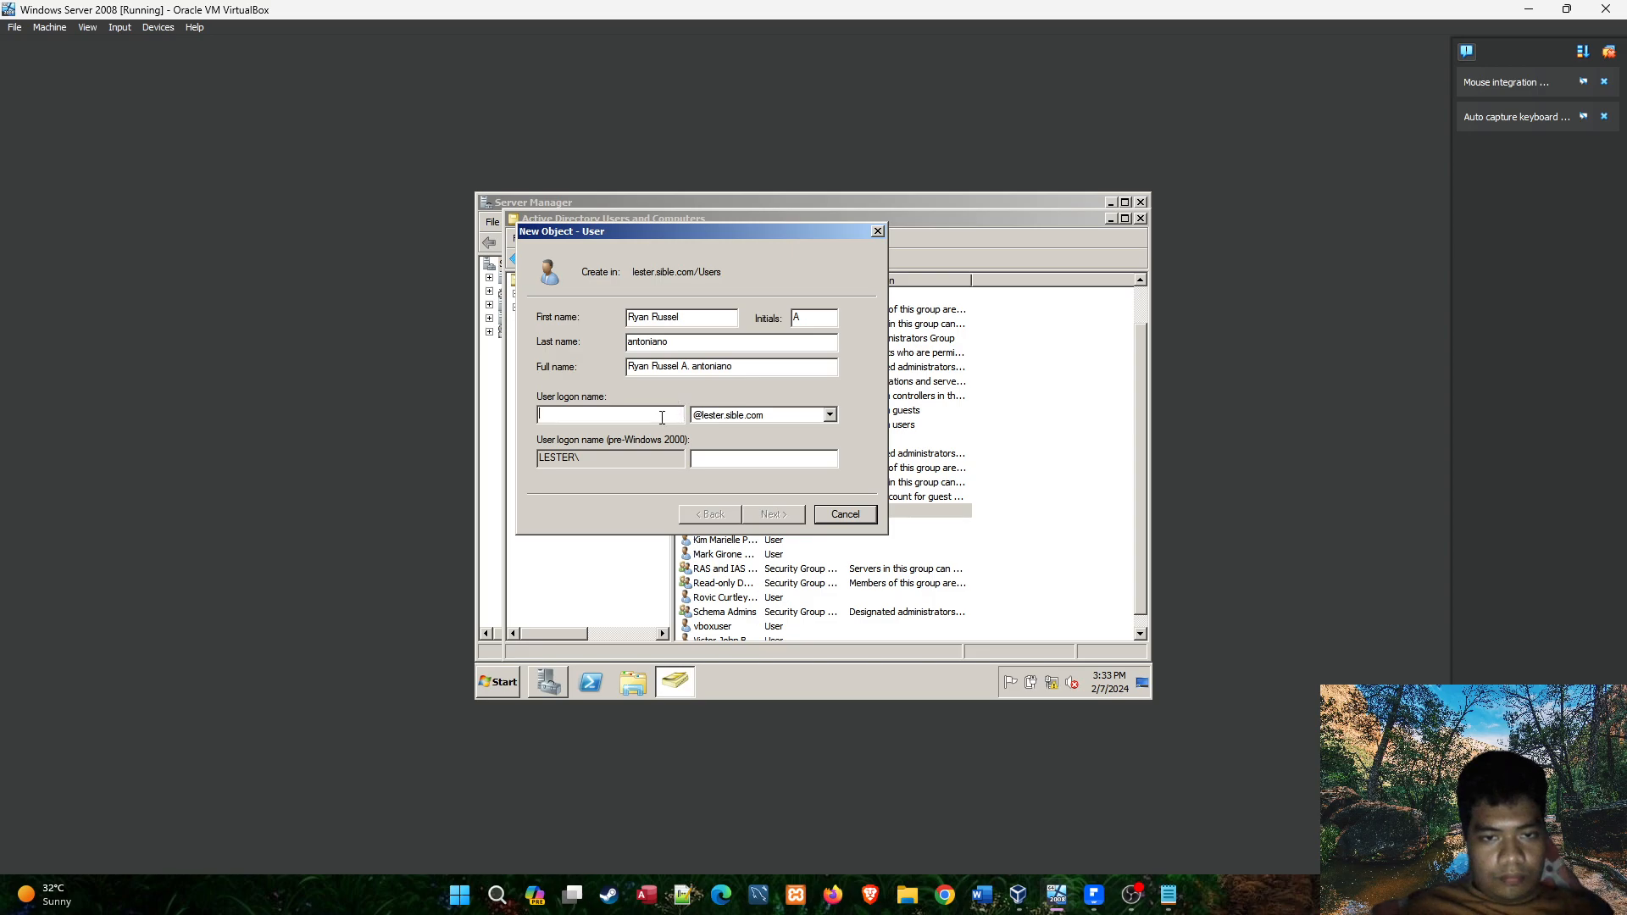
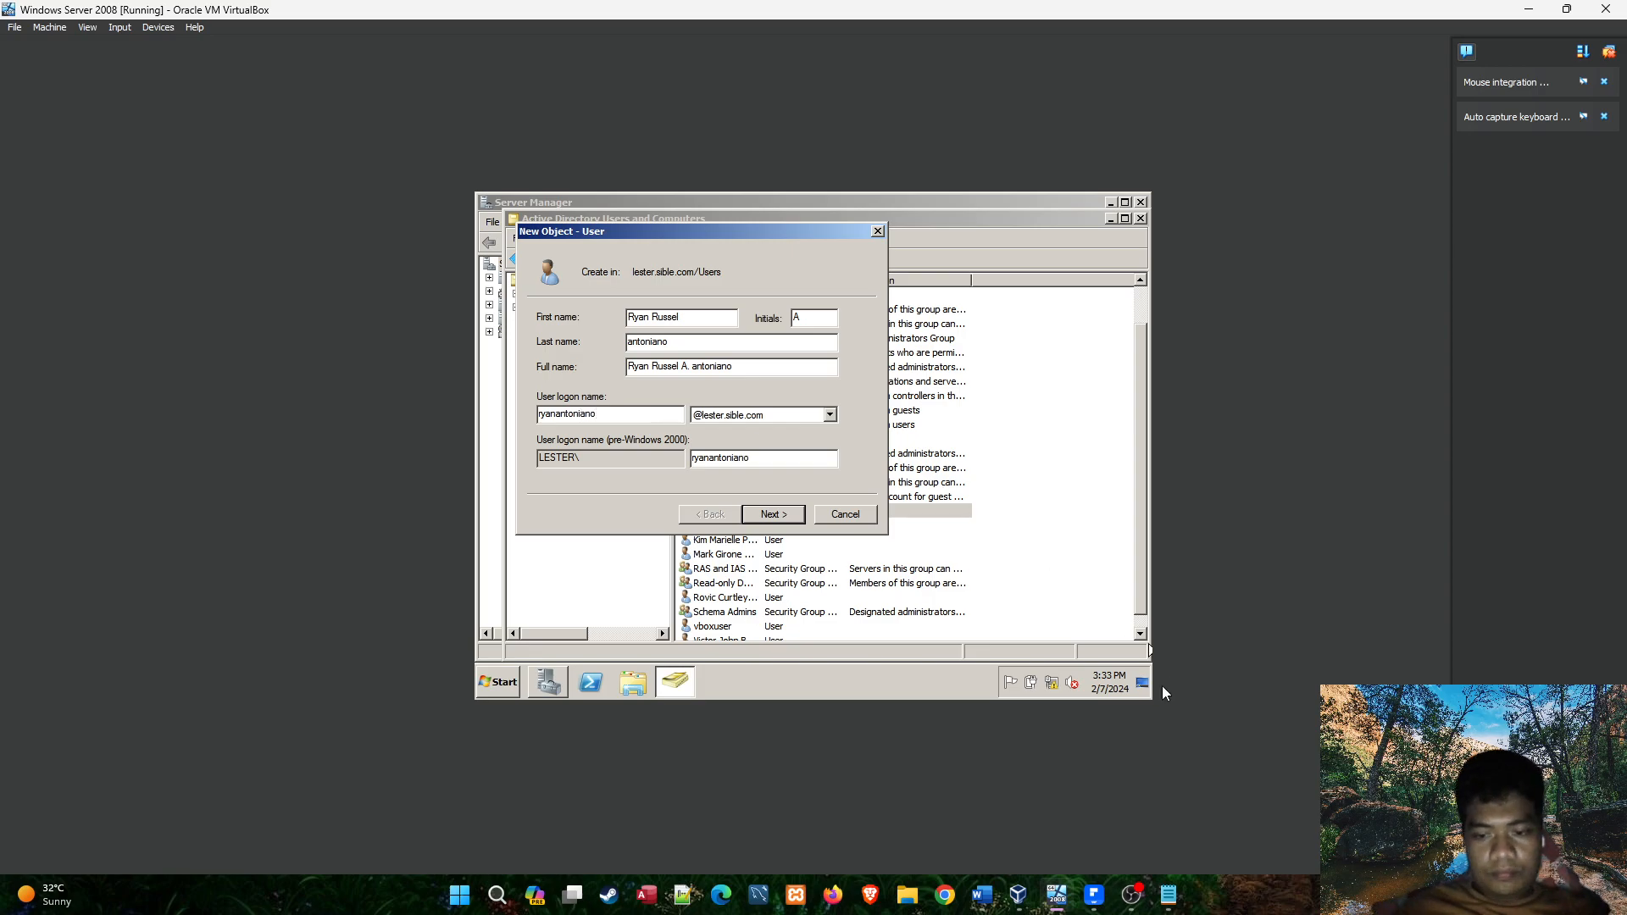
Add the fifth student's lester.sible.com e-mail address to the NS1A list in Notepad, and proceed to the new user's password settings in the virtual machine.
{"action": "left_click", "coordinate": [1168, 894]}
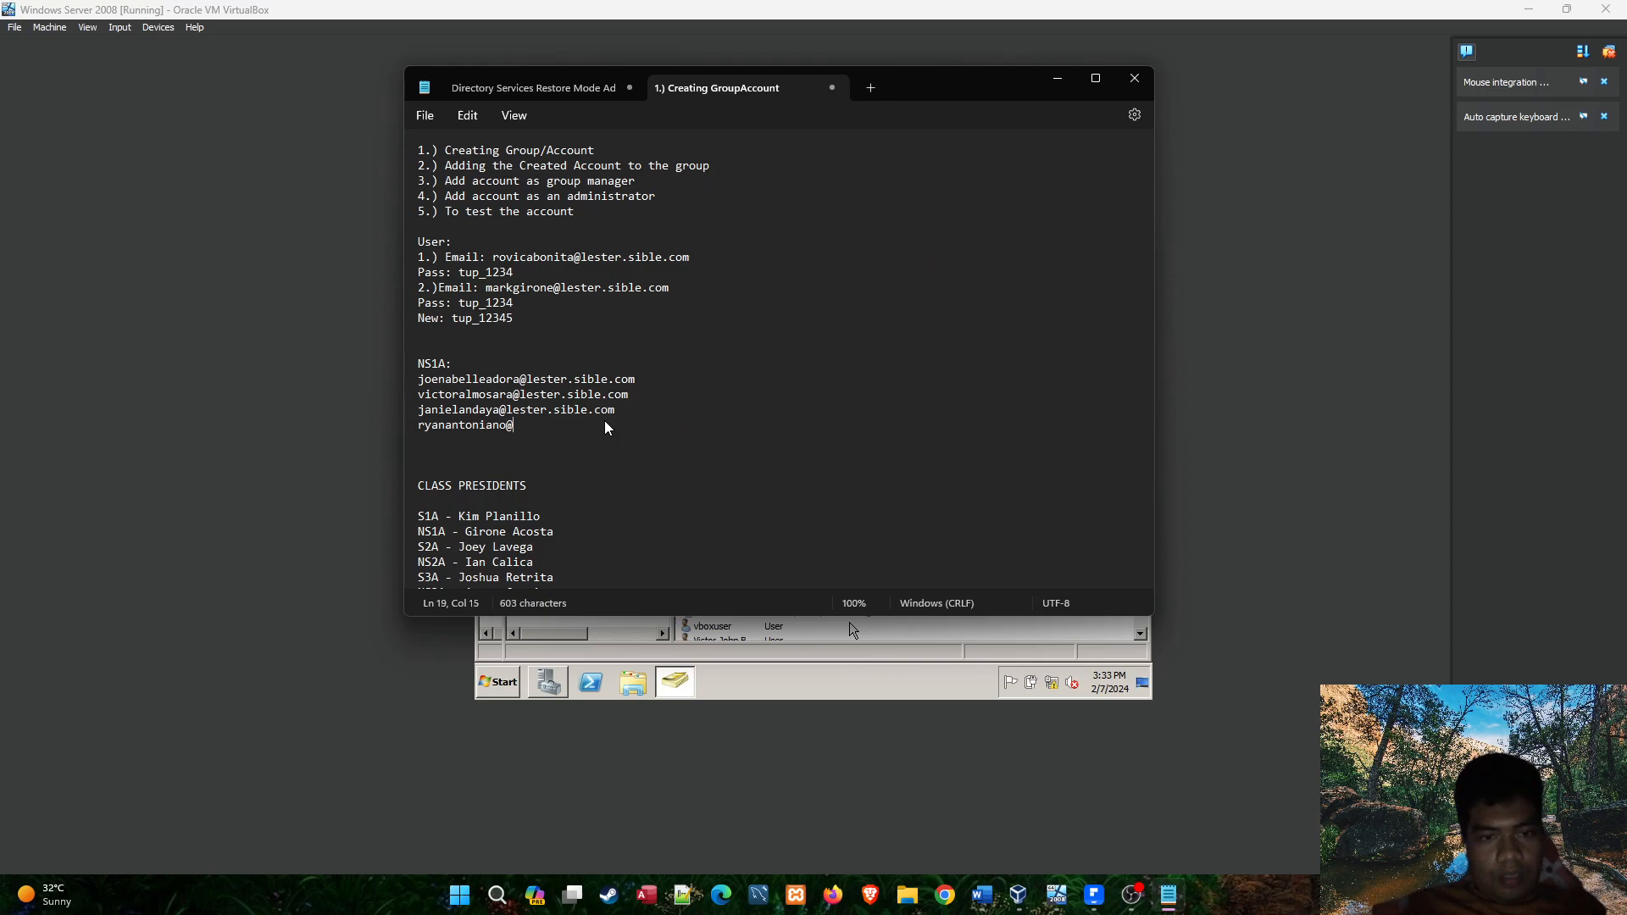
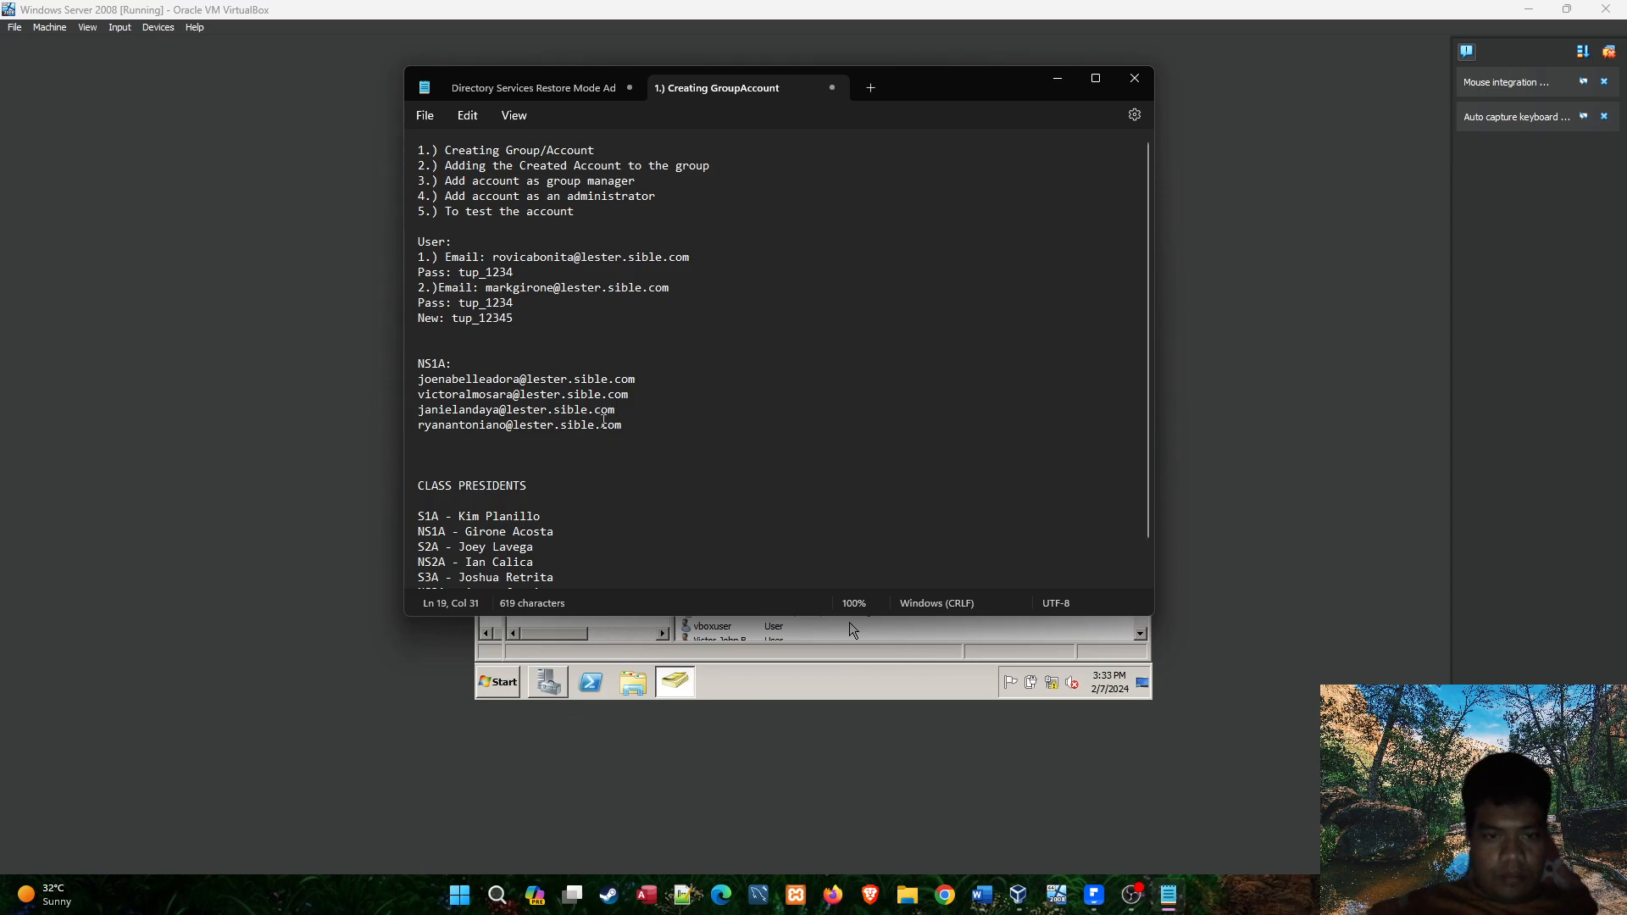
{"action": "left_click", "coordinate": [779, 722]}
{"action": "left_click", "coordinate": [771, 514]}
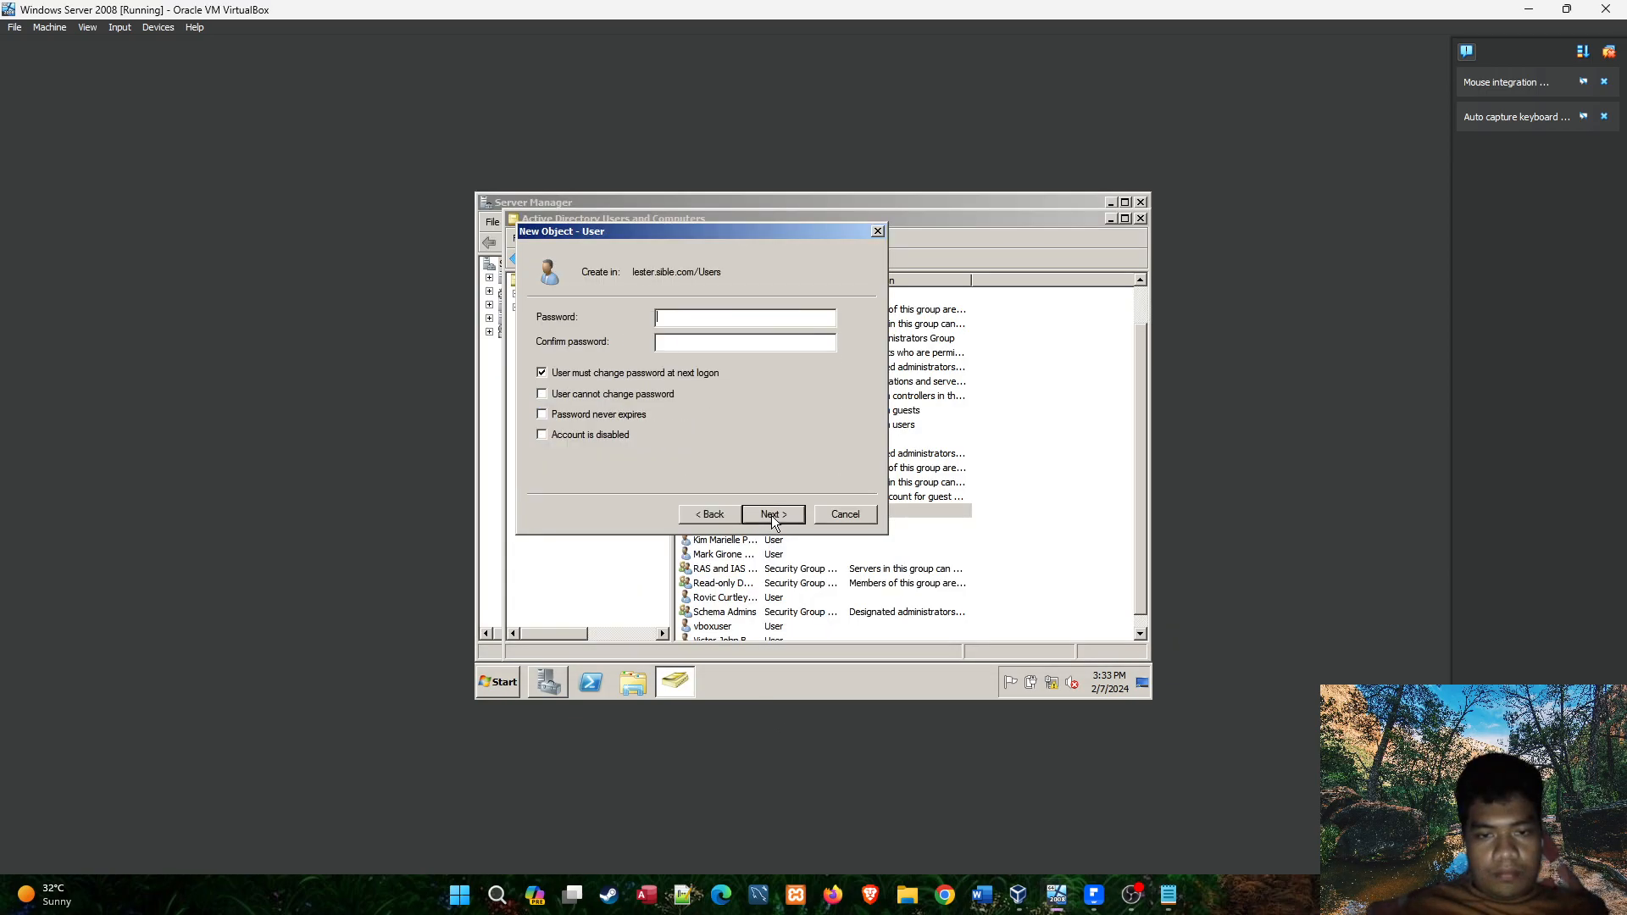
Try to set and confirm the new user's account password.
{"action": "type", "text": "••••••••"}
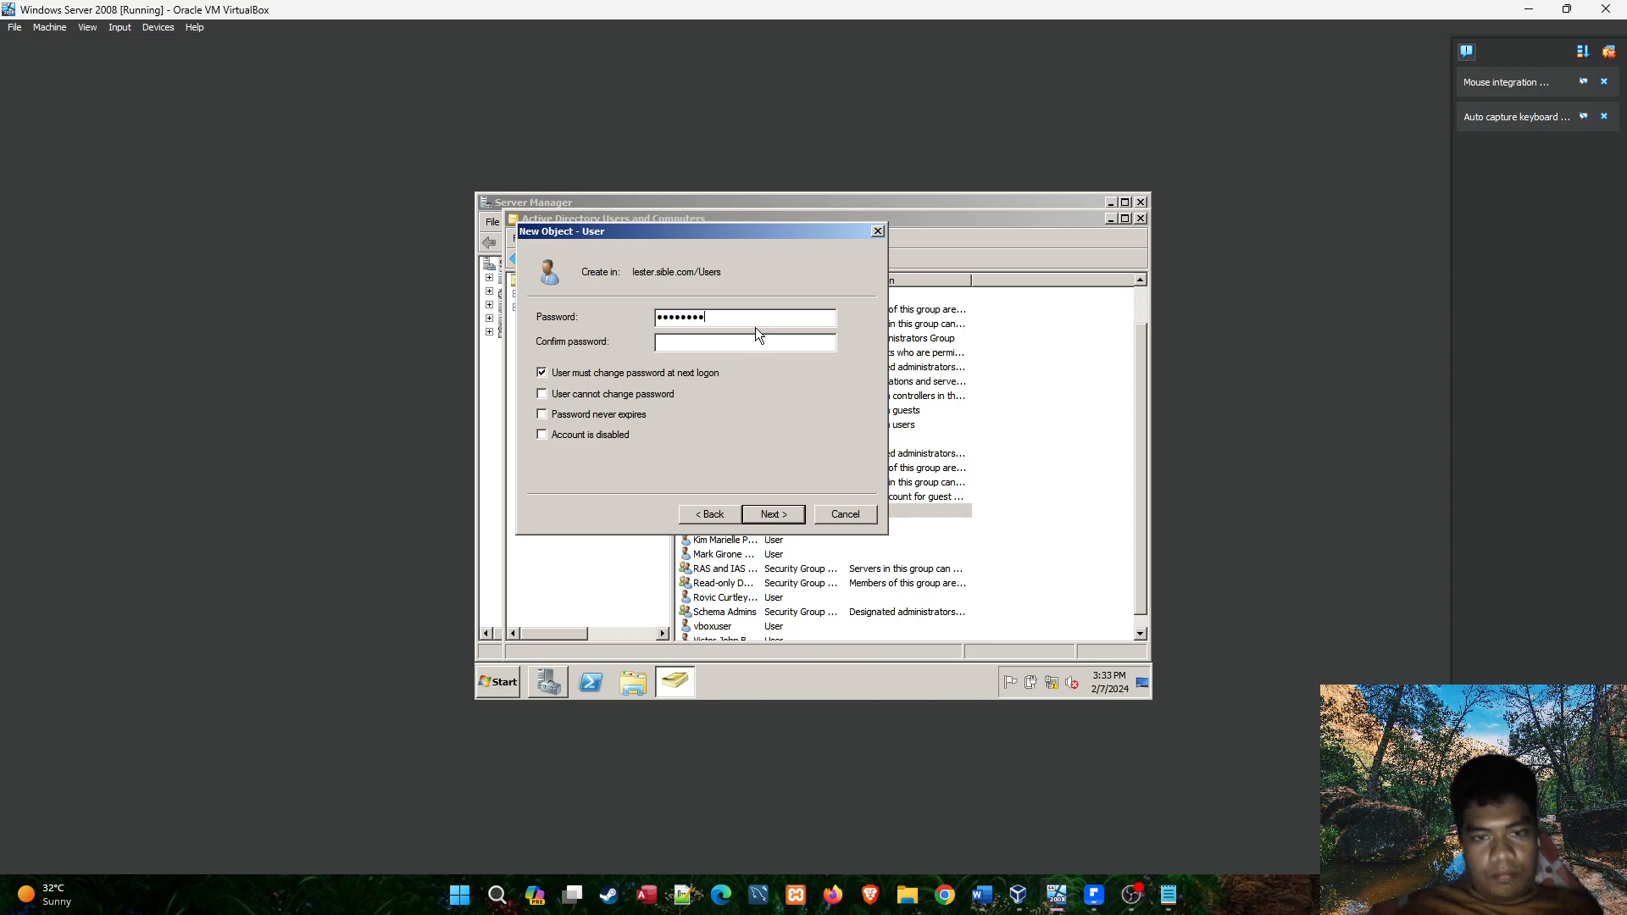
{"action": "left_click", "coordinate": [763, 342]}
{"action": "type", "text": "••••••"}
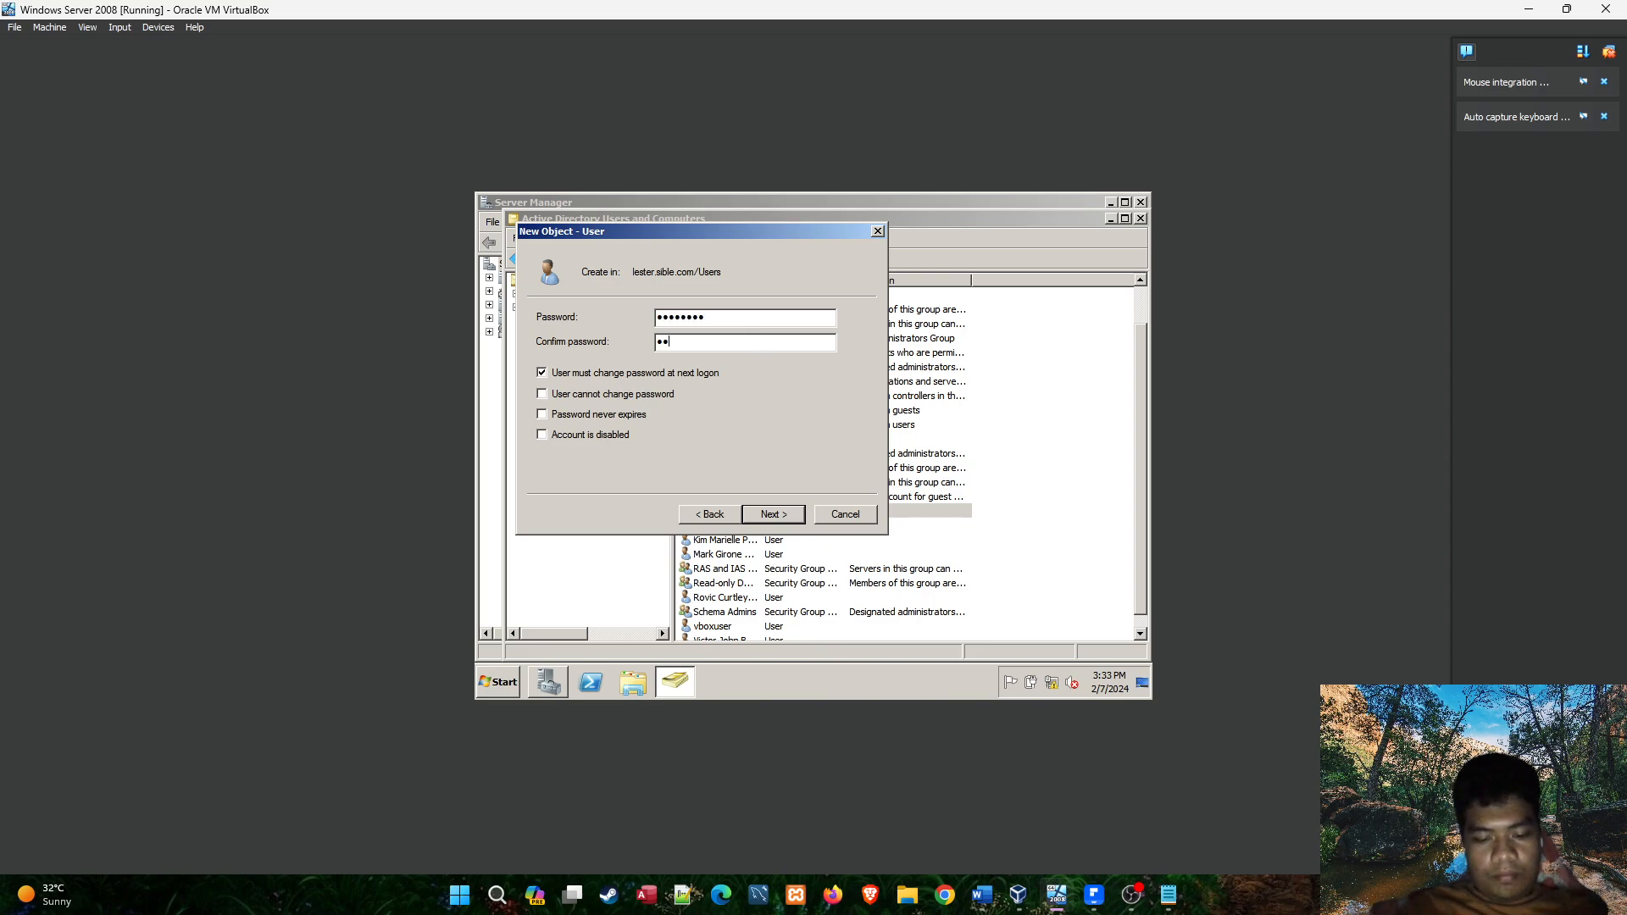
{"action": "type", "text": "••"}
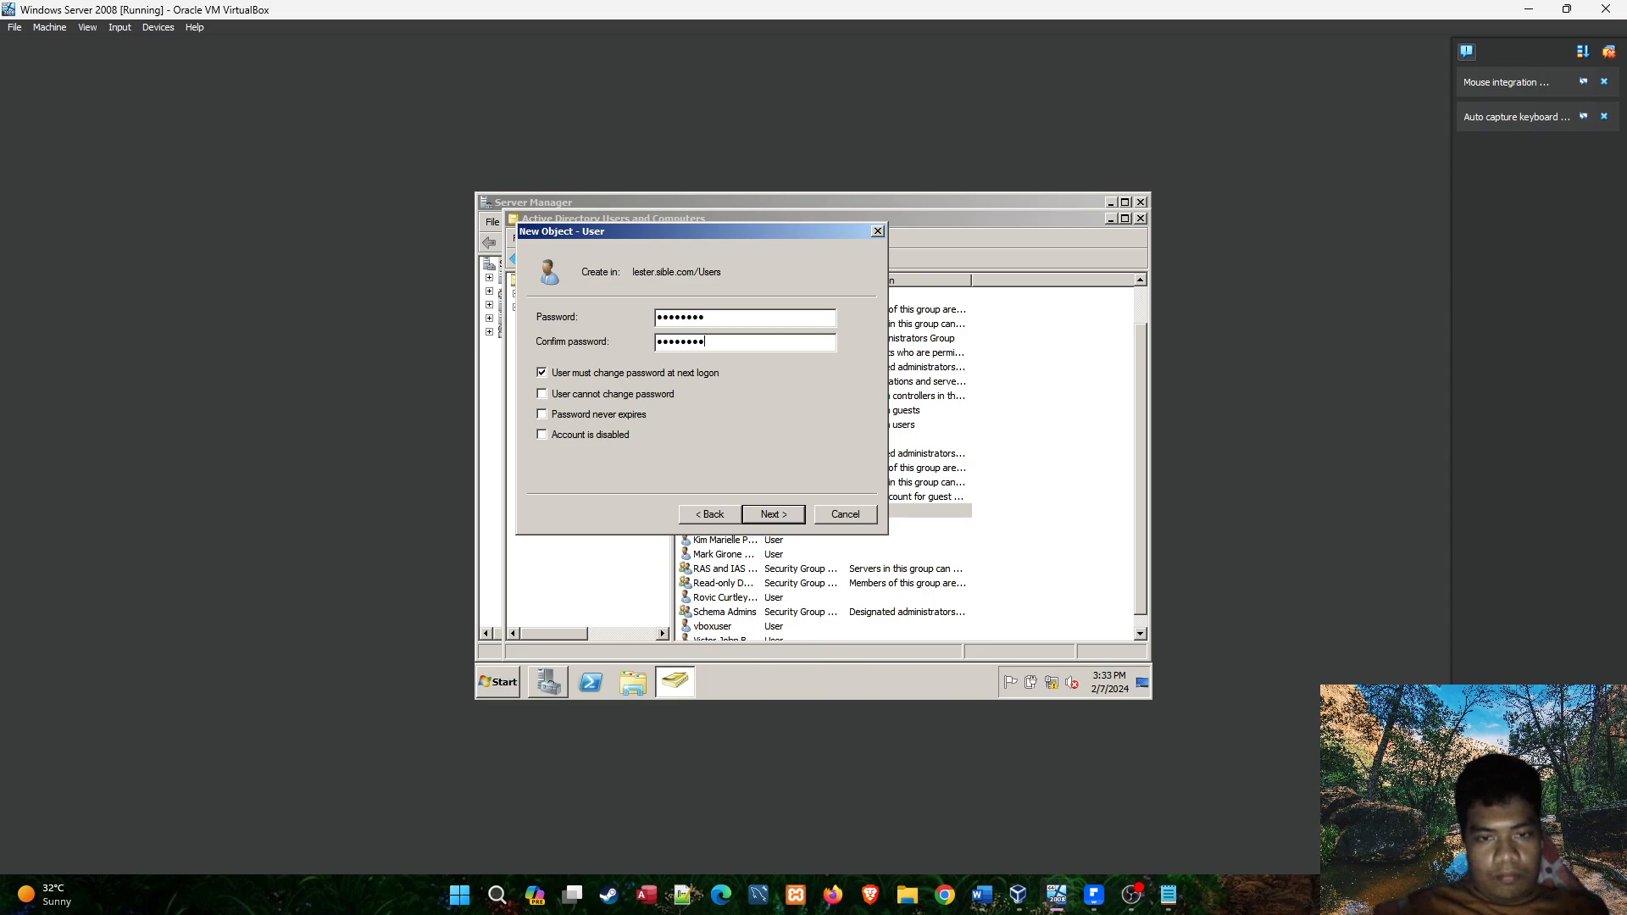
{"action": "left_click", "coordinate": [797, 512]}
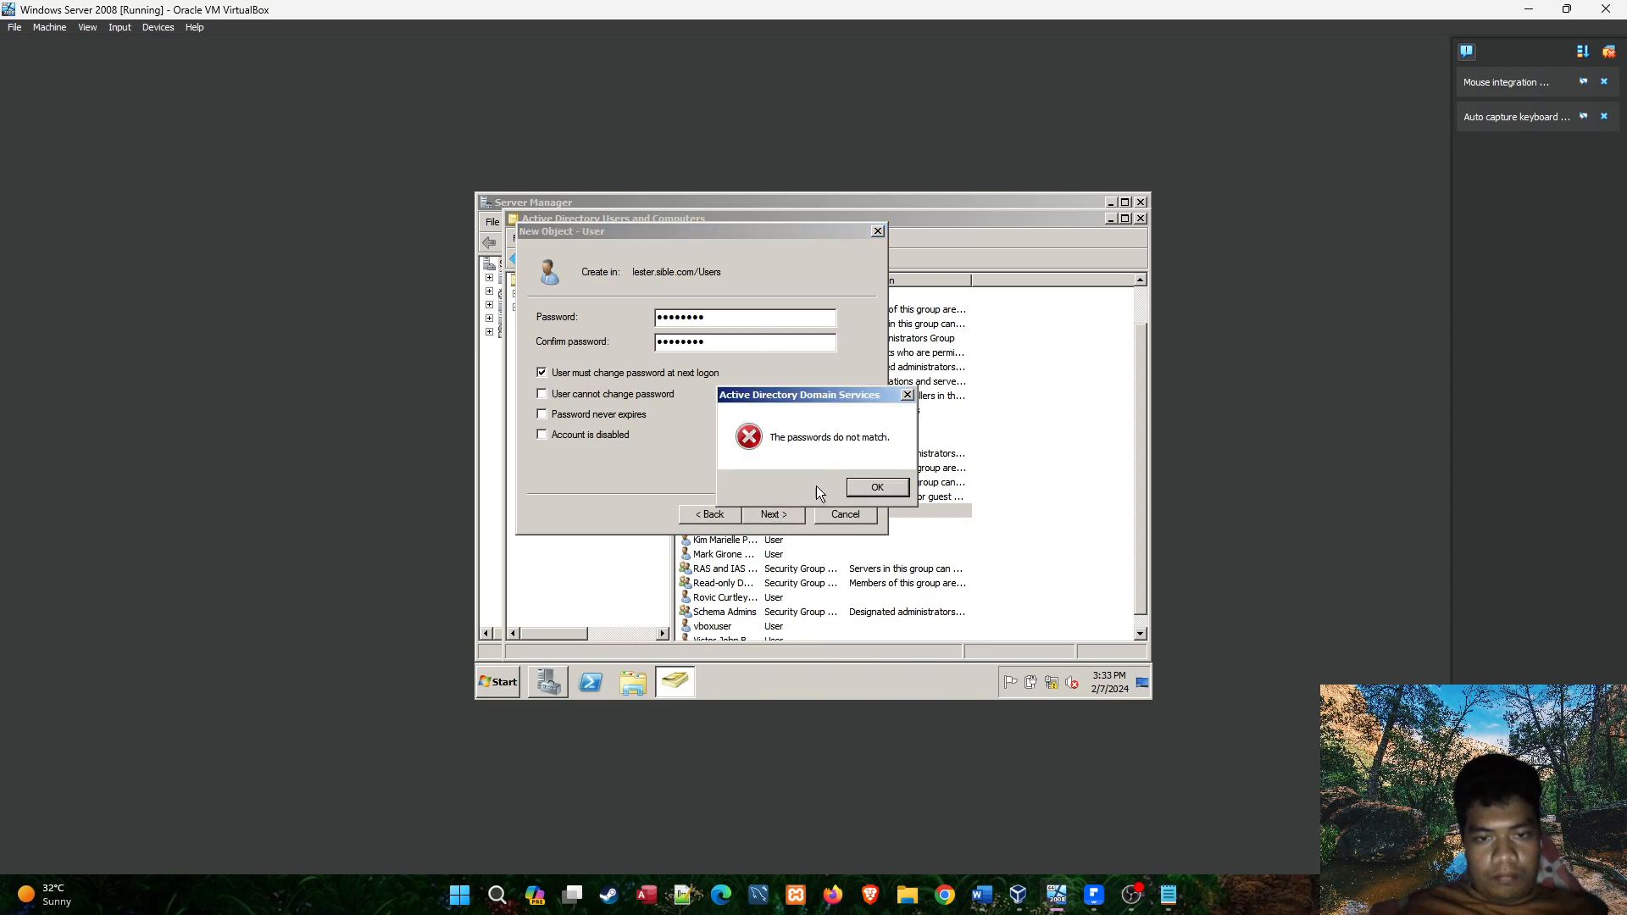
{"action": "left_click", "coordinate": [877, 487]}
Enter the account password again in both password fields and complete the fifth student's user creation.
{"action": "type", "text": "•••"}
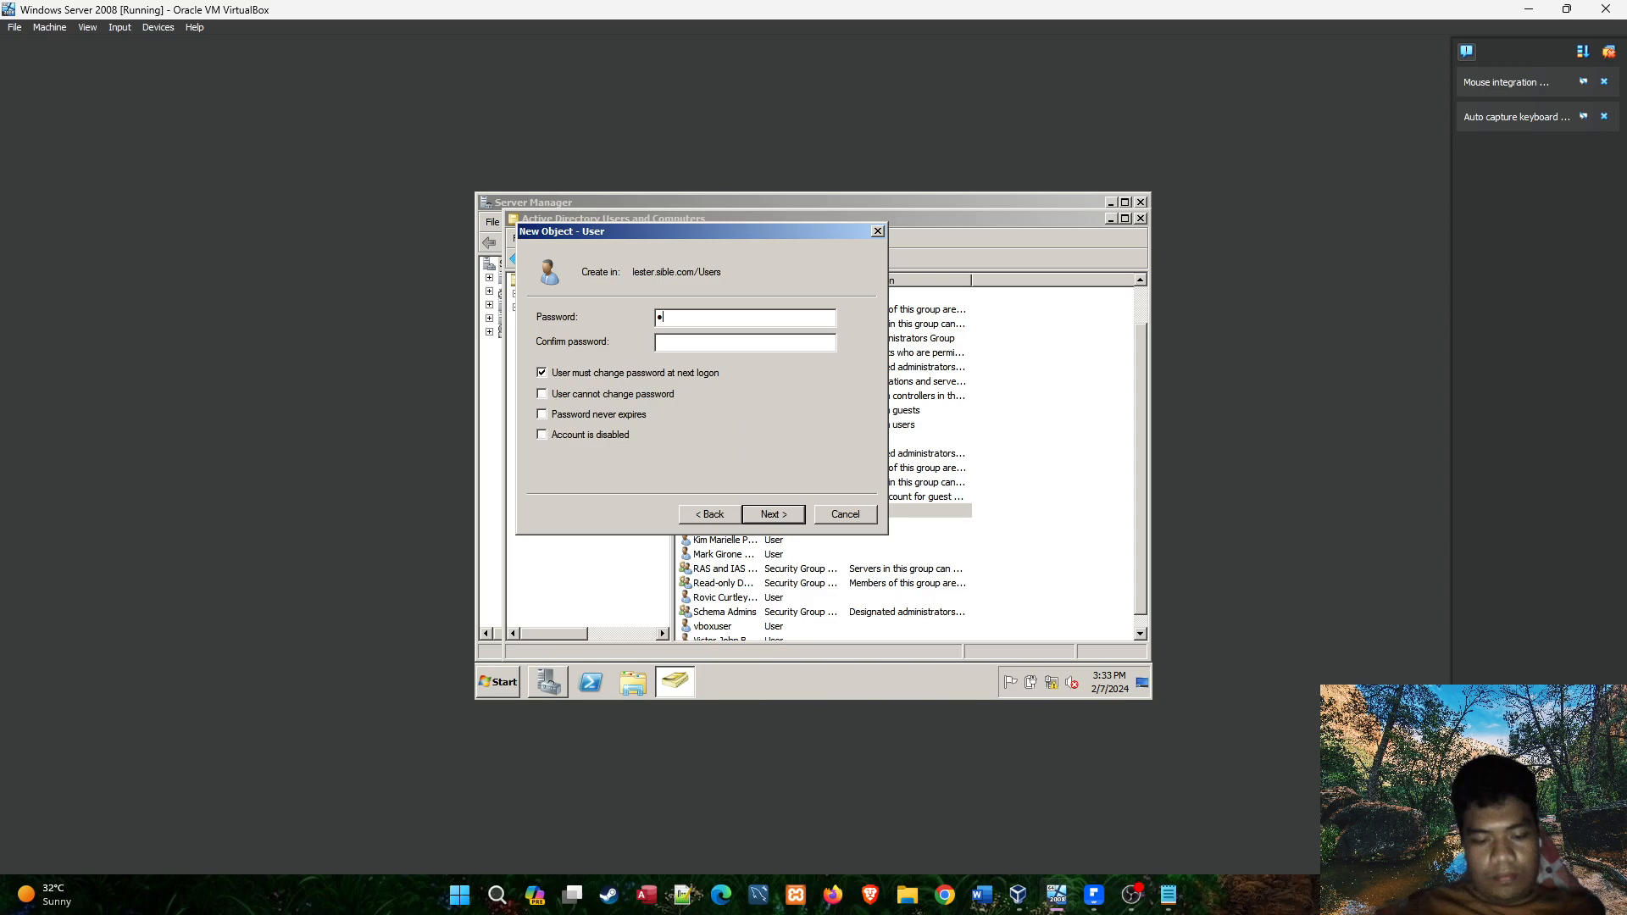
{"action": "type", "text": "••••••••••••"}
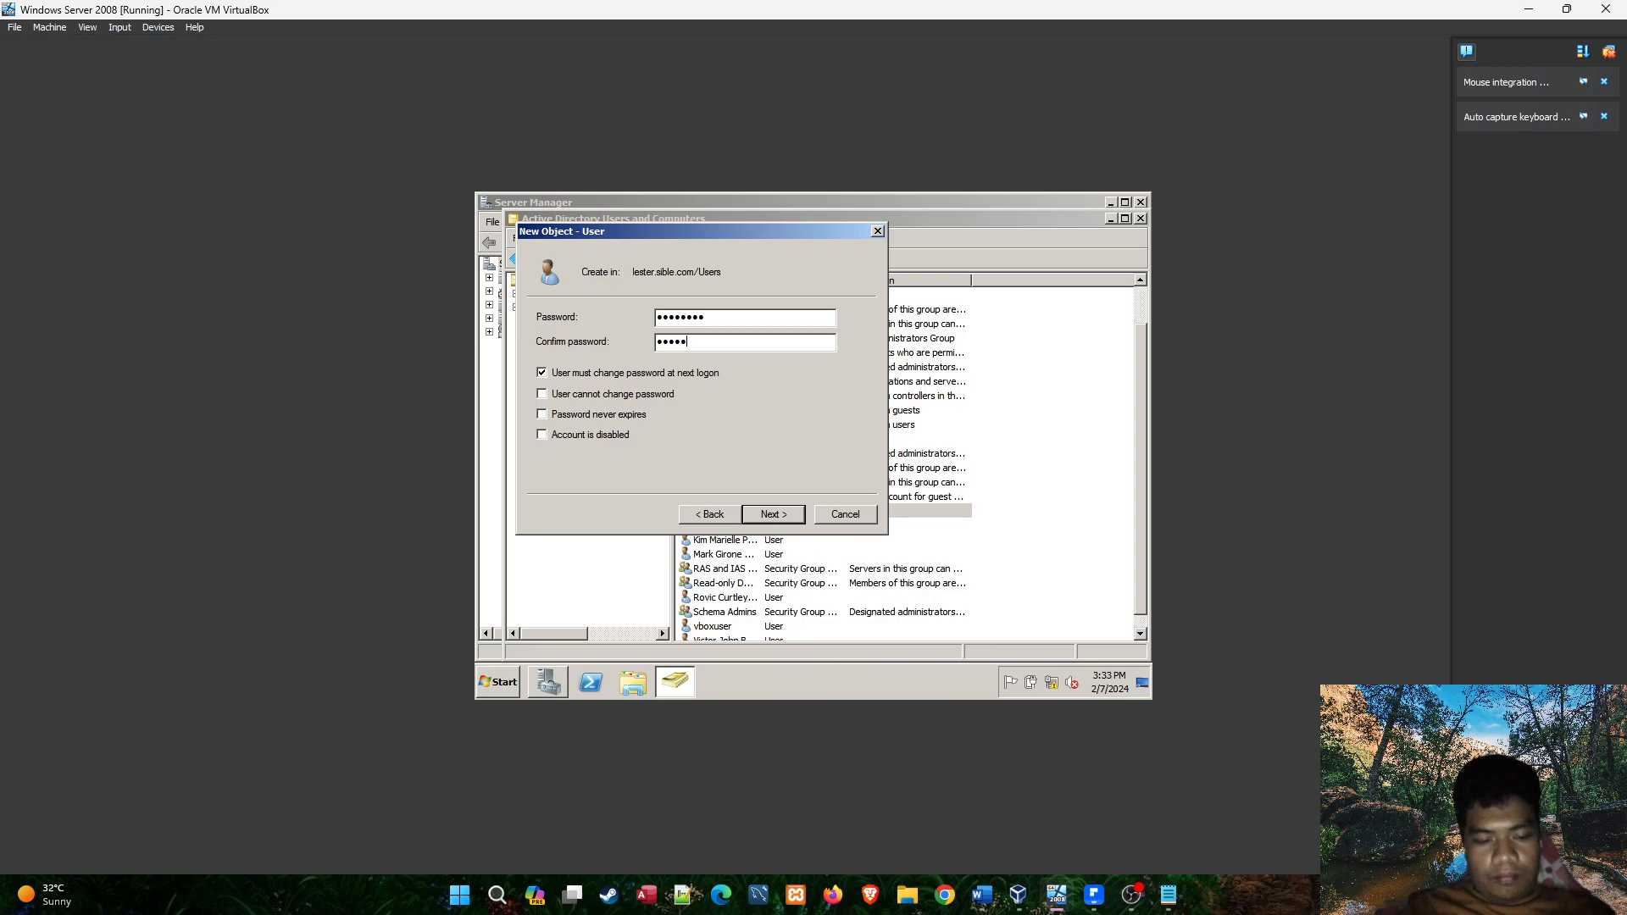
{"action": "type", "text": "•"}
{"action": "left_click", "coordinate": [766, 514]}
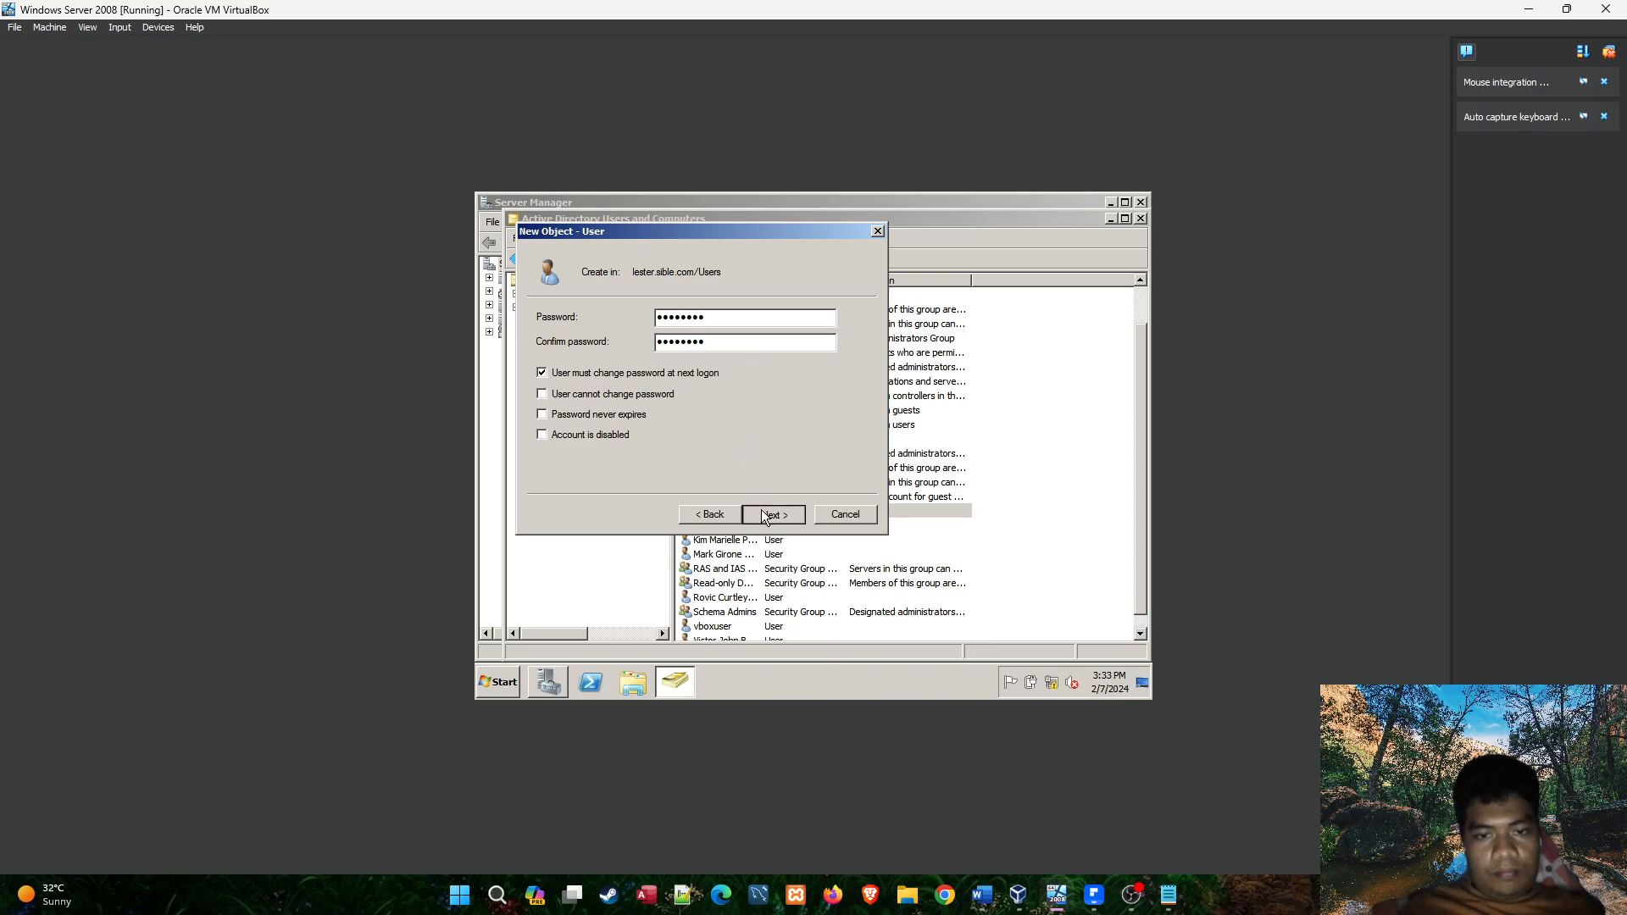
{"action": "left_click", "coordinate": [768, 515]}
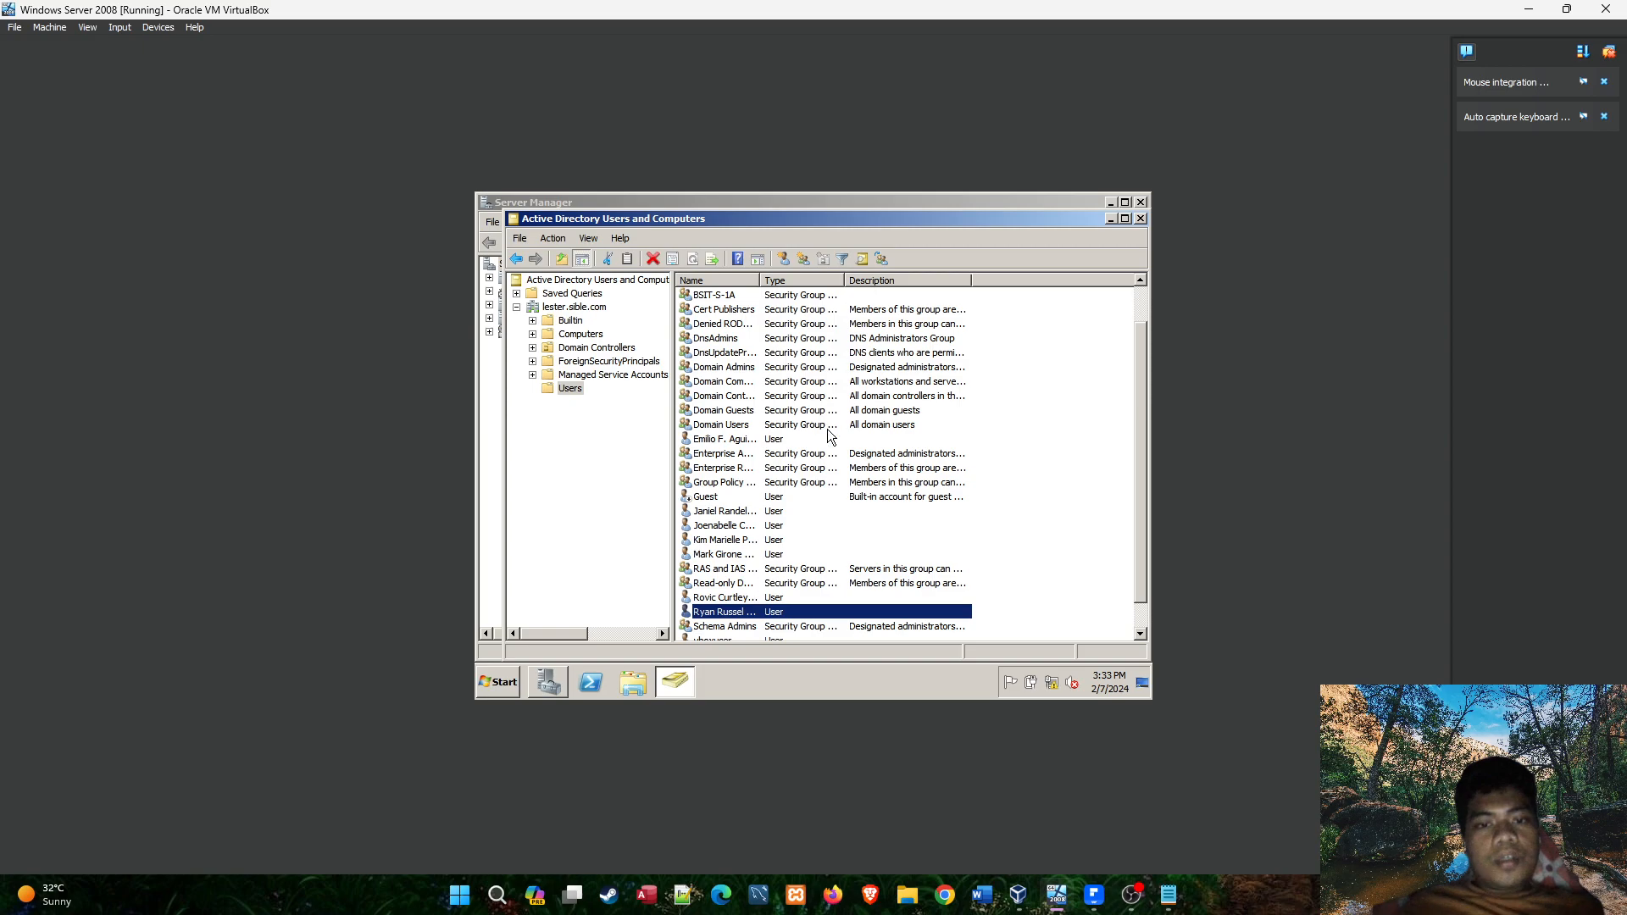
Open the properties of the BSIT-NS-1A group in the Users container.
{"action": "left_click", "coordinate": [1169, 895]}
{"action": "left_click", "coordinate": [1168, 895]}
{"action": "scroll", "coordinate": [766, 585], "scroll_direction": "up", "scroll_amount": 1}
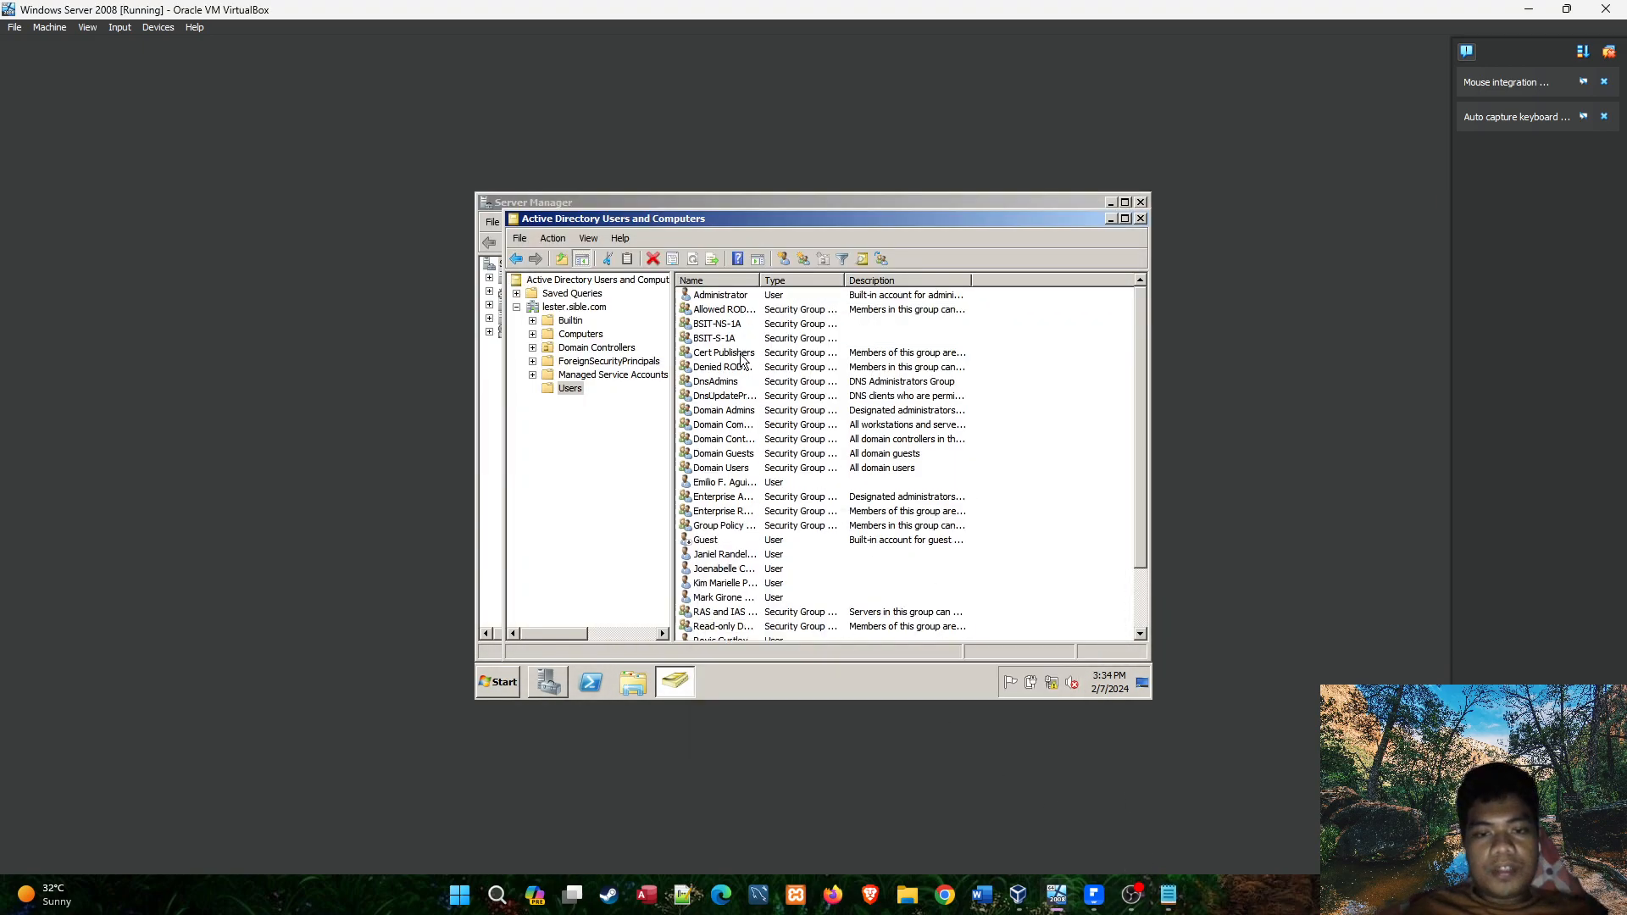
{"action": "double_click", "coordinate": [719, 323]}
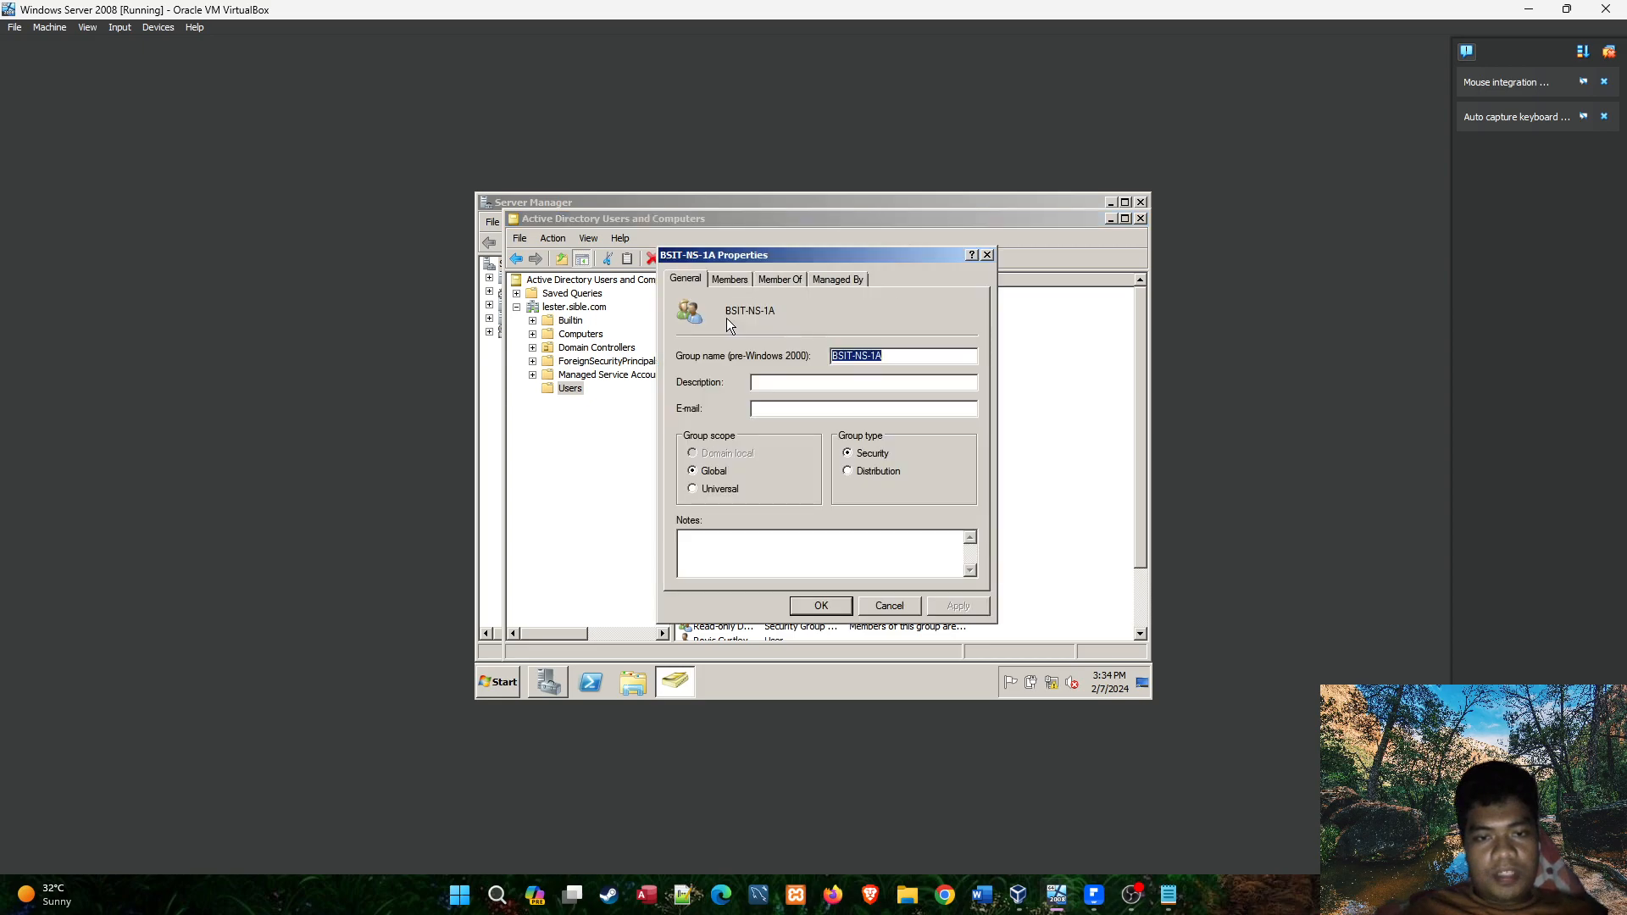
Switch to the roster PDF, copy the section name BSIT-NS-1A from its heading, and return to the virtual machine.
{"action": "left_click", "coordinate": [1095, 895]}
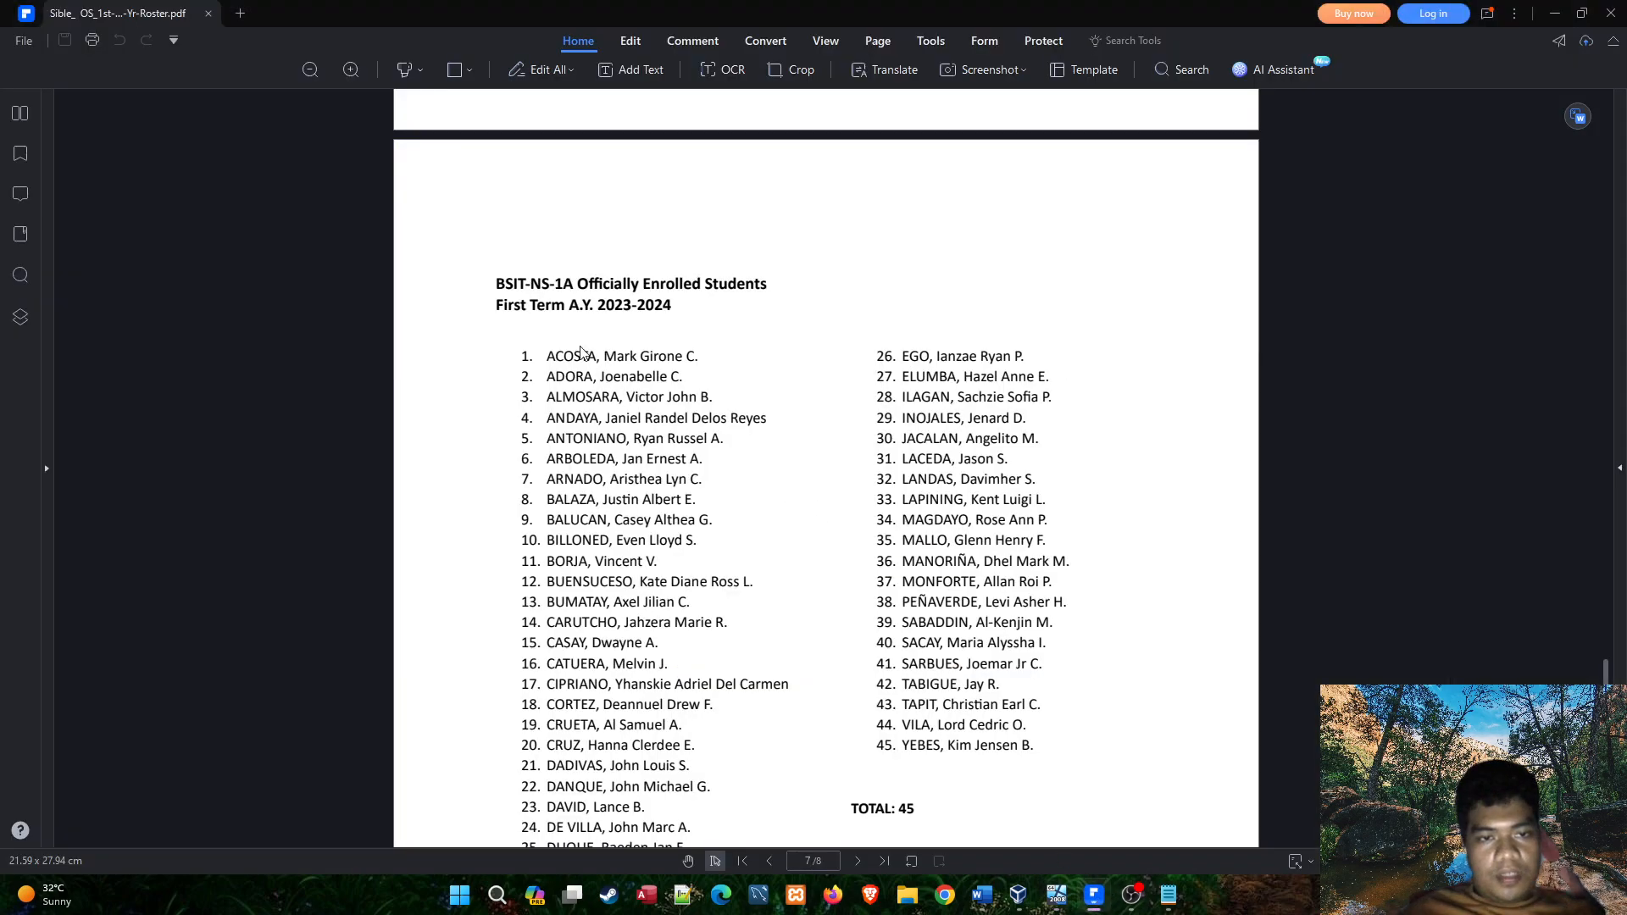
{"action": "left_click_drag", "start_coordinate": [497, 288], "coordinate": [577, 292]}
{"action": "key", "text": "ctrl+c"}
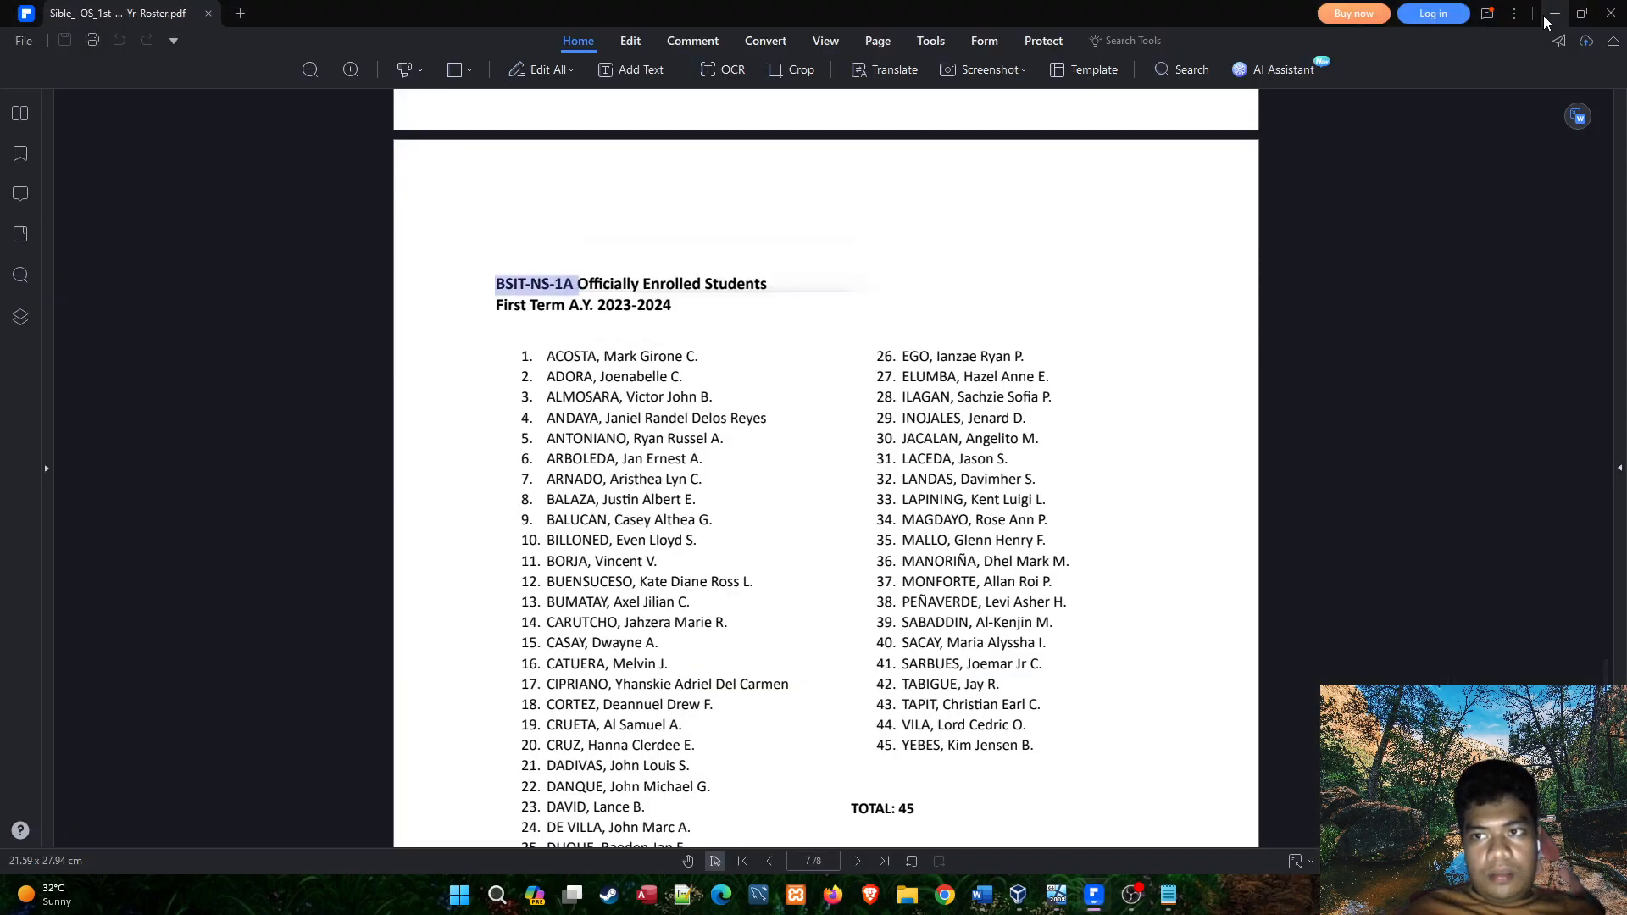
{"action": "key", "text": "alt+Tab"}
Start adding a member to the BSIT-NS-1A group and check the Notepad notes for the first account in the NS1A list.
{"action": "left_click", "coordinate": [728, 279]}
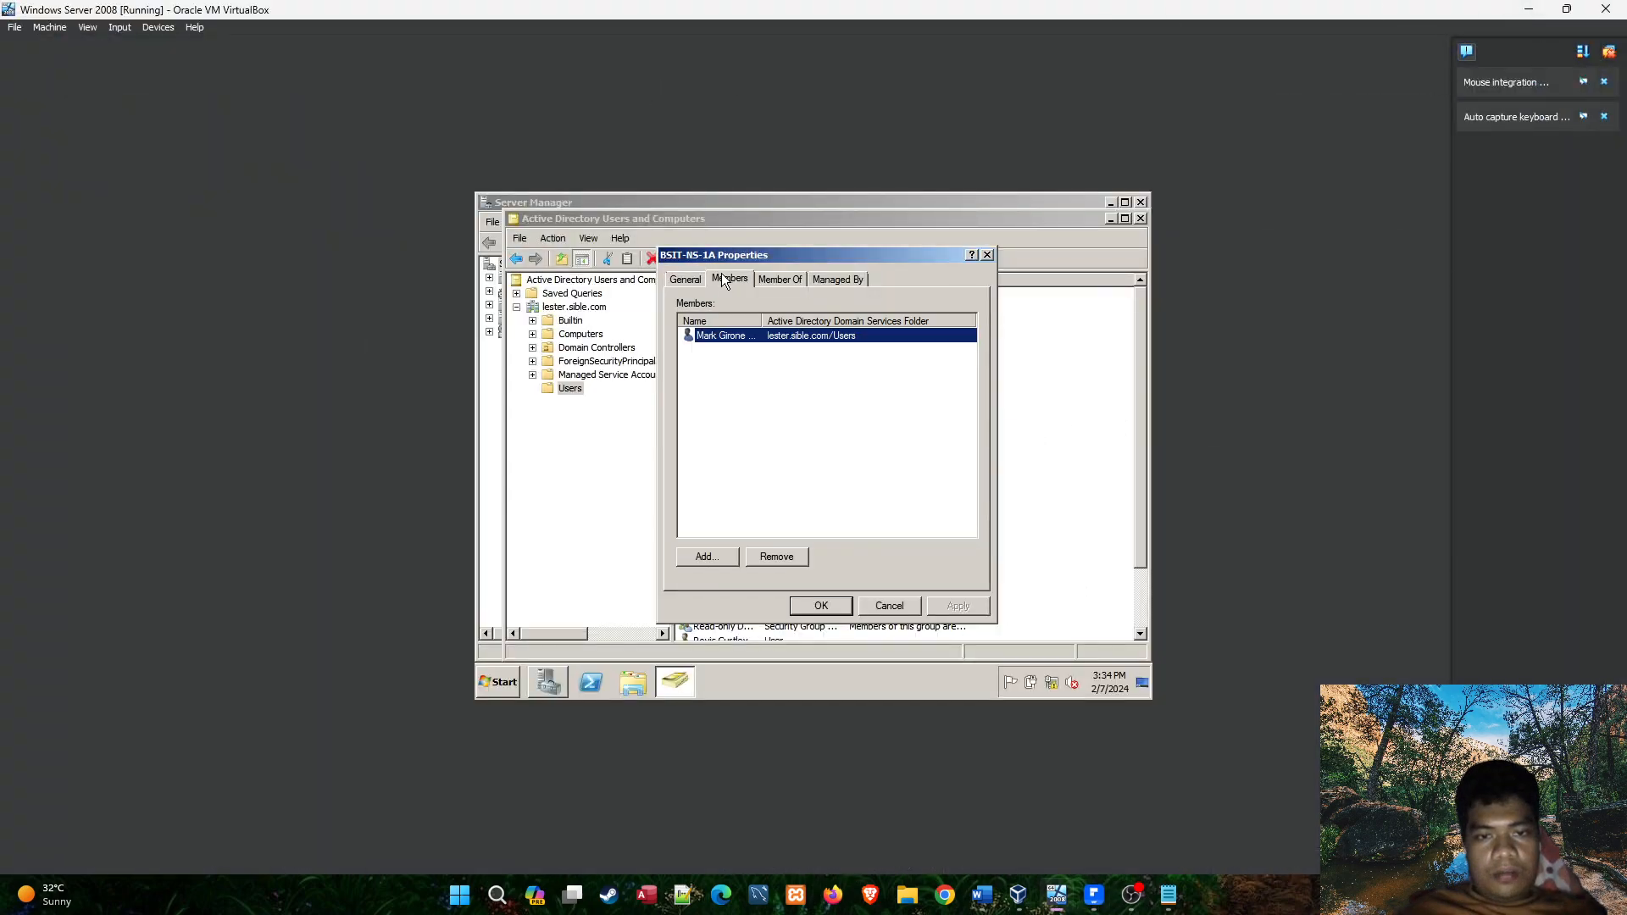
{"action": "left_click", "coordinate": [740, 371]}
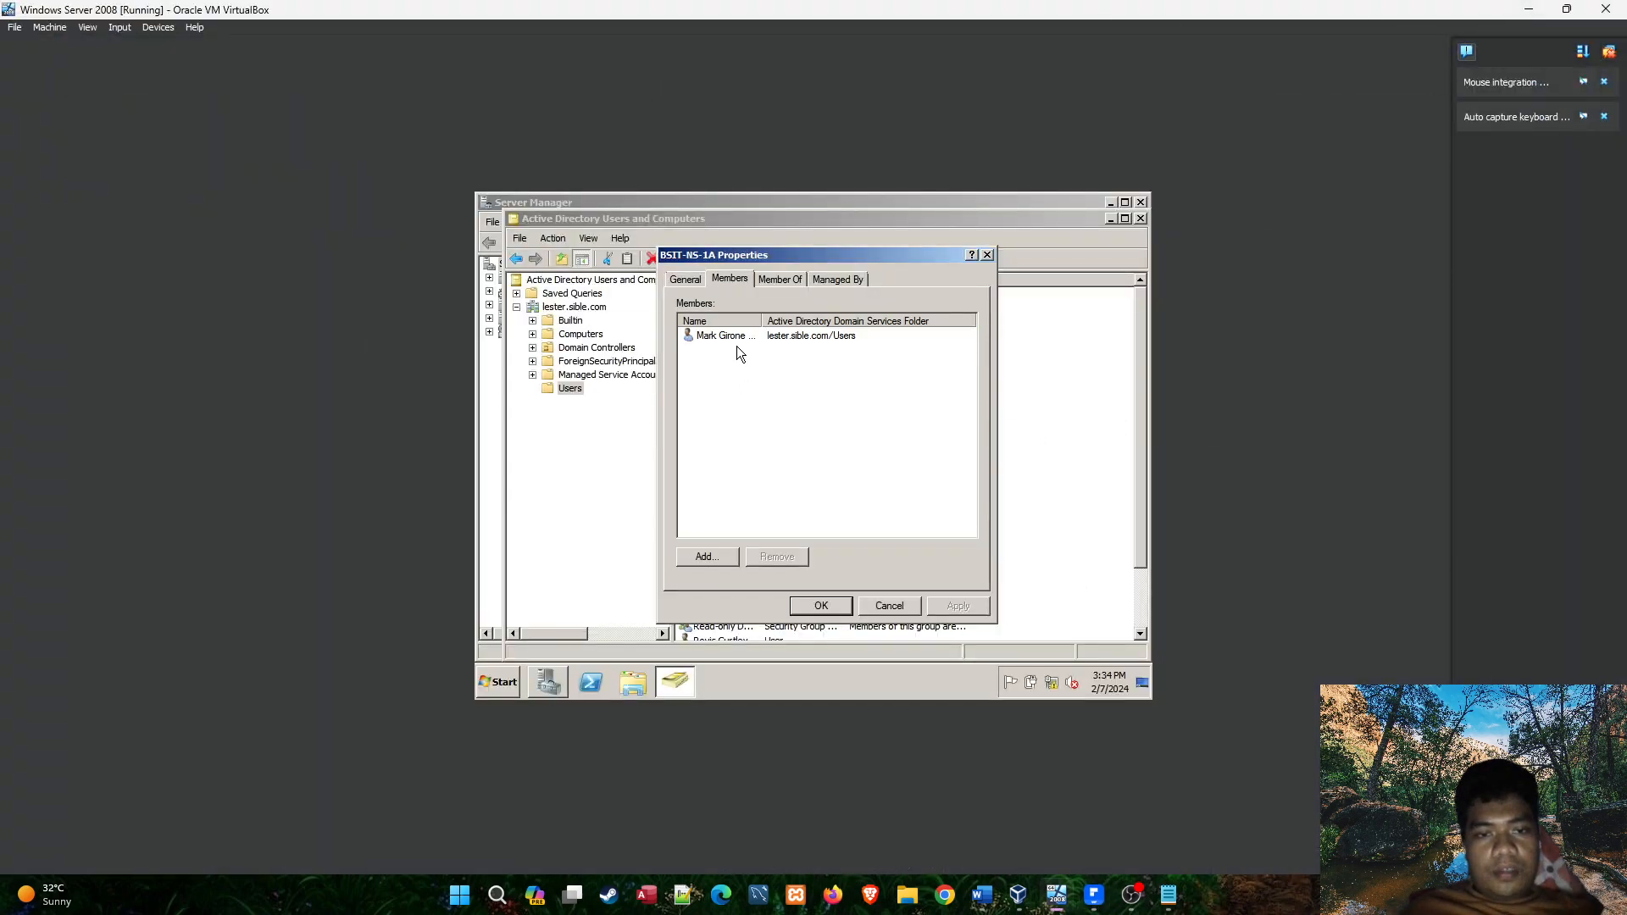
{"action": "left_click", "coordinate": [720, 556]}
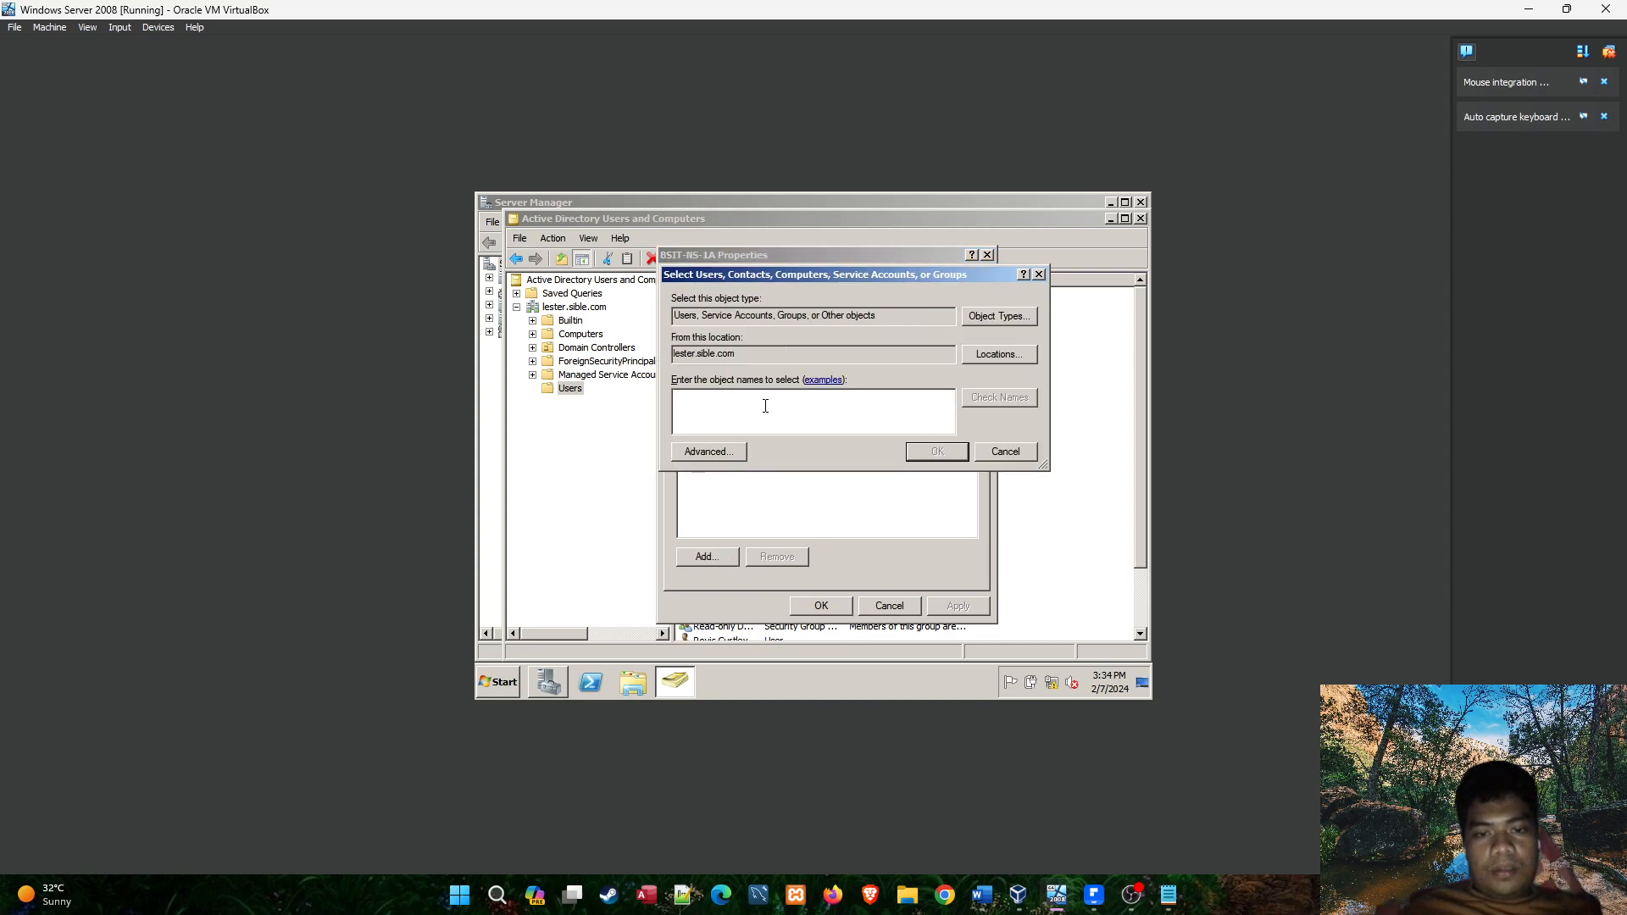
{"action": "left_click", "coordinate": [1168, 895]}
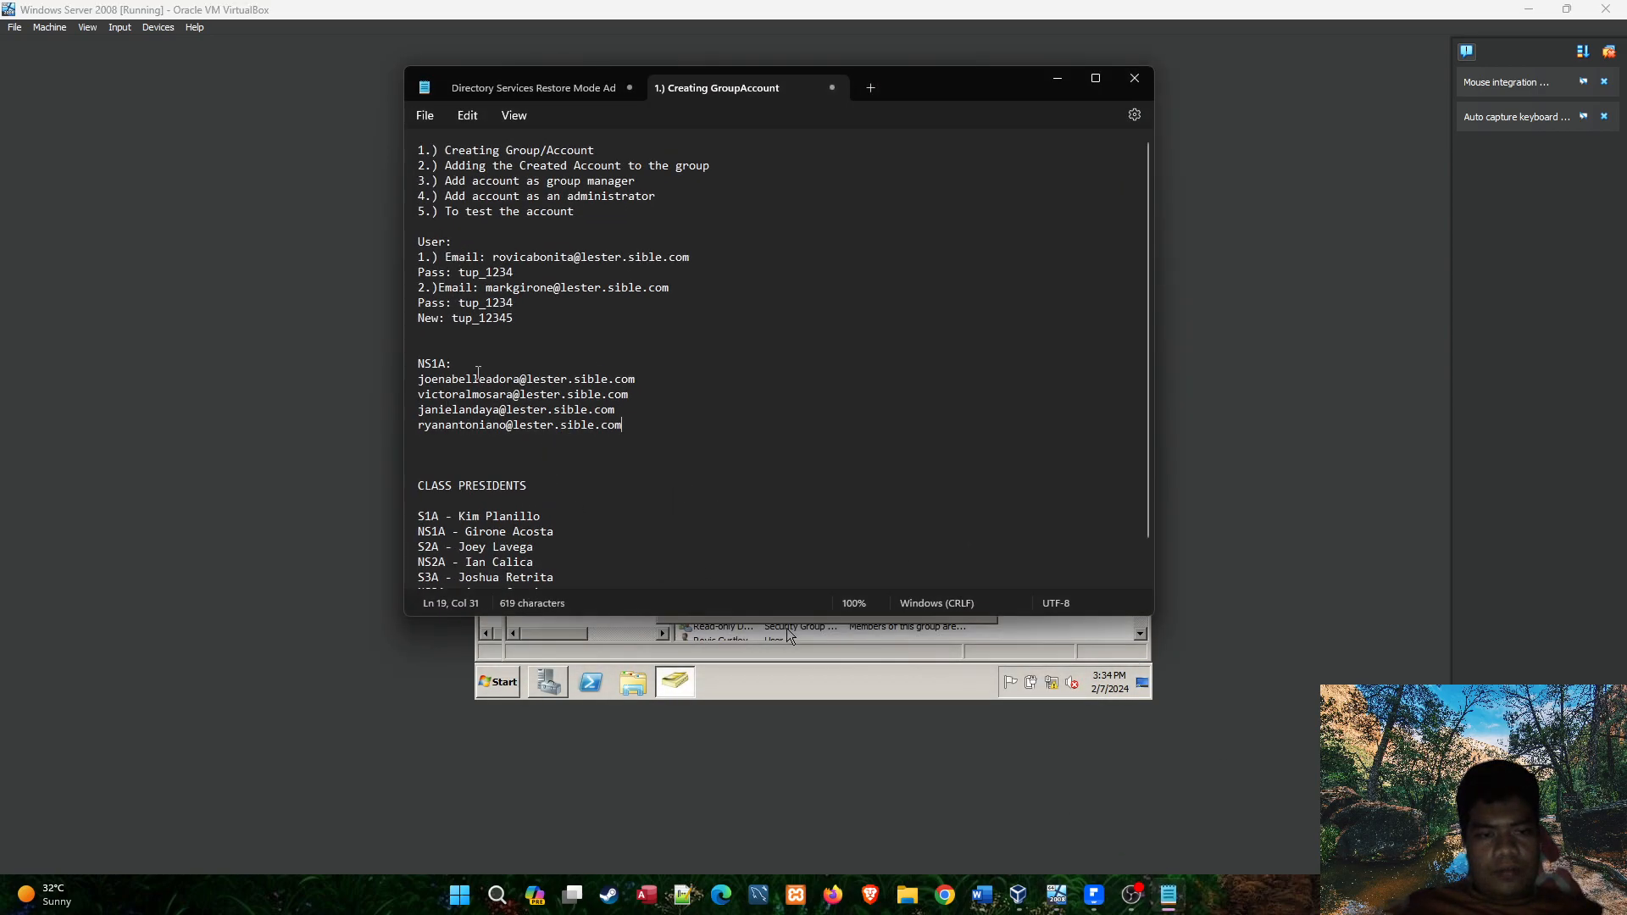
{"action": "mouse_move", "coordinate": [1172, 894]}
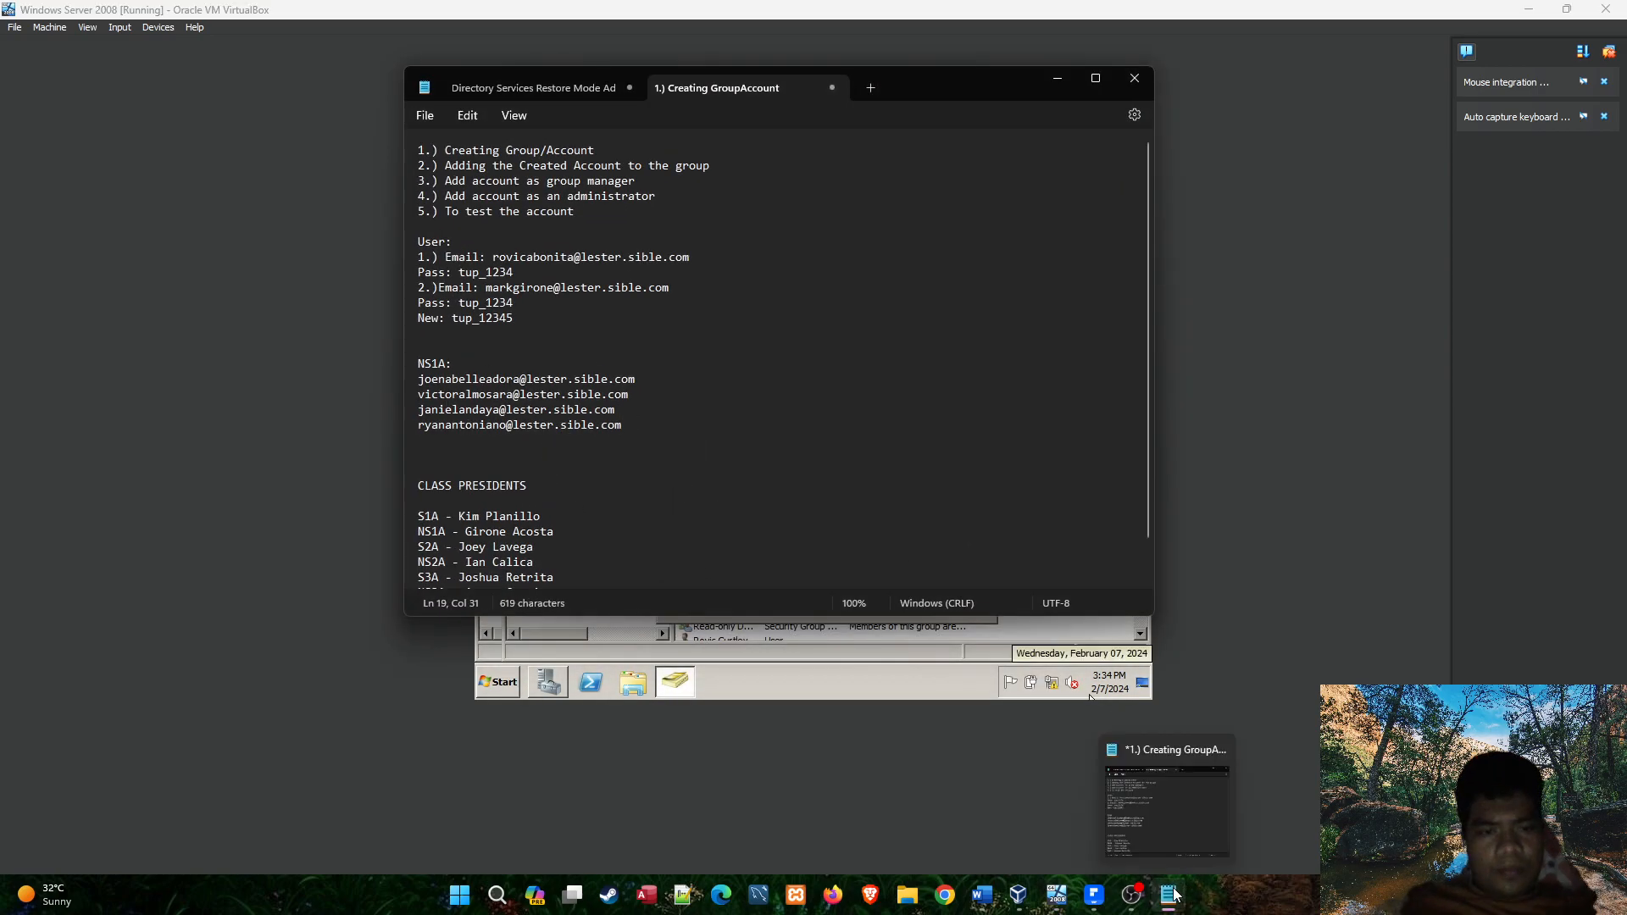
{"action": "left_click", "coordinate": [1173, 893]}
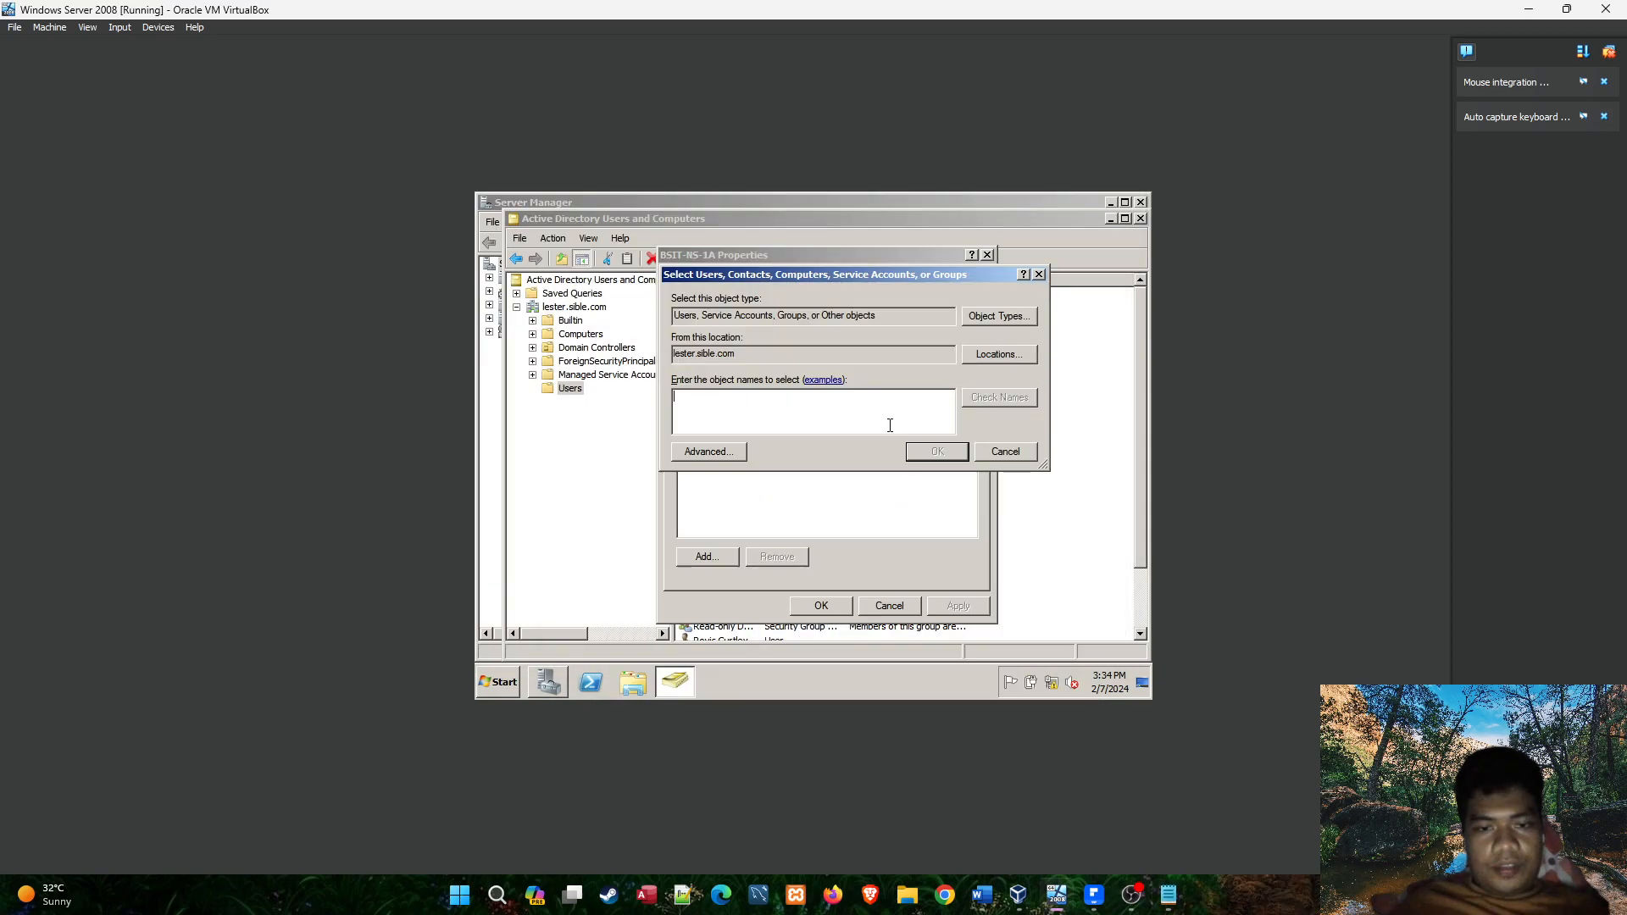
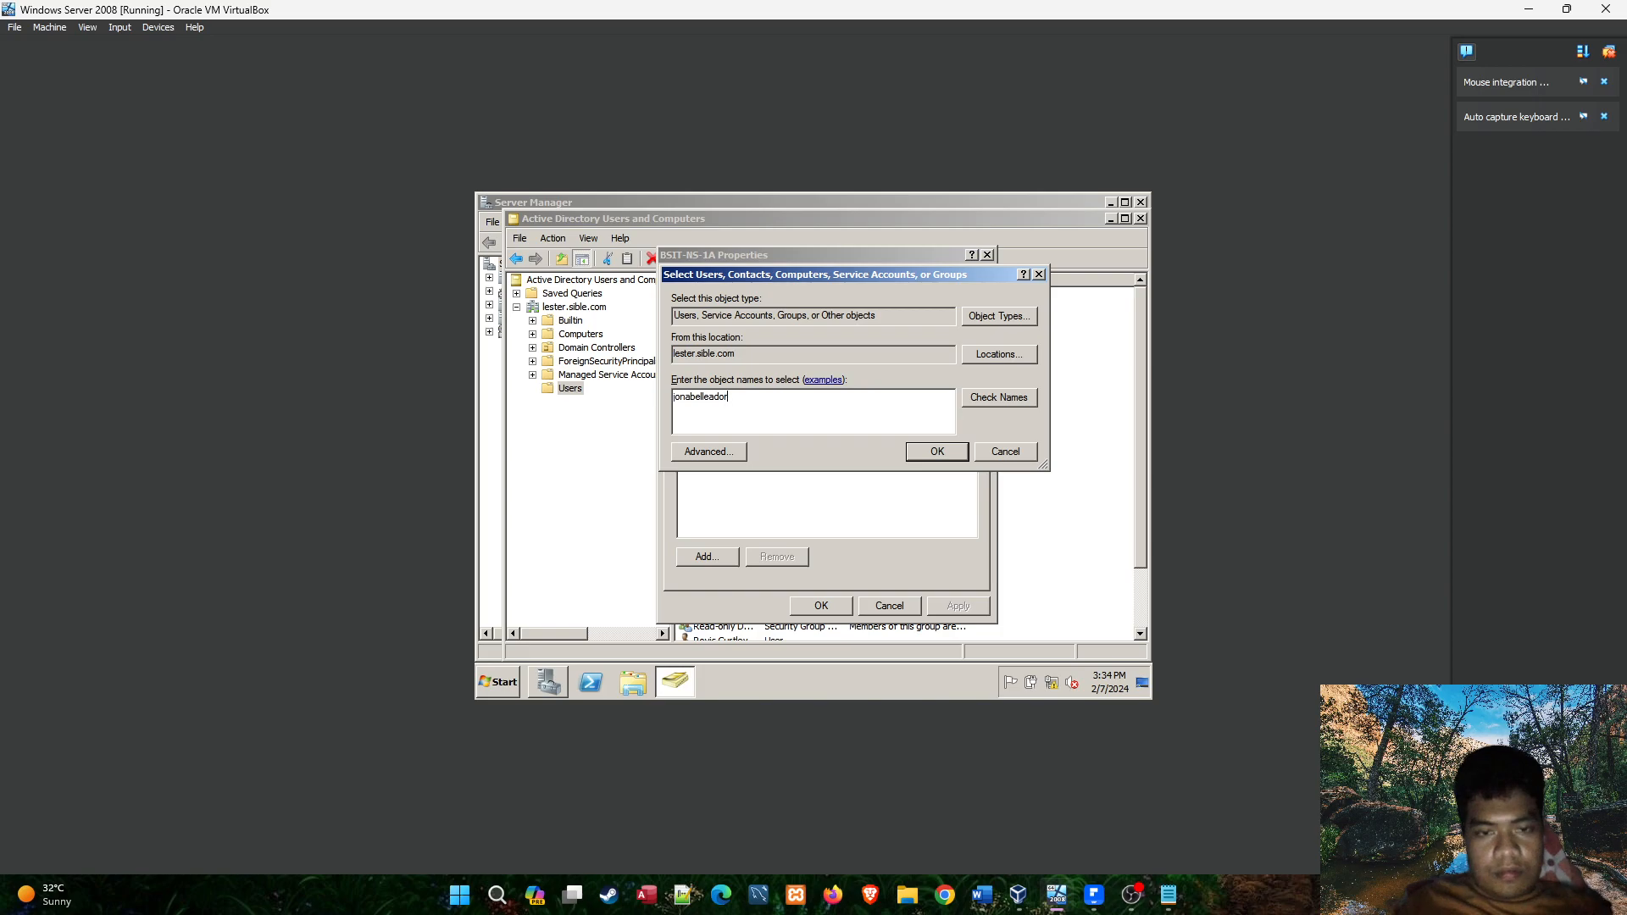
Look up the first NS1A student by logon name in the directory and compare the spelling with the Notepad notes.
{"action": "left_click", "coordinate": [974, 396]}
{"action": "left_click", "coordinate": [1166, 904]}
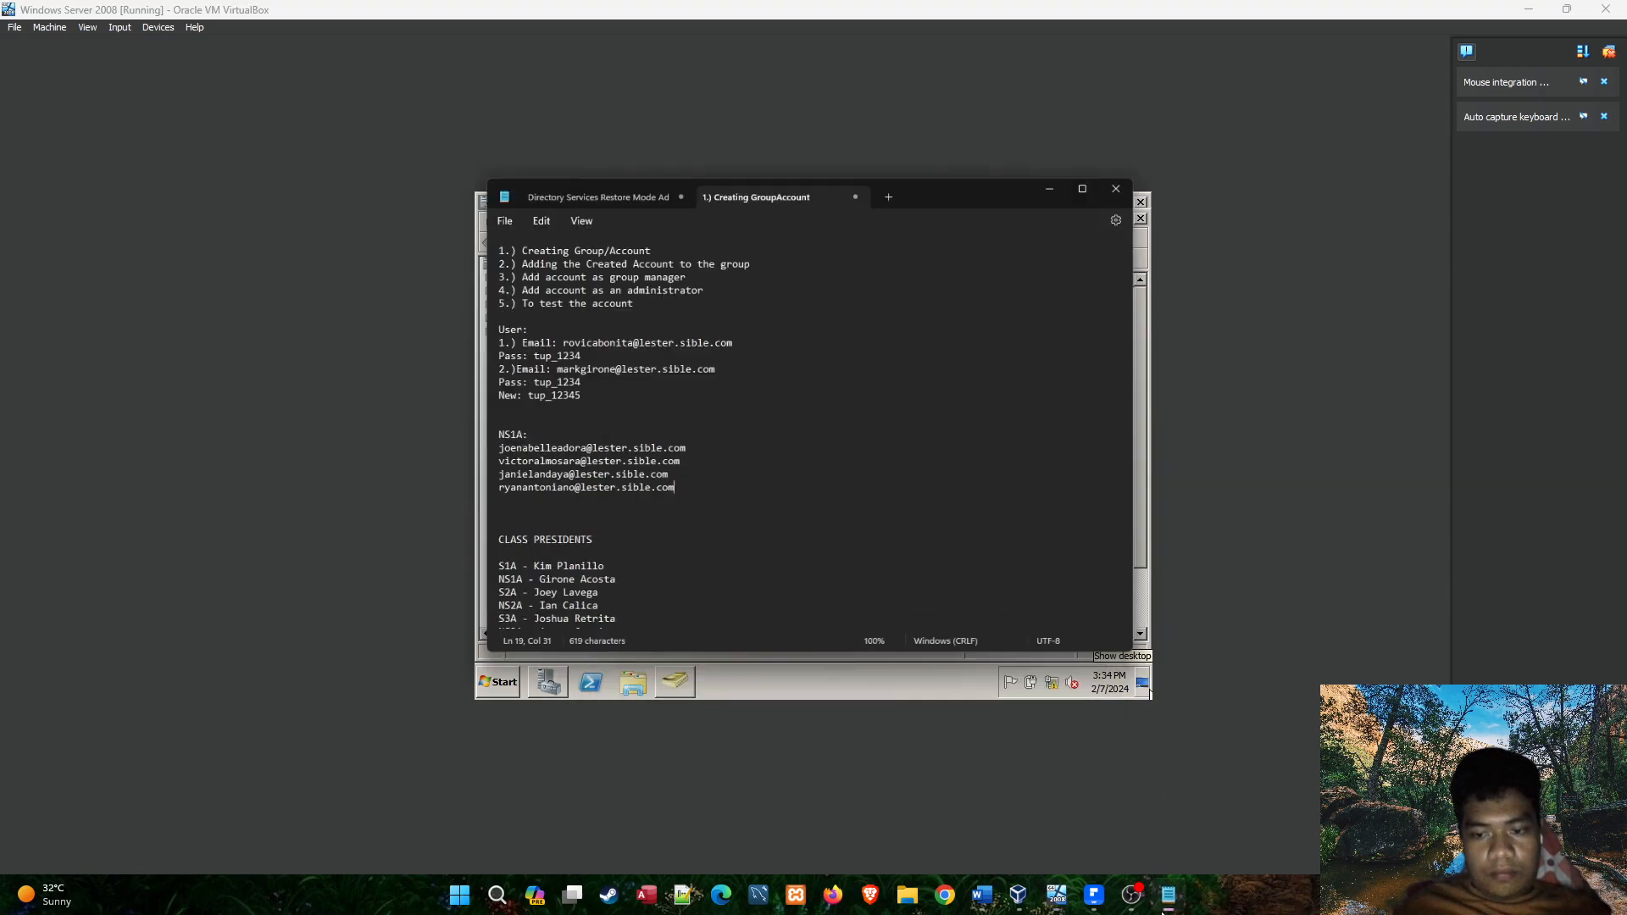
{"action": "left_click", "coordinate": [1166, 903]}
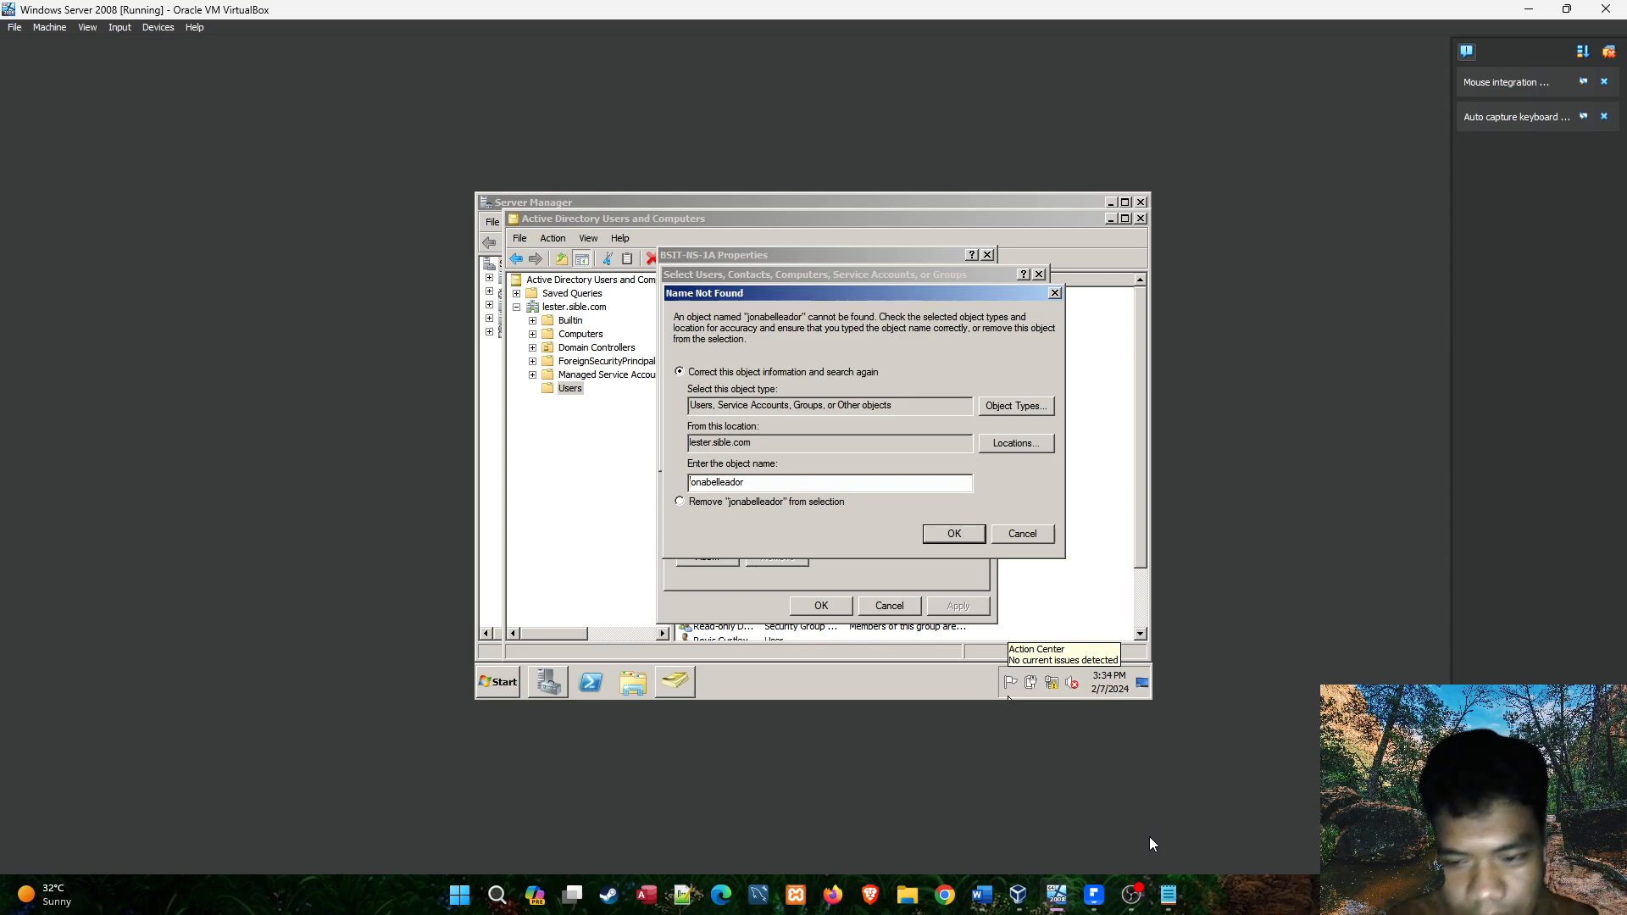
{"action": "left_click", "coordinate": [1167, 894]}
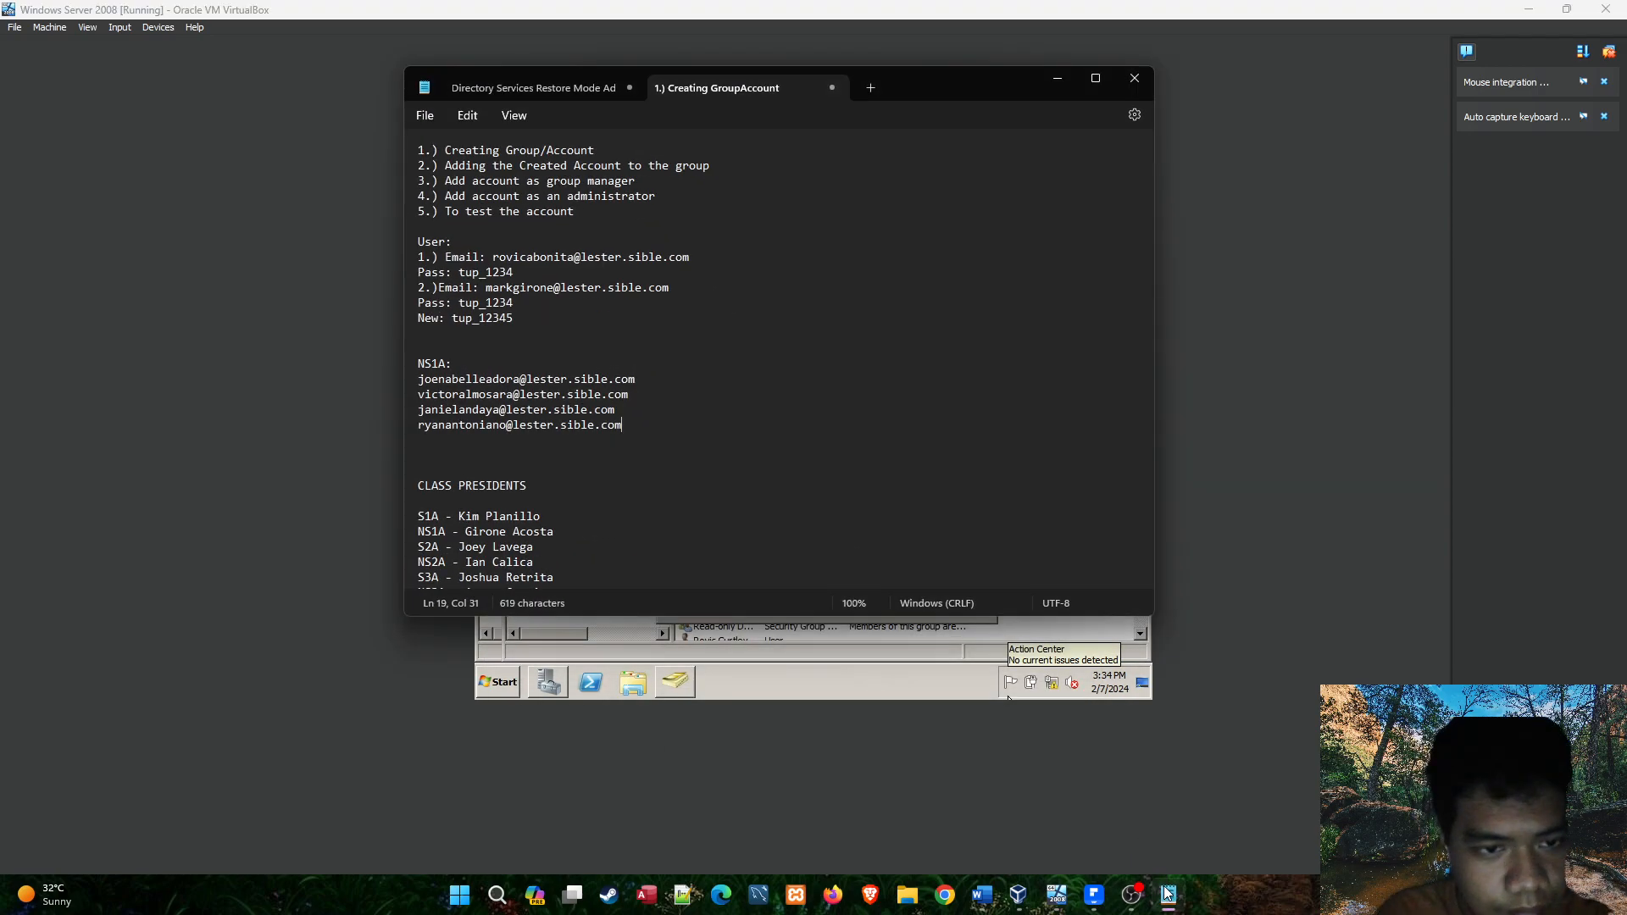
{"action": "left_click", "coordinate": [1167, 894]}
Correct the logon name by inserting the missing "e" and add the matched student to the BSIT-NS-1A members.
{"action": "left_click", "coordinate": [700, 485]}
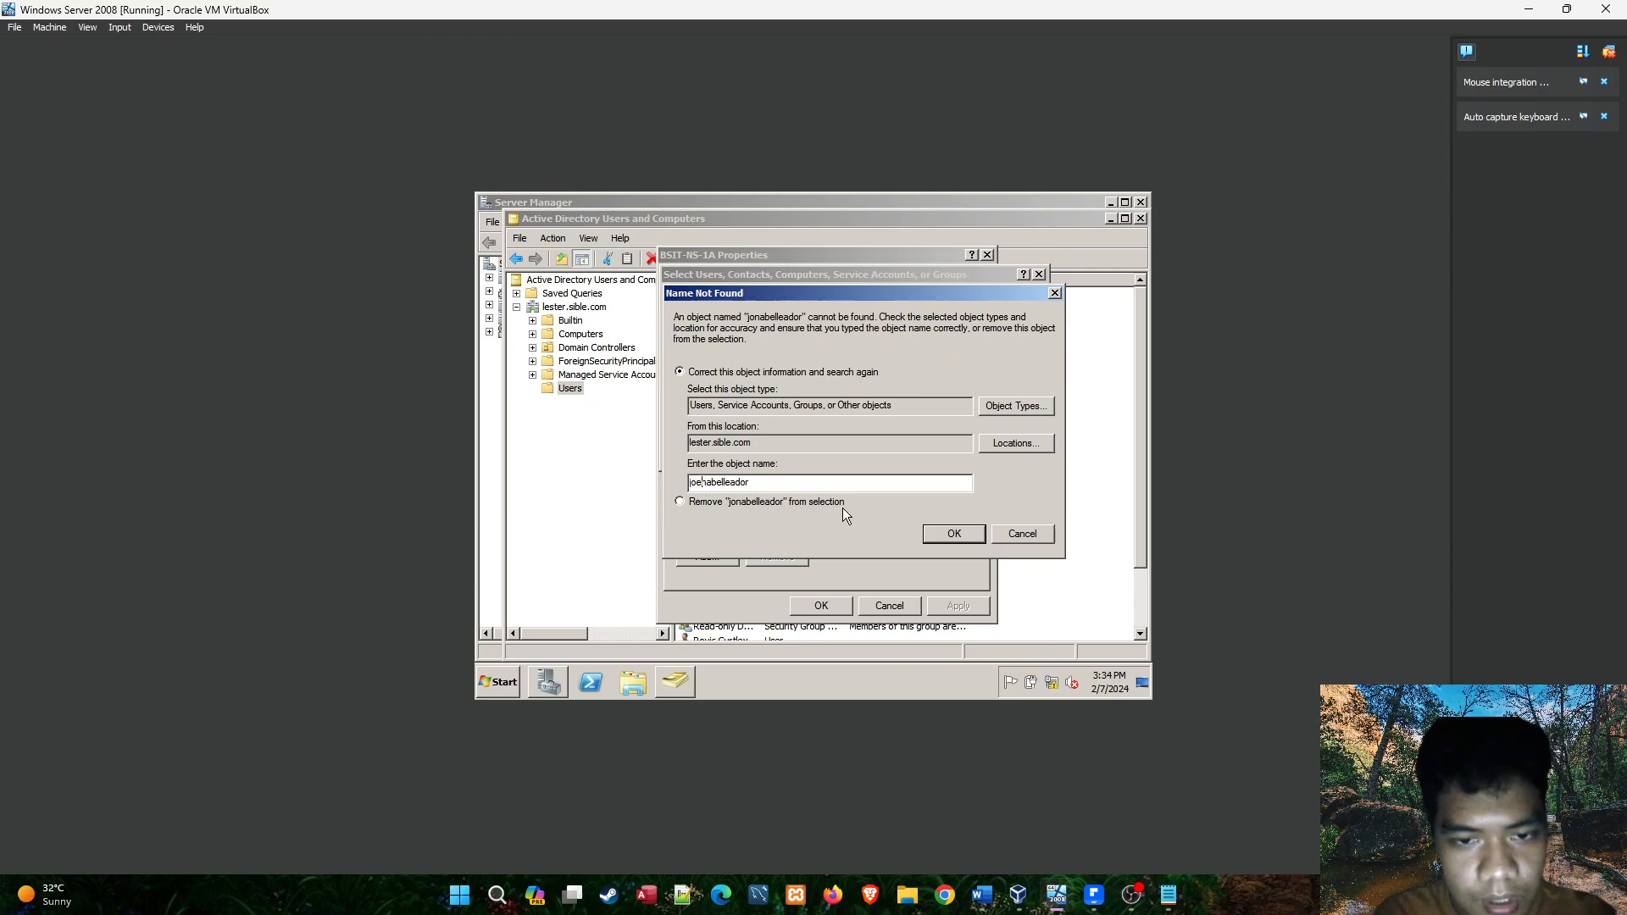
{"action": "left_click", "coordinate": [955, 534]}
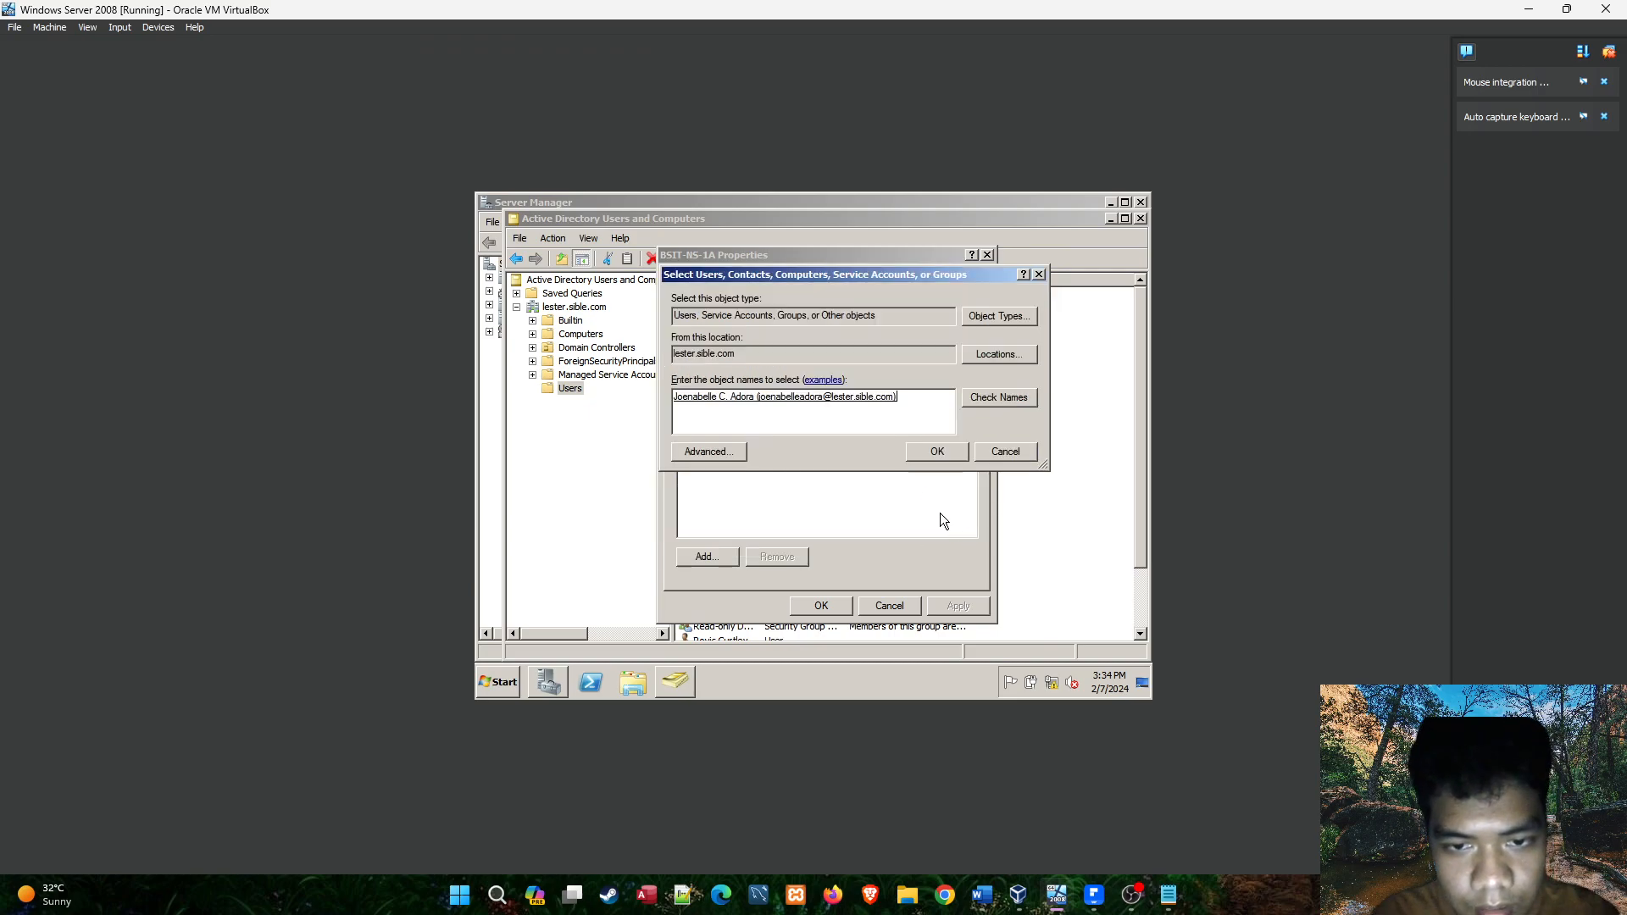
{"action": "left_click", "coordinate": [919, 454]}
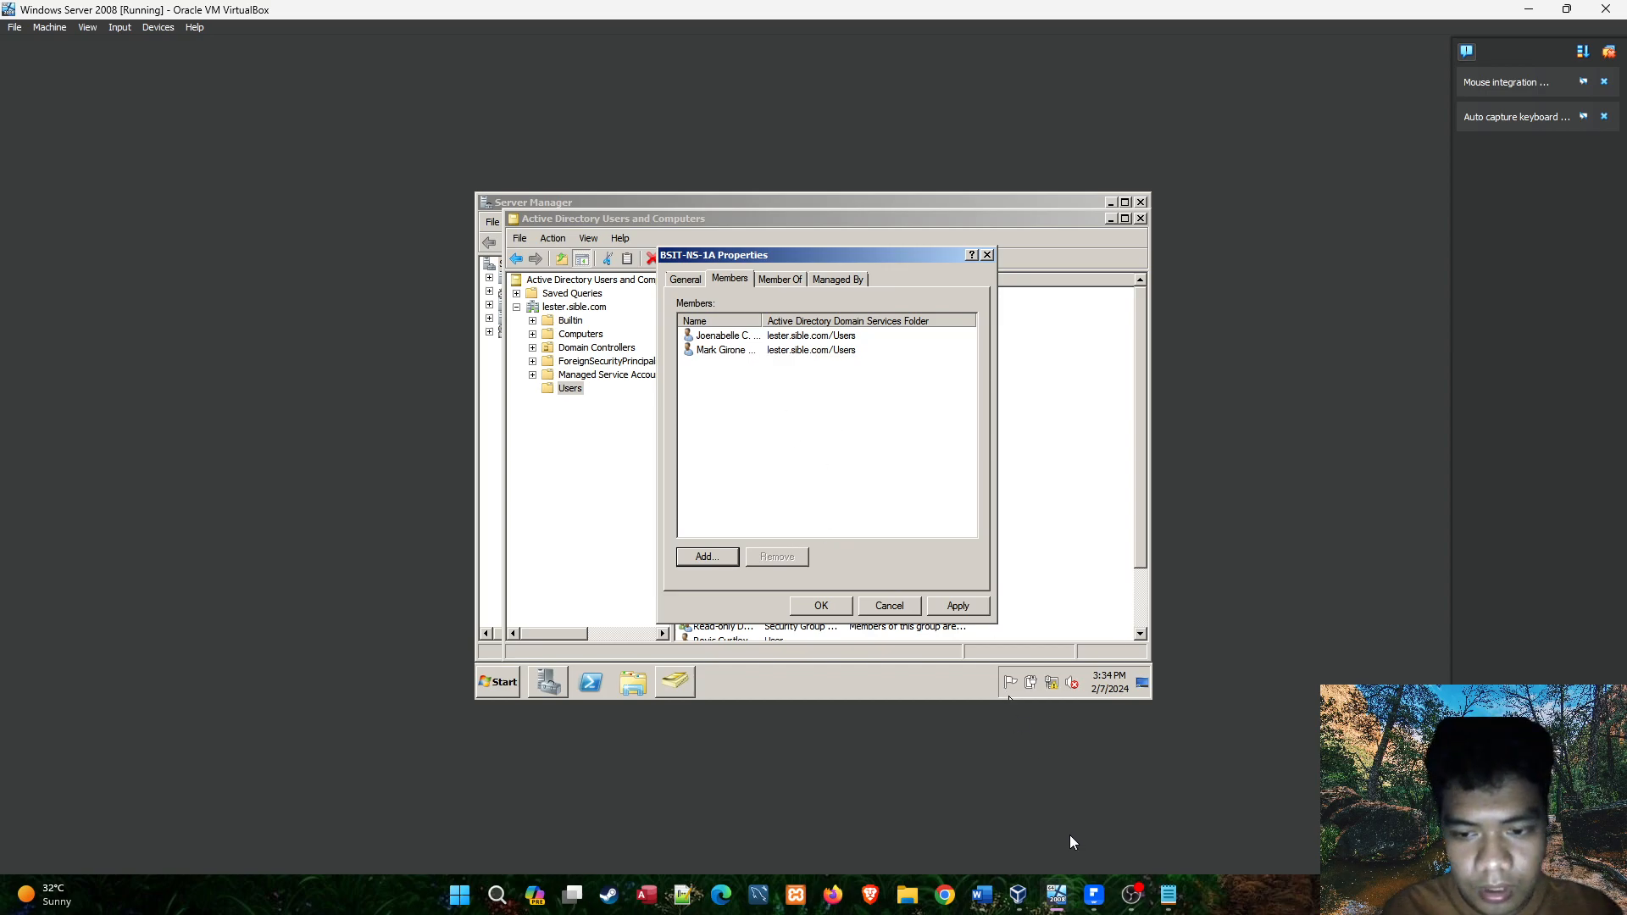
Add the second student in the Notepad NS1A list to the BSIT-NS-1A members, looking the account up by logon name.
{"action": "left_click", "coordinate": [707, 557]}
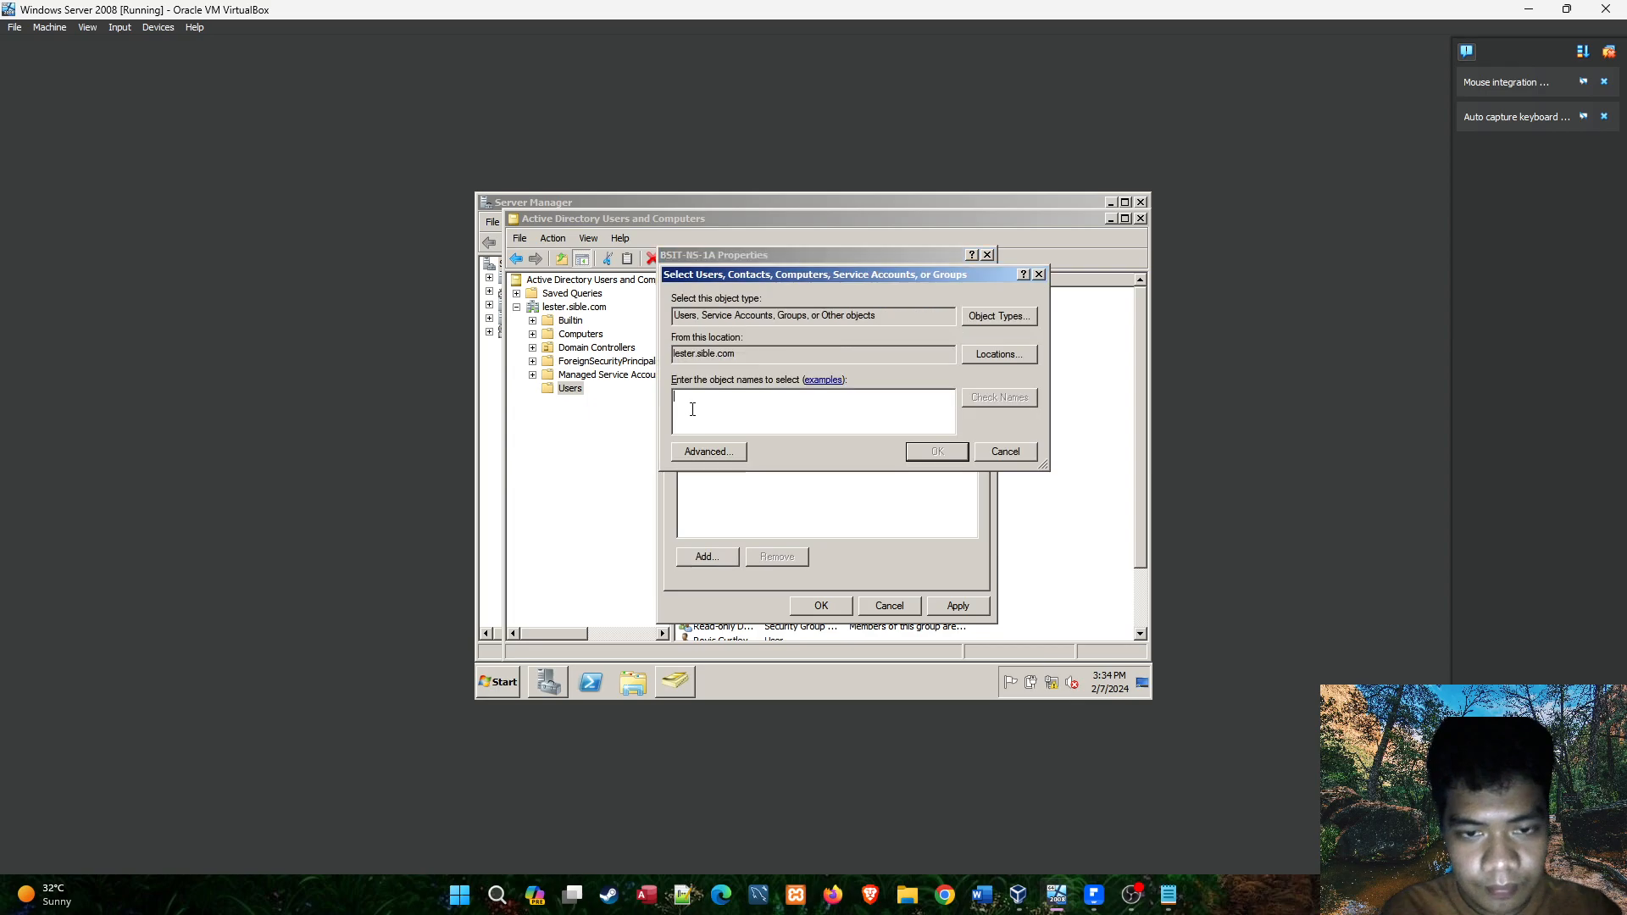
{"action": "left_click", "coordinate": [1170, 899]}
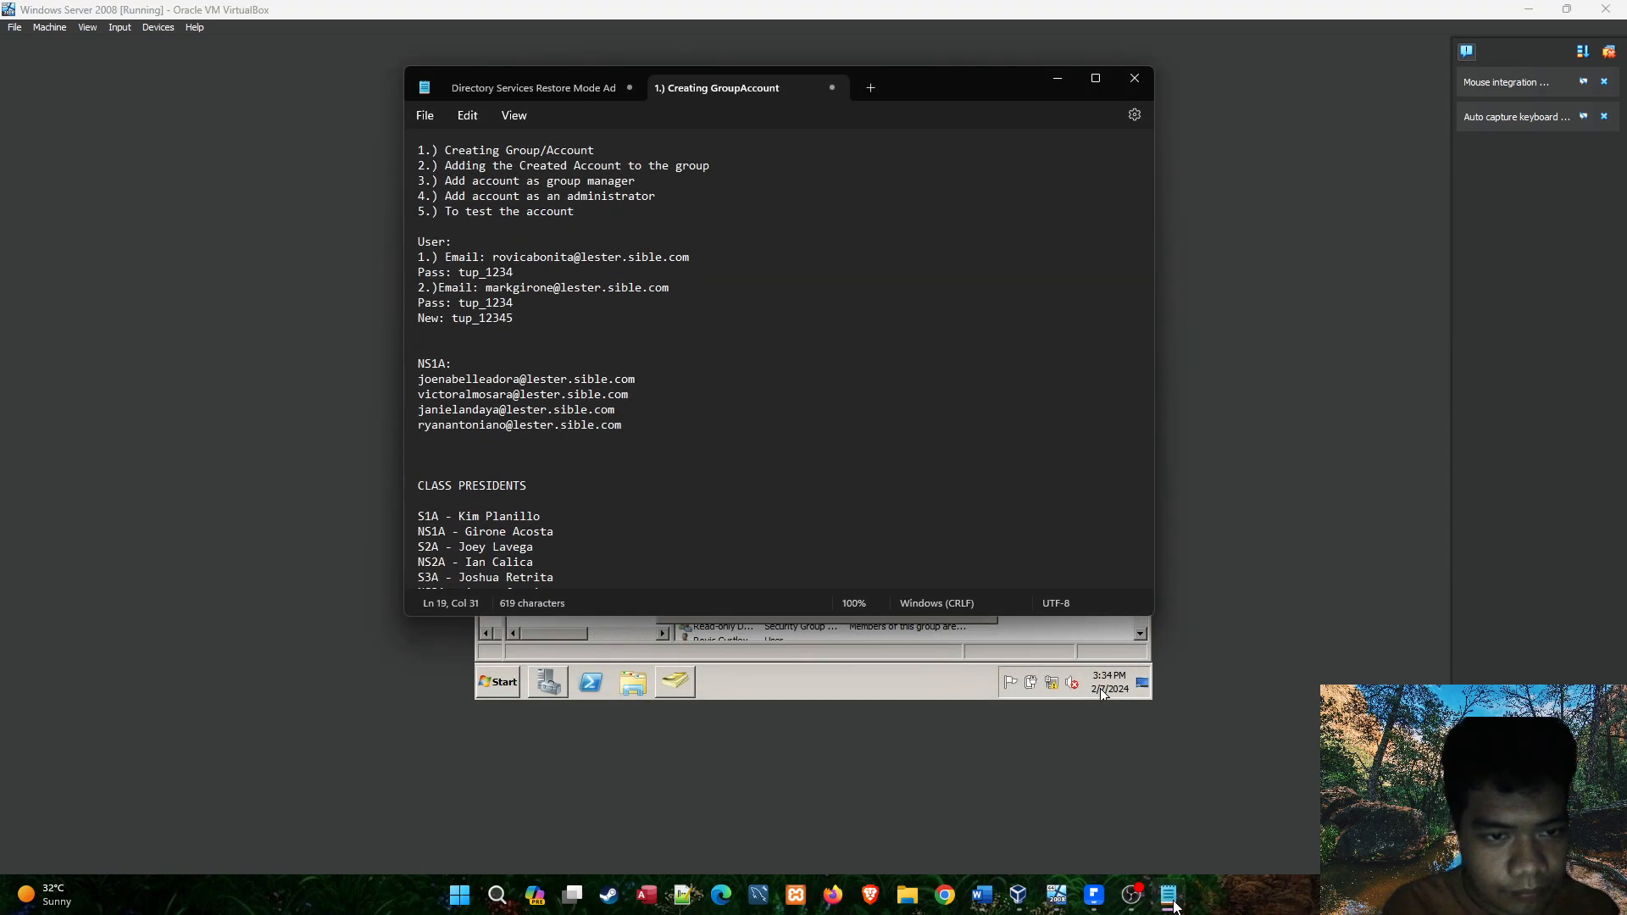
{"action": "left_click", "coordinate": [1170, 896]}
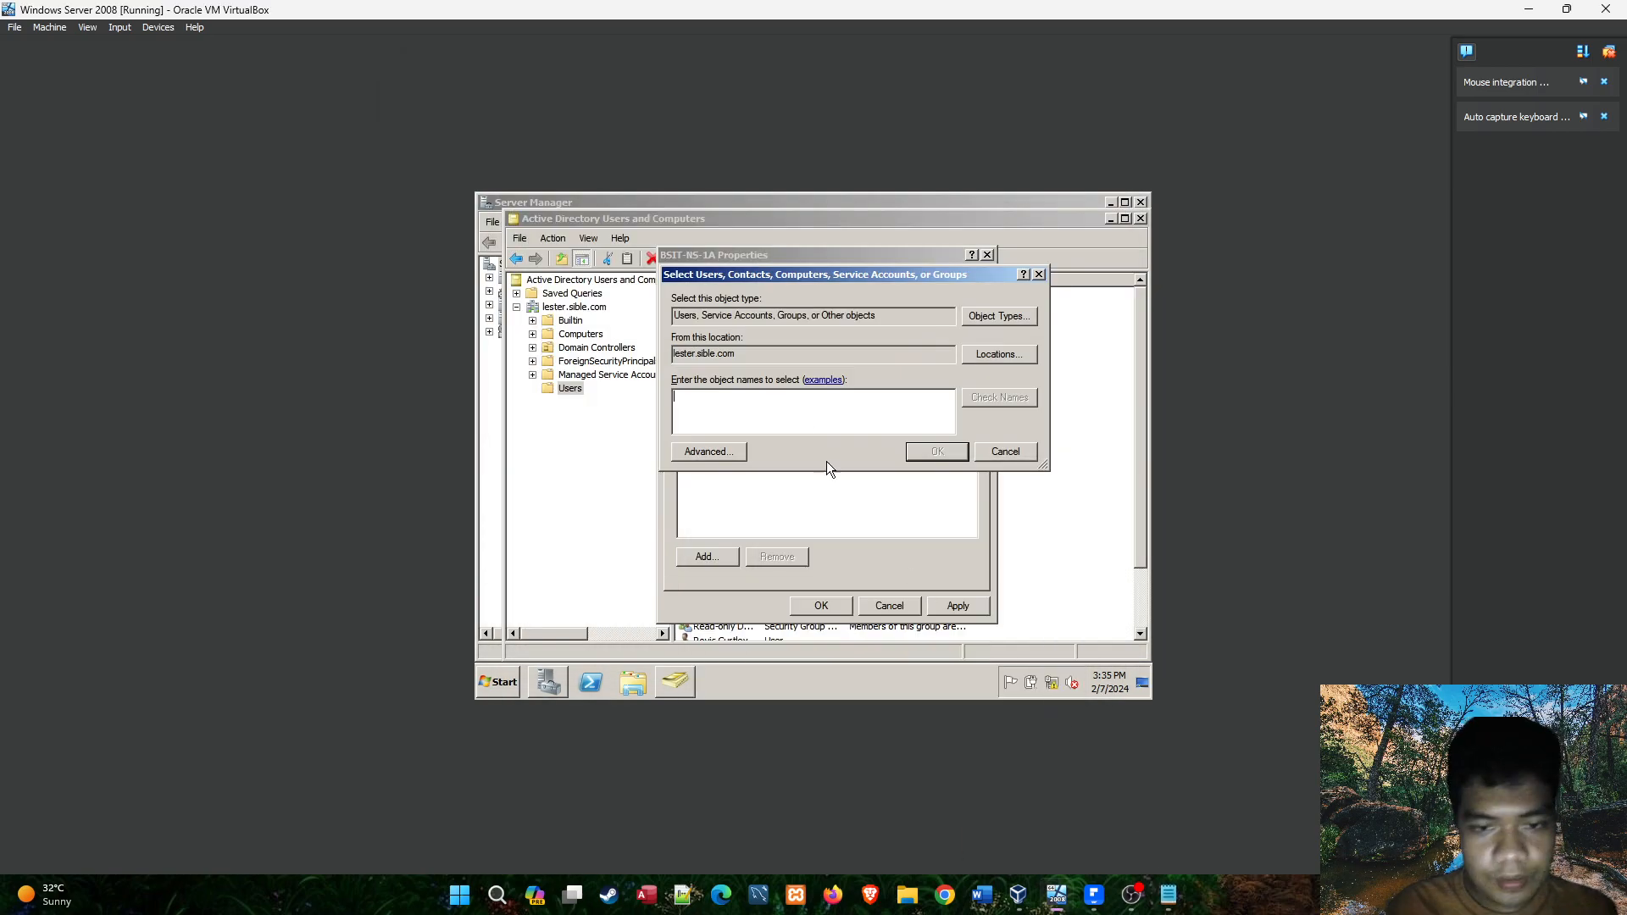
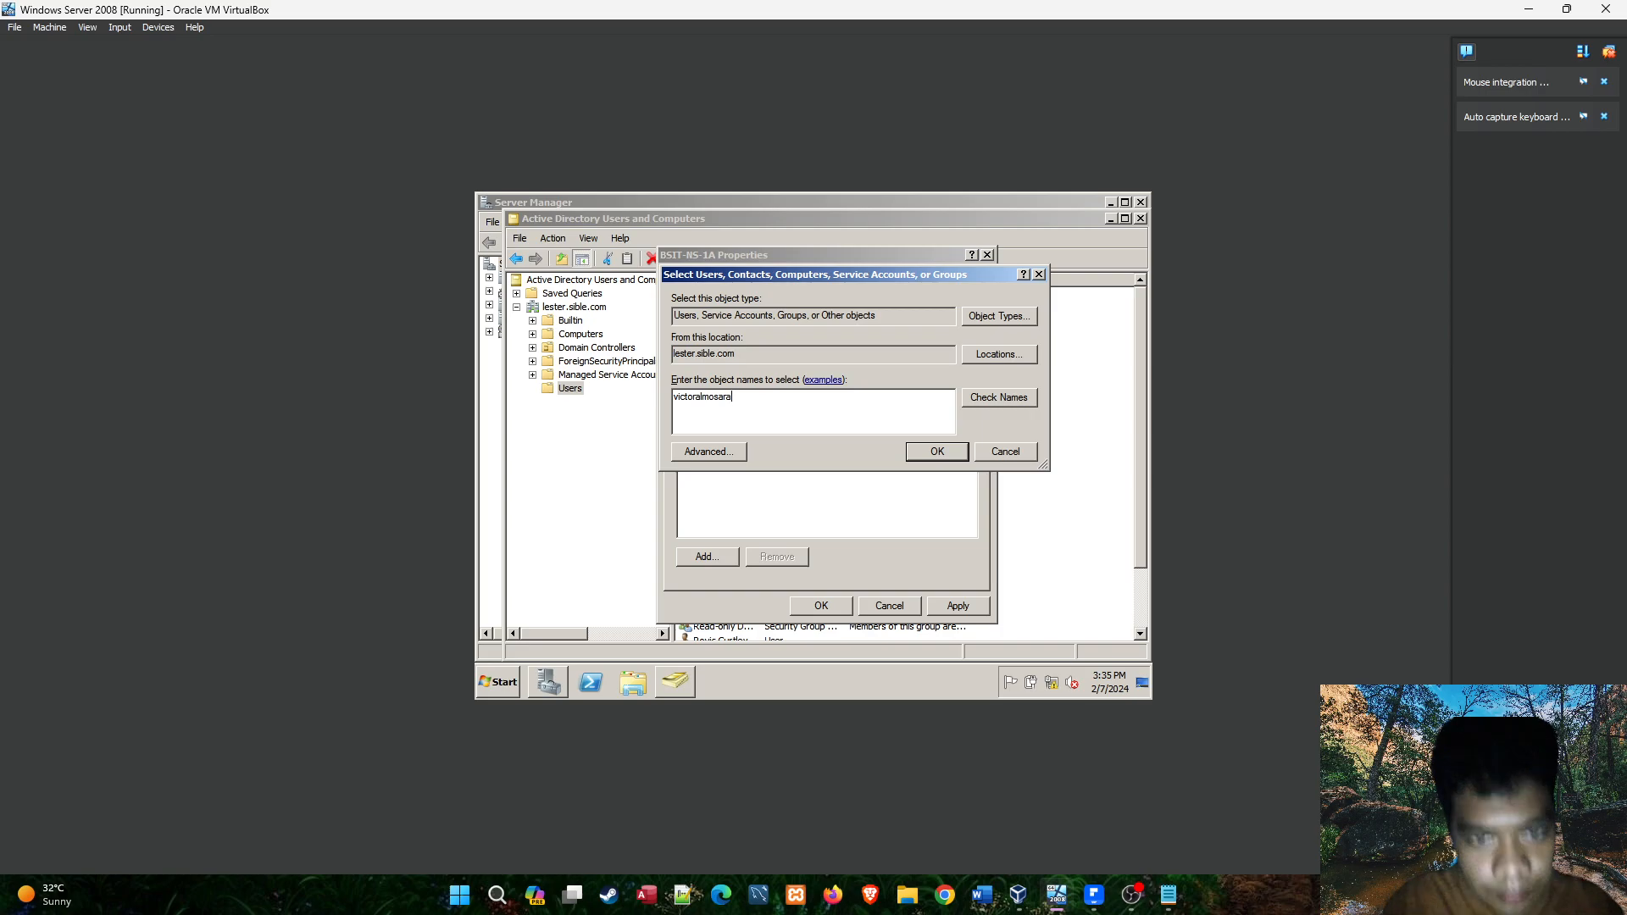
{"action": "left_click", "coordinate": [982, 395]}
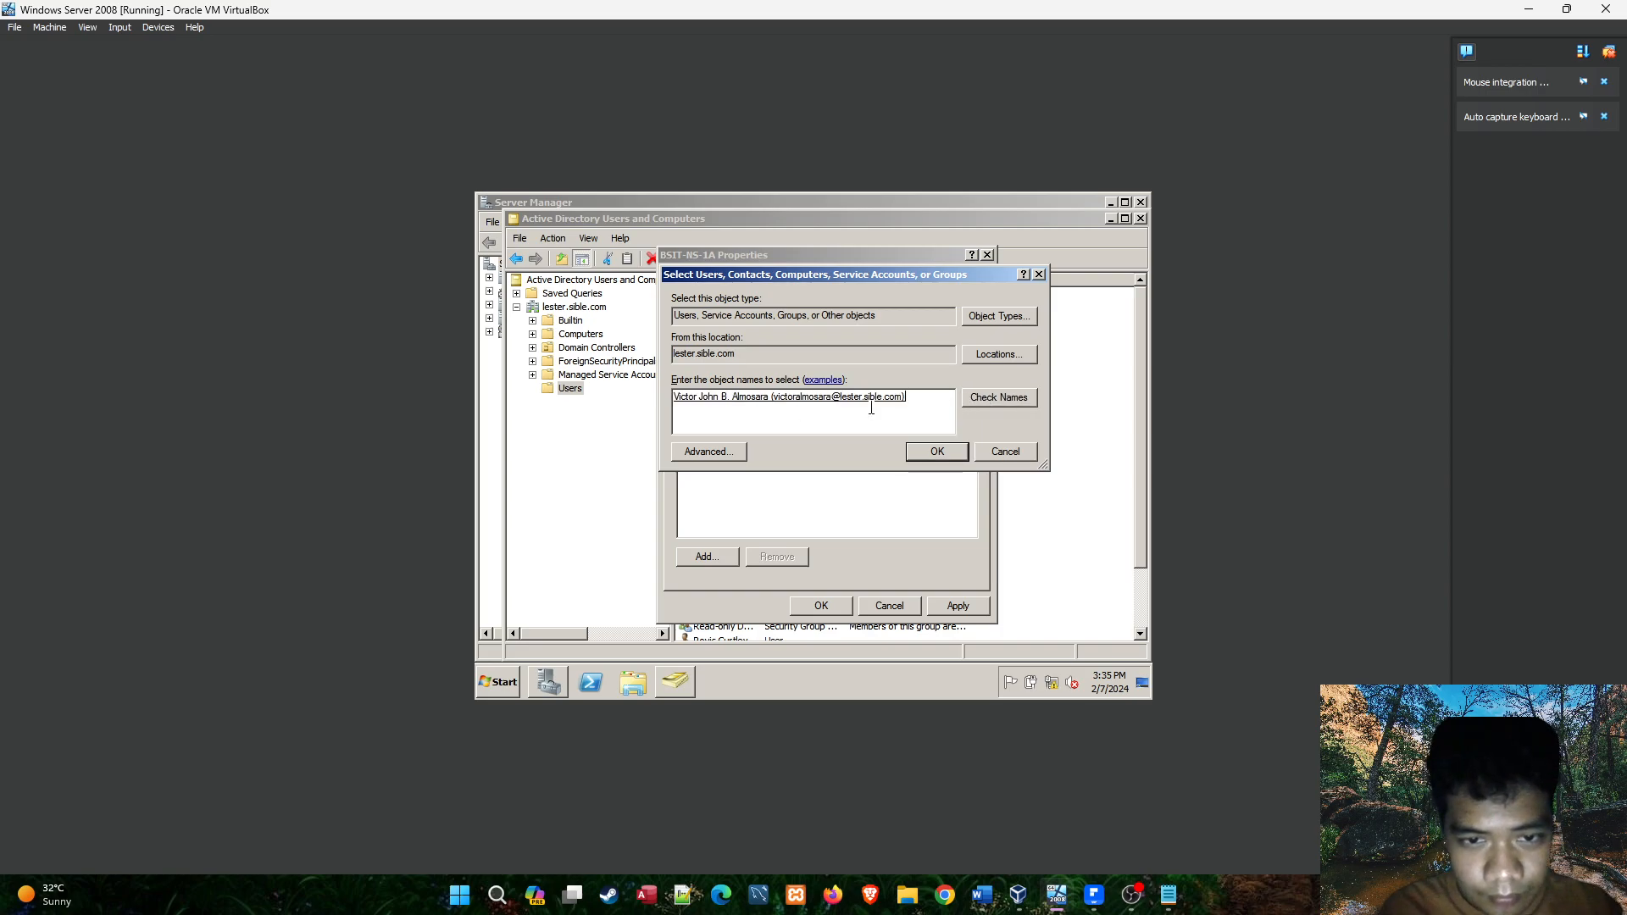
{"action": "left_click", "coordinate": [938, 451]}
Check the notes for the third NS1A account, match its logon name in the directory, and add it to the BSIT-NS-1A members.
{"action": "left_click", "coordinate": [723, 559]}
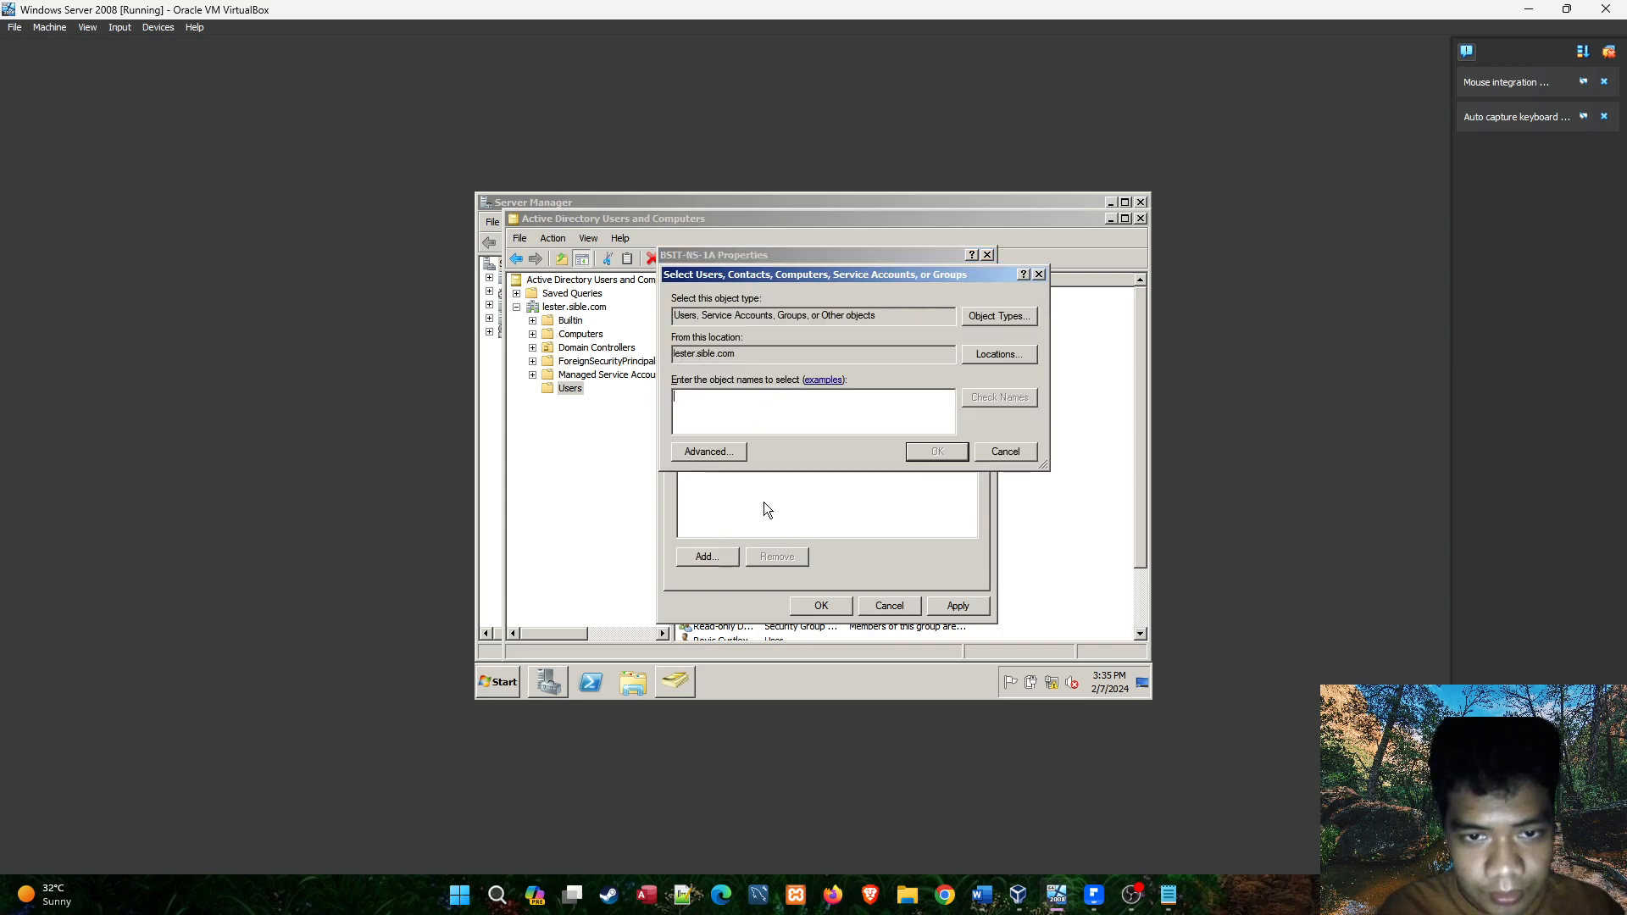
{"action": "left_click", "coordinate": [1163, 894]}
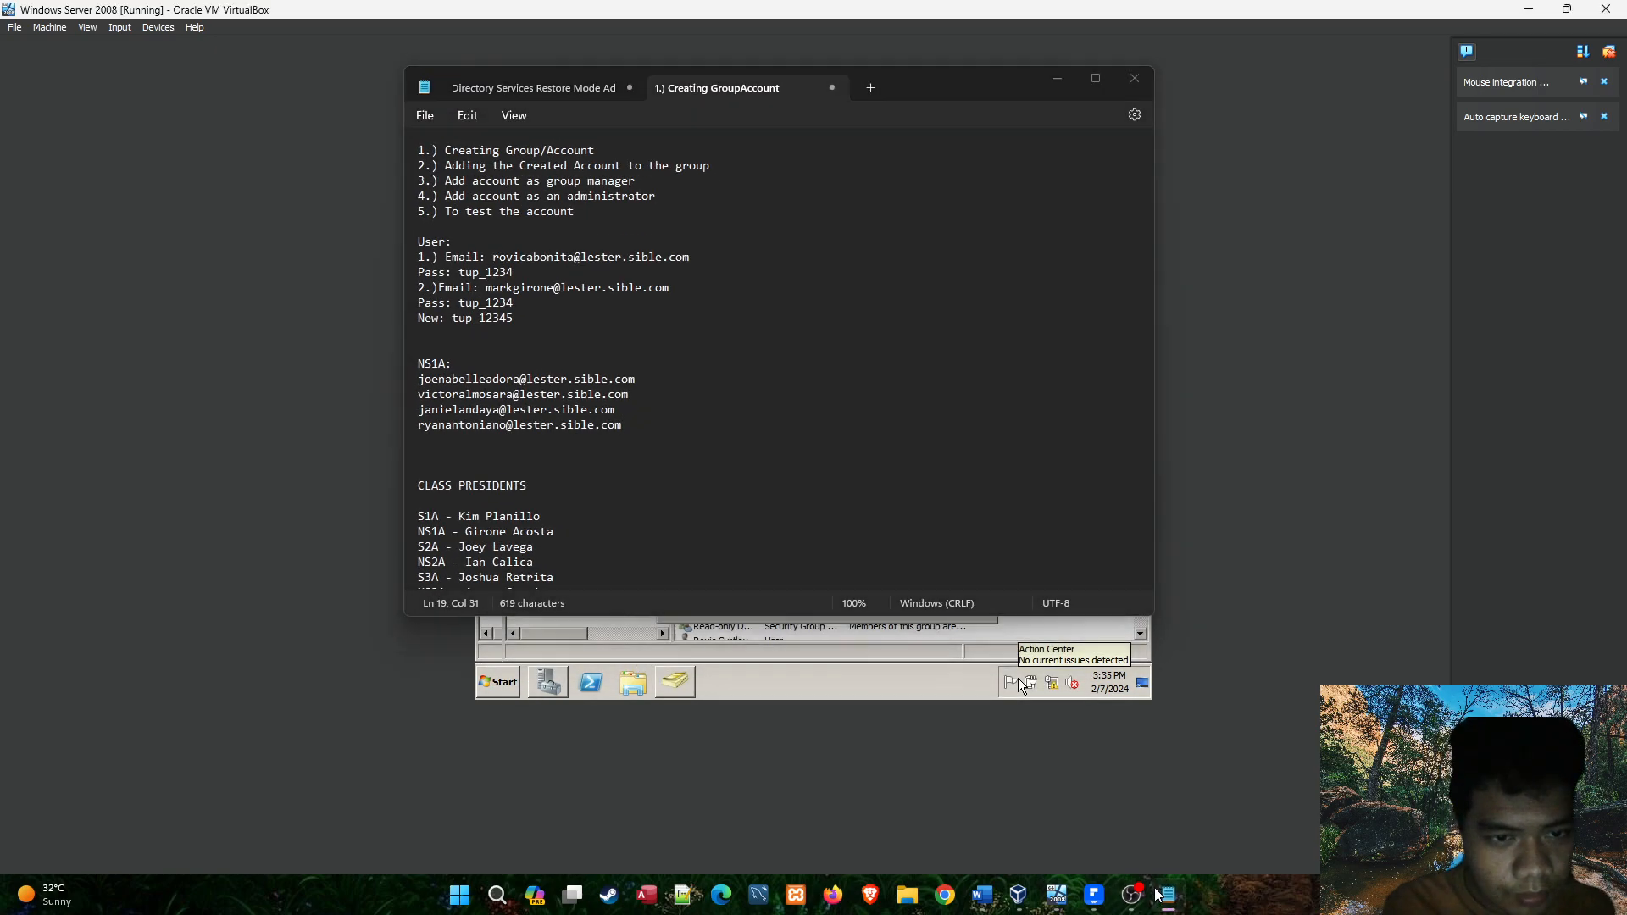
{"action": "left_click", "coordinate": [1019, 678]}
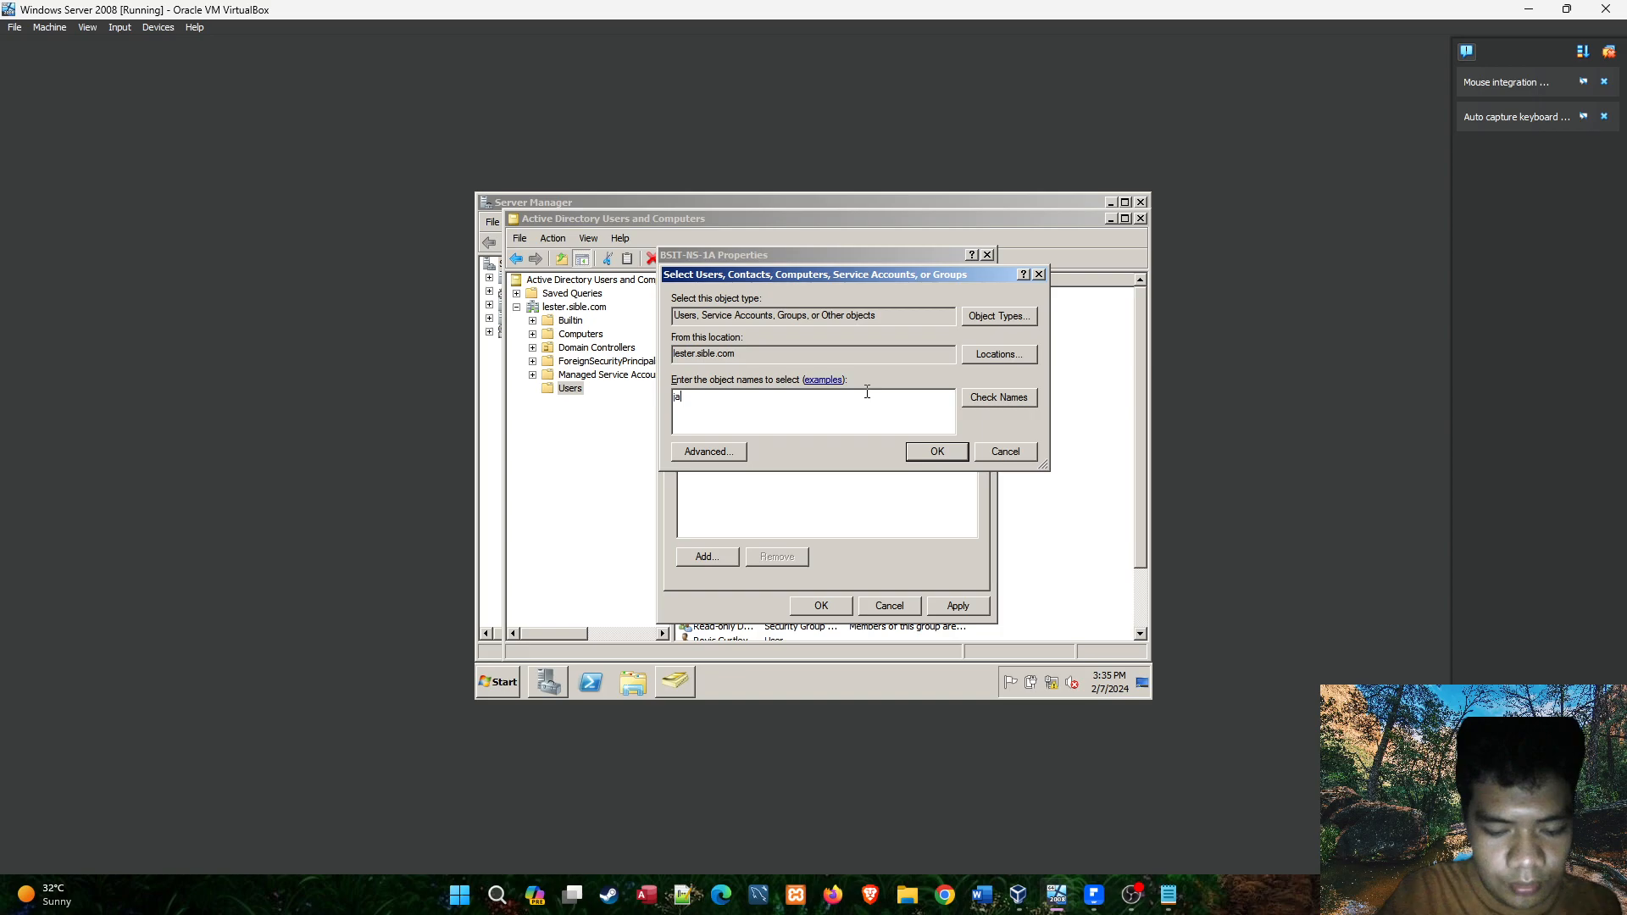
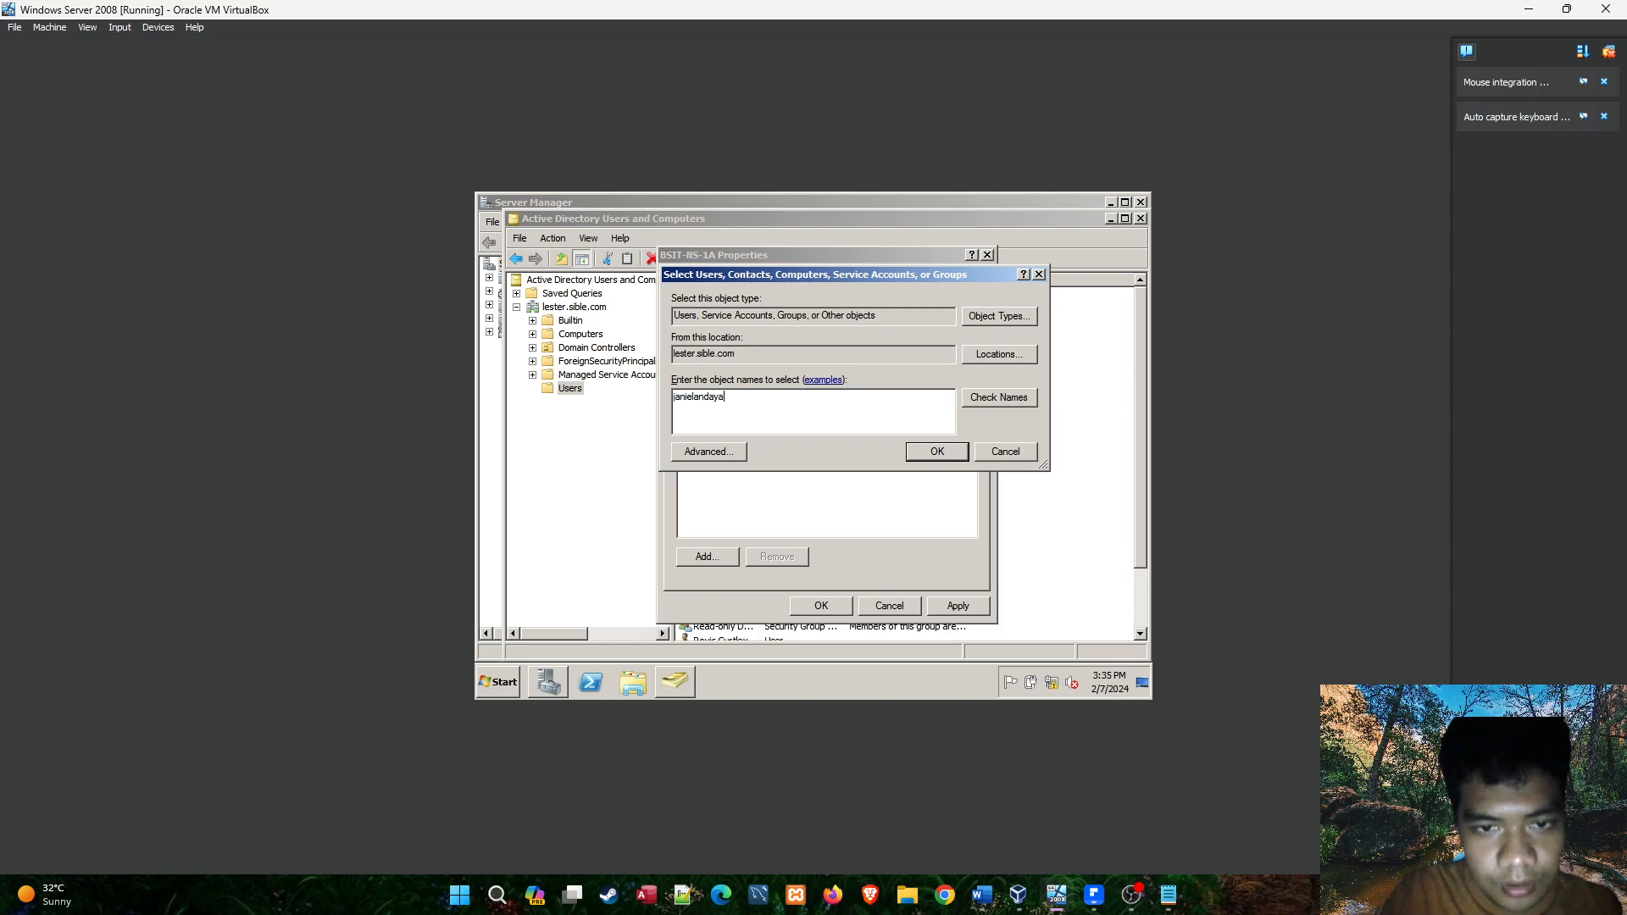
{"action": "left_click", "coordinate": [974, 398]}
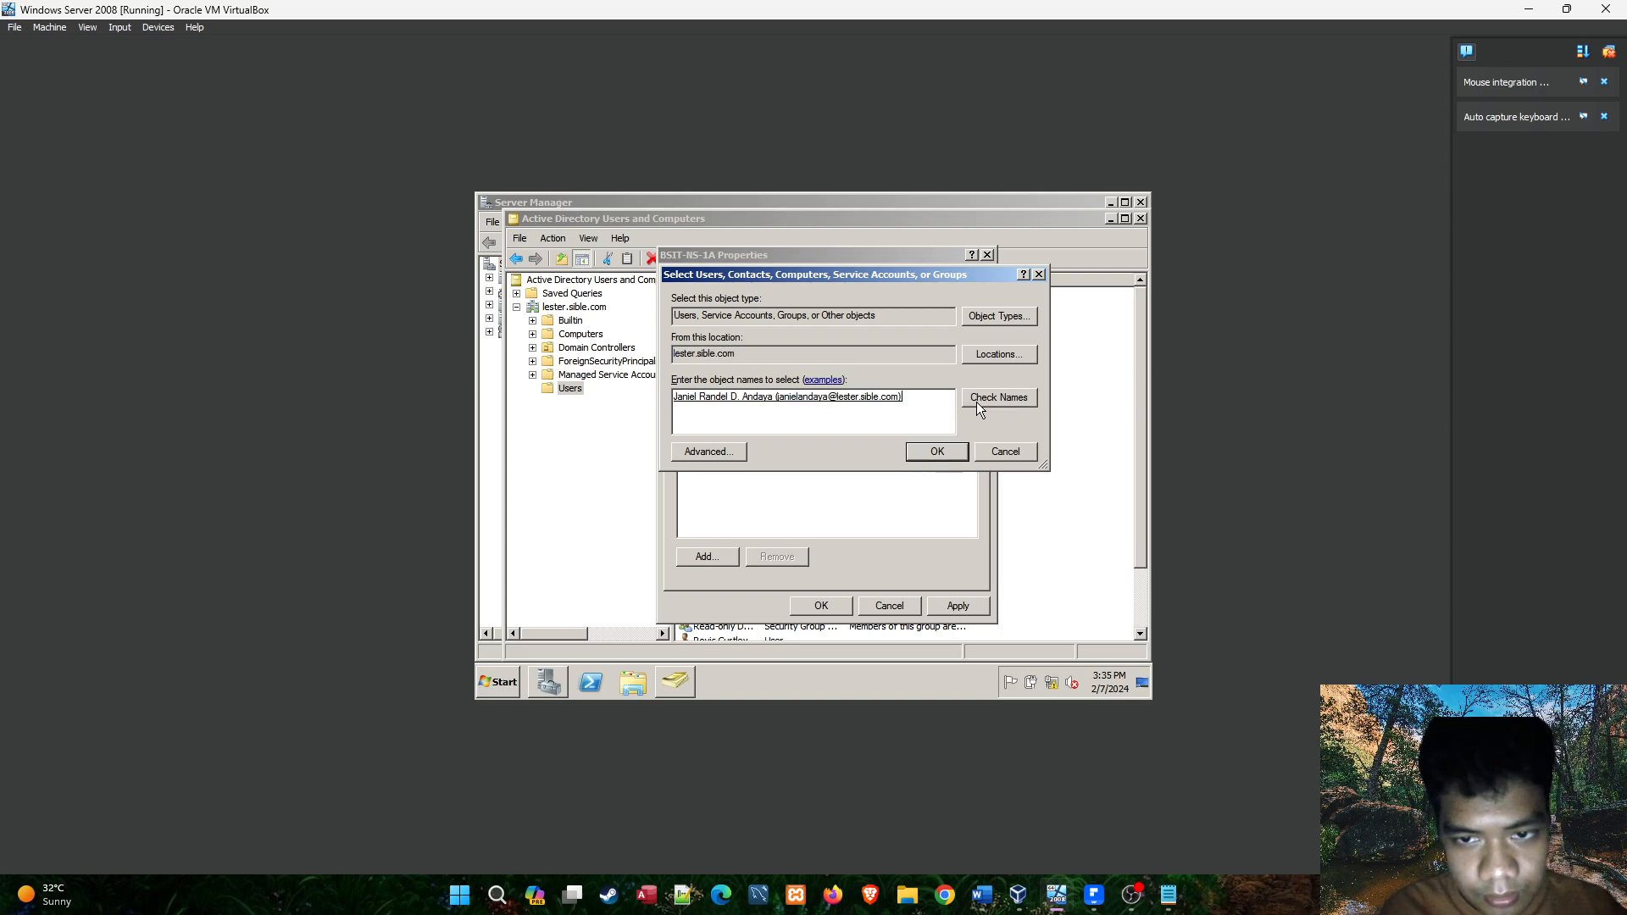
{"action": "left_click", "coordinate": [938, 451]}
Add the fourth student from the NS1A notes to the BSIT-NS-1A members and save the group's properties.
{"action": "left_click", "coordinate": [700, 559]}
{"action": "left_click", "coordinate": [1169, 895]}
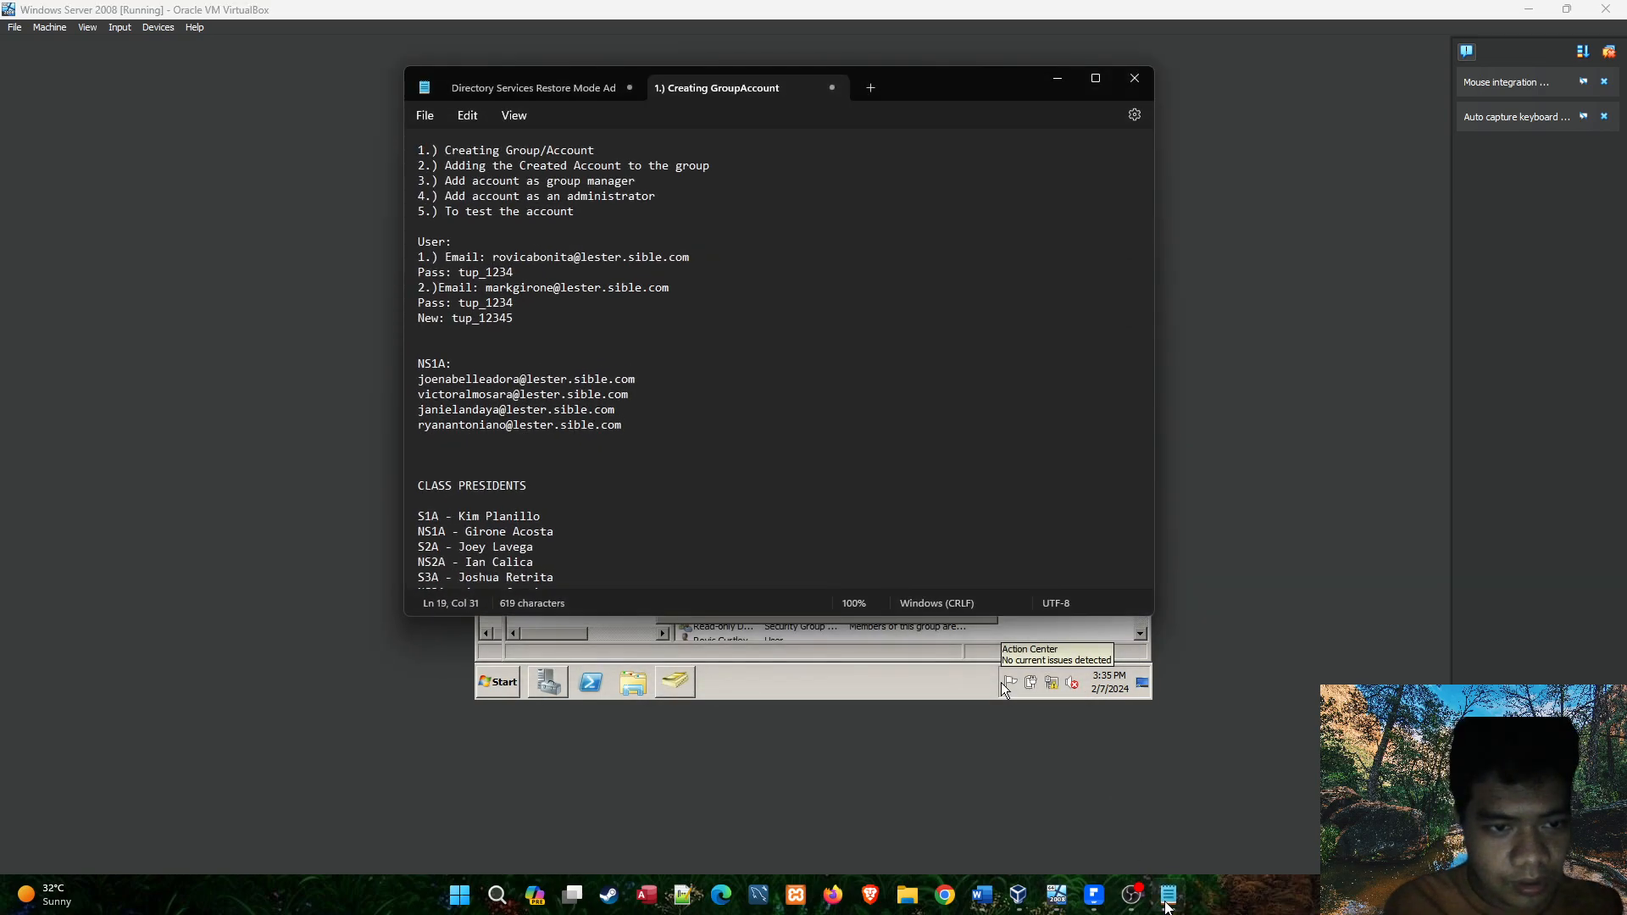
{"action": "left_click", "coordinate": [1168, 895]}
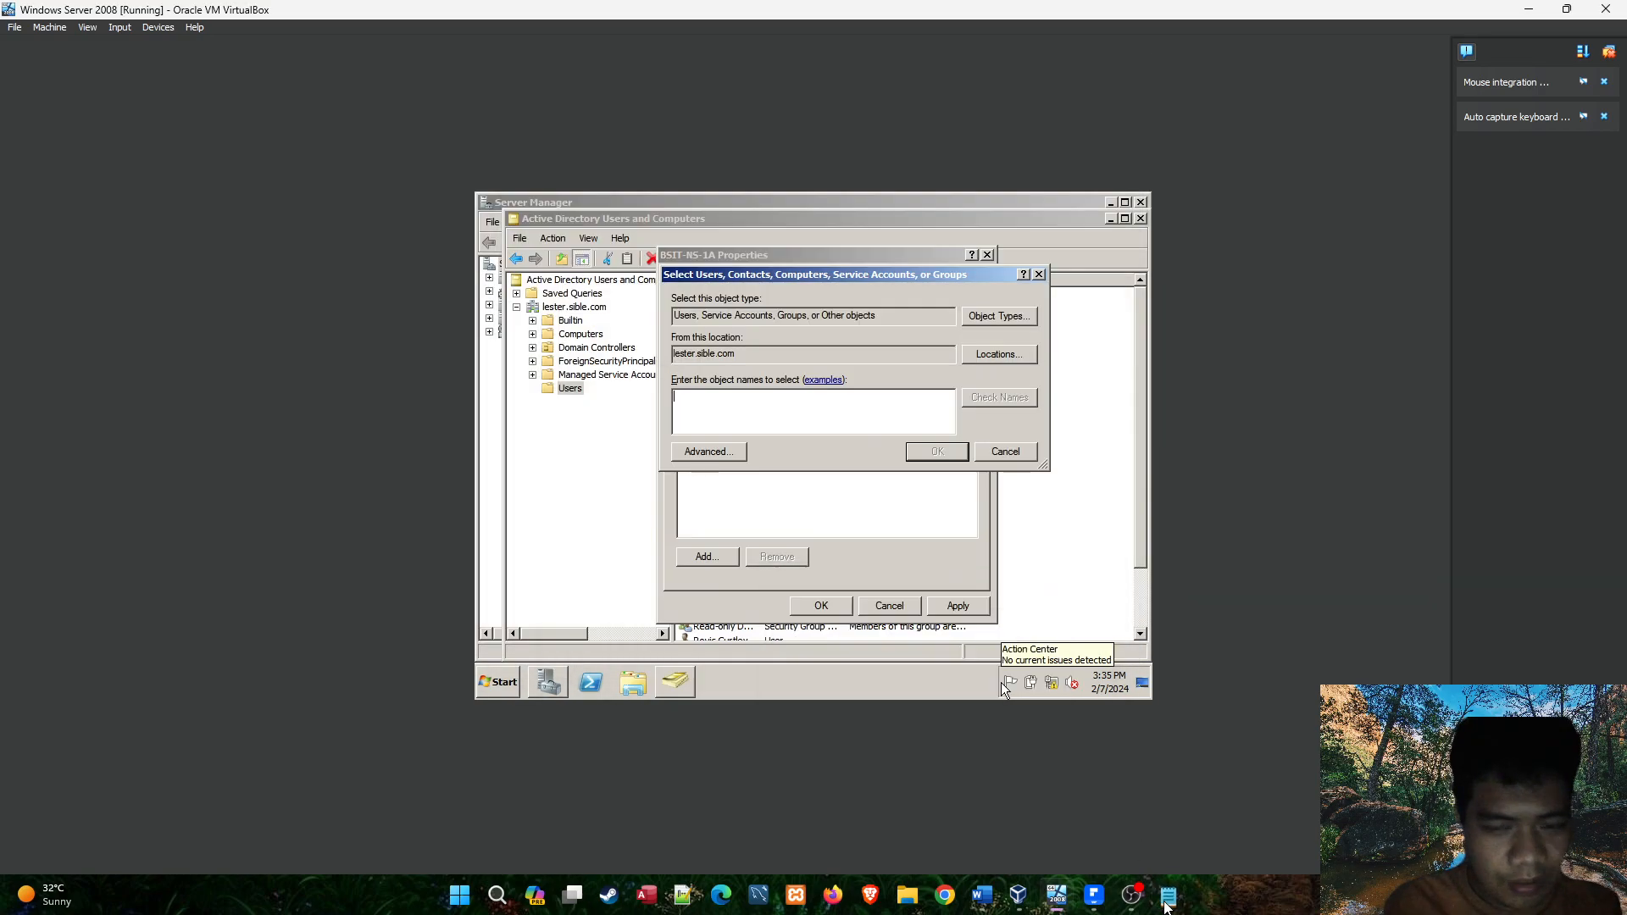
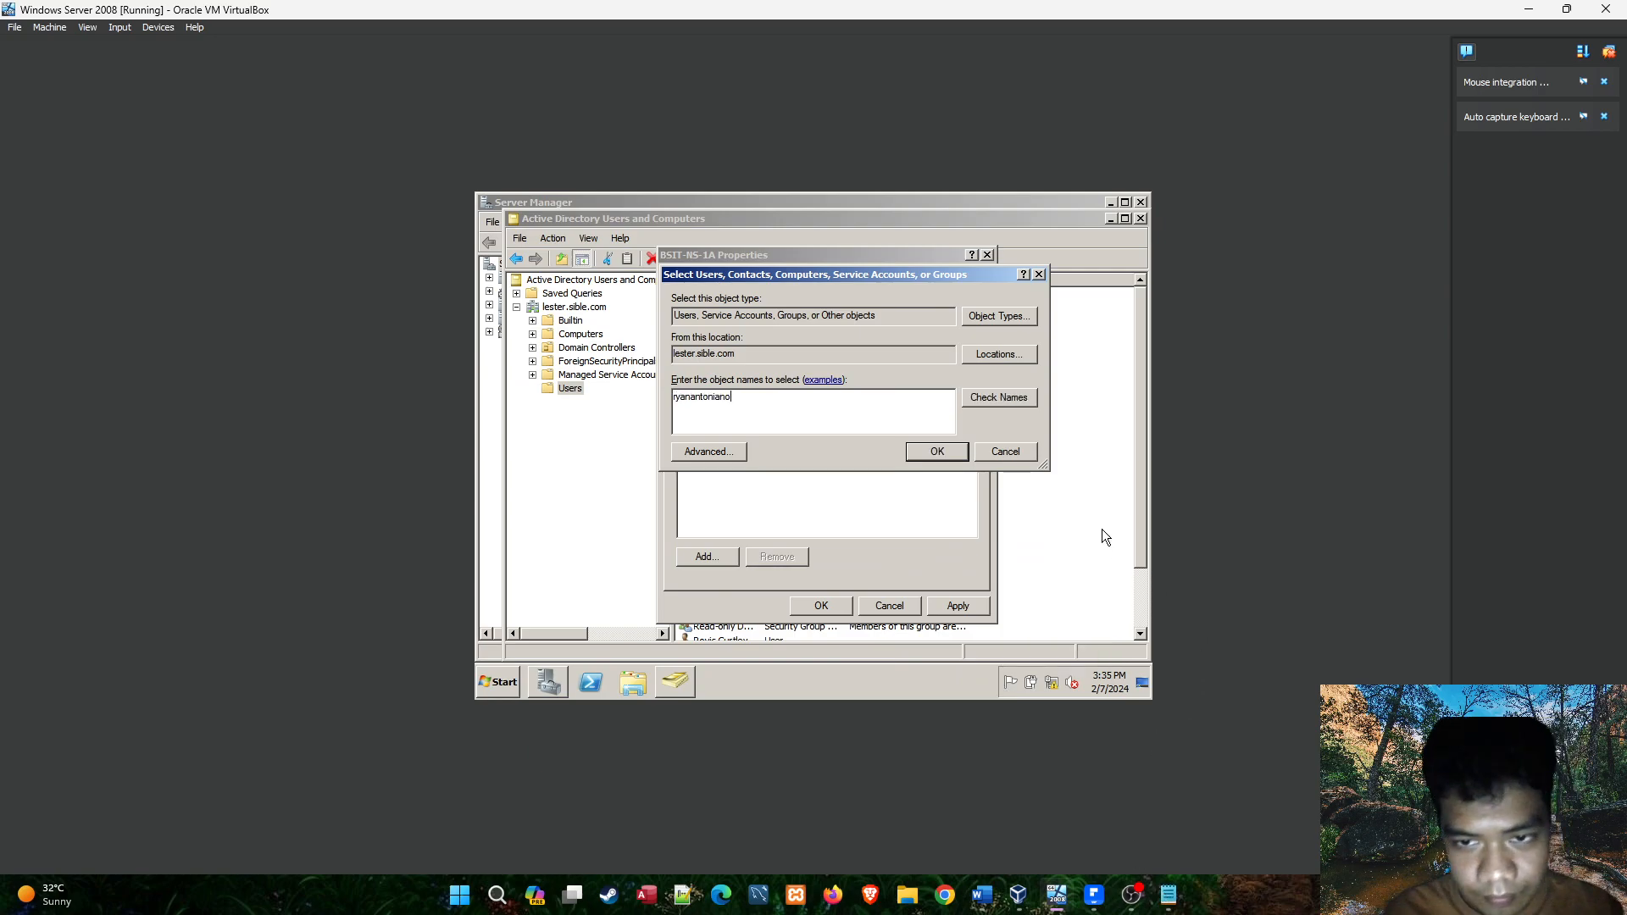
{"action": "left_click", "coordinate": [990, 400]}
{"action": "left_click", "coordinate": [935, 453]}
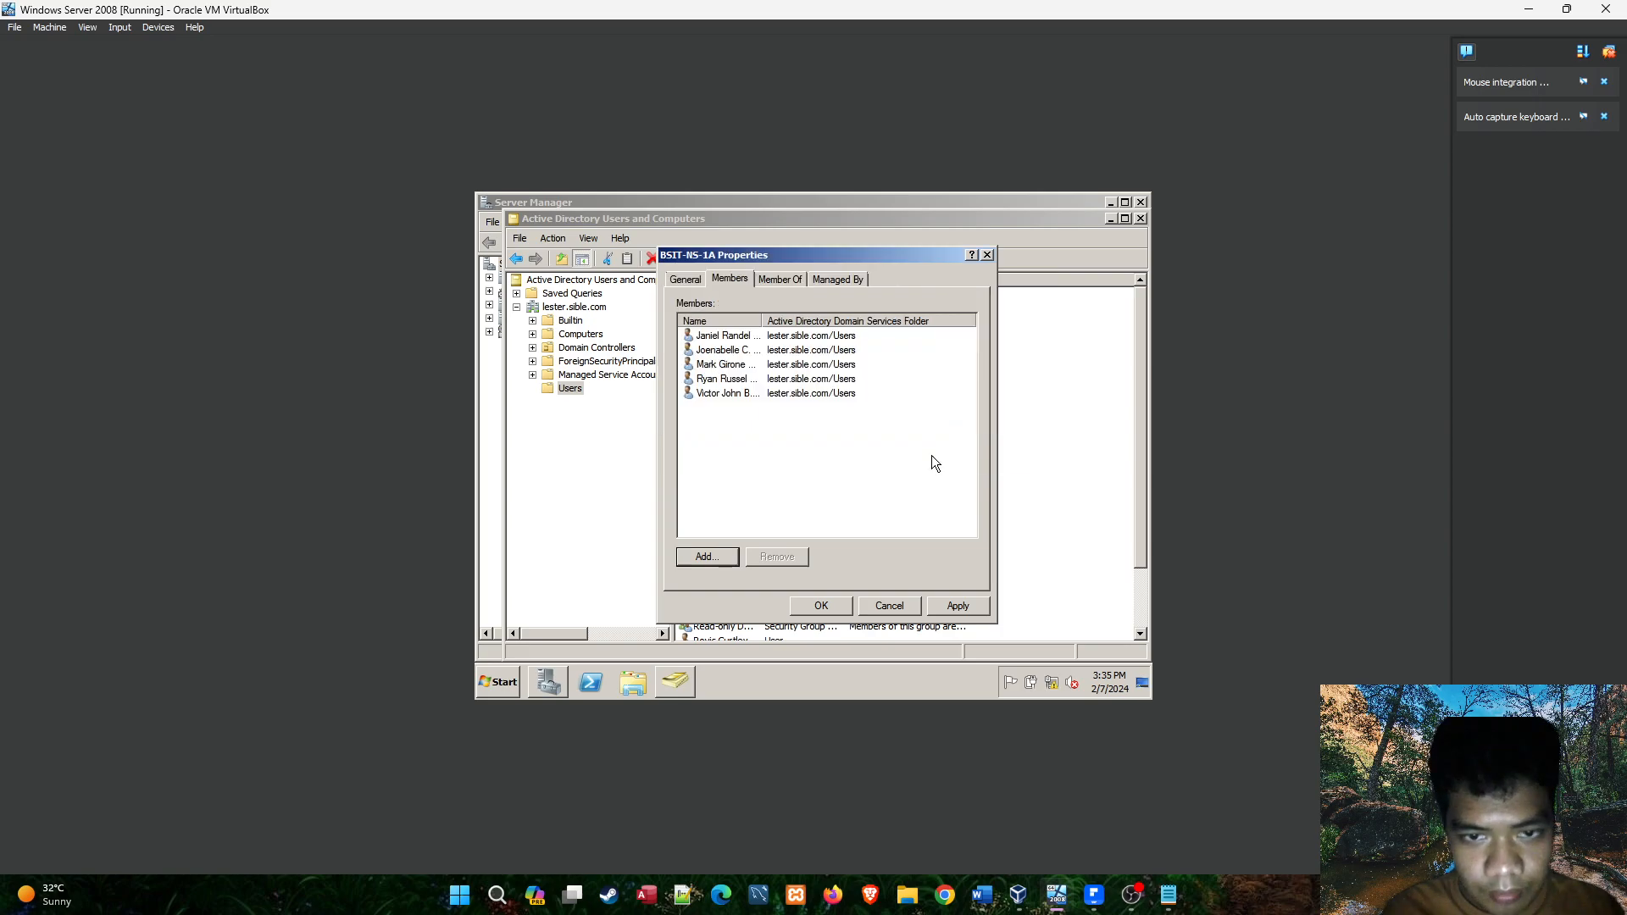
{"action": "left_click", "coordinate": [964, 610]}
{"action": "left_click", "coordinate": [801, 608]}
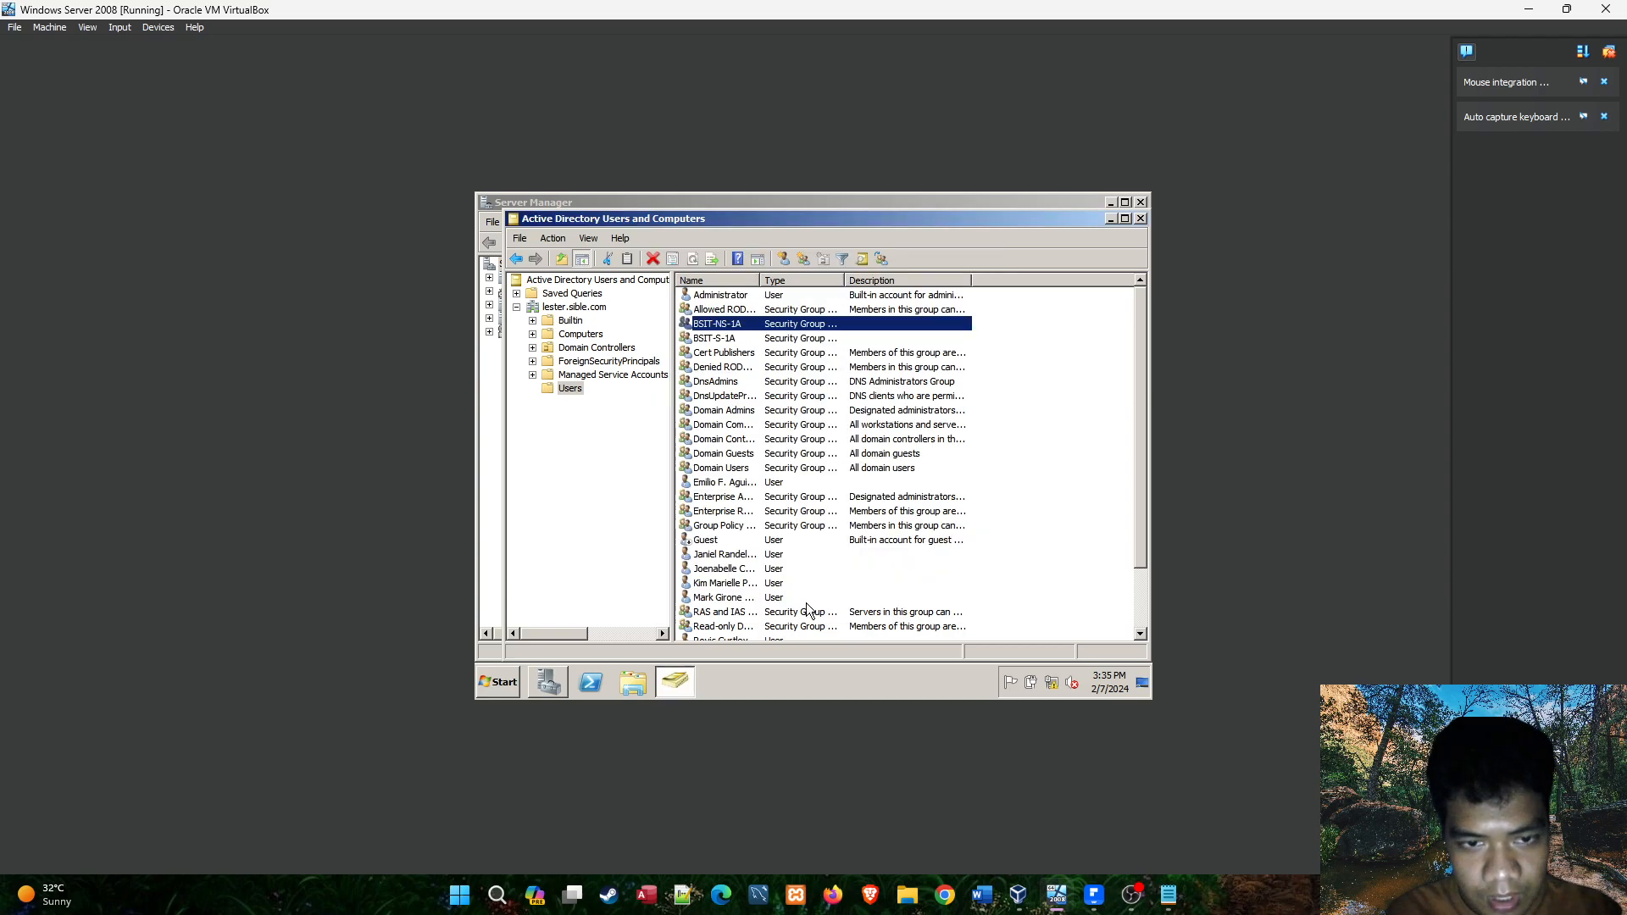
Reopen the BSIT-NS-1A group to review its member list, close its properties, and minimize the virtual machine window.
{"action": "double_click", "coordinate": [727, 310]}
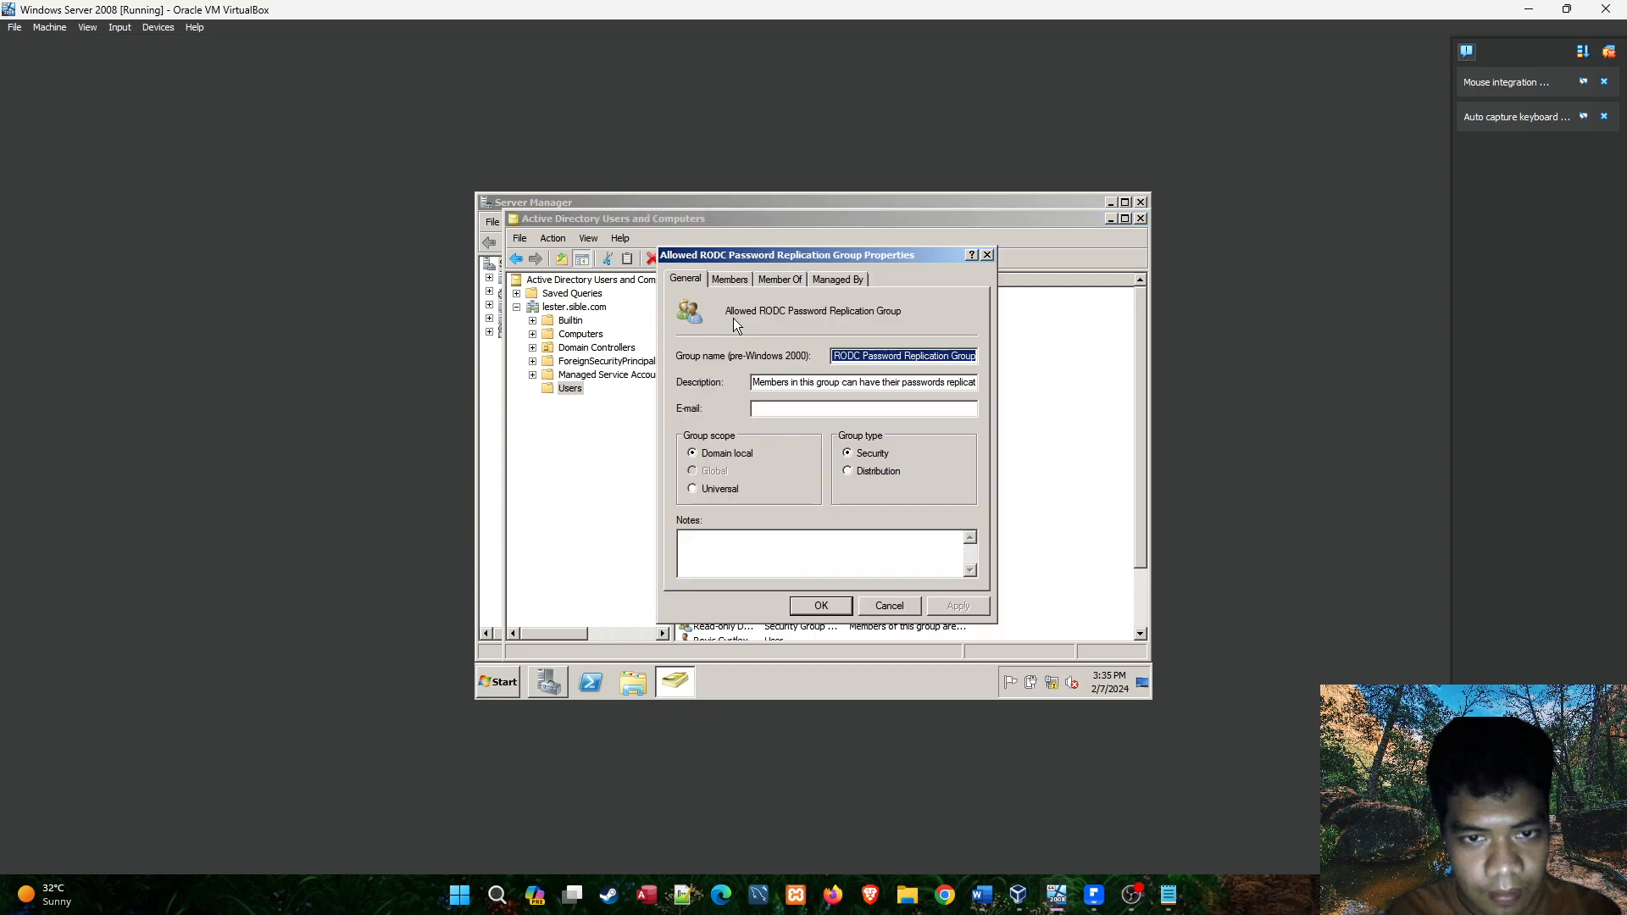
{"action": "left_click", "coordinate": [986, 255]}
{"action": "left_click", "coordinate": [730, 325]}
{"action": "double_click", "coordinate": [735, 327]}
{"action": "left_click", "coordinate": [727, 280]}
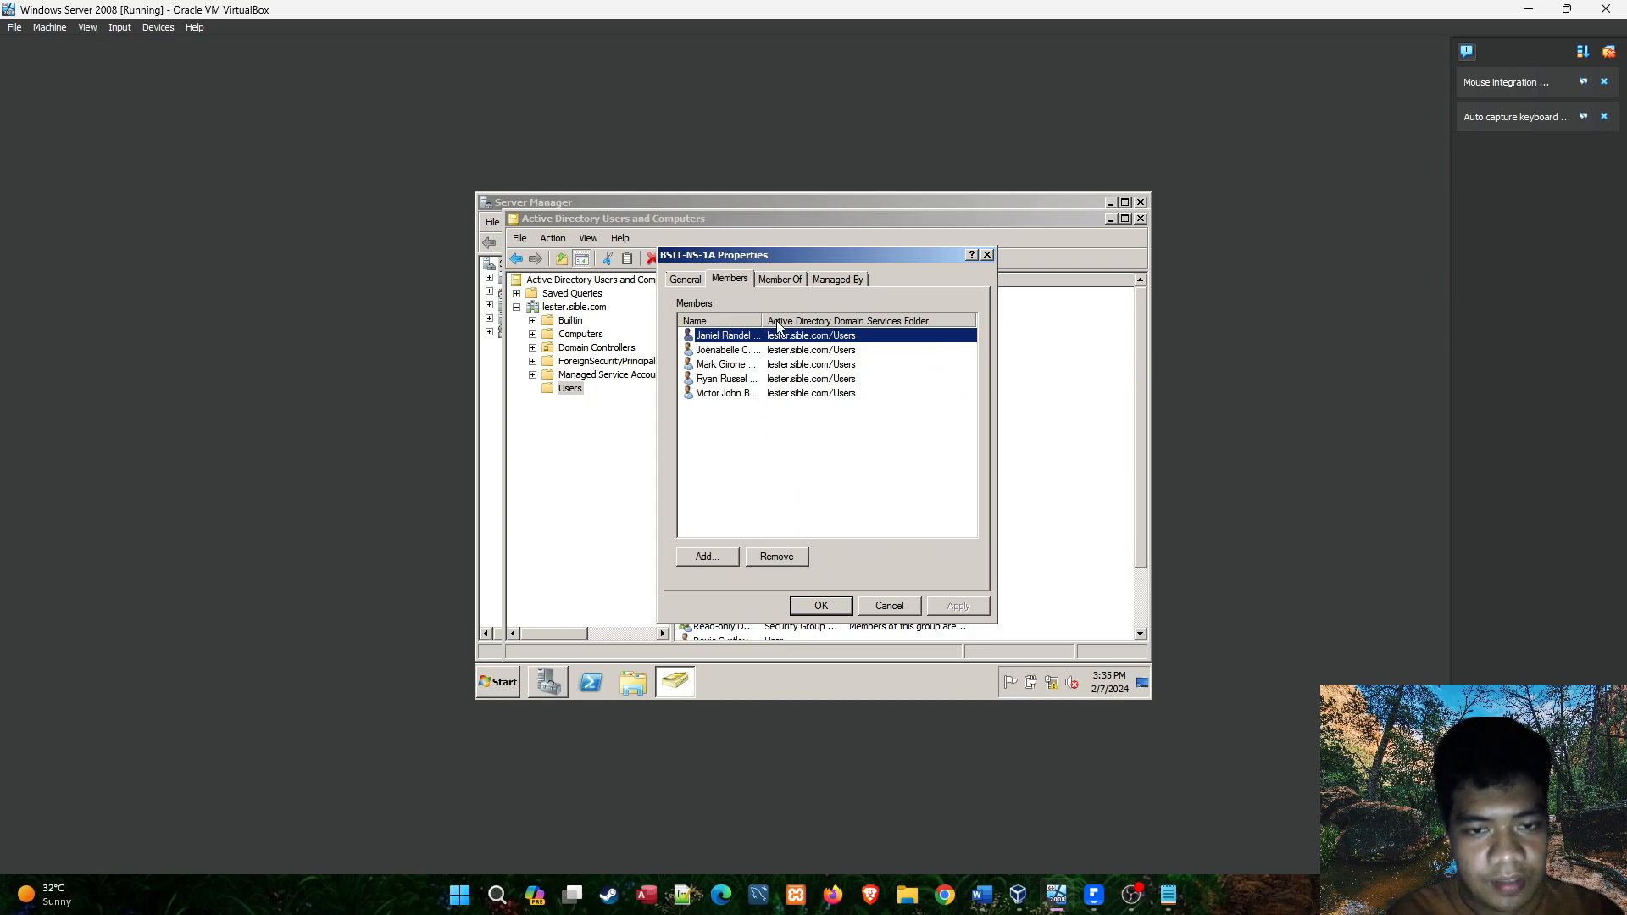
{"action": "left_click", "coordinate": [820, 414]}
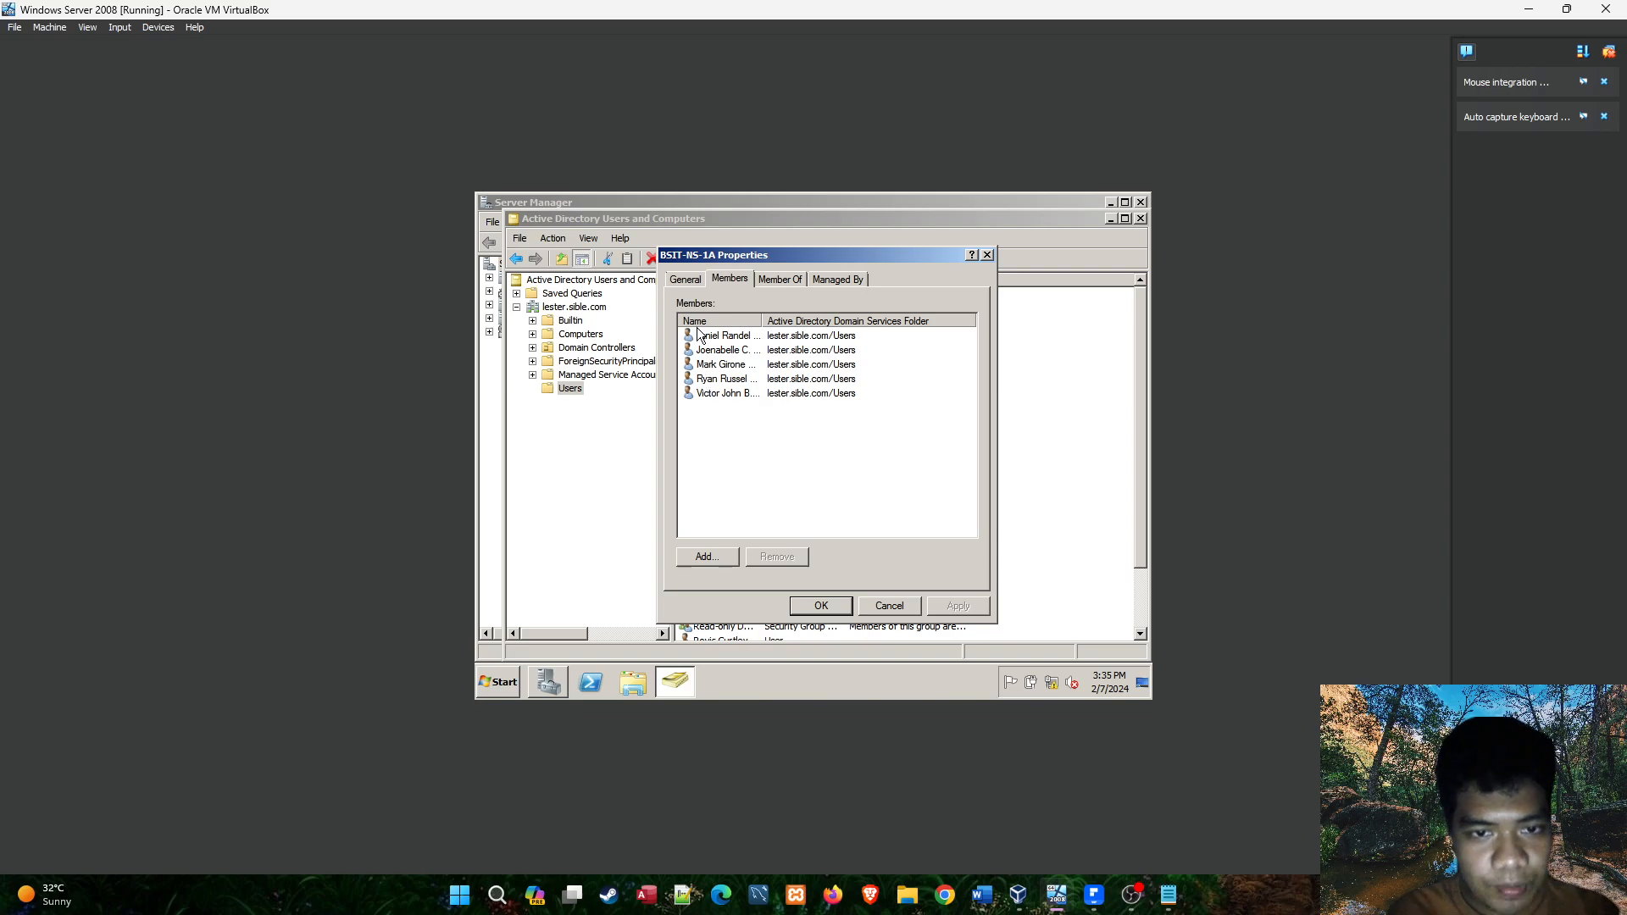
{"action": "left_click", "coordinate": [816, 607]}
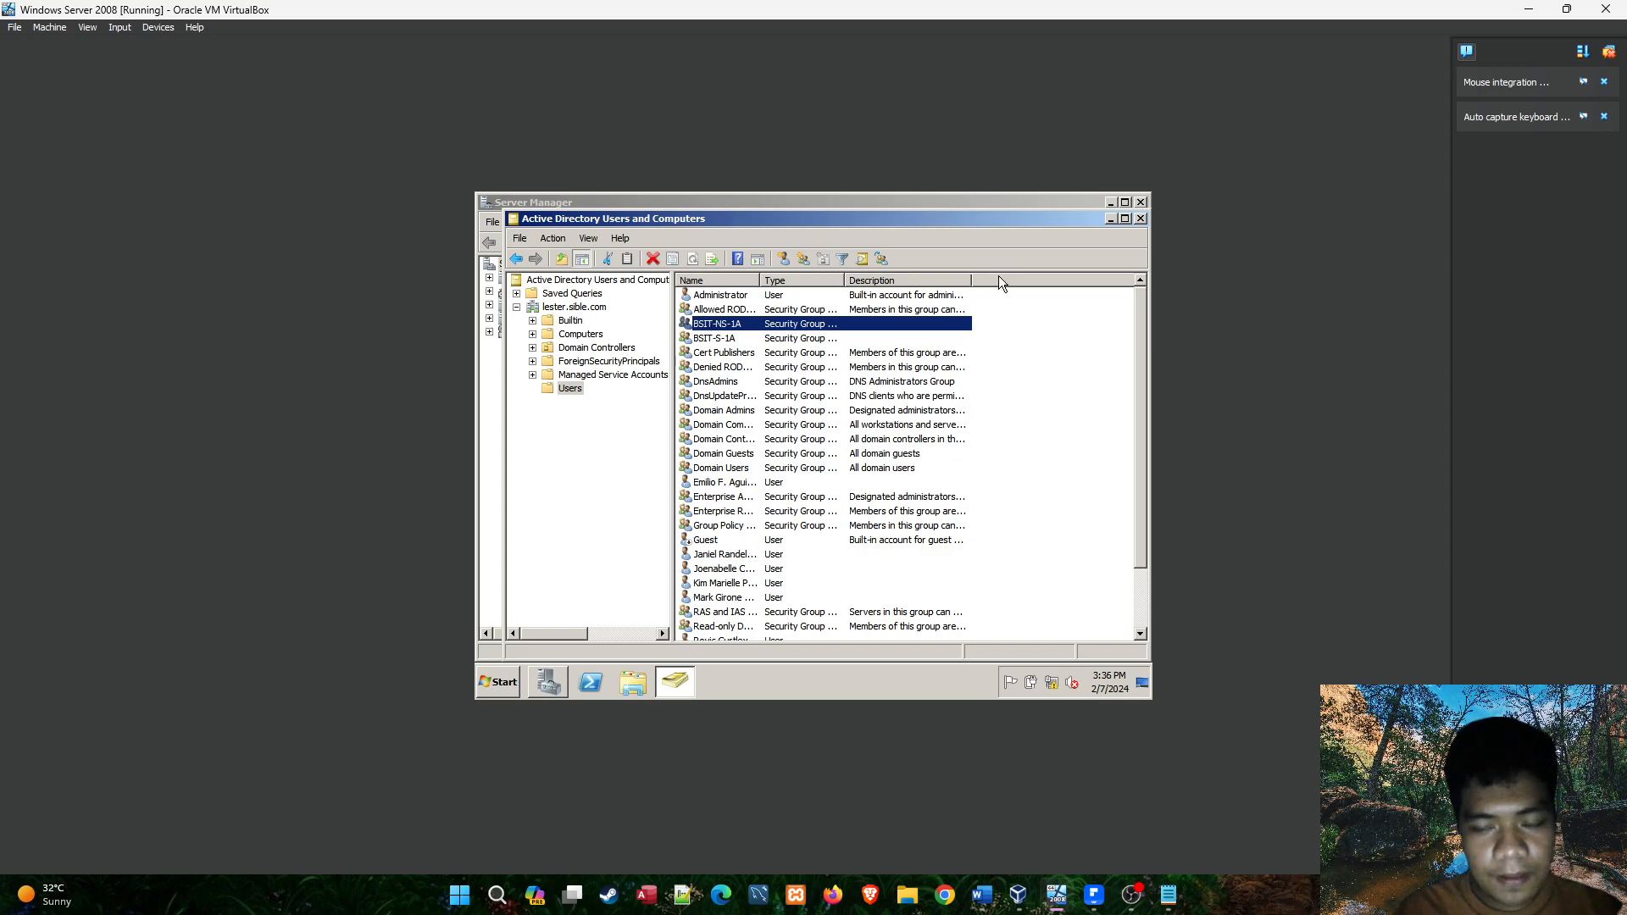
{"action": "left_click", "coordinate": [1530, 10]}
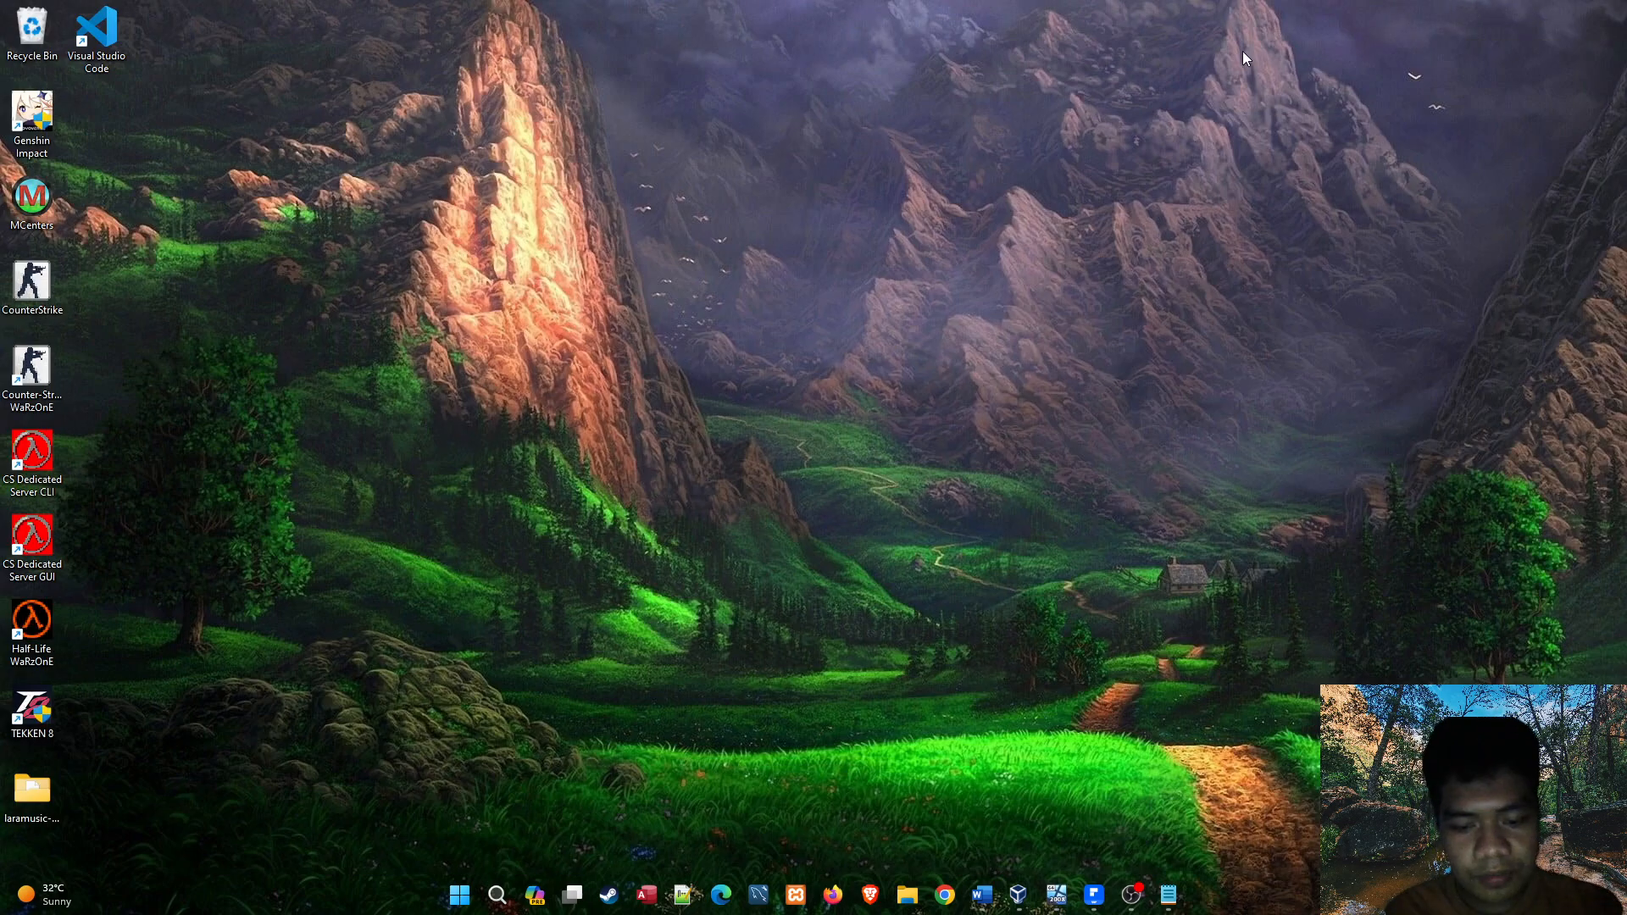